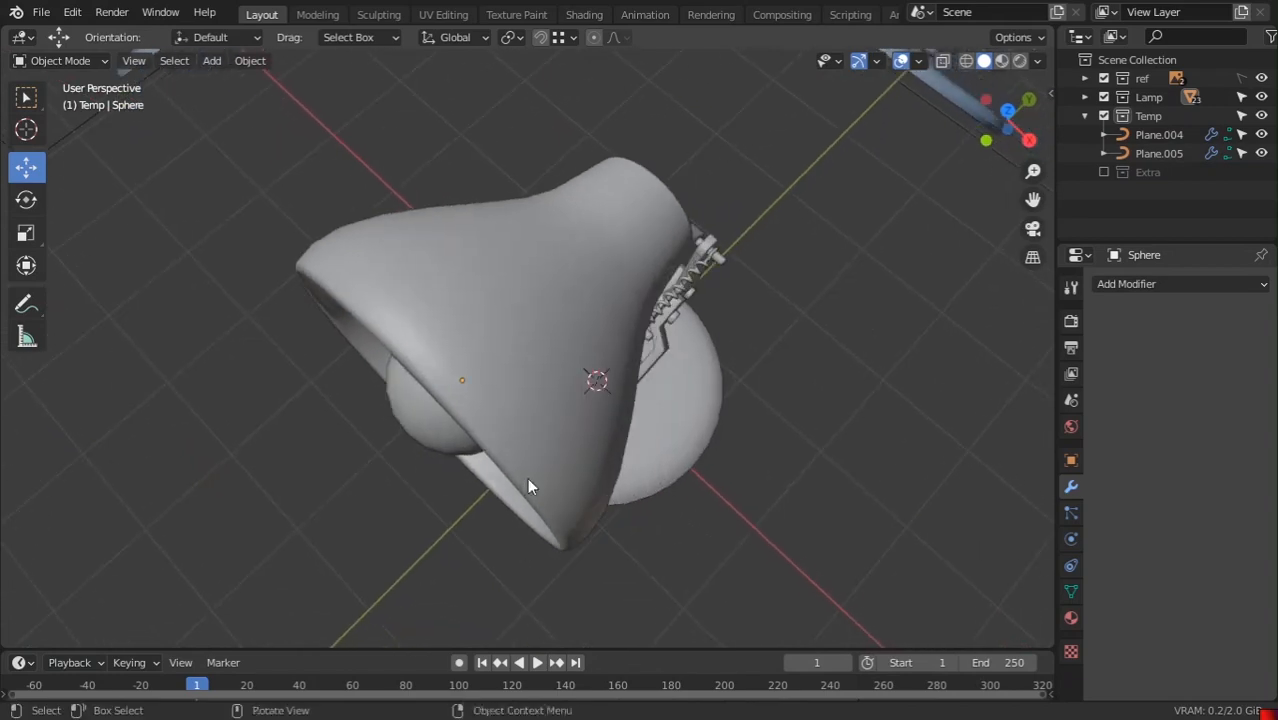
Orbit to a low side view and select through the base and spring to reach pivot ring Circle
left_click(537, 260)
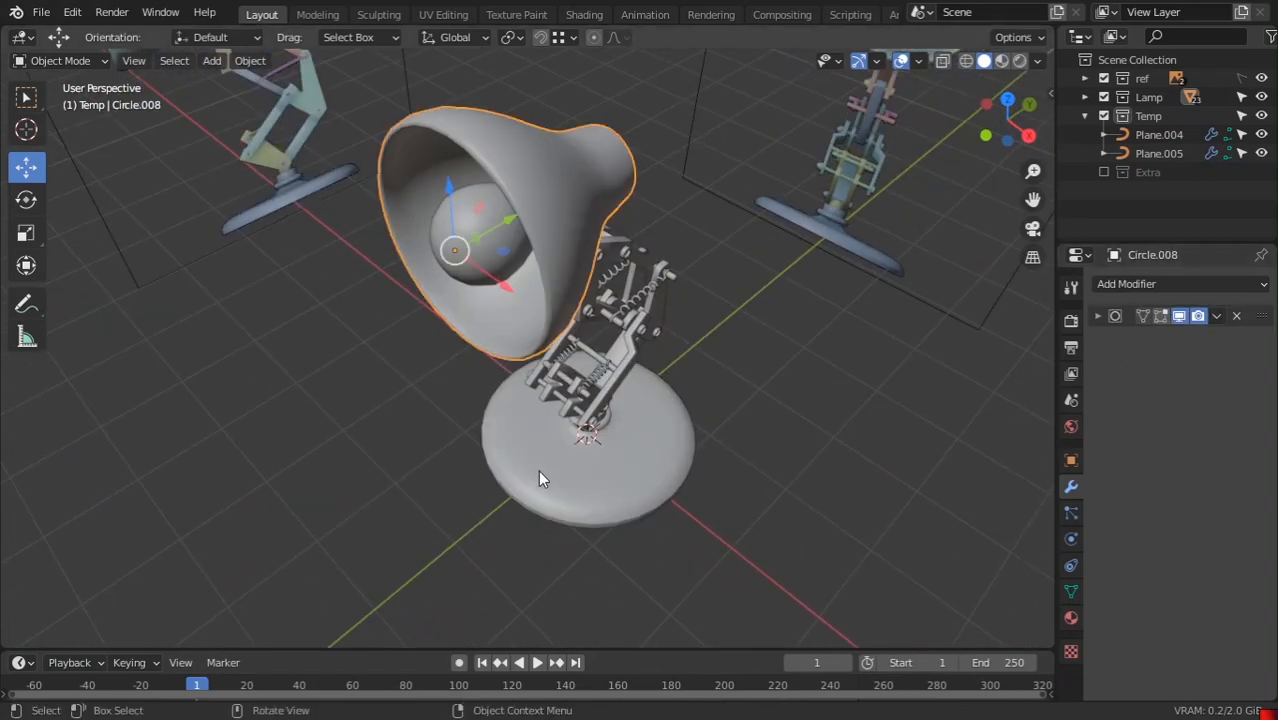
scroll(538, 470, "down", 3)
middle_click_drag(545, 472, 613, 511)
scroll(650, 433, "up", 4)
middle_click_drag(650, 433, 645, 505)
left_click(595, 448)
left_click(578, 433)
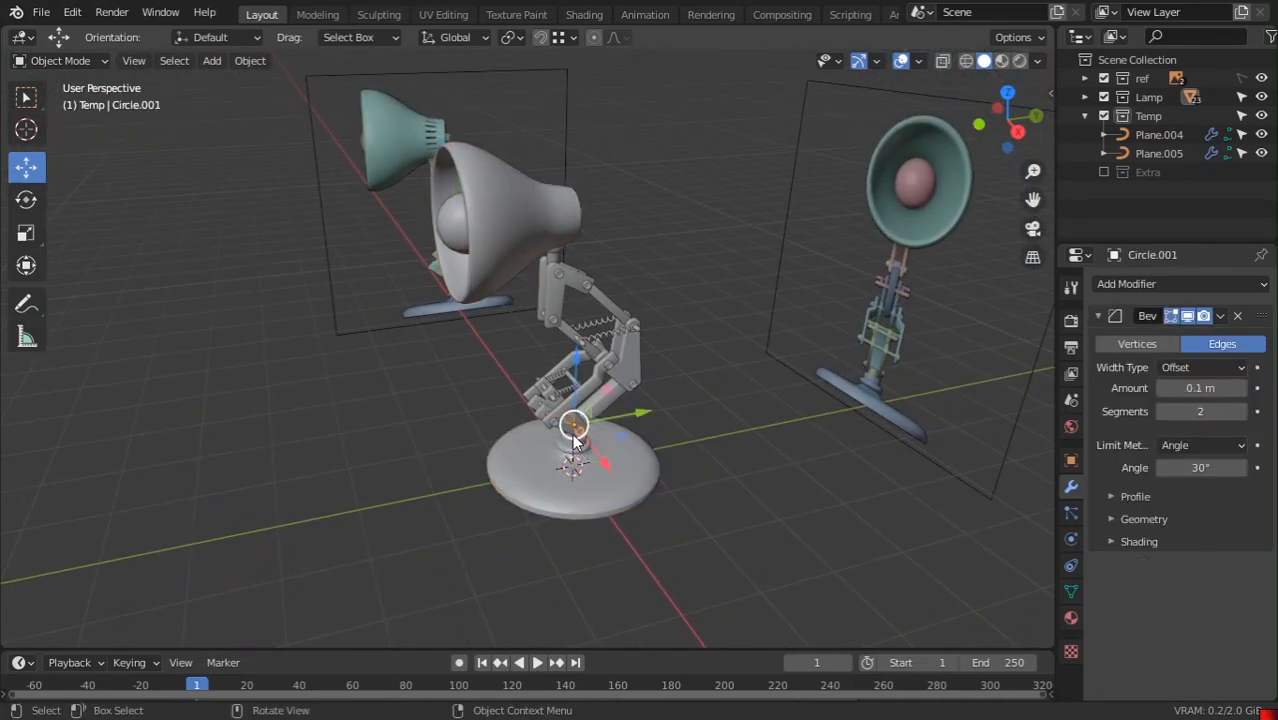
left_click(572, 452)
left_click(560, 422)
left_click(562, 405)
Apply the Bevel modifier on the pivot ring Circle
middle_click_drag(625, 470, 924, 363, "shift")
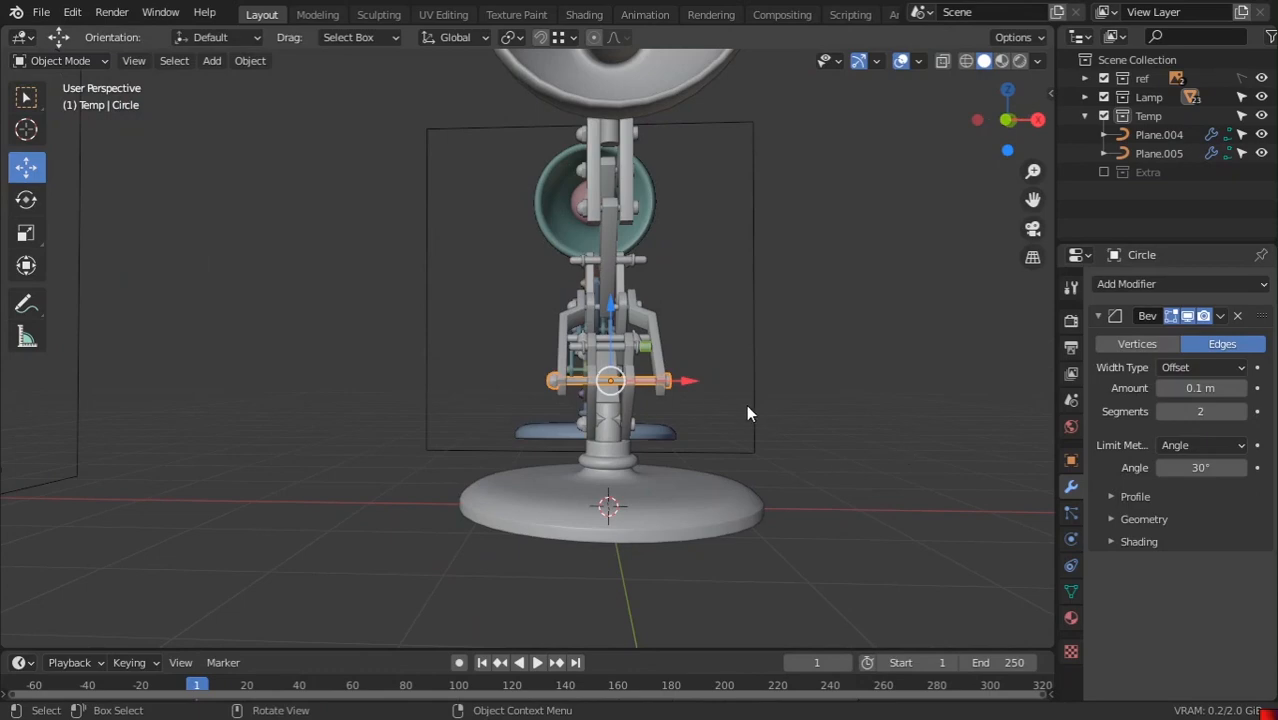
middle_click_drag(748, 412, 633, 451)
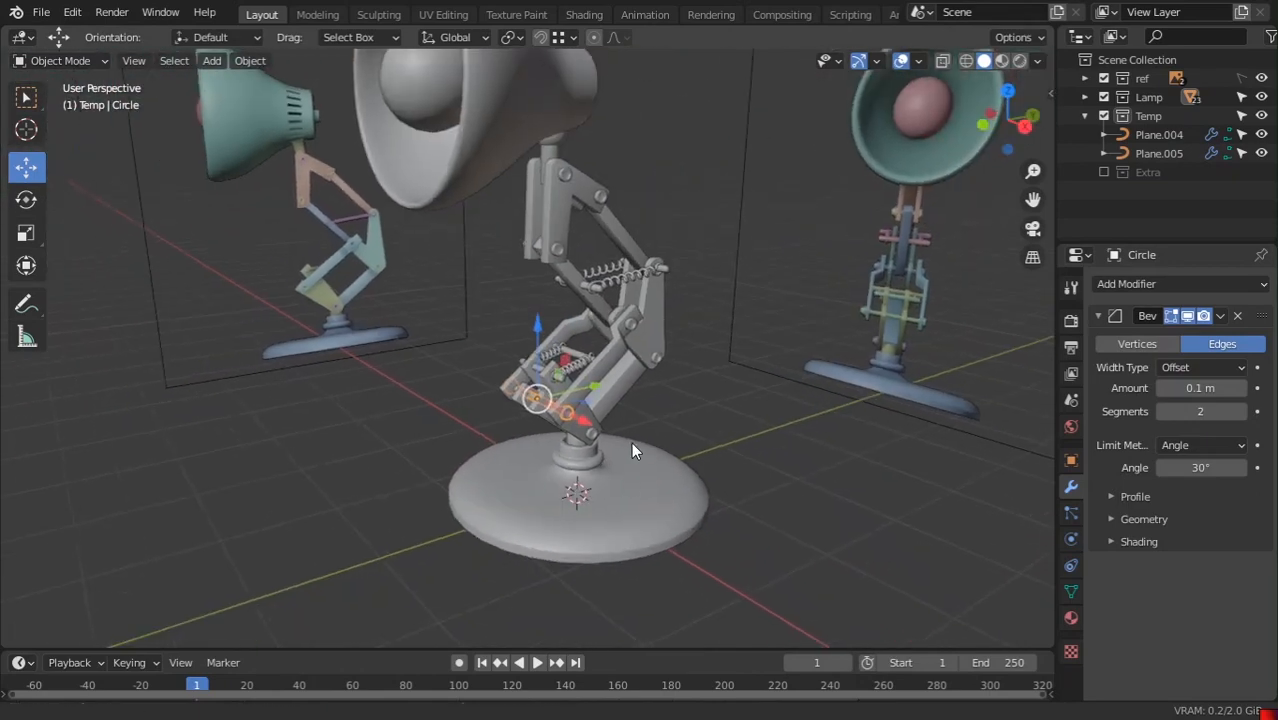
scroll(631, 443, "up", 2)
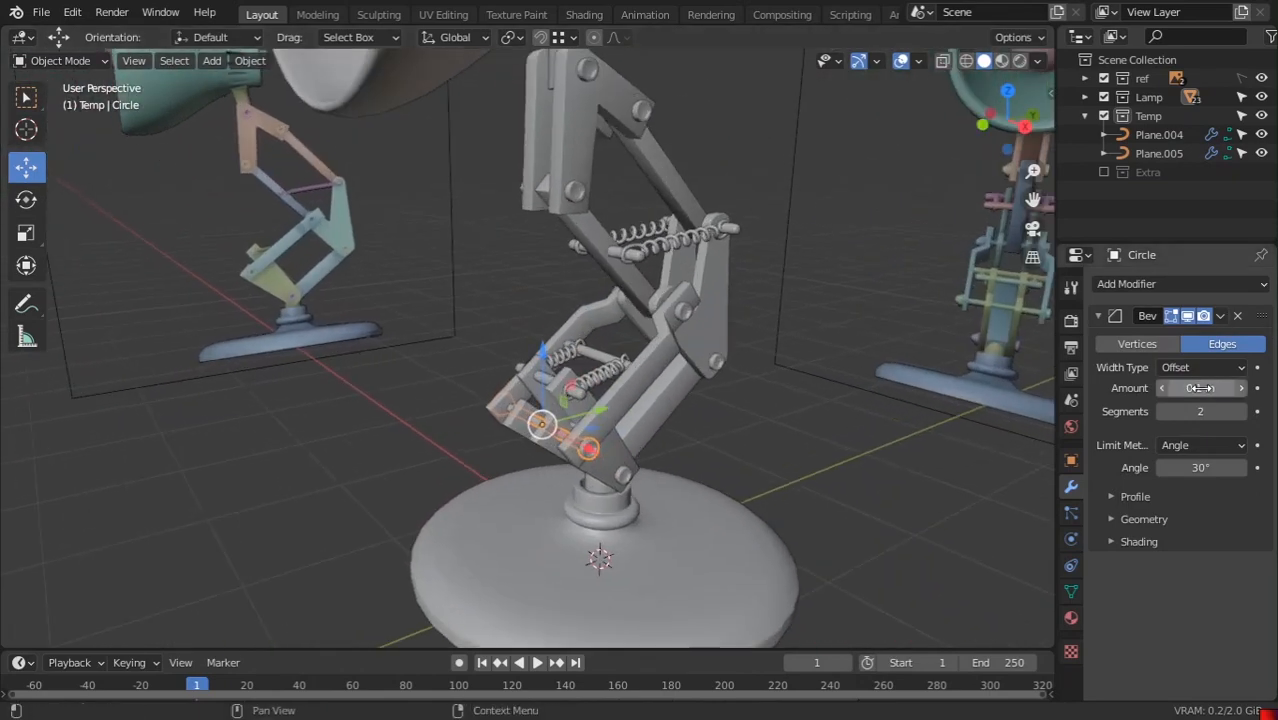
left_click(1220, 316)
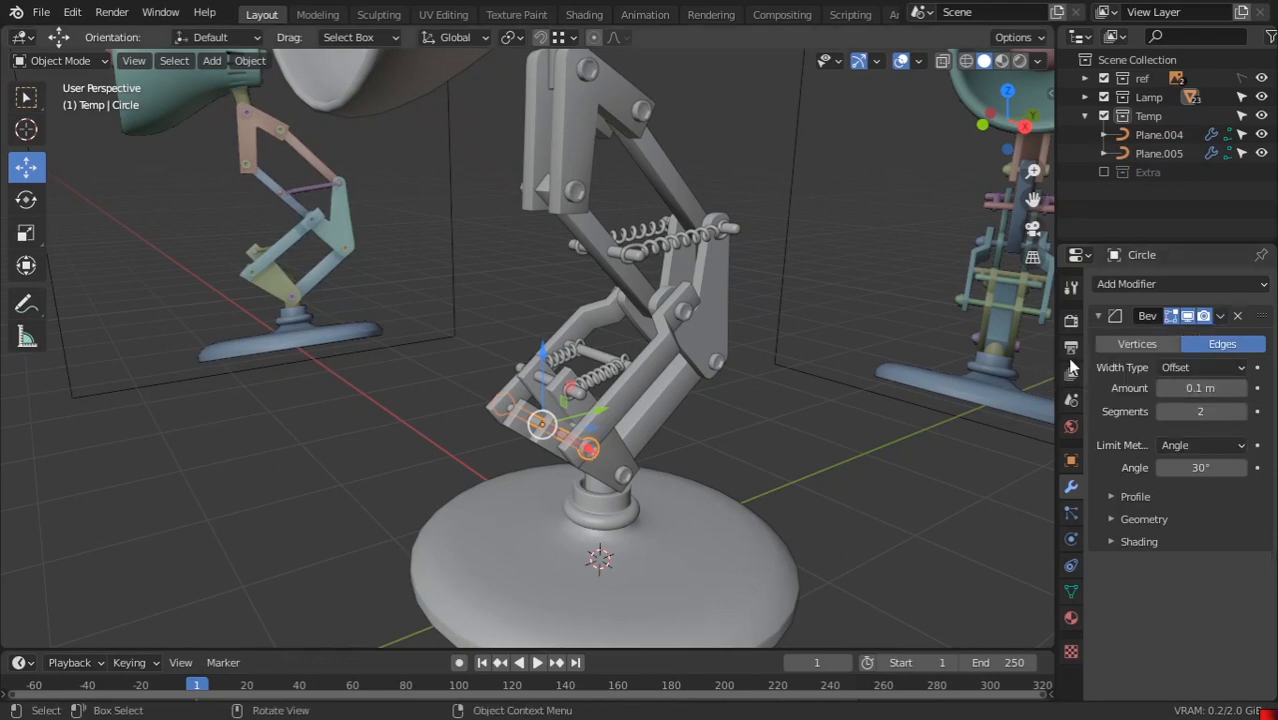
key("ctrl+a")
Apply the bevels on pivot rings Circle.003 and Circle.002
middle_click_drag(614, 442, 692, 423)
scroll(700, 400, "up", 6)
left_click(800, 372)
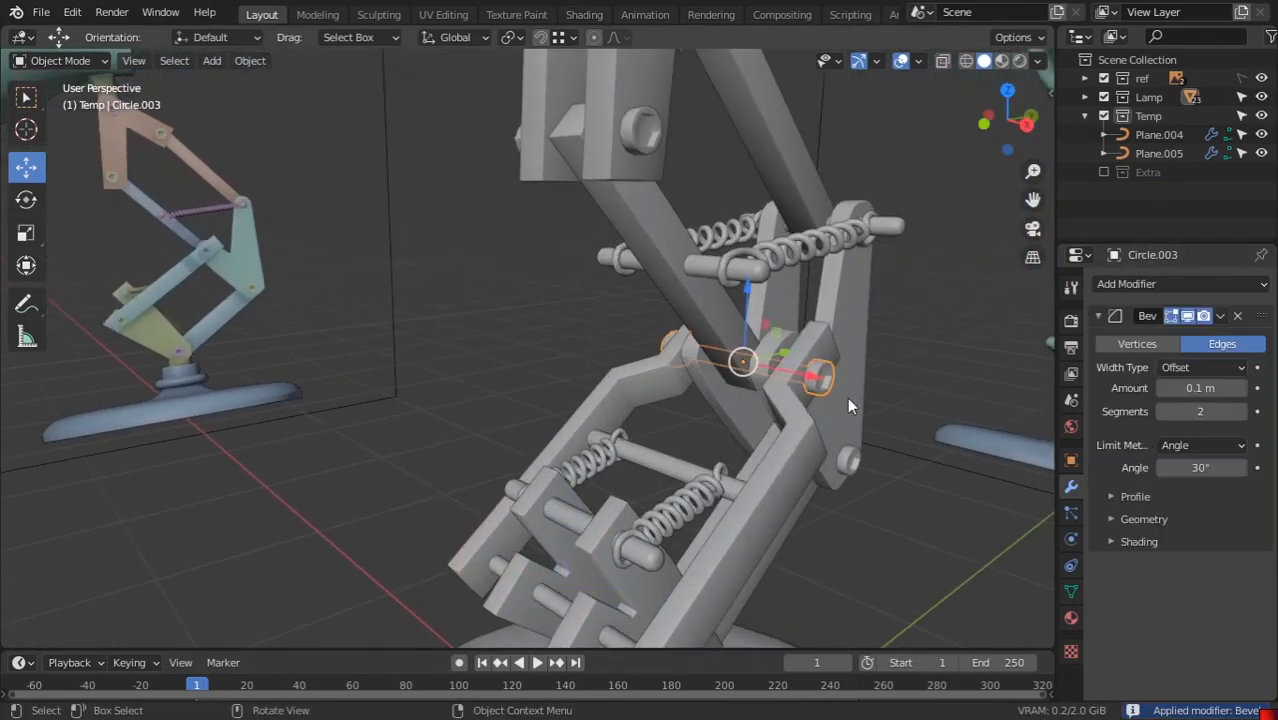
key("ctrl+a")
middle_click_drag(916, 451, 512, 345)
left_click(527, 344)
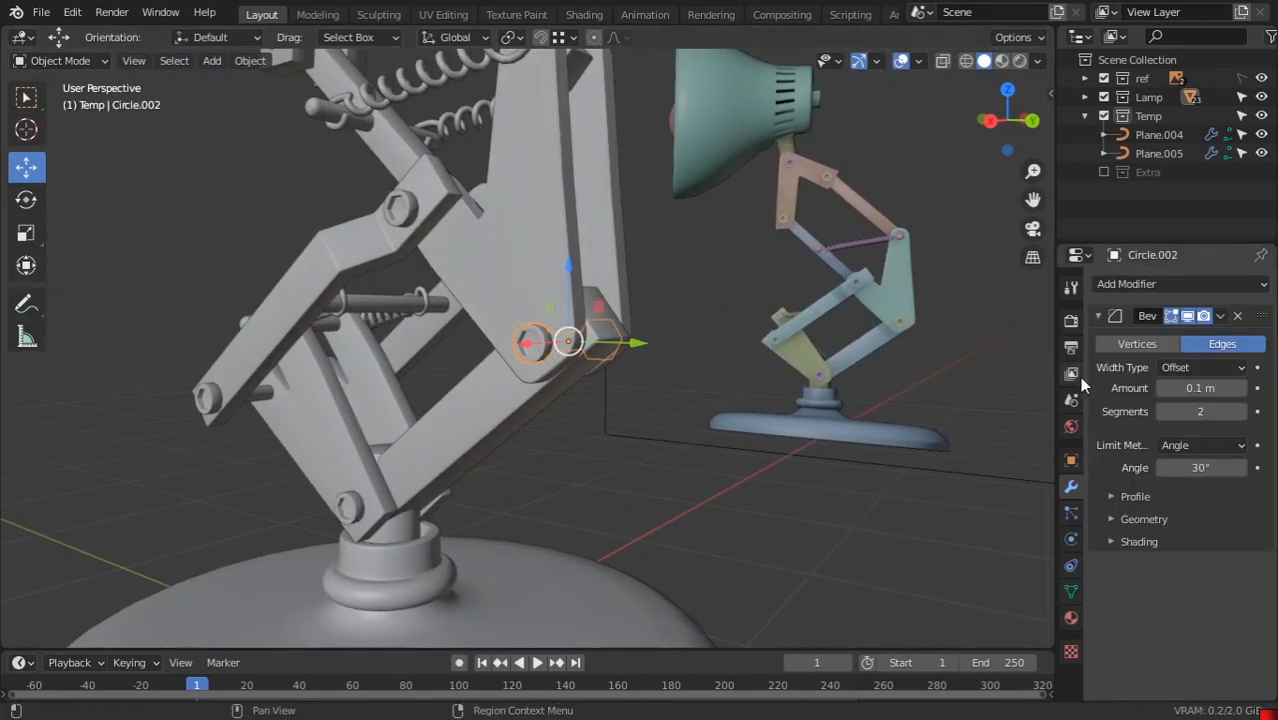
key("ctrl+a")
Apply the bevels on bolts Circle.006 and Circle.005
middle_click_drag(780, 400, 630, 405)
scroll(636, 385, "up", 2)
middle_click_drag(640, 362, 587, 309)
scroll(700, 350, "up", 2)
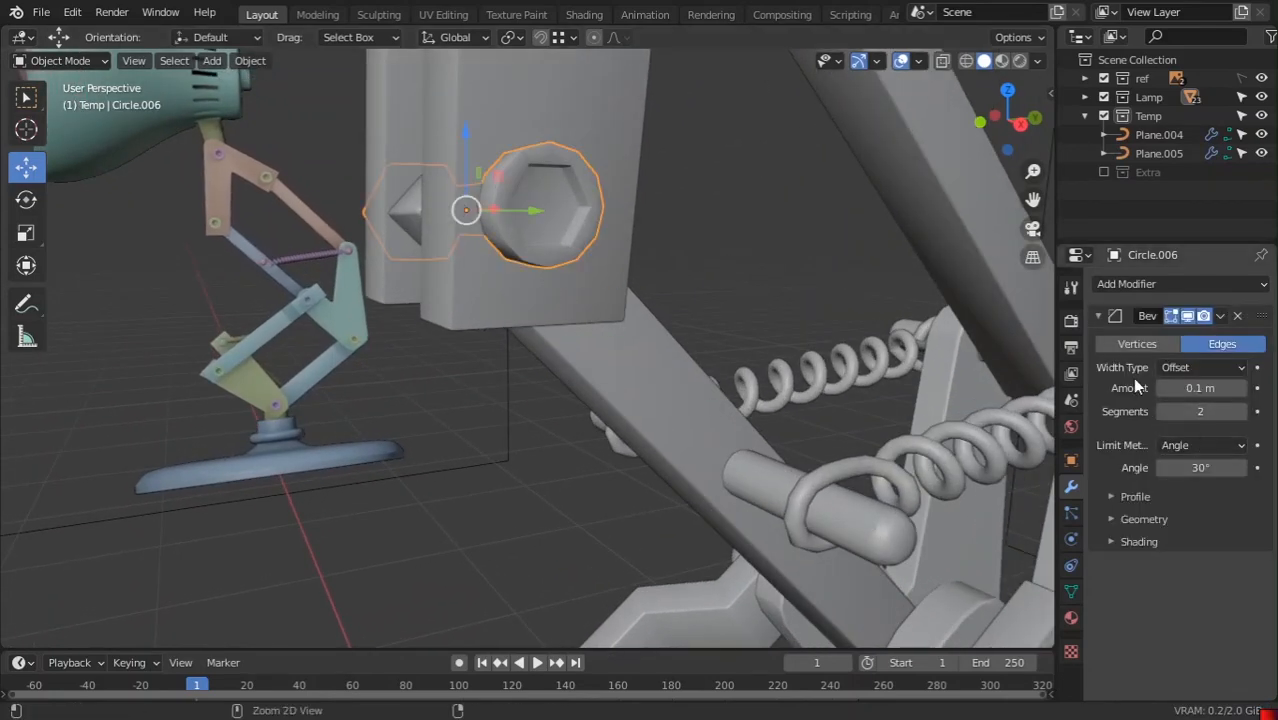
key("ctrl+a")
middle_click_drag(928, 383, 618, 484)
scroll(676, 408, "down", 3)
middle_click_drag(629, 319, 604, 334)
left_click(604, 336)
key("ctrl+a")
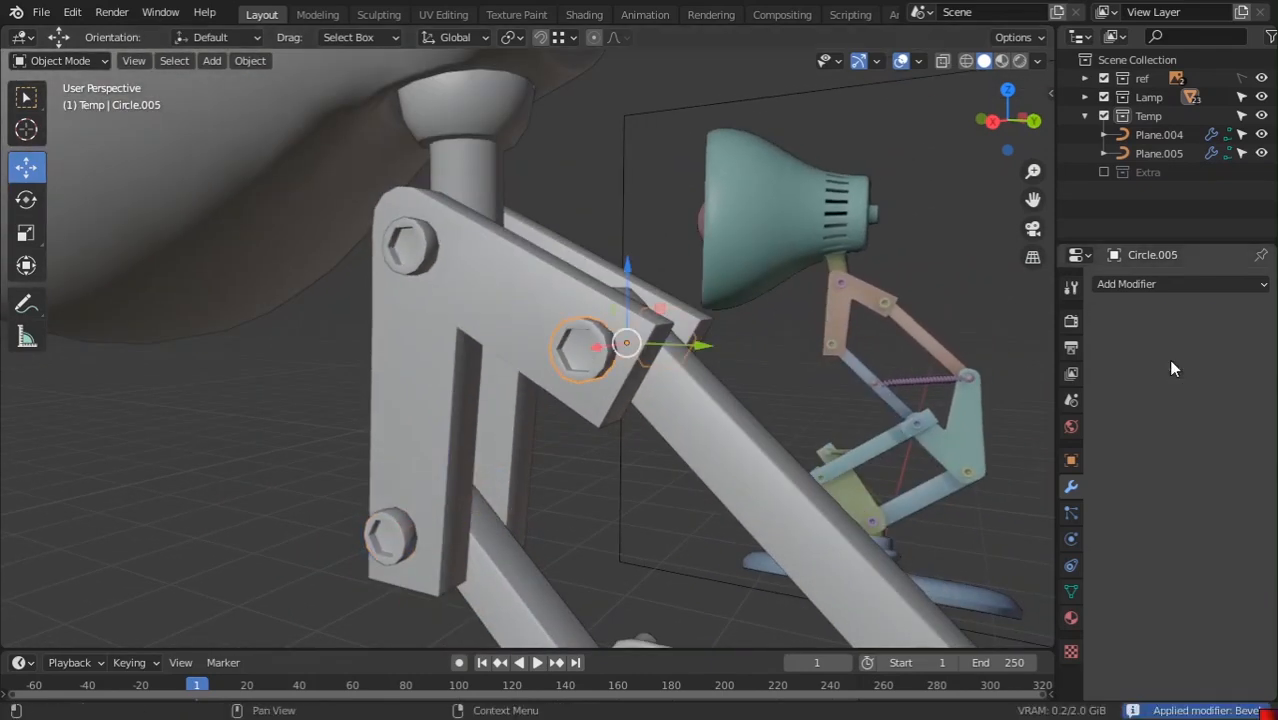
Apply the bevels on the upper bolt Circle.007 and base pivot pin Circle.001
middle_click_drag(549, 233, 563, 282)
left_click(563, 280)
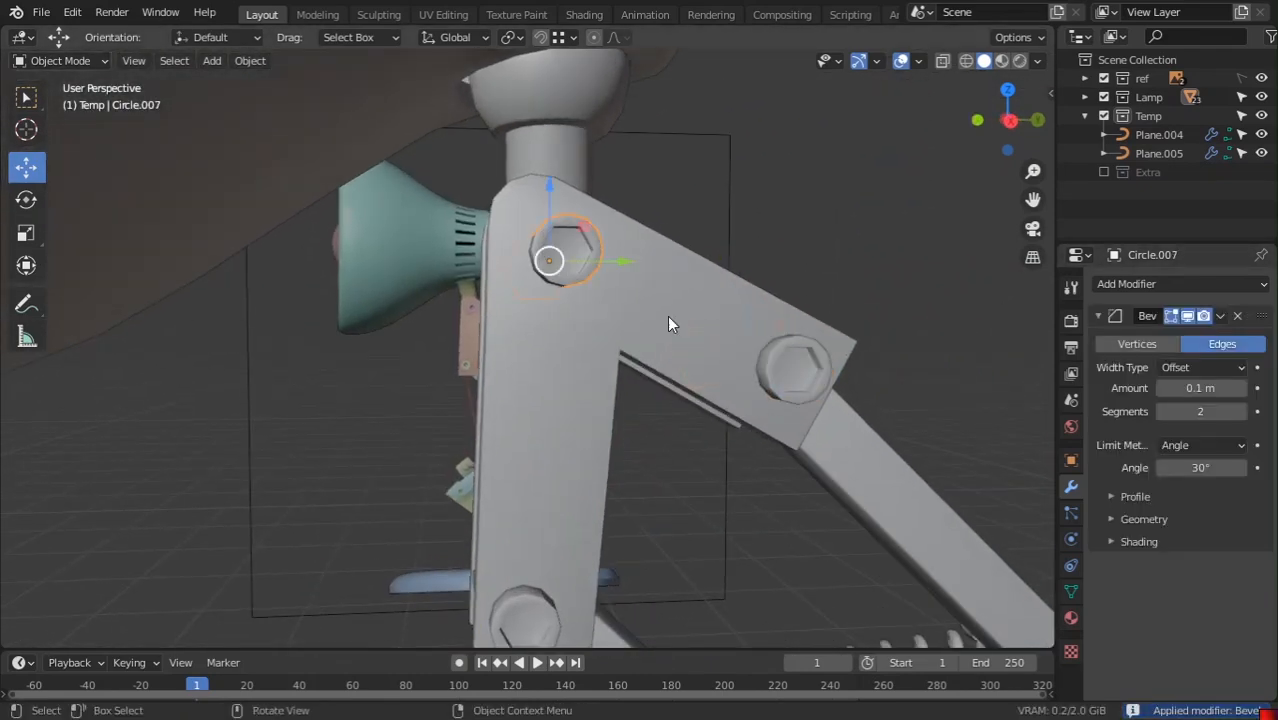
key("ctrl+a")
scroll(619, 328, "down", 8)
middle_click_drag(686, 430, 599, 430)
scroll(590, 414, "up", 2)
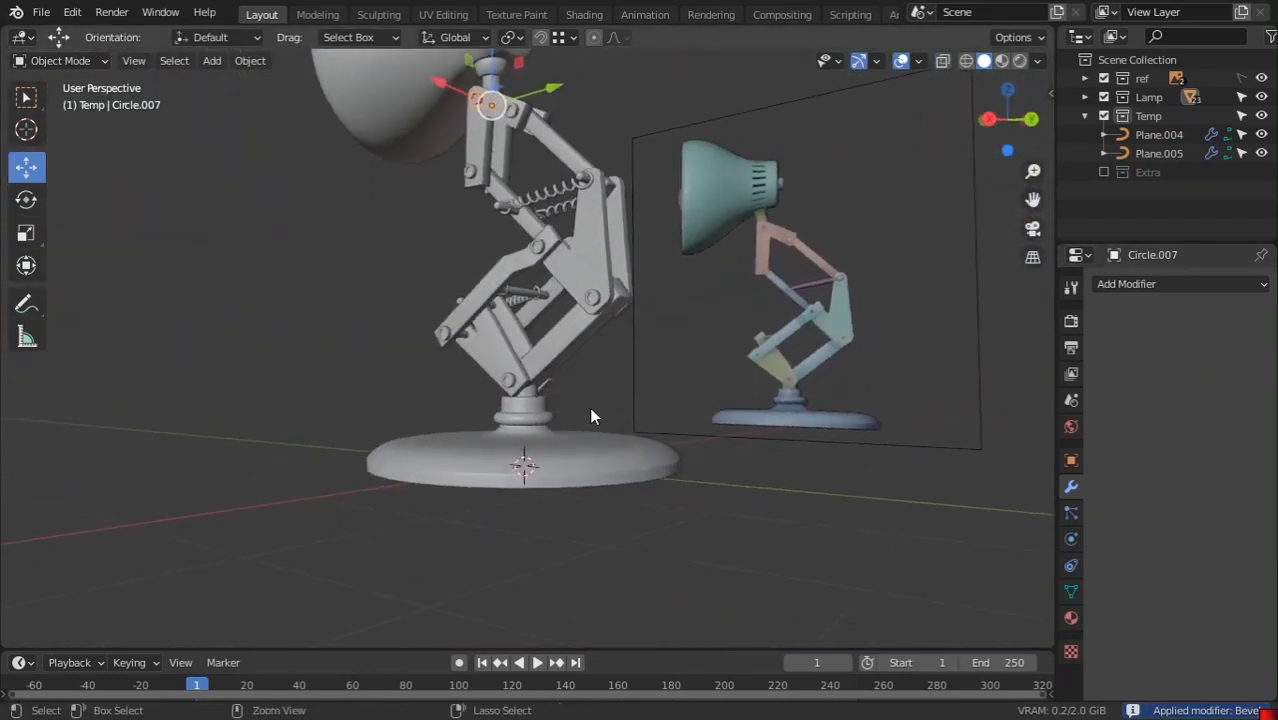
scroll(579, 374, "up", 2)
middle_click_drag(605, 355, 579, 394)
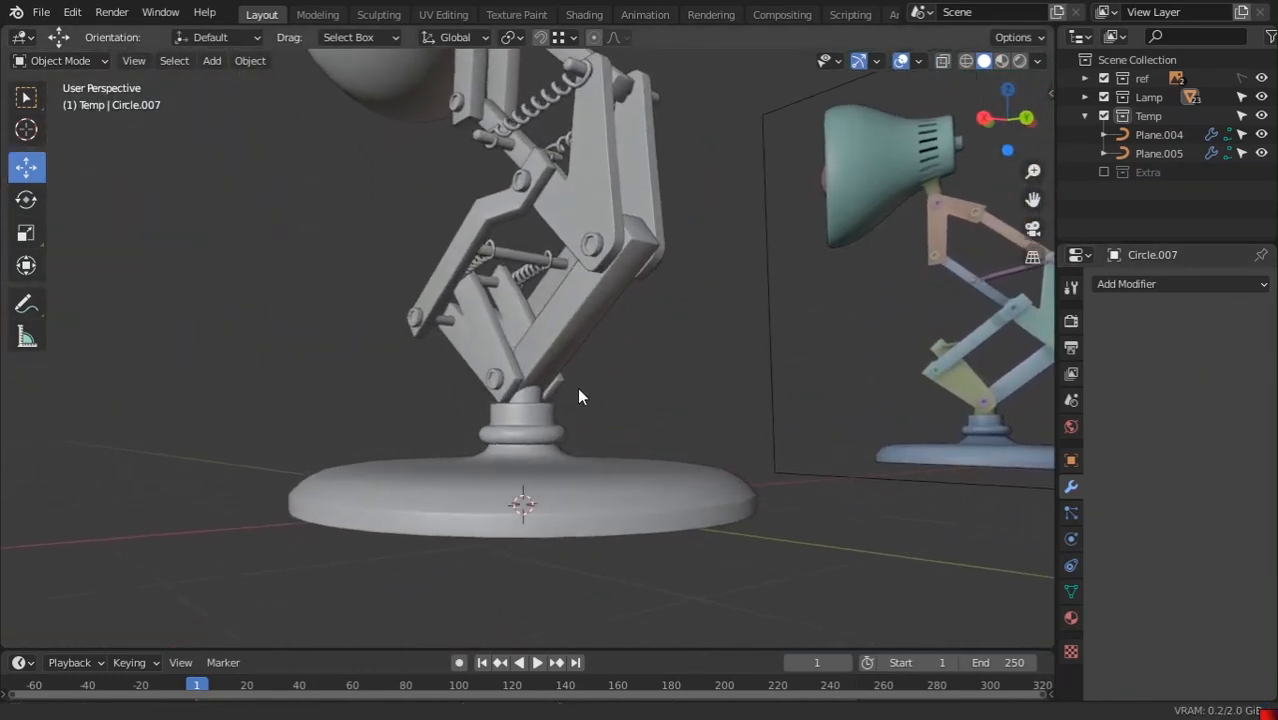
scroll(560, 370, "up", 3)
left_click(440, 370)
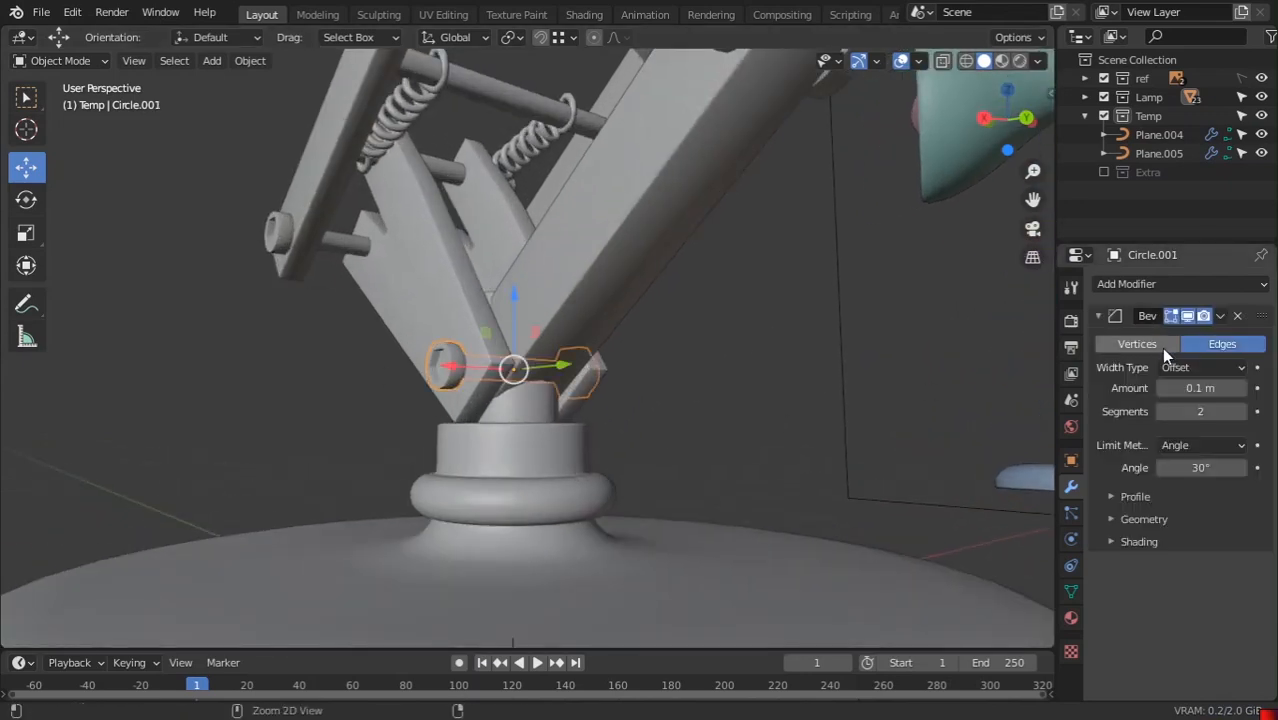
key("ctrl+a")
middle_click_drag(1039, 368, 718, 369)
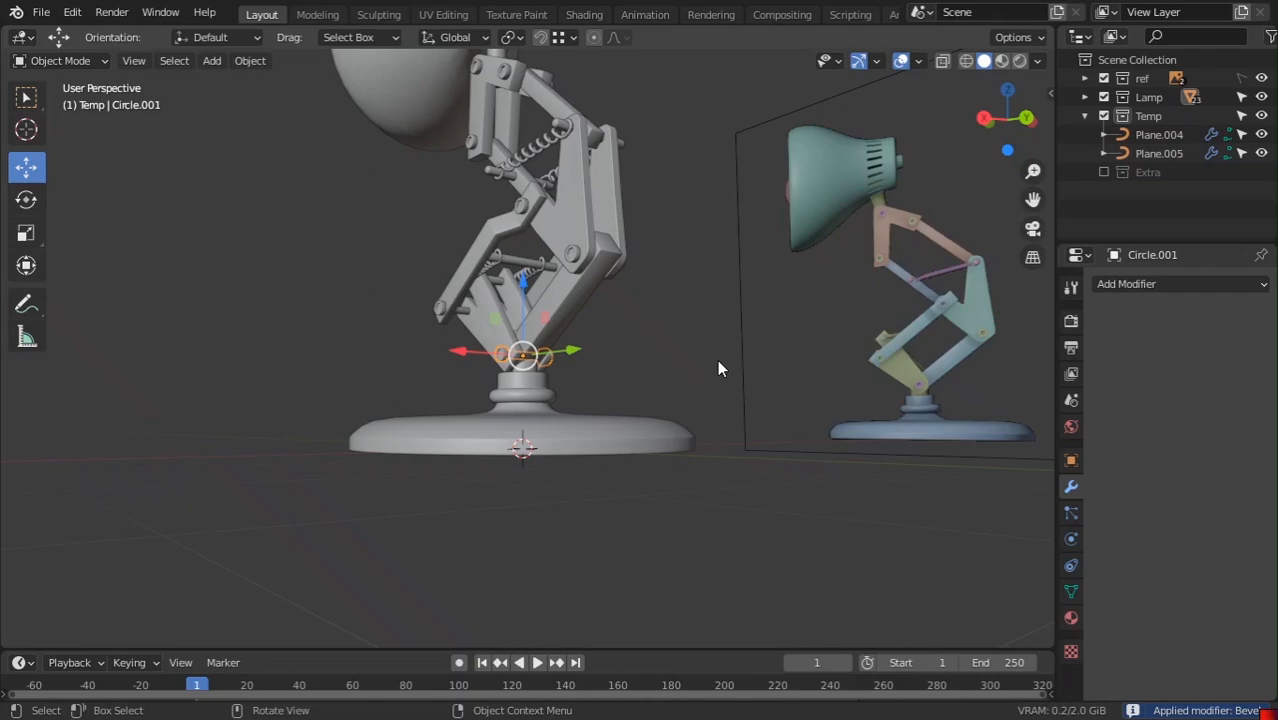
key("KP_3")
Toggle between front and right orthographic views, orbiting to reveal the lamp head
key("KP_1")
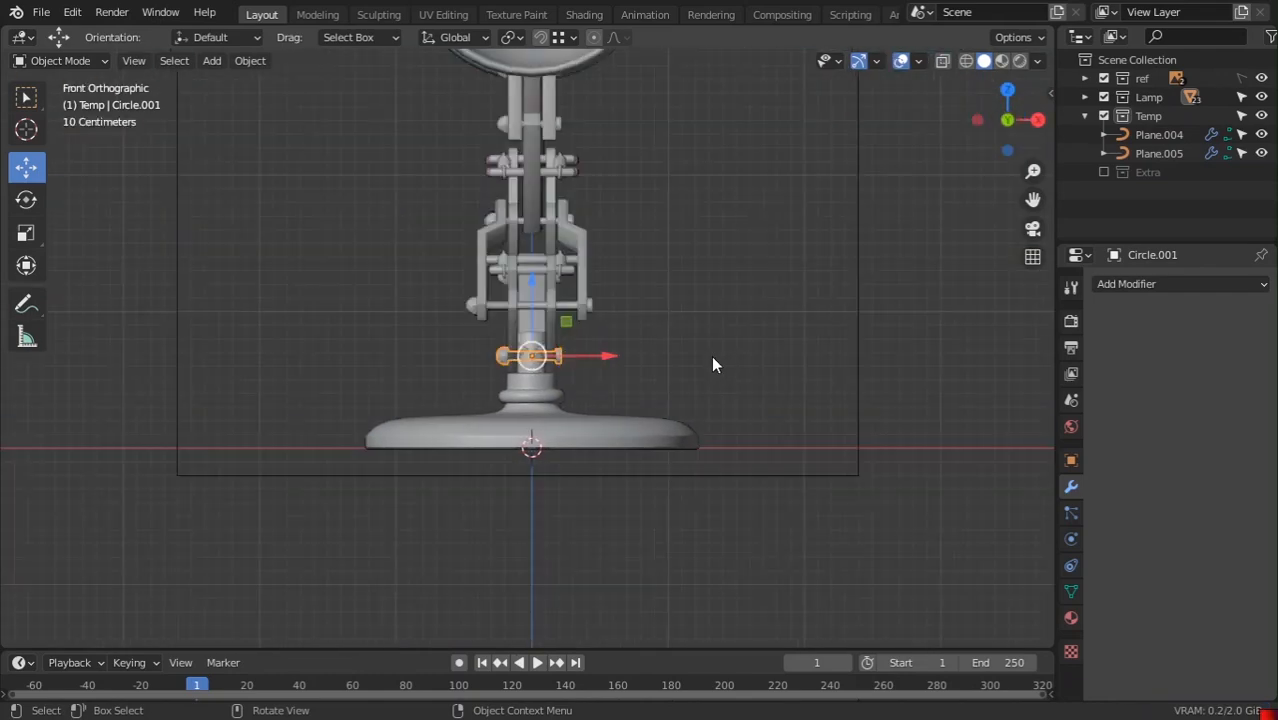
middle_click_drag(713, 364, 636, 432)
key("KP_3")
scroll(630, 424, "up", 5)
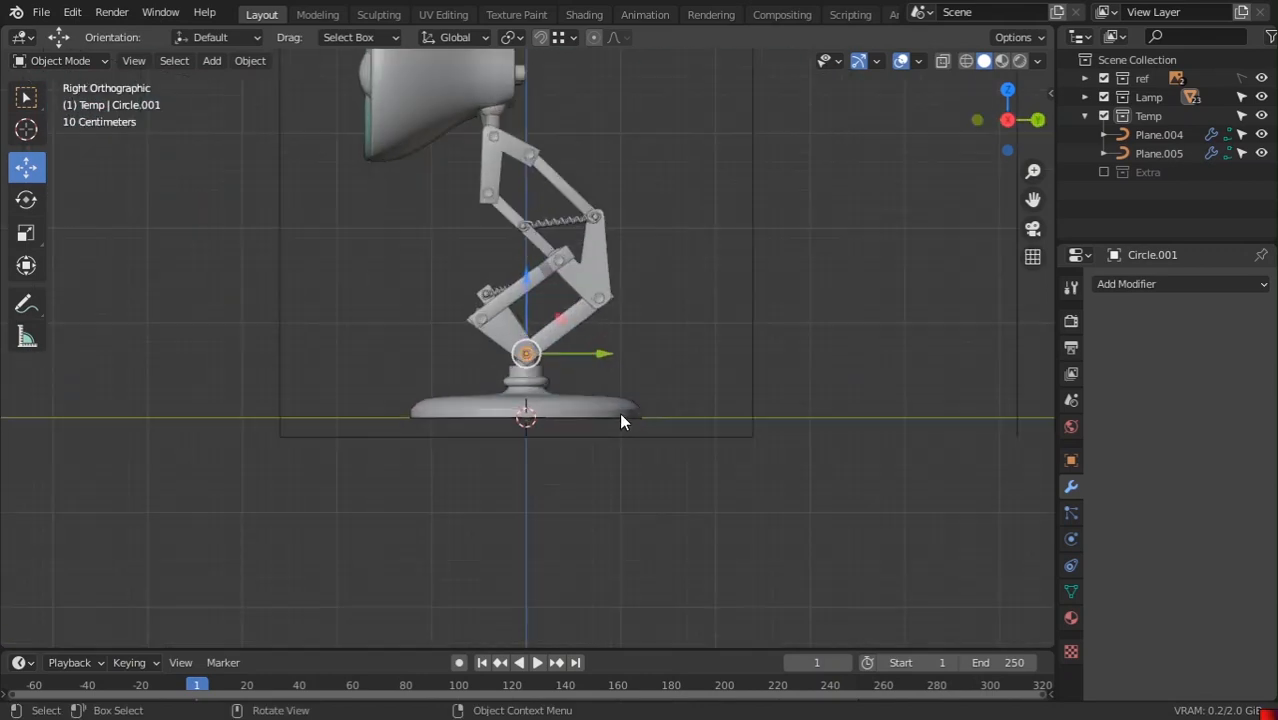
scroll(635, 393, "down", 2)
middle_click_drag(650, 297, 694, 373, "shift")
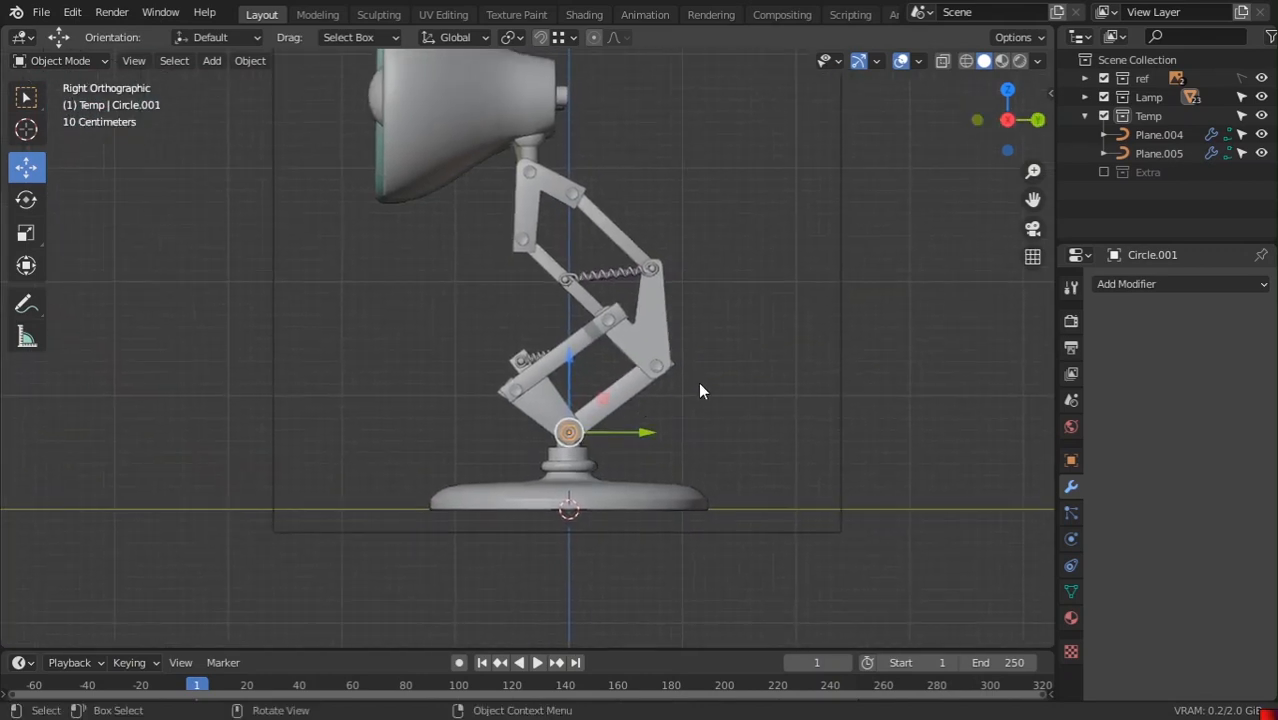
scroll(561, 223, "down", 3)
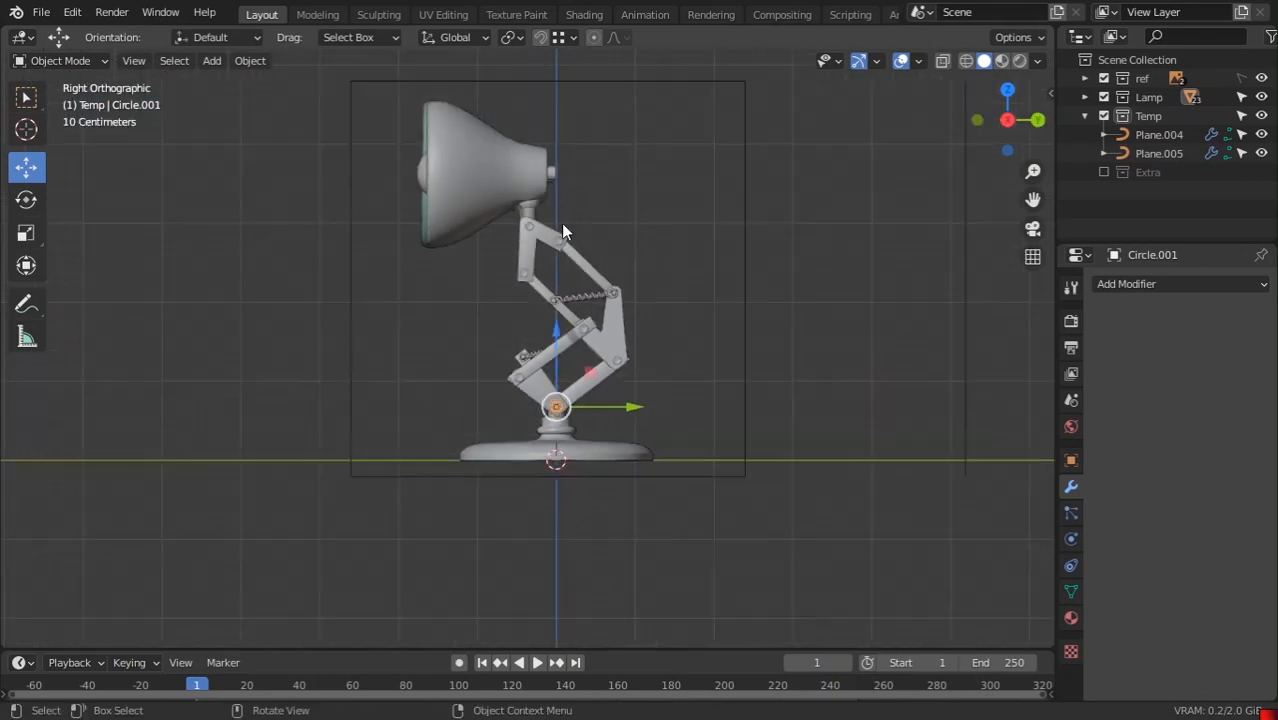
middle_click_drag(491, 177, 459, 328)
scroll(594, 242, "up", 2)
Settle on Right Orthographic centred on the base, then box-select all Outliner rows
key("KP_1")
key("KP_3")
scroll(429, 321, "up", 1)
scroll(430, 331, "down", 2)
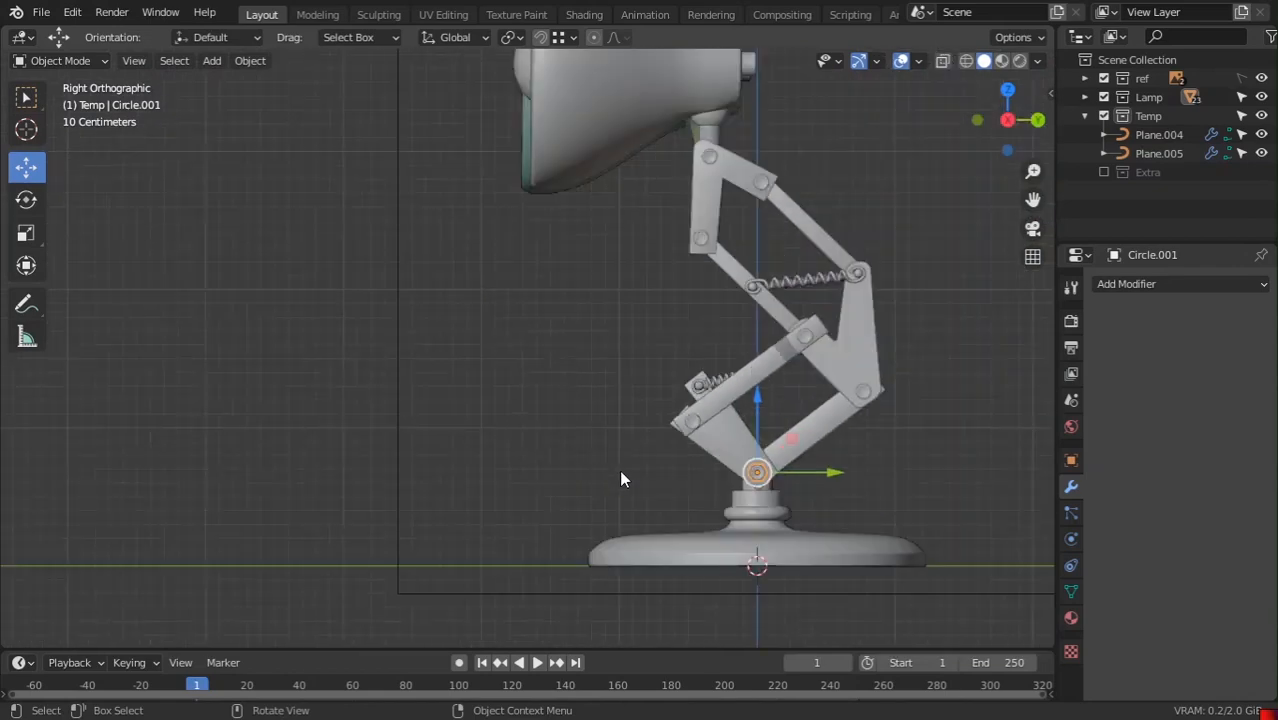
middle_click_drag(619, 469, 319, 291, "shift")
key("b")
left_click_drag(1143, 66, 1143, 65)
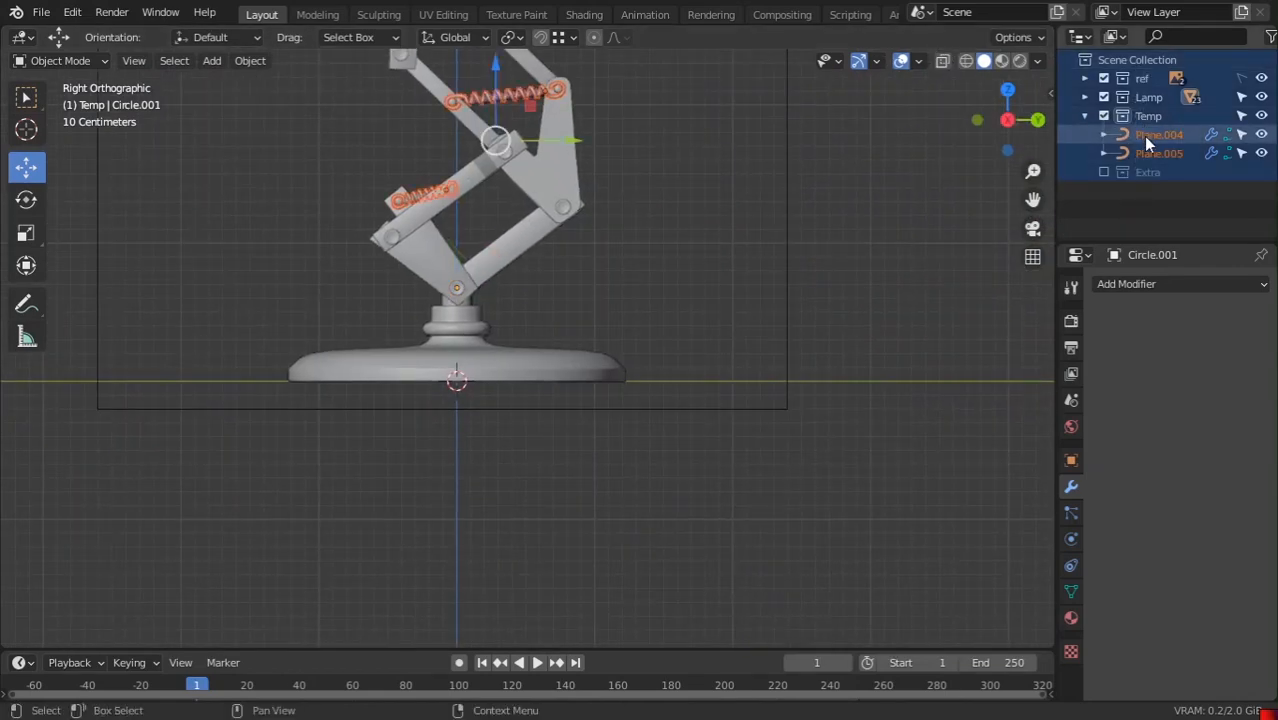
Deselect everything, collapse Temp, and toggle the Extra collection's exclusion on and off
left_click(1156, 186)
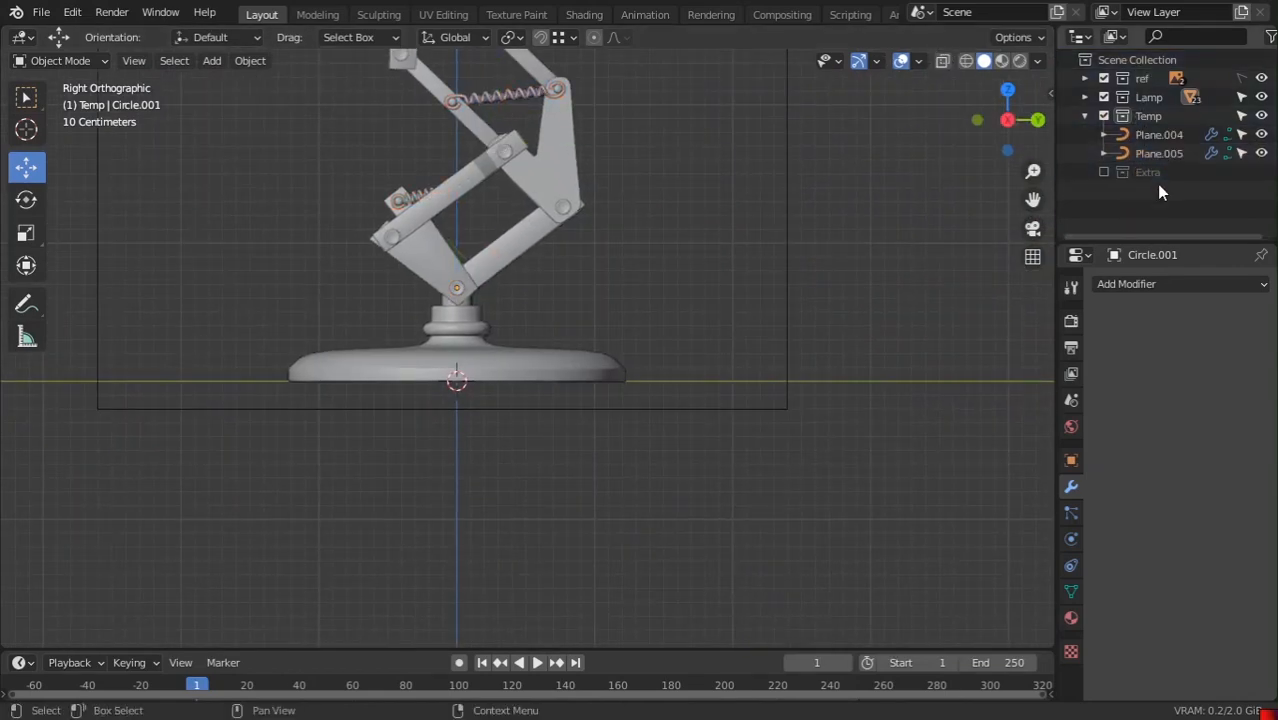
left_click(1085, 116)
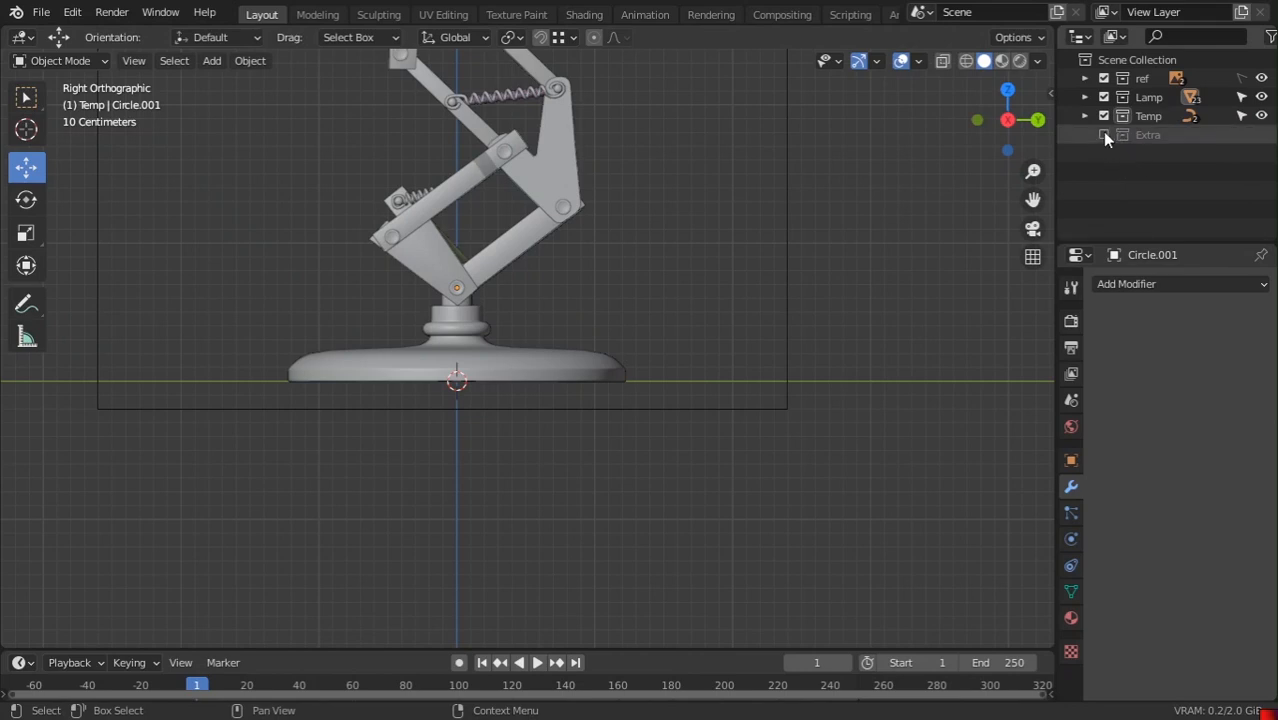
left_click(1104, 133)
left_click(1103, 134)
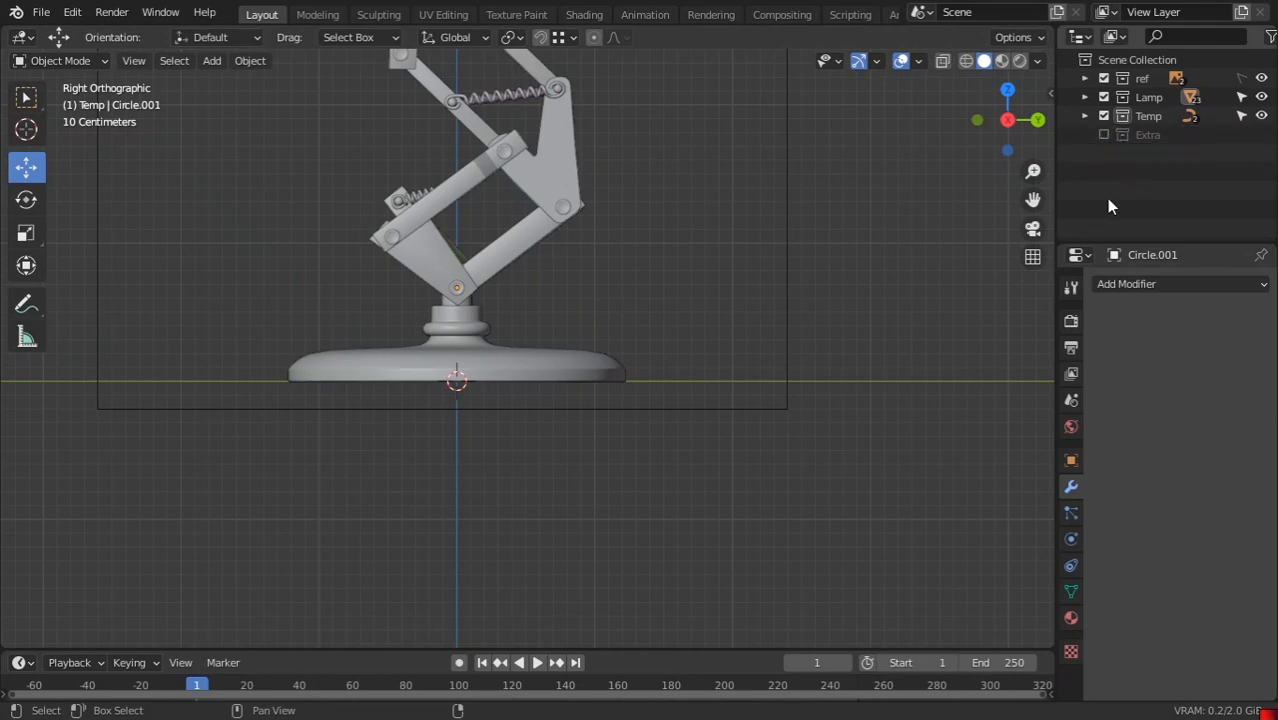
scroll(581, 189, "down", 3)
middle_click_drag(624, 198, 672, 378, "shift")
scroll(672, 379, "up", 2)
scroll(673, 370, "up", 2)
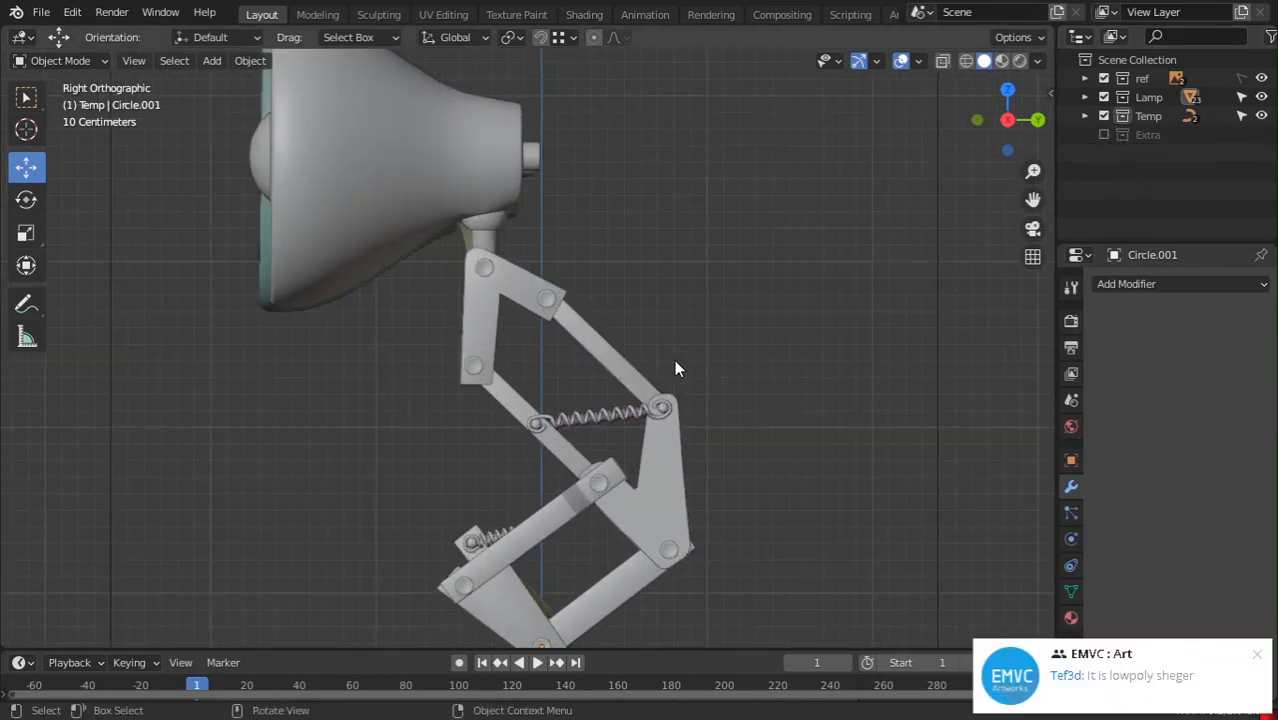
left_click(1250, 659)
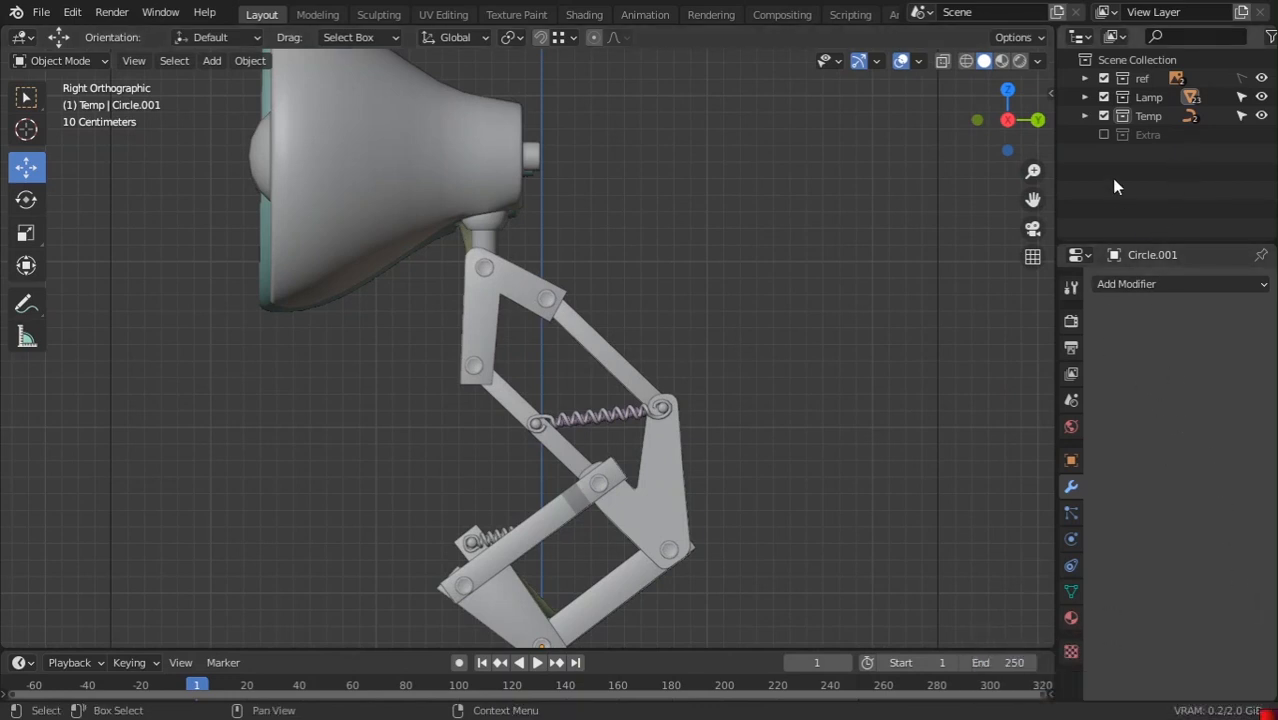
Delete the ref collection and the leftover empties Empty and Empty.001
left_click(1085, 117)
left_click(1085, 116)
left_click(1085, 97)
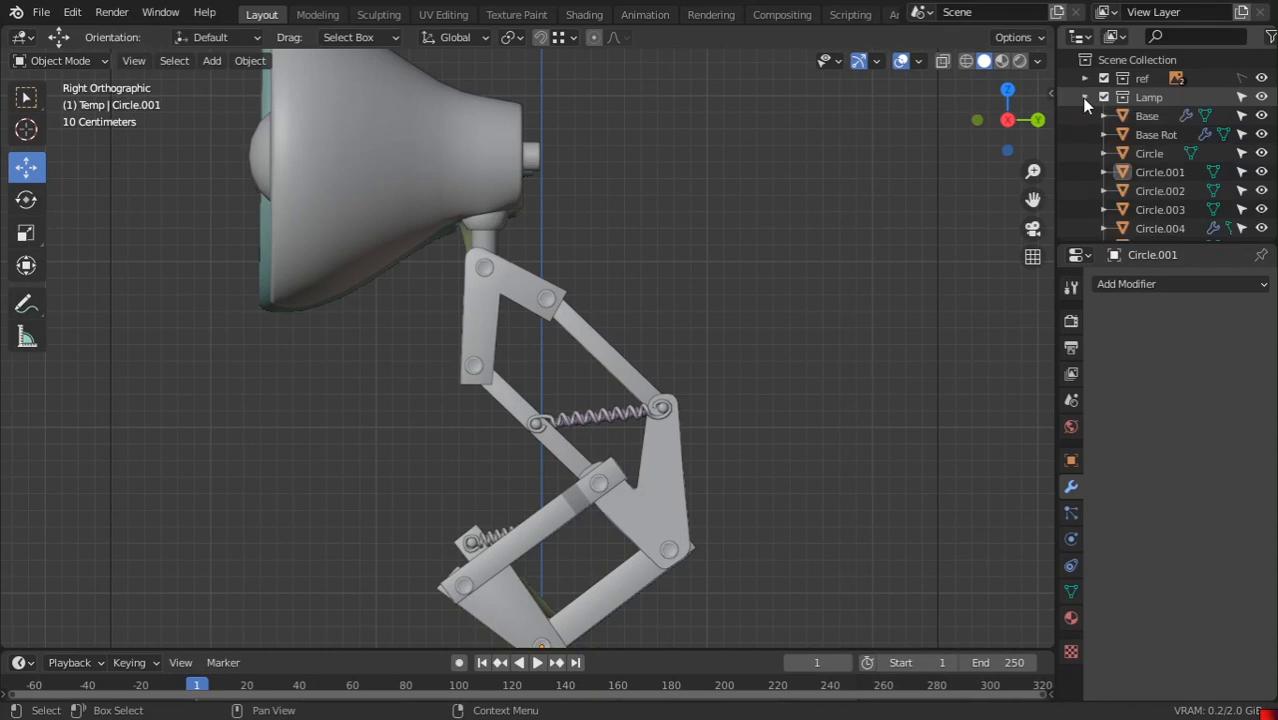
left_click(1085, 97)
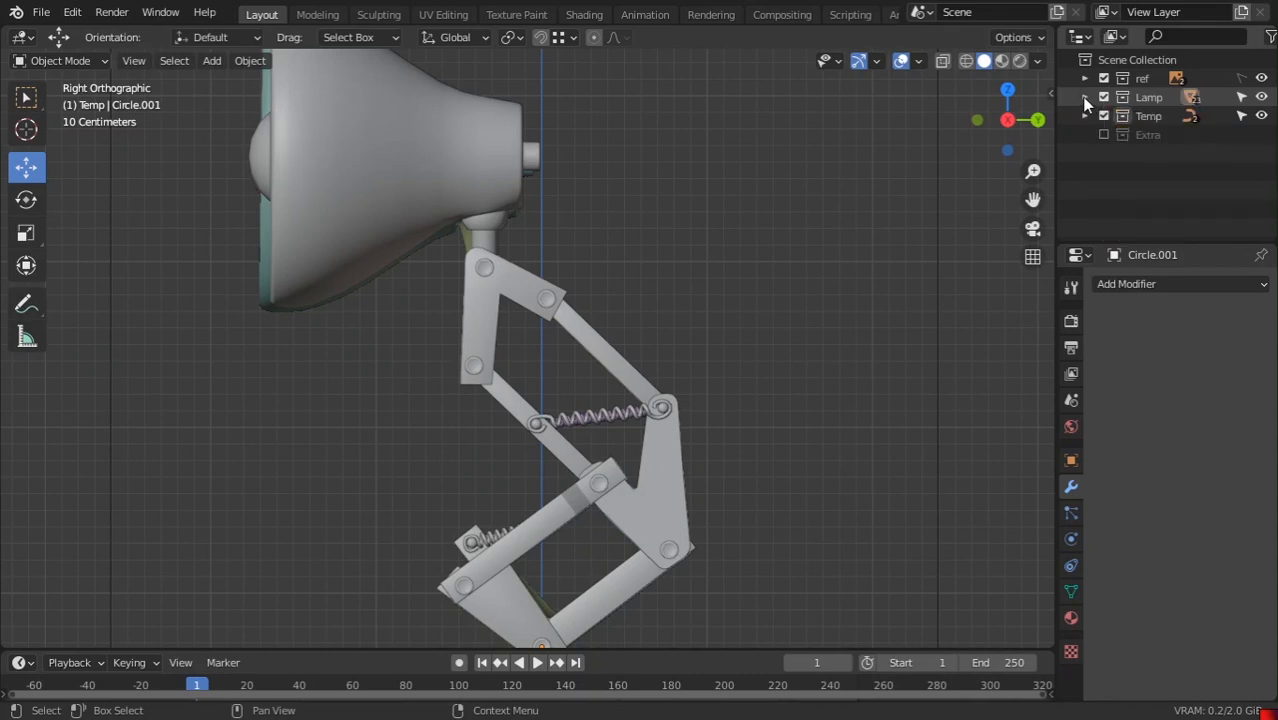
left_click(1142, 78)
scroll(704, 251, "down", 4)
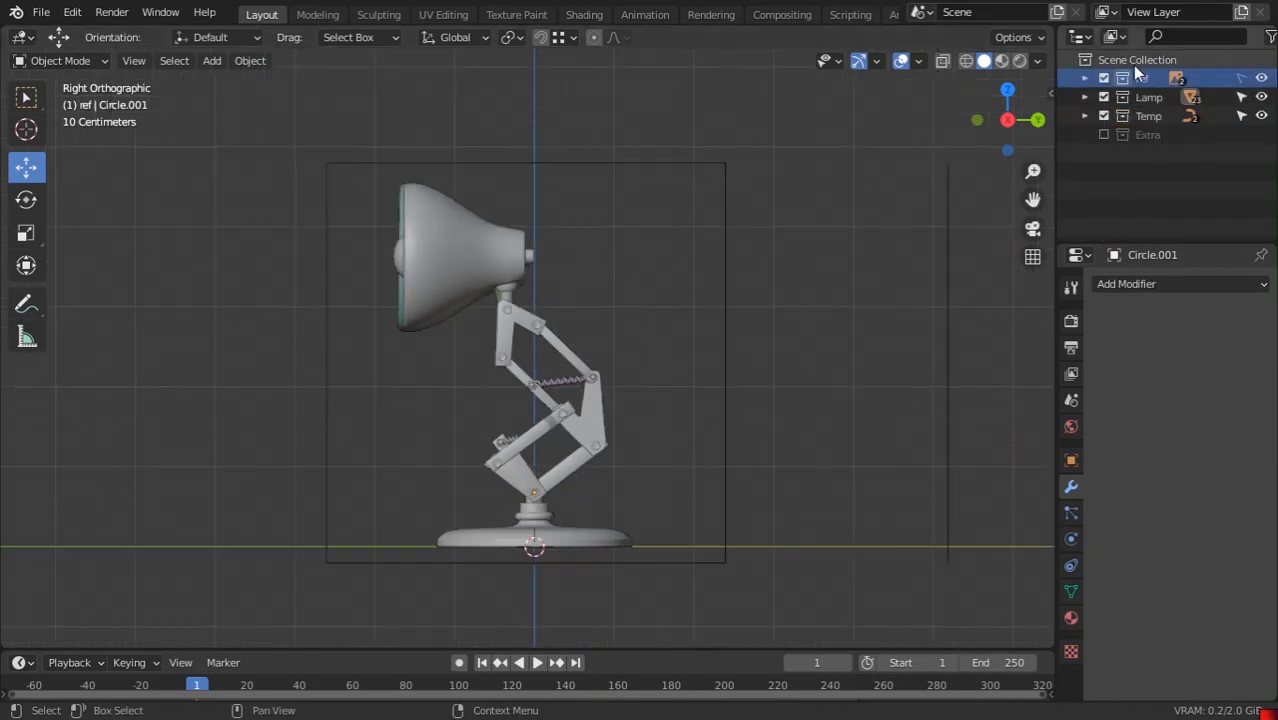
key("Delete")
left_click_drag(1143, 175, 1131, 131)
key("Delete")
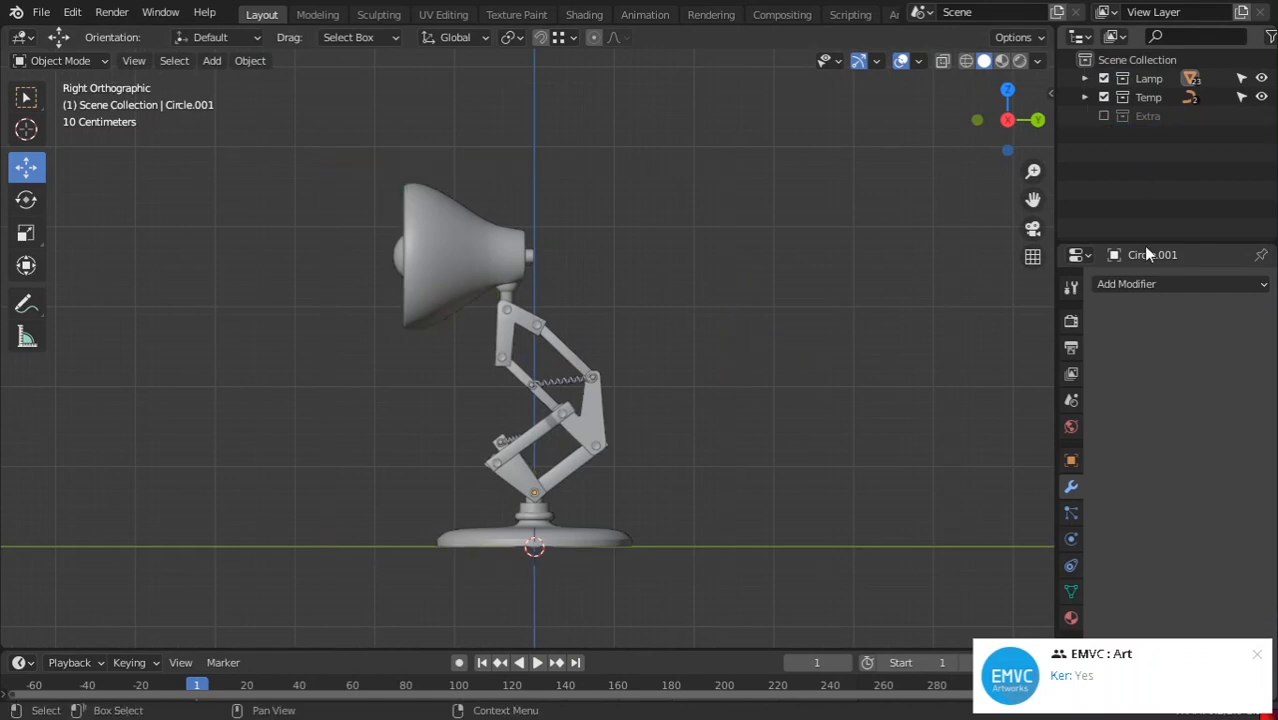
left_click(1259, 656)
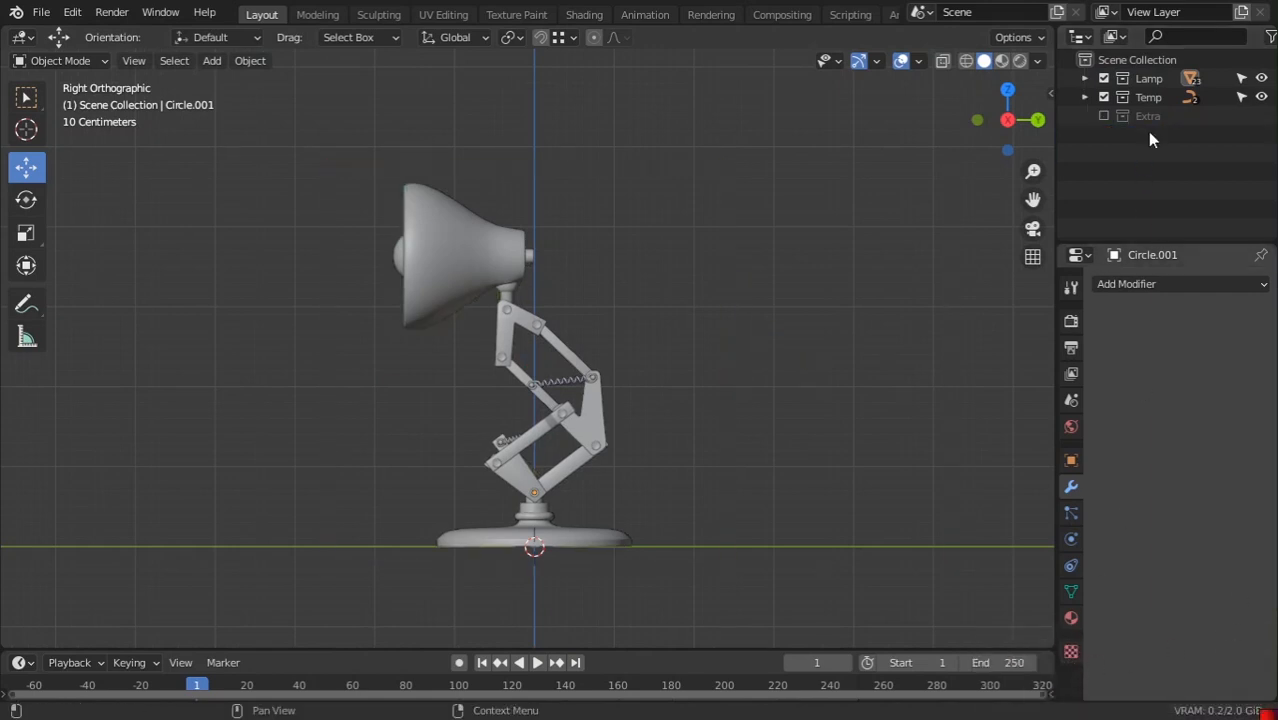
Inspect the Temp collection's contents and move Temp inside the Lamp collection
left_click(1086, 96)
left_click(1085, 96)
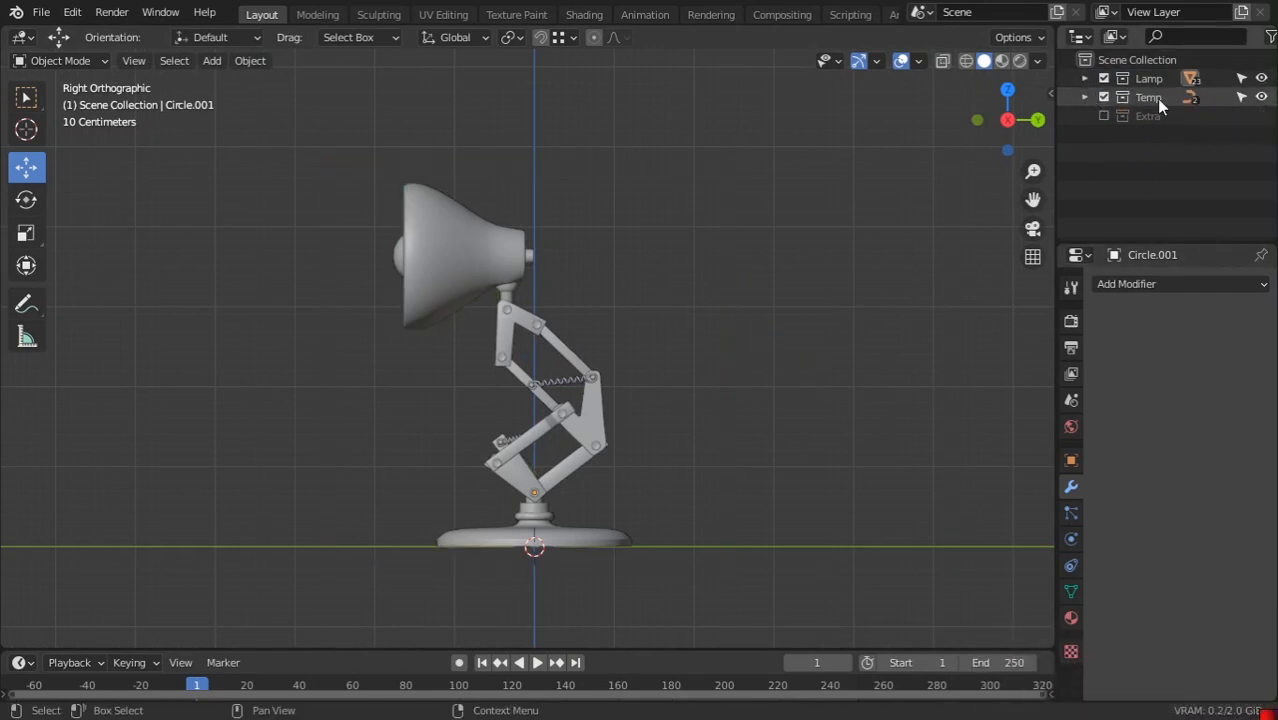
left_click(1085, 97)
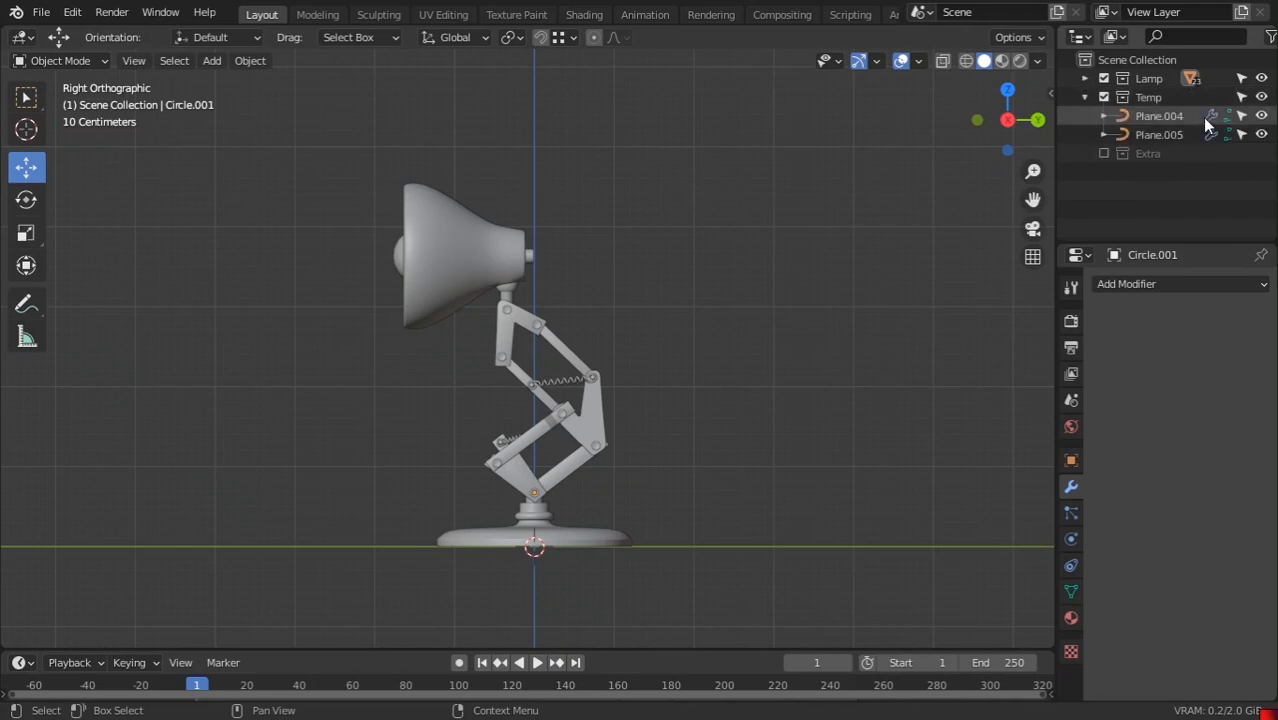
left_click(1261, 116)
left_click(1261, 116)
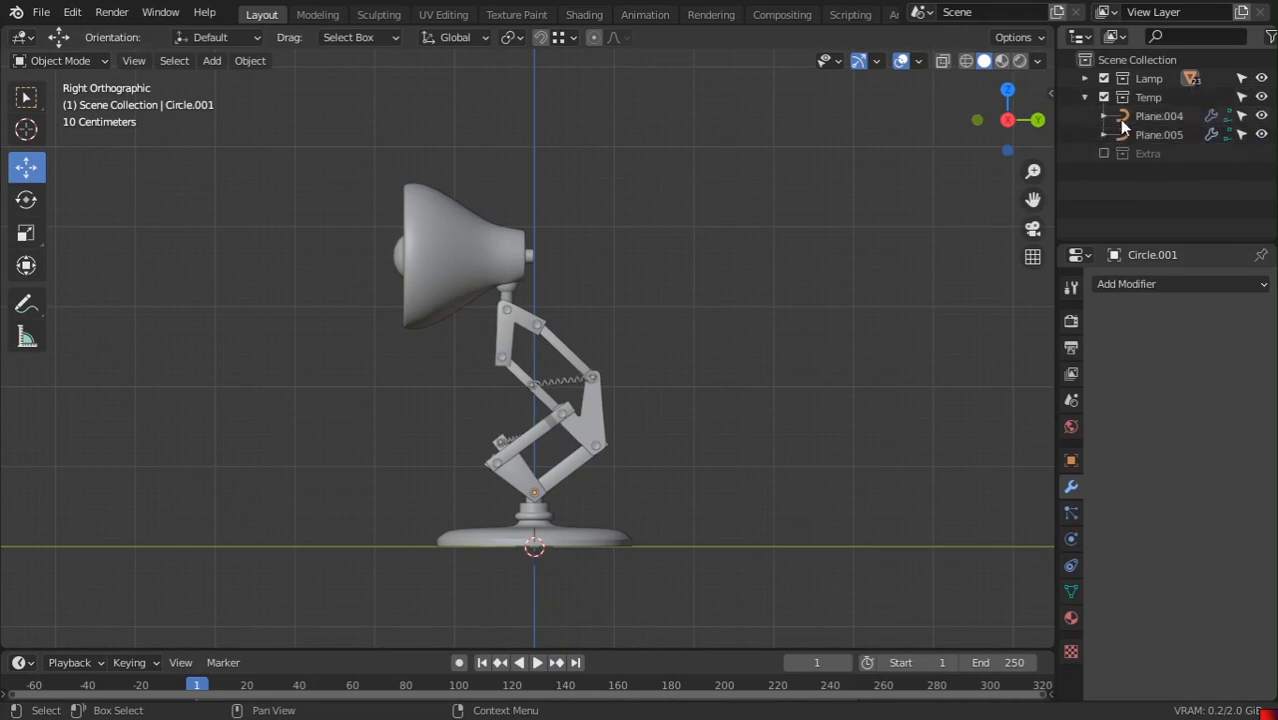
left_click_drag(1148, 97, 1167, 79)
Delete the 1_Center empty
left_click(1100, 96)
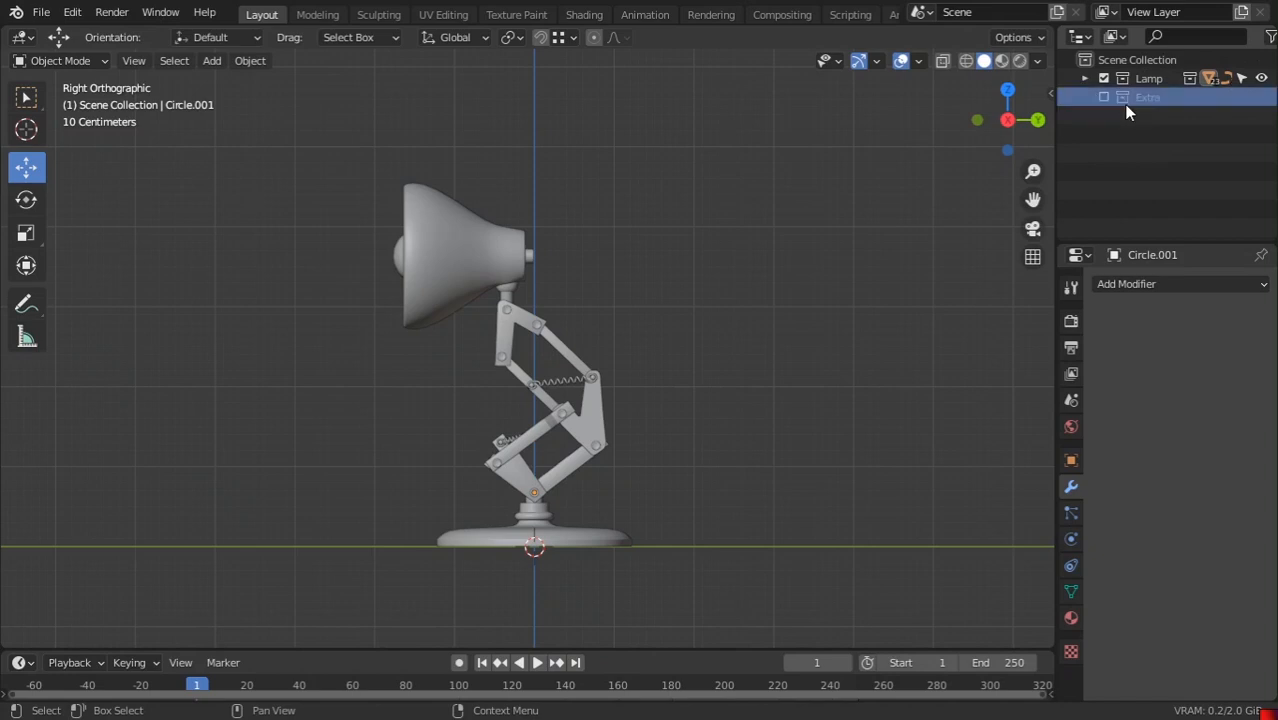
left_click(1128, 99)
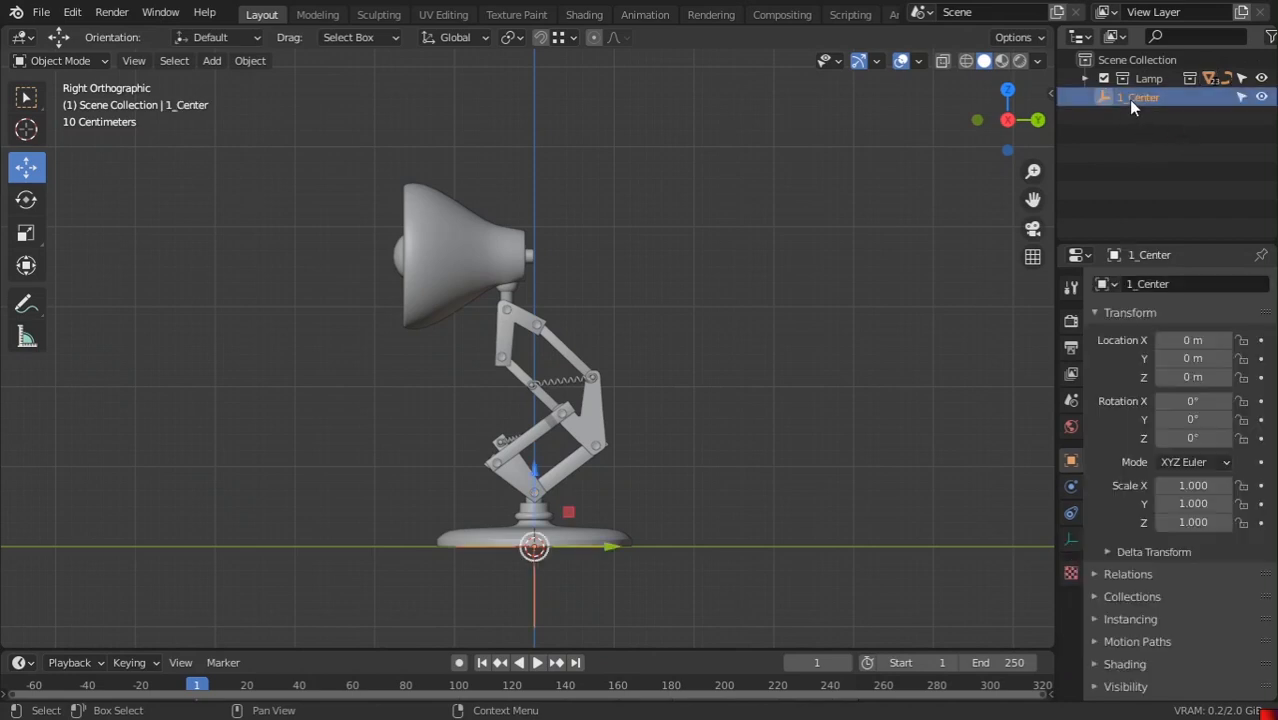
key("Delete")
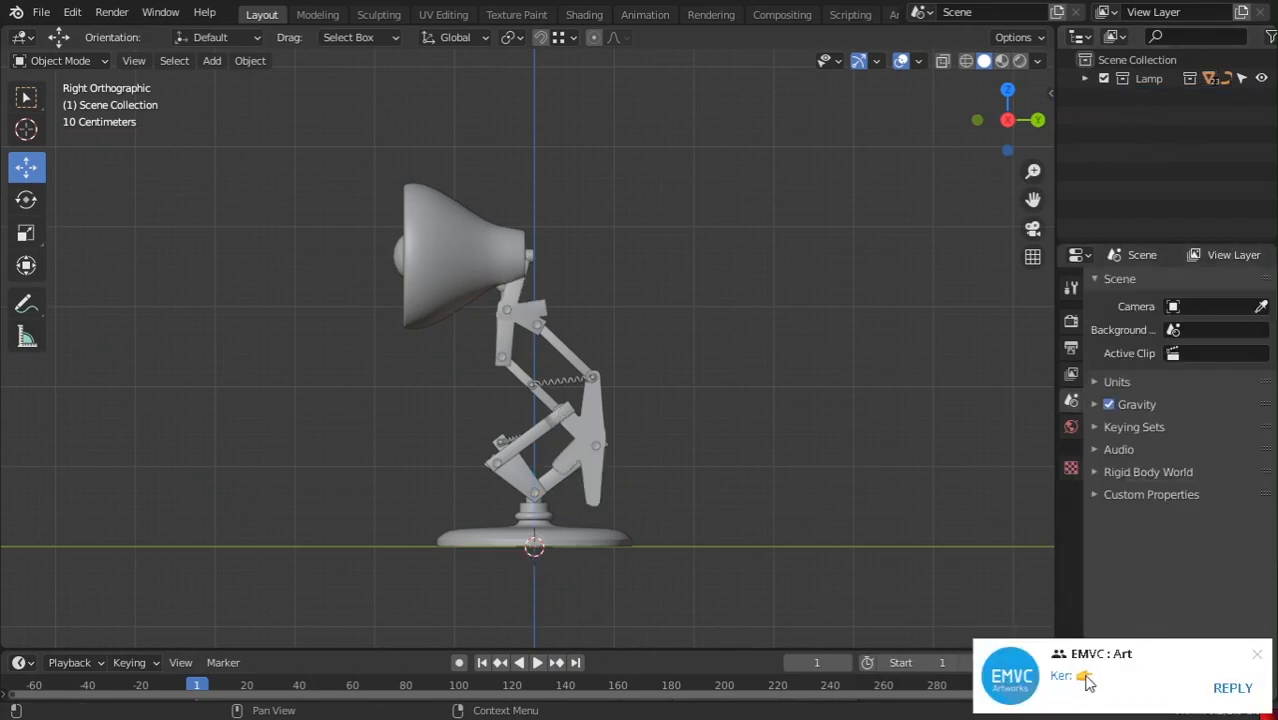
Undo the deletion to bring back the 1_Center empty
left_click(1258, 656)
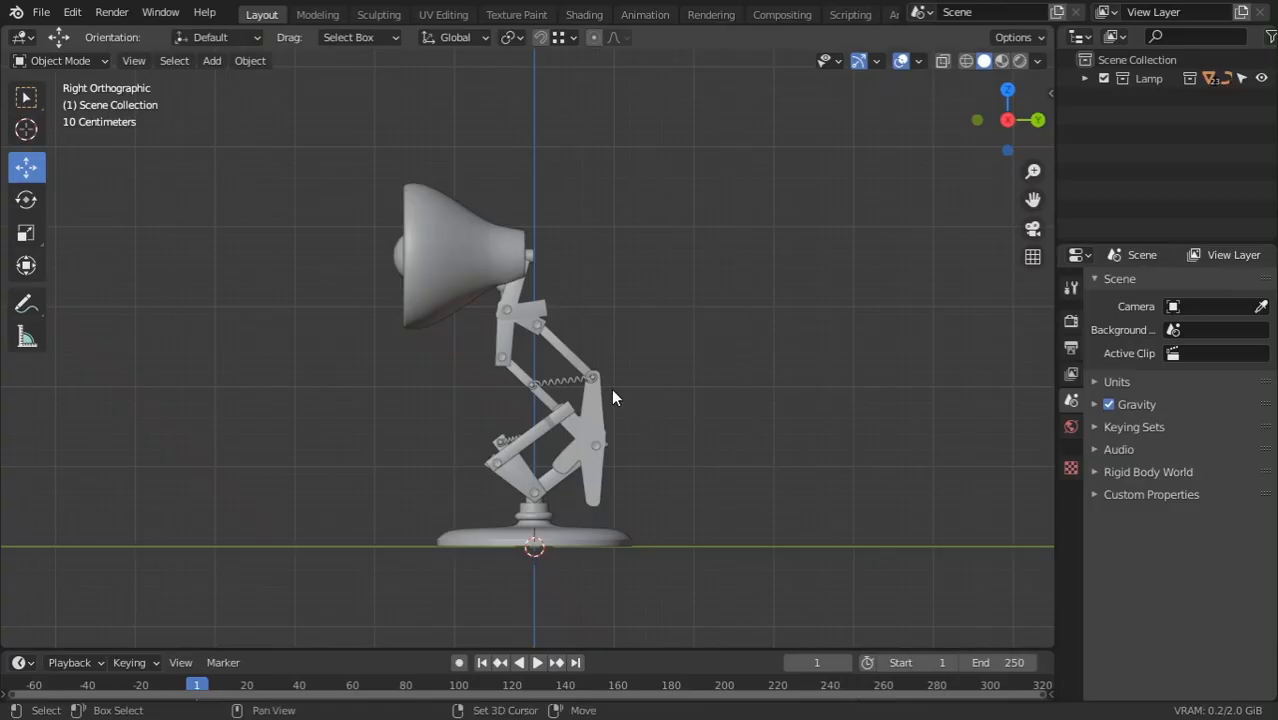
middle_click_drag(626, 436, 745, 421, "shift")
mouse_move(746, 490)
middle_mouse_down("ctrl")
mouse_move(746, 416)
mouse_move(755, 500)
middle_mouse_up("ctrl")
middle_click_drag(762, 430, 716, 429, "shift")
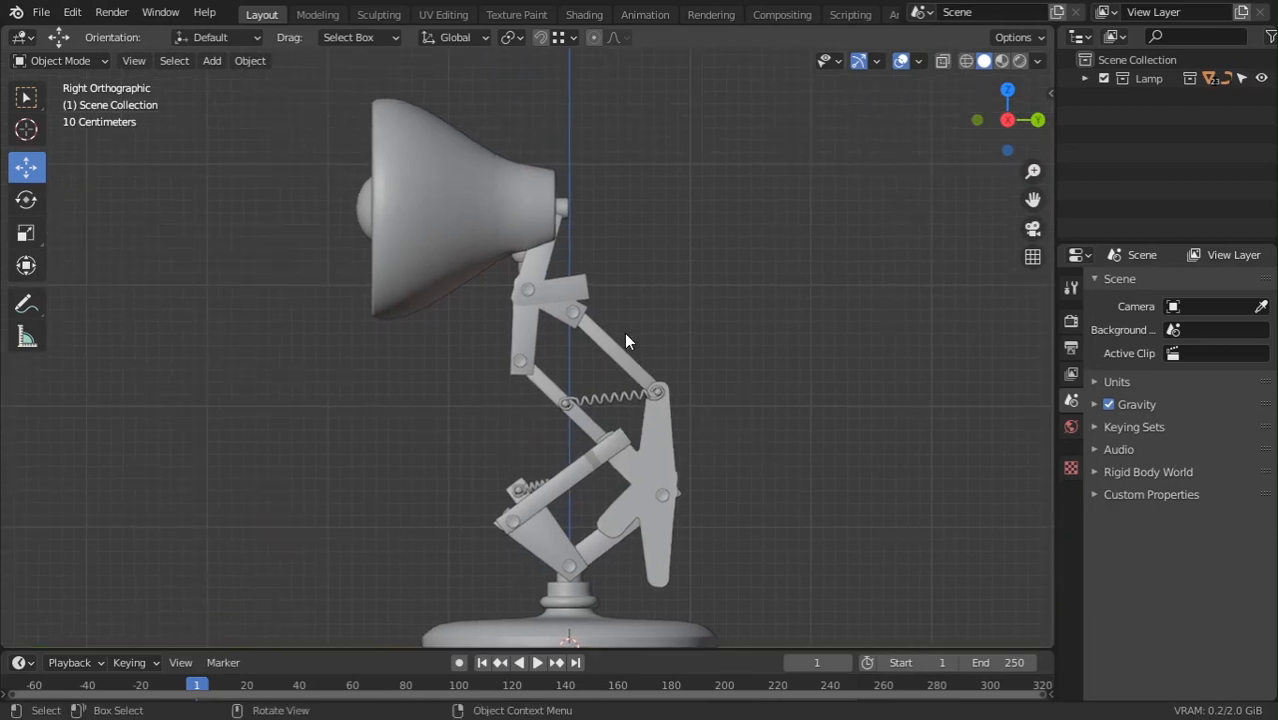
middle_click_drag(624, 332, 744, 295)
key("ctrl+z")
middle_click_drag(664, 346, 676, 263, "shift")
Apply the Mirror modifier on the lower arm plates Plane.001
left_click(336, 240)
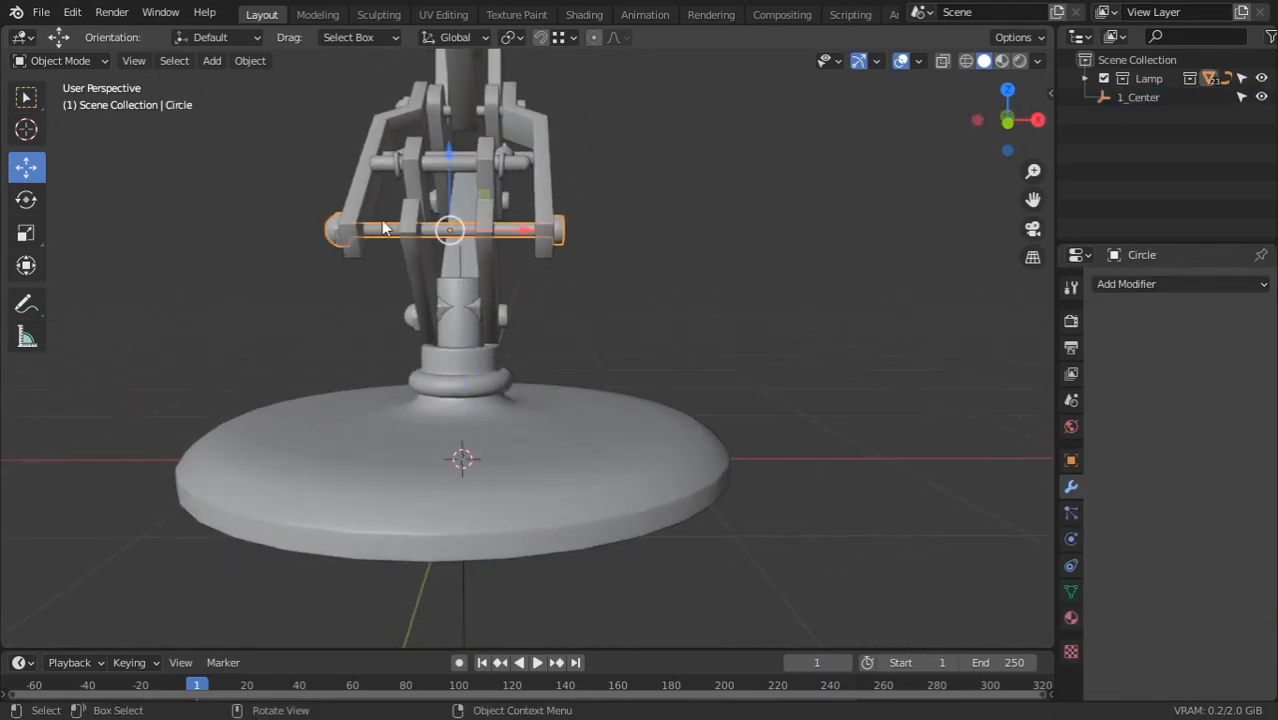
left_click(416, 217)
middle_click_drag(416, 217, 462, 237, "shift")
left_click(1104, 369)
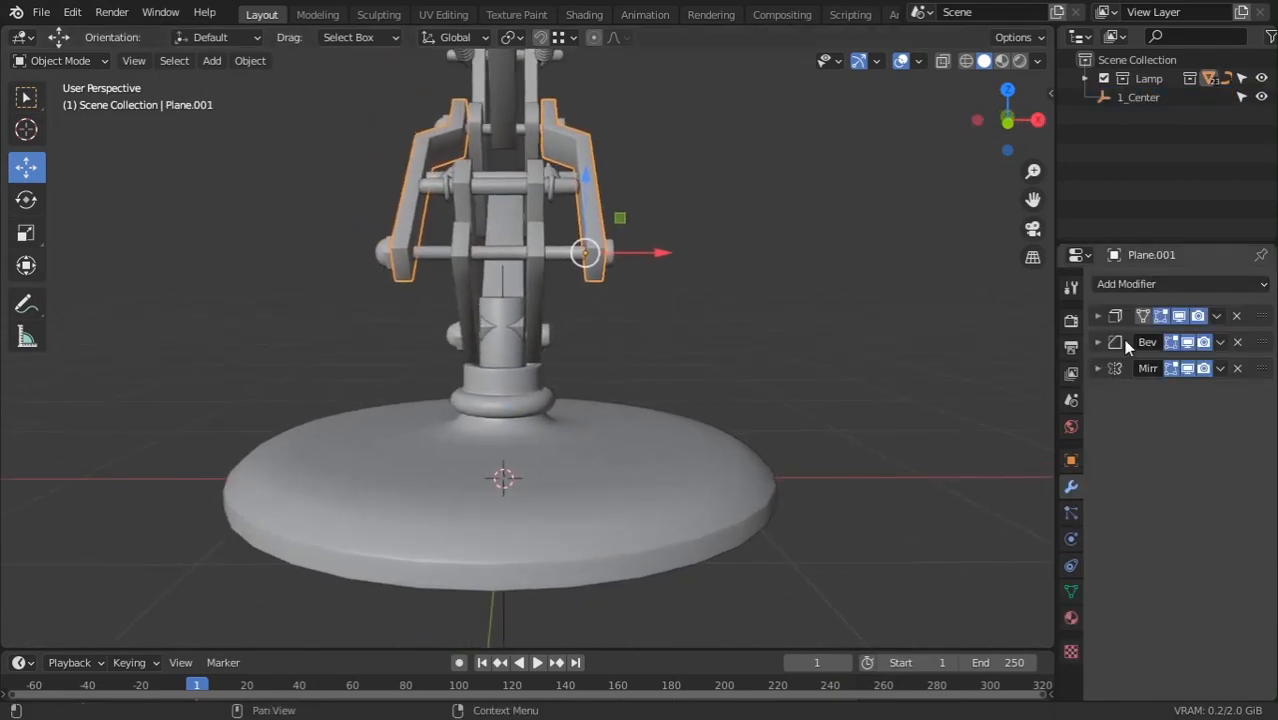
middle_click_drag(608, 212, 567, 446)
middle_click_drag(715, 340, 498, 312, "shift")
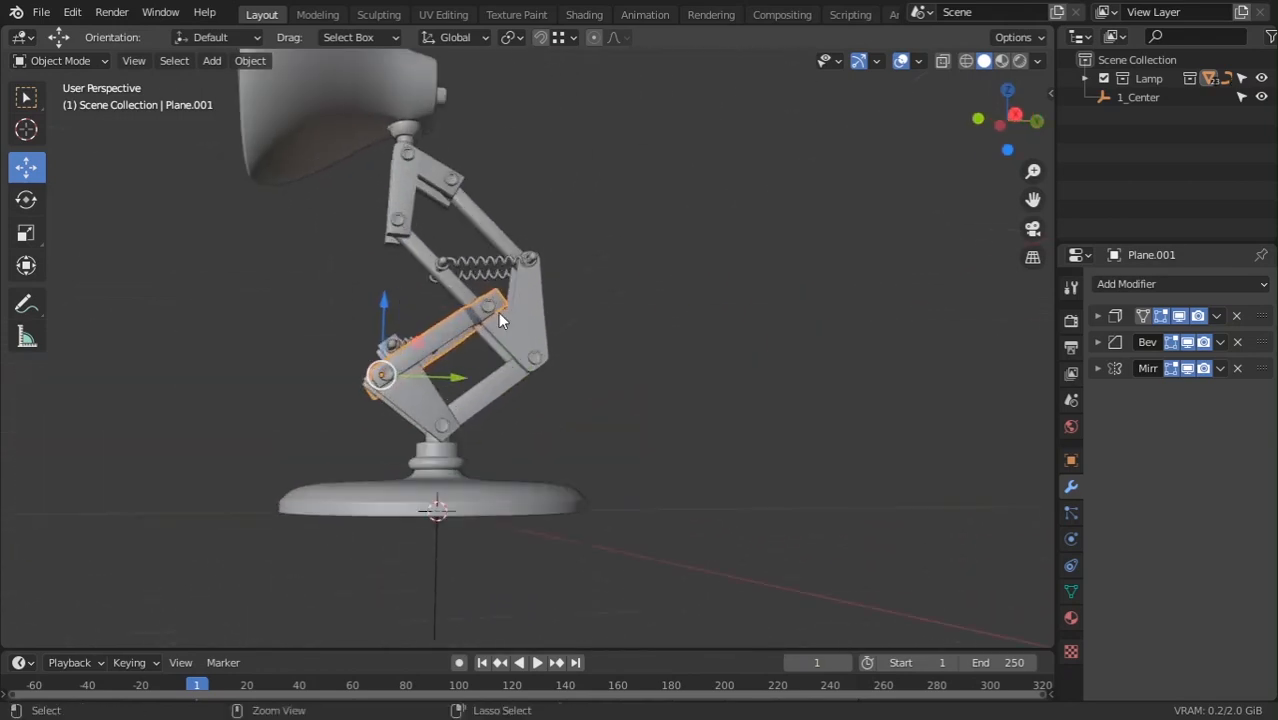
middle_click_drag(385, 338, 430, 420, "ctrl")
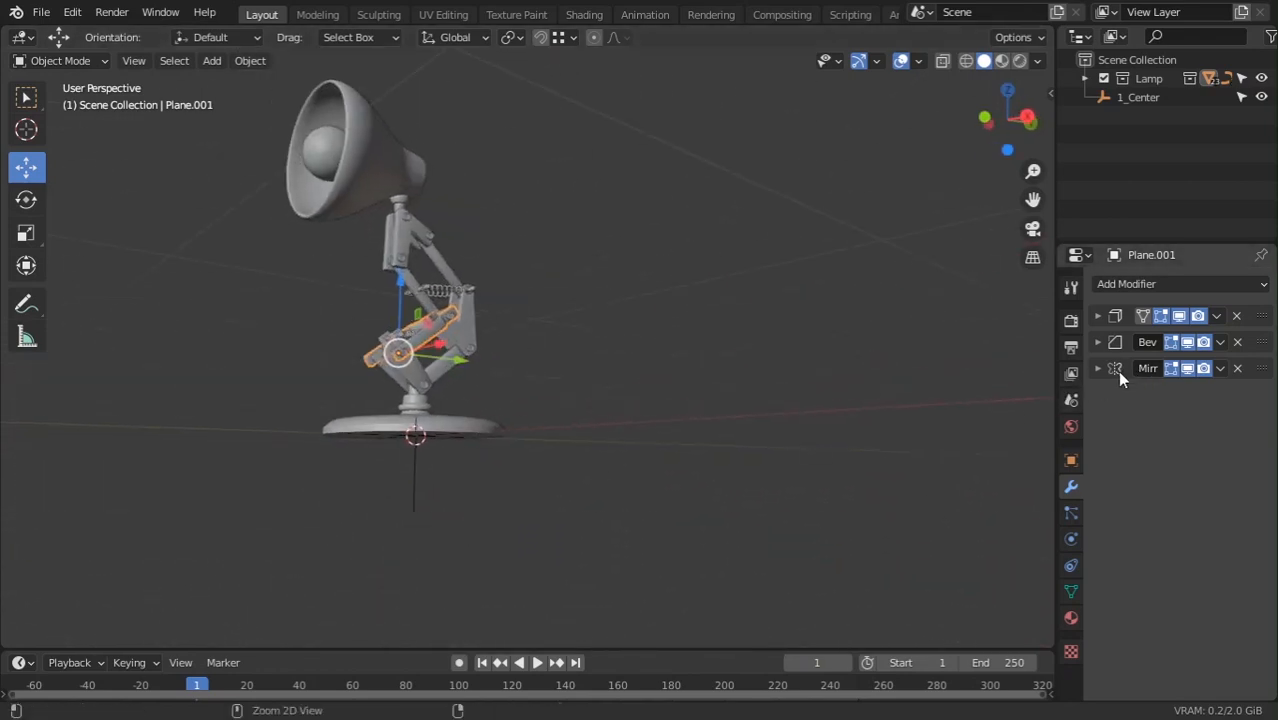
key("ctrl+a")
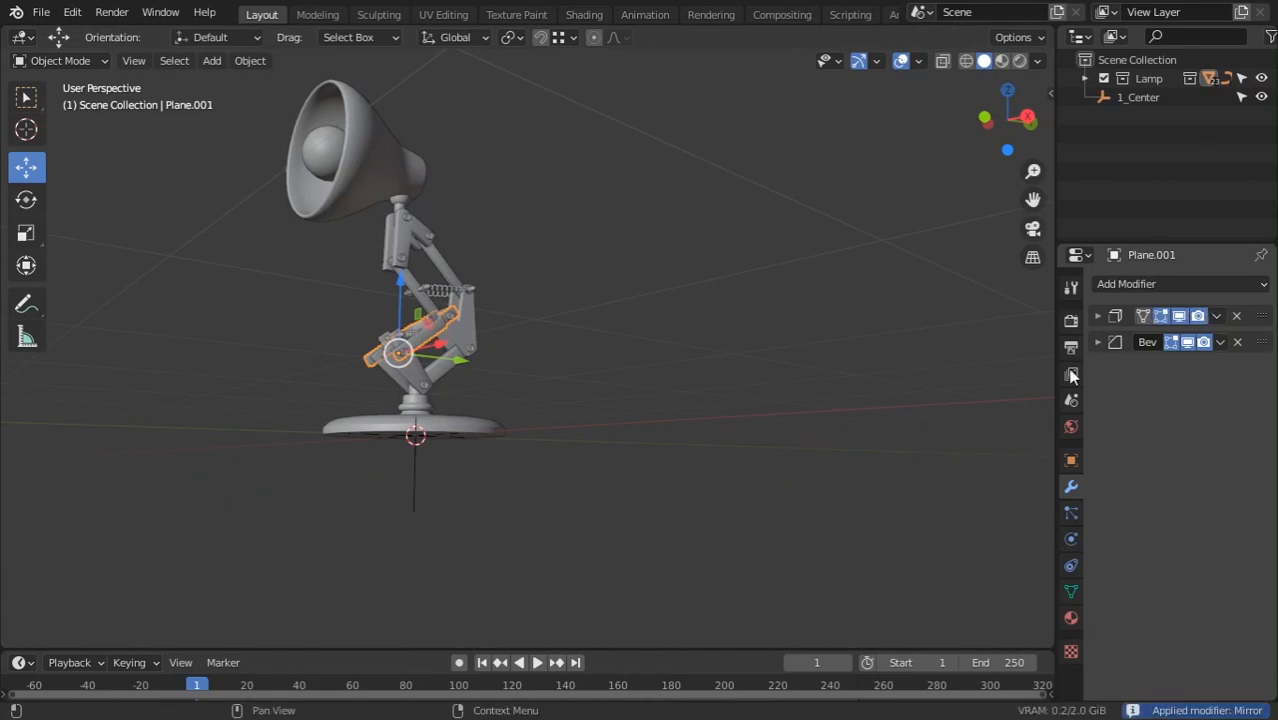
Apply the Mirror modifier on the upper arm plates Plane.003
middle_click_drag(560, 350, 642, 425)
scroll(642, 425, "up", 4)
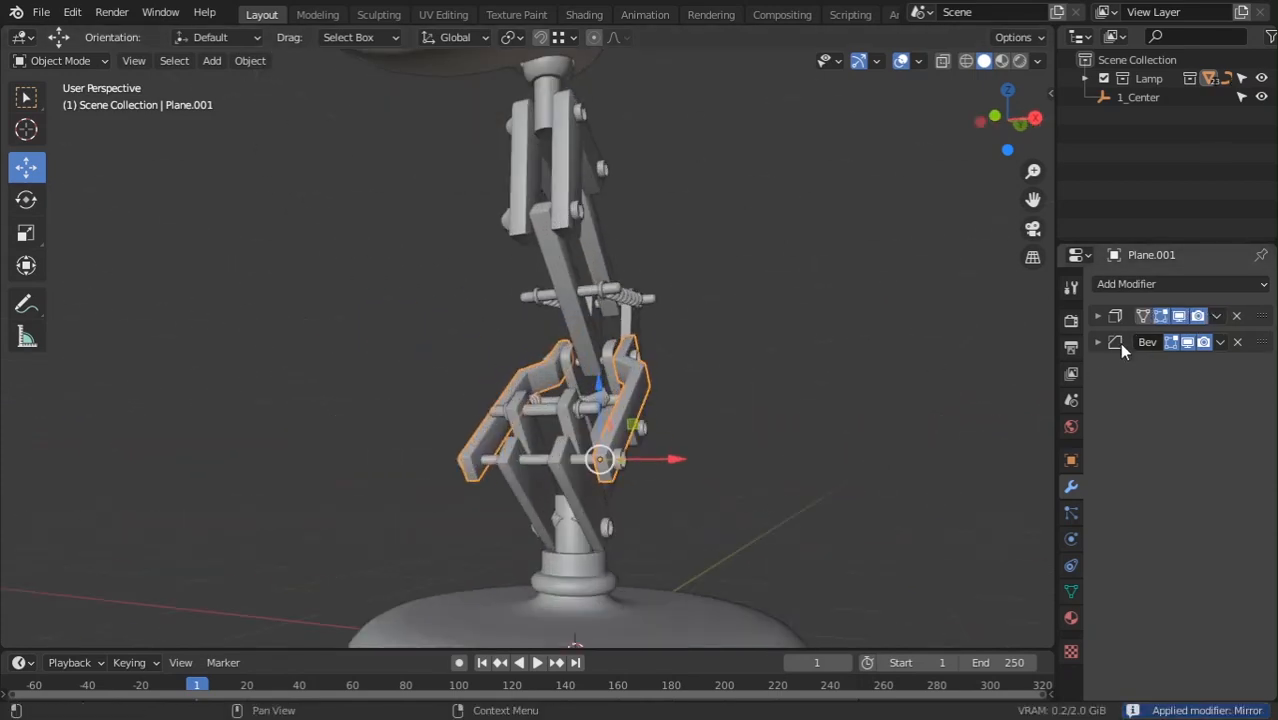
middle_click_drag(410, 492, 440, 525)
middle_click_drag(444, 427, 480, 215, "ctrl")
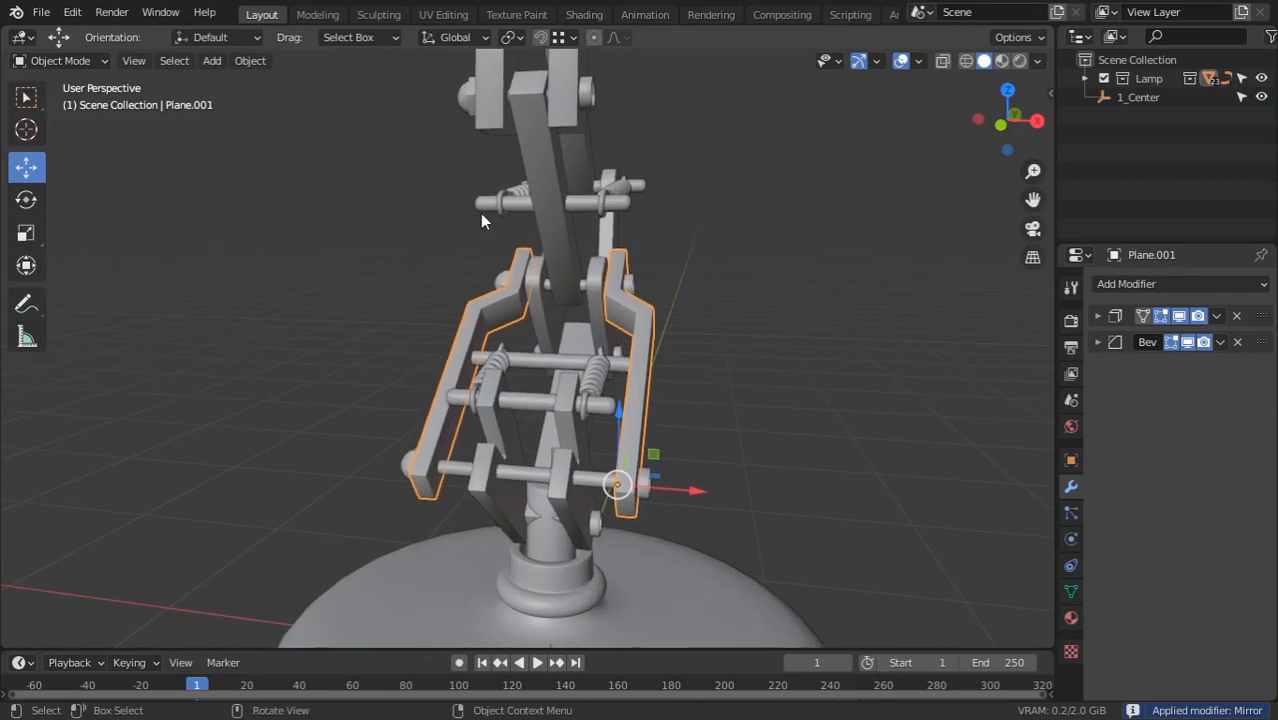
left_click(574, 93)
middle_click_drag(575, 93, 590, 250, "shift")
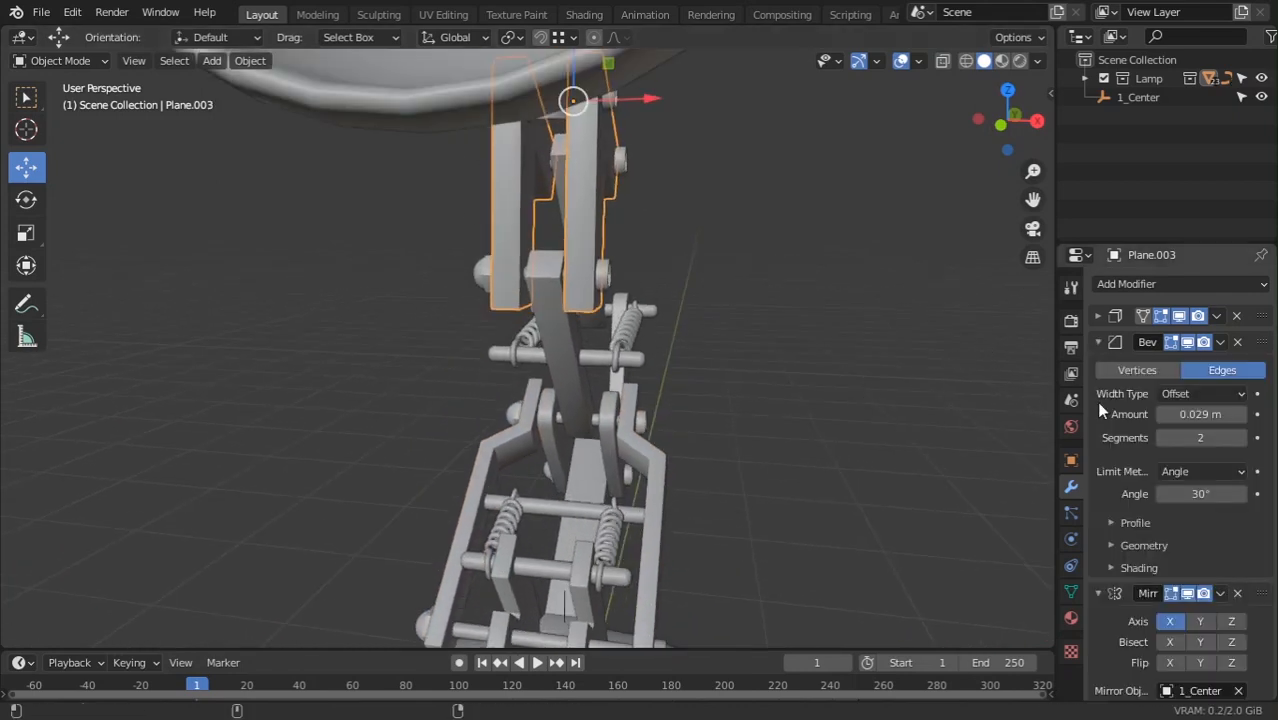
left_click(1098, 342)
key("ctrl+a")
Apply the Mirror modifier on the lower arm plates Plane
scroll(627, 497, "down", 1)
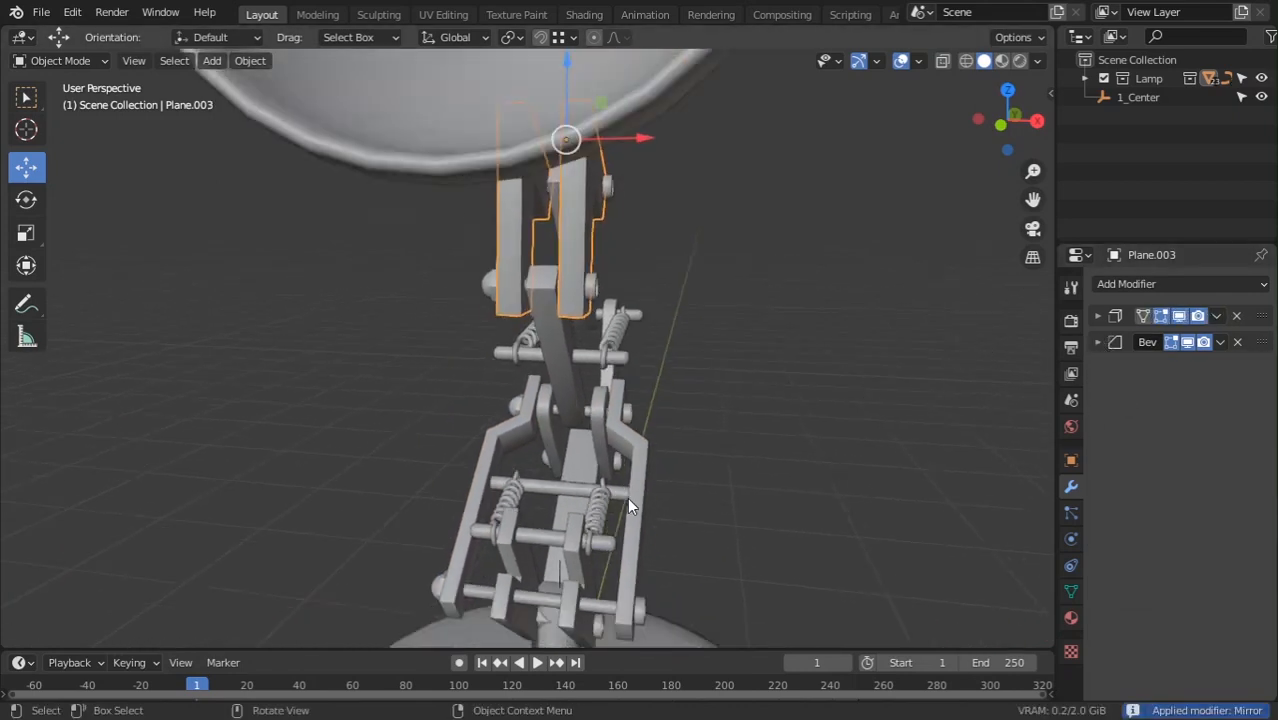
scroll(627, 497, "down", 3)
middle_click_drag(598, 447, 526, 425)
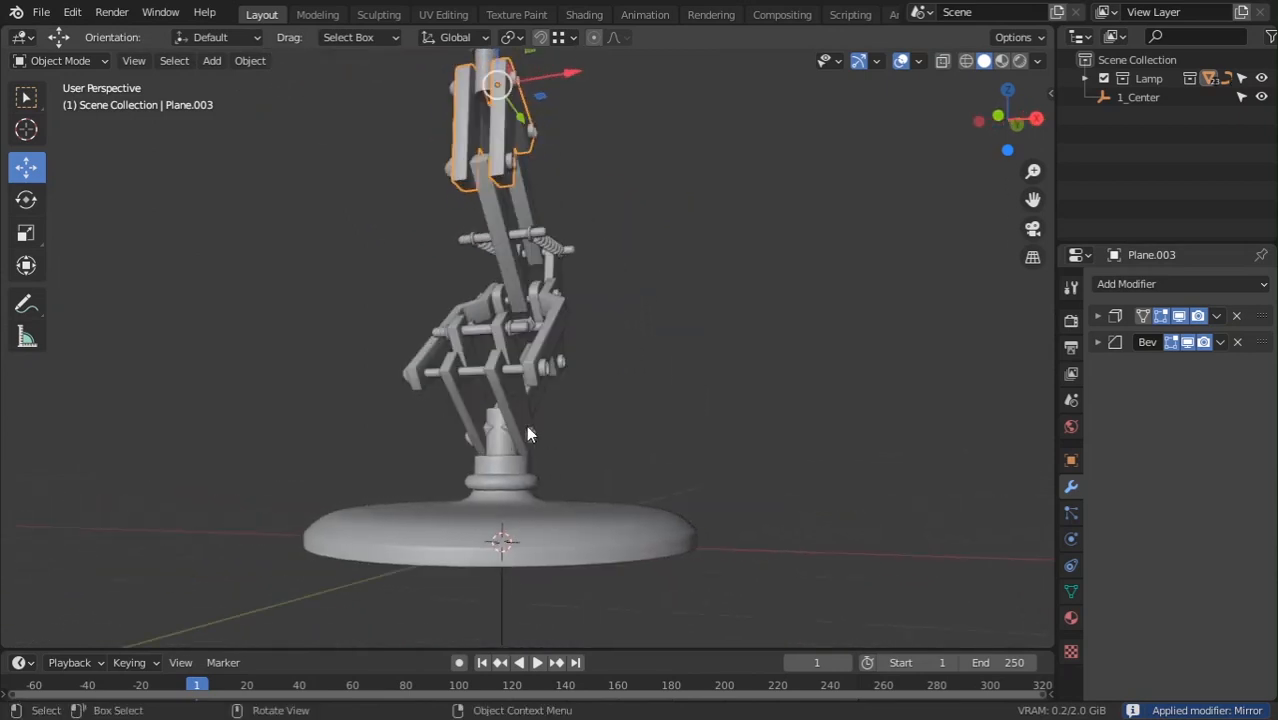
left_click(524, 427)
left_click(1098, 342)
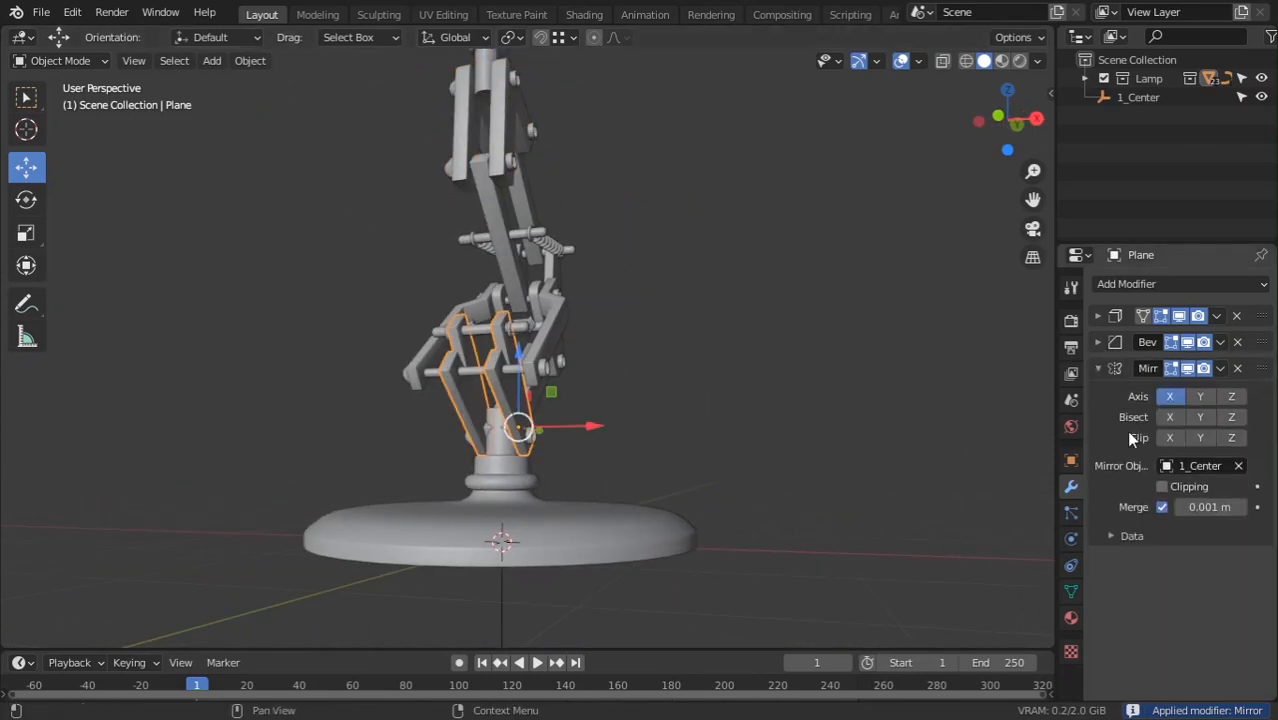
key("ctrl+a")
Select the 1_Center empty and cancel a move, keeping it at the origin
middle_click_drag(600, 440, 547, 510)
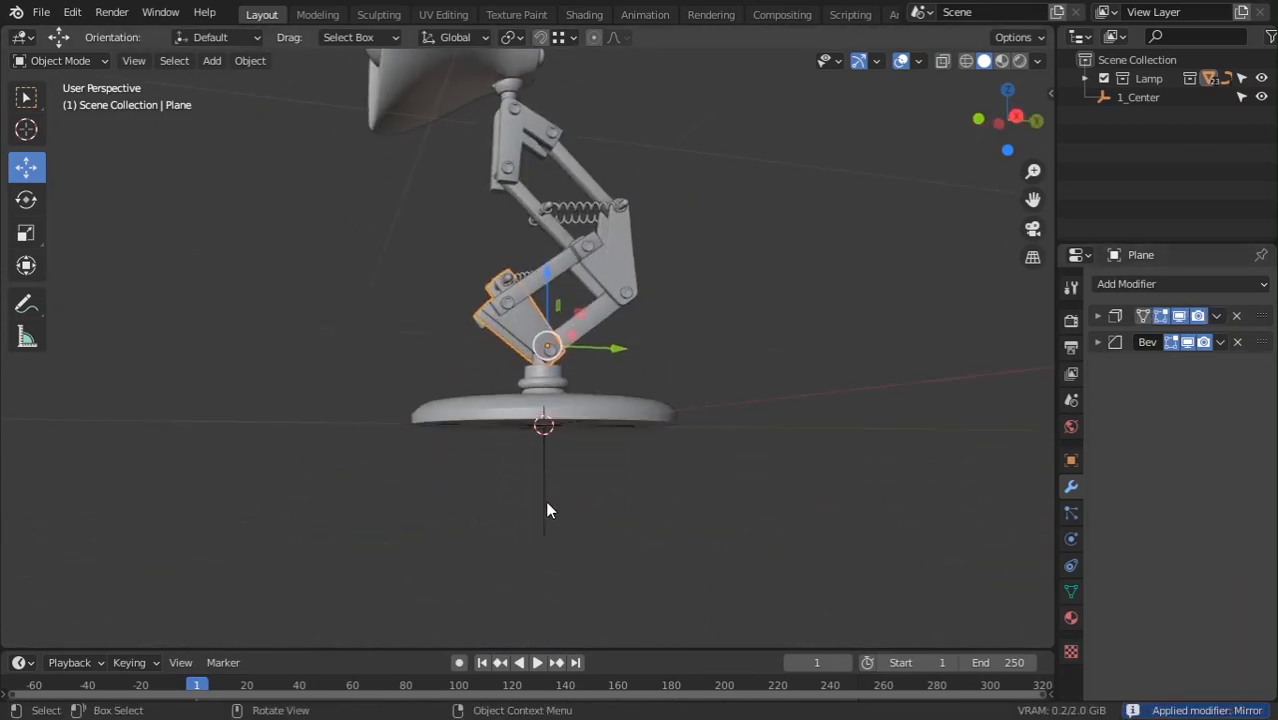
left_click(547, 505)
key("g")
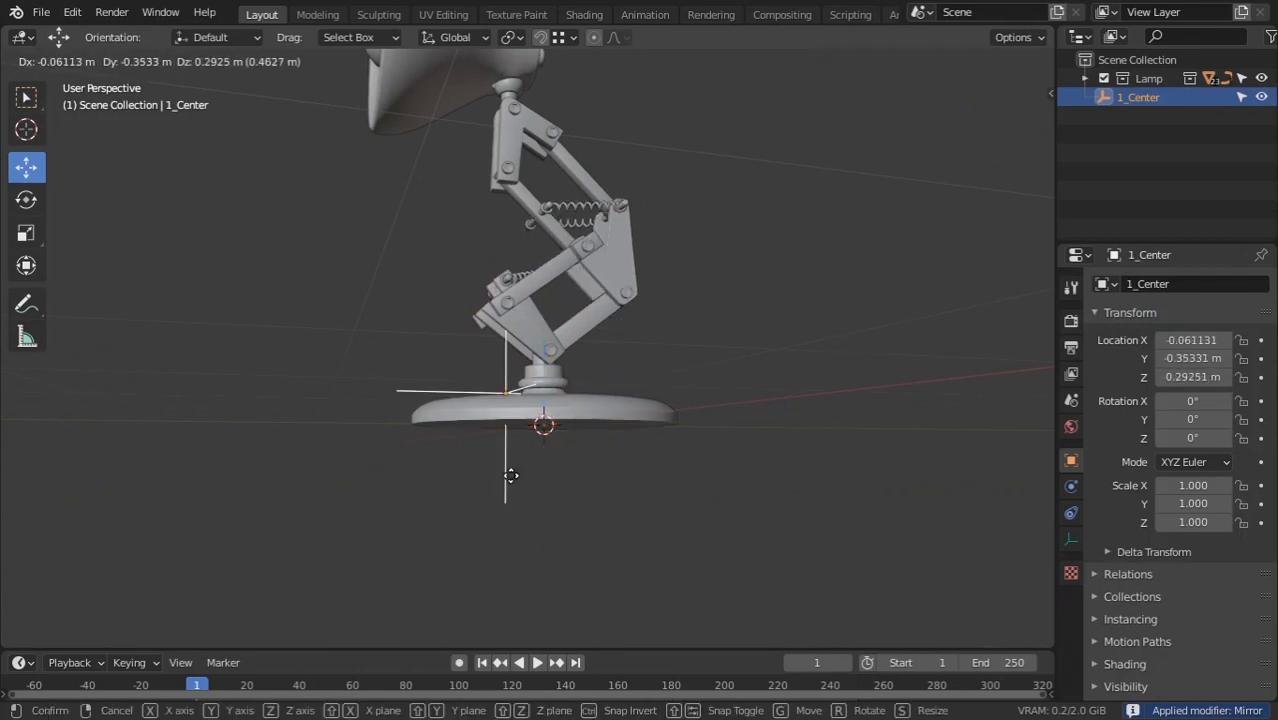
key("Escape")
Apply the Mirror modifier on the spring arm plate Plane.002
middle_click_drag(662, 442, 630, 374)
scroll(645, 228, "up", 10)
middle_click_drag(770, 240, 640, 370)
left_click(668, 308)
key("ctrl+a")
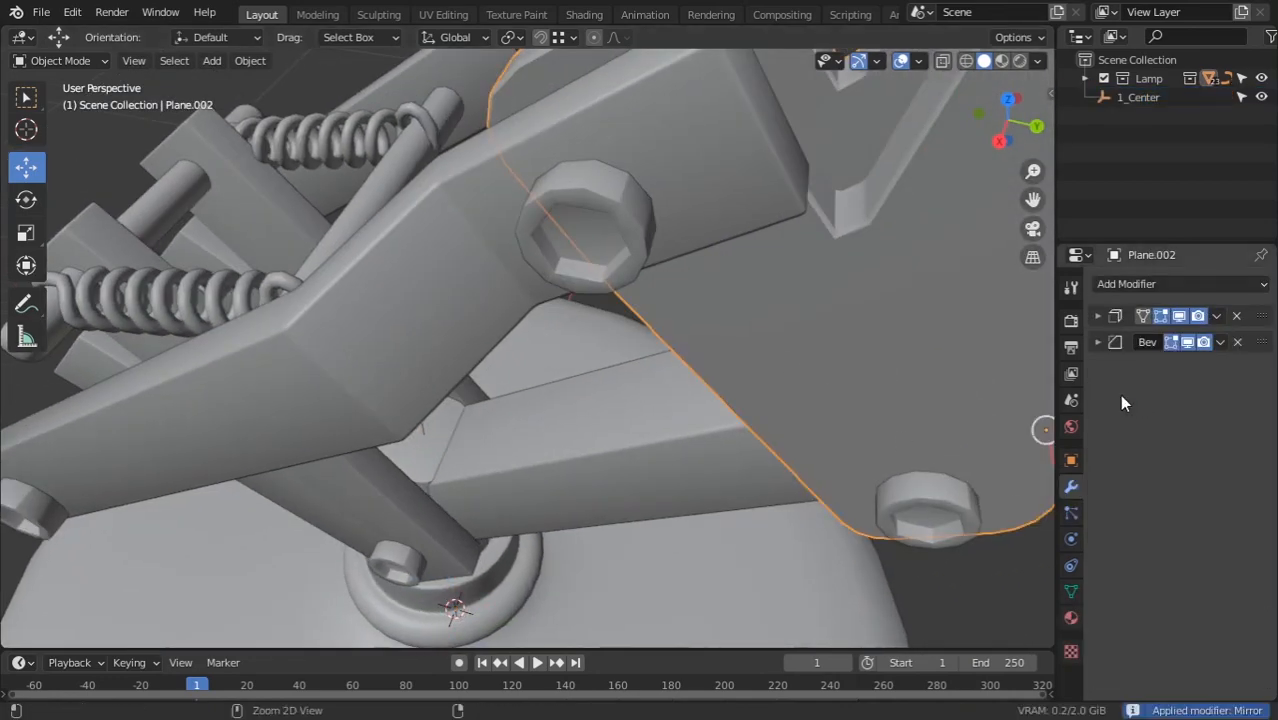
Leave 1_Center unmoved after a cancelled grab, then select the Circle.010 rod
scroll(646, 456, "down", 8)
middle_click_drag(566, 448, 611, 406)
scroll(606, 430, "down", 2)
middle_click_drag(586, 530, 575, 462)
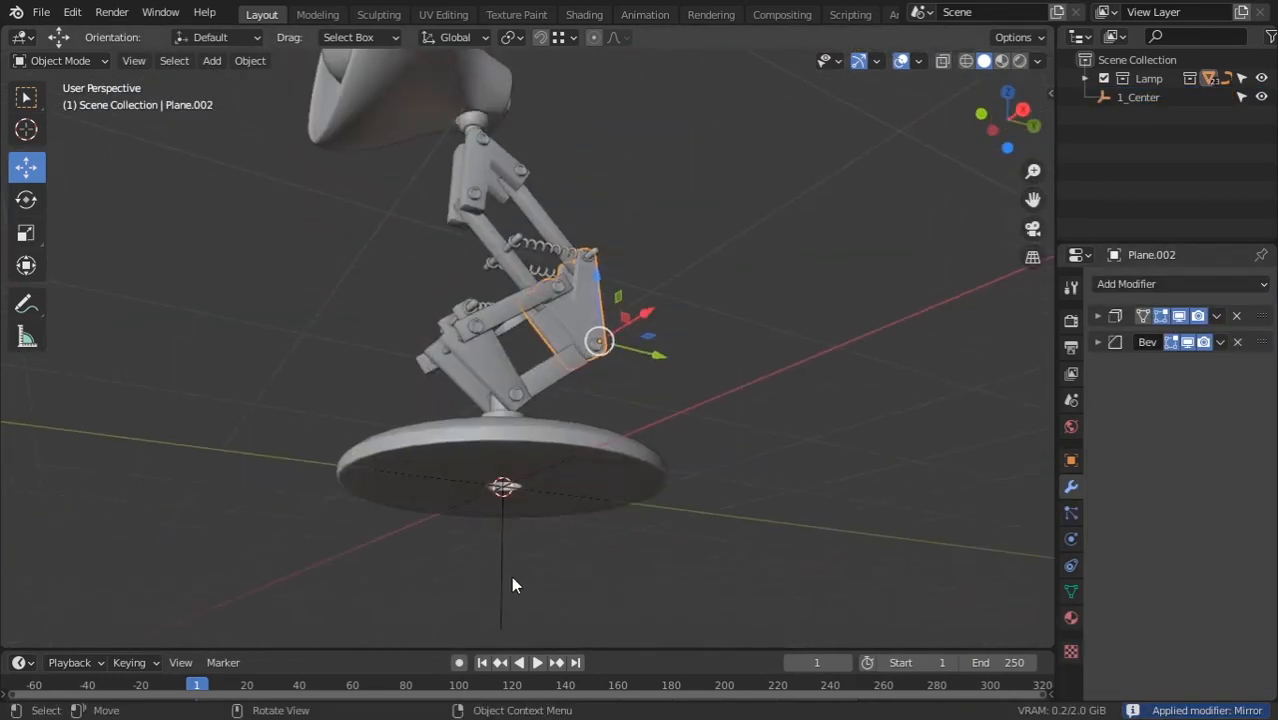
left_click(512, 580)
key("g")
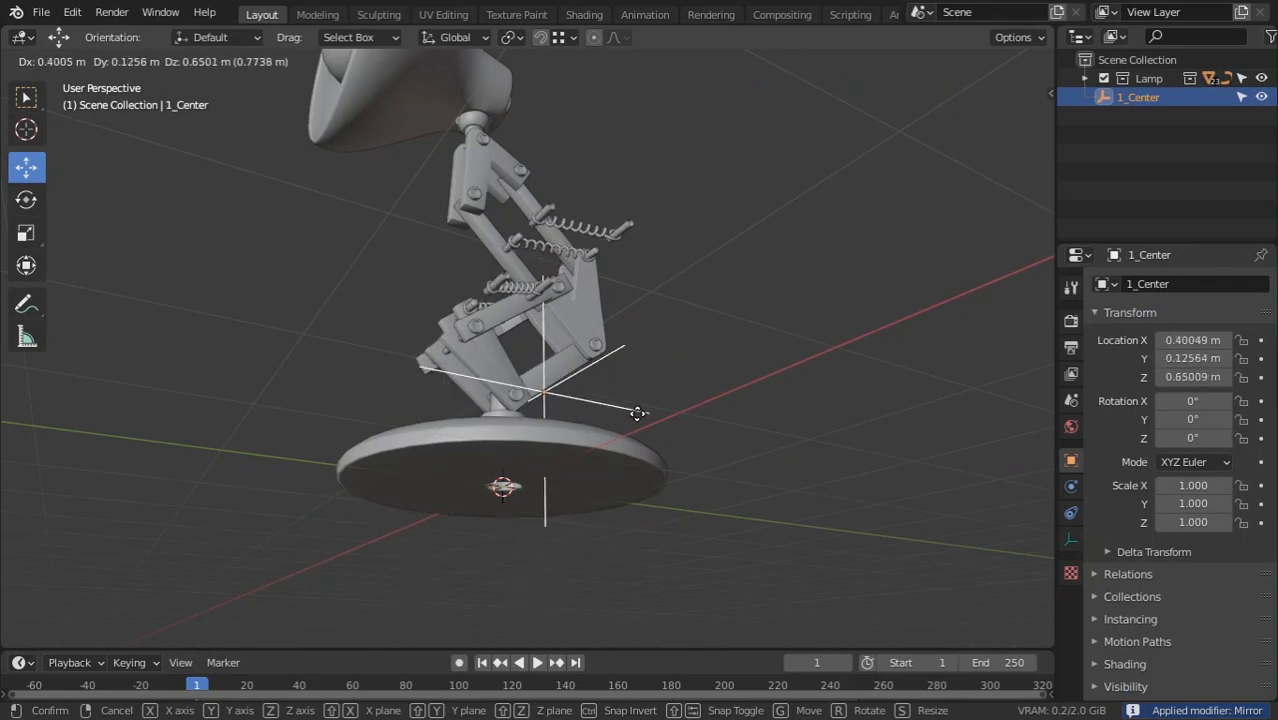
right_click(679, 395)
middle_click_drag(514, 432, 558, 440)
scroll(556, 430, "up", 2)
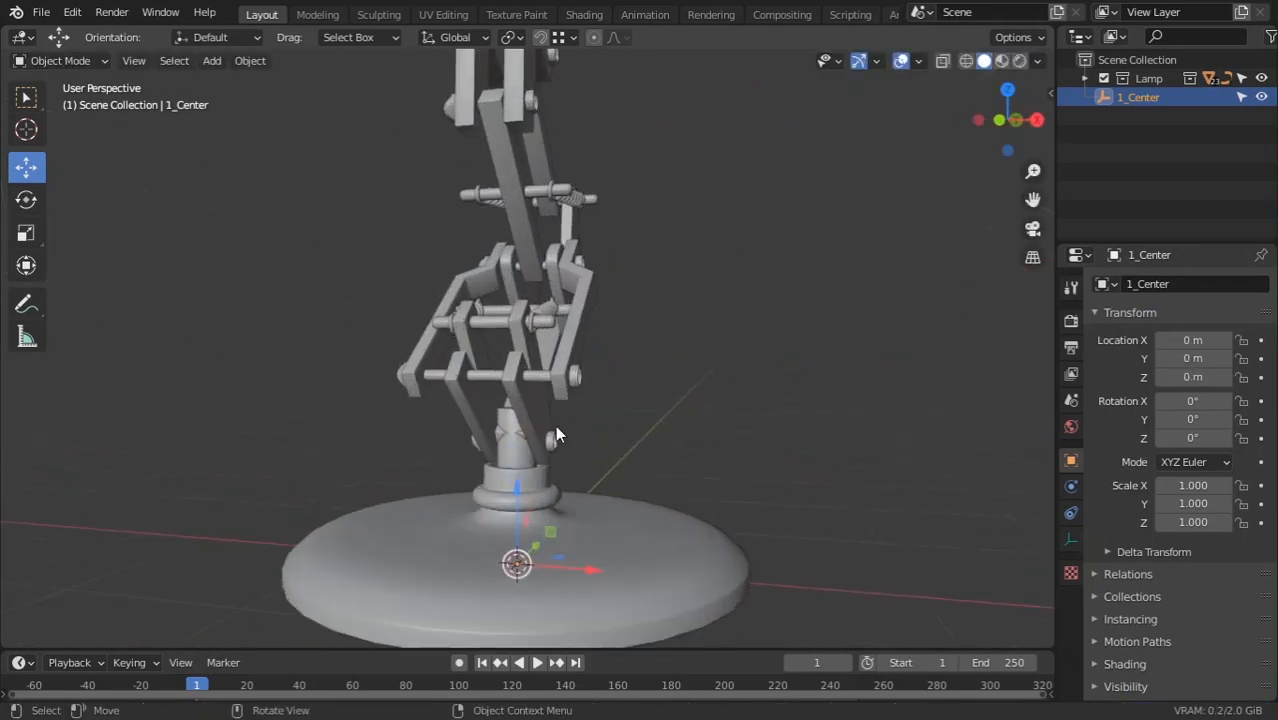
scroll(555, 433, "up", 2)
left_click(479, 308)
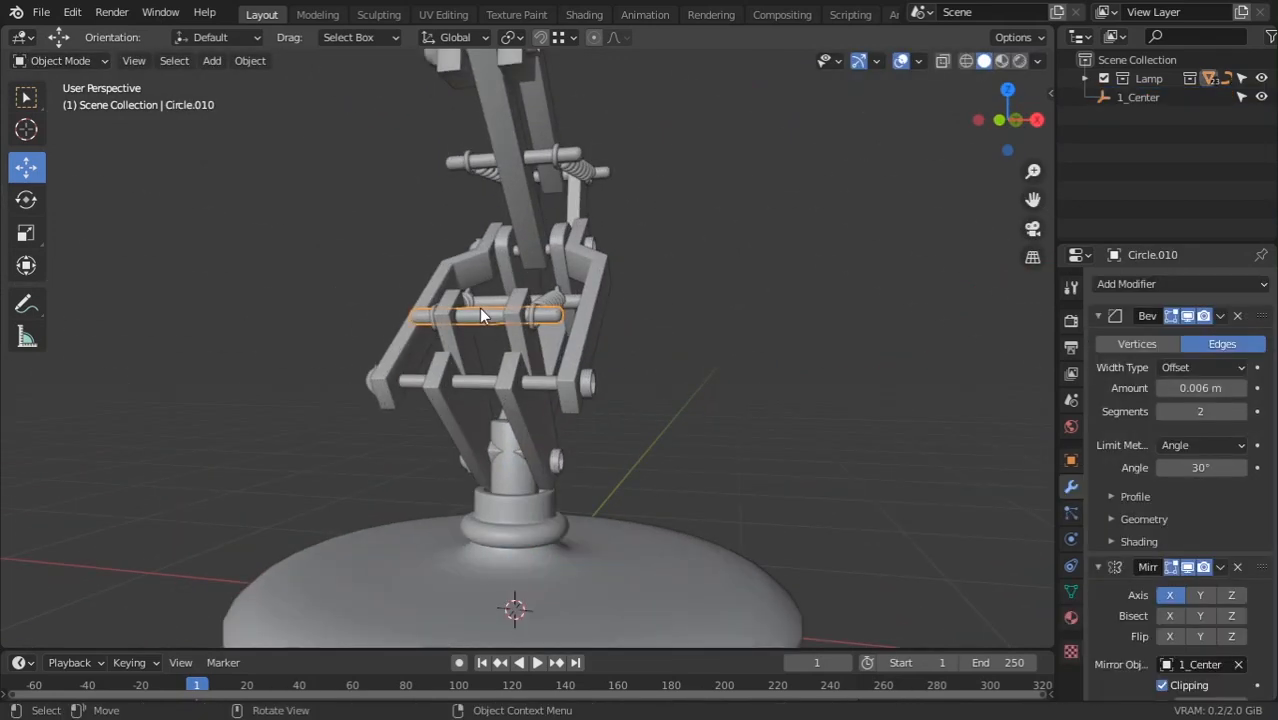
Apply the Mirror modifiers on the rods Circle.010 and Circle.011
left_click(1098, 316)
key("ctrl+a")
scroll(523, 377, "down", 2)
mouse_move(523, 377)
middle_mouse_down()
mouse_move(606, 424)
mouse_move(520, 400)
middle_mouse_up()
scroll(467, 367, "up", 3)
left_click(470, 362)
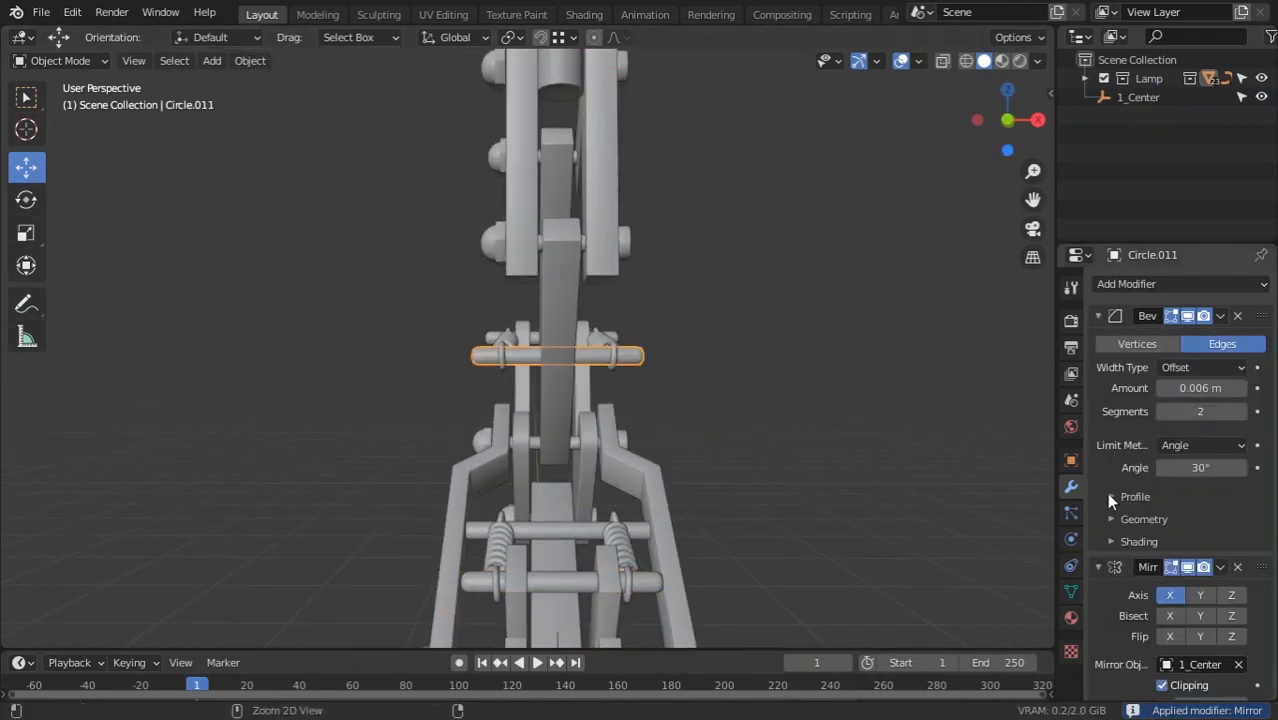
left_click(1098, 316)
key("ctrl+a")
Test-move the 1_Center empty and cancel, checking which parts still follow it
middle_click_drag(921, 436, 576, 380)
scroll(611, 525, "down", 3)
left_click(528, 536)
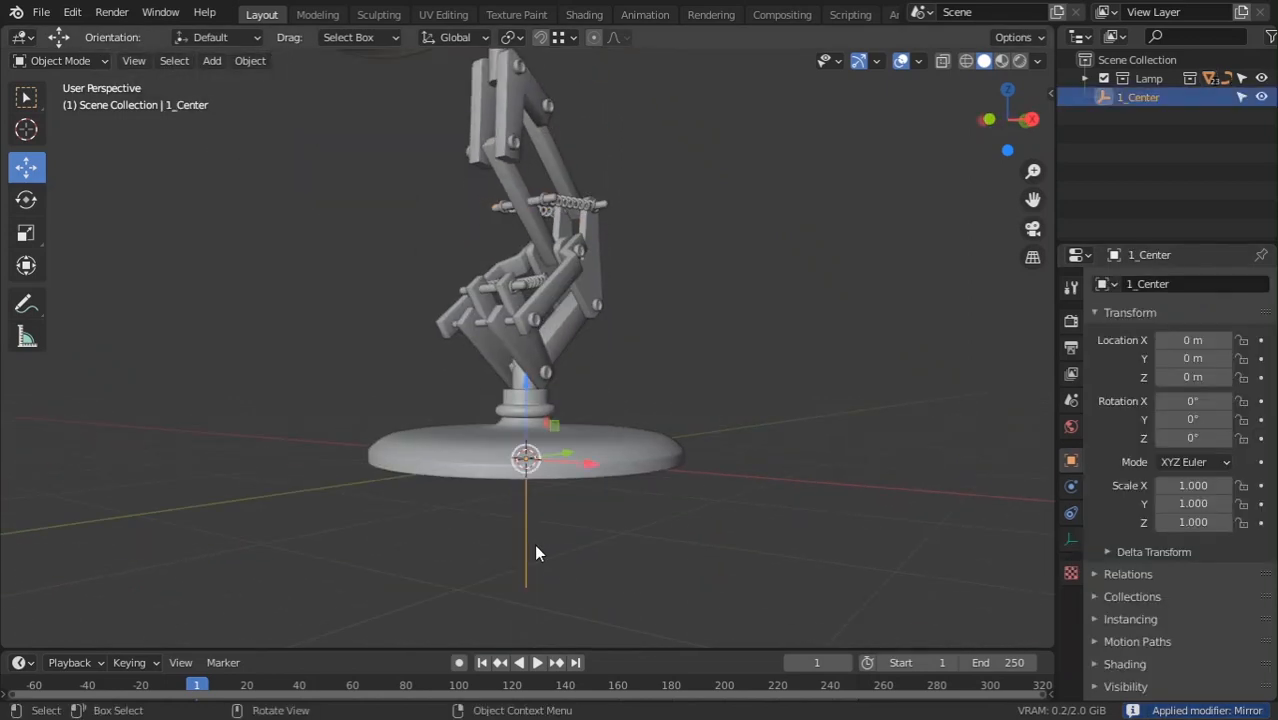
key("g")
right_click(609, 481)
middle_click_drag(609, 483, 516, 450)
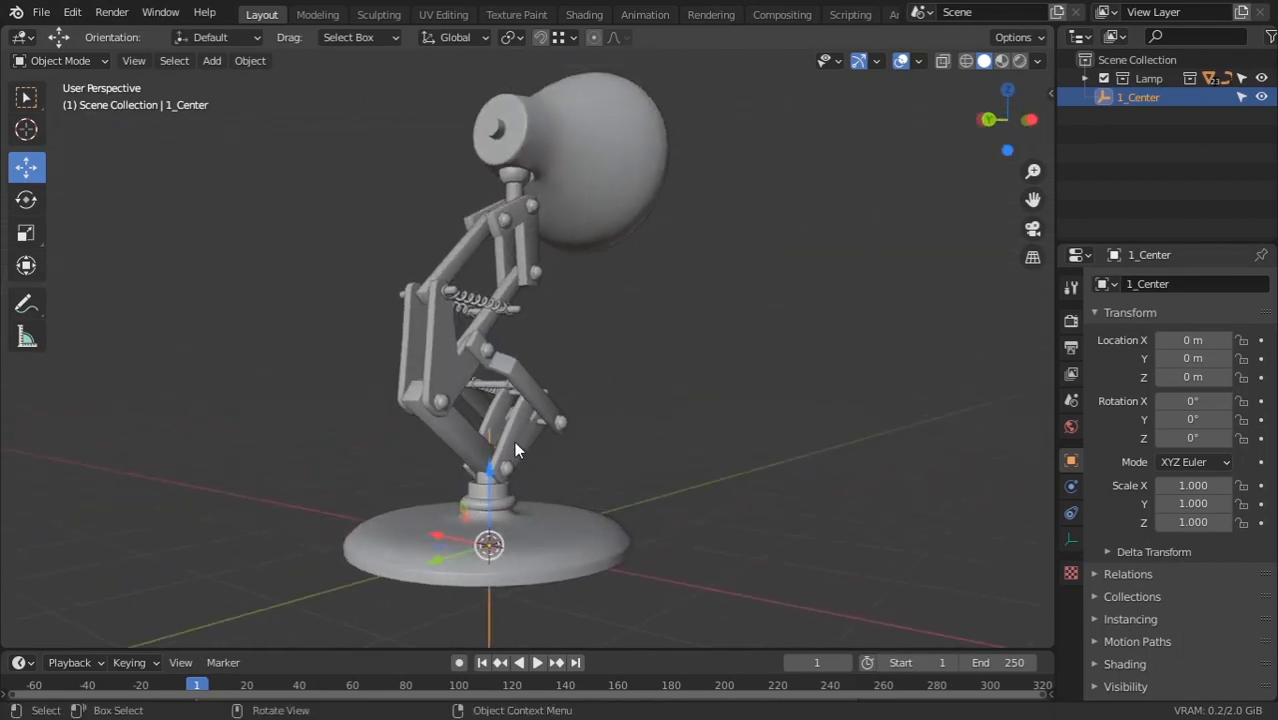
key("g")
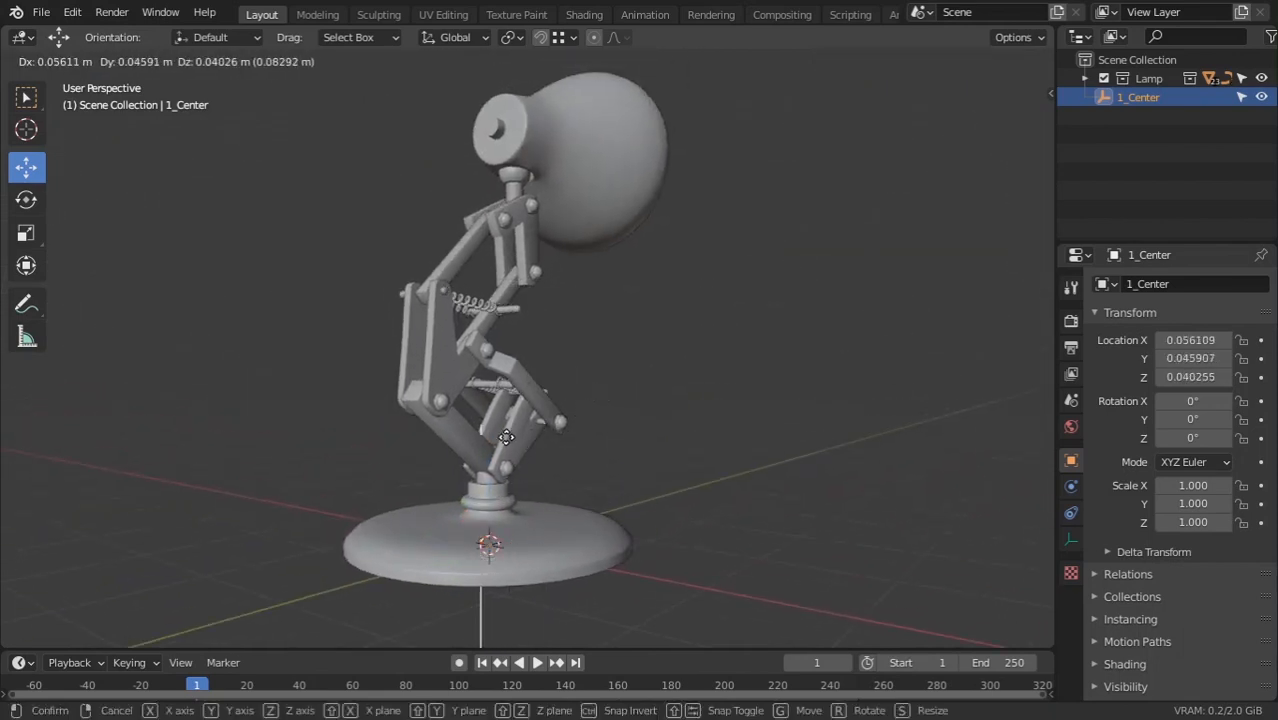
right_click(518, 445)
Apply the Mirror modifier on the small cross bar Circle.012
middle_click_drag(518, 445, 506, 386)
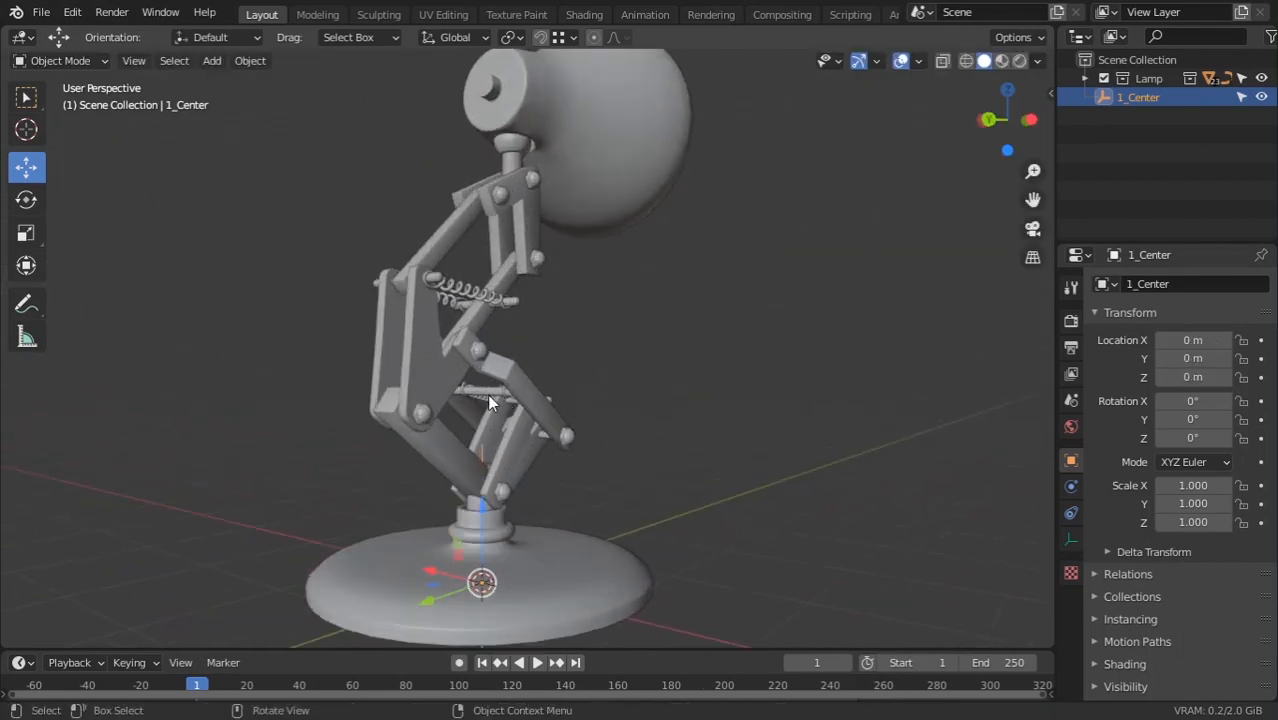
left_click(488, 399)
left_click(1098, 316)
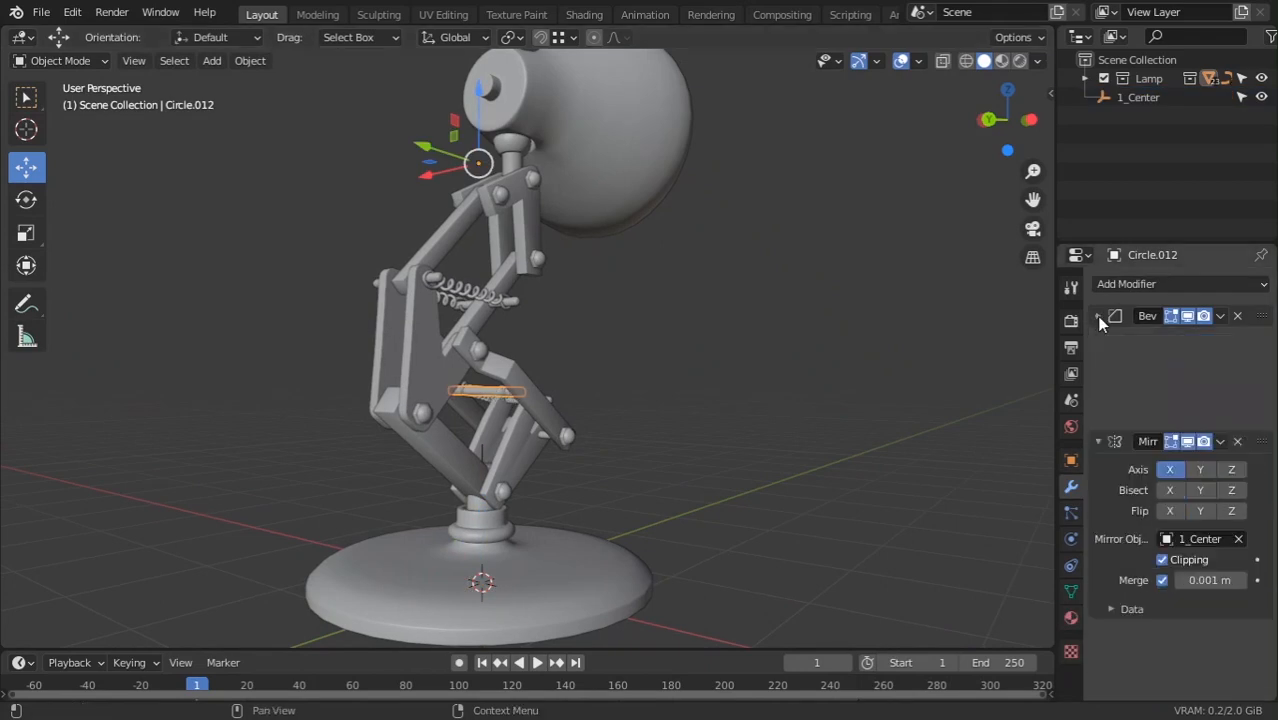
key("ctrl+a")
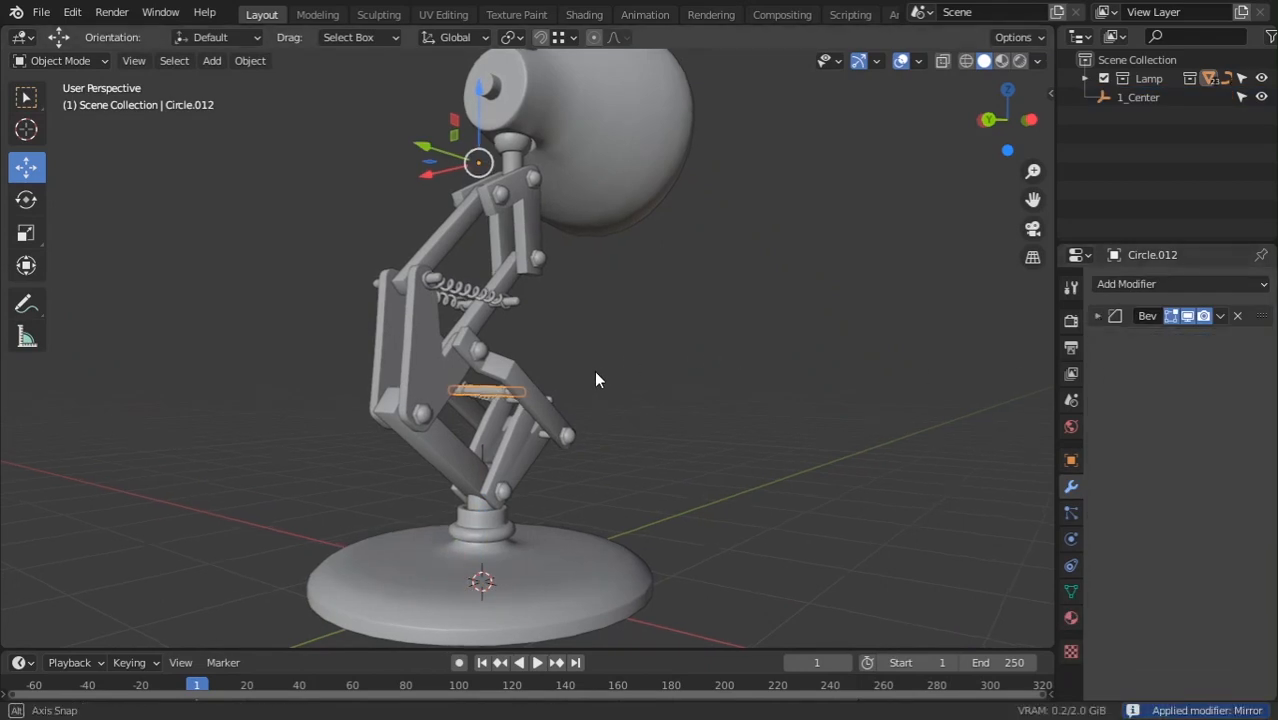
Inspect Circle.011, then move 1_Center and cancel to recheck the linked parts
middle_click_drag(594, 370, 458, 356)
middle_click_drag(458, 356, 514, 218)
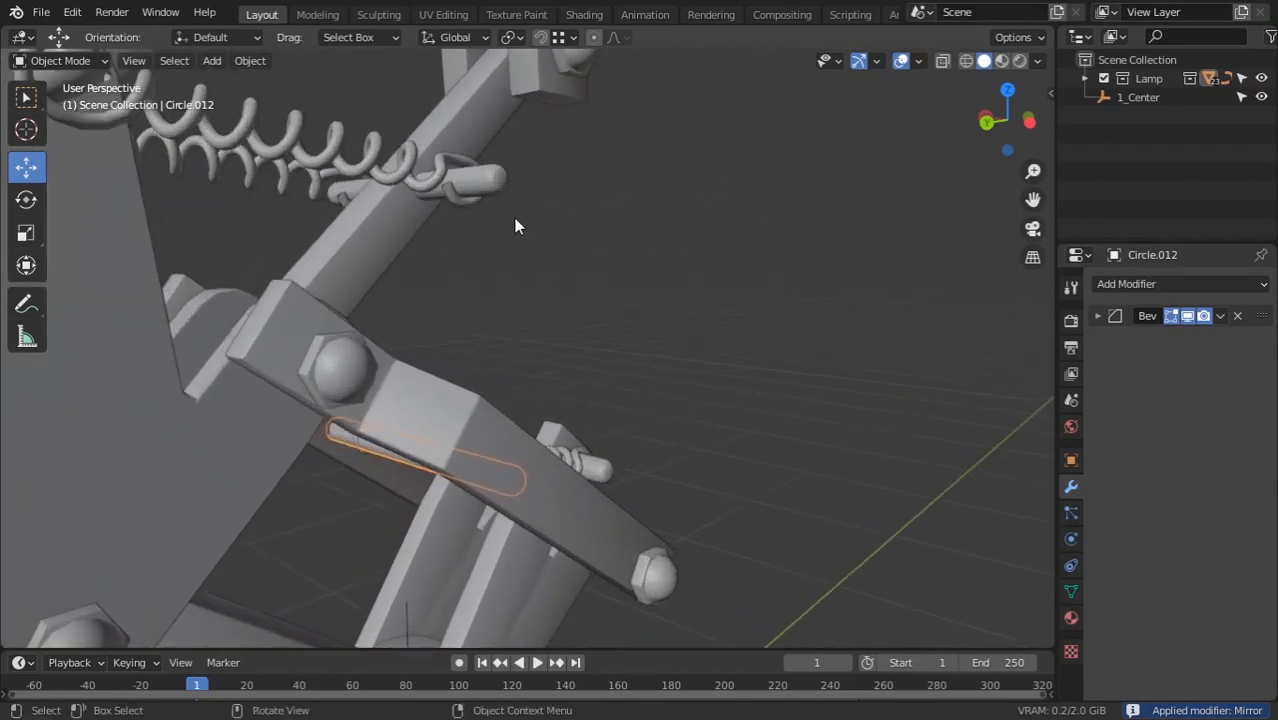
left_click(482, 179)
middle_click_drag(561, 312, 482, 565, "ctrl")
scroll(625, 608, "down", 3)
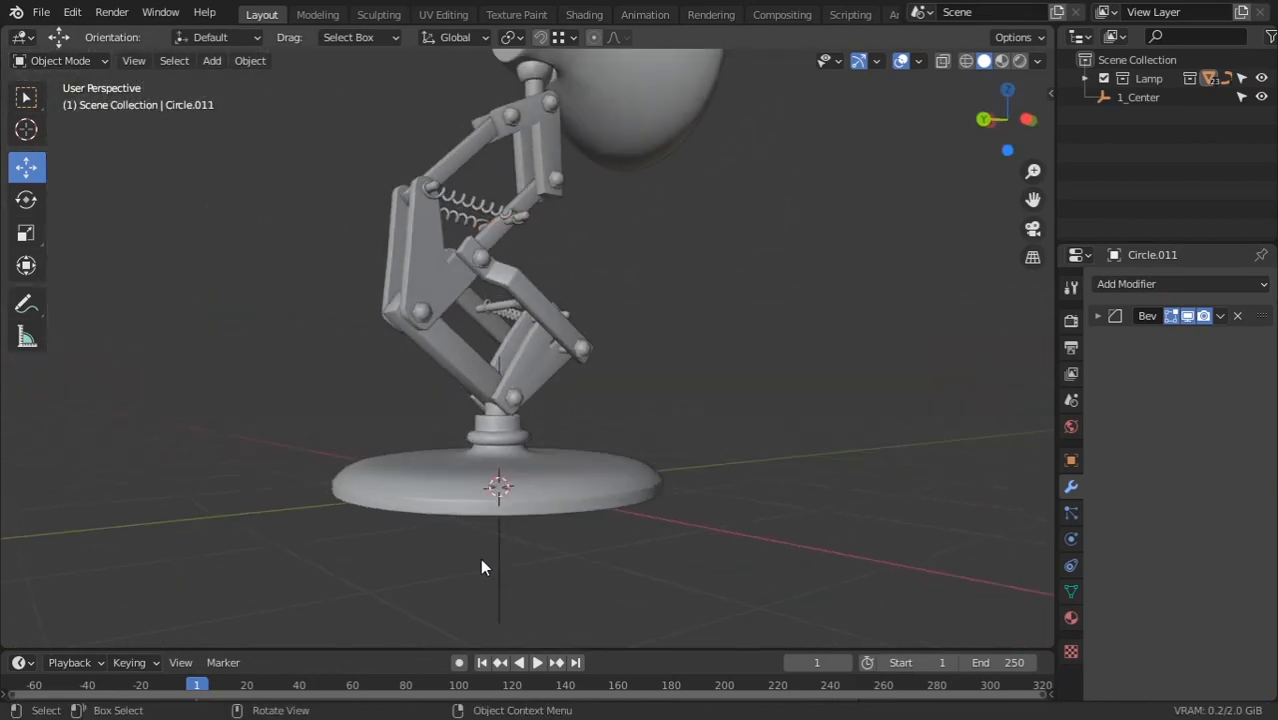
left_click(494, 563)
middle_click_drag(530, 490, 568, 512)
key("g")
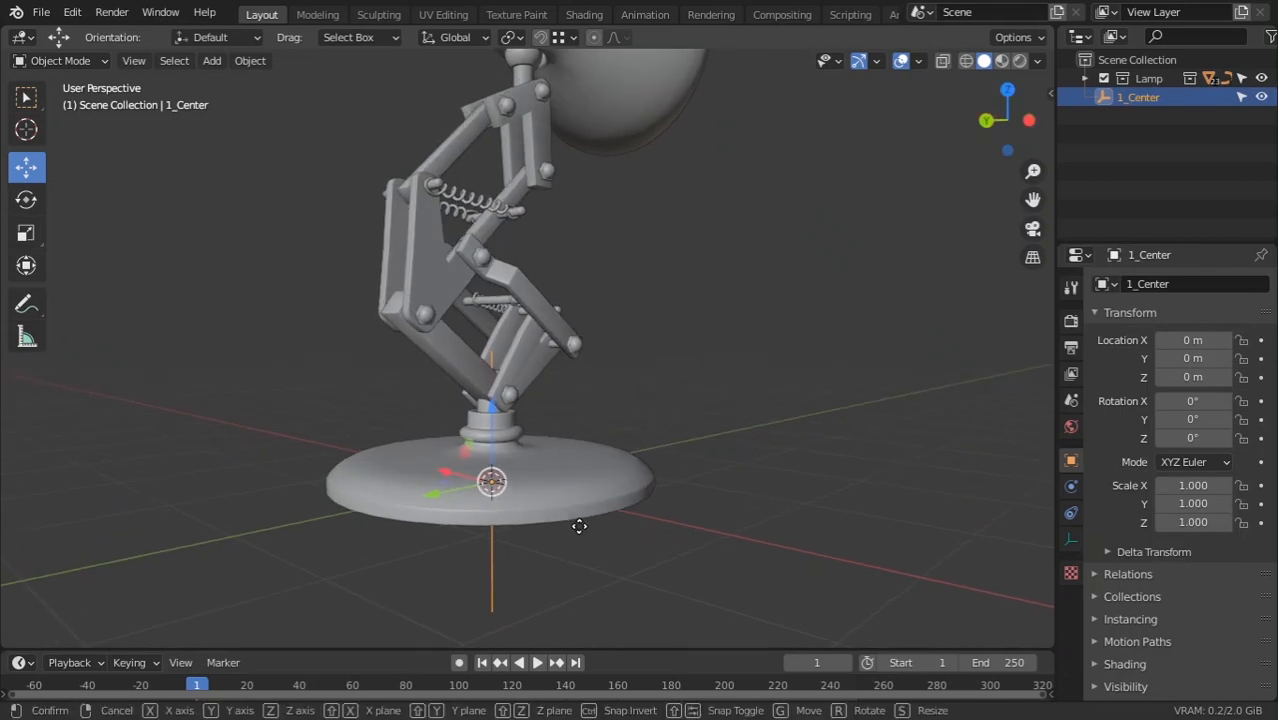
right_click(573, 542)
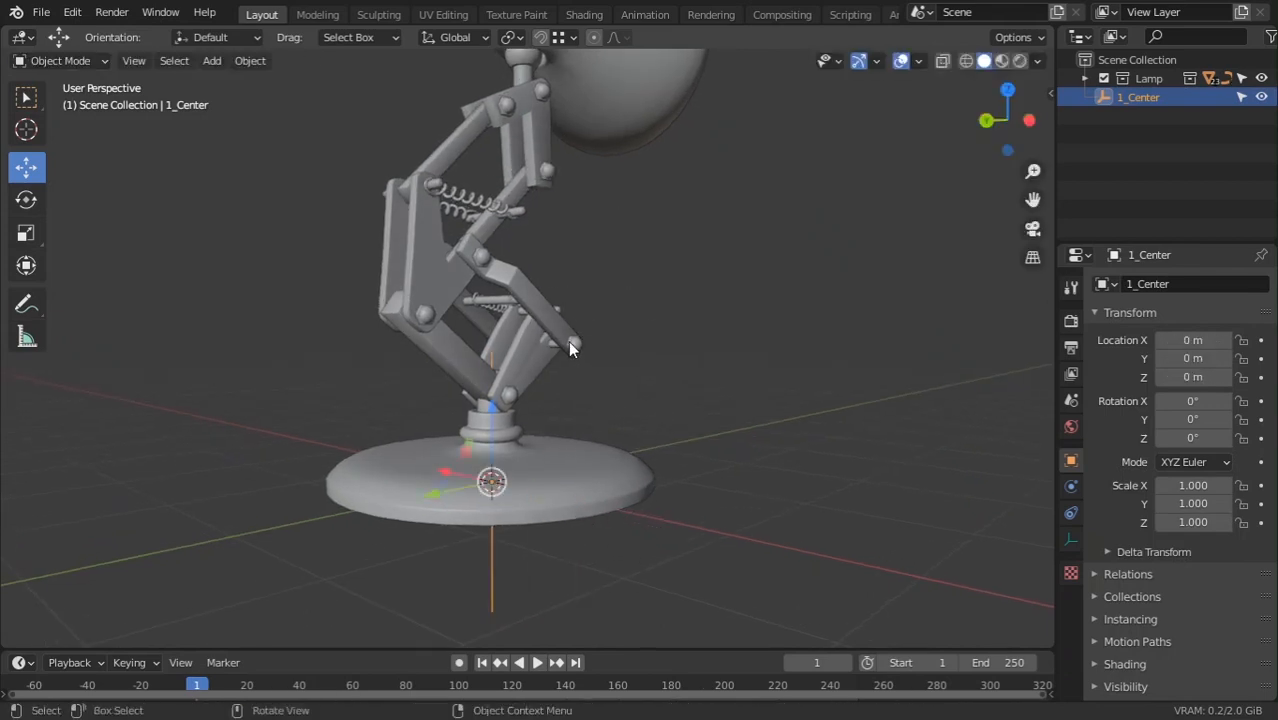
Apply the Mirror modifier on the joint pin Circle.004, keeping its Bevel
middle_click_drag(568, 340, 349, 305)
scroll(349, 305, "up", 4)
middle_click_drag(350, 170, 638, 355, "shift")
scroll(638, 355, "up", 1)
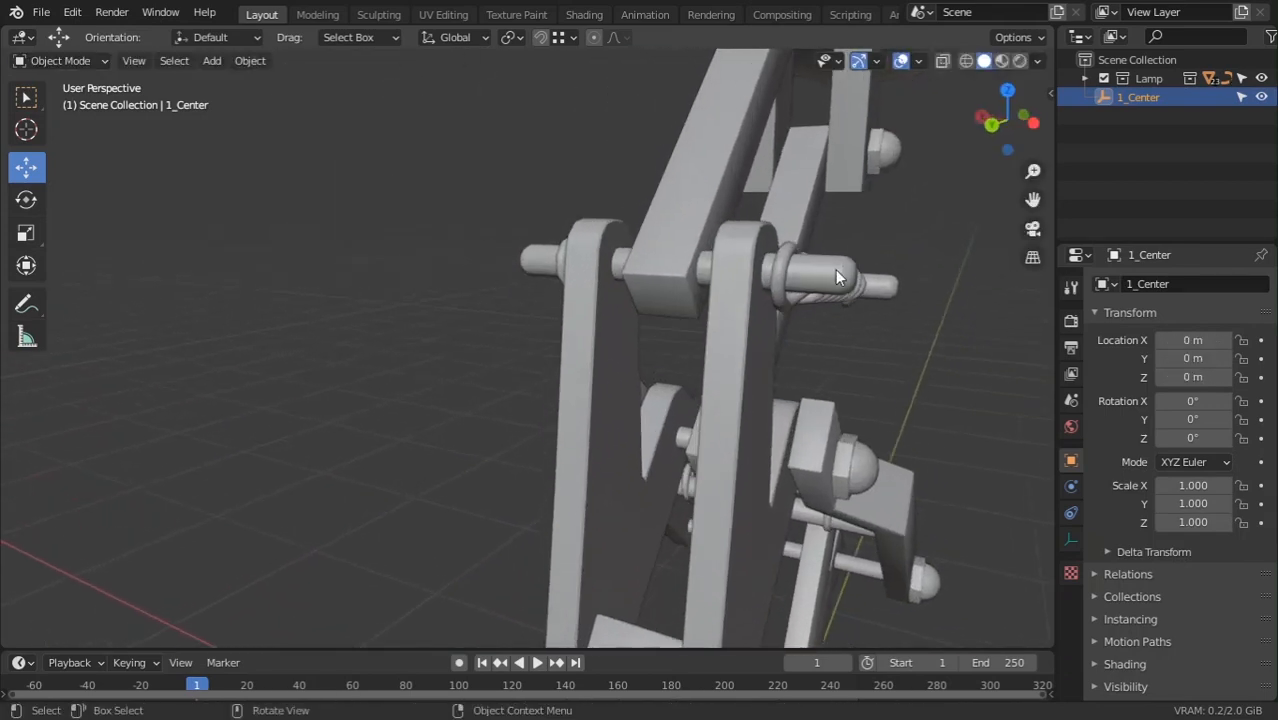
left_click(838, 280)
left_click(1098, 316)
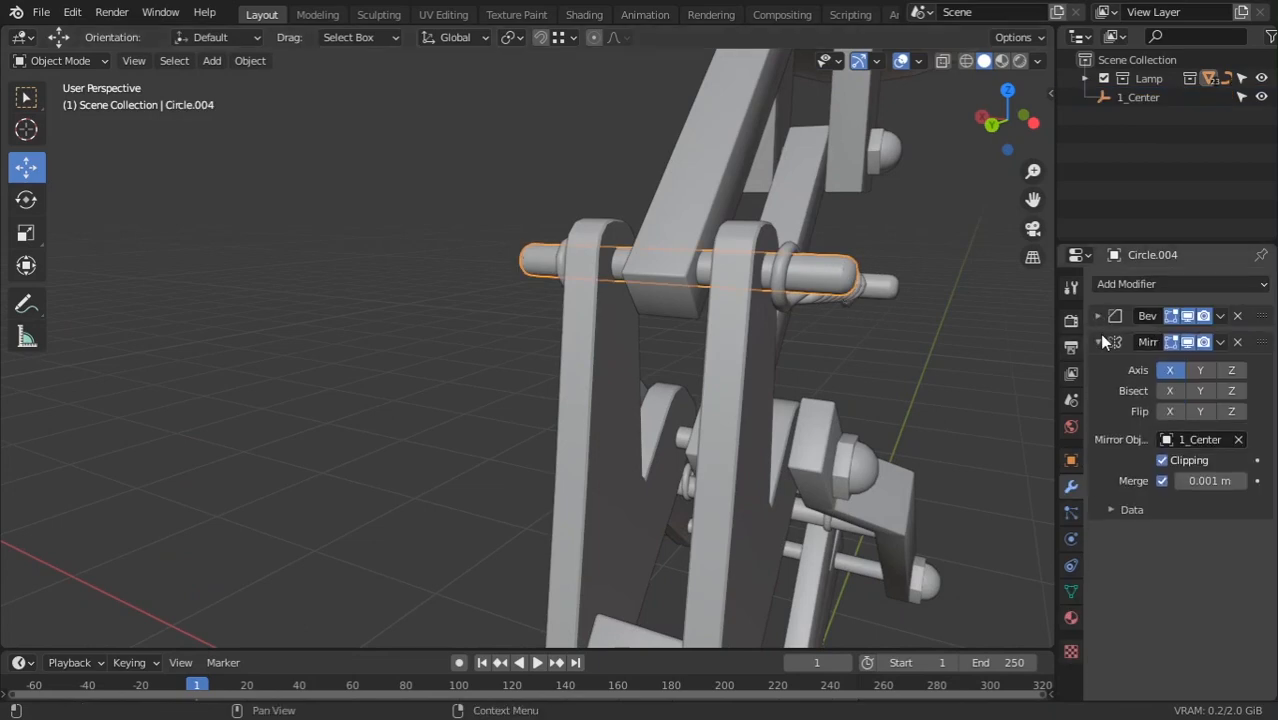
key("ctrl+a")
Confirm nothing else follows 1_Center by test-moving and cancelling, then inspect the lamp
scroll(765, 454, "down", 5)
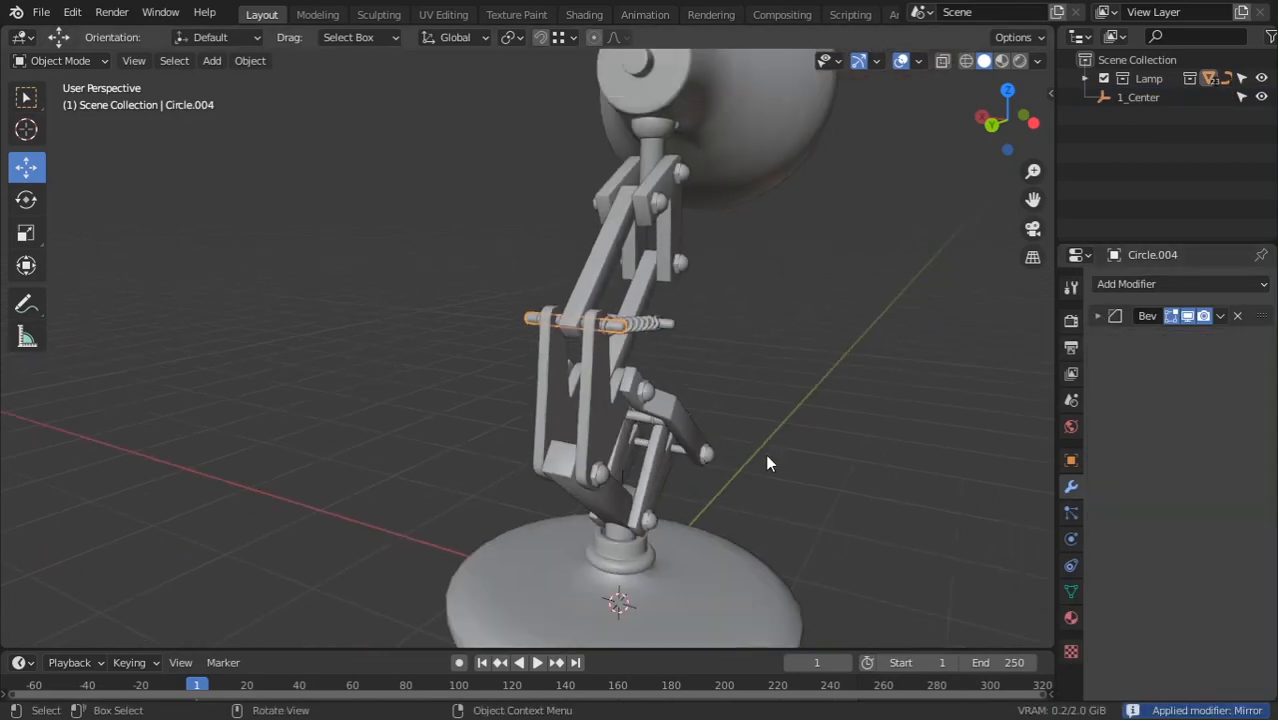
middle_click_drag(765, 454, 752, 481)
scroll(752, 481, "down", 4)
left_click(534, 492)
middle_click_drag(534, 492, 588, 506)
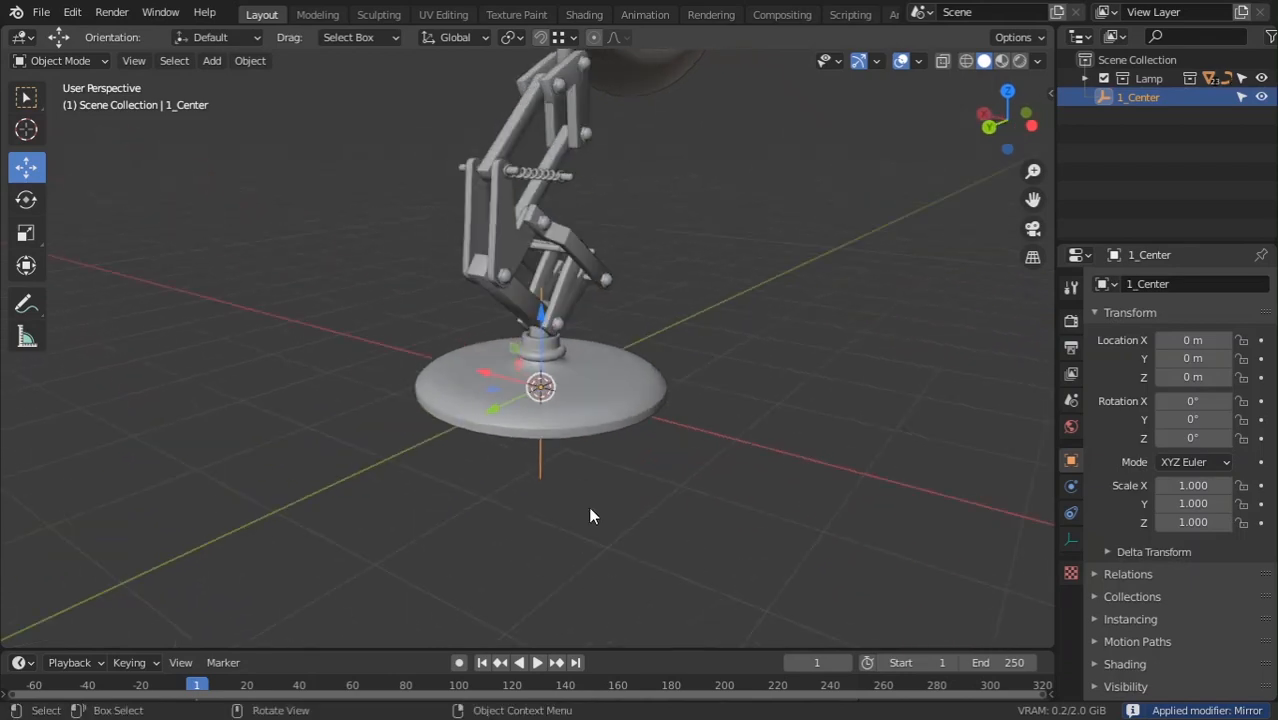
key("g")
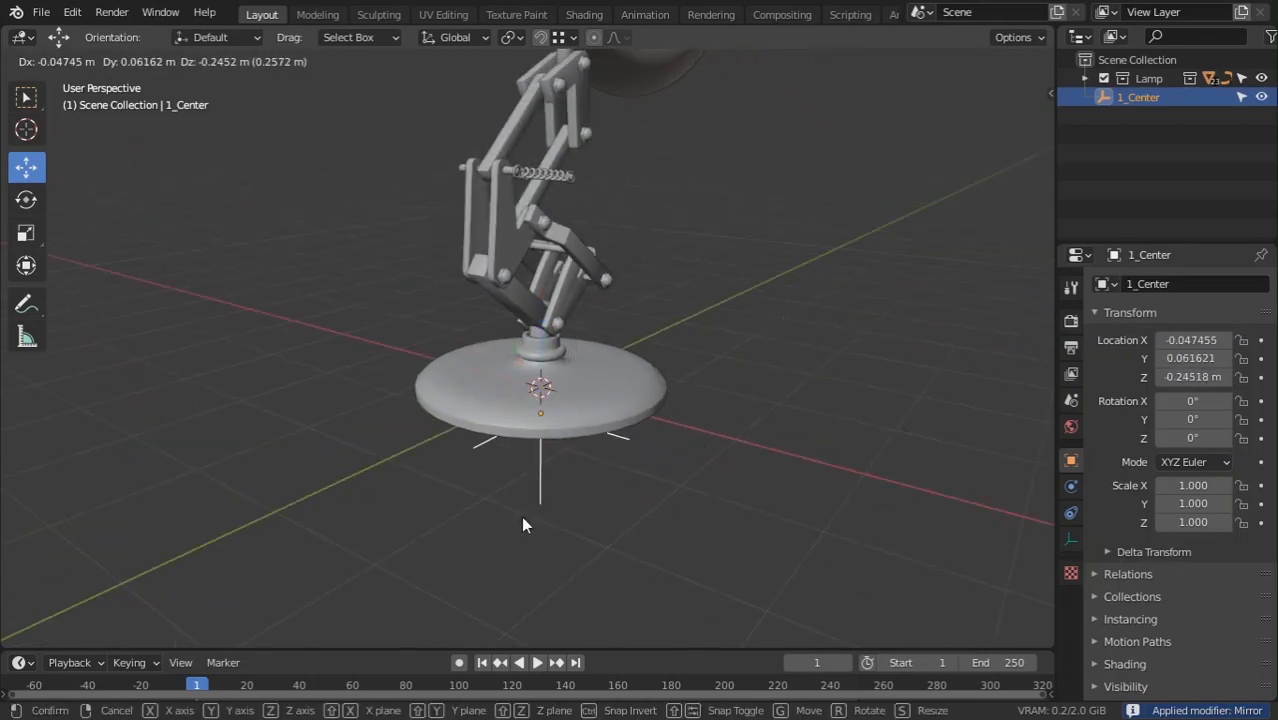
right_click(521, 516)
middle_click_drag(571, 400, 591, 449)
scroll(598, 359, "up", 6)
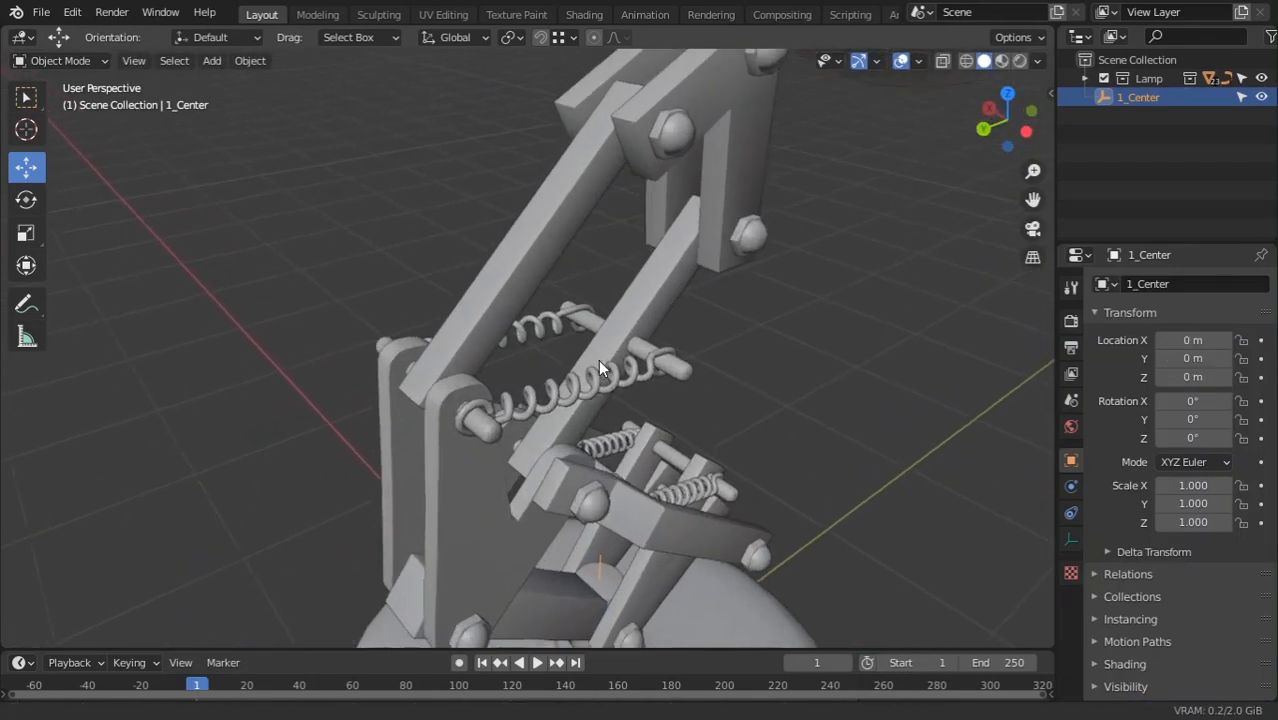
scroll(600, 383, "down", 3)
middle_click_drag(600, 383, 706, 352)
scroll(706, 352, "up", 3)
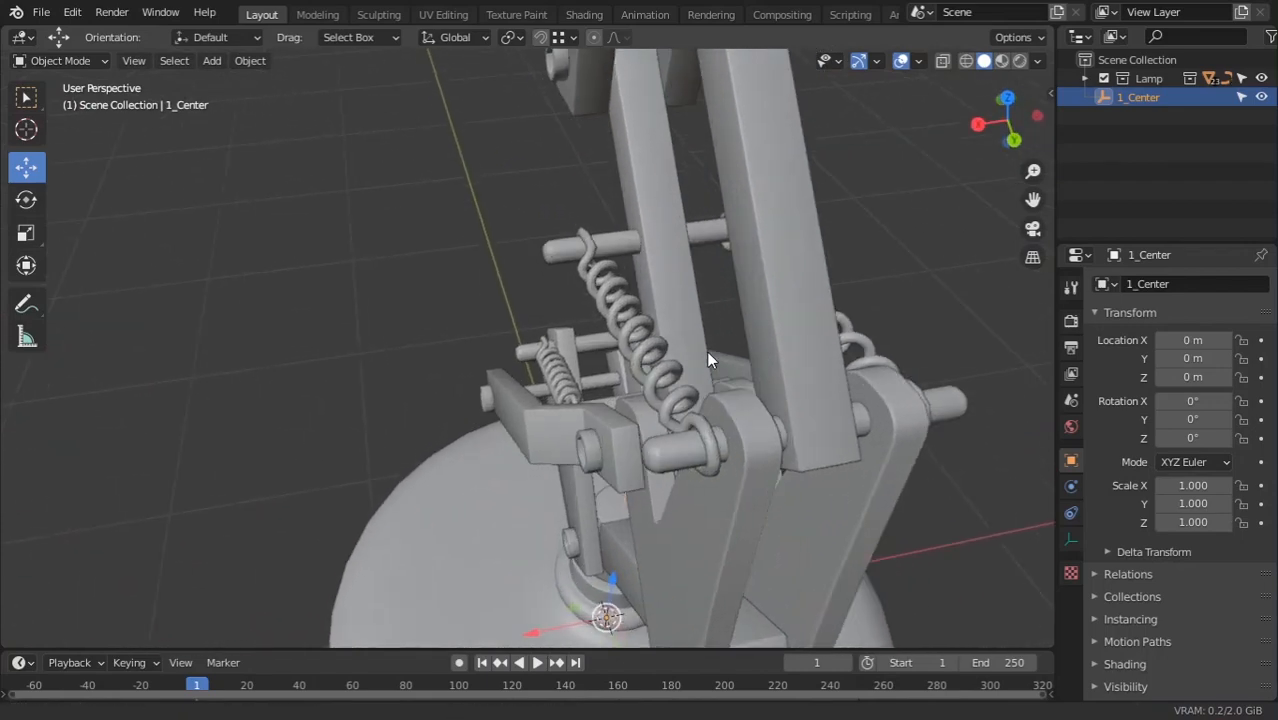
left_click(677, 385)
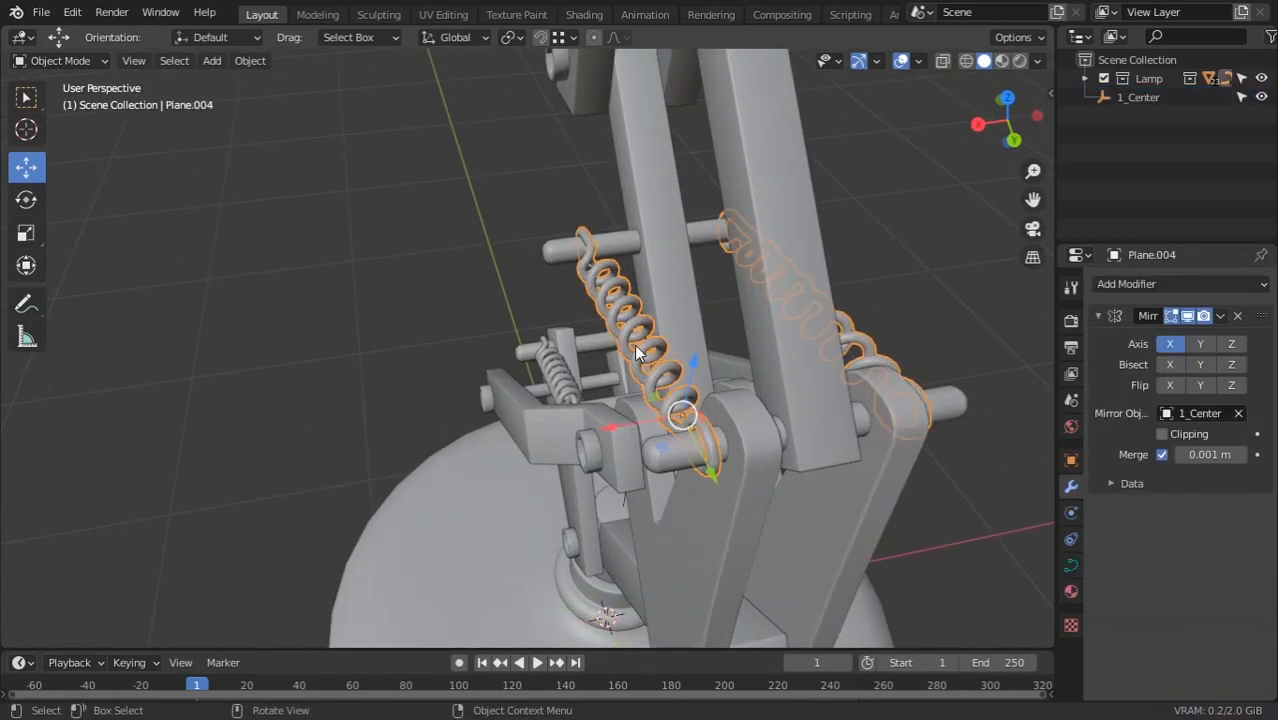
scroll(614, 364, "down", 5)
middle_click_drag(596, 399, 695, 328)
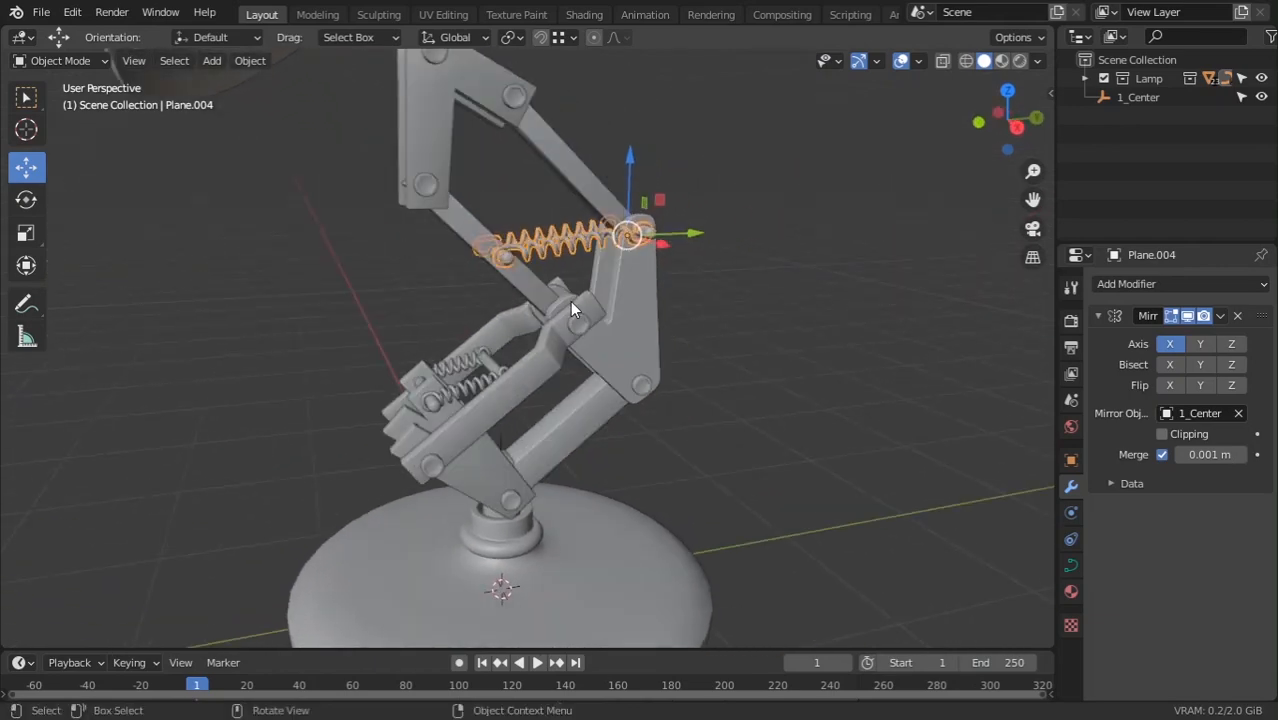
mouse_move(535, 293)
middle_mouse_down()
mouse_move(582, 308)
mouse_move(437, 381)
mouse_move(510, 347)
mouse_move(544, 294)
middle_mouse_up()
left_click(557, 507)
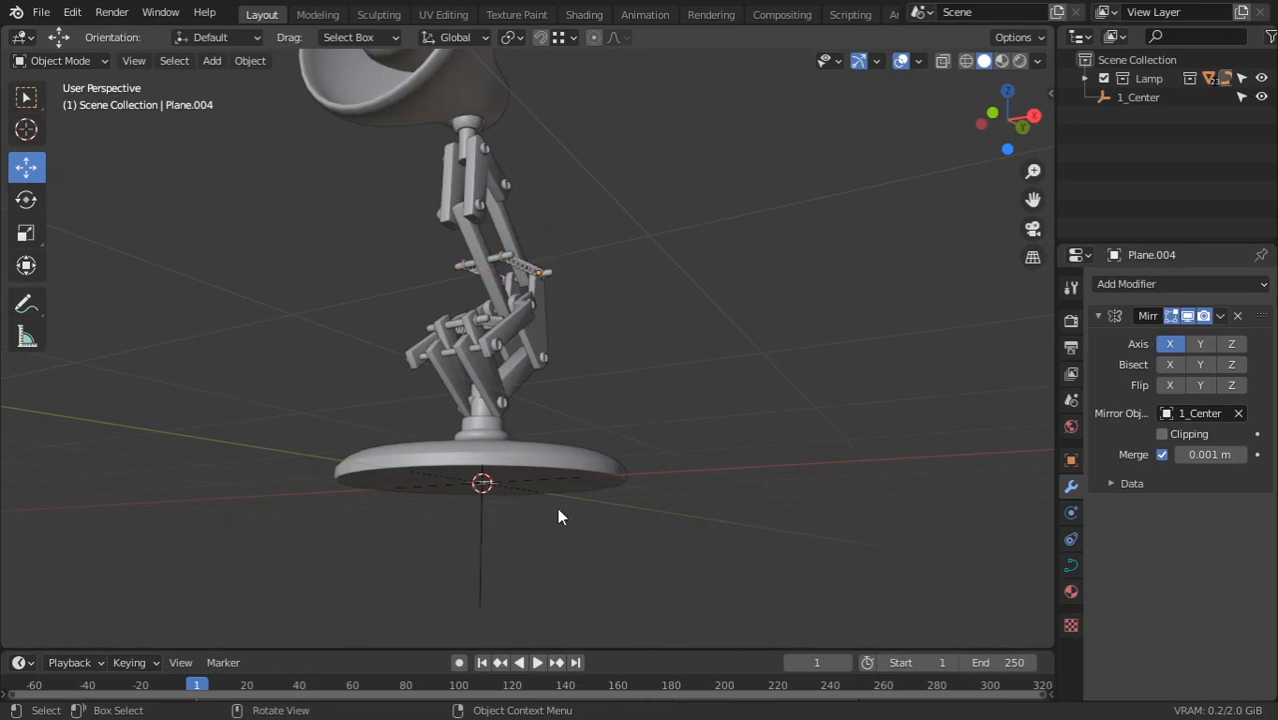
left_click(488, 559)
key("g")
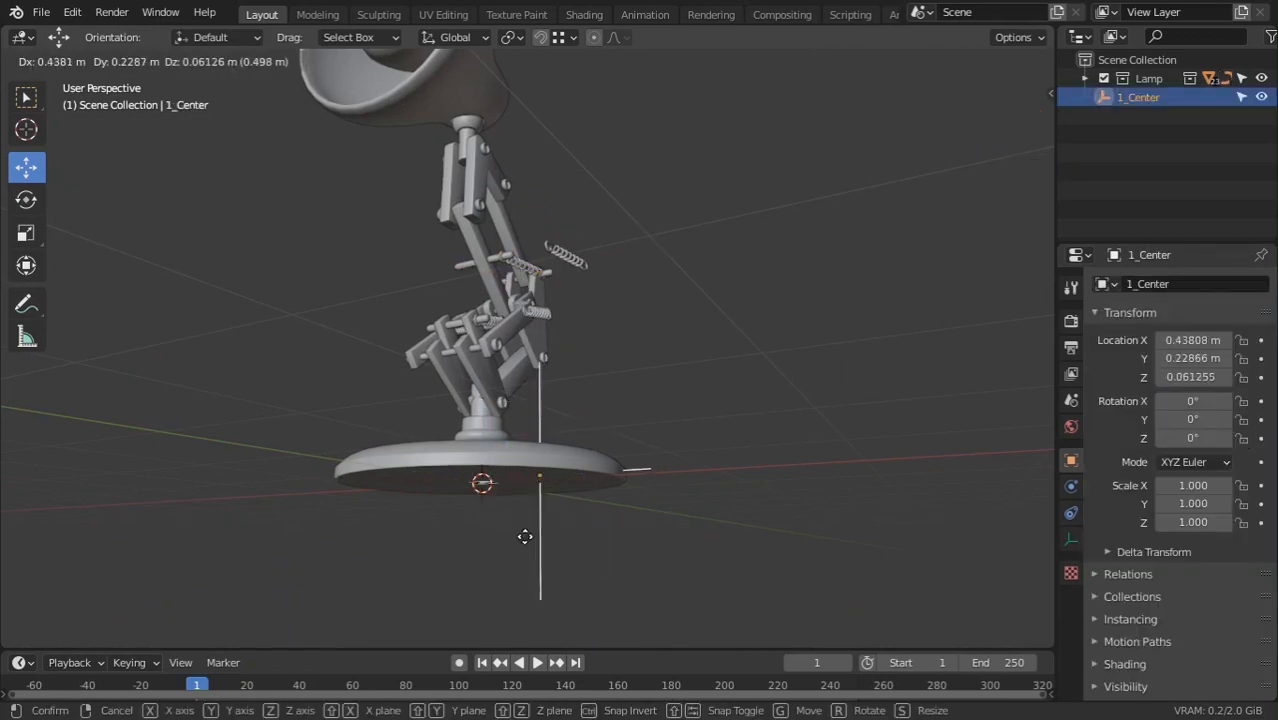
right_click(512, 500)
middle_click_drag(492, 440, 503, 515)
middle_click_drag(503, 515, 475, 378, "ctrl")
left_click(475, 378)
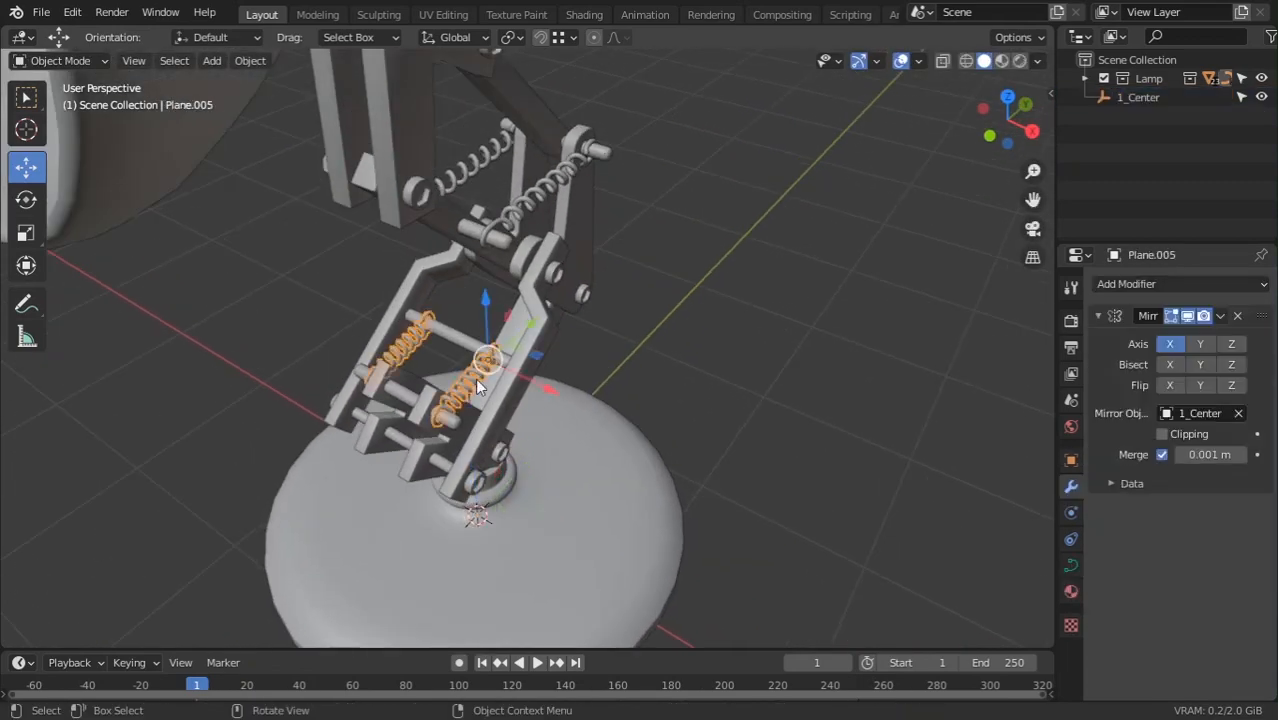
key("ctrl+a")
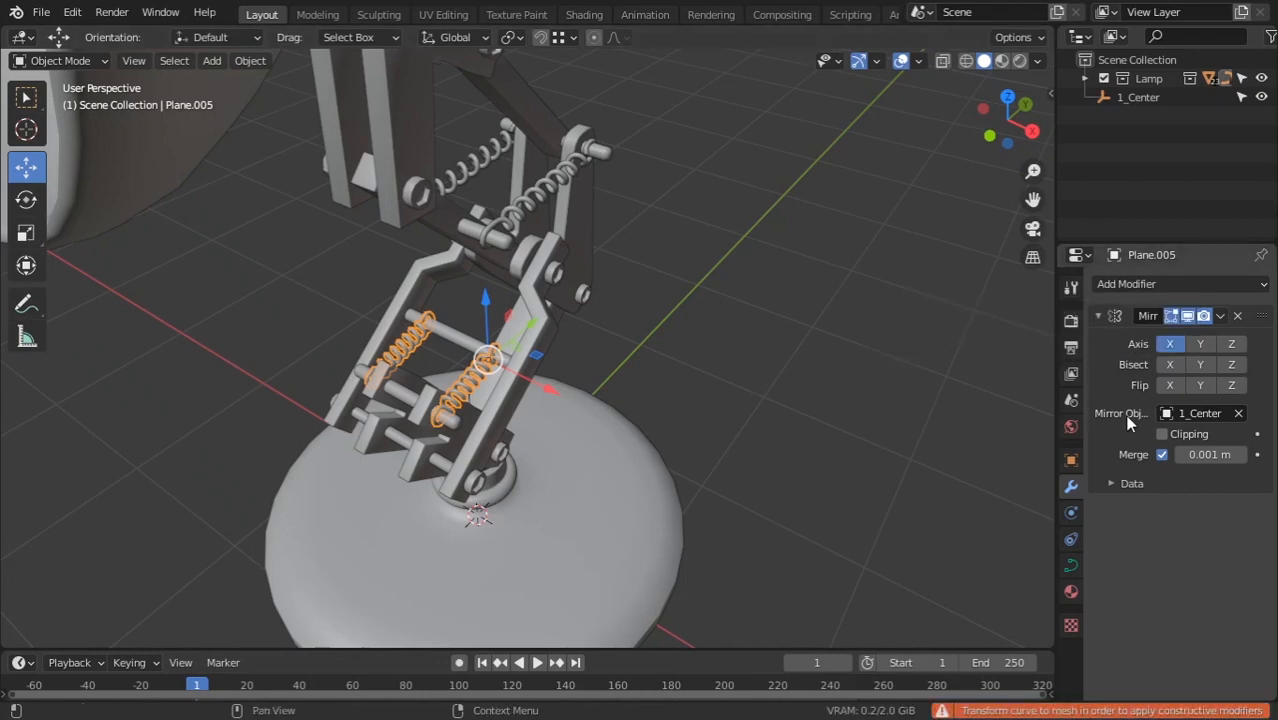
key("ctrl+a")
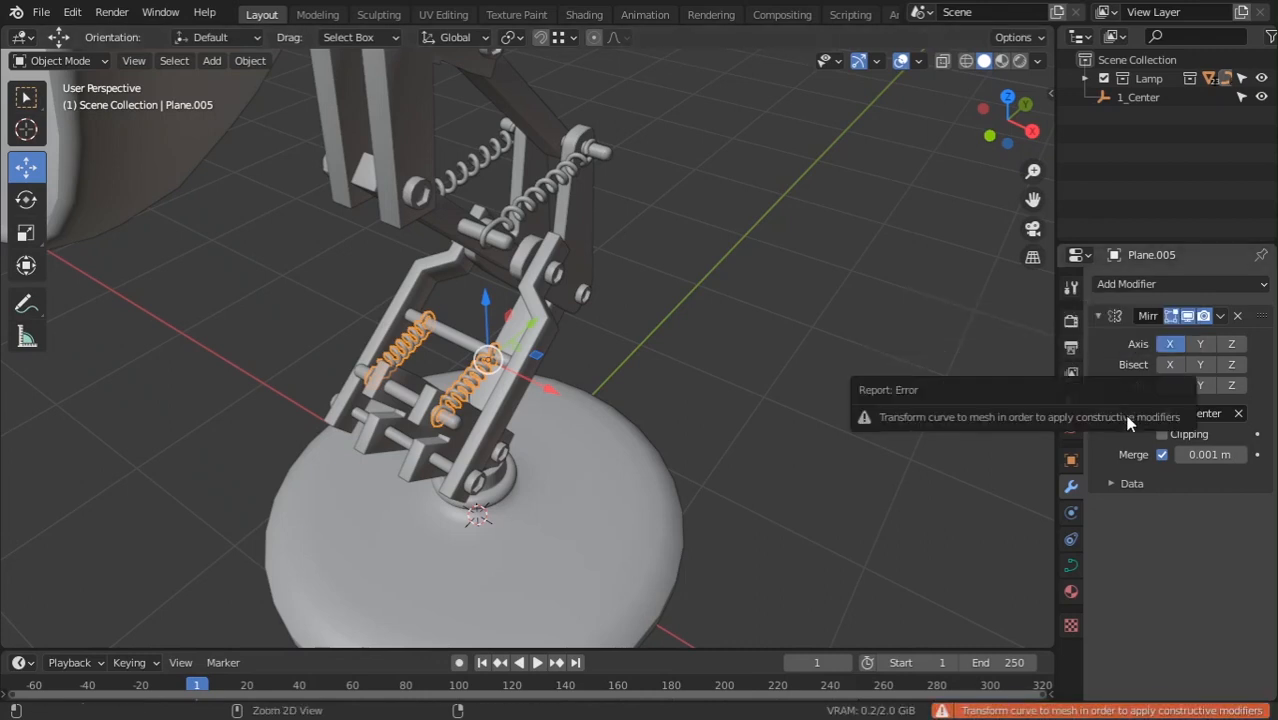
right_click(458, 383)
scroll(727, 377, "up", 3)
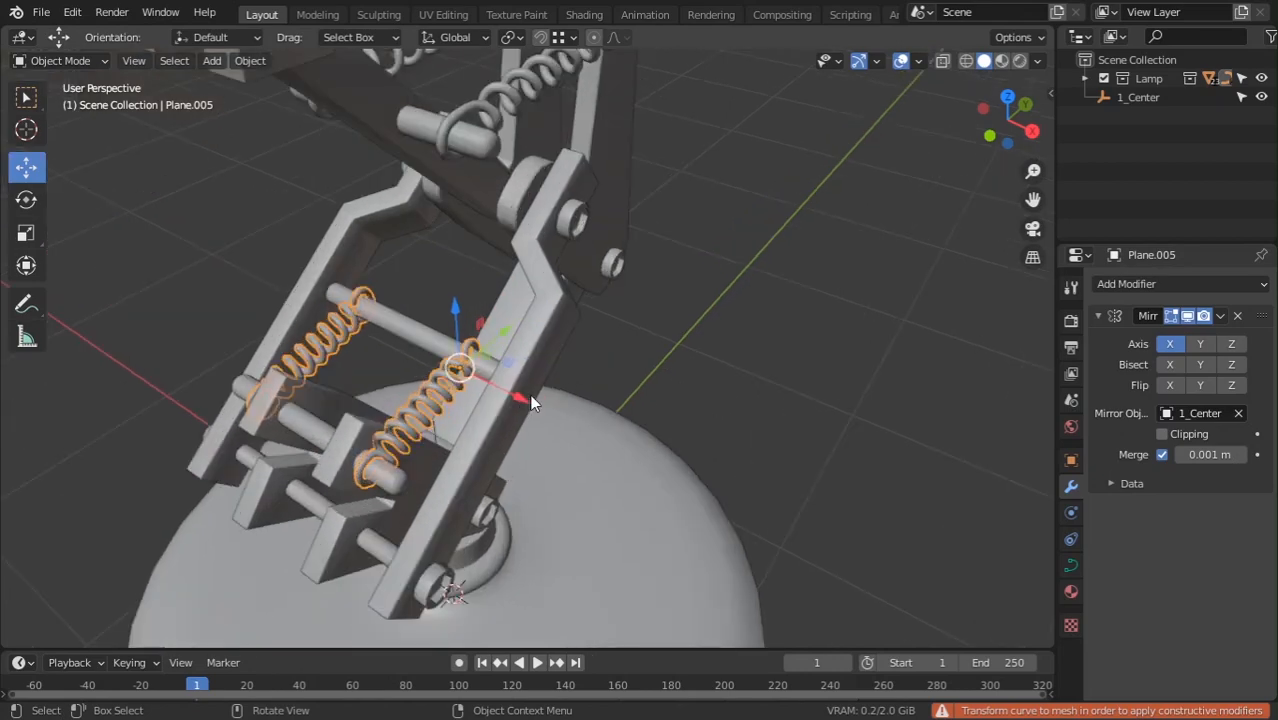
scroll(560, 350, "up", 3)
Nudge the lower spring's end point into place with proportional editing
key("Tab")
middle_click_drag(615, 298, 547, 331)
key("g")
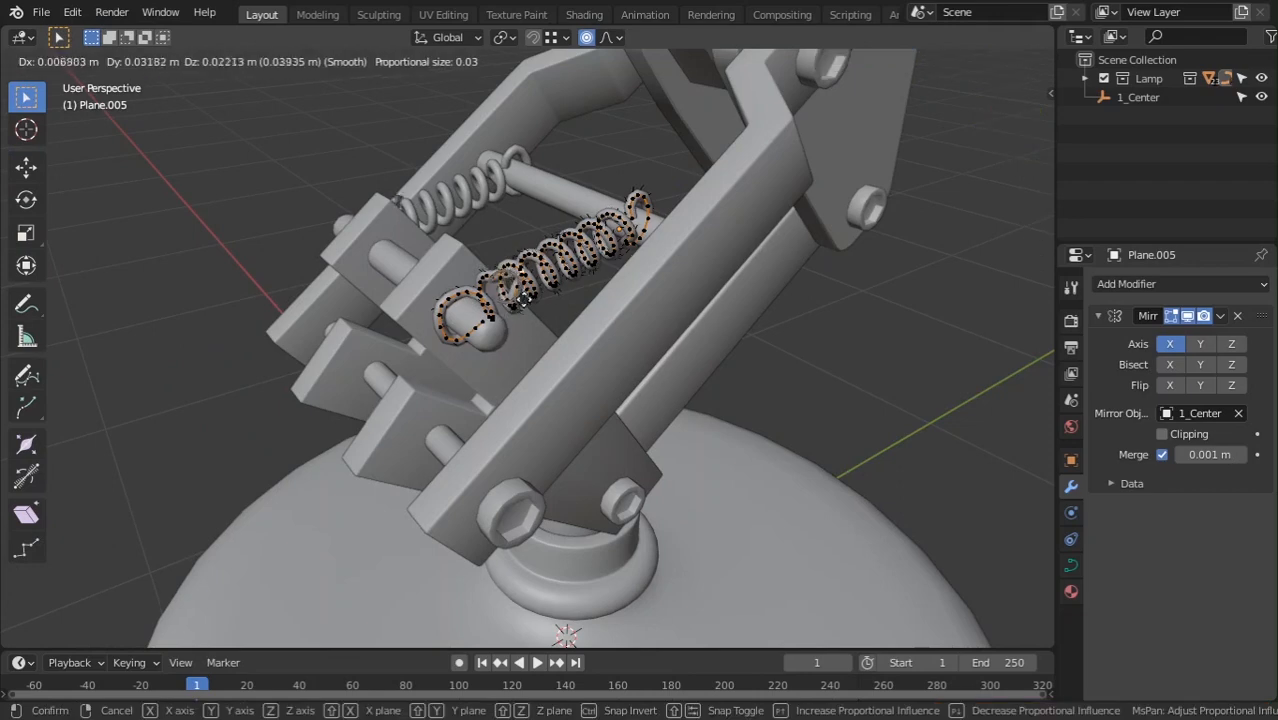
left_click(518, 316)
key("Tab")
scroll(557, 350, "down", 3)
middle_click_drag(557, 350, 531, 305)
scroll(530, 305, "down", 4)
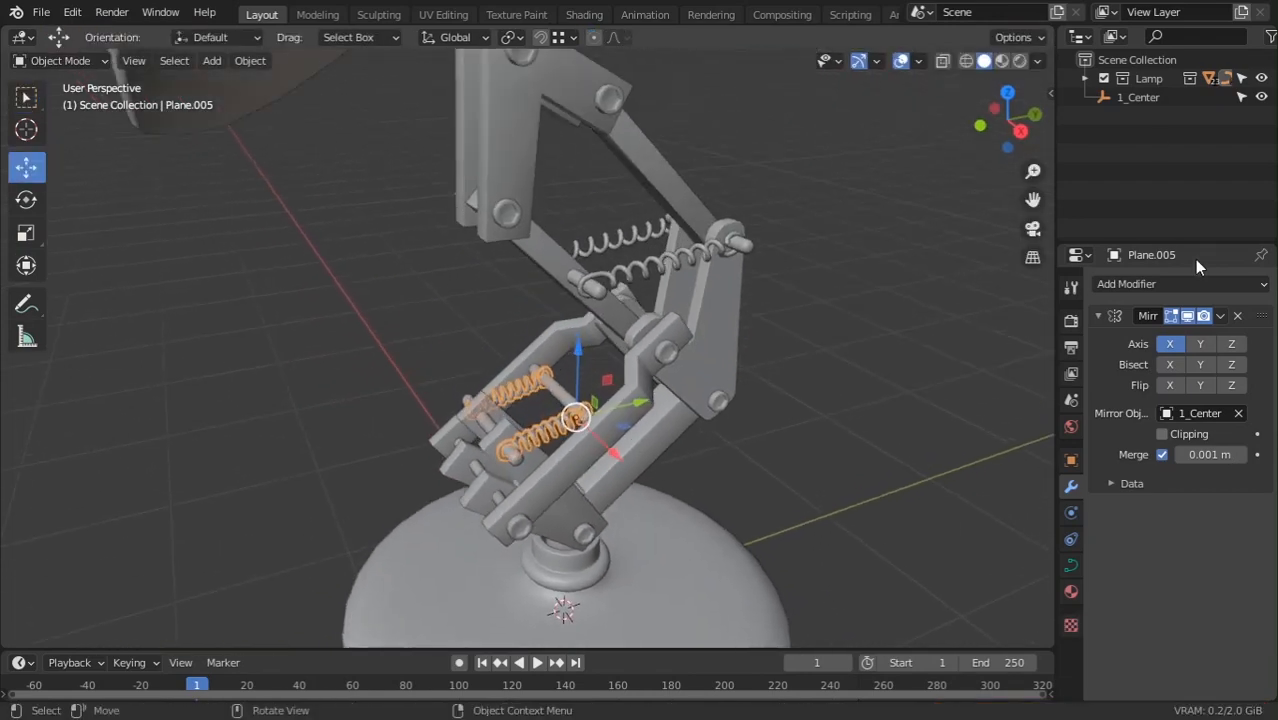
Collapse the spring's Mirror panel and frame the lamp in right-side view
left_click(1097, 315)
scroll(674, 337, "down", 2)
middle_click_drag(674, 337, 677, 465)
middle_click_drag(677, 465, 661, 405)
key("KP_3")
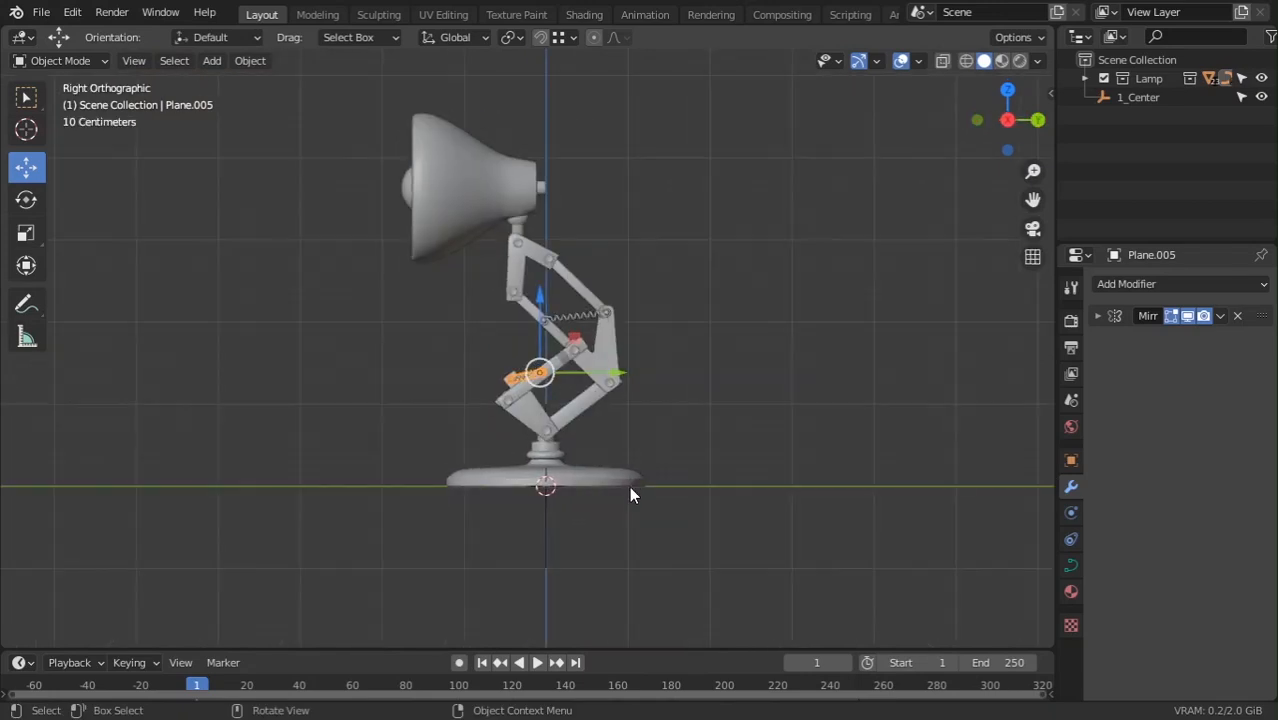
scroll(645, 505, "up", 2)
middle_click_drag(703, 451, 717, 404, "shift")
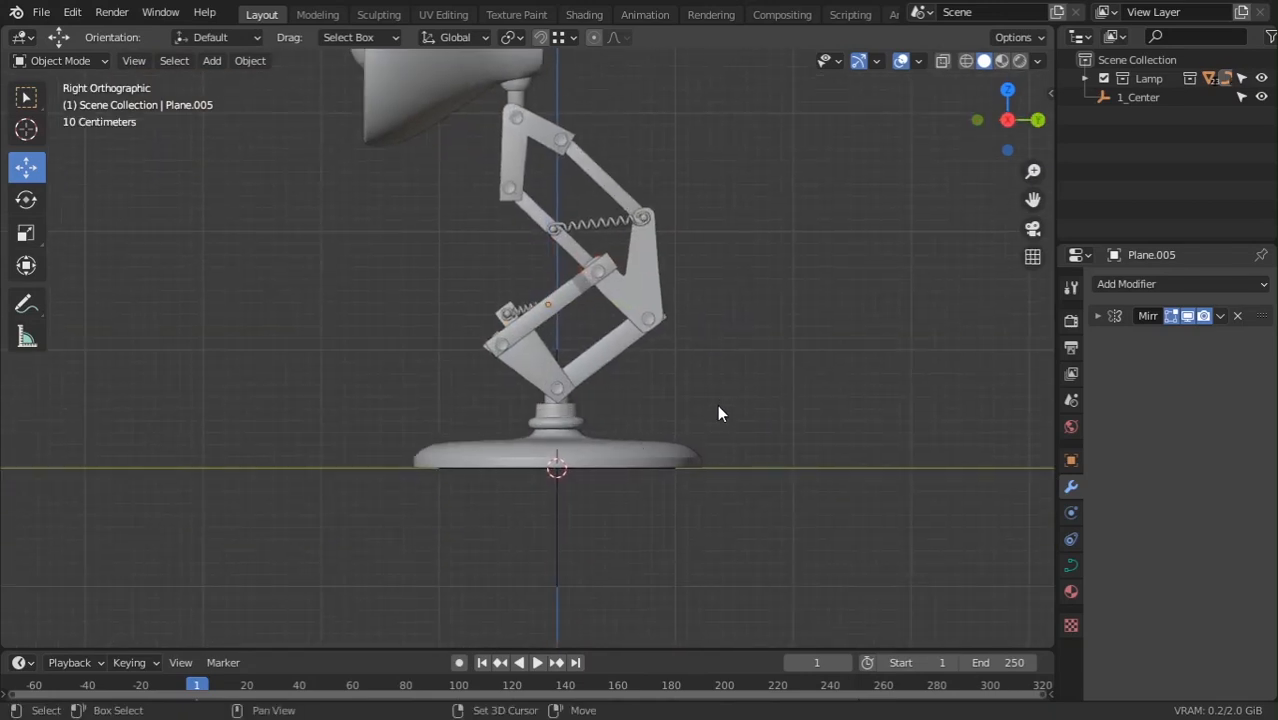
Create a new collection in the Outliner and name it 'Rig'
right_click(1152, 128)
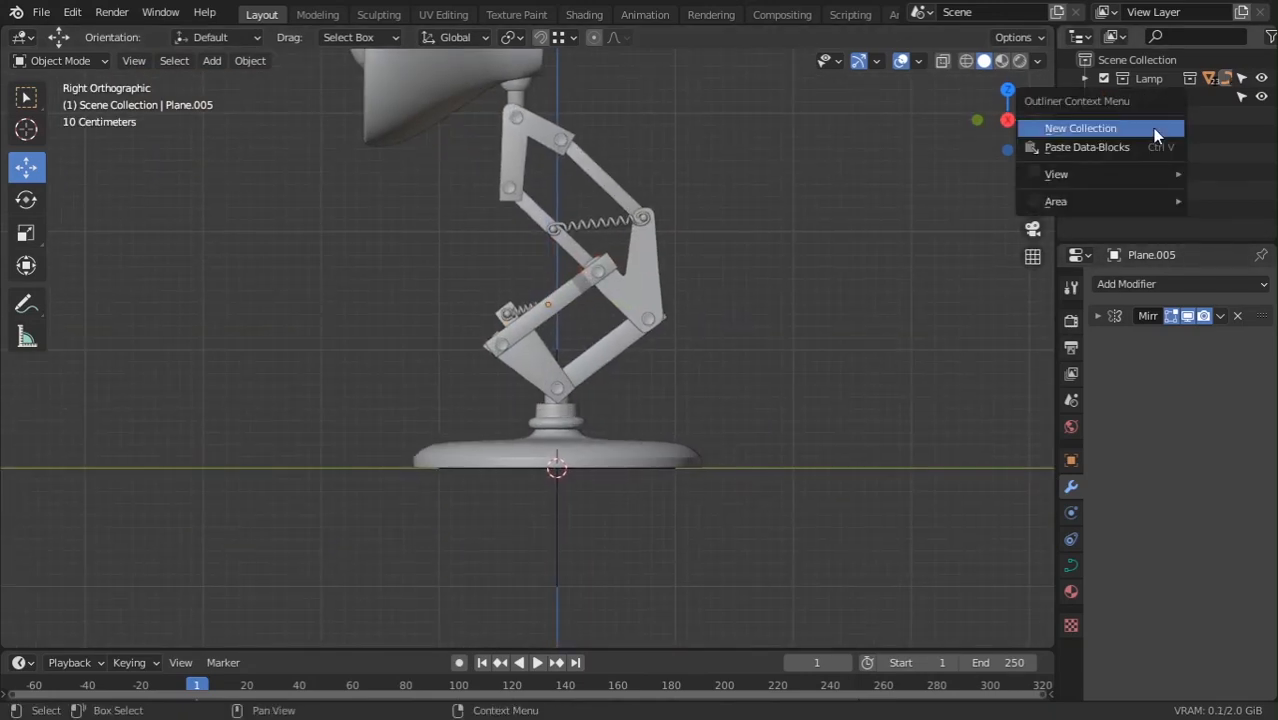
left_click(1152, 128)
double_click(1166, 99)
type("Rig")
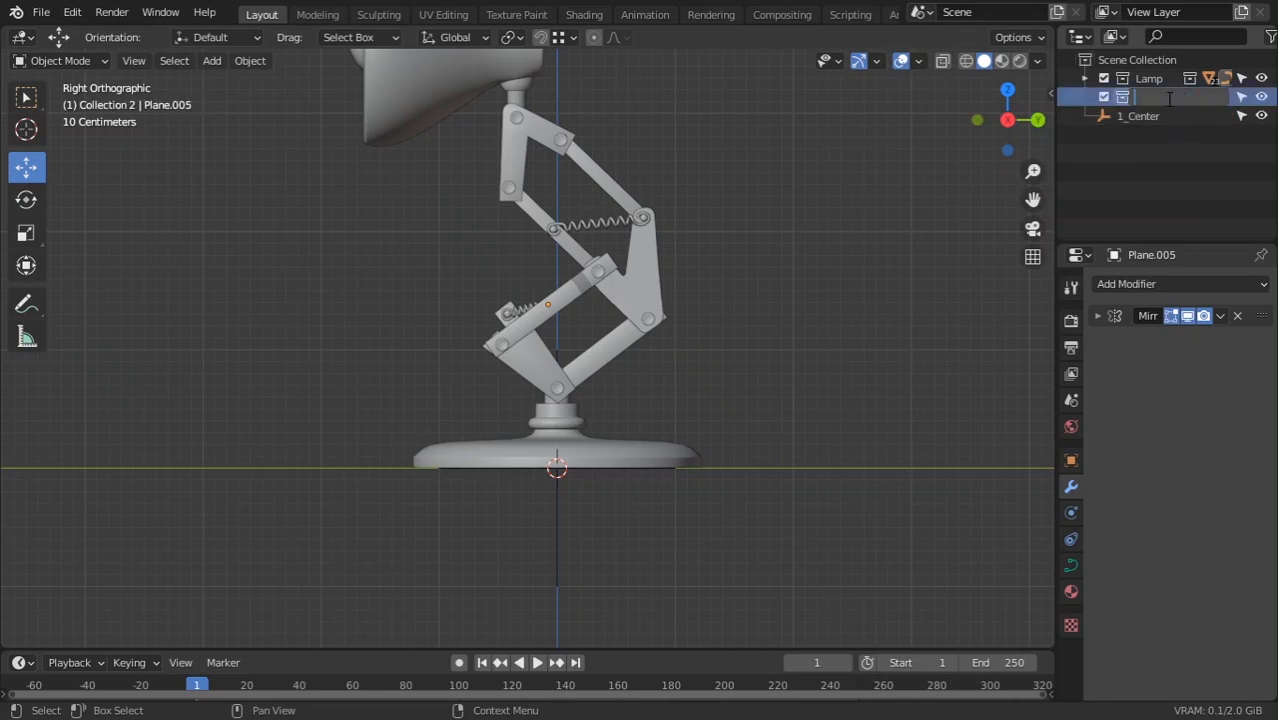
key("Return")
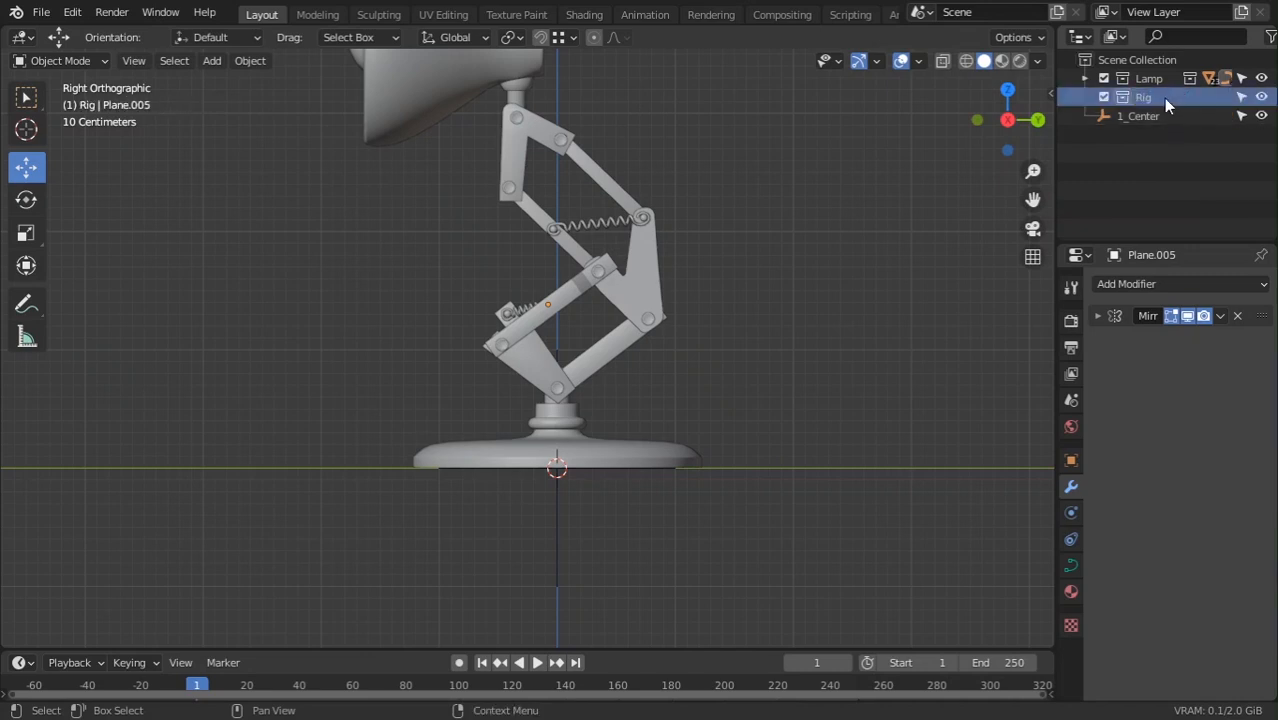
Add a Single Bone armature at the origin and zoom in on the lamp base
key("shift+a")
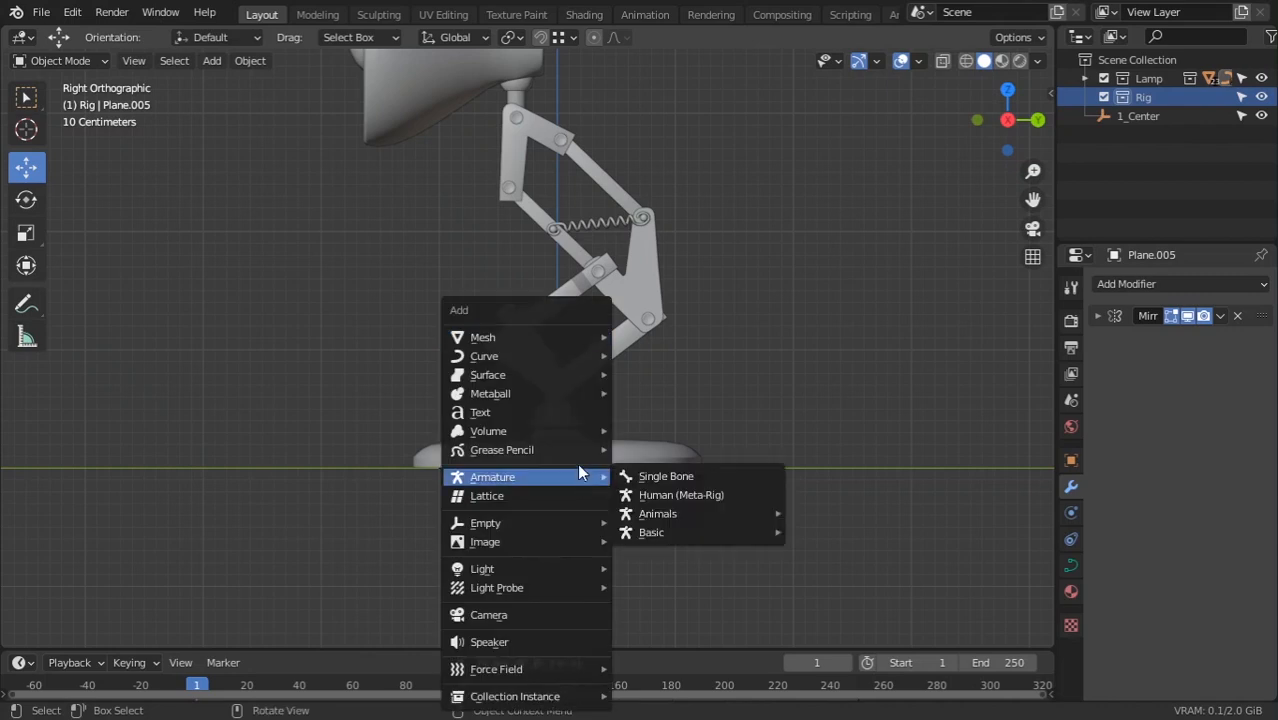
mouse_move(555, 476)
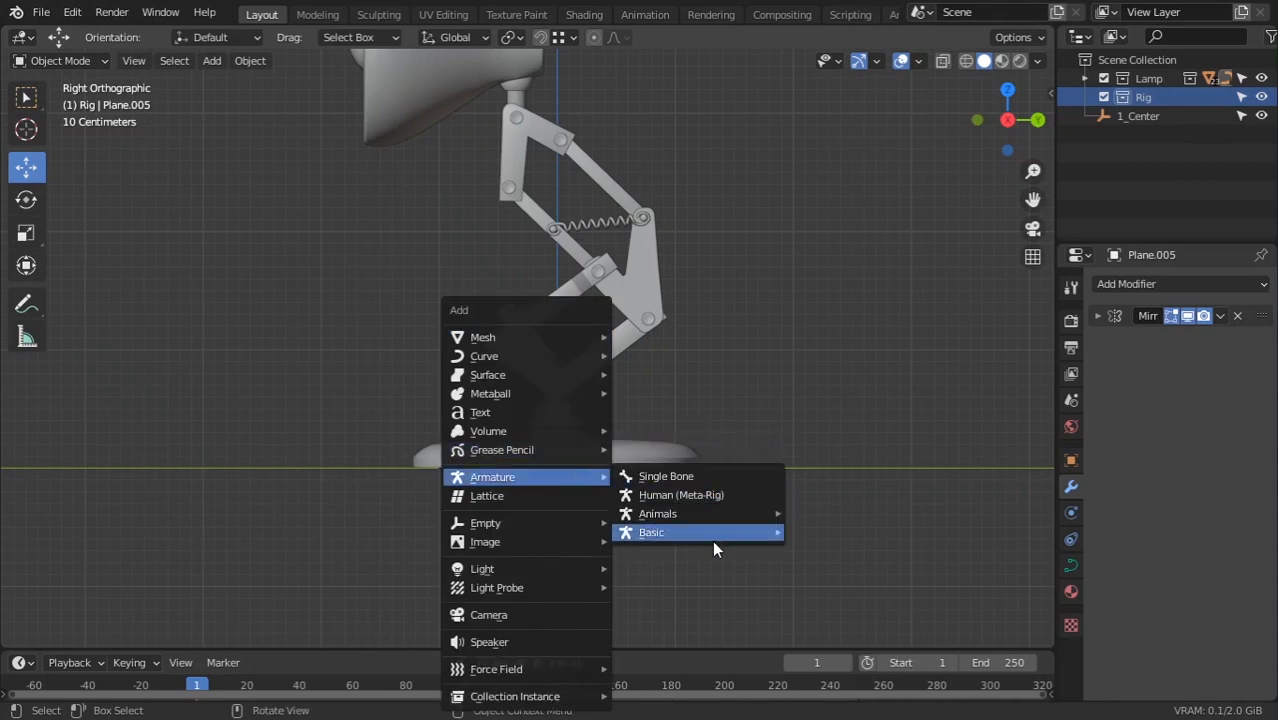
mouse_move(736, 541)
mouse_move(707, 519)
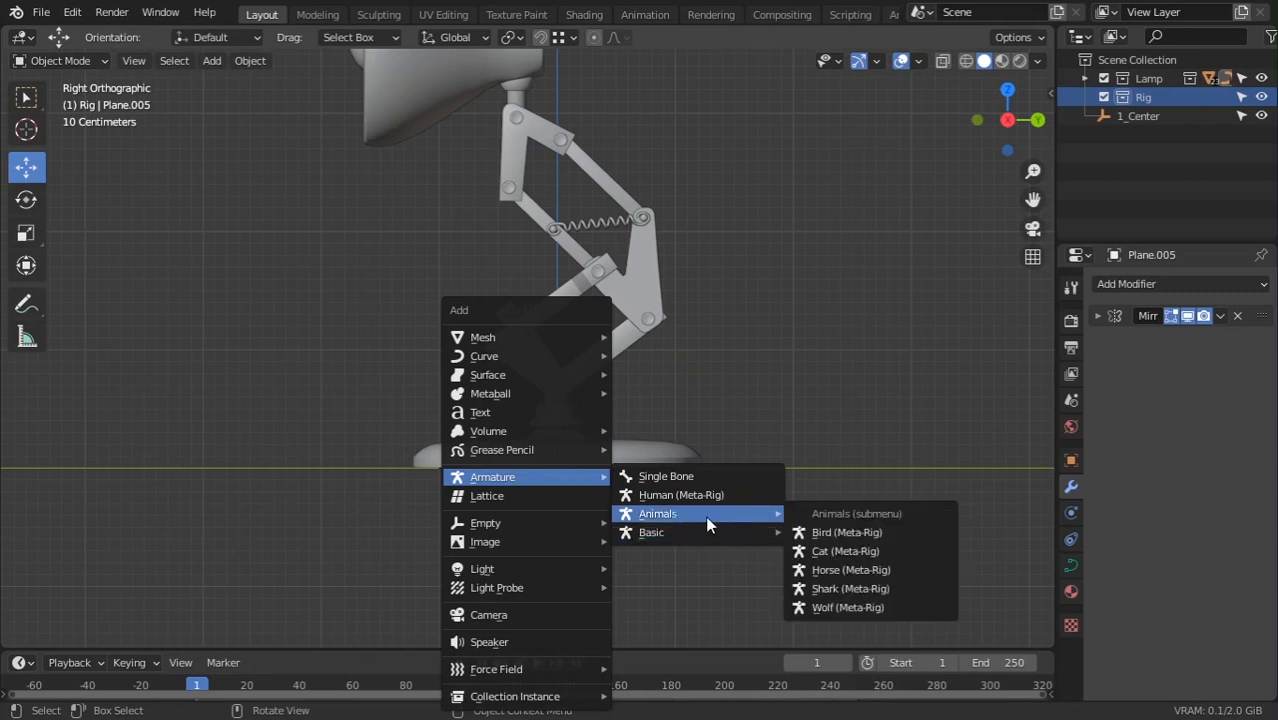
left_click(678, 474)
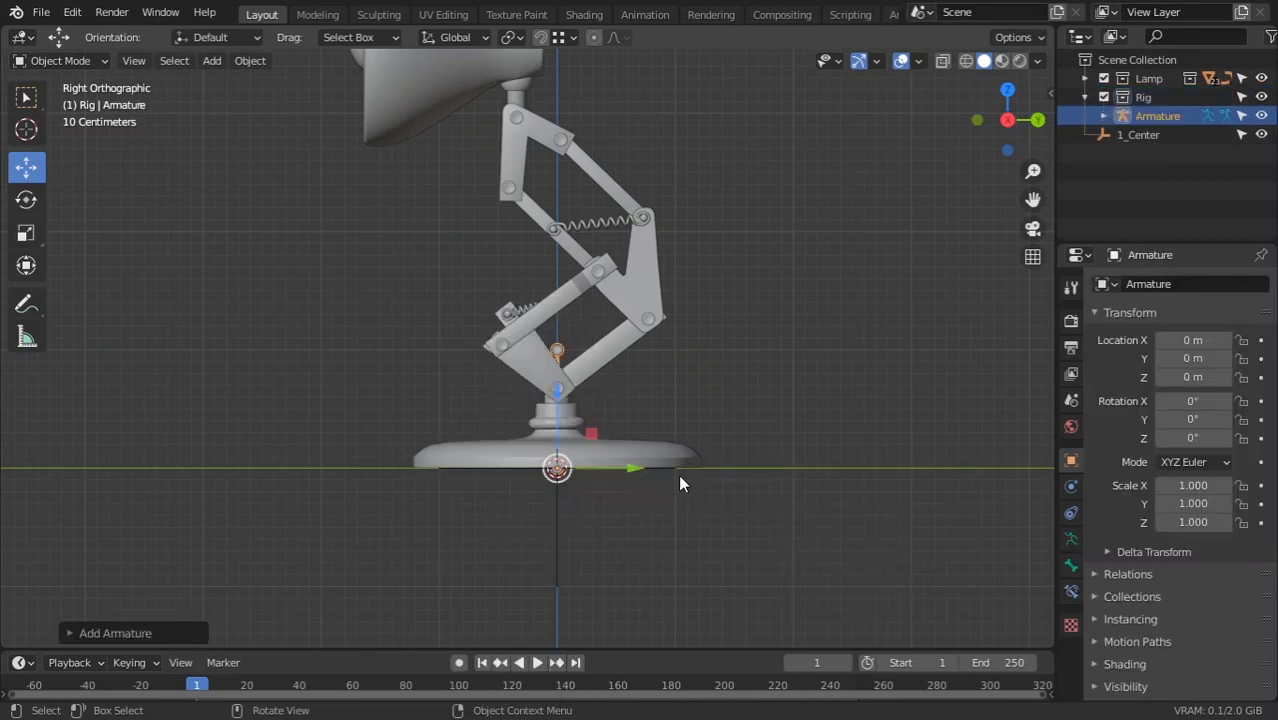
middle_click_drag(730, 482, 760, 298, "shift")
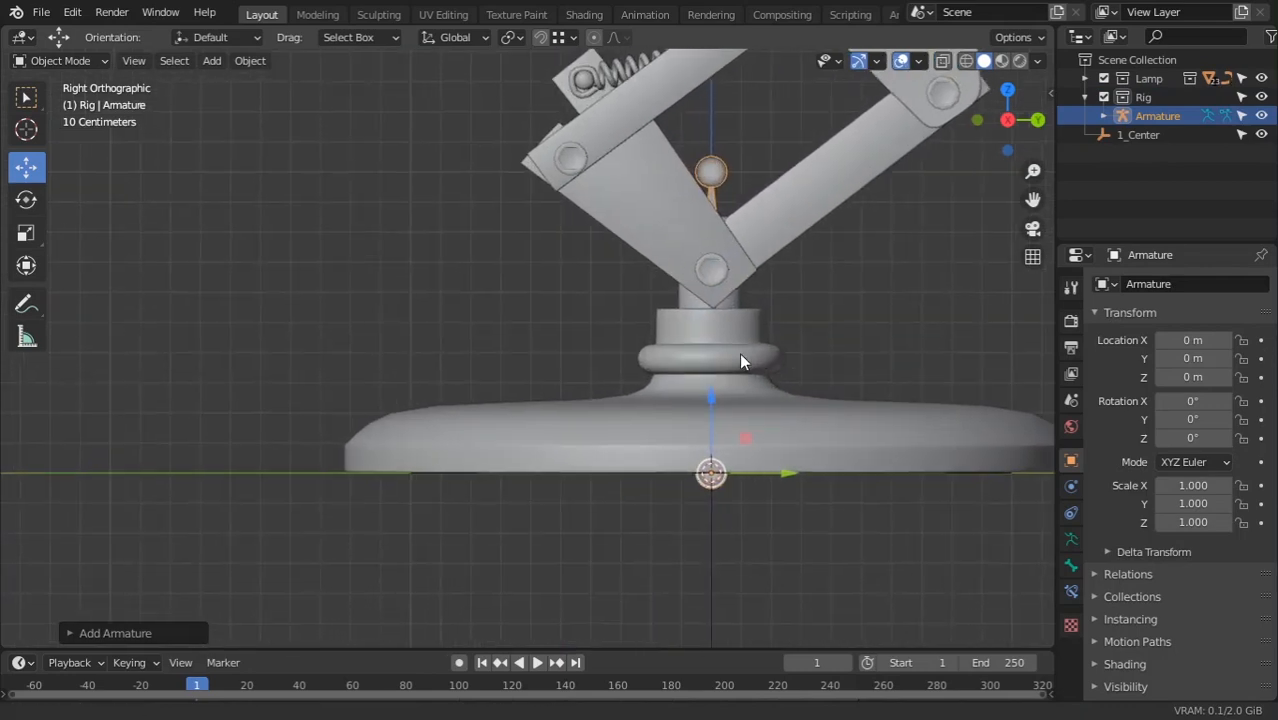
middle_click_drag(791, 440, 670, 456, "shift")
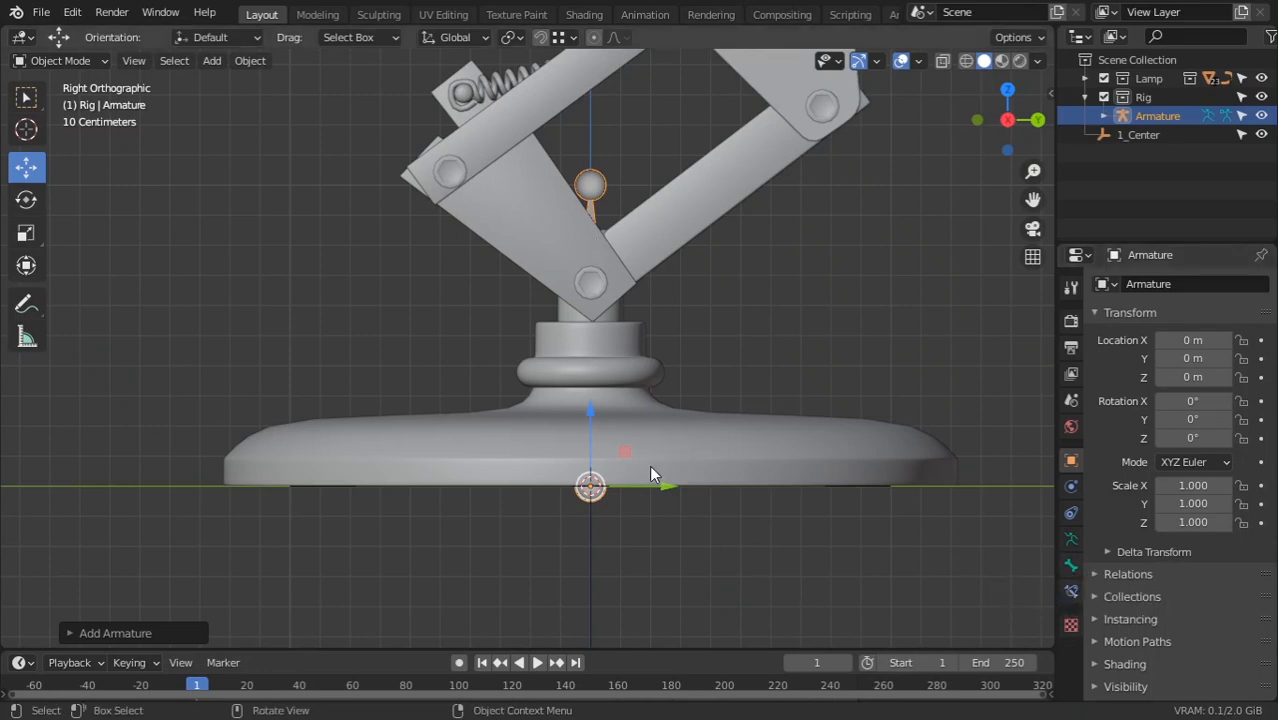
Turn on Names, Axes and In Front in the armature's Viewport Display
left_click(1070, 539)
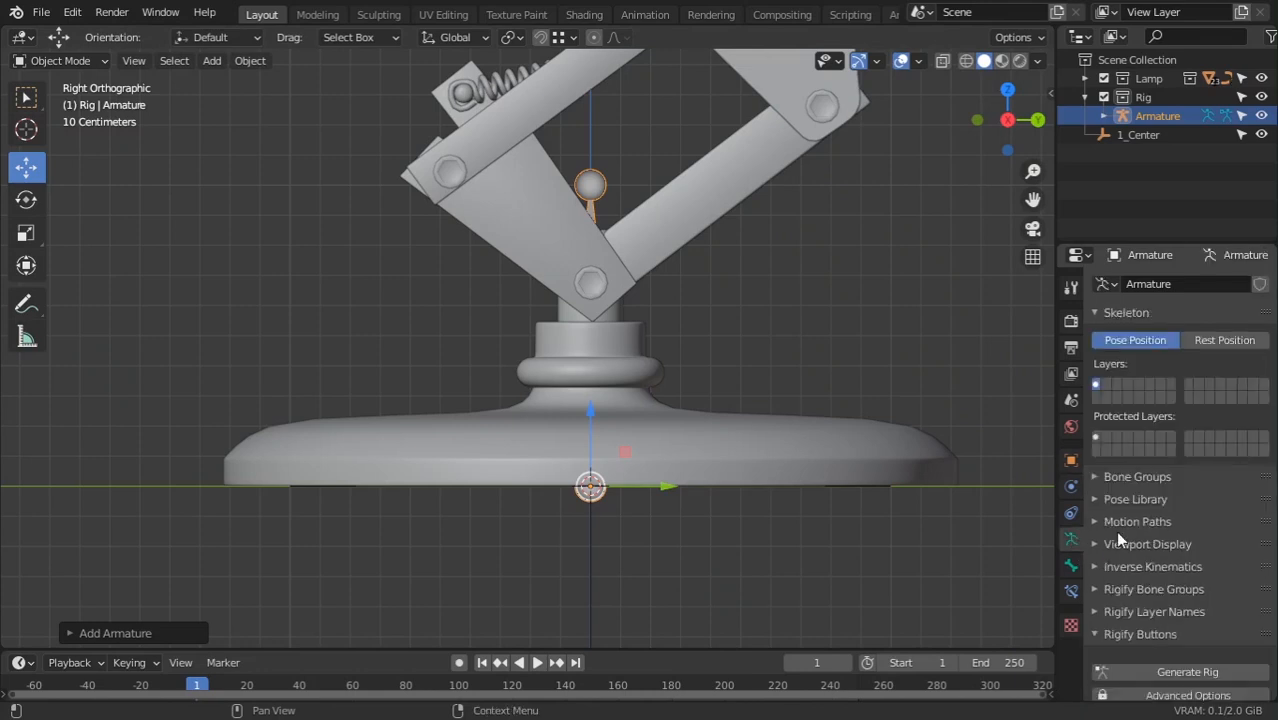
left_click(1115, 542)
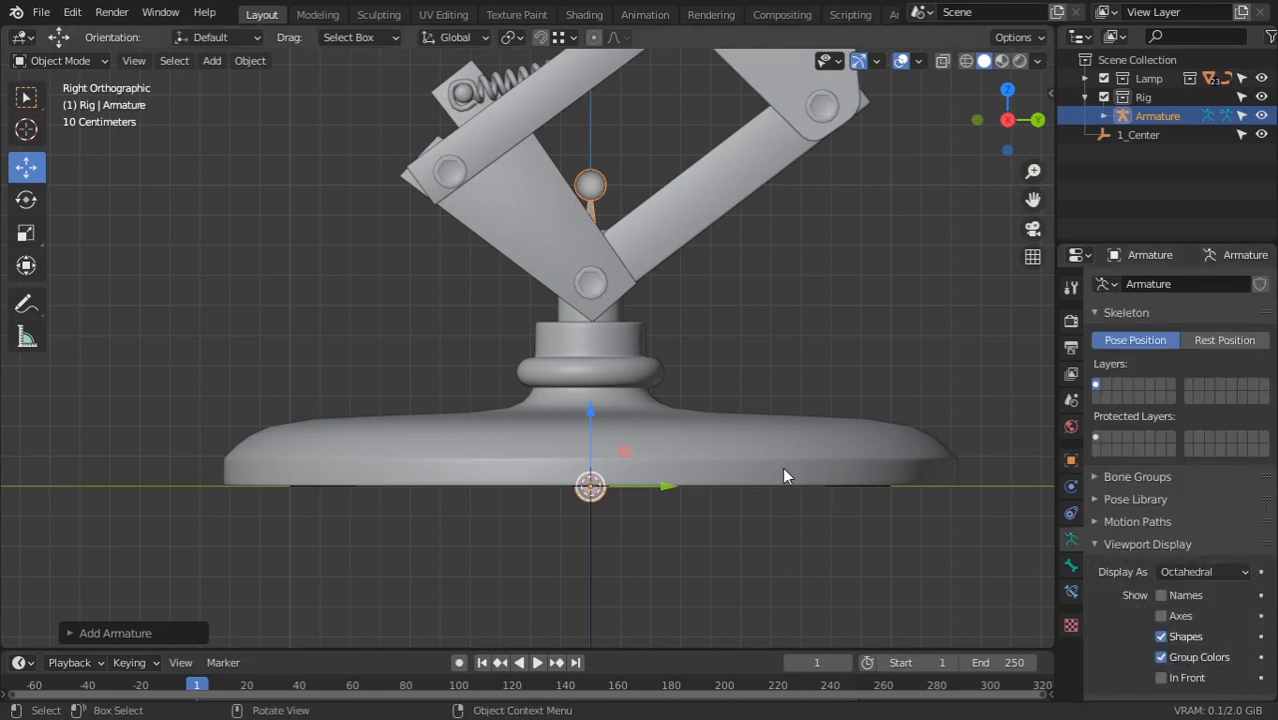
scroll(790, 500, "down", 1)
middle_click_drag(828, 562, 802, 524, "shift")
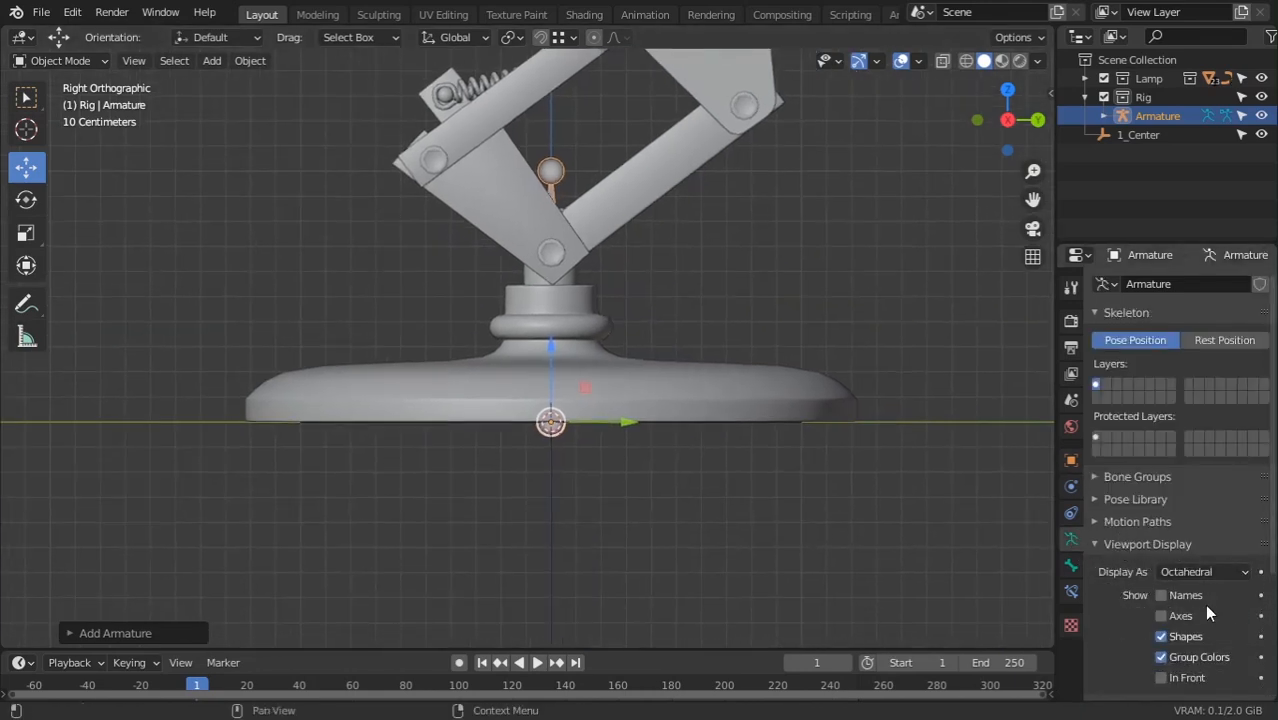
scroll(1143, 598, "down", 2)
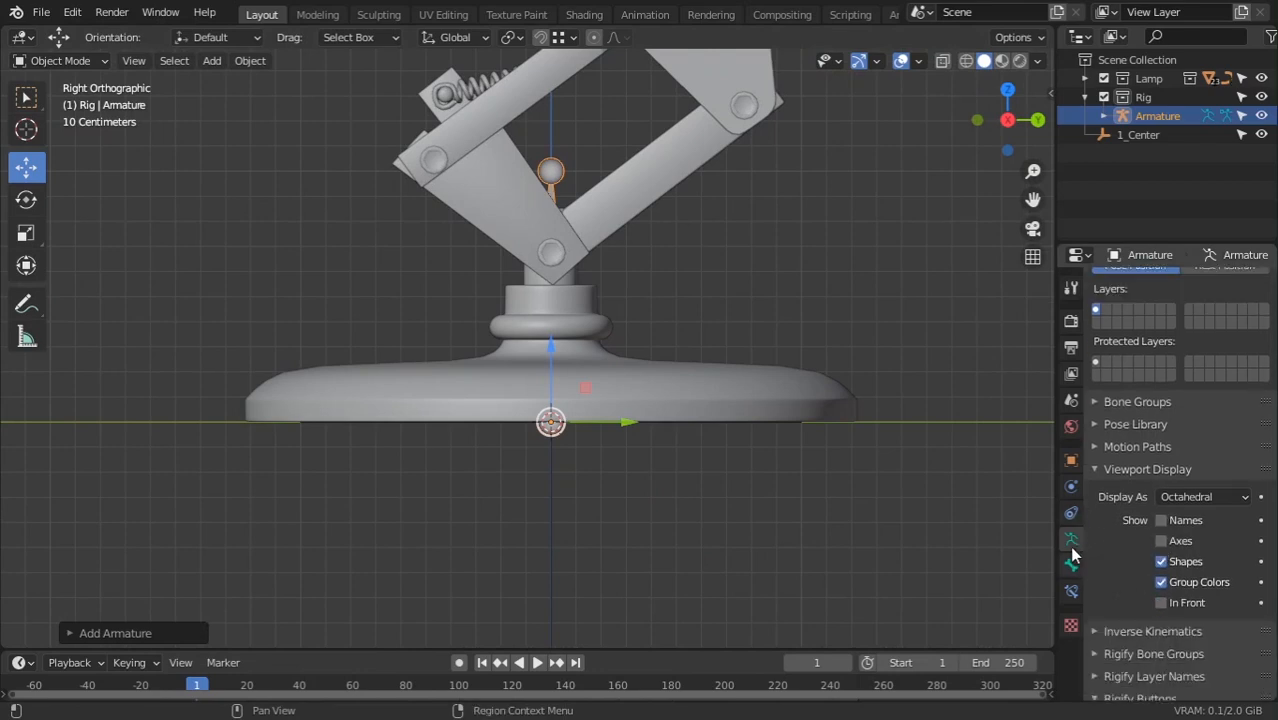
left_click(1161, 521)
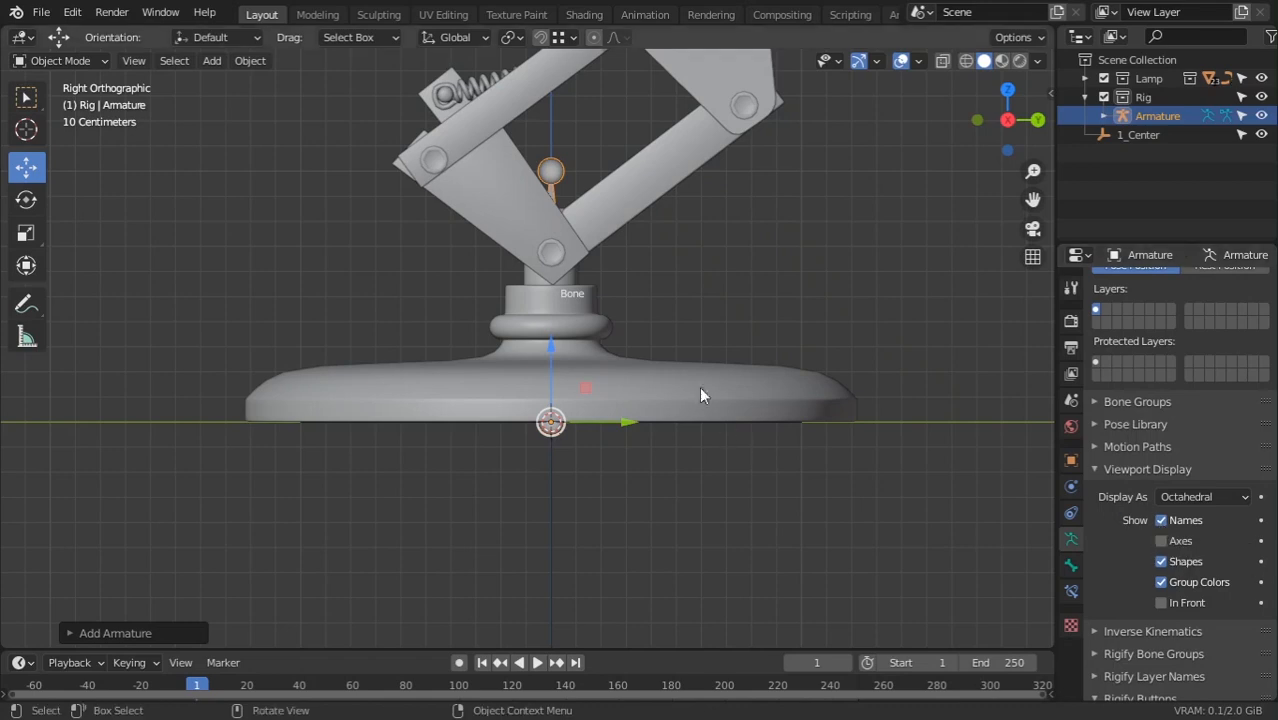
left_click(1162, 542)
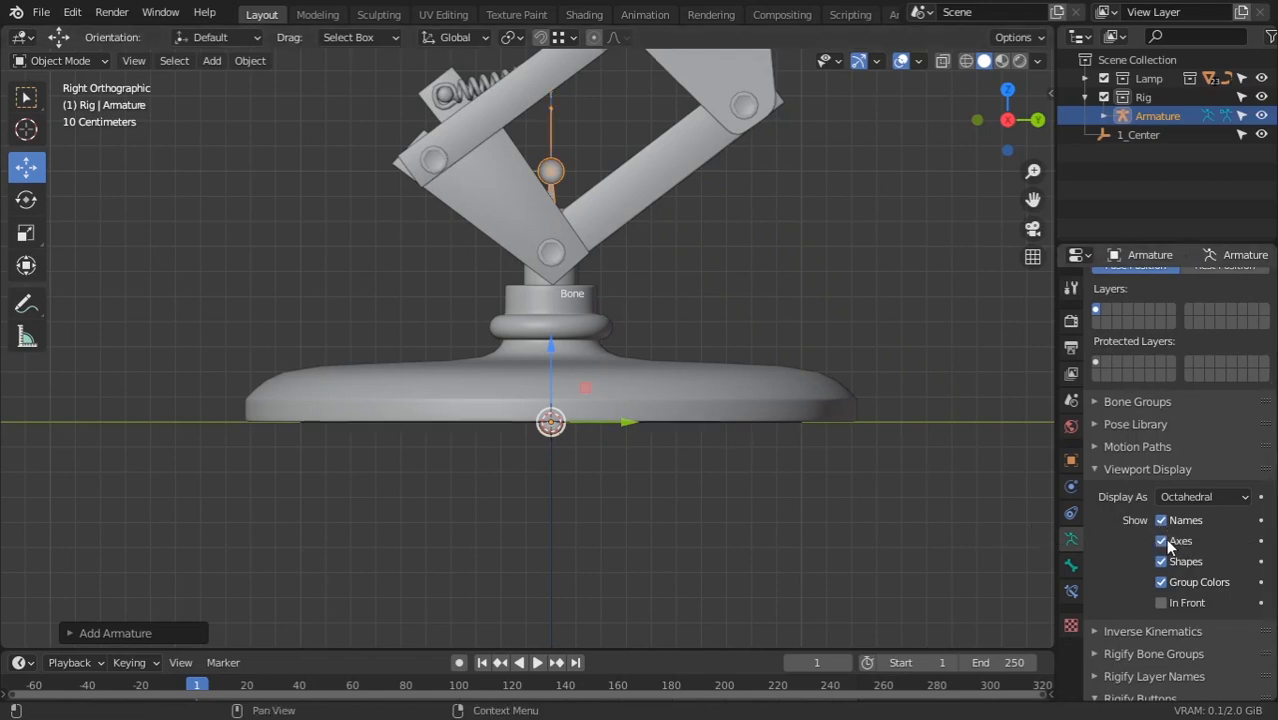
scroll(670, 372, "down", 1)
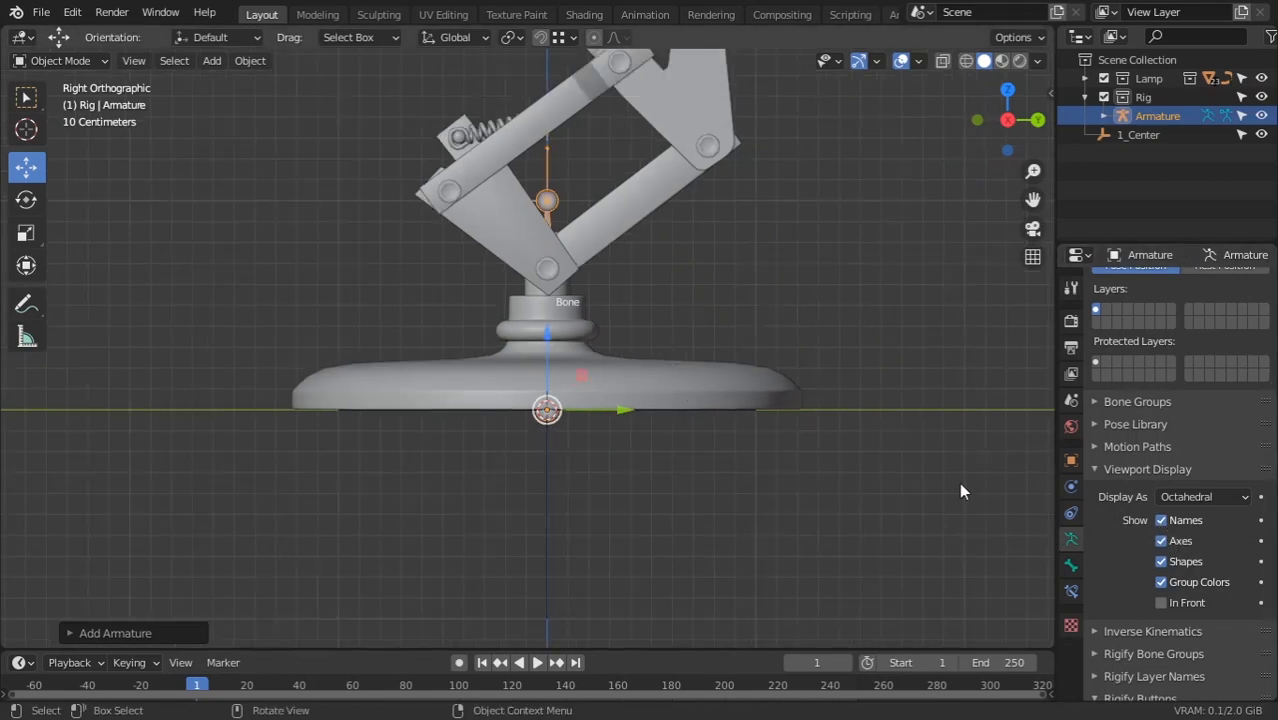
left_click(1161, 603)
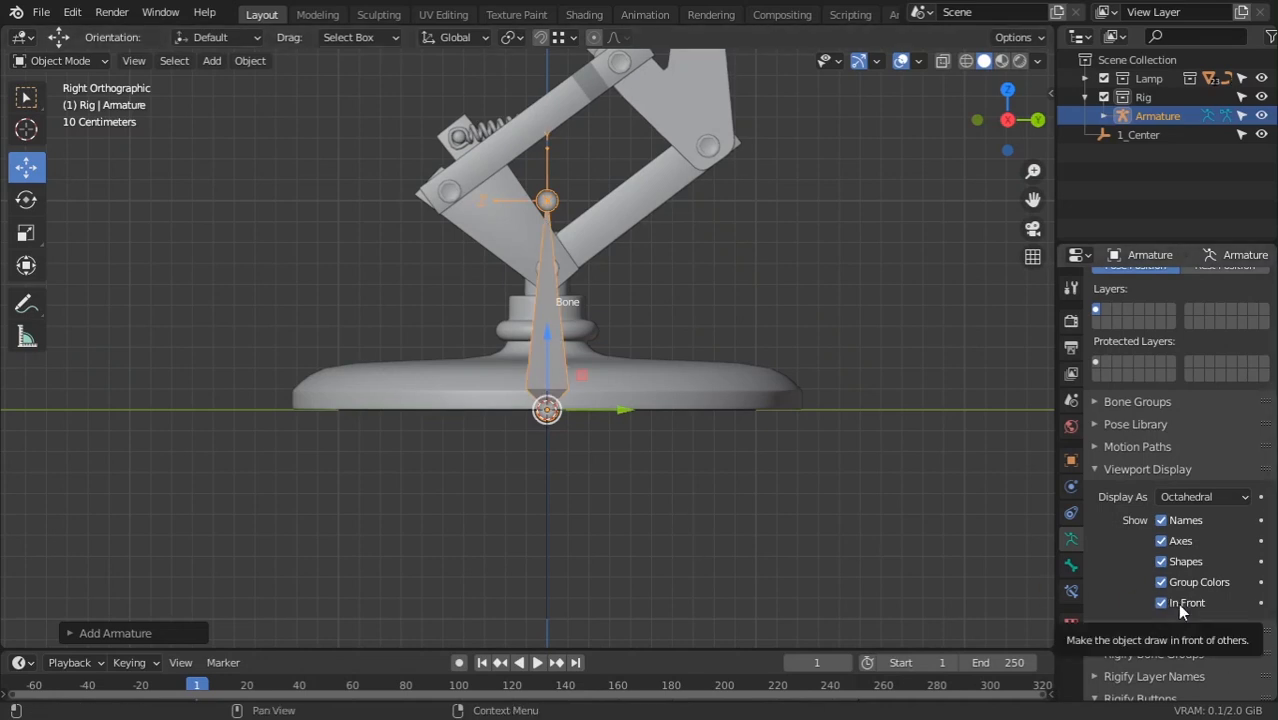
Set the armature's Display As option to B-Bone
middle_click_drag(540, 380, 433, 406)
scroll(467, 394, "up", 3)
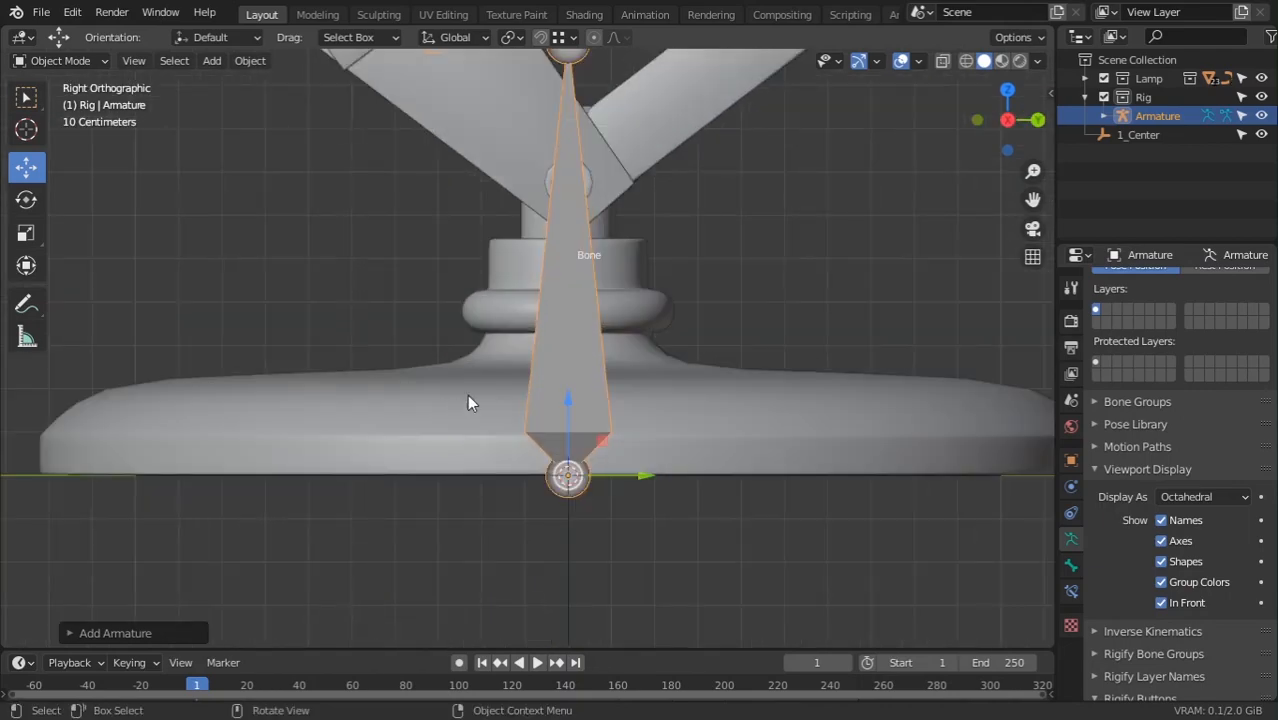
scroll(650, 277, "down", 5)
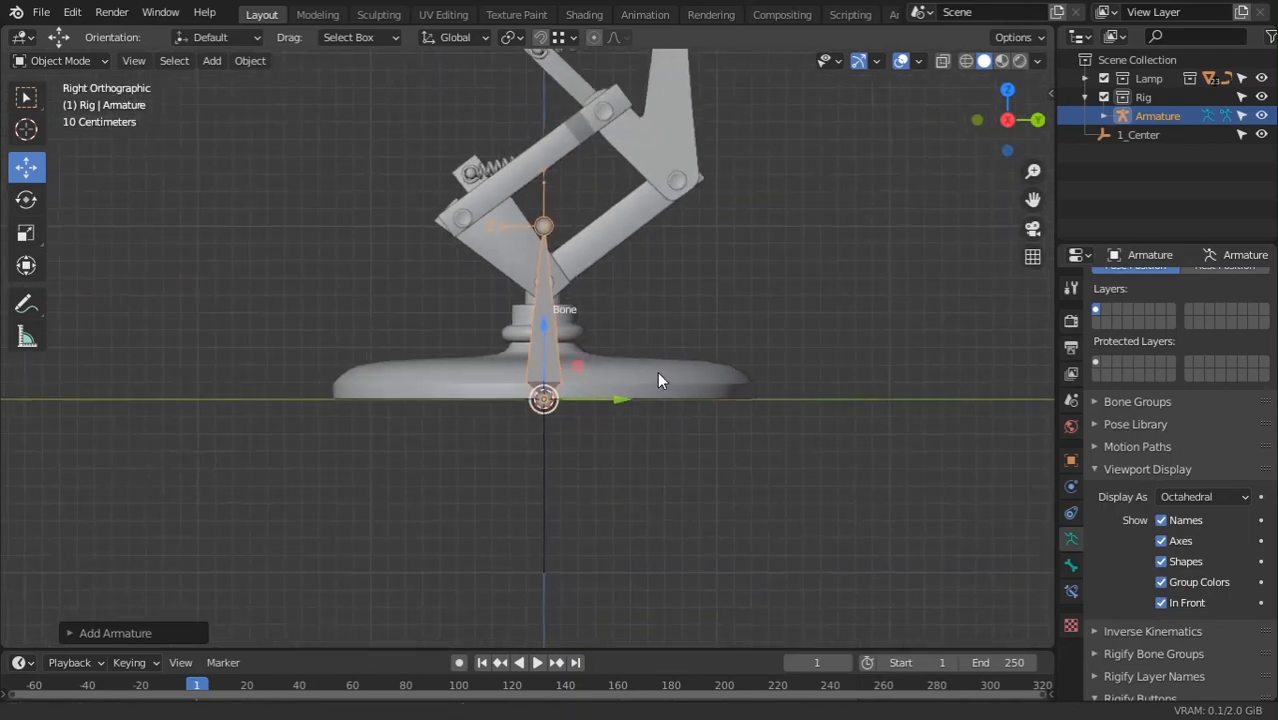
scroll(633, 354, "up", 2)
scroll(640, 305, "up", 1)
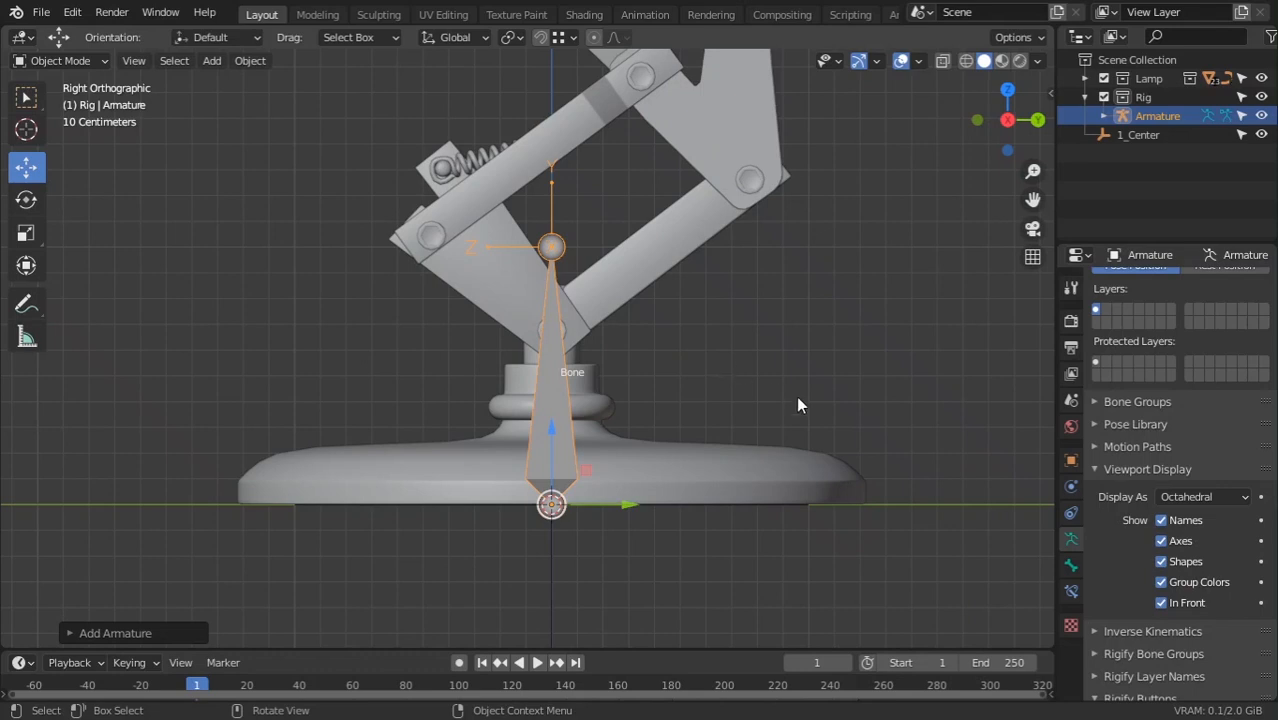
left_click(1096, 470)
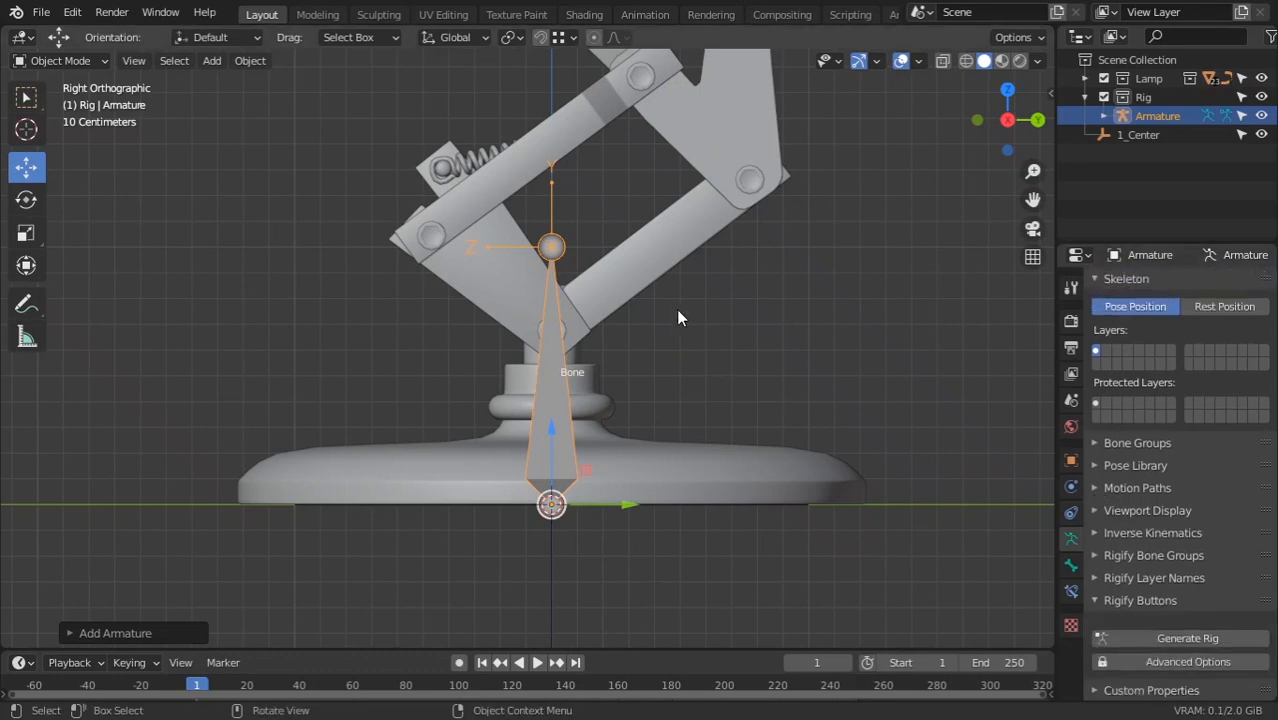
left_click(1110, 512)
left_click(1111, 512)
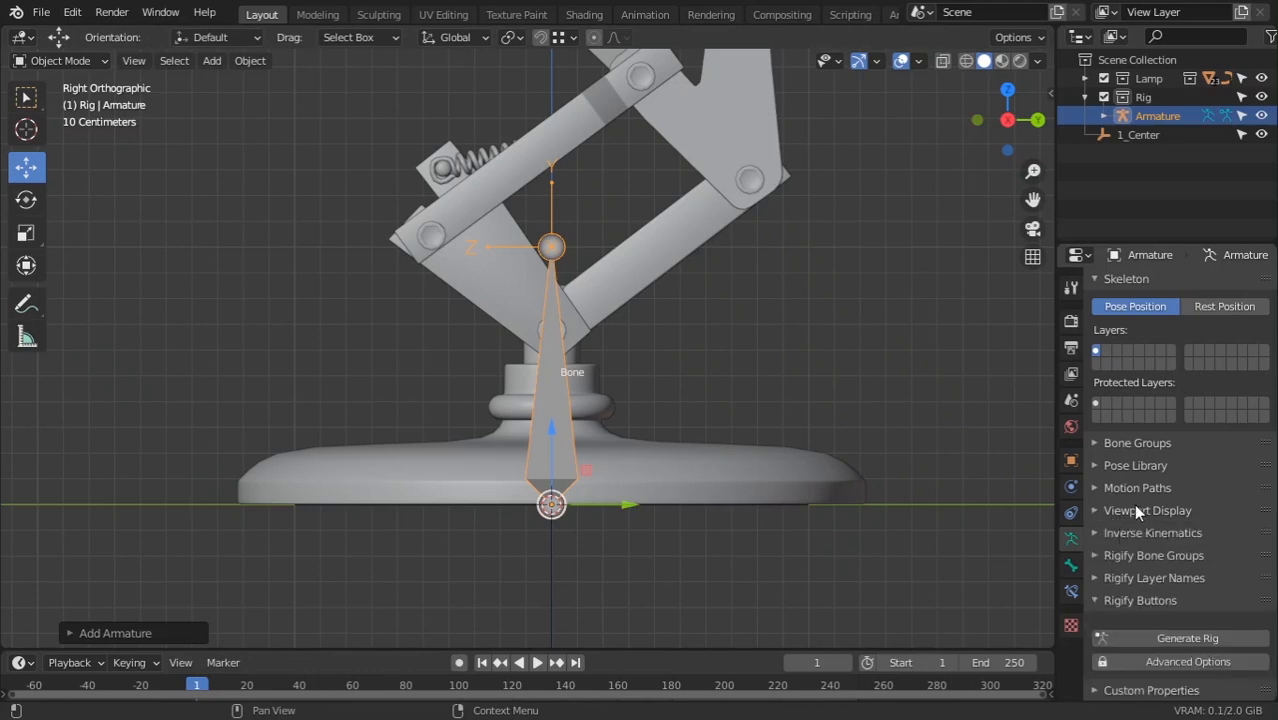
left_click(1134, 508)
left_click(1187, 538)
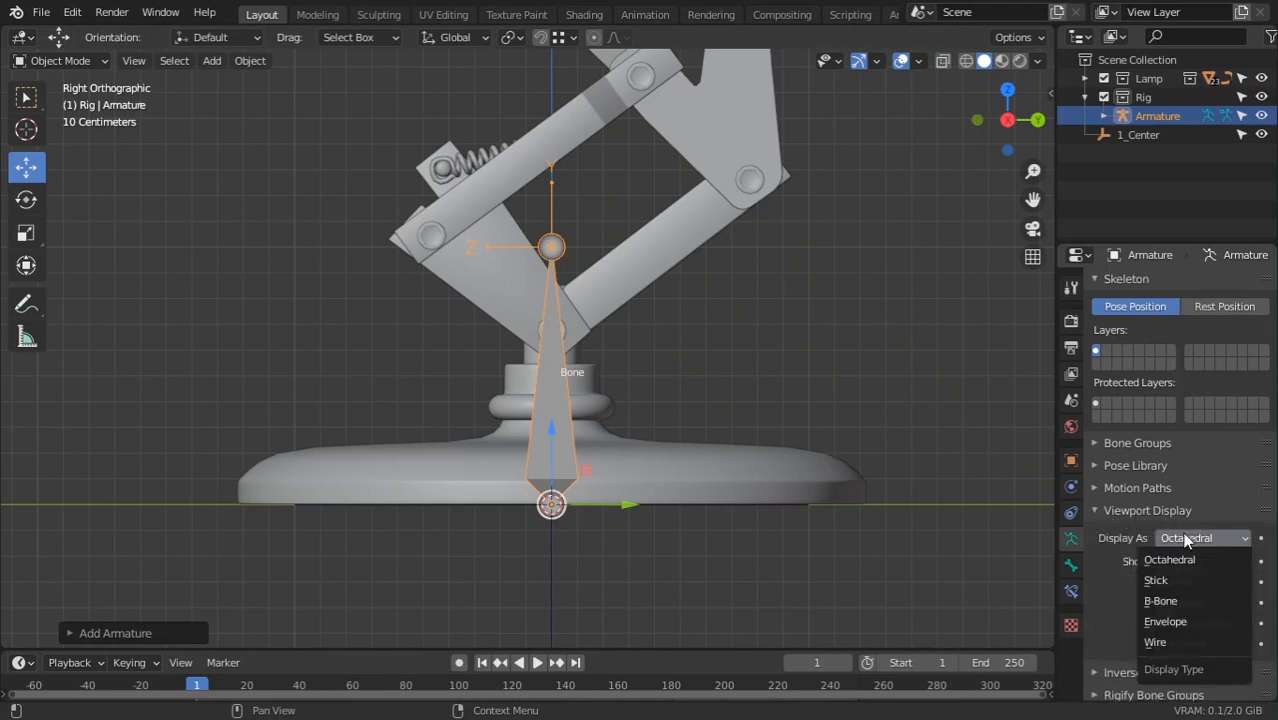
left_click(1160, 601)
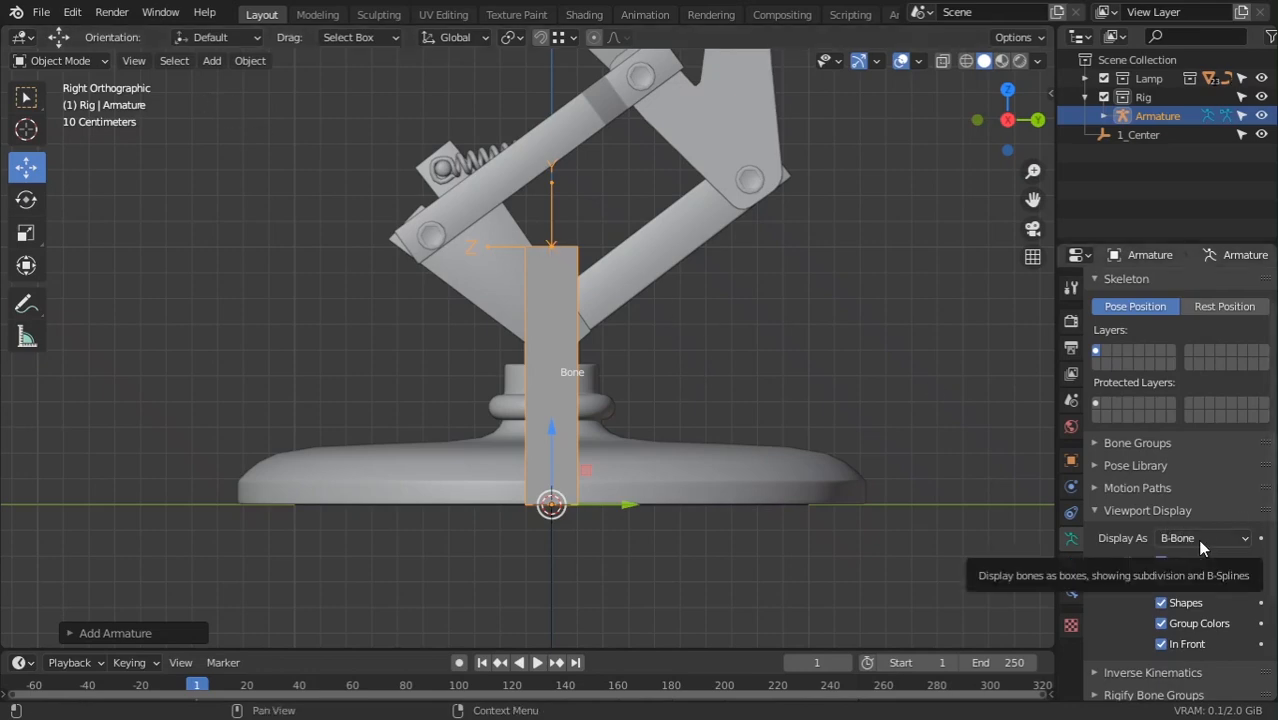
middle_click_drag(614, 427, 607, 472, "shift")
middle_click_drag(683, 389, 179, 214, "ctrl")
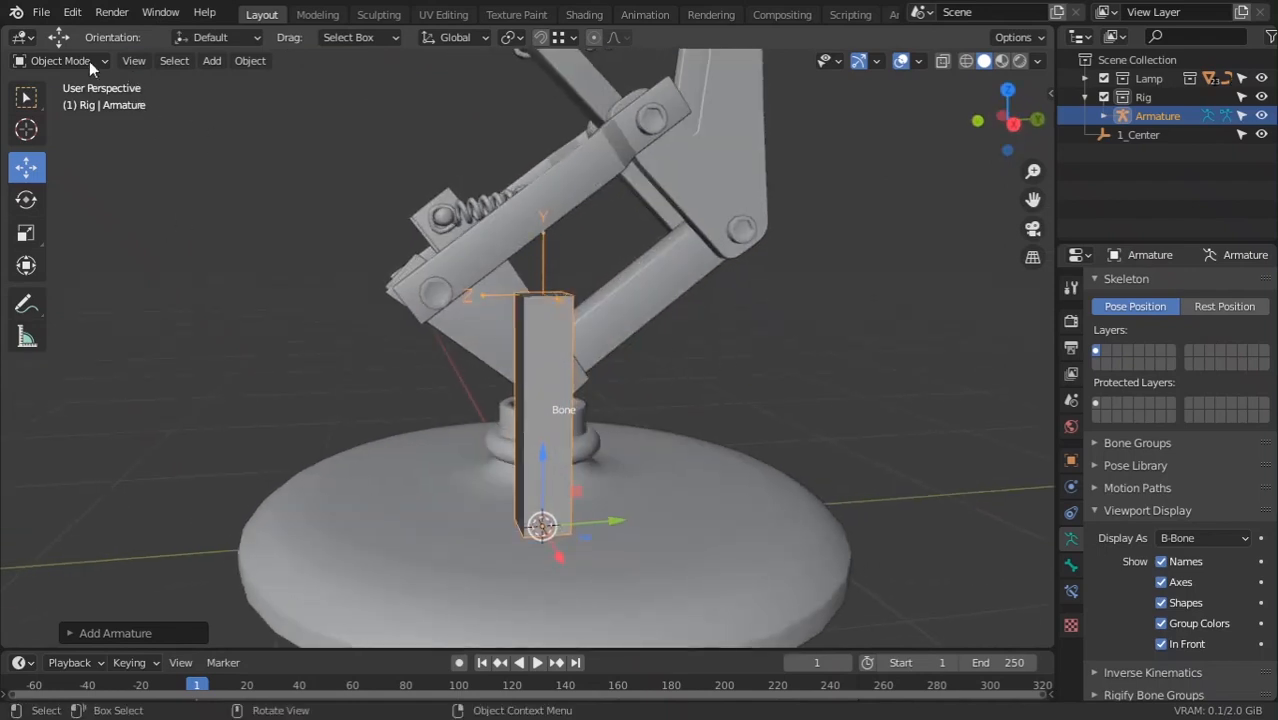
Switch the armature to Edit Mode and view it from the right side
left_click(60, 60)
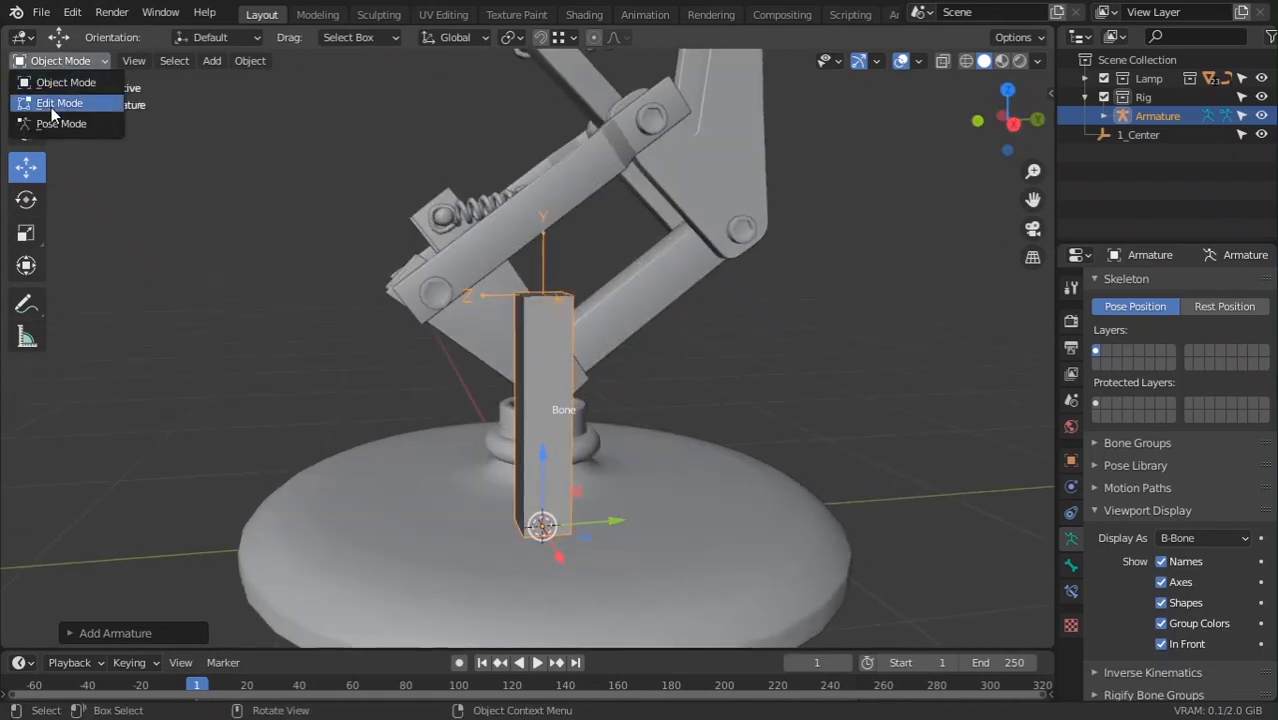
left_click(55, 103)
key("KP_1")
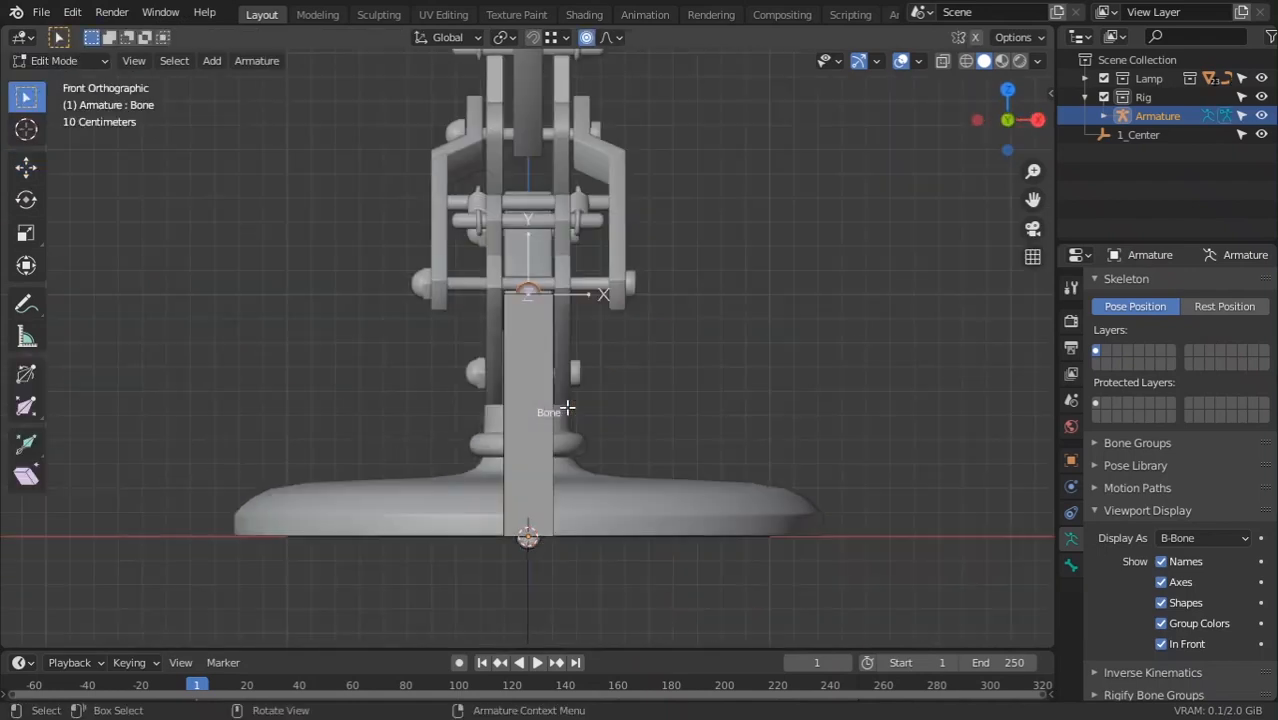
key("KP_3")
Rename the bone to Root and start moving it straight down along Z
key("F2")
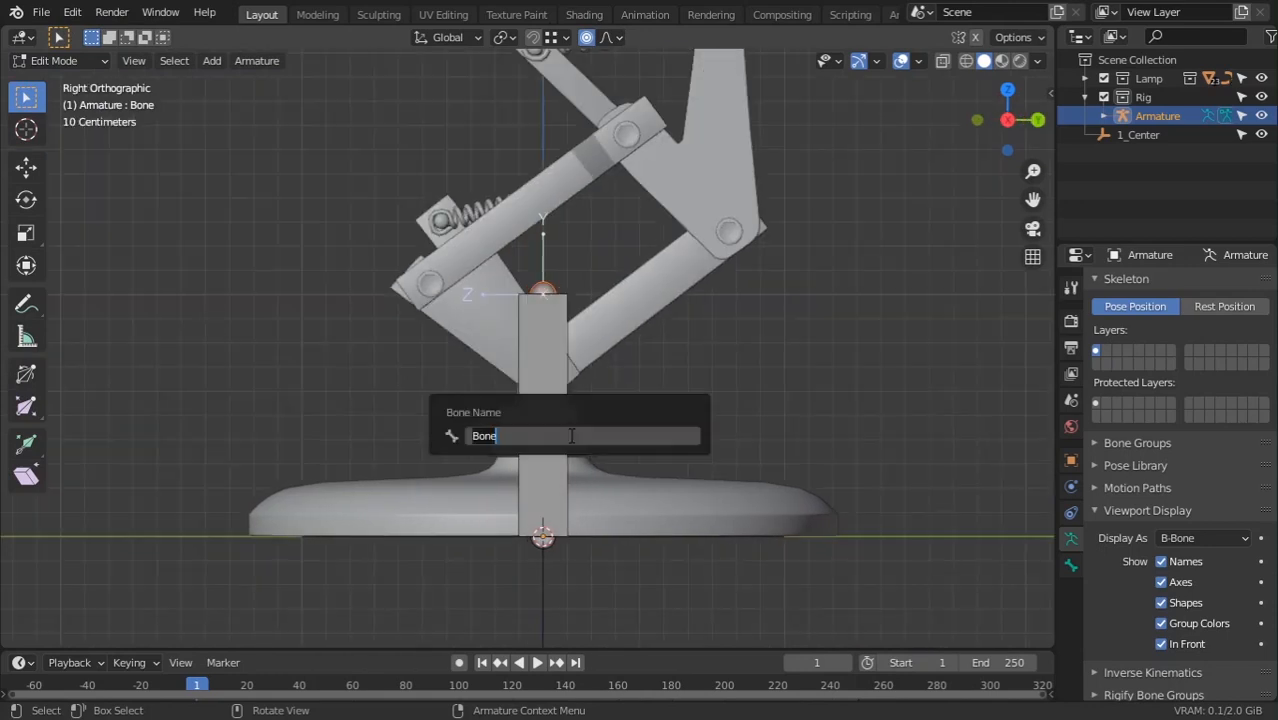
key("BackSpace")
type("Root")
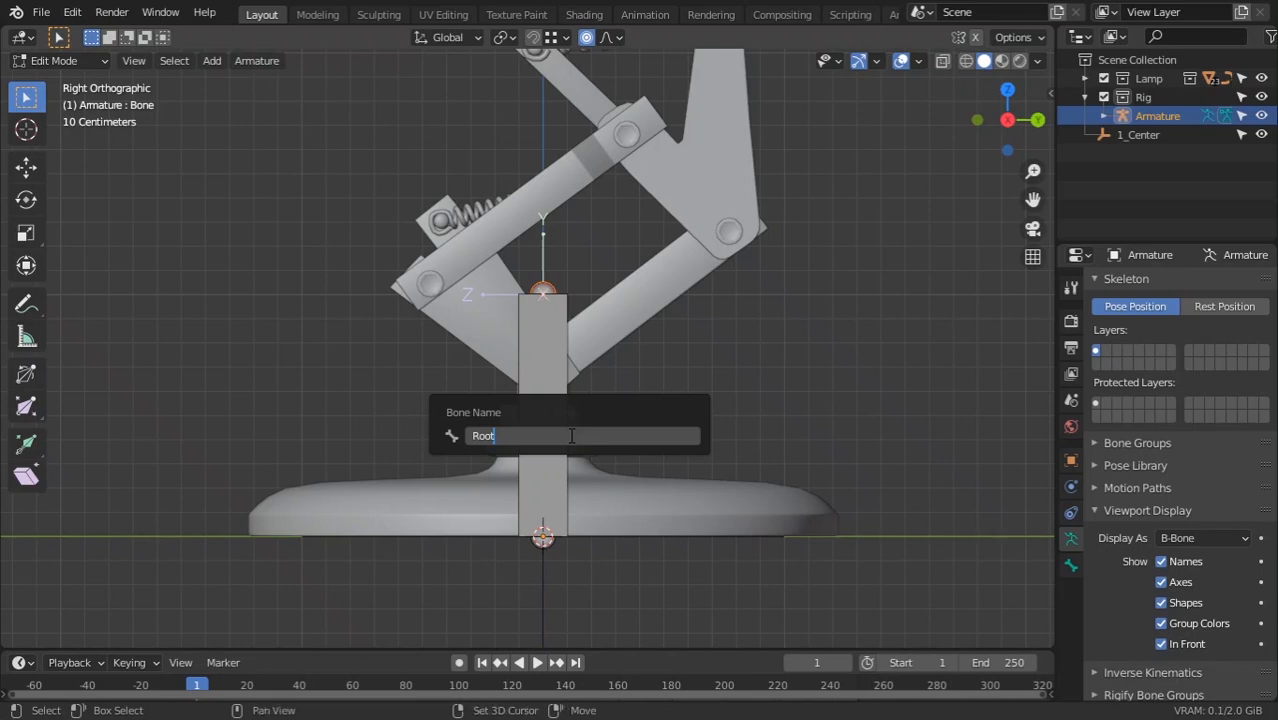
key("Return")
key("g")
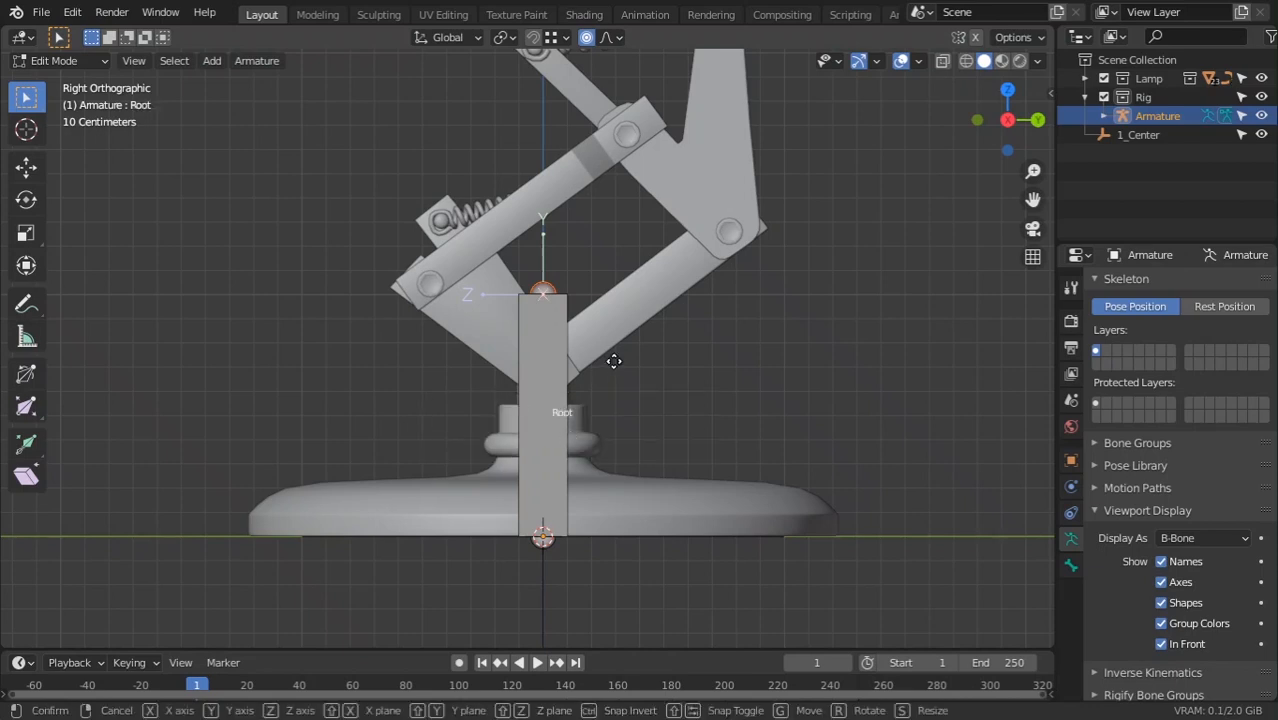
key("z")
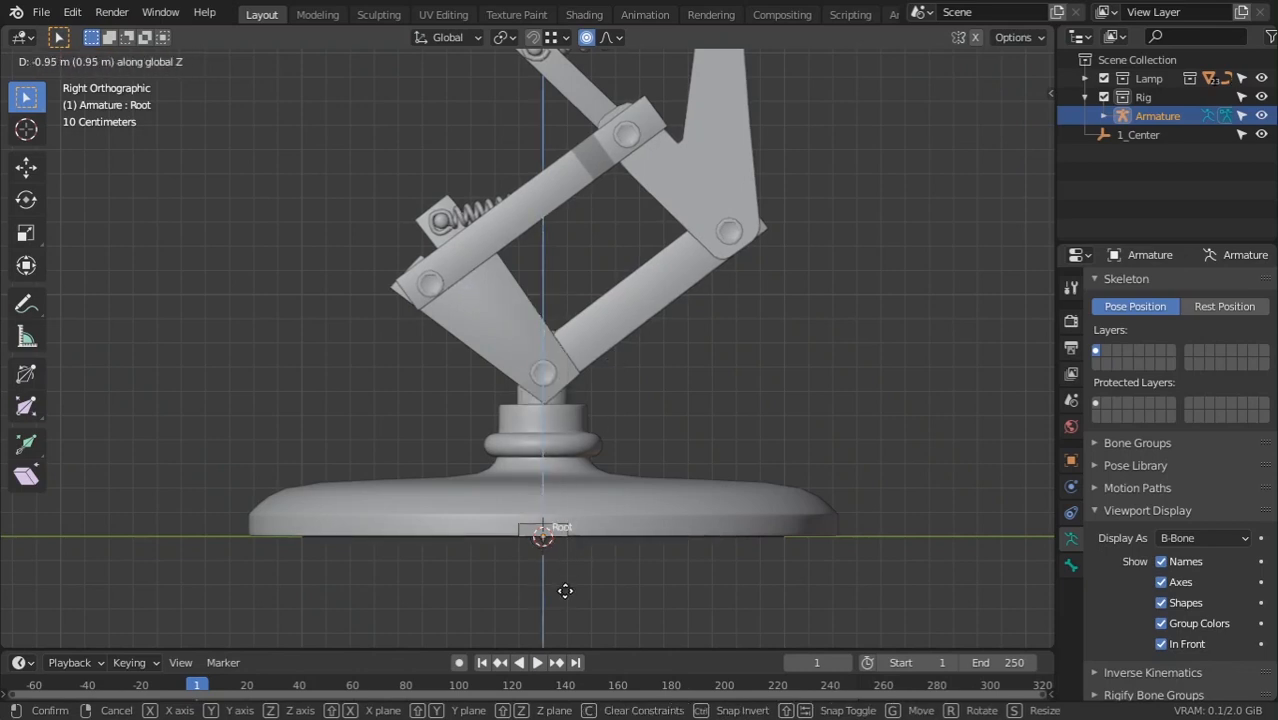
Drop the Root bone's tip into the lamp base and frame the base in right-side view
left_click(565, 515)
key("Tab")
middle_click_drag(602, 520, 486, 545)
key("KP_1")
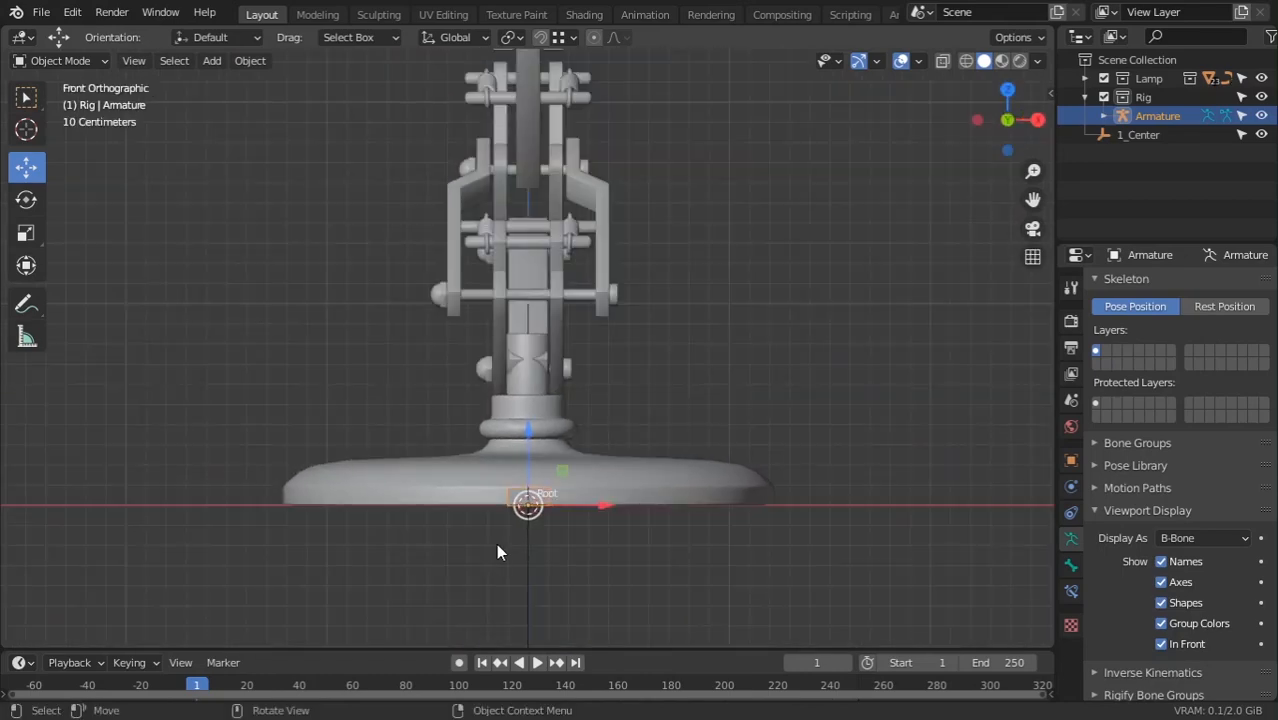
scroll(600, 349, "up", 3)
middle_click_drag(693, 347, 692, 190, "shift")
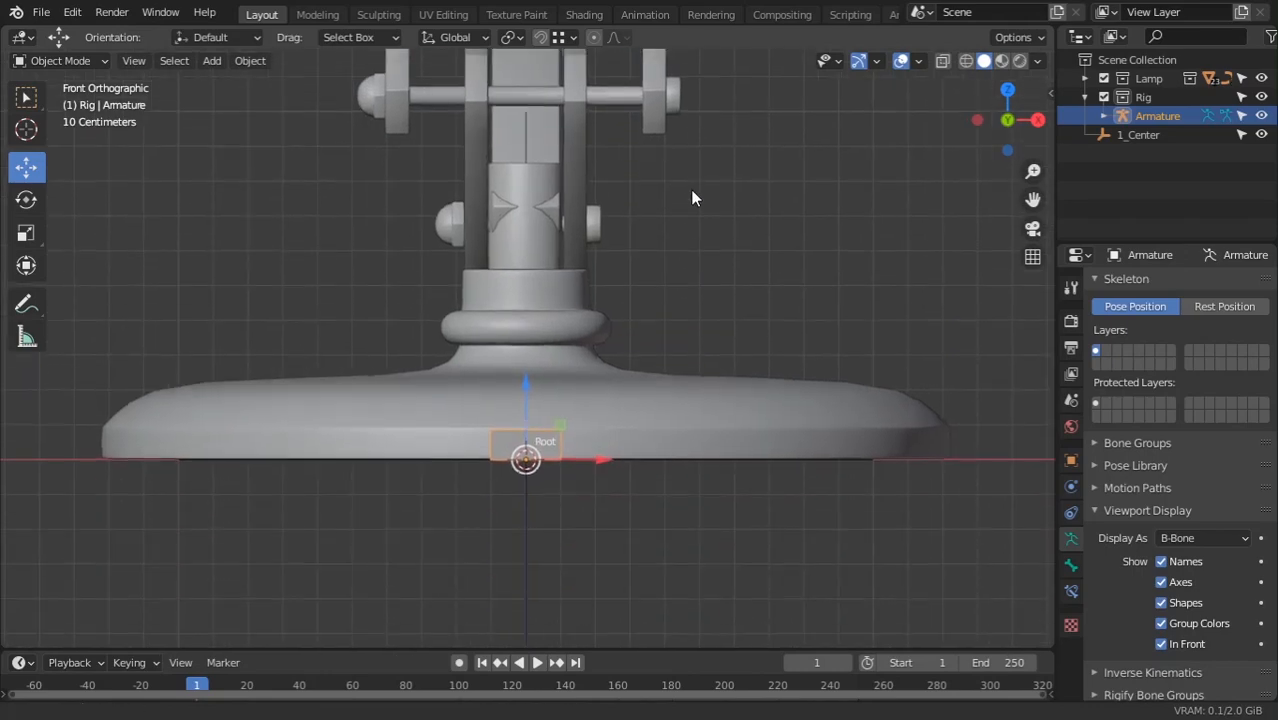
middle_click_drag(697, 282, 698, 202, "ctrl")
middle_click_drag(718, 427, 721, 216, "shift")
middle_click_drag(725, 300, 738, 445, "ctrl")
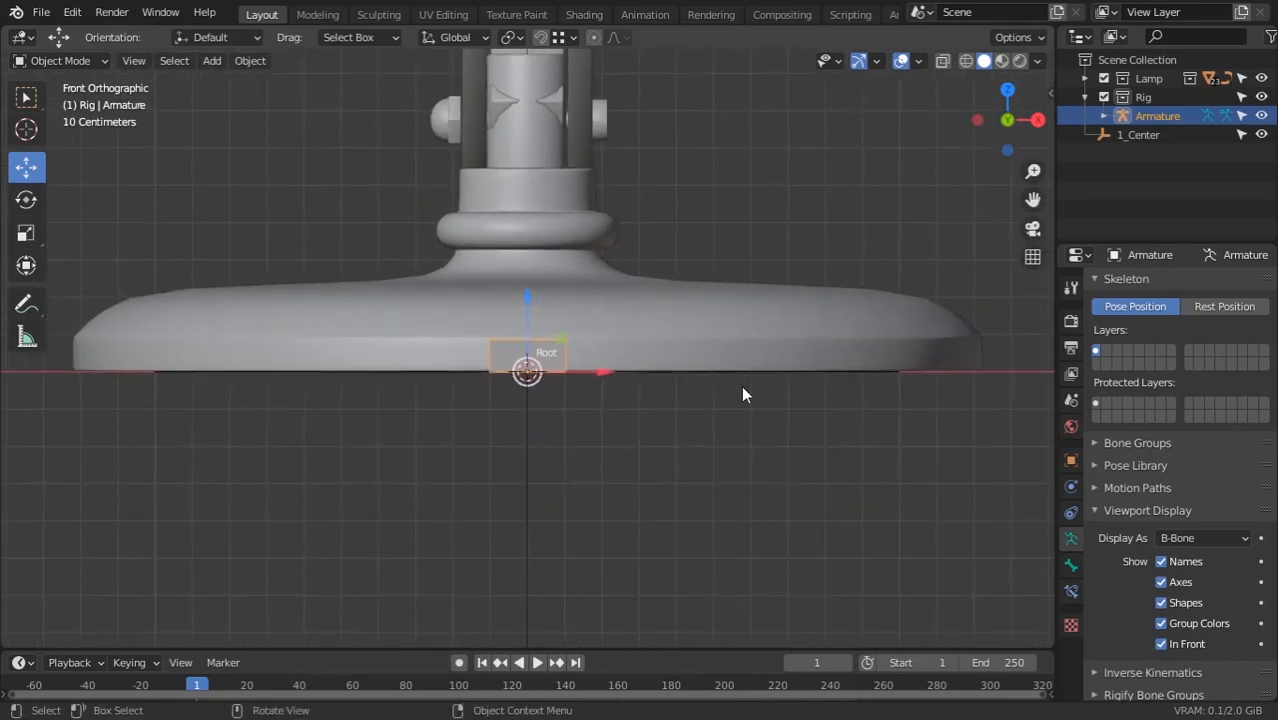
middle_click_drag(739, 397, 556, 447)
key("KP_3")
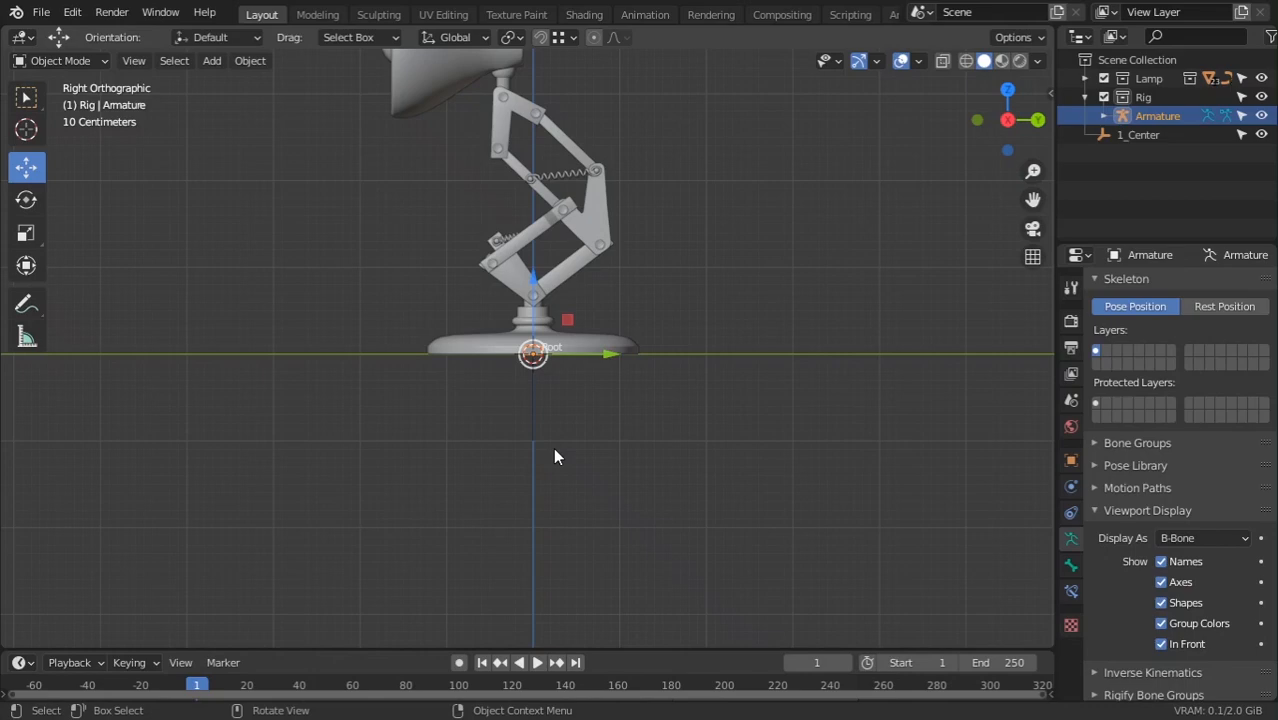
middle_click_drag(560, 430, 559, 280, "ctrl")
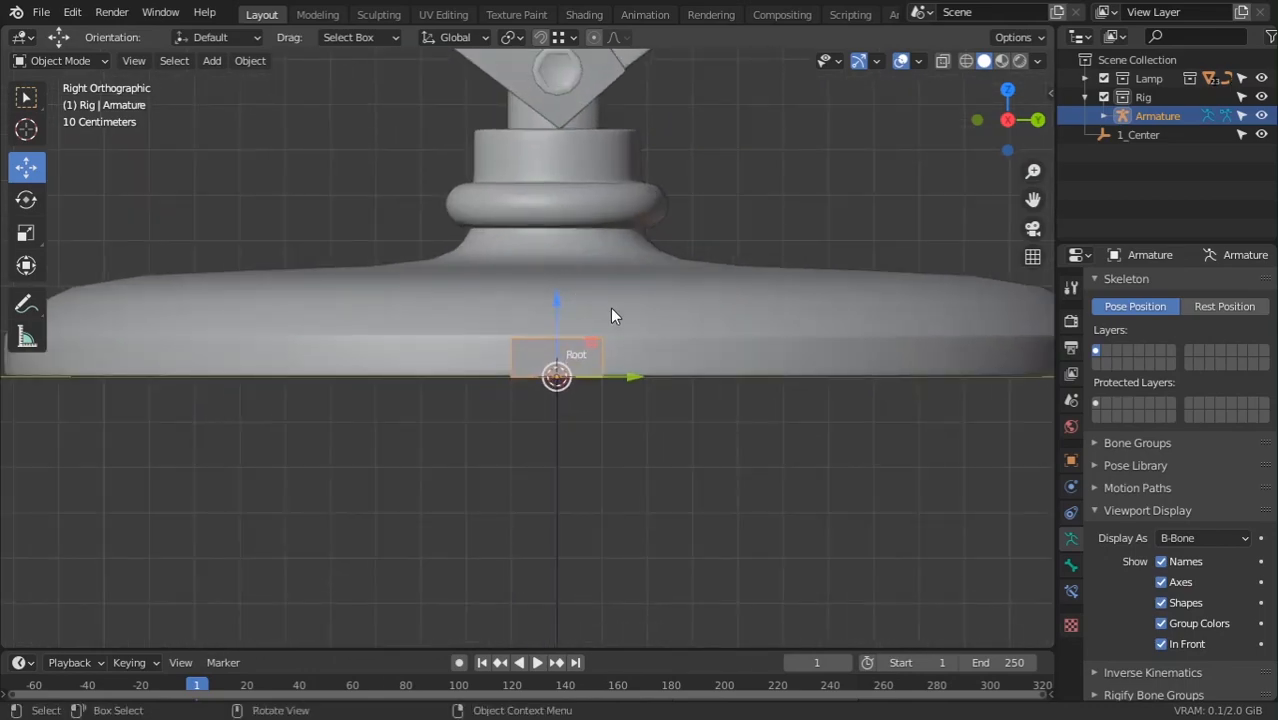
Enter Edit Mode on the armature and select the Root bone at the base
key("Tab")
left_click(552, 356)
middle_click_drag(552, 356, 520, 483)
scroll(520, 385, "up", 3)
scroll(596, 462, "up", 1)
scroll(596, 464, "up", 2)
middle_click_drag(520, 483, 604, 523, "ctrl")
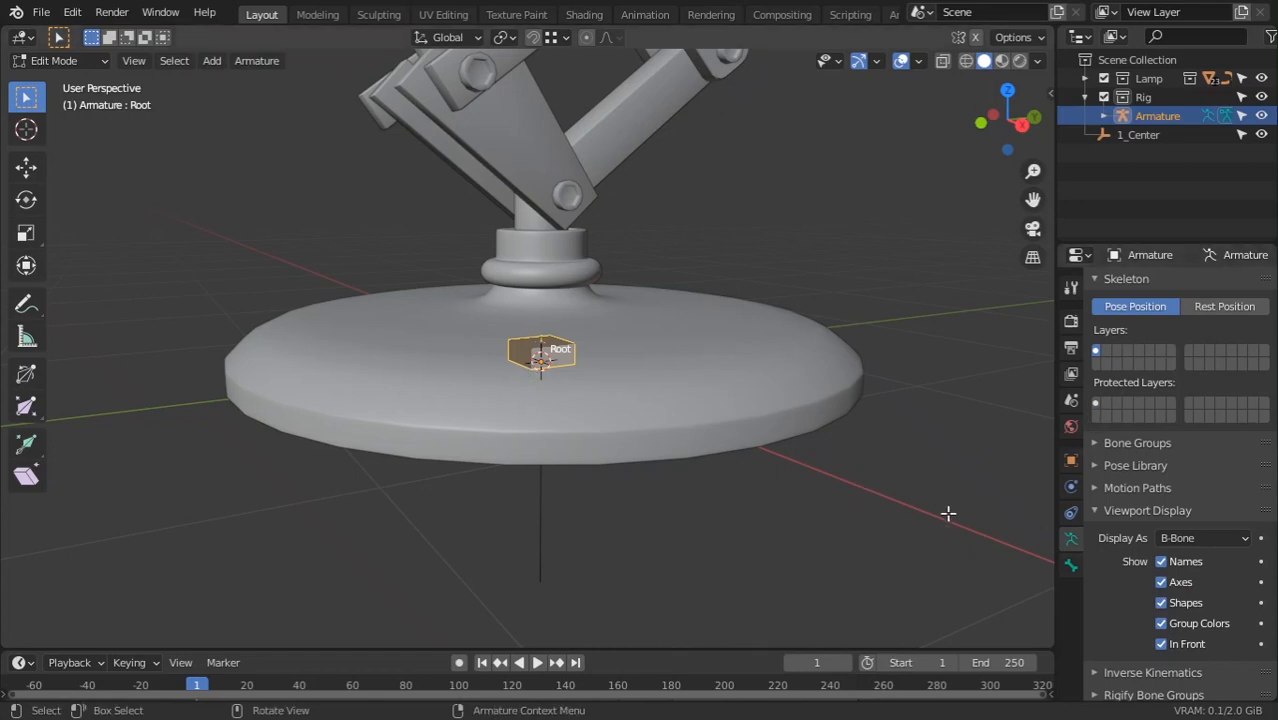
Frame the lamp base and turn on Screencast Keys in the viewport sidebar
middle_click_drag(560, 341, 537, 365)
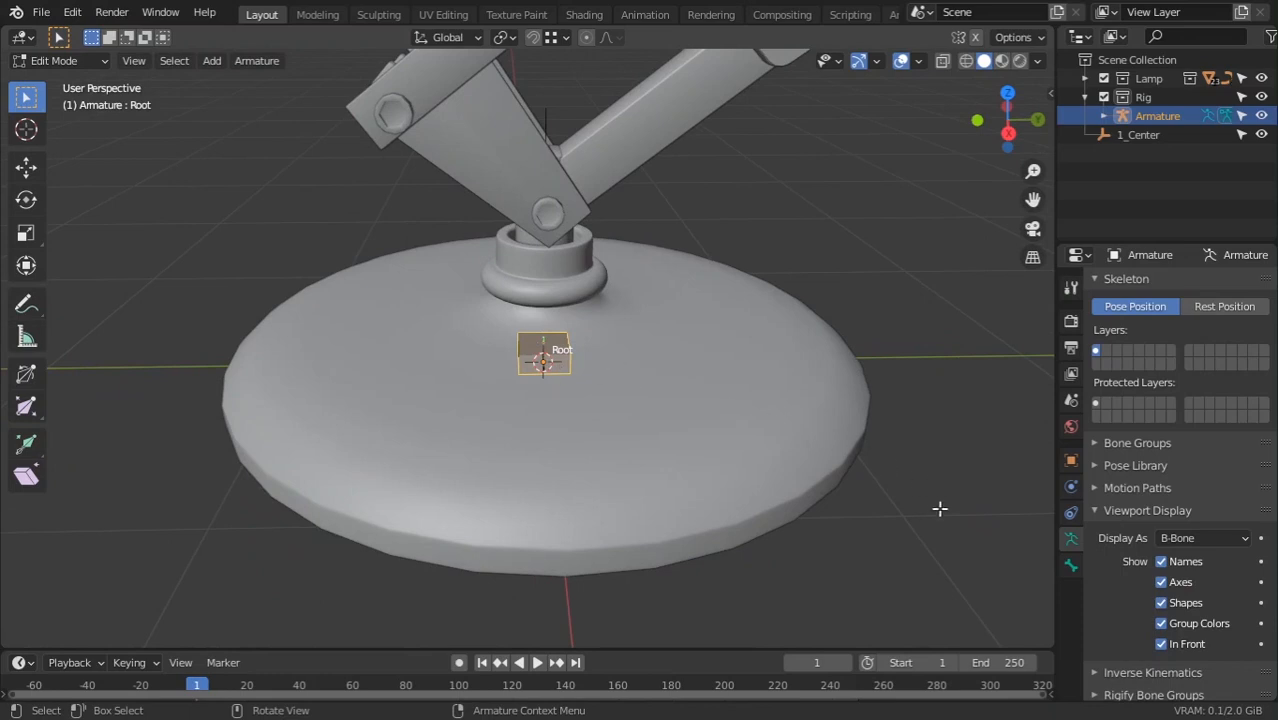
middle_click_drag(707, 475, 733, 448)
middle_click_drag(724, 488, 732, 395, "ctrl")
scroll(737, 390, "down", 6)
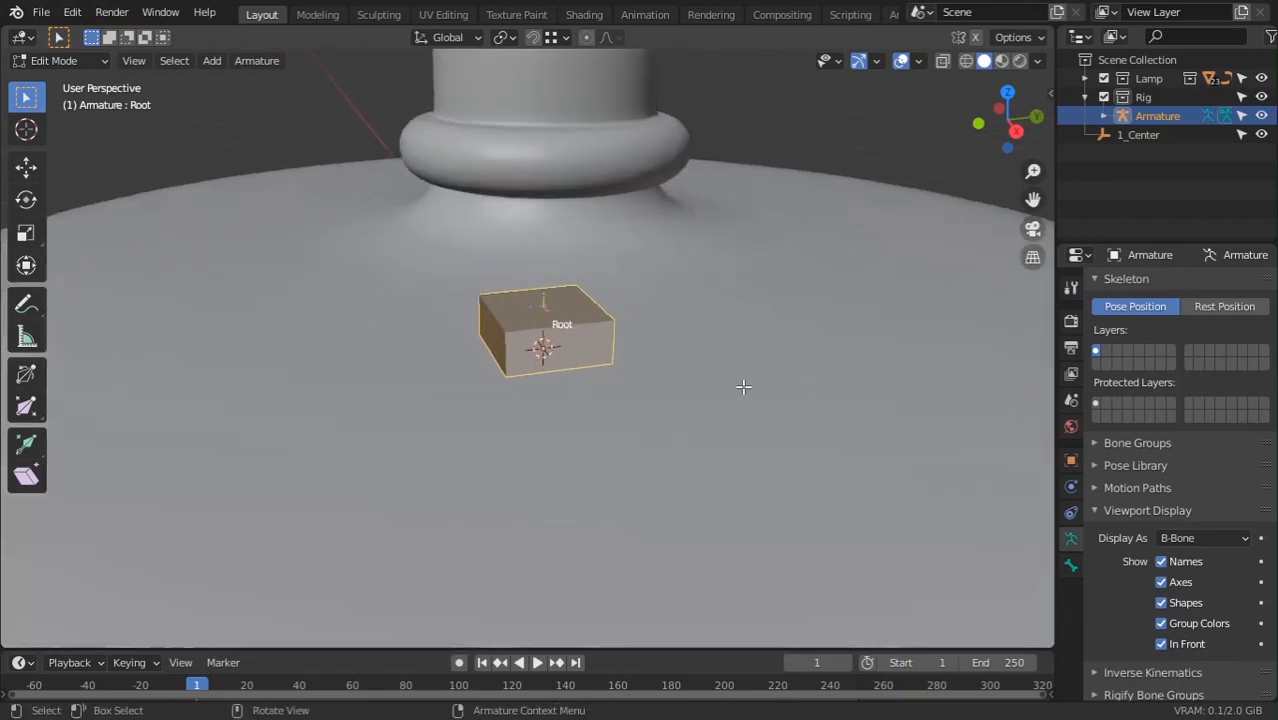
key("KP_1")
key("KP_3")
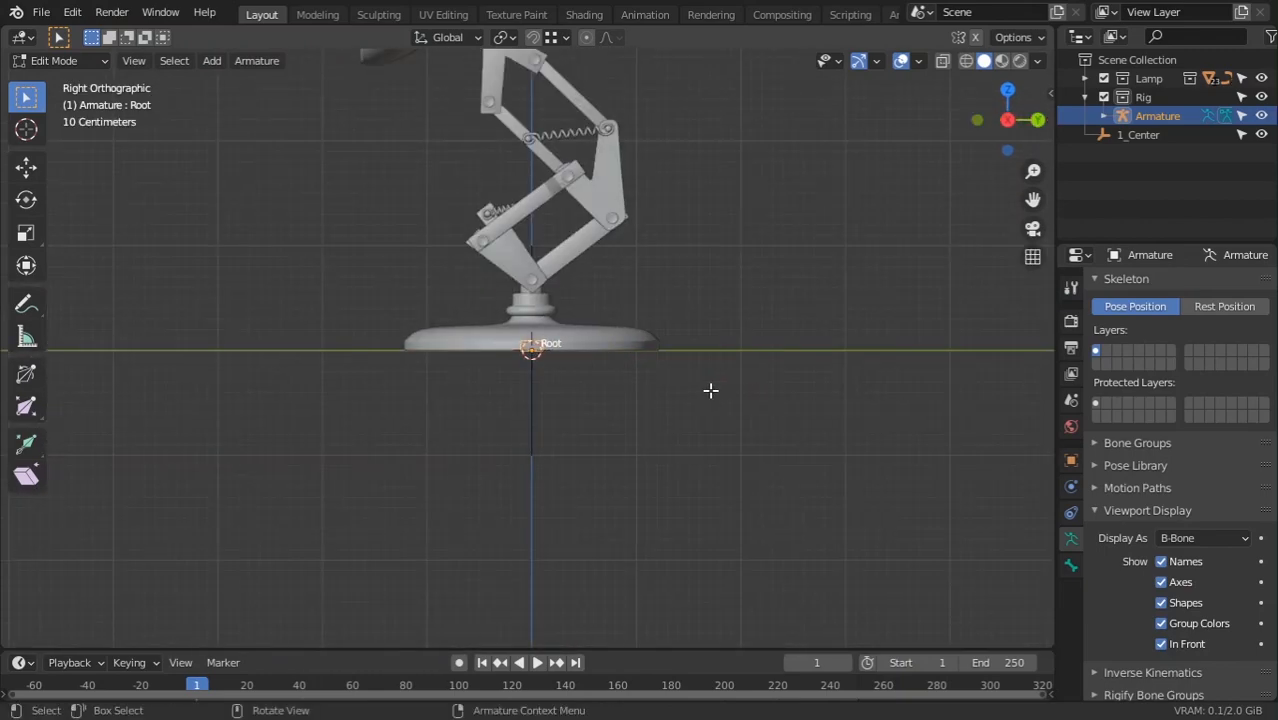
middle_click_drag(571, 315, 611, 399)
scroll(613, 410, "up", 5)
middle_click_drag(641, 508, 637, 370, "shift")
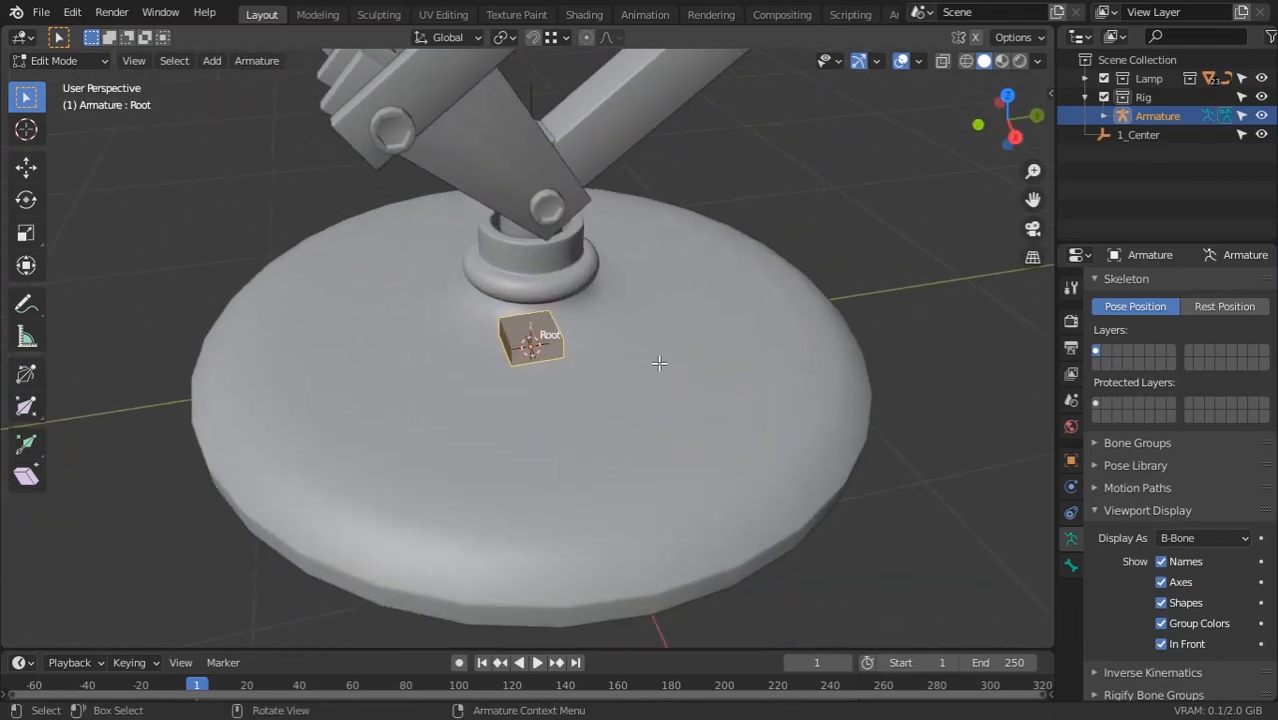
key("n")
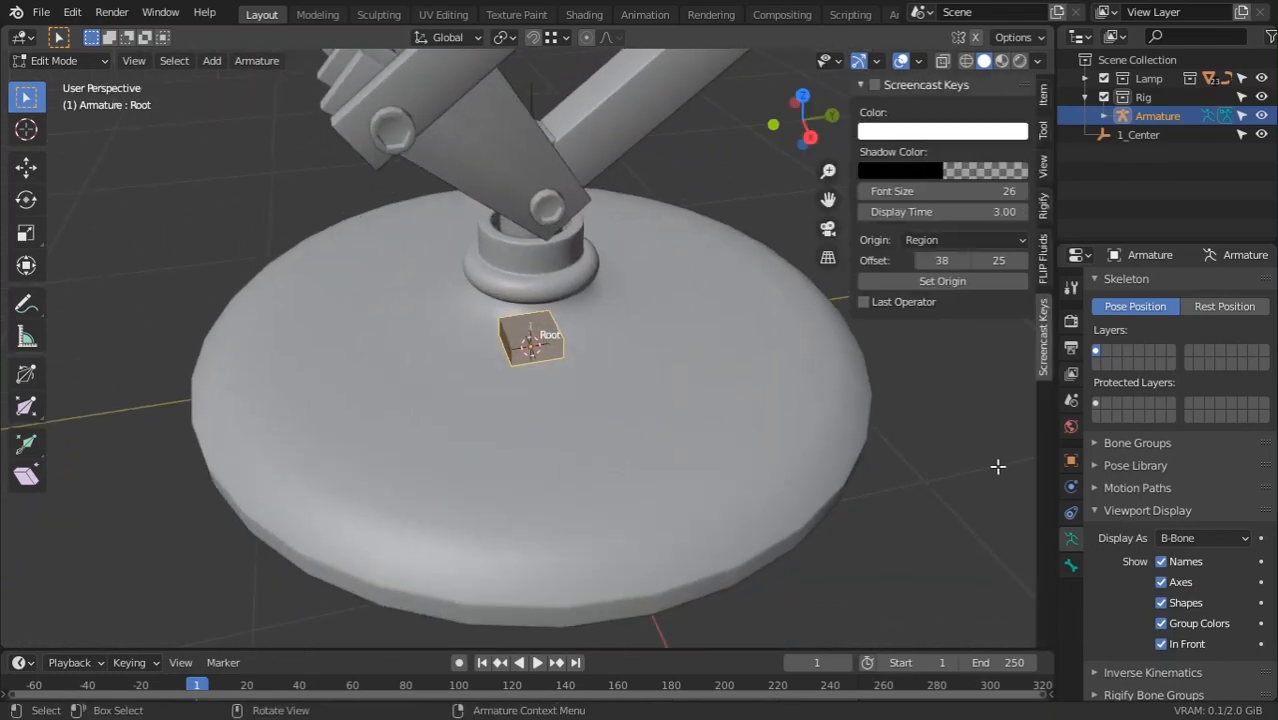
left_click(874, 86)
key("n")
Thicken the Root bone's B-Bone shape at the lamp base with Ctrl+Alt+S
scroll(496, 517, "down", 3)
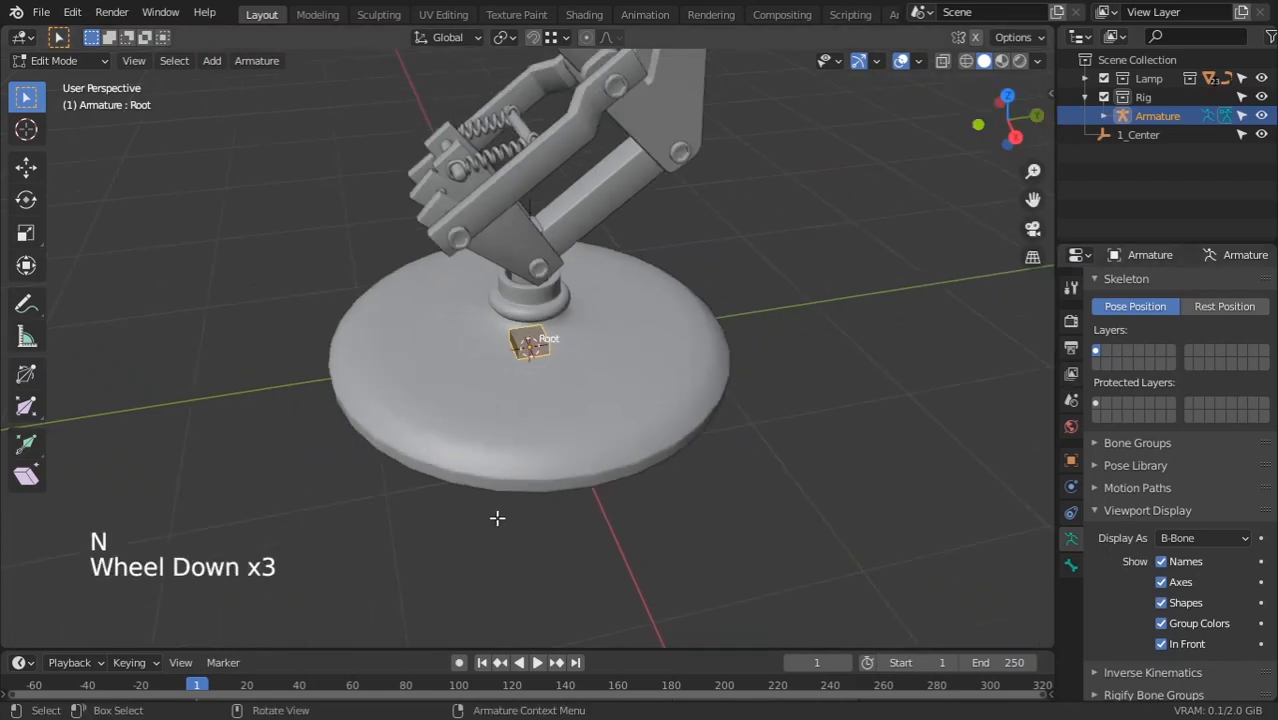
middle_click_drag(496, 517, 479, 480)
scroll(495, 464, "up", 2)
scroll(525, 512, "down", 5)
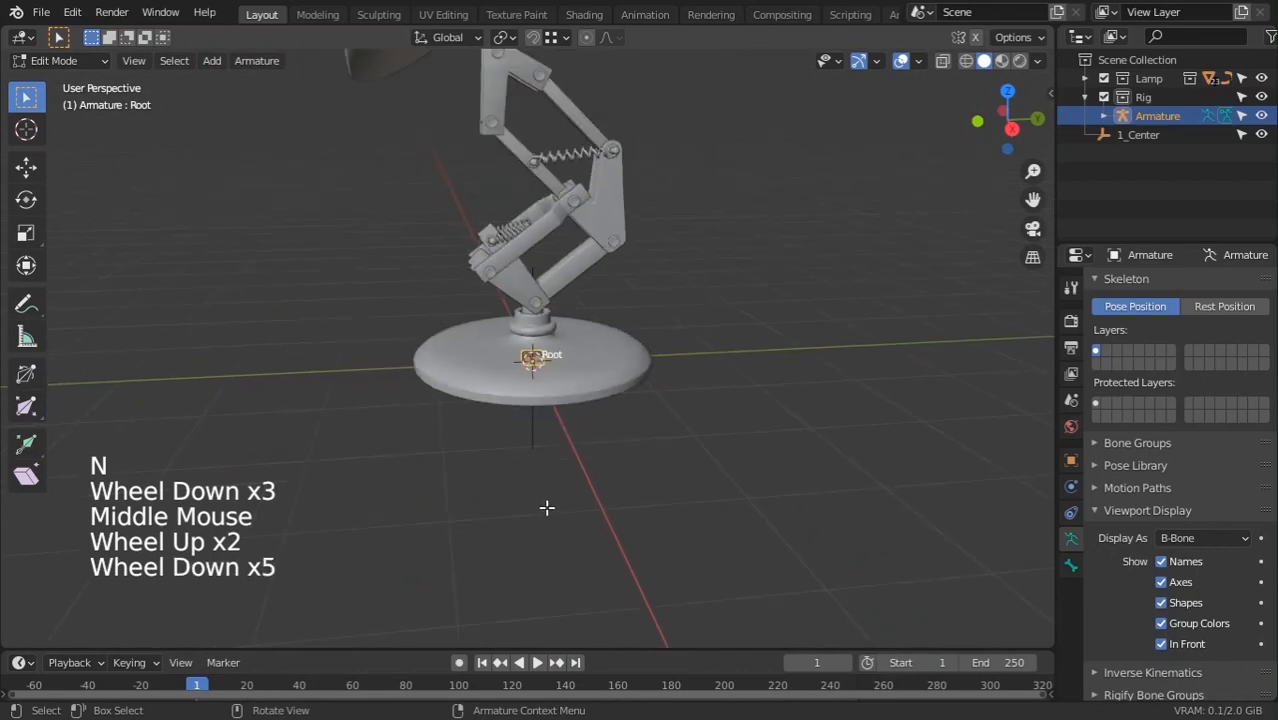
scroll(494, 514, "up", 5)
middle_click_drag(545, 508, 636, 432)
scroll(562, 520, "up", 3)
key("ctrl+alt+s")
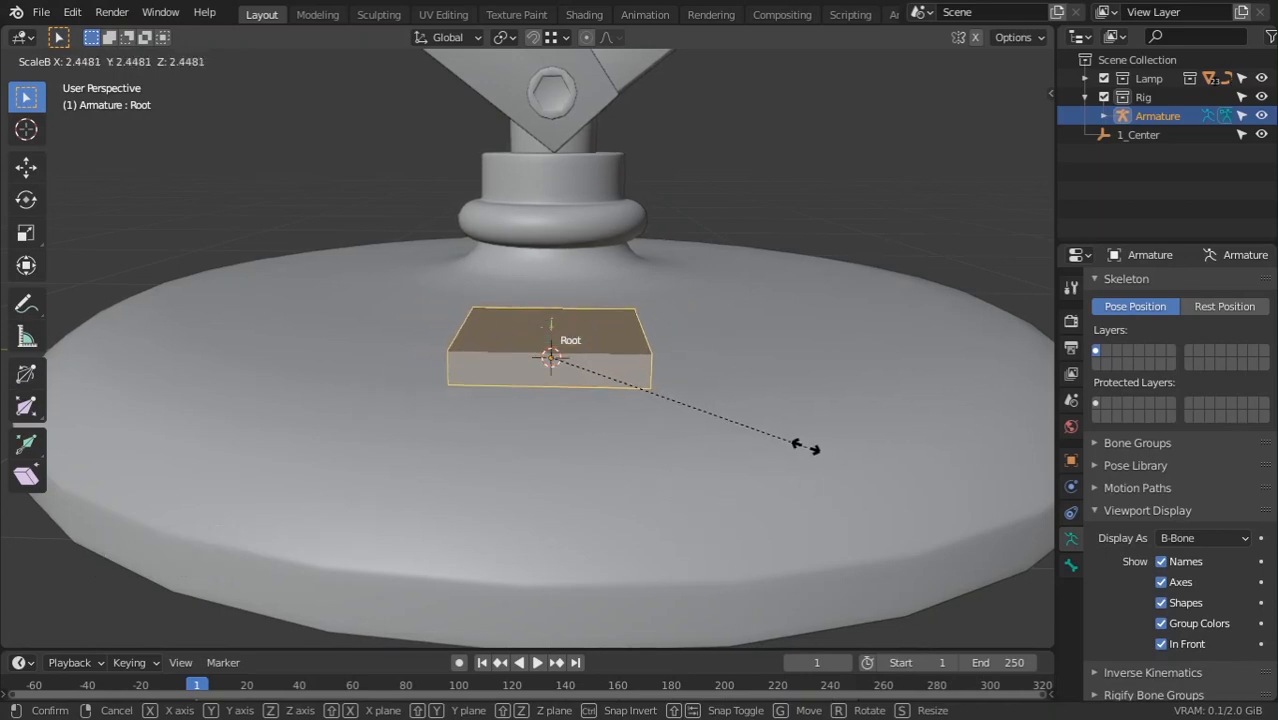
left_click(803, 443)
Switch the Rig armature back to Object Mode
scroll(797, 409, "down", 3)
key("Tab")
middle_click_drag(750, 465, 648, 438)
left_click(689, 503)
middle_click_drag(690, 503, 653, 542)
Check the base from front and right views, then re-enter Edit Mode with bones deselected
key("KP_1")
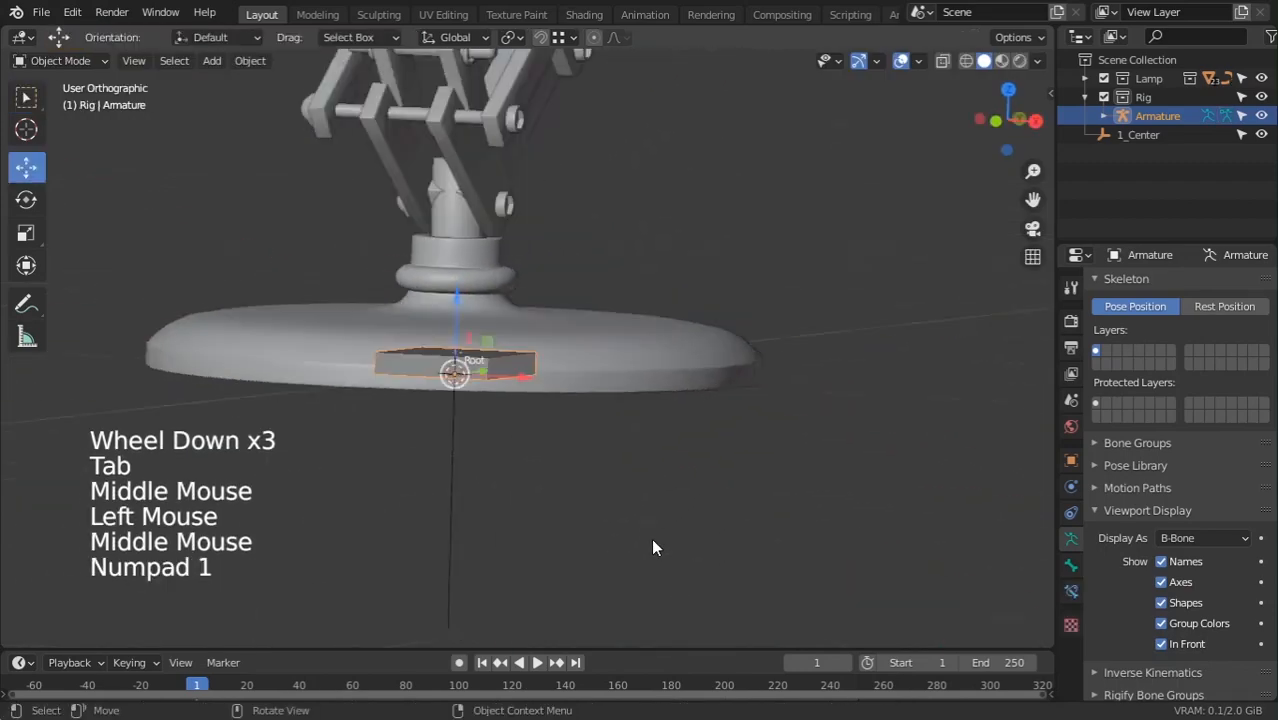
key("KP_1")
key("KP_1")
key("KP_3")
key("KP_1")
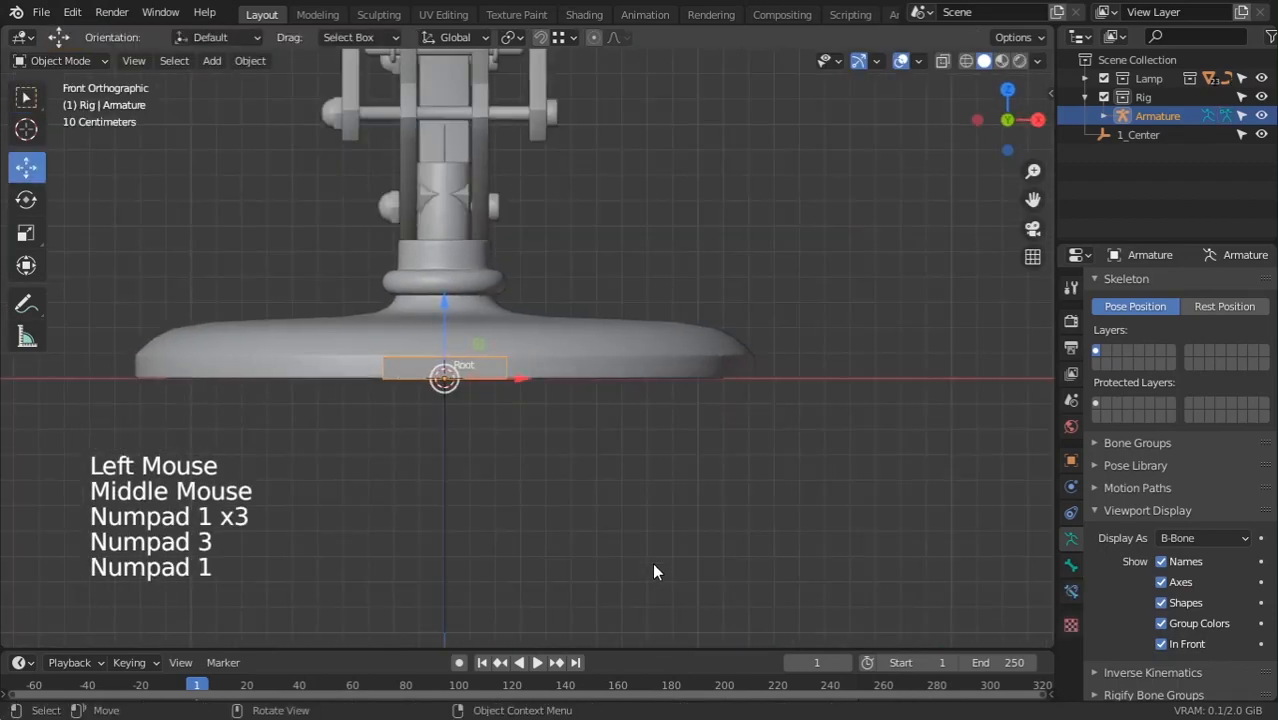
key("KP_3")
scroll(639, 565, "up", 4)
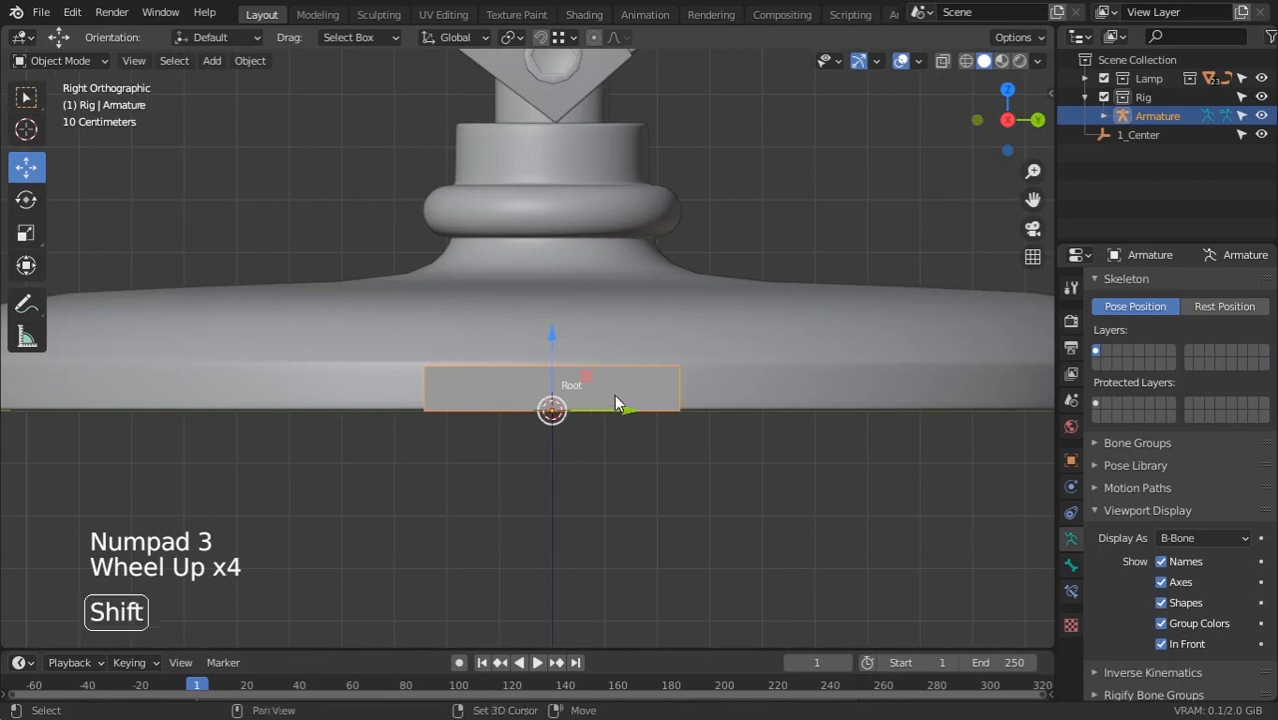
middle_click_drag(615, 398, 677, 437, "shift")
scroll(677, 435, "down", 3)
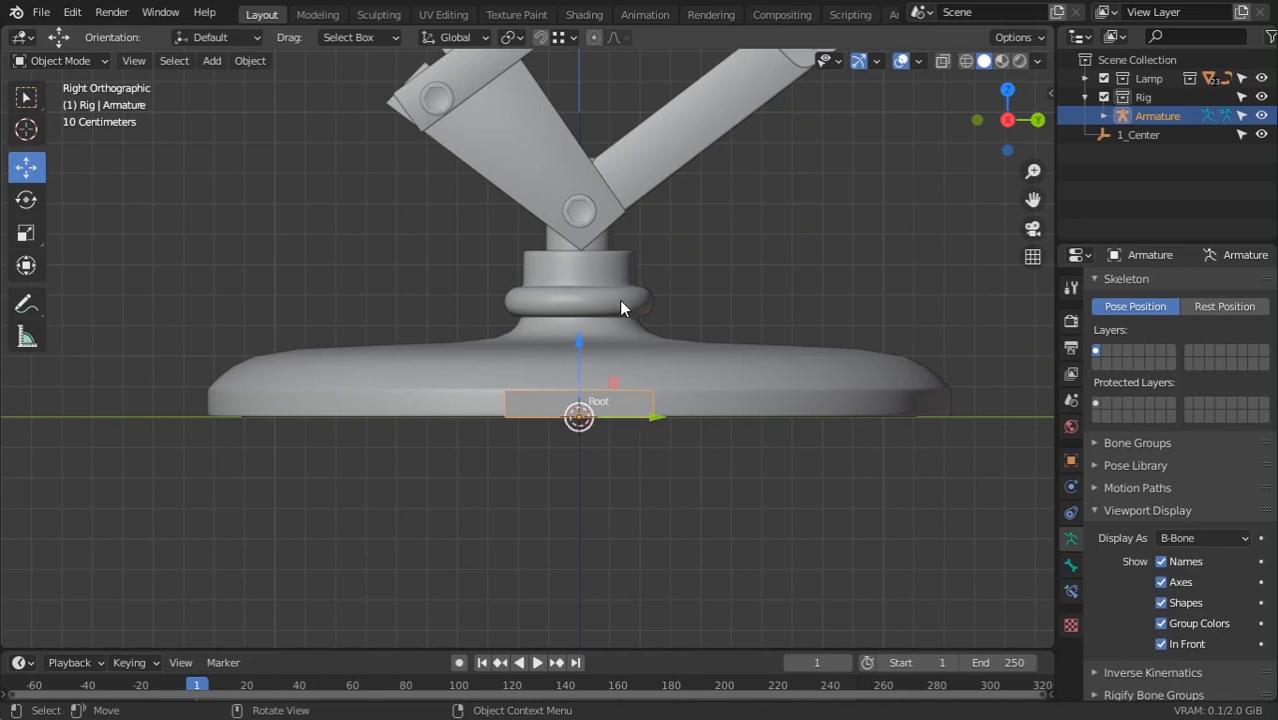
scroll(474, 436, "up", 2)
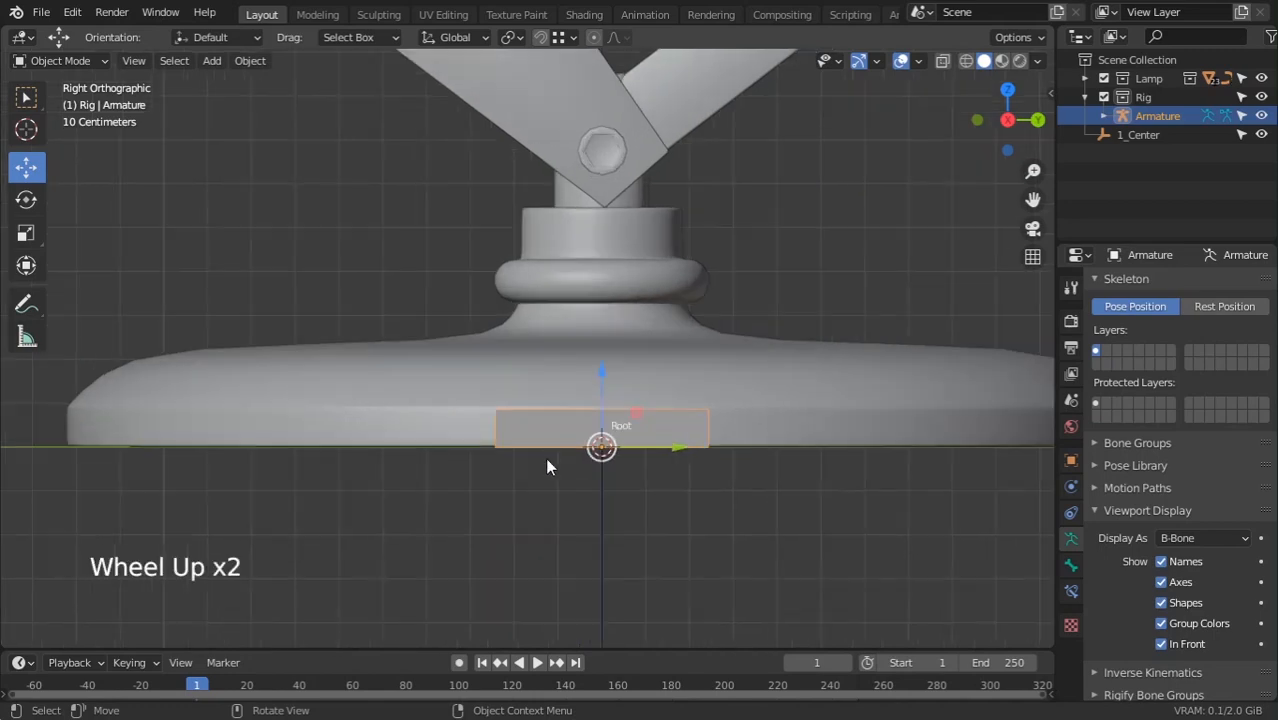
key("Tab")
left_click(537, 452)
In wireframe, extrude a new Root.001 bone from Root and clear its parent
key("z")
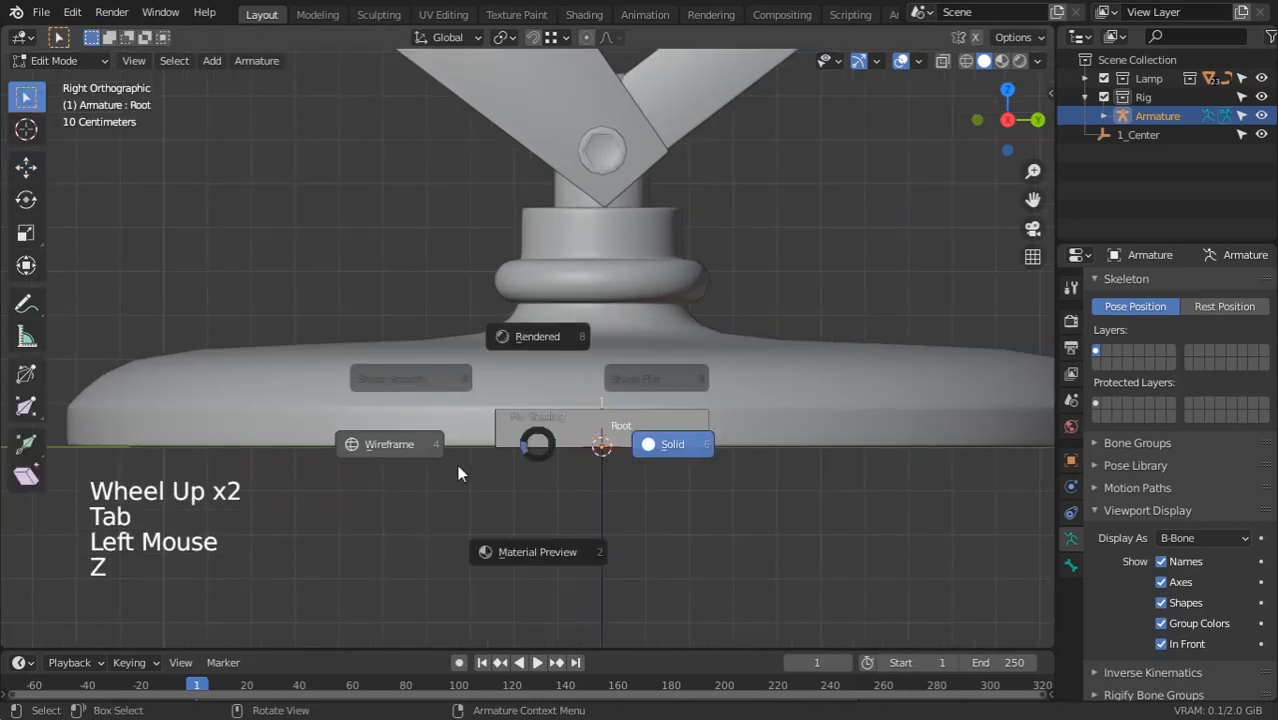
left_click(360, 455)
key("e")
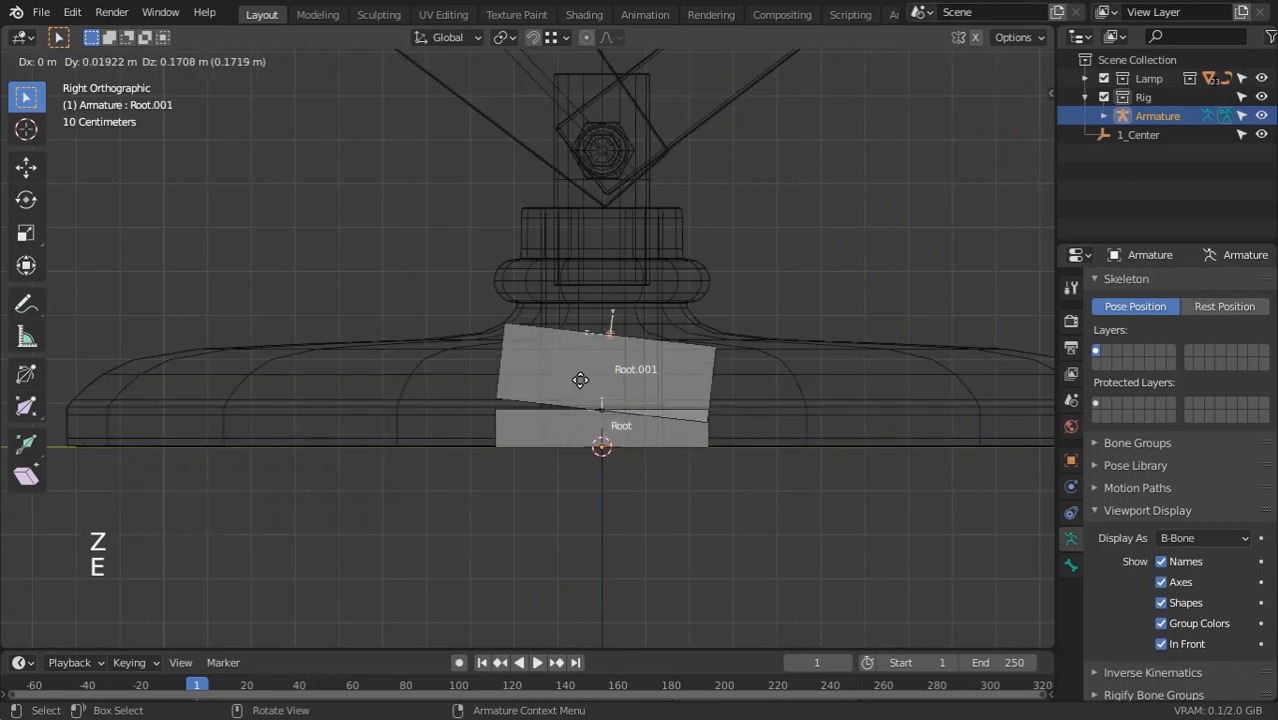
left_click(627, 390)
left_click(625, 389)
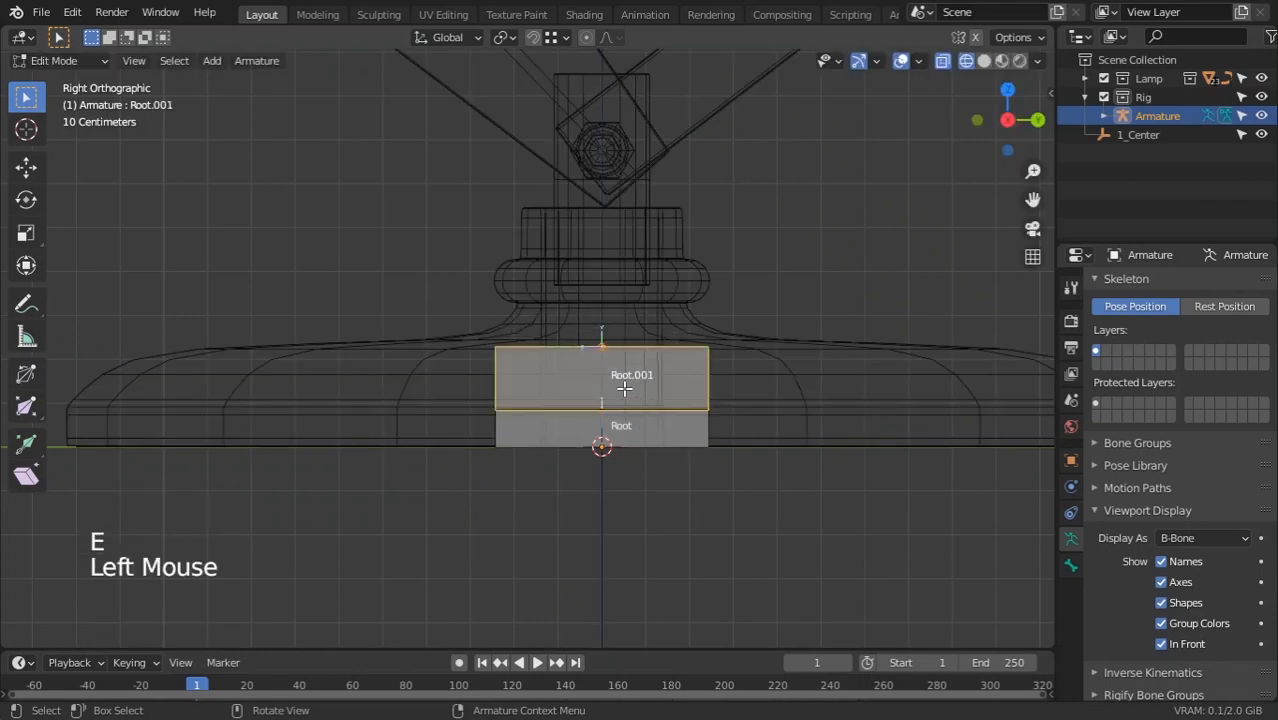
key("p")
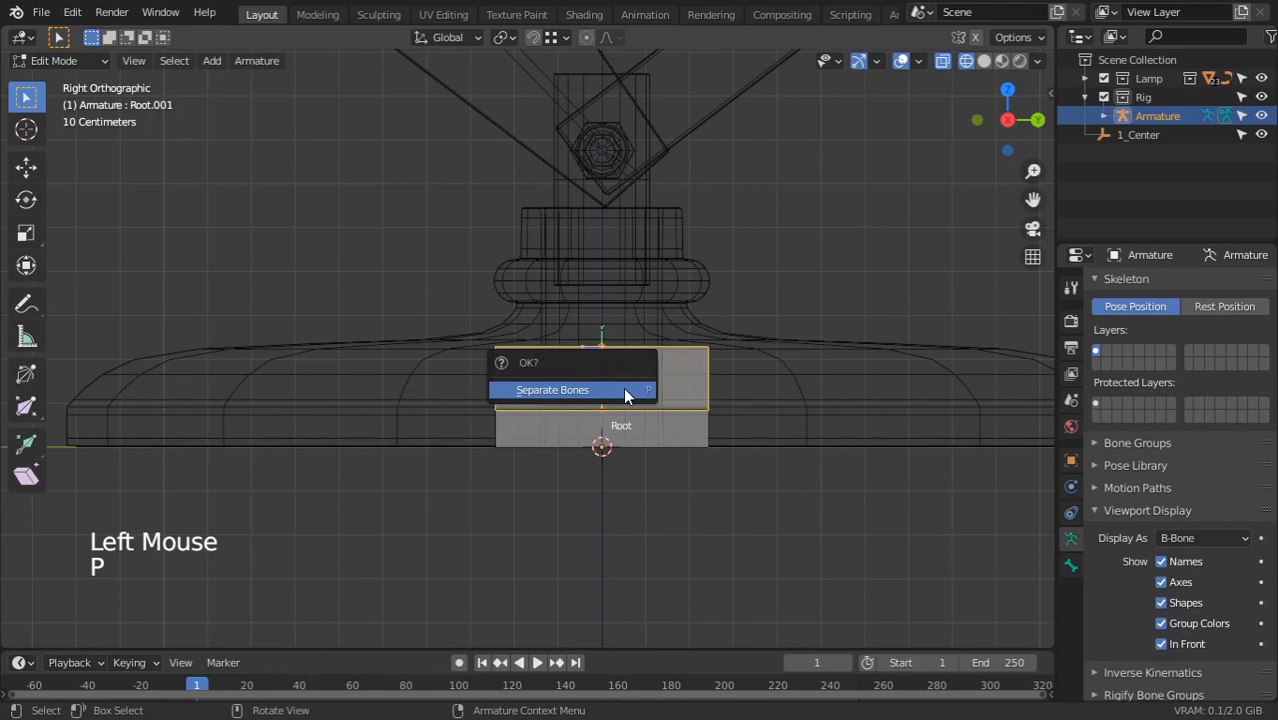
key("alt+p")
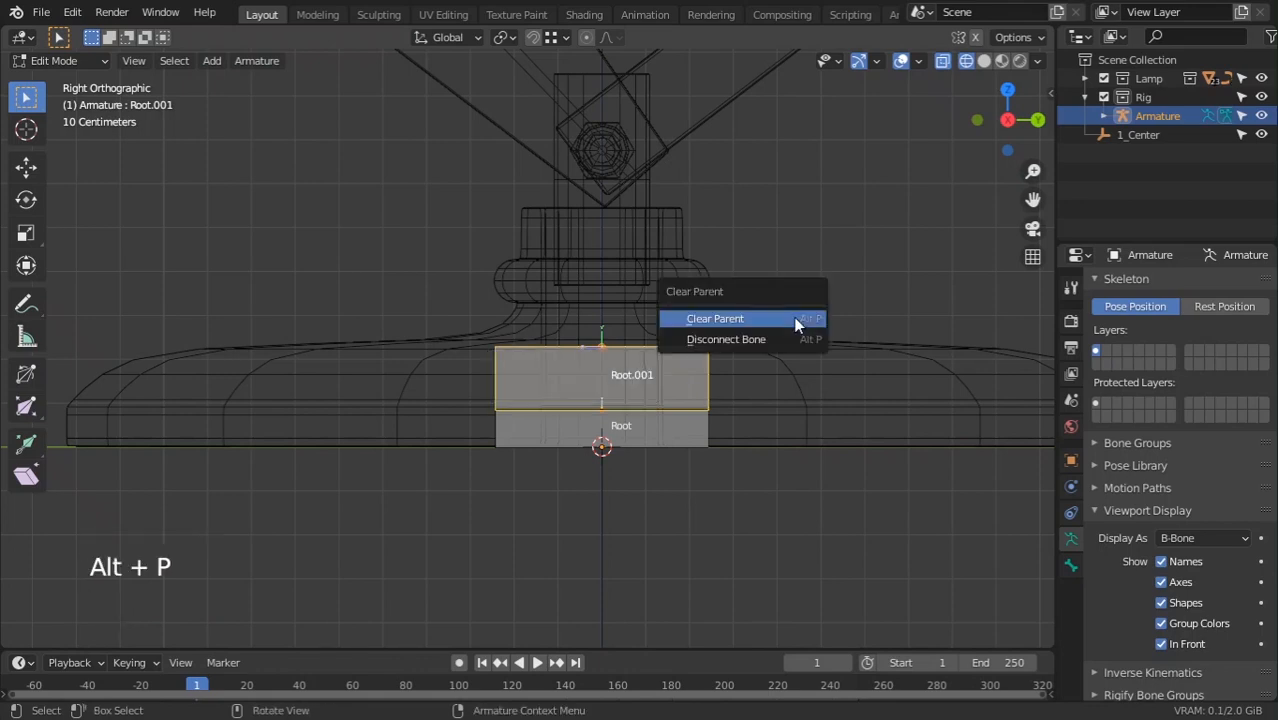
left_click(715, 318)
Widen Root.001's B-Bone shape and flatten it along the Z axis
key("g")
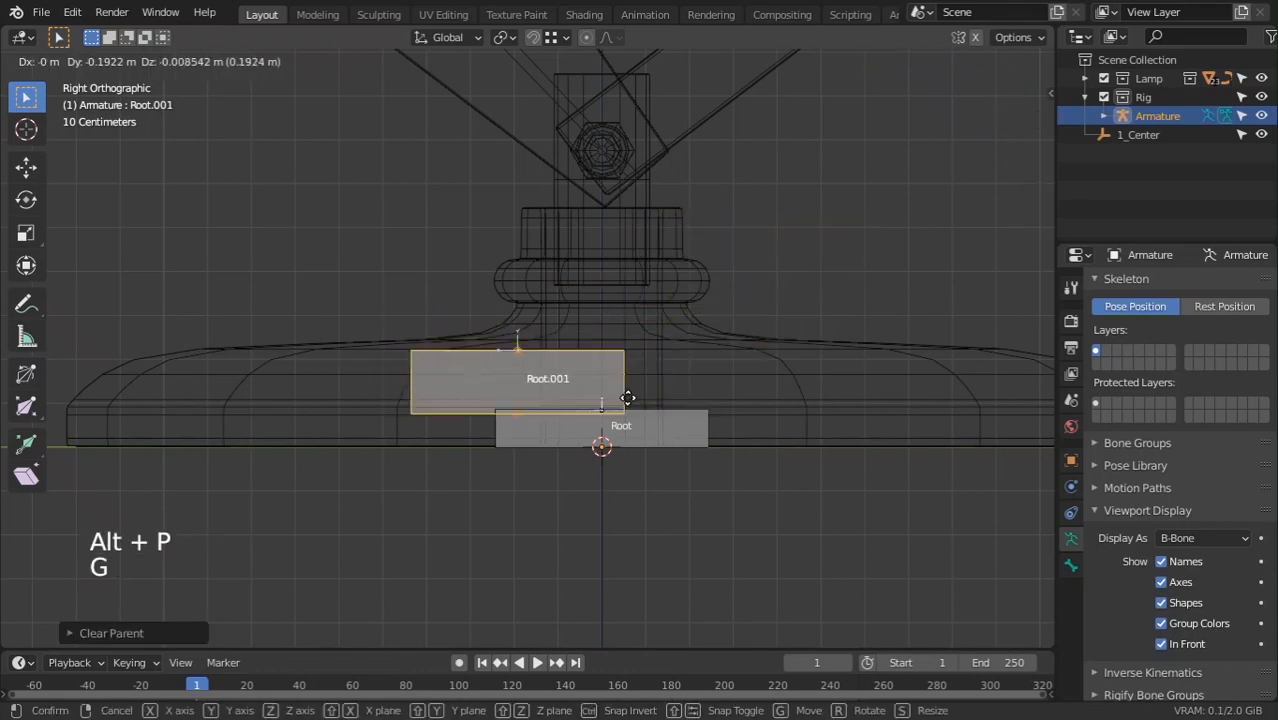
right_click(628, 402)
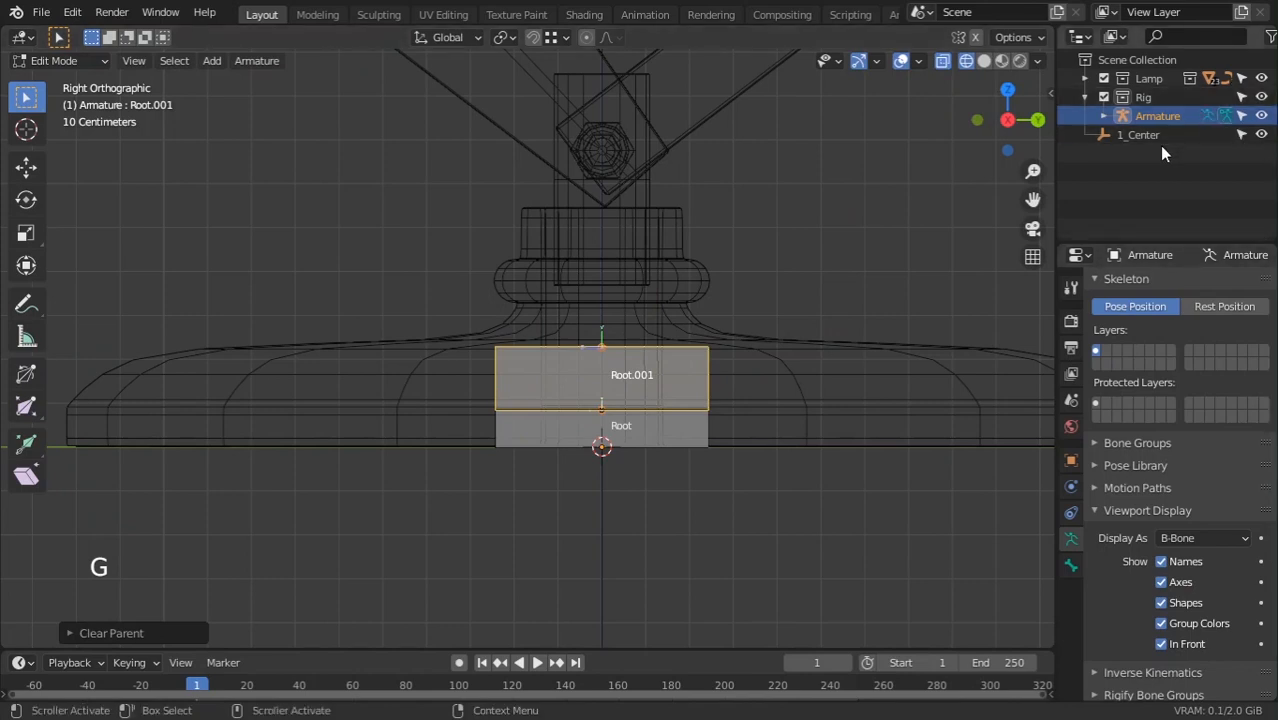
key("g")
right_click(750, 426)
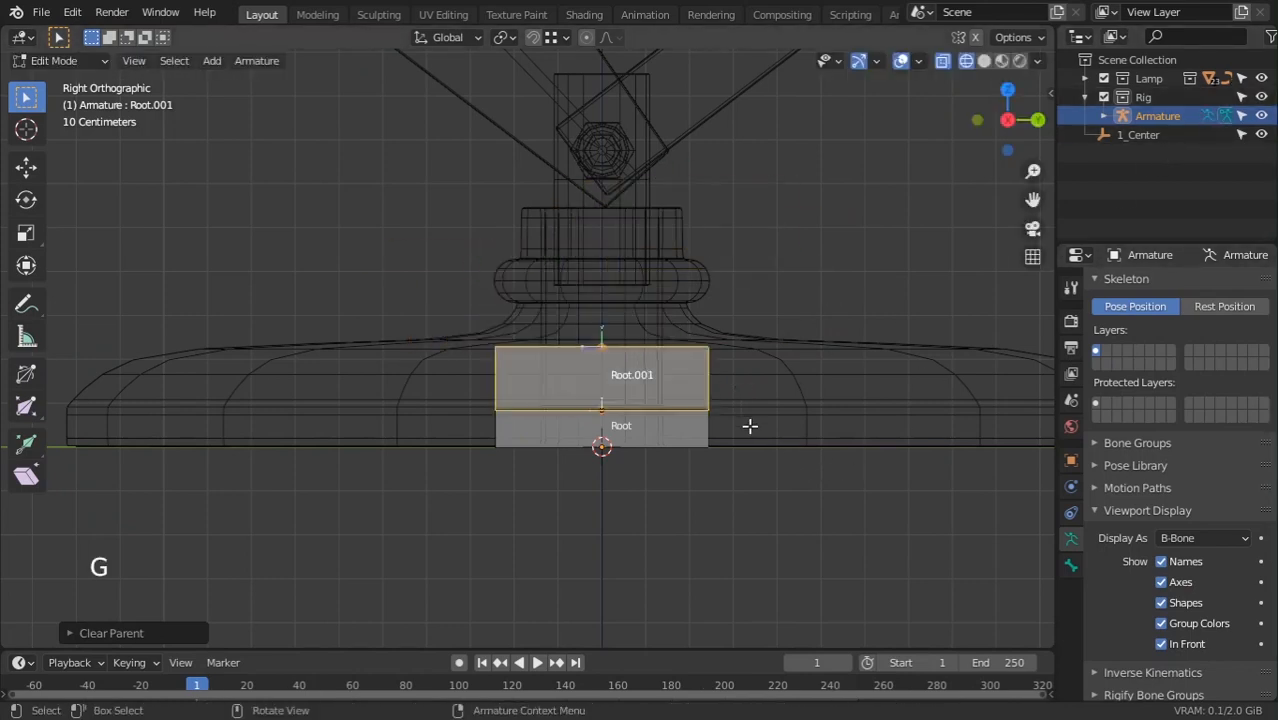
key("g")
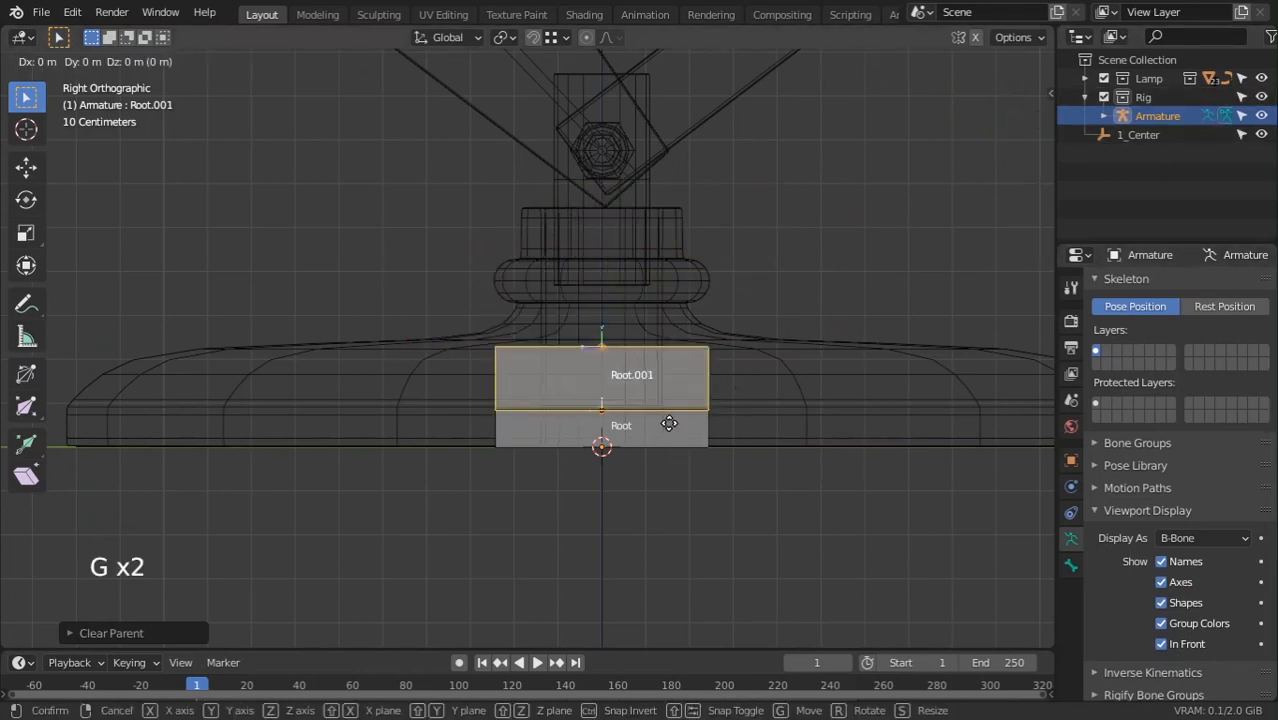
right_click(669, 424)
key("s")
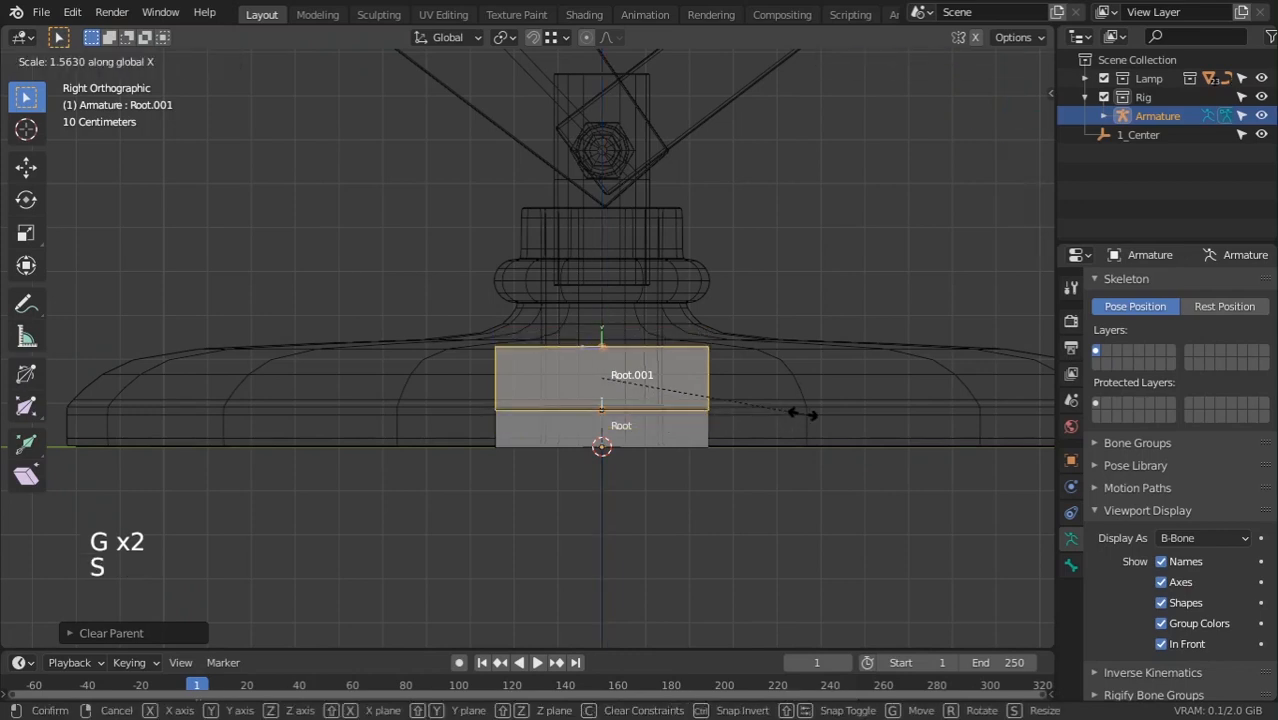
right_click(838, 410)
key("ctrl+alt+s")
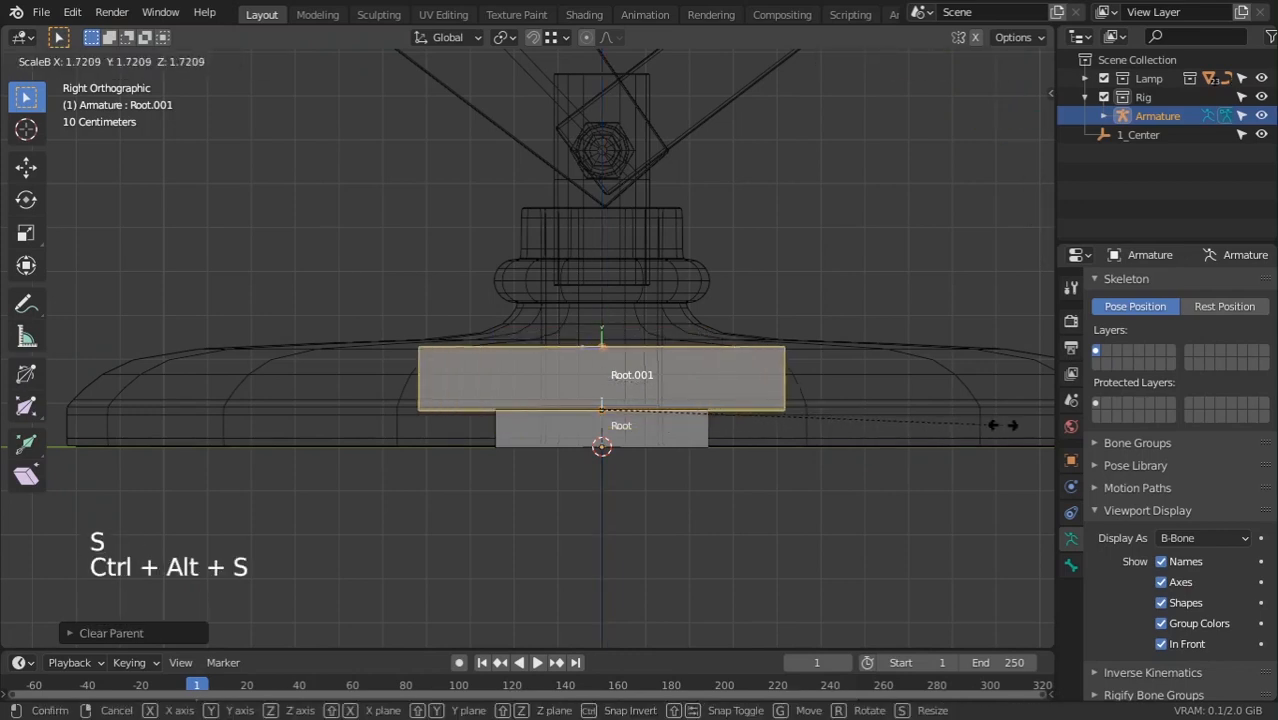
left_click(991, 421)
key("s")
key("z")
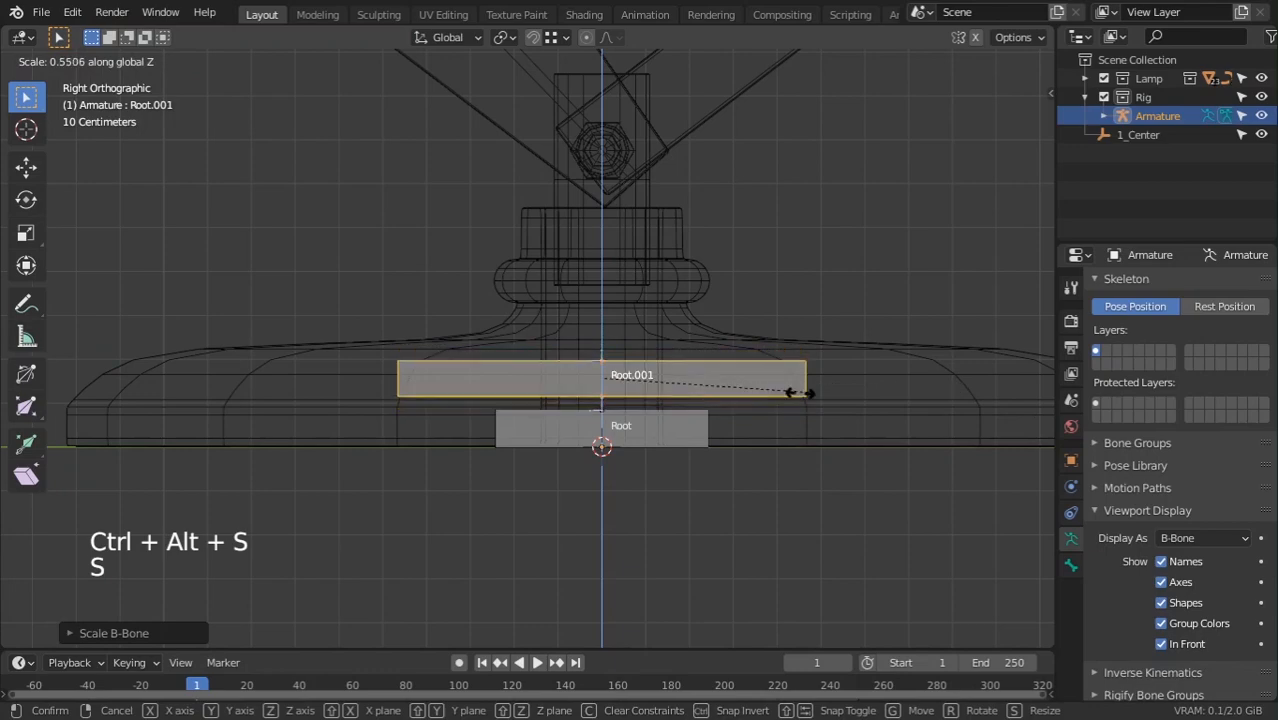
Return to Object Mode in solid shading and reselect the Rig armature
key("Tab")
scroll(689, 388, "down", 1)
left_click(712, 438)
middle_click_drag(712, 438, 424, 456)
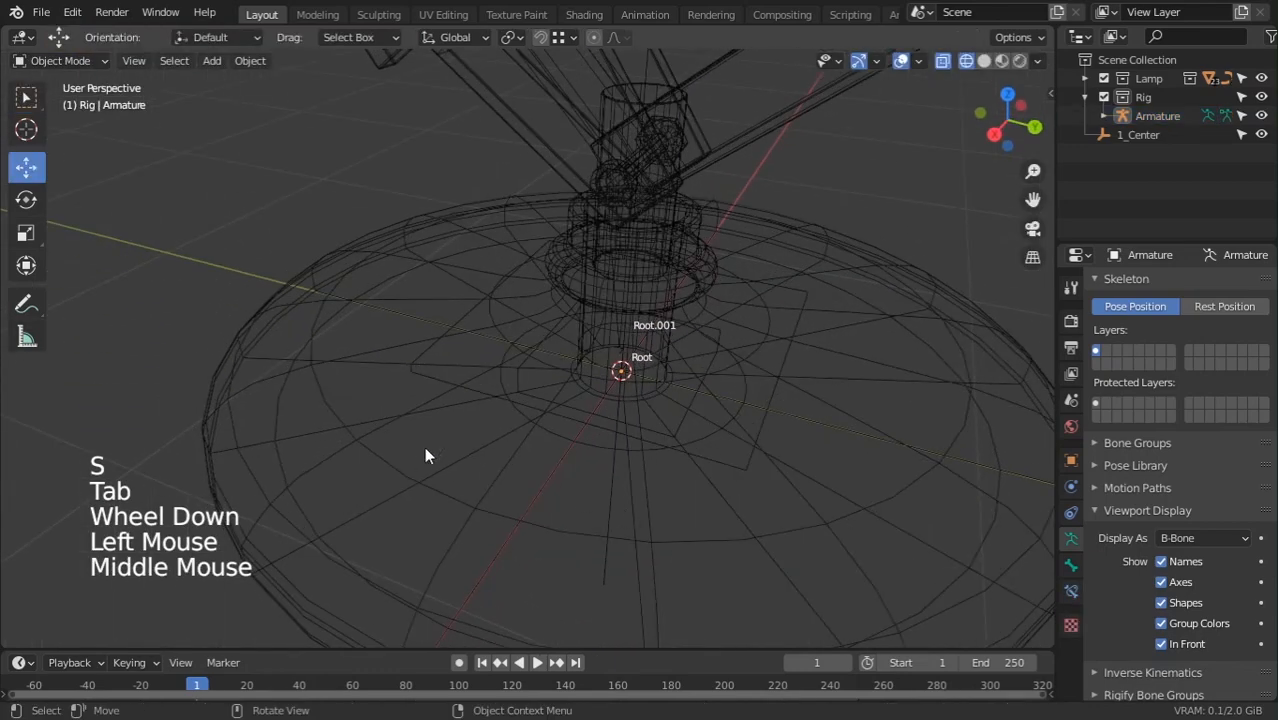
key("z")
scroll(740, 385, "down", 5)
scroll(664, 421, "up", 3)
middle_click_drag(647, 377, 687, 443)
left_click(681, 369)
left_click(678, 367)
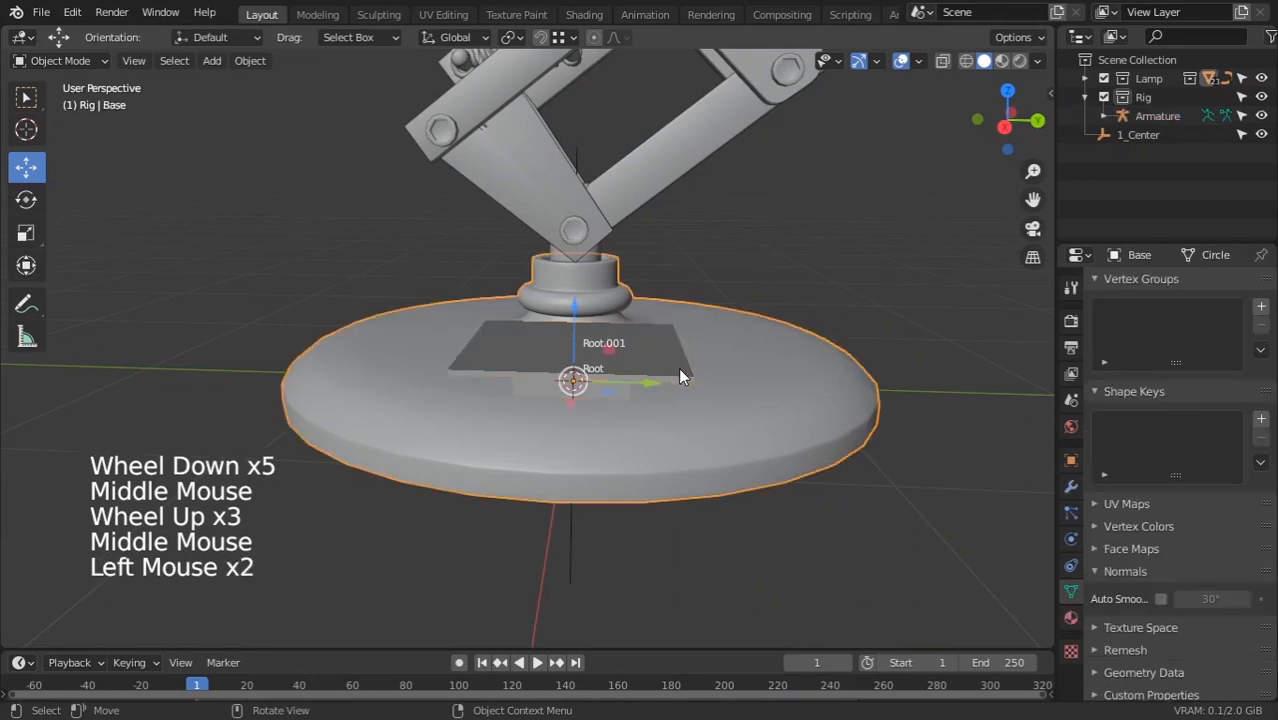
left_click(675, 370)
Select Root.001 under the lamp base and rename it to 'Base'
key("Tab")
left_click(612, 347)
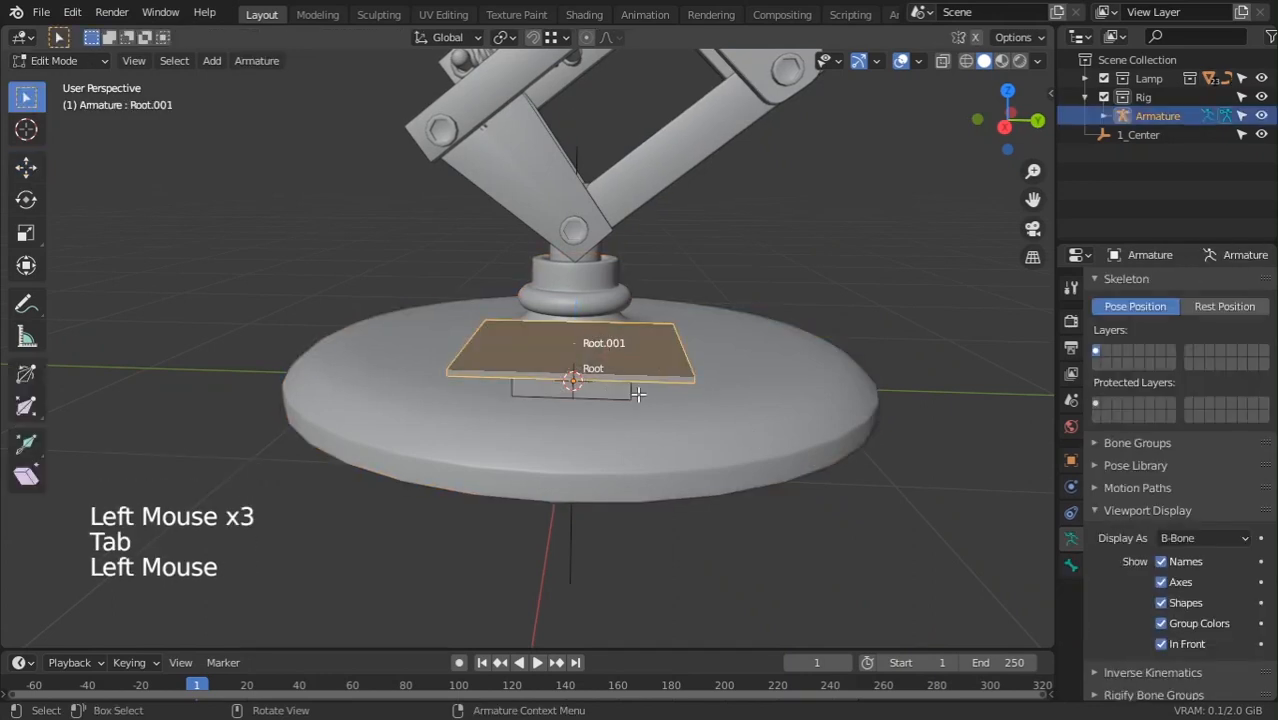
scroll(638, 395, "down", 1)
middle_click_drag(638, 395, 600, 440)
left_click(613, 376)
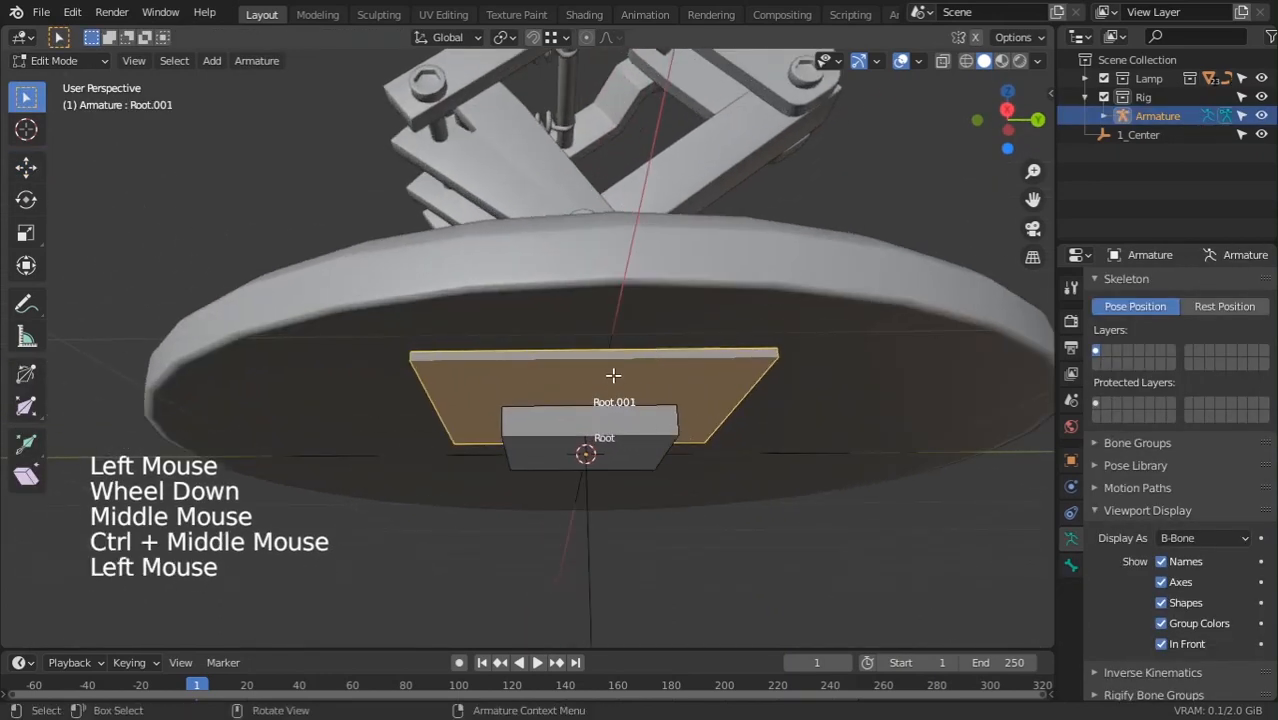
key("F2")
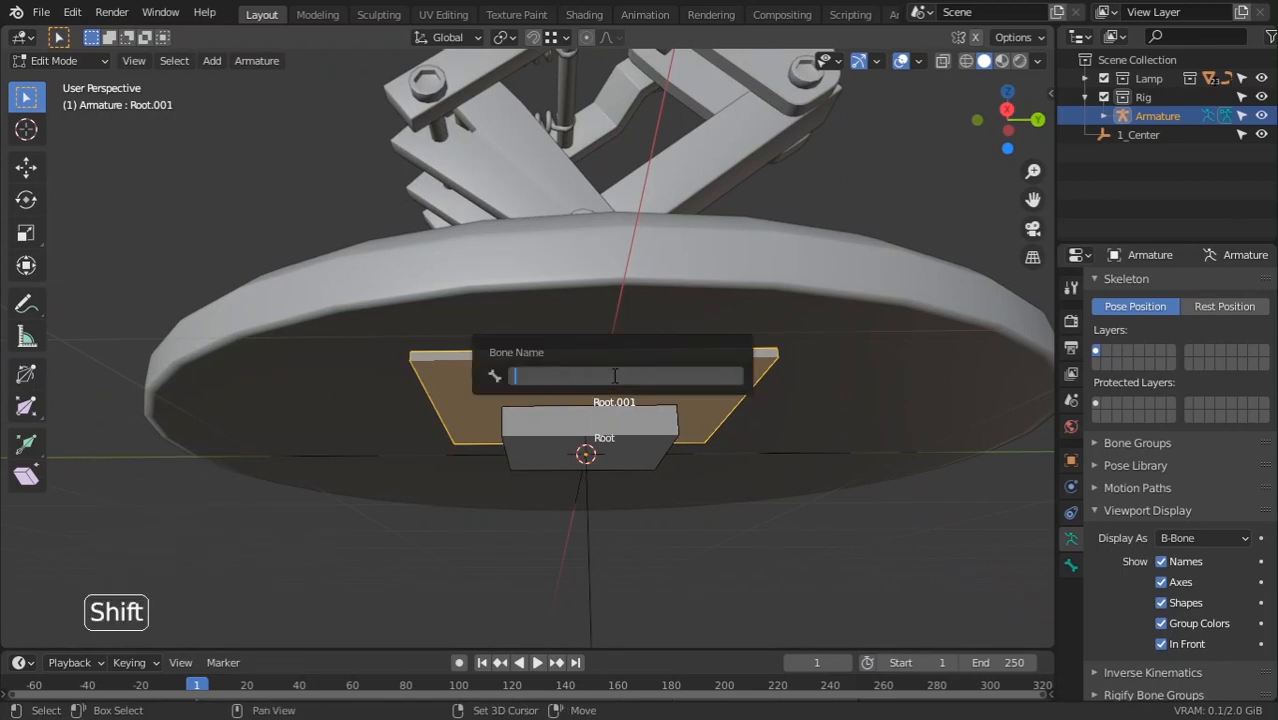
type("Bass")
key("BackSpace")
type("e")
key("Return")
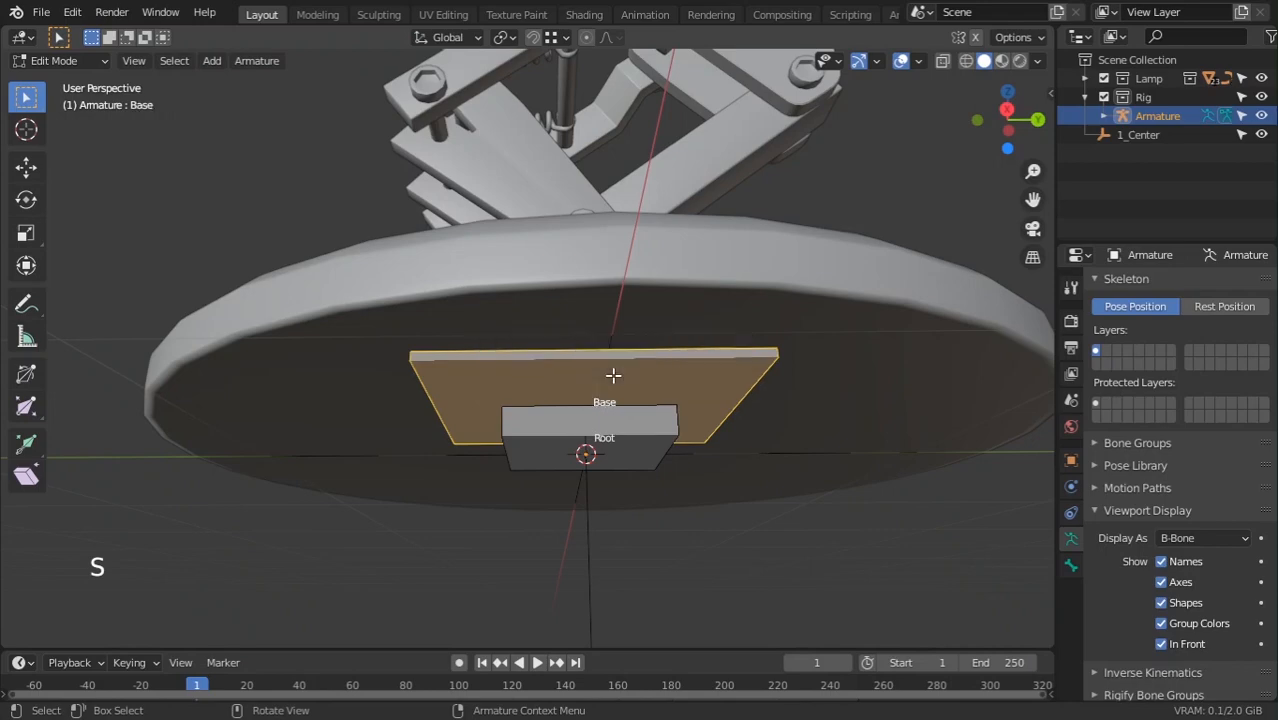
scroll(492, 352, "down", 6)
key("Tab")
View the lamp from the right side and deselect the armature's Base bone
scroll(519, 456, "down", 4)
middle_click_drag(494, 395, 555, 481)
key("KP_1")
key("KP_3")
scroll(519, 456, "up", 3)
scroll(520, 462, "up", 4)
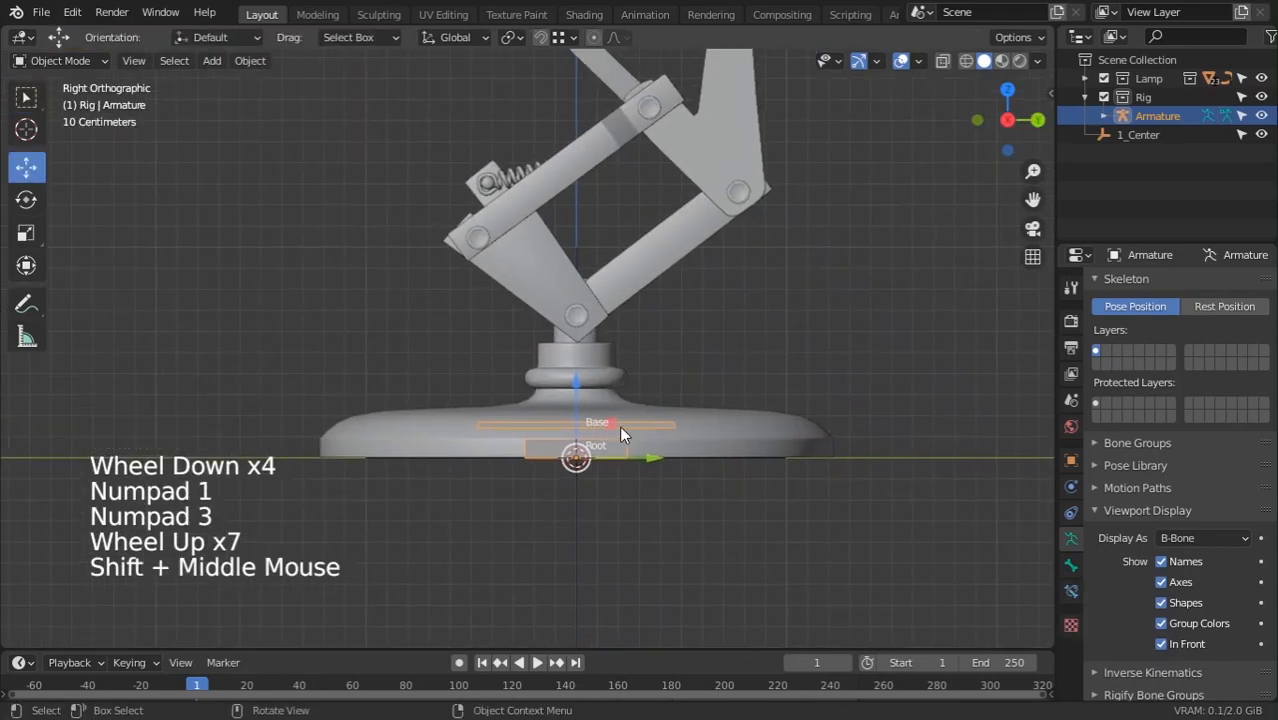
scroll(643, 433, "up", 3)
key("Tab")
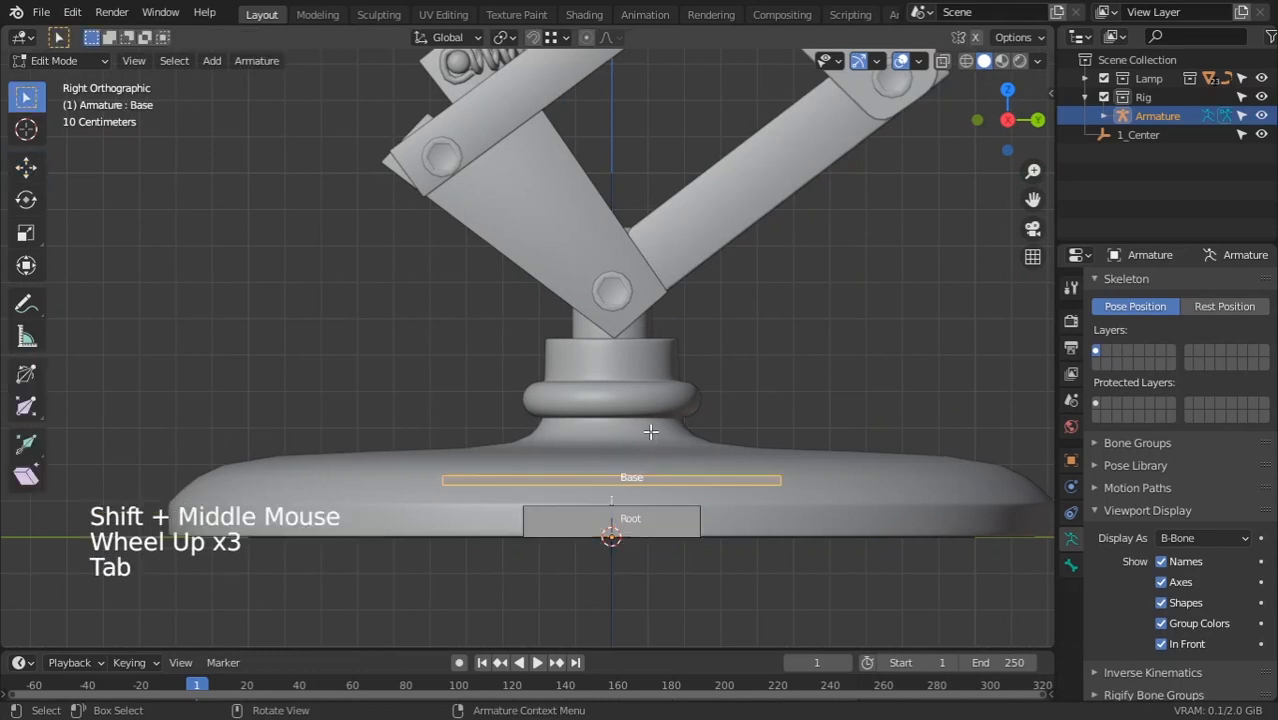
left_click(620, 460)
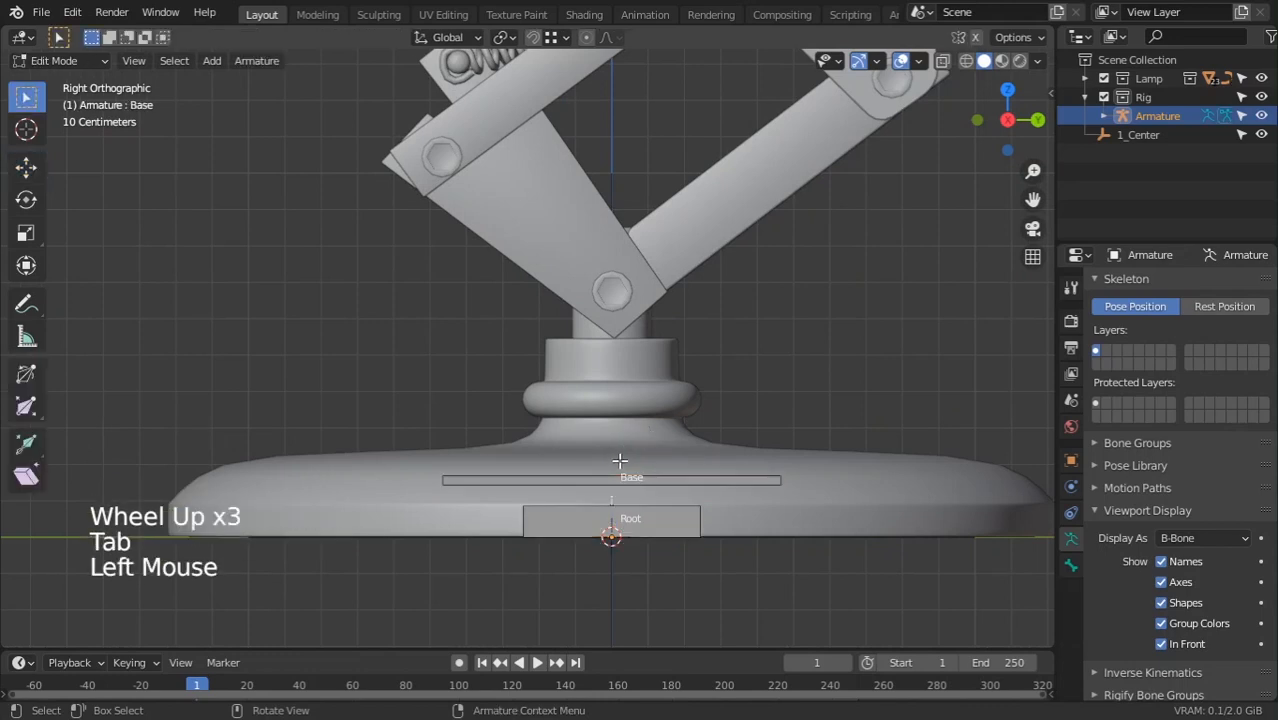
middle_click_drag(627, 494, 628, 544, "shift")
left_click(616, 514)
middle_click_drag(648, 499, 636, 479, "shift")
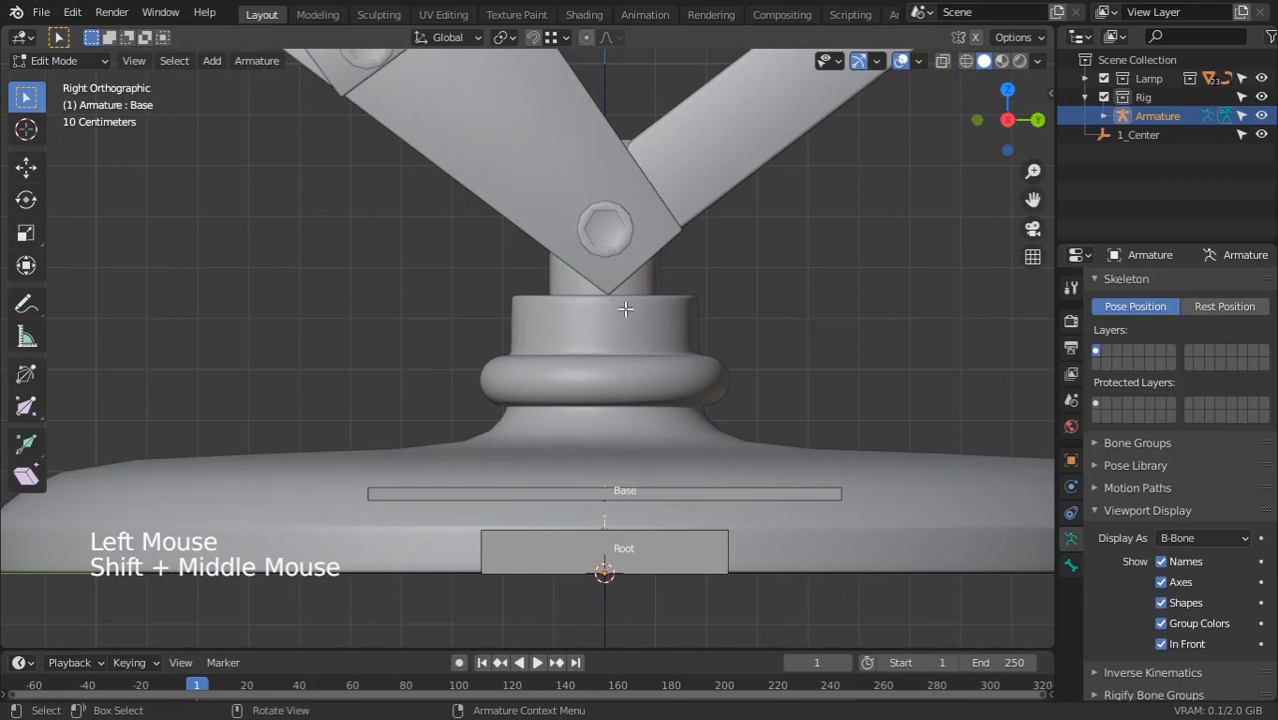
key("Tab")
Select the Base Rot mesh and box-select all its cylinder vertices in wireframe
left_click(652, 288)
middle_click_drag(652, 288, 705, 306)
key("Tab")
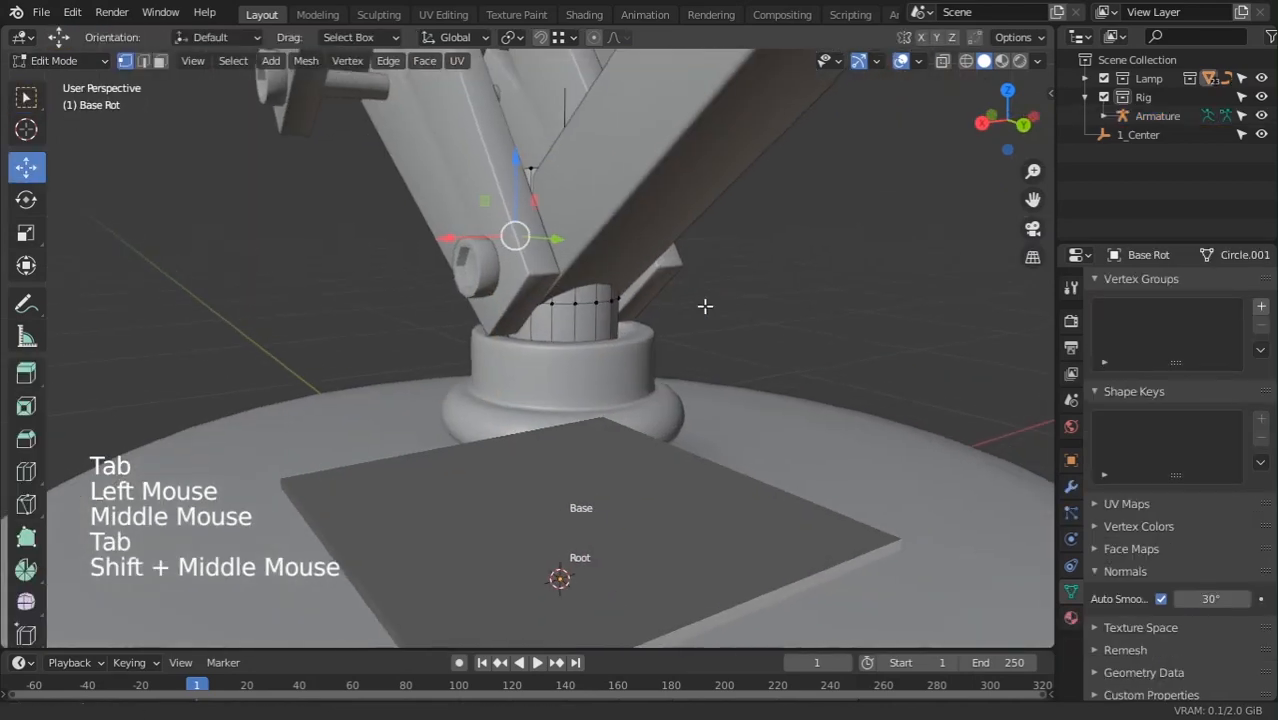
key("z")
mouse_move(392, 373)
left_mouse_down()
mouse_move(653, 479)
mouse_move(708, 487)
left_mouse_up()
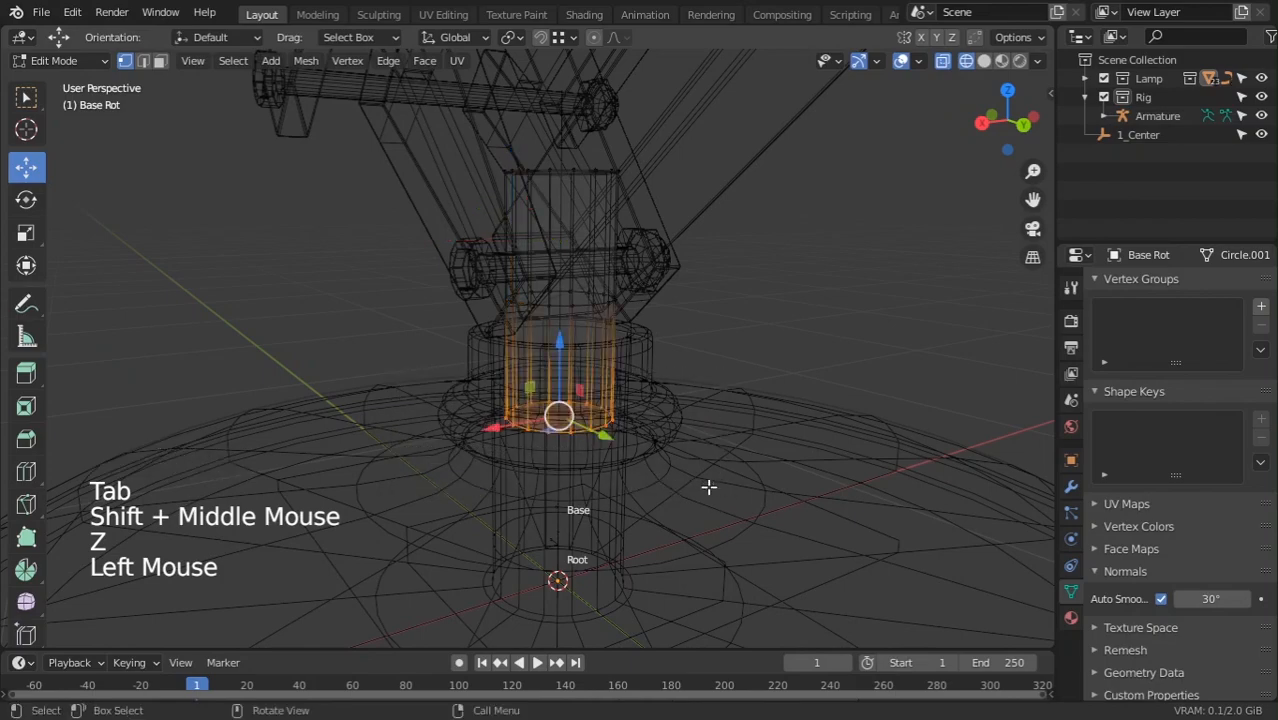
middle_click_drag(708, 487, 576, 449)
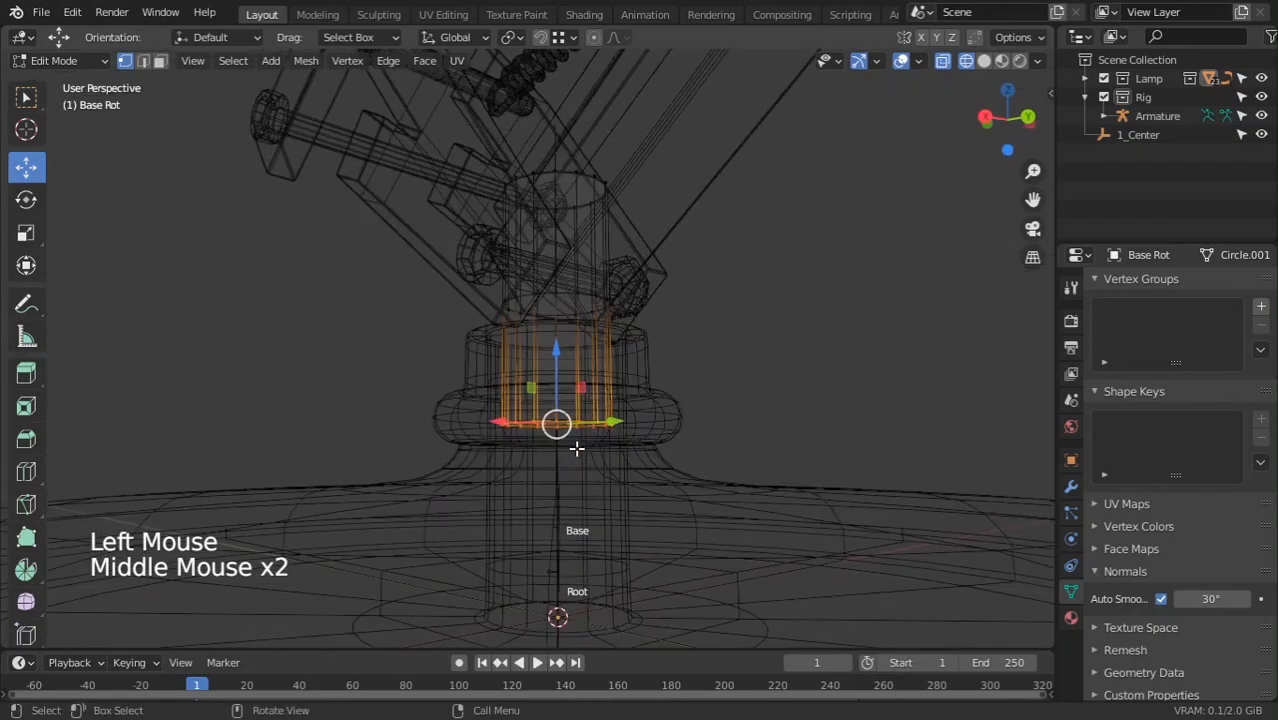
Snap the 3D cursor to the swivel cylinder's bottom centre and leave Edit Mode
key("shift+s")
left_click(578, 352)
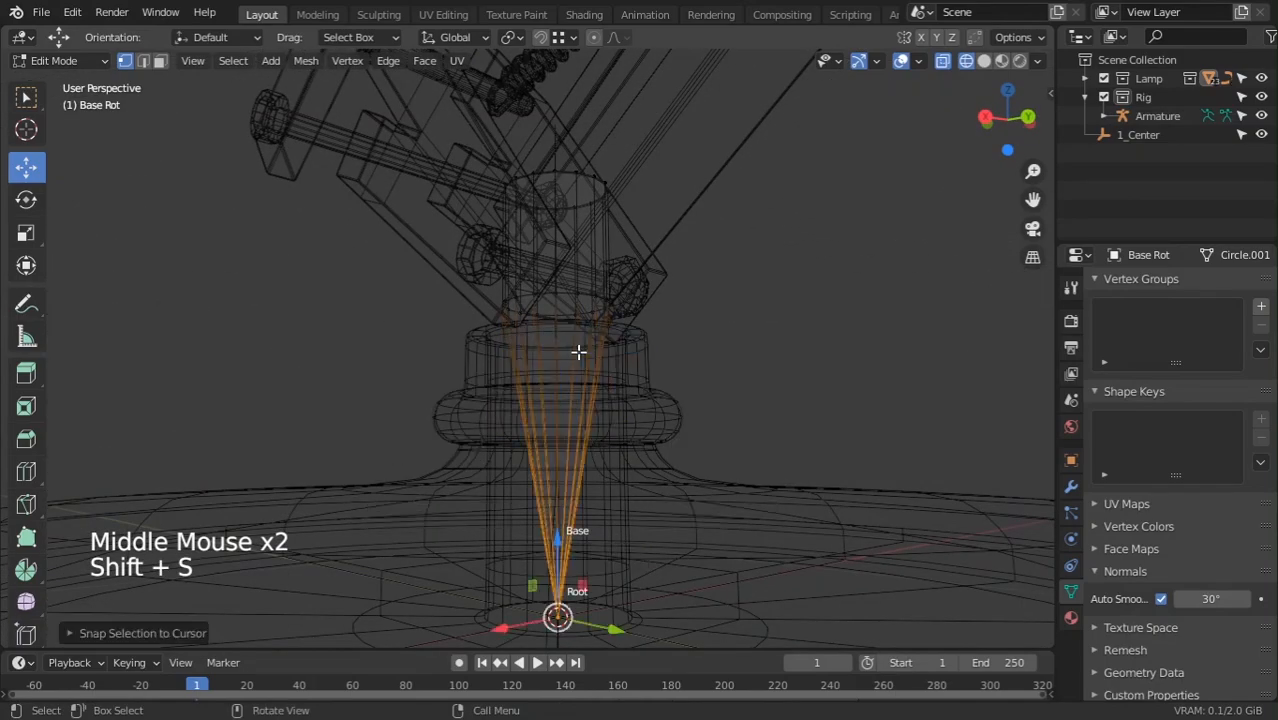
key("ctrl+z")
key("shift+s")
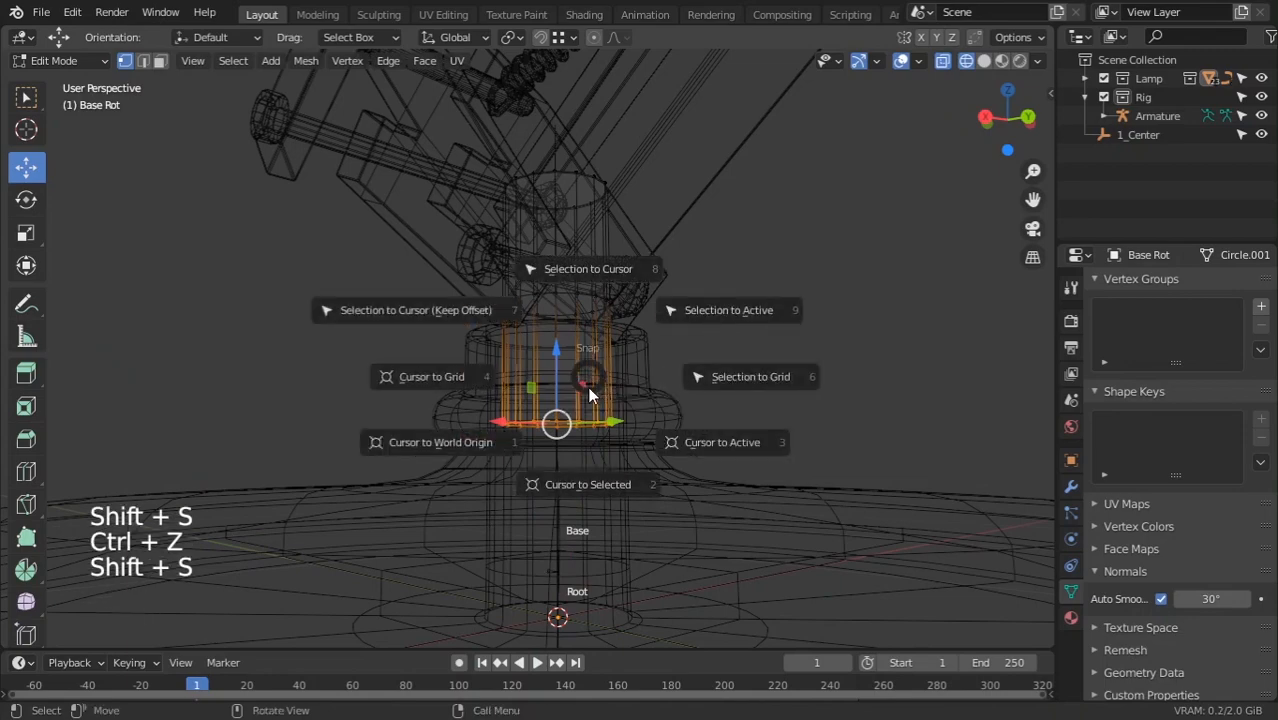
left_click(604, 474)
middle_click_drag(605, 428, 600, 458)
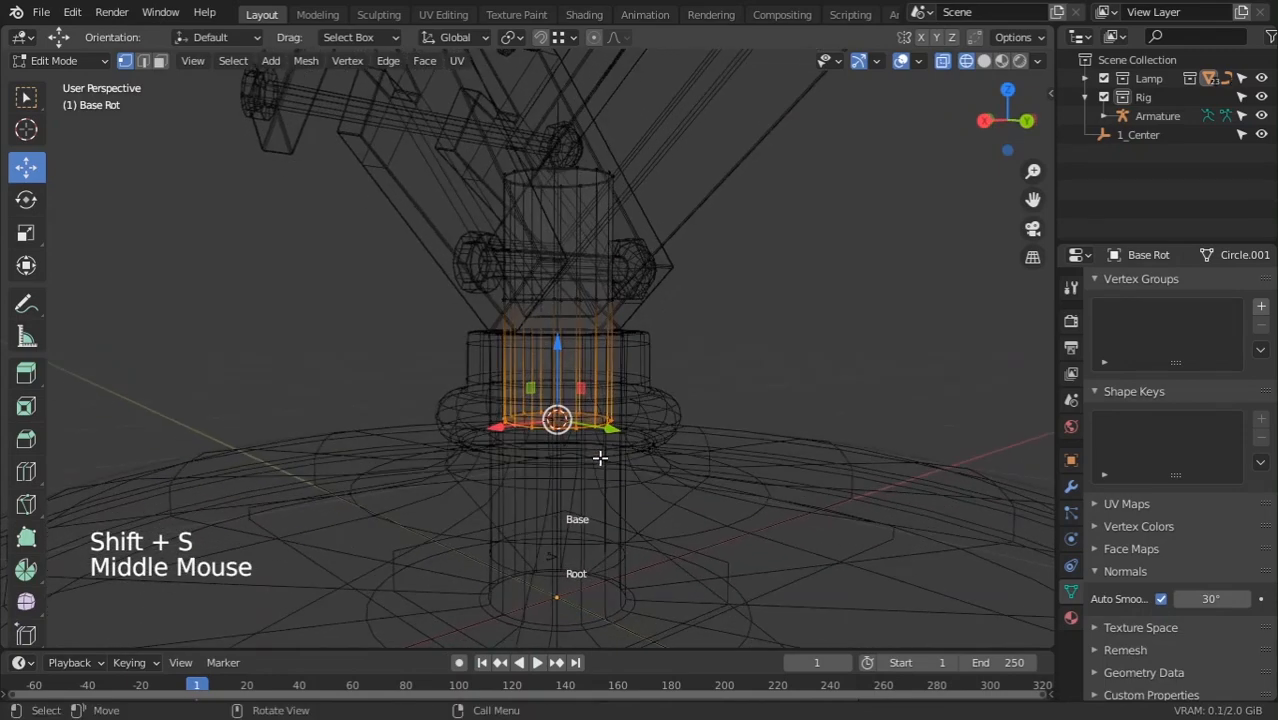
key("shift+s")
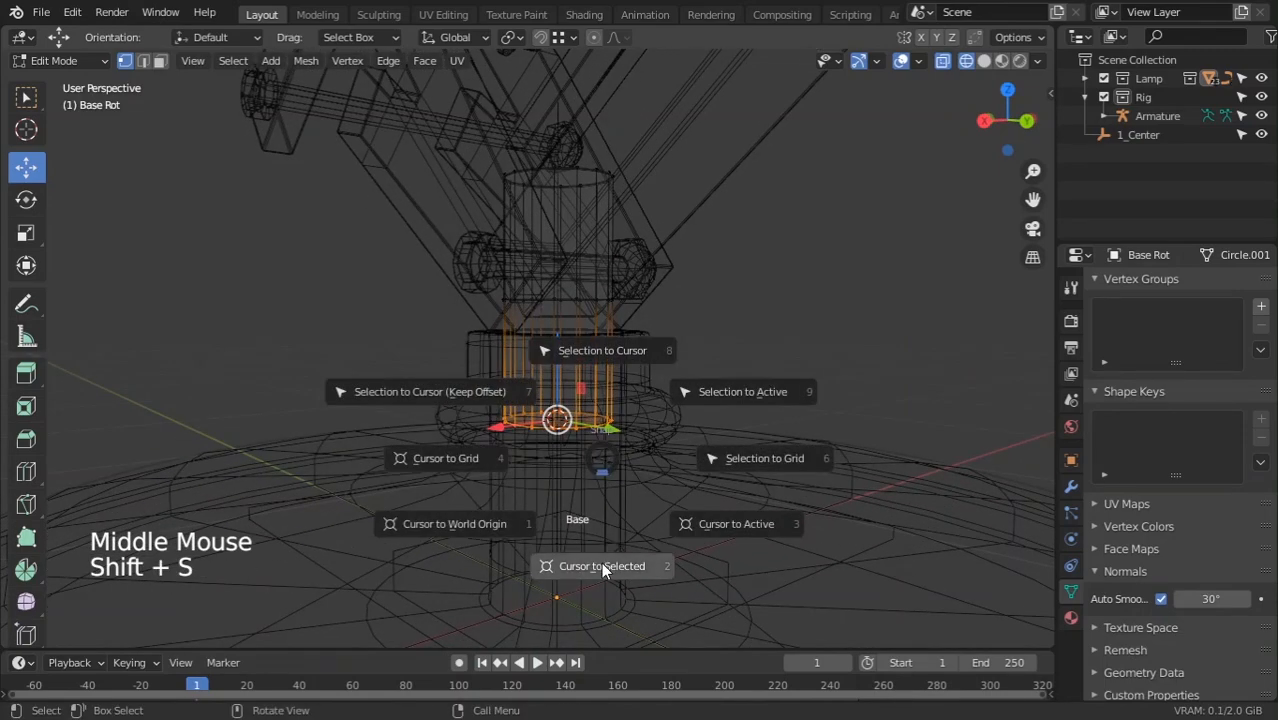
left_click(604, 556)
middle_click_drag(558, 454, 563, 421)
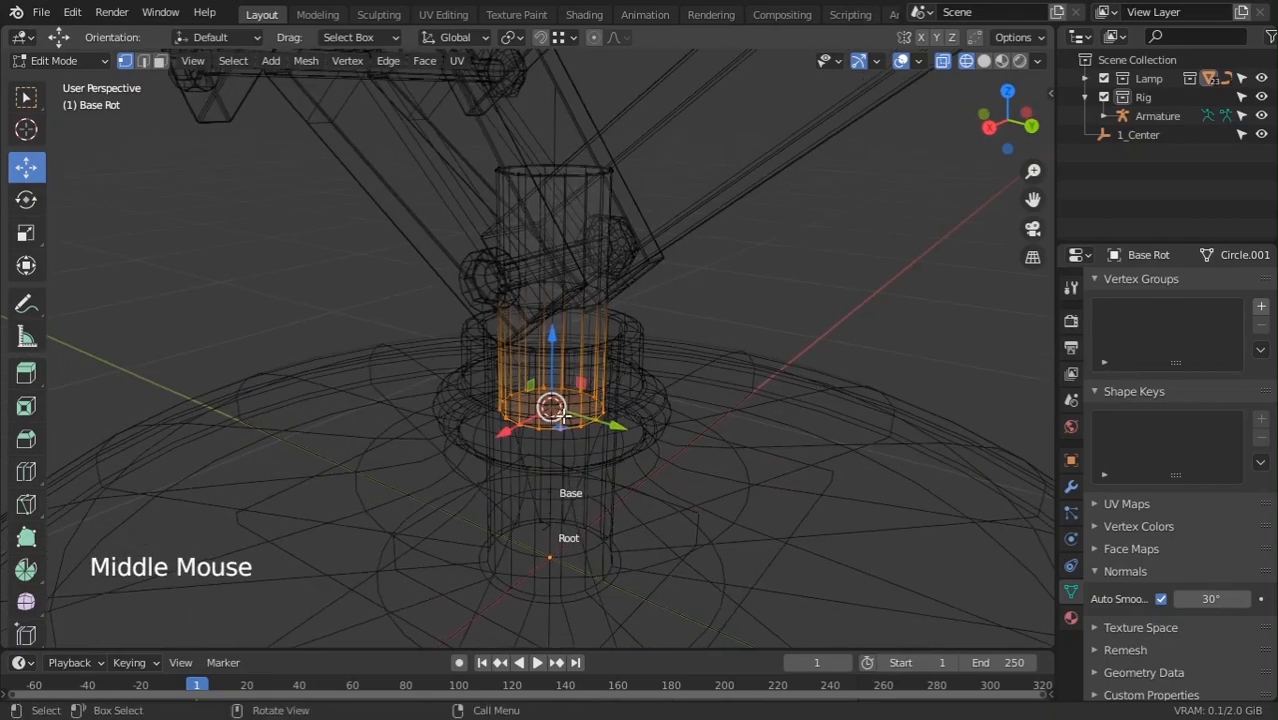
key("Tab")
scroll(560, 448, "down", 2)
key("KP_1")
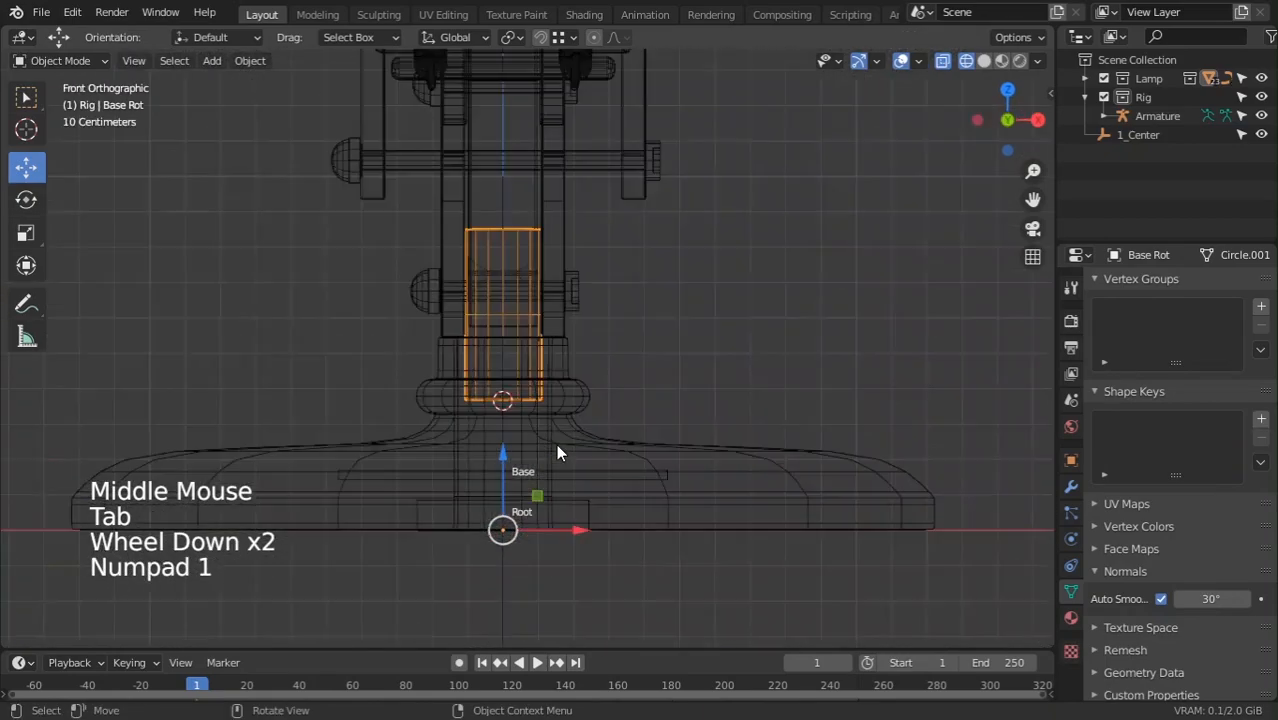
In Right view, add a new bone, Bone, to the Rig armature and raise it vertically from the base
key("KP_3")
key("z")
left_click(457, 522)
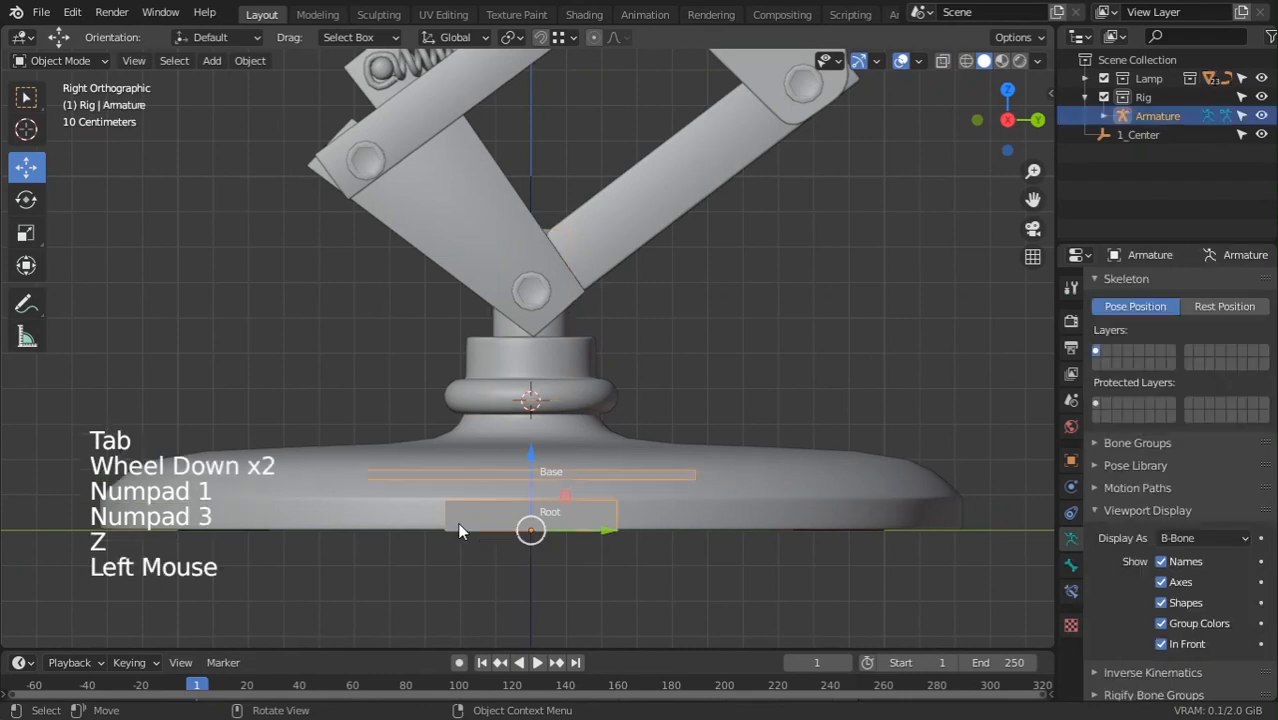
key("Tab")
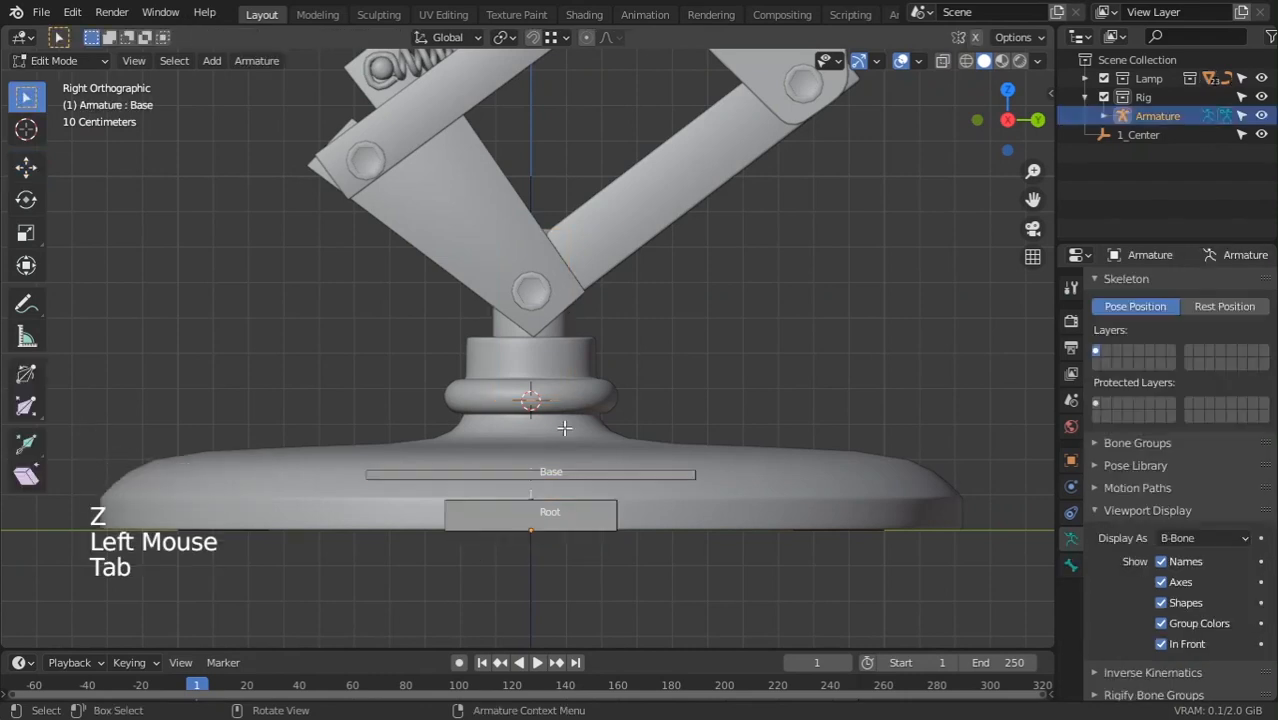
key("shift+a")
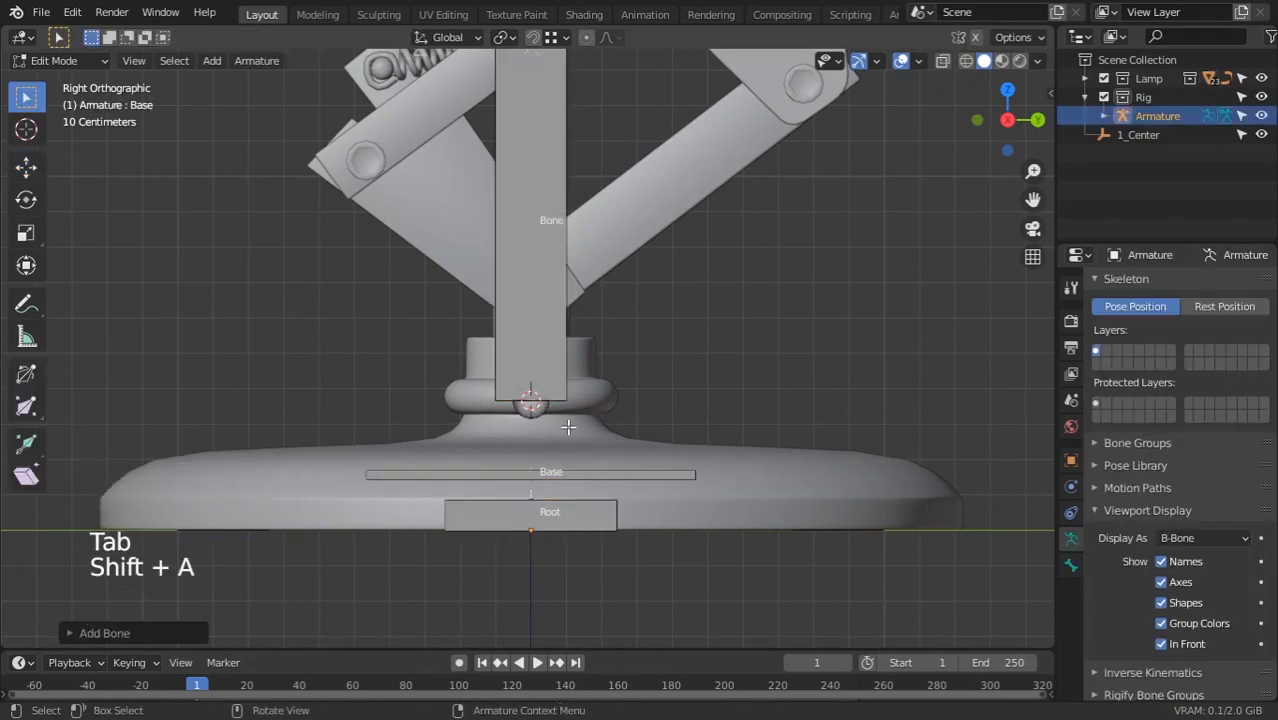
scroll(591, 446, "down", 4)
left_click(522, 170)
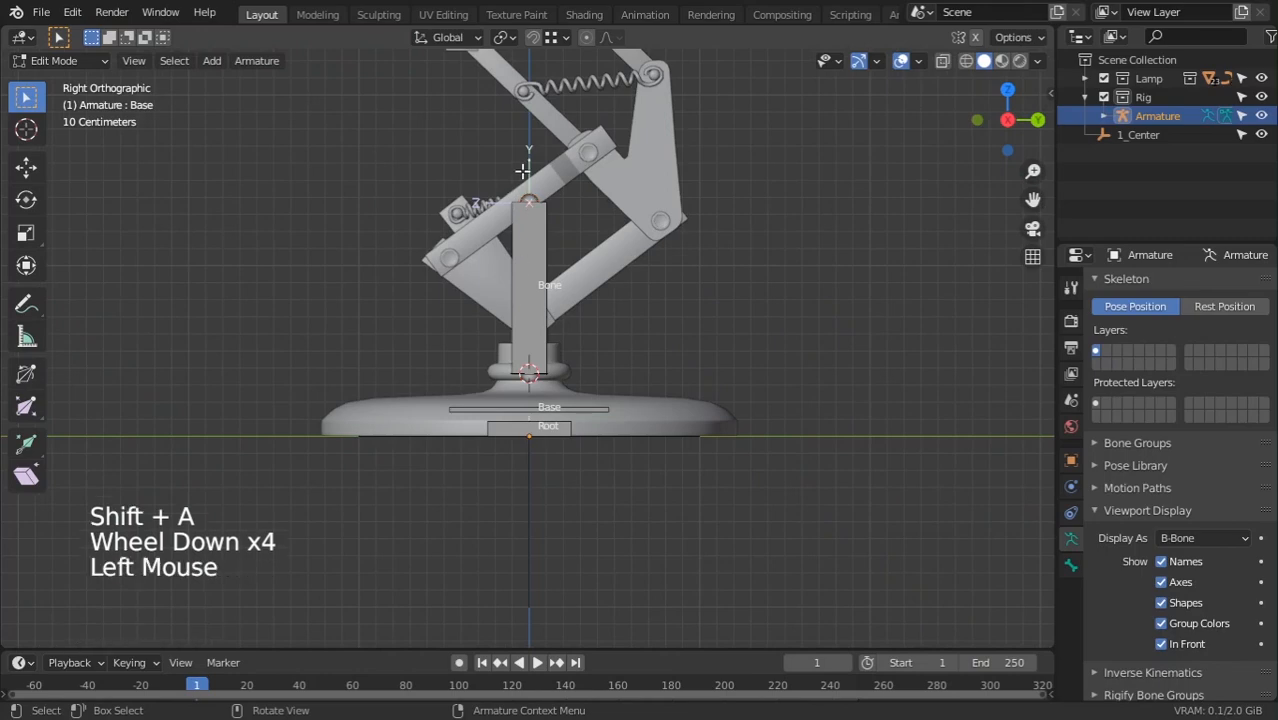
scroll(546, 190, "up", 3)
key("g")
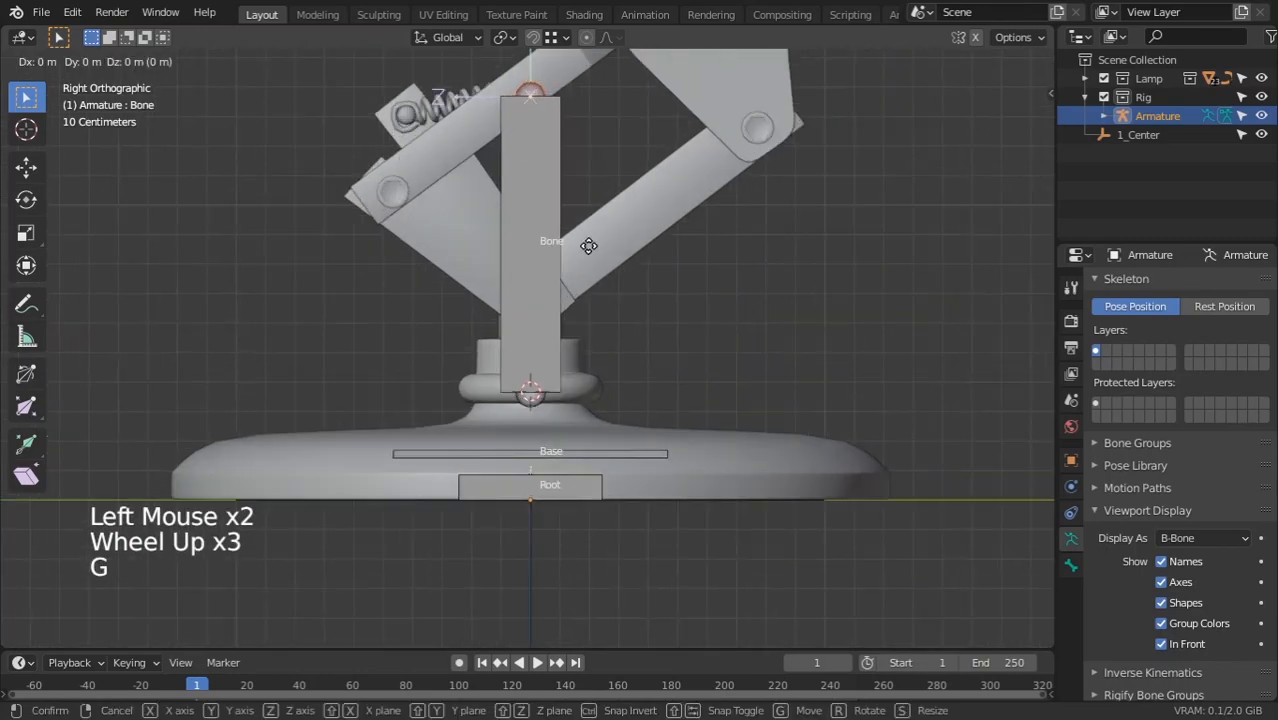
key("z")
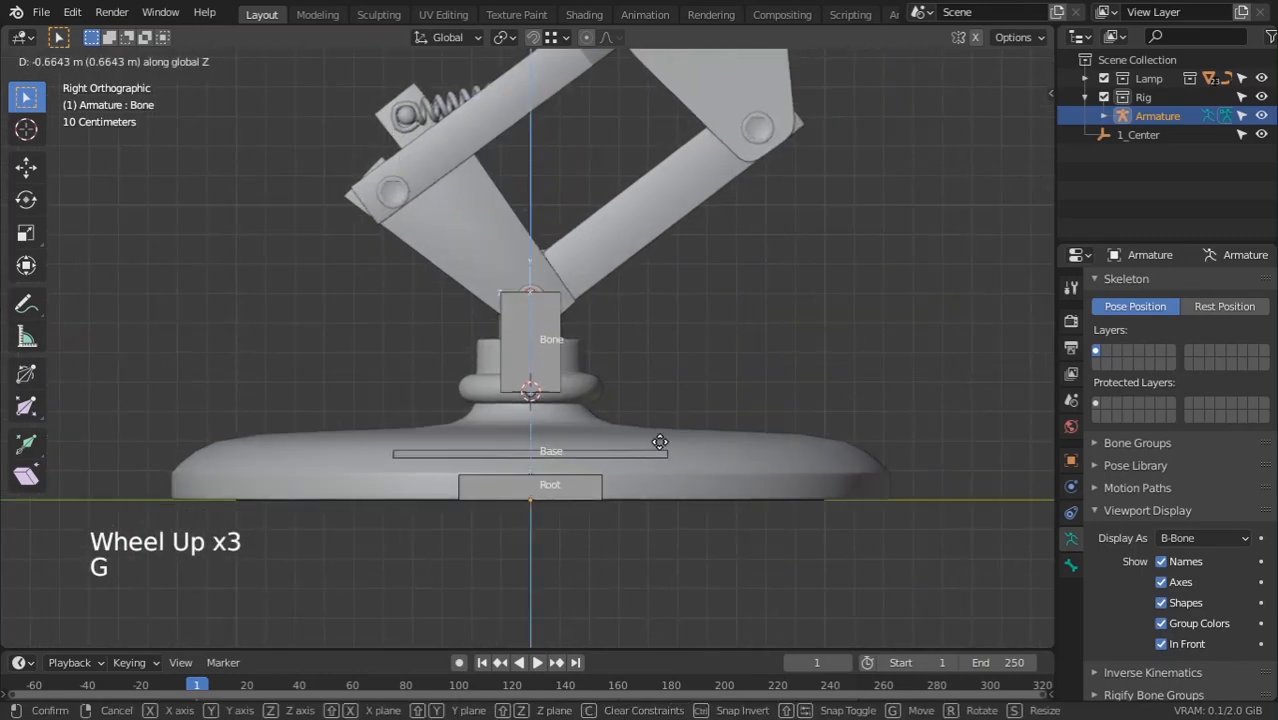
left_click(657, 432)
scroll(657, 432, "up", 5)
key("Tab")
Select the Circle.001 pivot pin and move the 3D cursor onto it
left_click(551, 203)
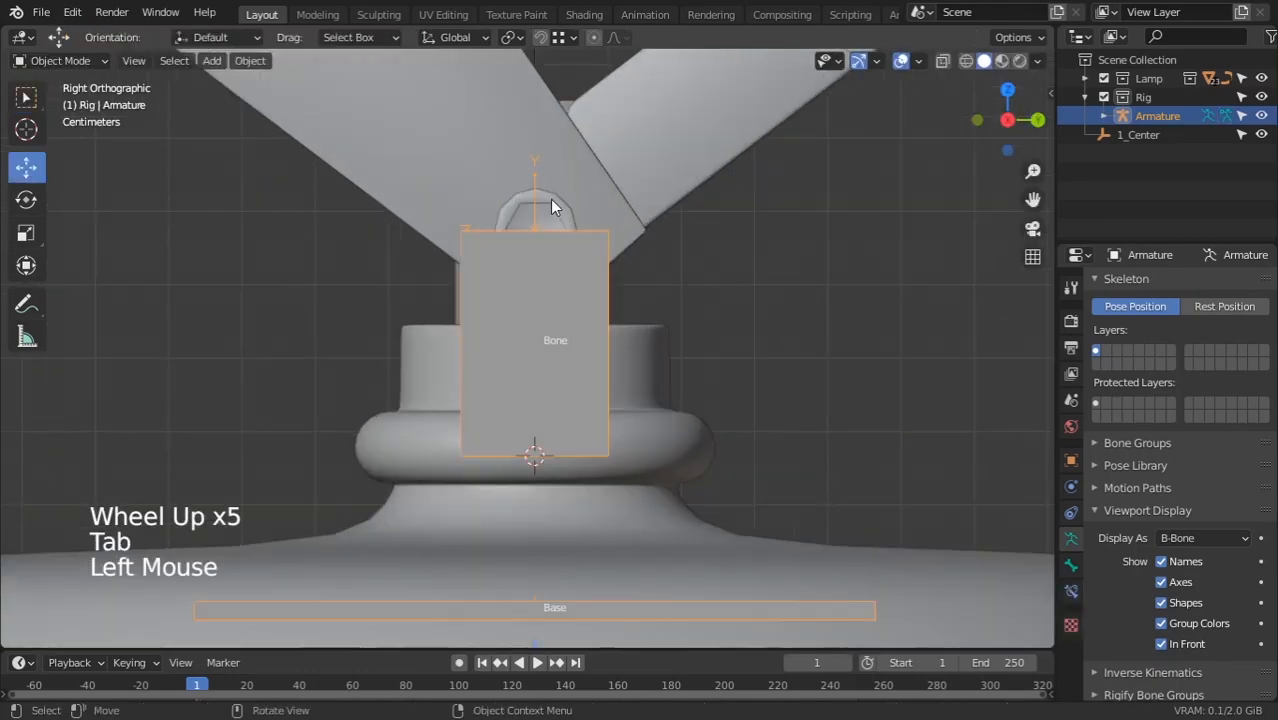
scroll(551, 203, "down", 3)
middle_click_drag(551, 203, 633, 334)
scroll(633, 334, "up", 4)
middle_click_drag(470, 250, 505, 295)
middle_click_drag(651, 296, 610, 296, "shift")
scroll(438, 230, "up", 1)
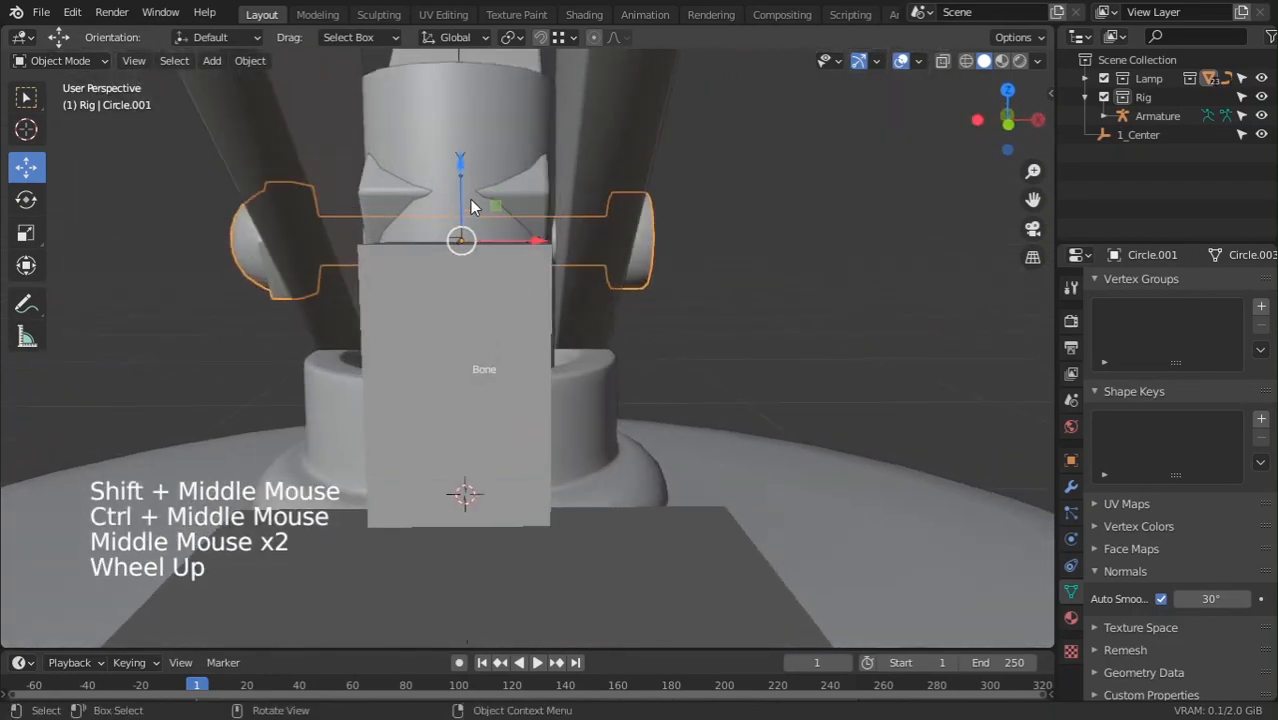
key("shift+s")
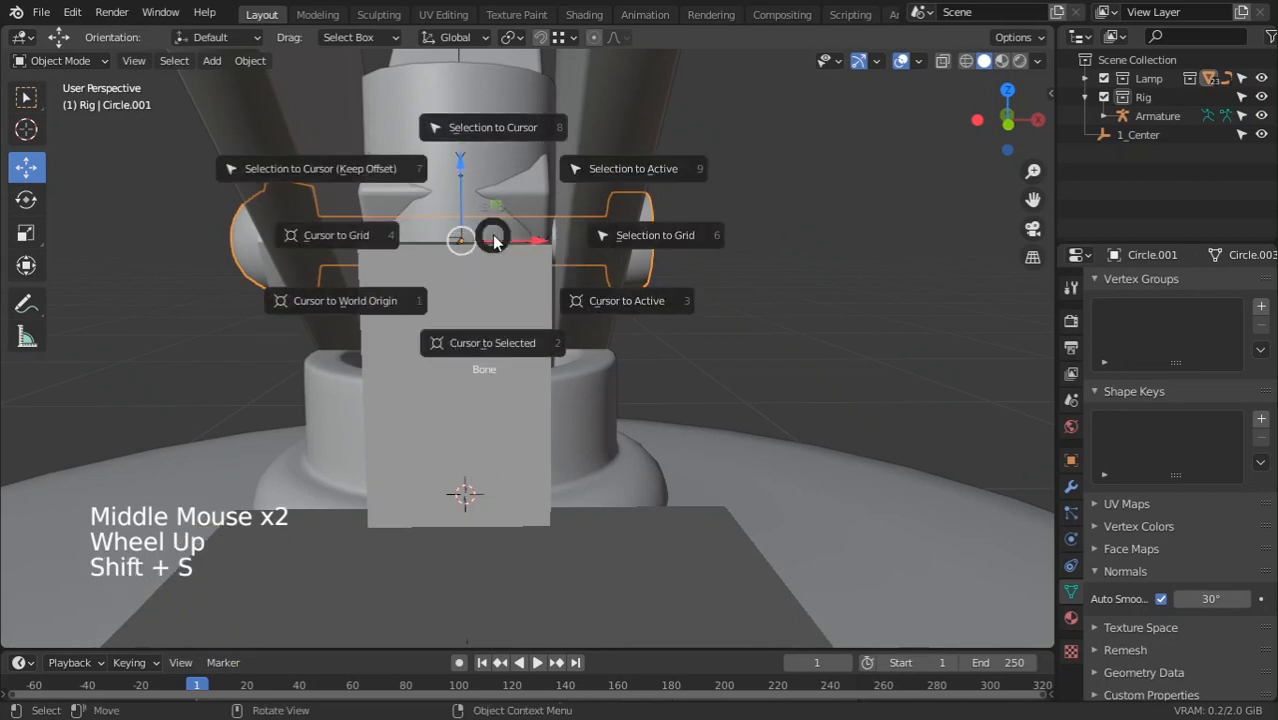
left_click(495, 335)
scroll(466, 338, "down", 3)
Snap Bone's top joint onto the cursor at Circle.001, then return to Right view in Object Mode
left_click(462, 341)
middle_click_drag(463, 341, 468, 300)
key("Tab")
scroll(468, 300, "up", 4)
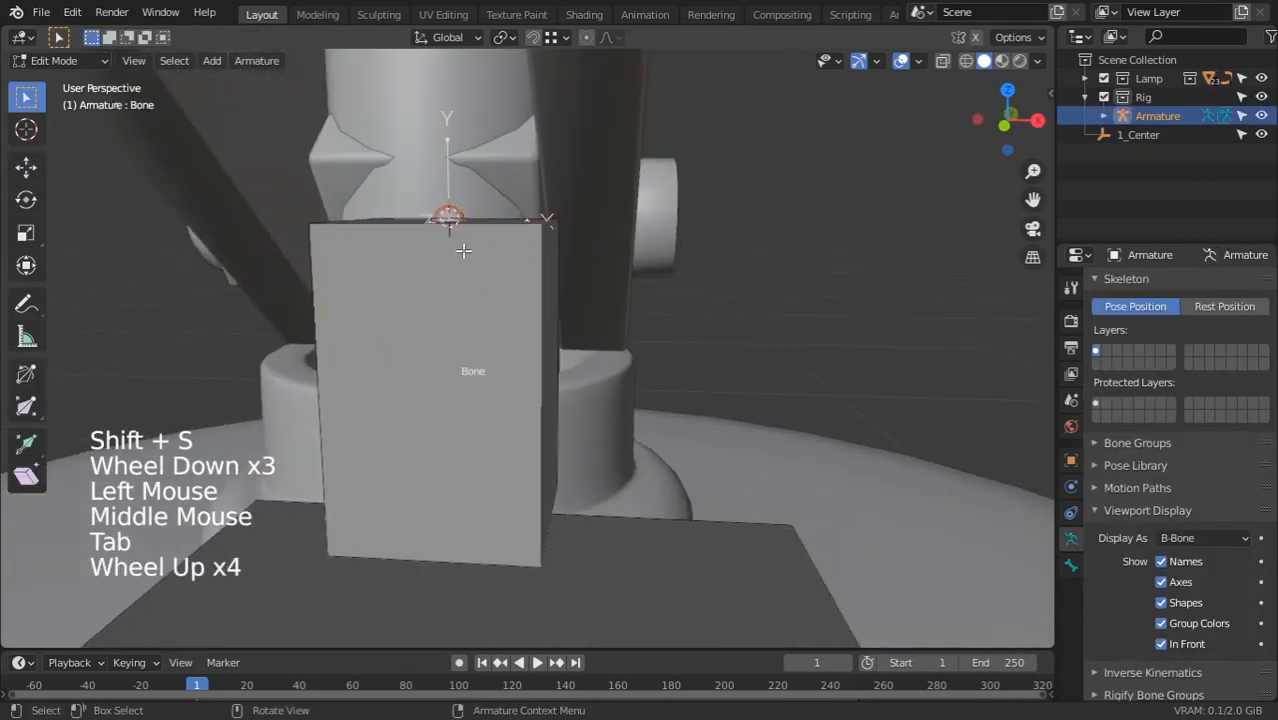
left_click(463, 252)
middle_click_drag(463, 252, 465, 254)
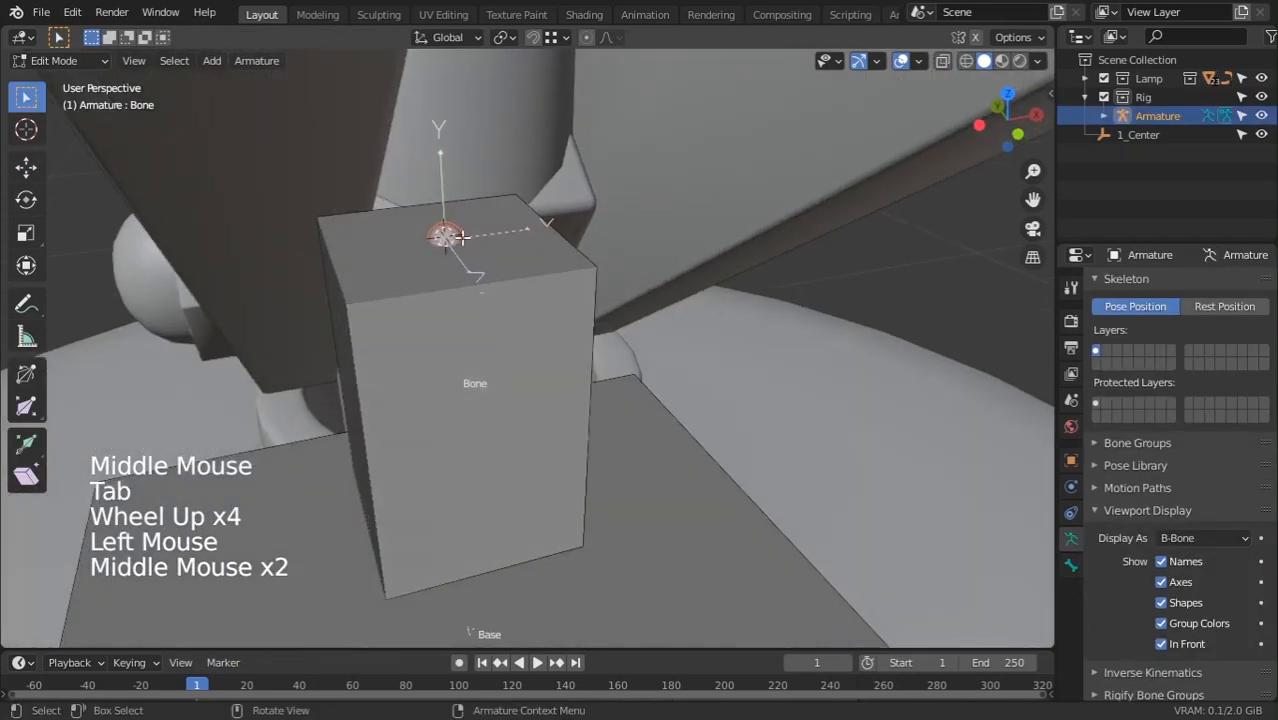
left_click(447, 233)
left_click(461, 252)
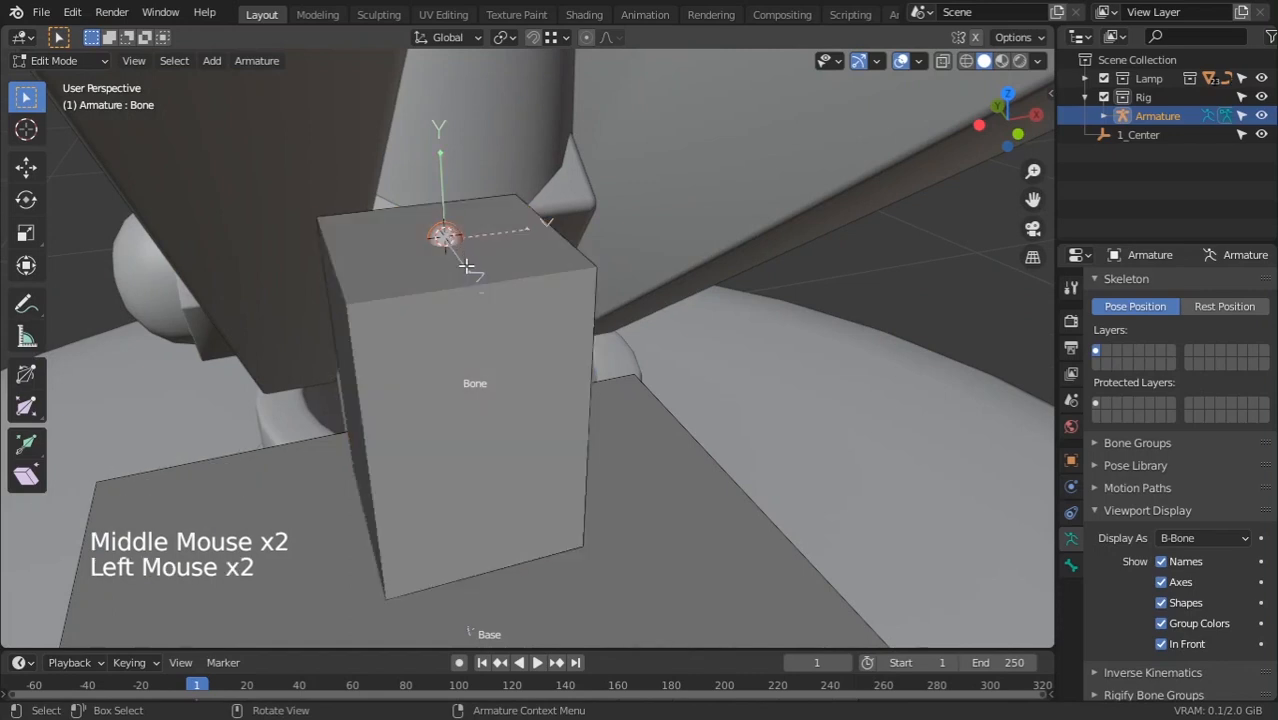
key("shift+s")
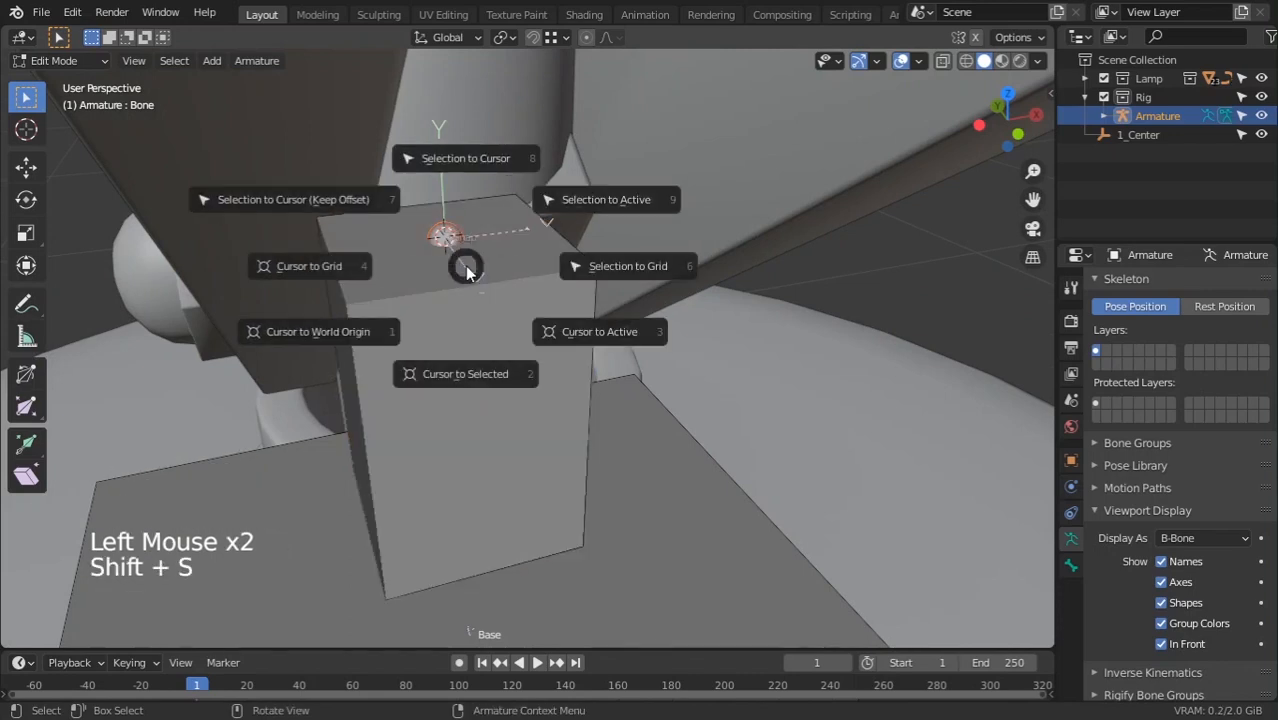
left_click(475, 160)
scroll(475, 160, "down", 3)
middle_click_drag(475, 160, 409, 254)
key("KP_1")
key("KP_3")
key("Tab")
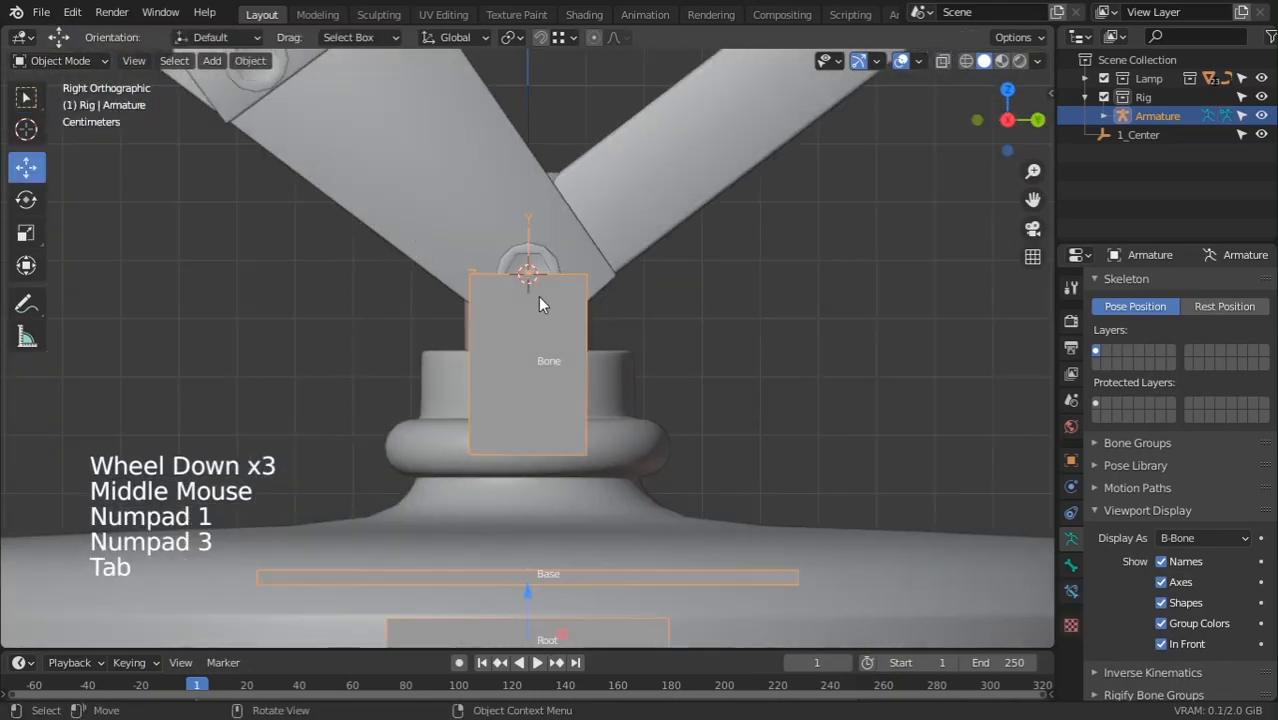
Shrink Bone's B-Bone display width twice with Ctrl+Alt+S so it becomes a slim rod
scroll(538, 296, "down", 3)
middle_click_drag(538, 296, 620, 133, "shift")
scroll(536, 309, "down", 5)
middle_click_drag(536, 309, 538, 311, "shift")
scroll(538, 311, "up", 7)
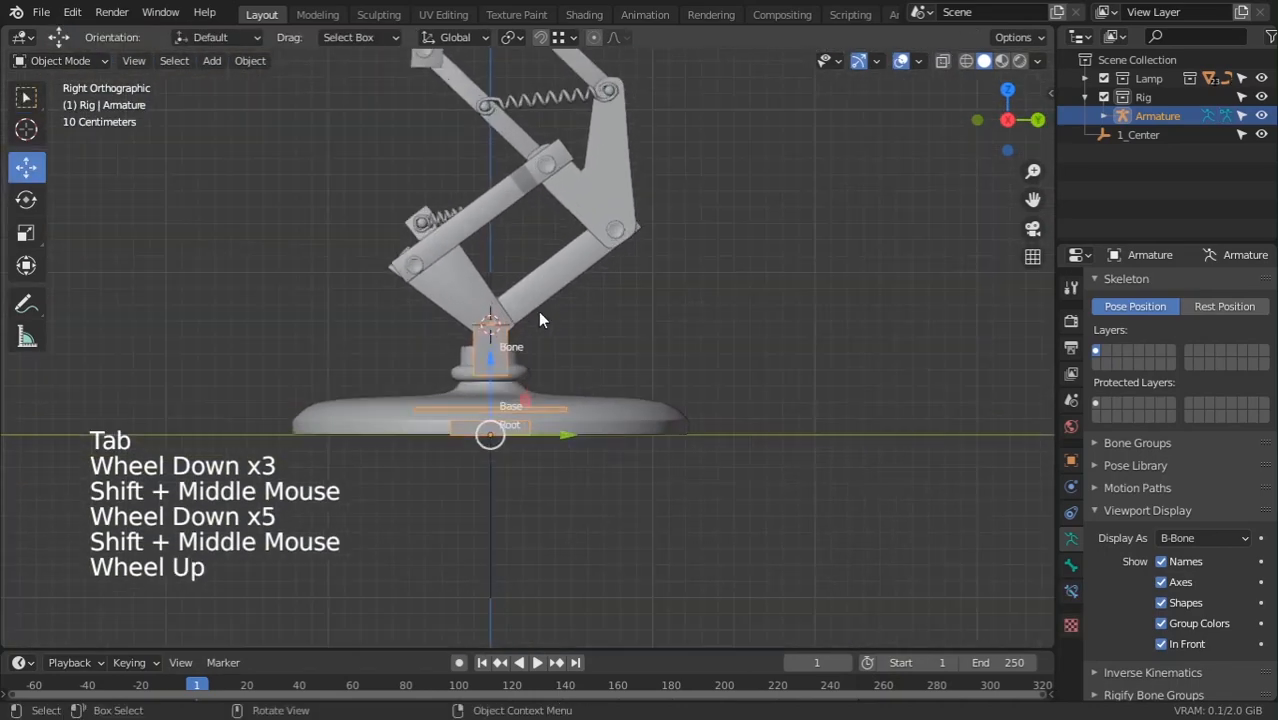
key("Tab")
left_click(415, 343)
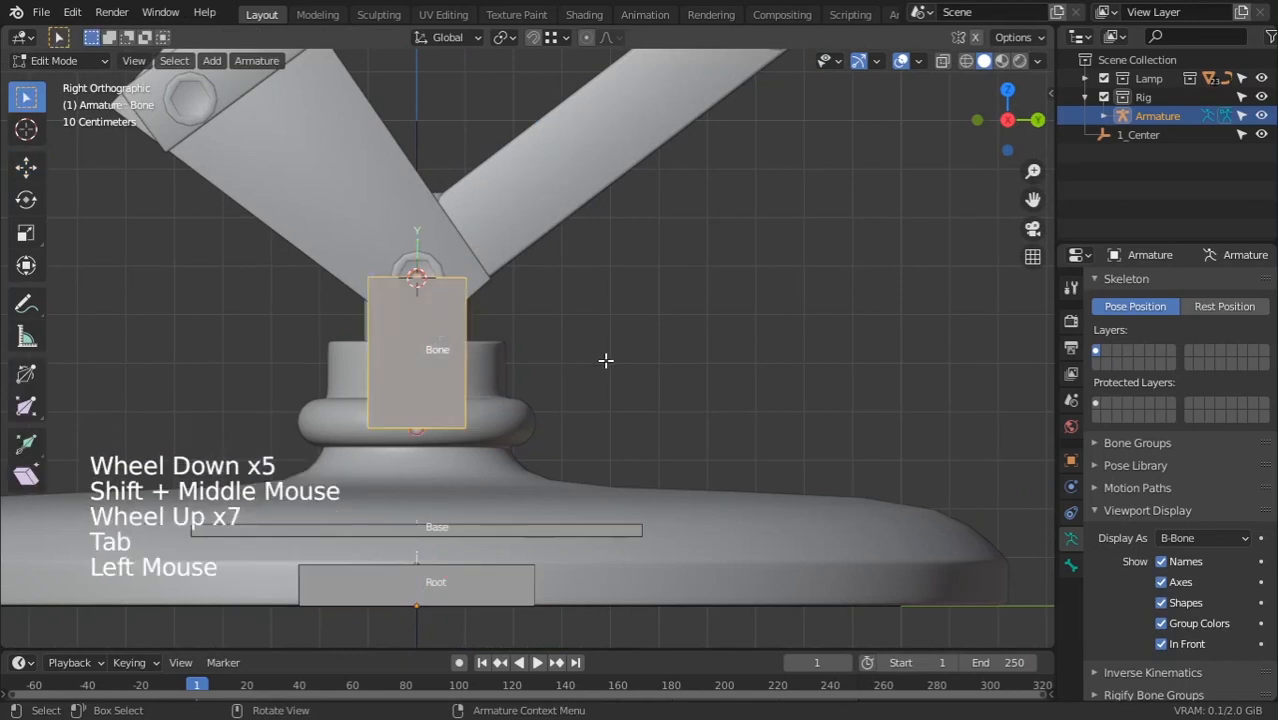
key("ctrl+alt+s")
left_click(422, 414)
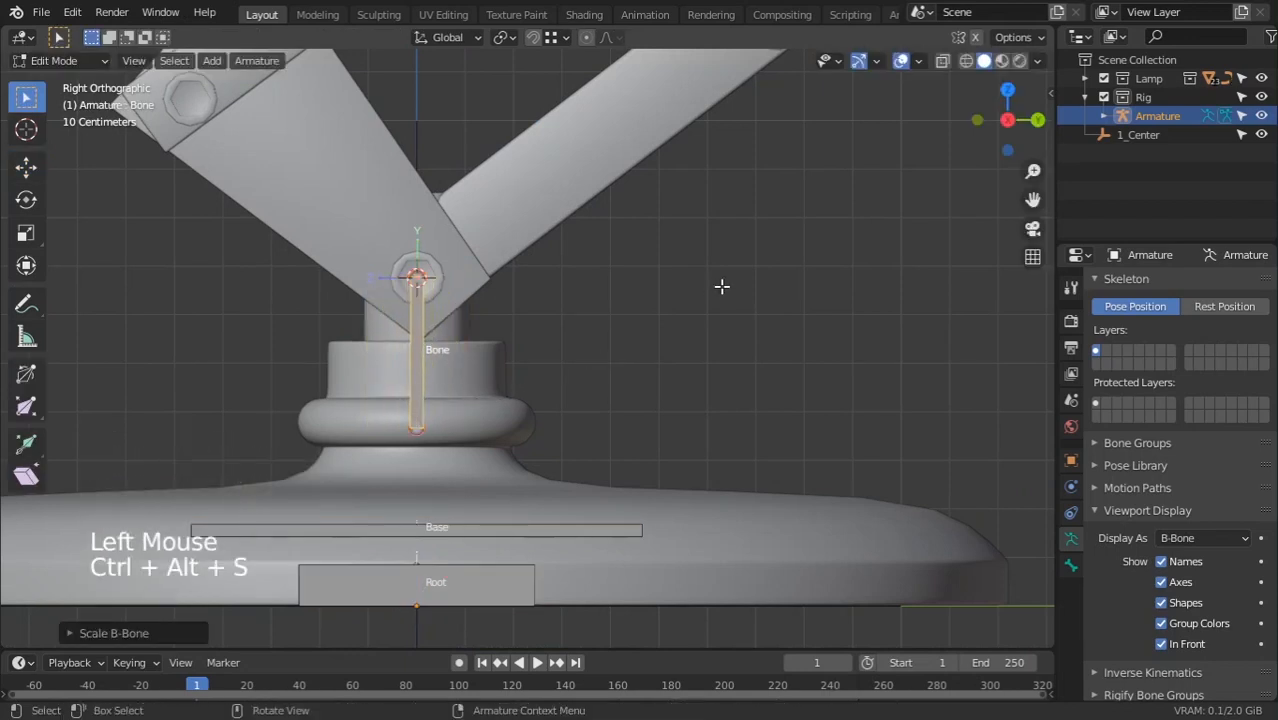
key("ctrl+alt+s")
left_click(650, 354)
scroll(655, 355, "down", 3)
key("Tab")
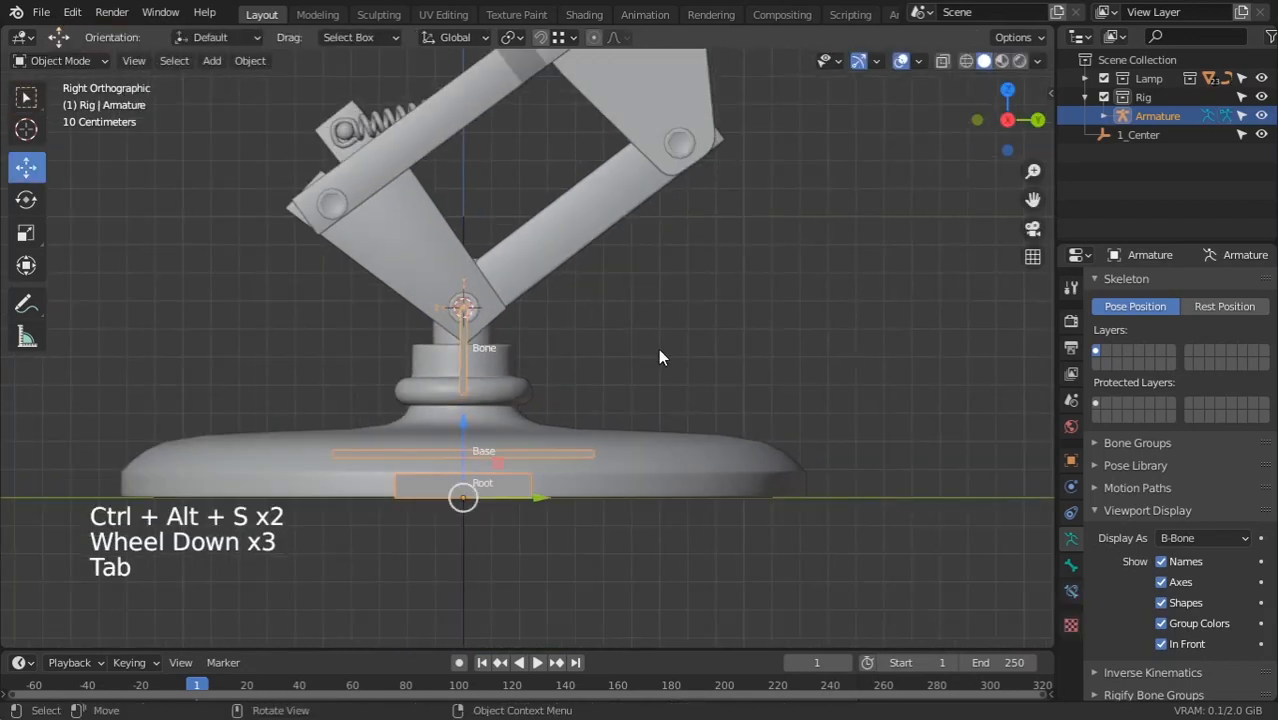
Frame the base pivot, then re-enter Edit Mode with the bone deselected
scroll(528, 368, "up", 1)
scroll(528, 368, "up", 1)
middle_click_drag(528, 368, 470, 417, "shift")
scroll(485, 500, "up", 3)
scroll(485, 500, "down", 3)
middle_click_drag(485, 500, 577, 297, "shift")
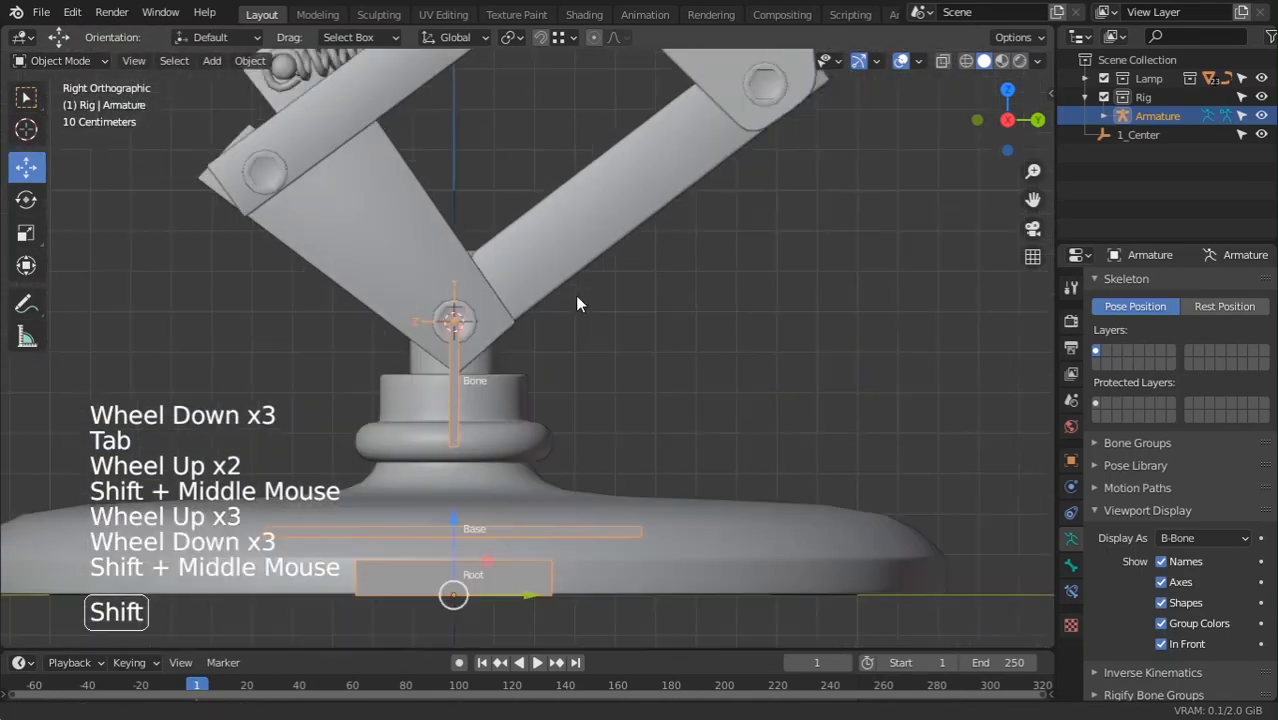
scroll(519, 486, "up", 1)
scroll(517, 477, "up", 1)
key("Tab")
key("Tab")
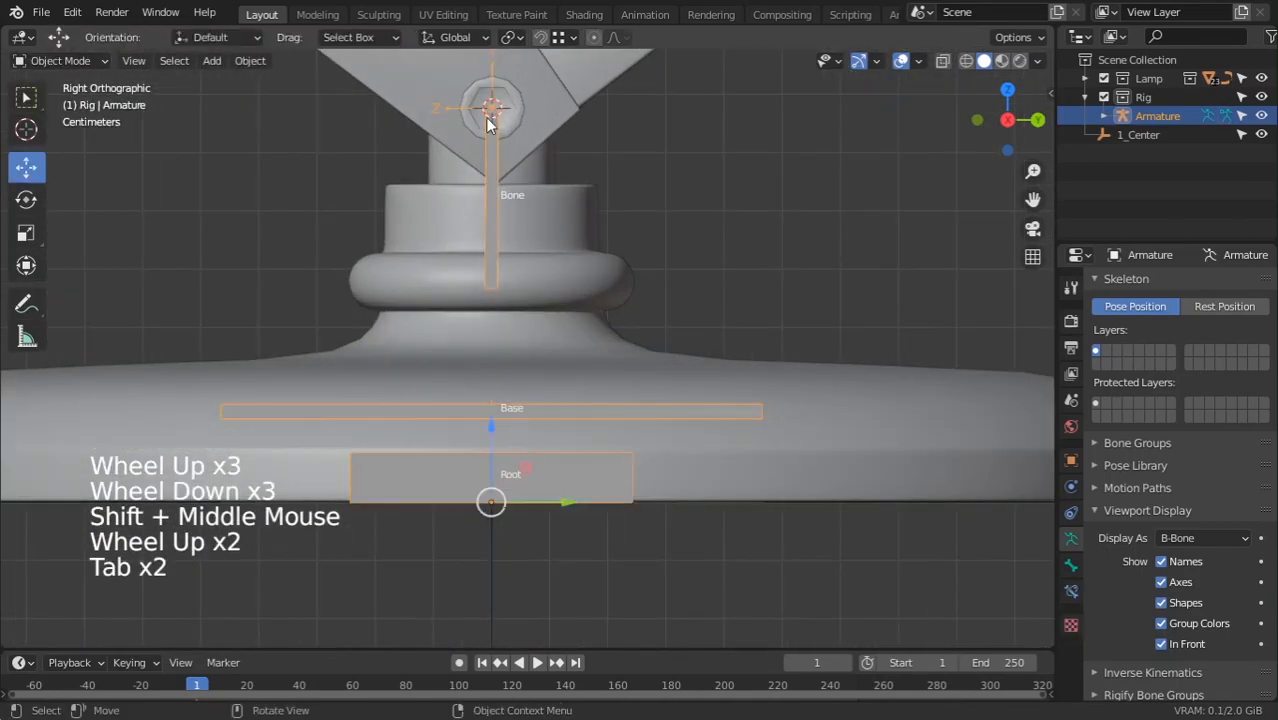
middle_click_drag(548, 163, 430, 375, "shift")
scroll(428, 391, "up", 2)
scroll(531, 365, "down", 4)
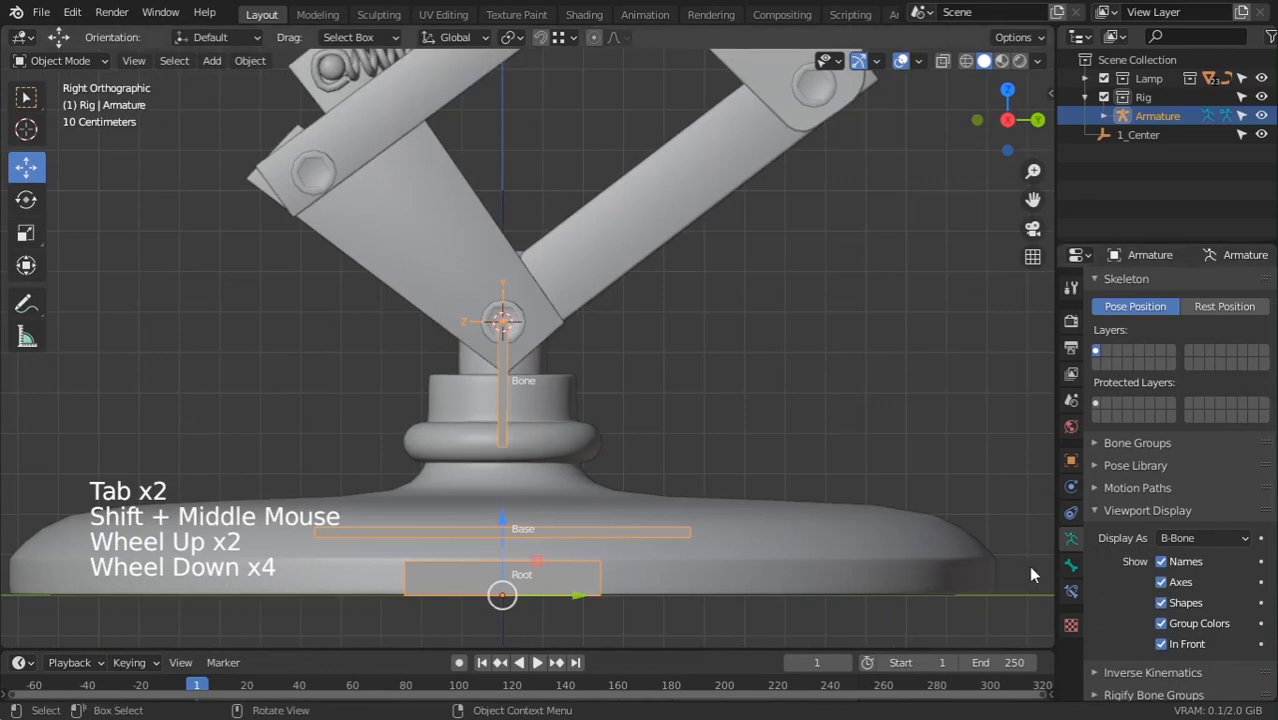
scroll(650, 385, "up", 2)
middle_click_drag(667, 262, 665, 379, "shift")
key("Tab")
left_click(515, 404)
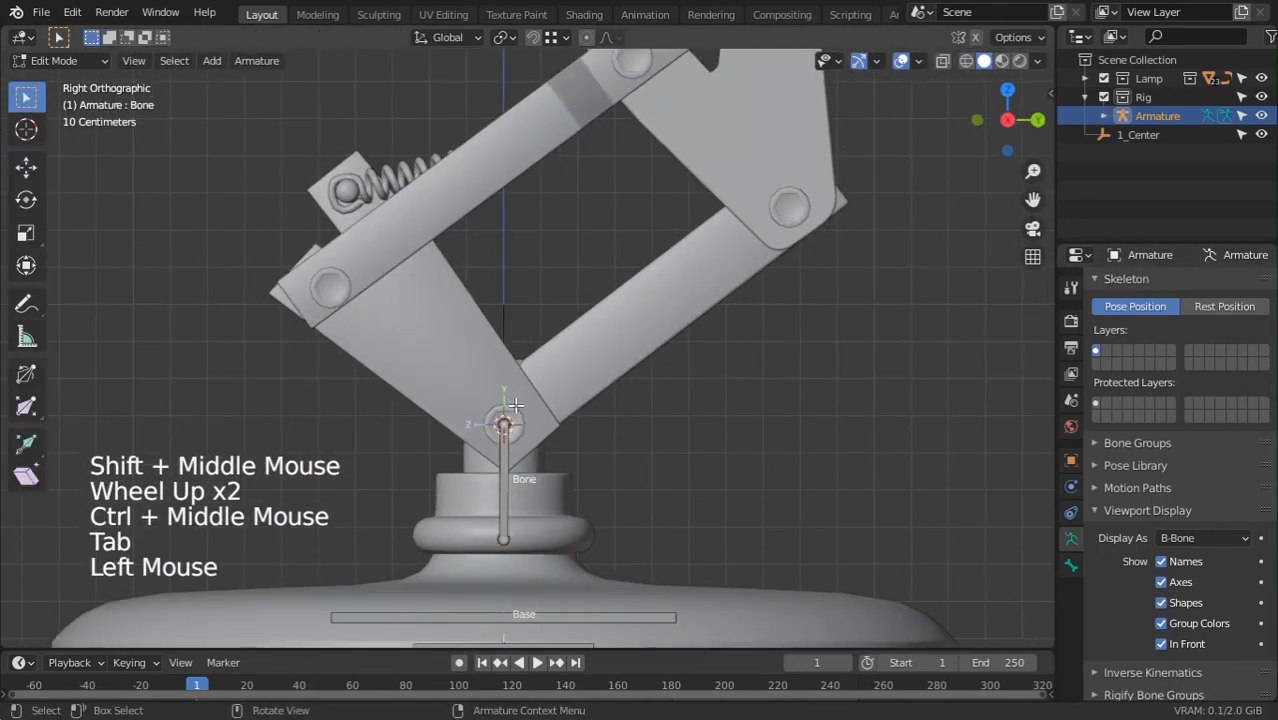
Select pin Circle.002 on the lower arm and move the 3D cursor to its centre
mouse_move(510, 445)
middle_mouse_down("ctrl")
mouse_move(508, 425)
mouse_move(494, 452)
middle_mouse_up("ctrl")
left_click(494, 454)
key("Tab")
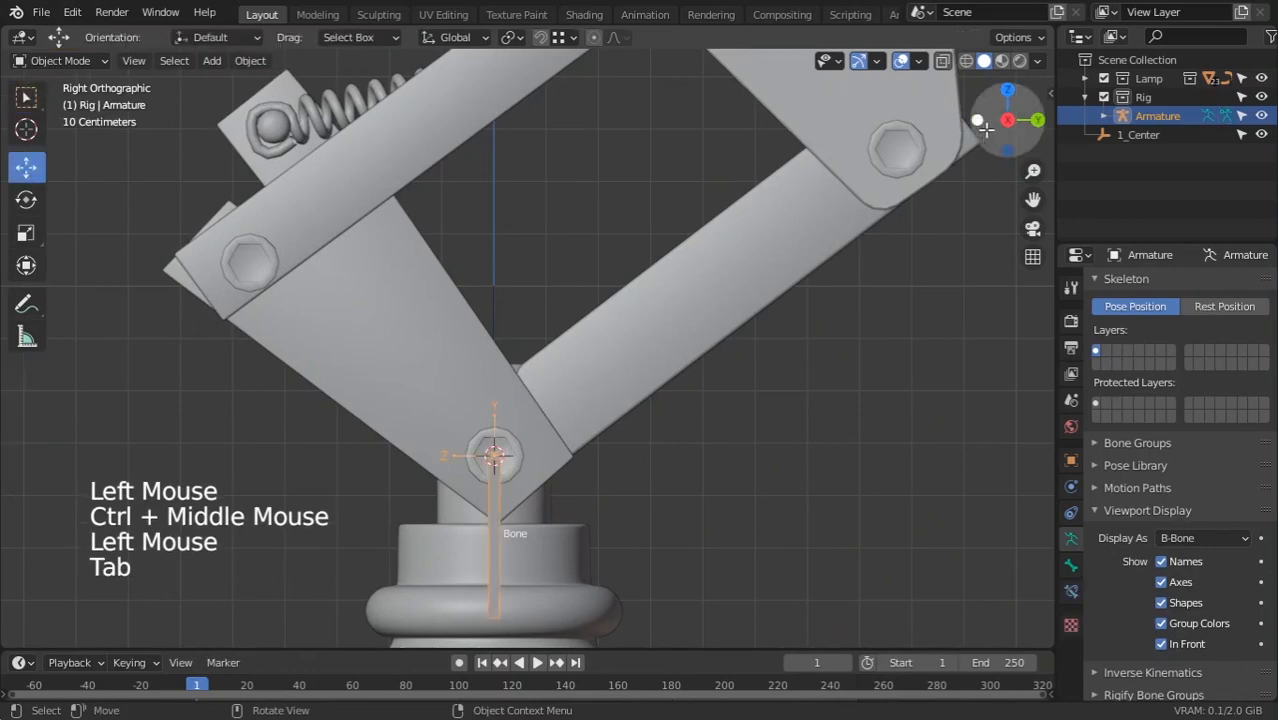
left_click(917, 155)
scroll(943, 177, "down", 2)
middle_click_drag(943, 177, 736, 211, "shift")
key("shift+s")
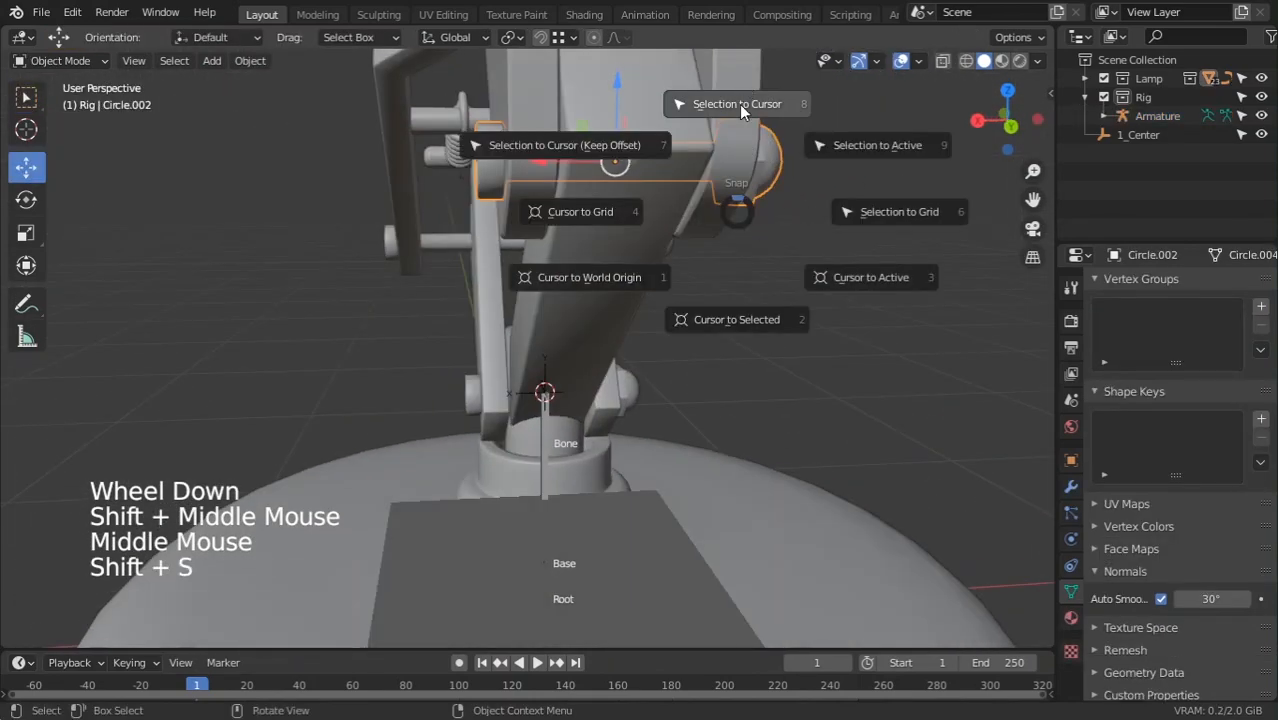
left_click(719, 300)
scroll(715, 308, "down", 5)
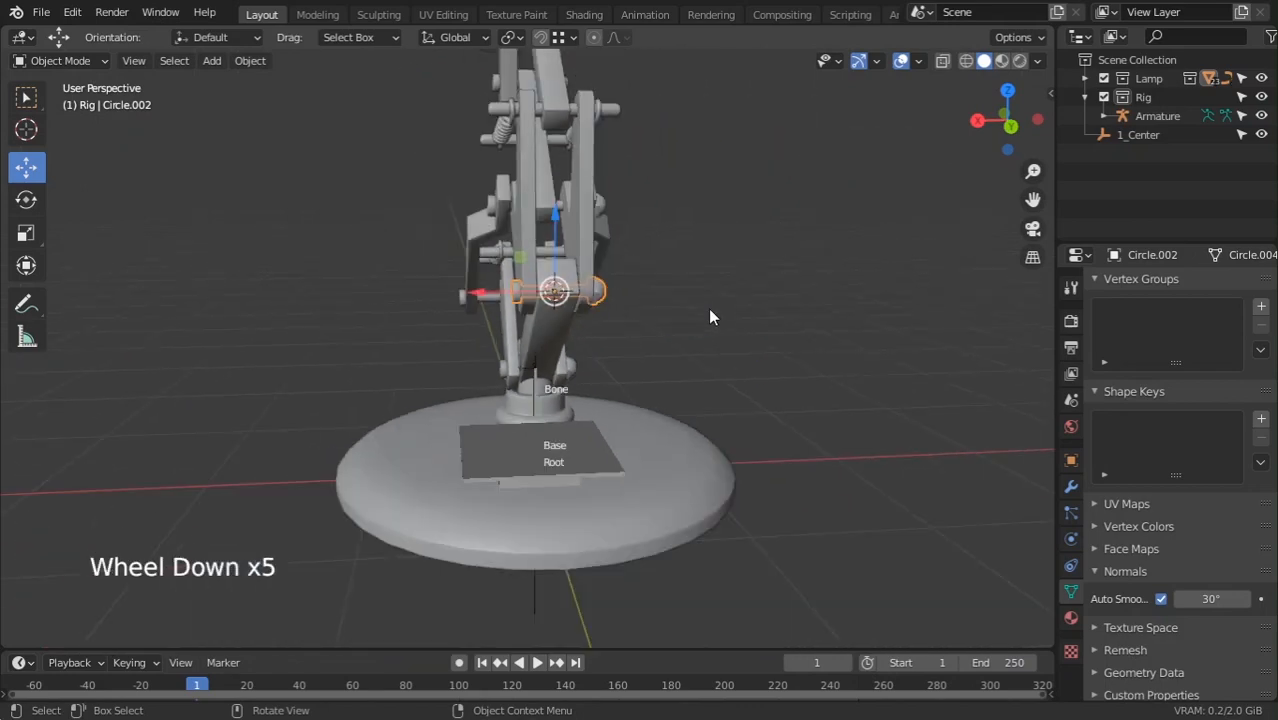
Back in Right view, select Bone's top joint in Edit Mode, then select the lower arm mesh in Object Mode
key("KP_1")
key("KP_3")
scroll(405, 431, "up", 5)
left_click(418, 463)
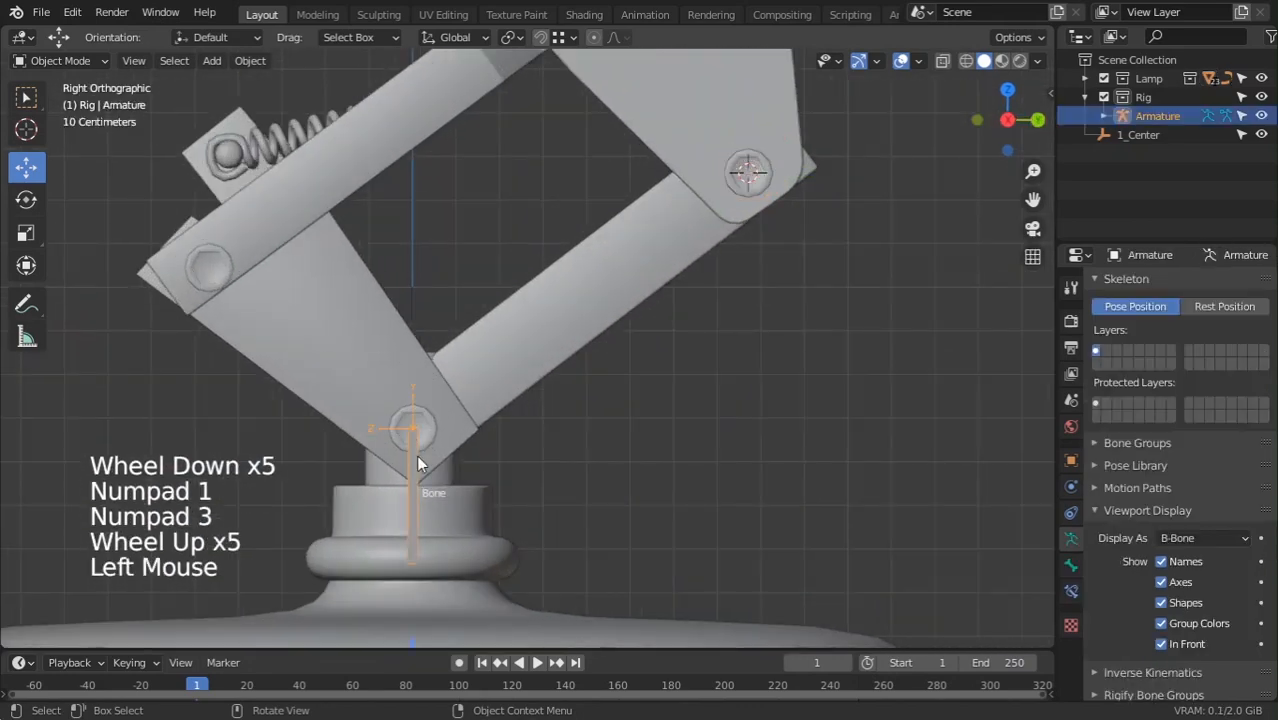
key("Tab")
left_click(462, 438)
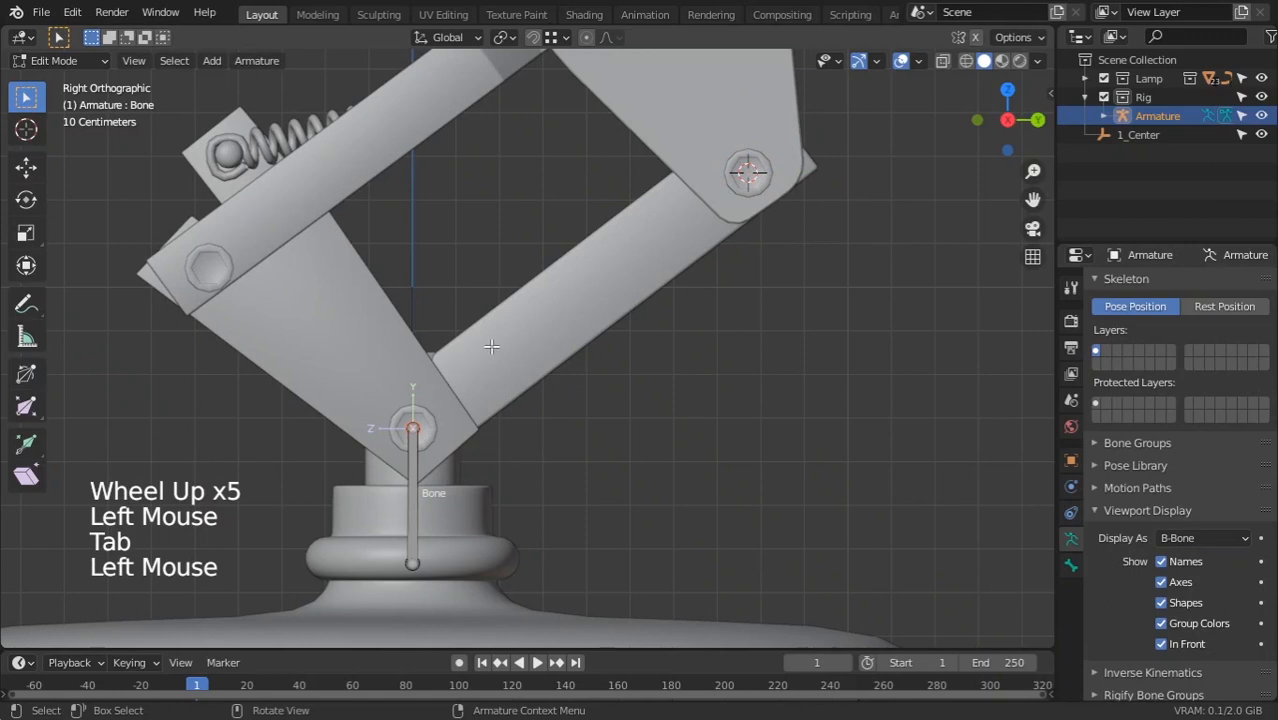
left_click(72, 12)
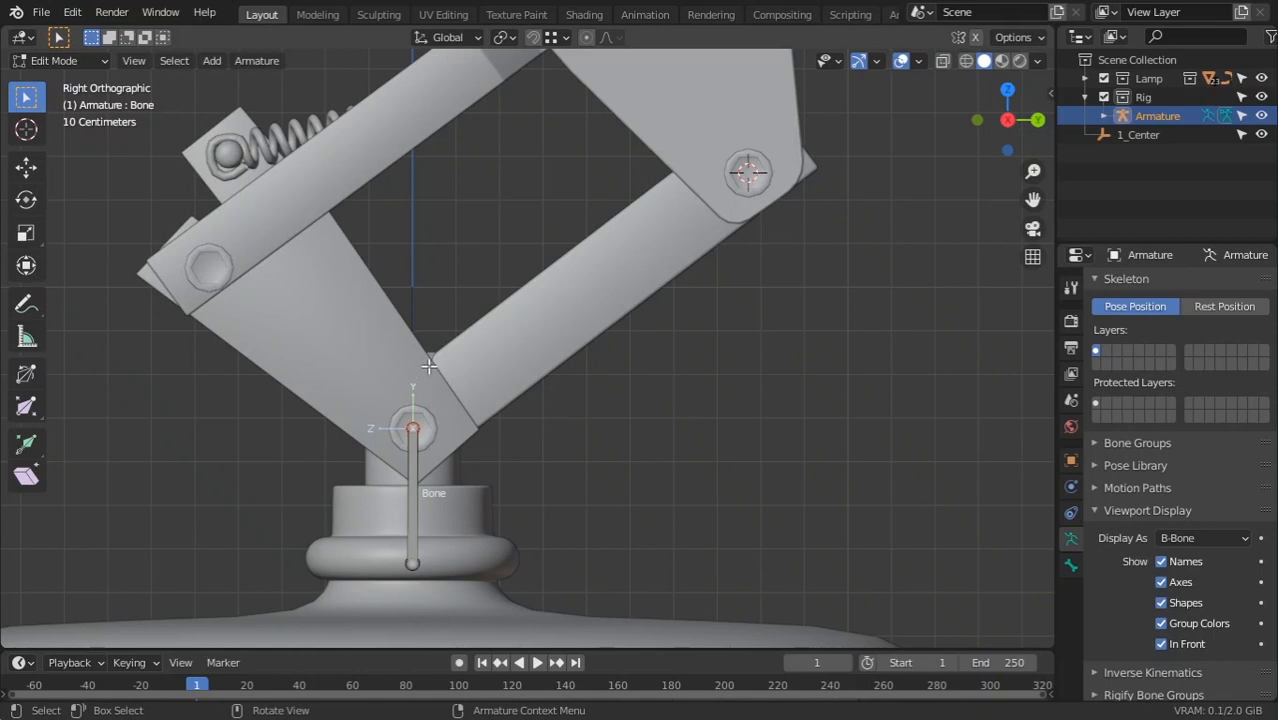
key("Tab")
left_click(577, 308)
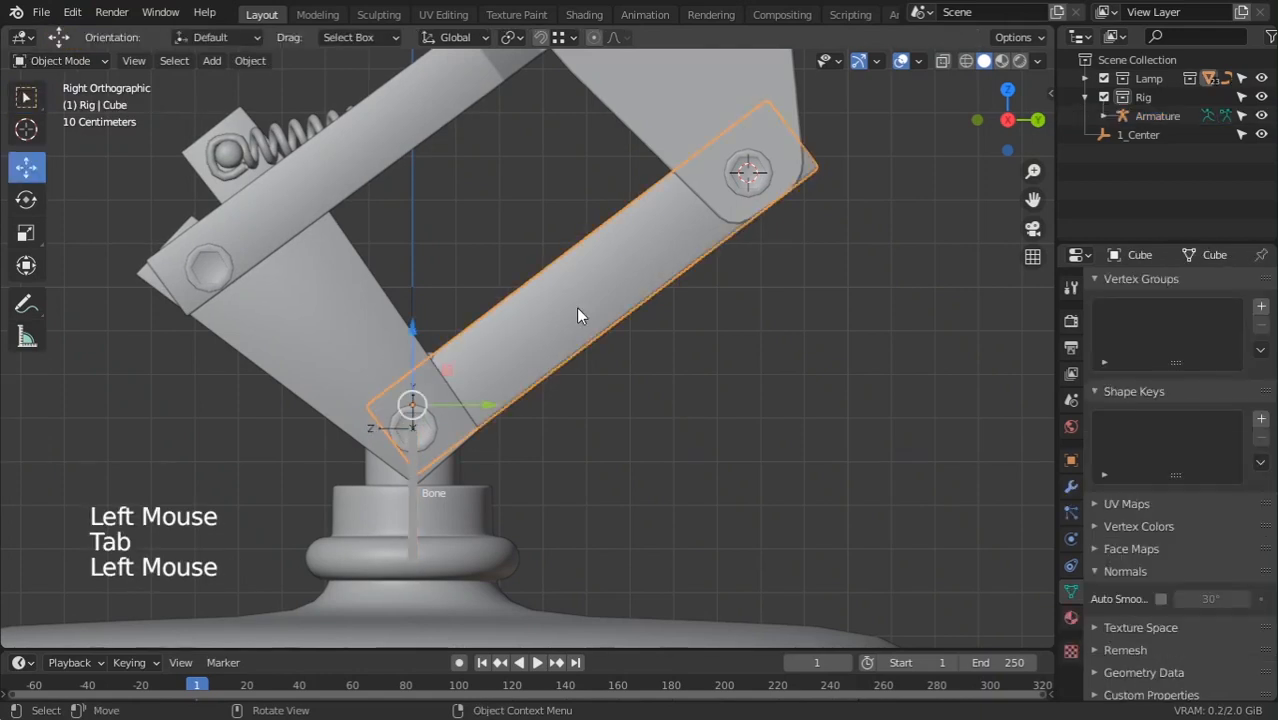
Reselect the Rig armature and switch it through Pose Mode back into Edit Mode
left_click(418, 463)
left_click(60, 60)
left_click(58, 122)
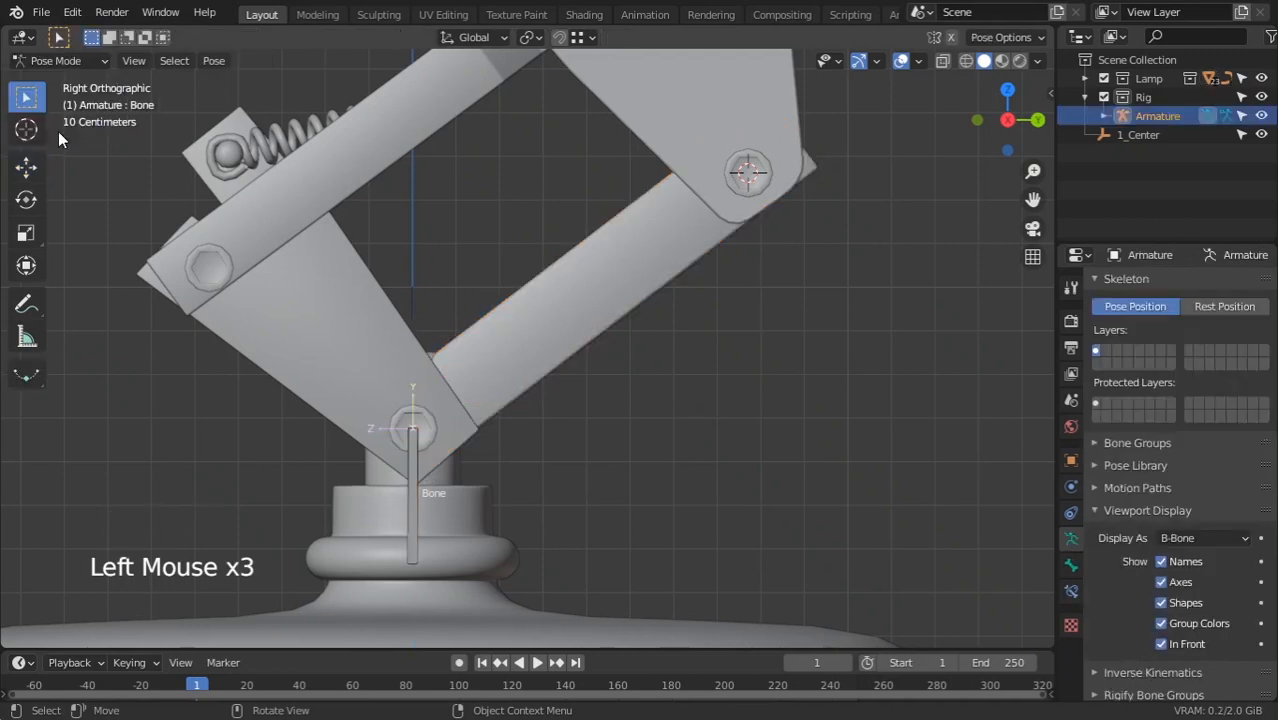
left_click(500, 358)
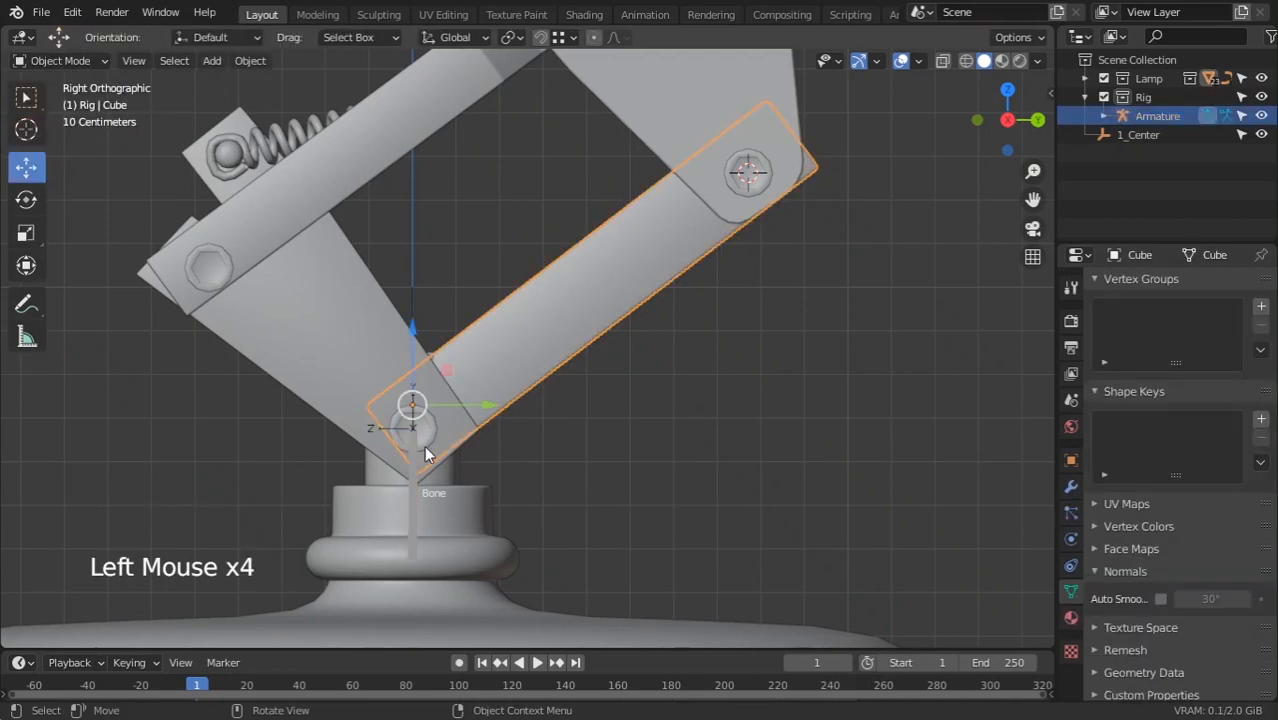
left_click(411, 468)
left_click(65, 59)
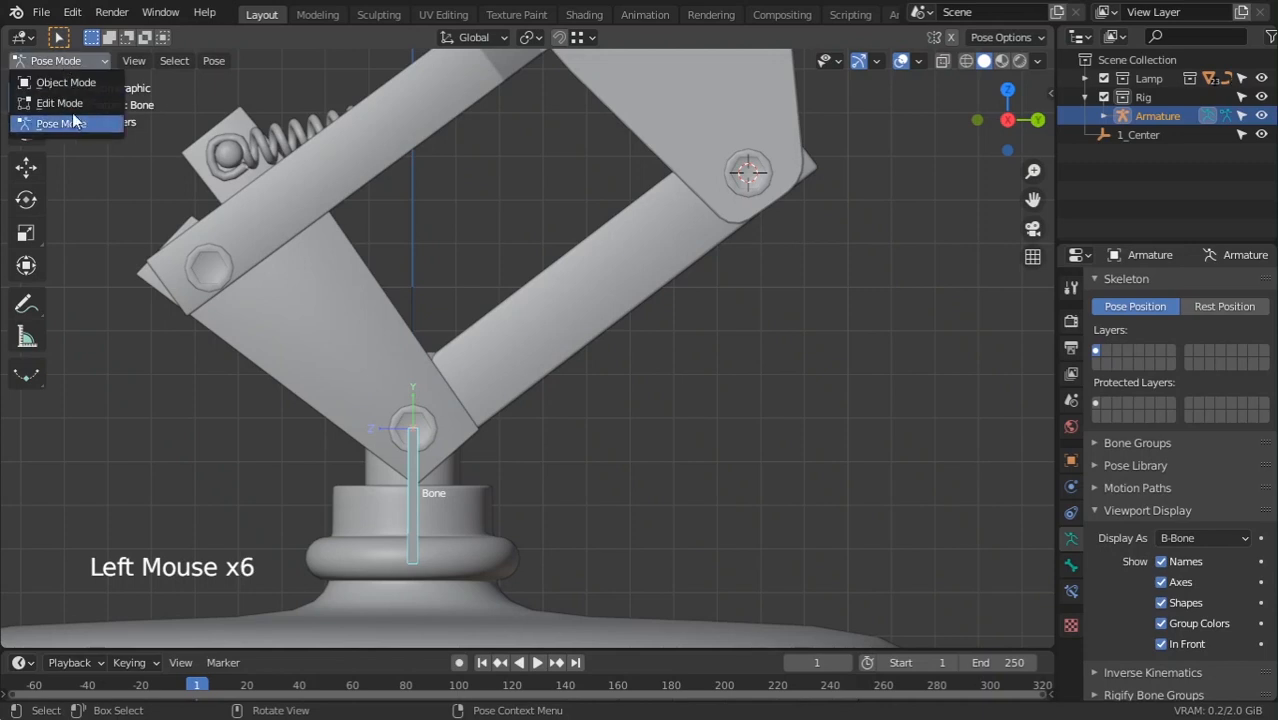
left_click(74, 103)
Extrude Bone.001 from Bone's tip and snap its end to the 3D cursor at the upper pin
left_click(413, 413)
middle_click_drag(413, 413, 242, 470, "shift")
key("e")
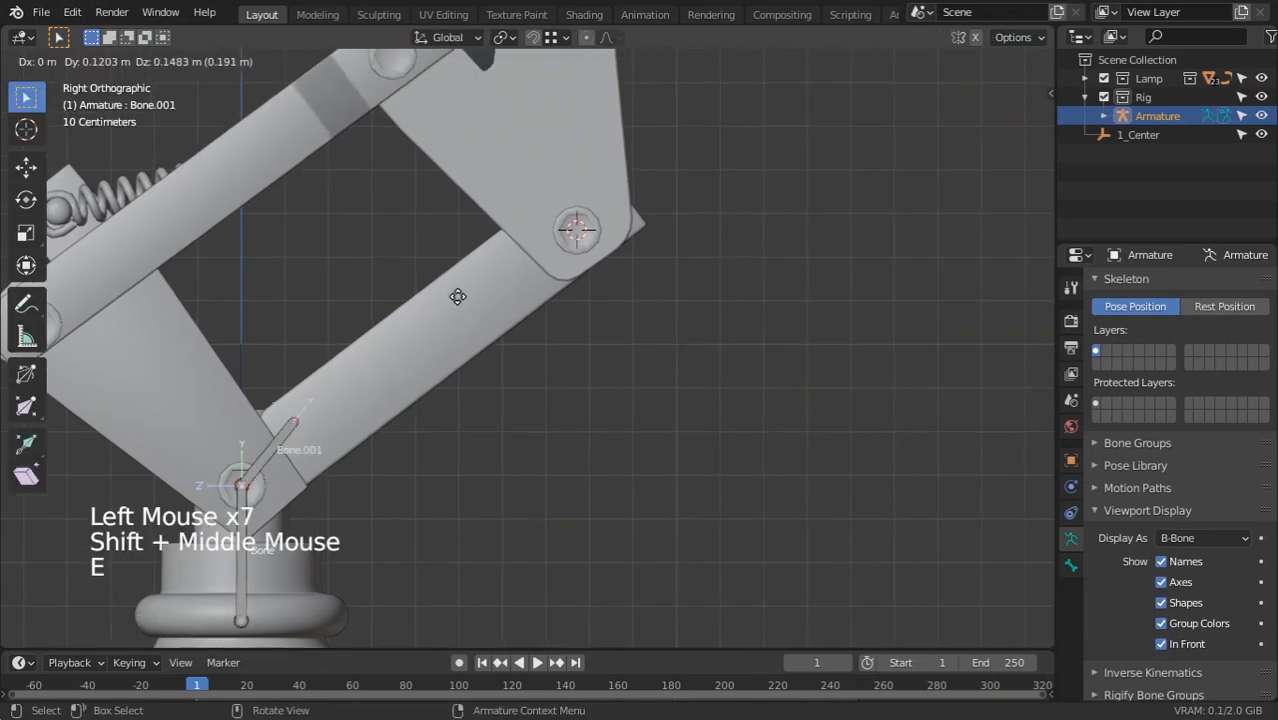
right_click(557, 276)
key("shift+s")
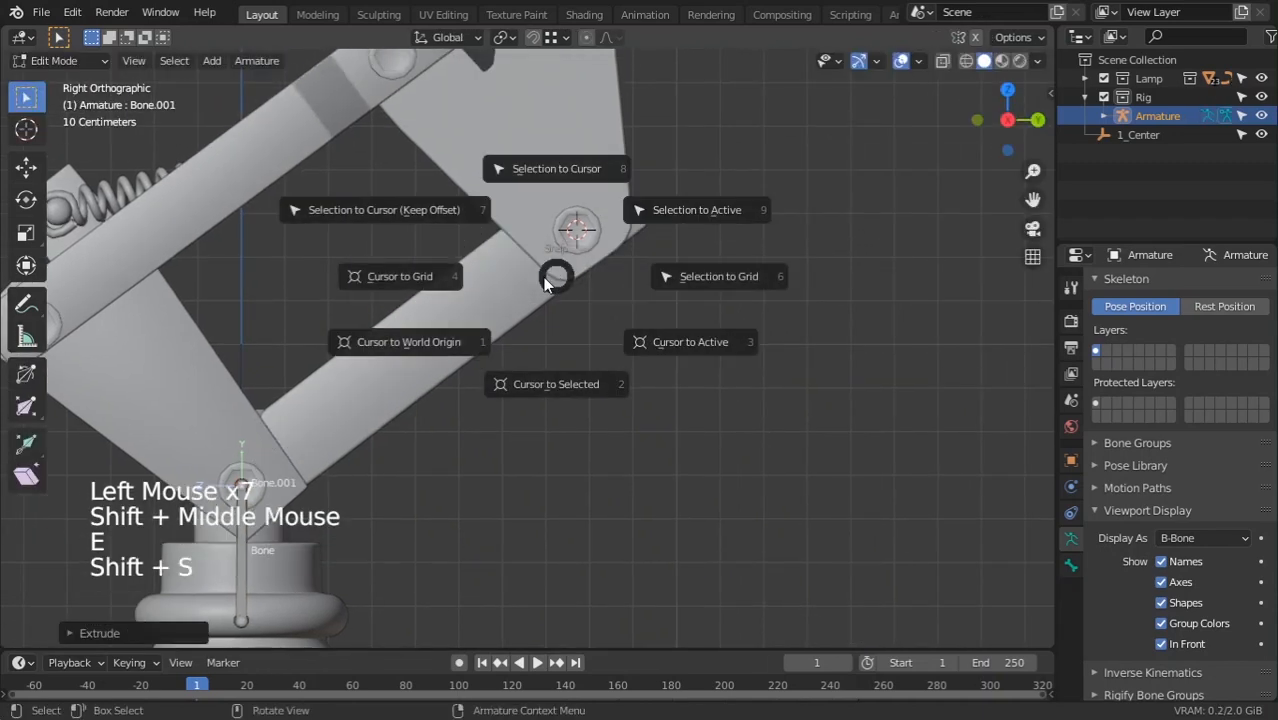
left_click(558, 169)
middle_click_drag(558, 175, 587, 109, "ctrl")
middle_click_drag(568, 278, 556, 362, "ctrl")
middle_click_drag(566, 292, 541, 380, "shift")
key("Tab")
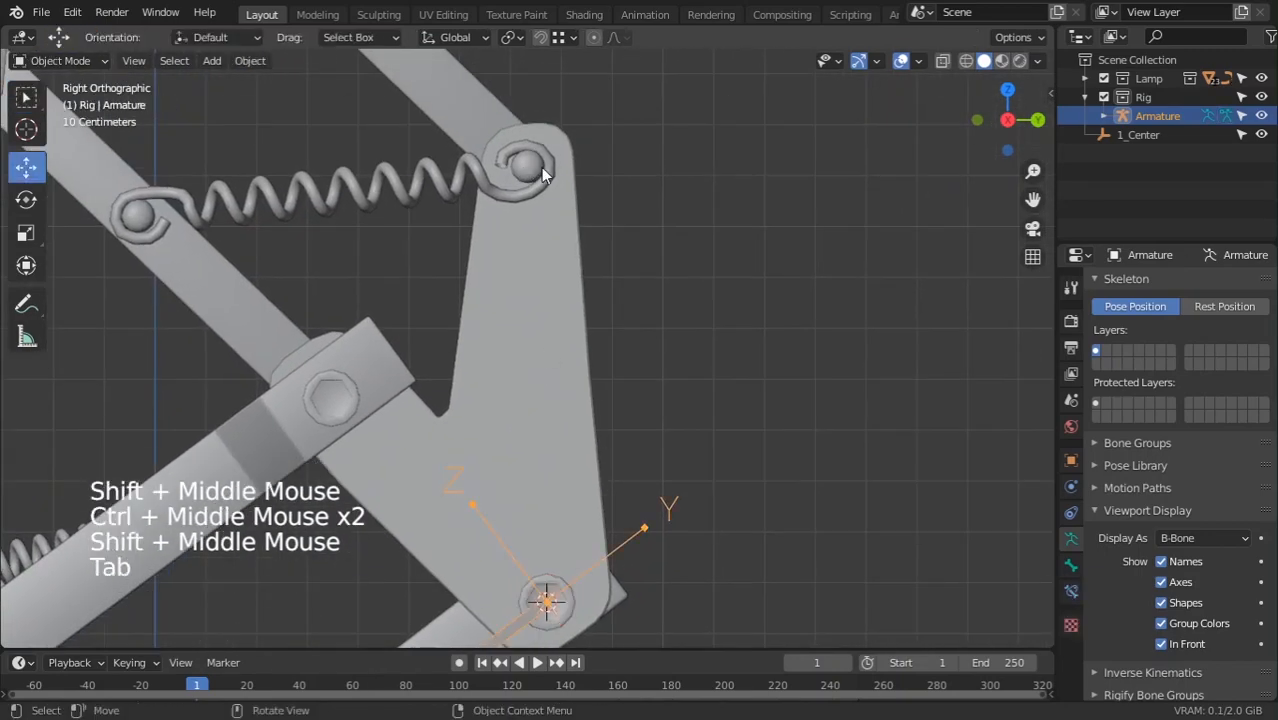
Select the upper spring bolt, undoing an accidental move of it to the 3D cursor
left_click(543, 178)
key("shift+s")
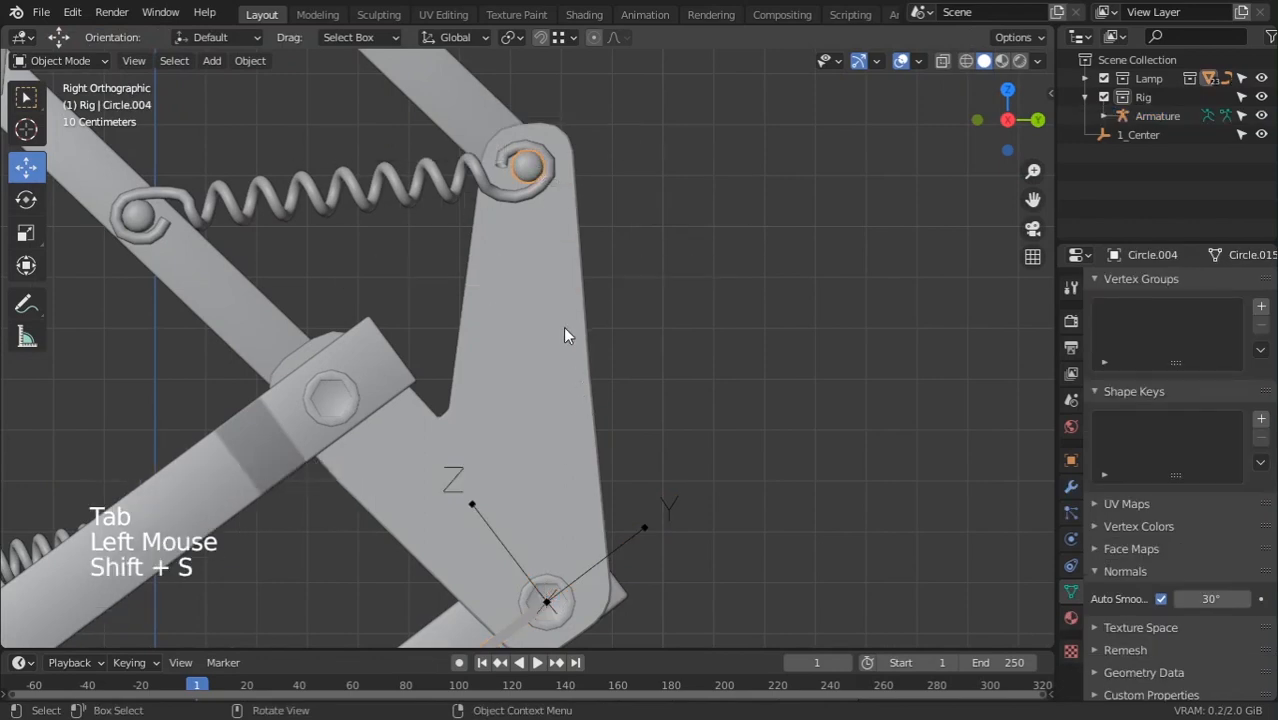
scroll(623, 341, "down", 3)
middle_click_drag(623, 341, 497, 386)
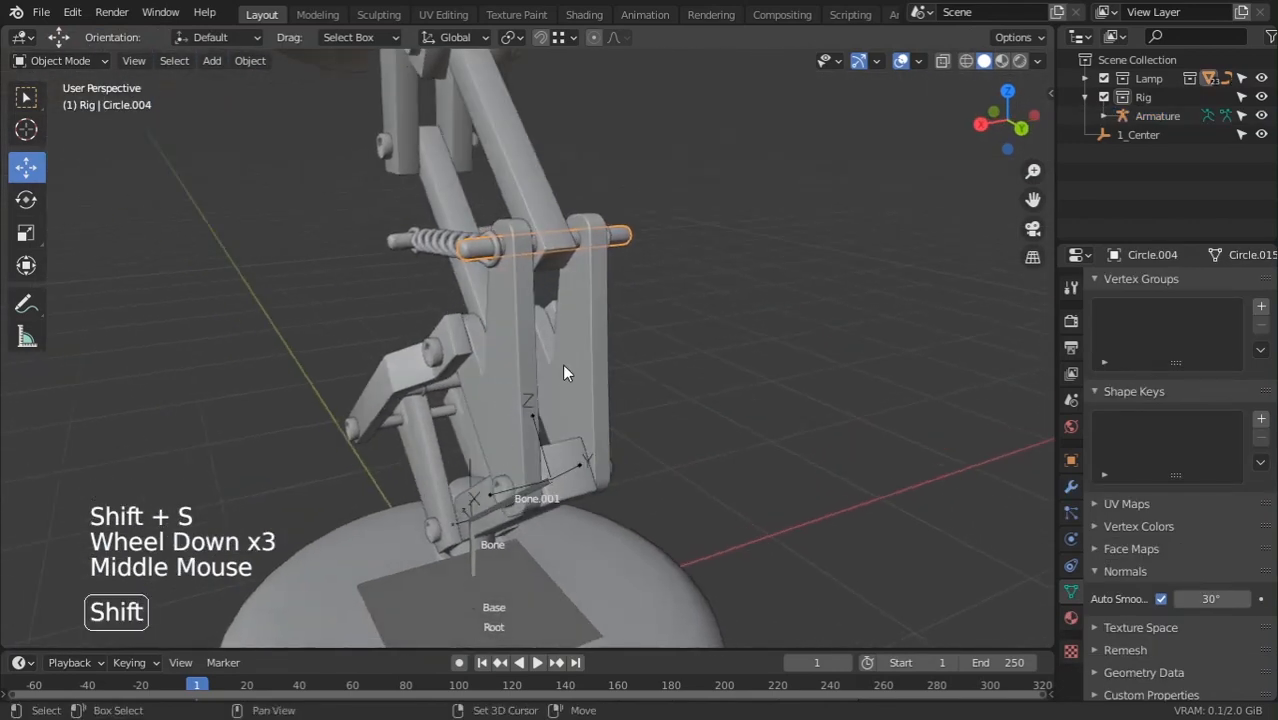
key("shift+s")
key("shift+s")
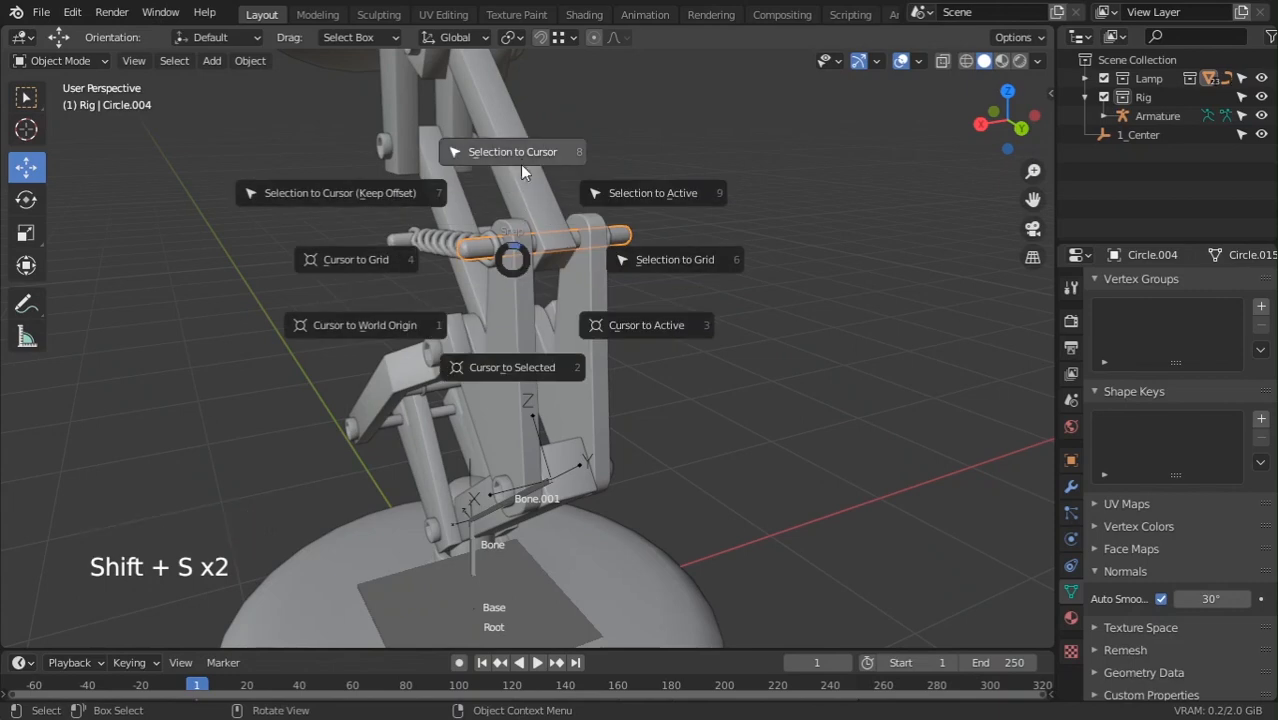
left_click(520, 153)
key("ctrl+z")
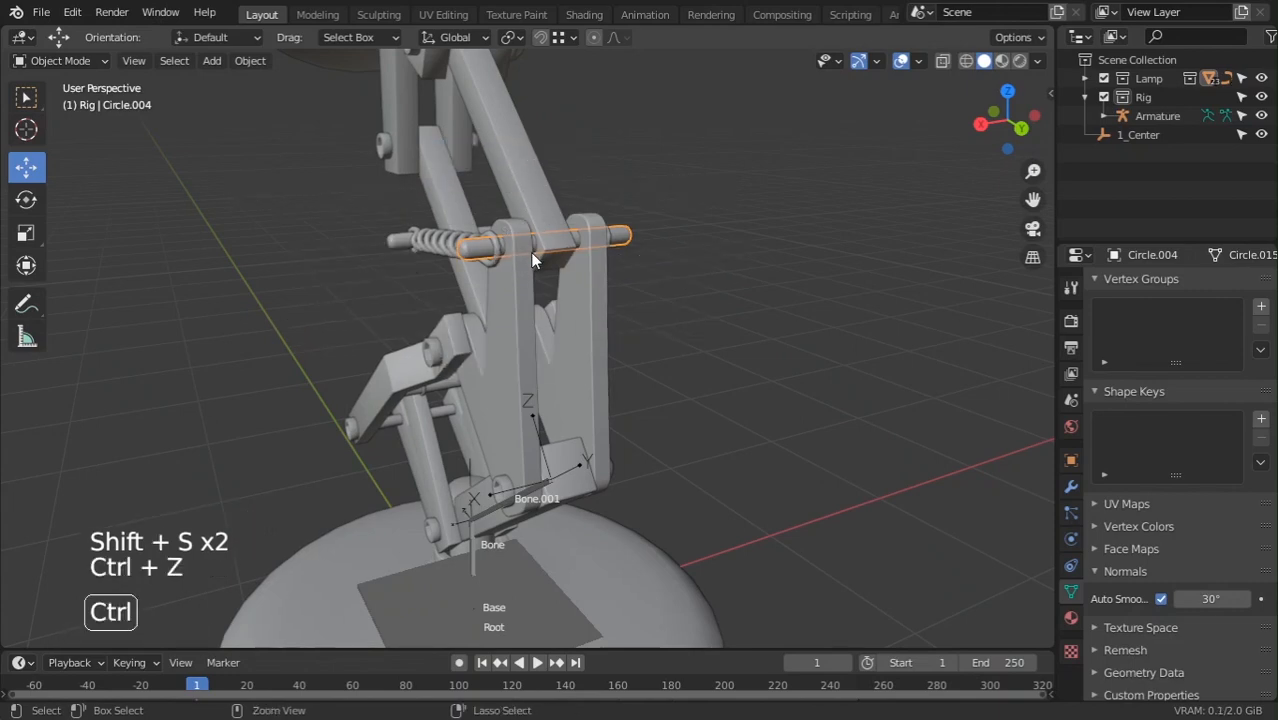
Using wireframe shading, snap the 3D cursor to the bolt's centre, then return to solid shading
mouse_move(530, 252)
middle_mouse_down()
mouse_move(555, 299)
mouse_move(656, 304)
middle_mouse_up()
key("z")
key("z")
middle_click_drag(493, 334, 481, 388, "shift")
scroll(481, 388, "up", 3)
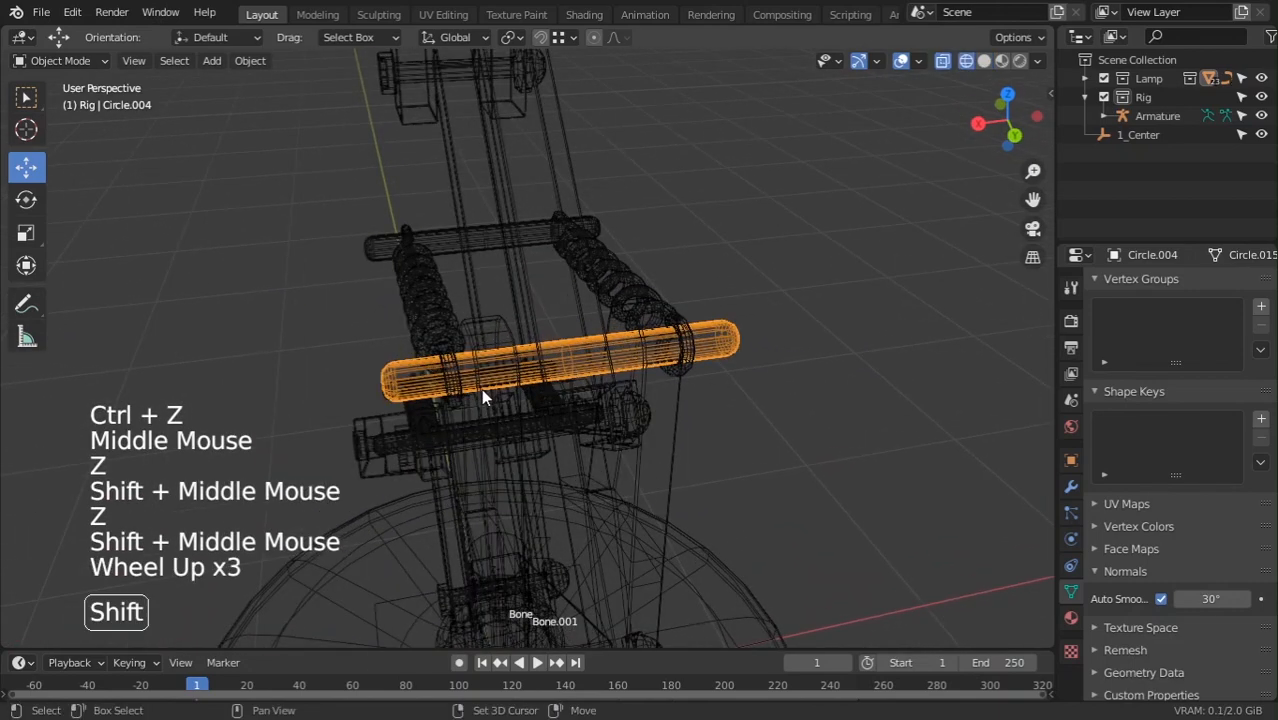
key("shift+s")
left_click(482, 512)
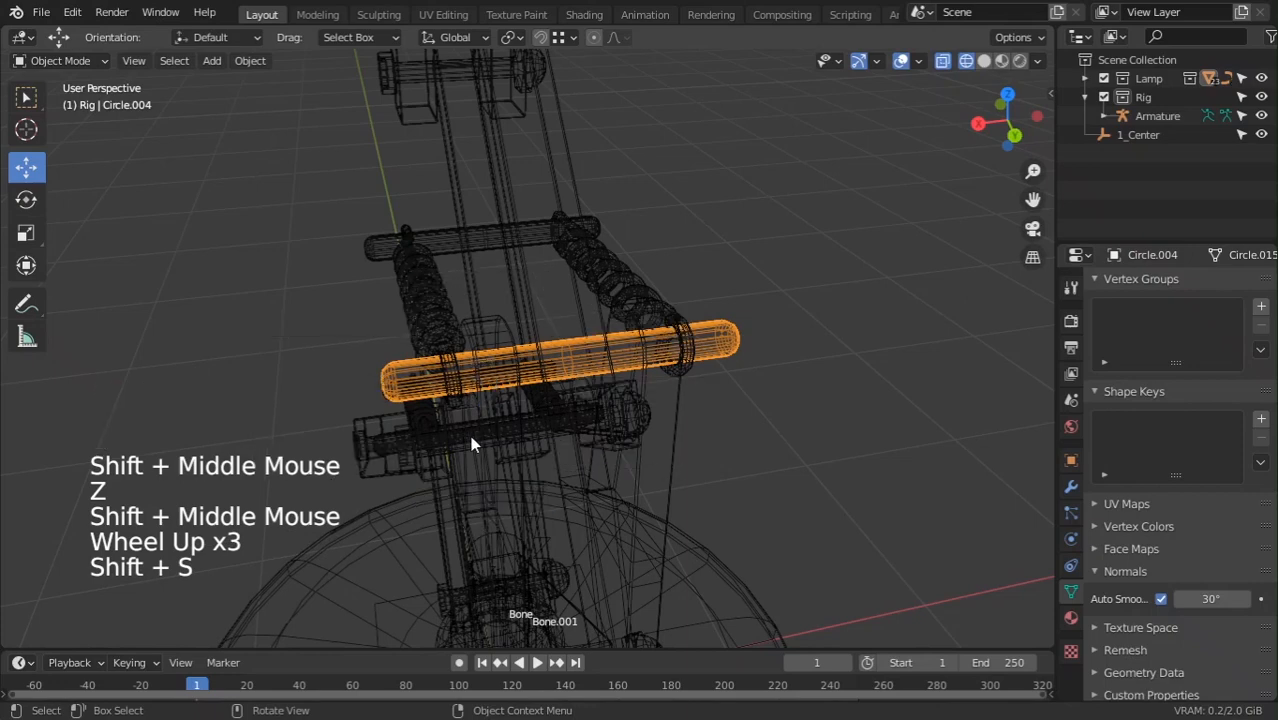
scroll(470, 435, "down", 1)
key("z")
Inspect Circle.004's mesh in Edit Mode, then set its origin to the geometry centre
middle_click_drag(661, 397, 623, 318)
scroll(580, 360, "down", 6)
scroll(574, 382, "down", 1)
middle_click_drag(574, 382, 499, 394)
scroll(513, 405, "up", 4)
key("Tab")
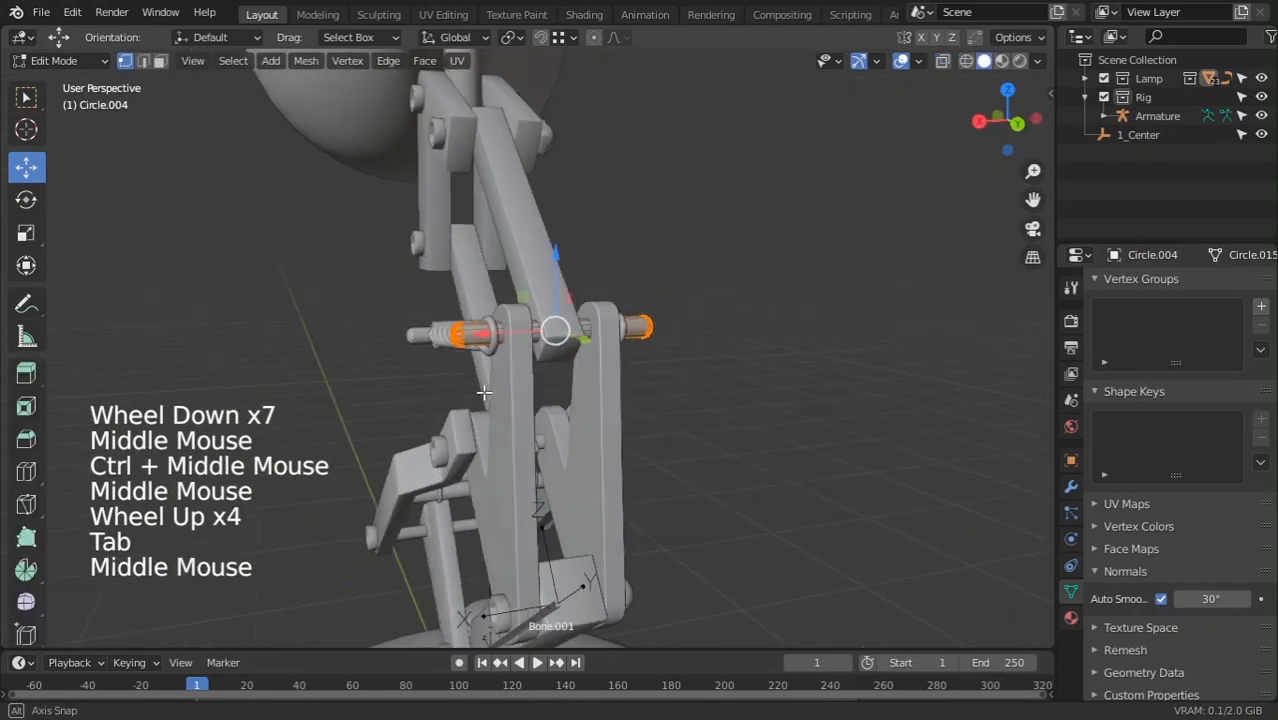
scroll(499, 394, "up", 4)
key("Tab")
right_click(349, 347)
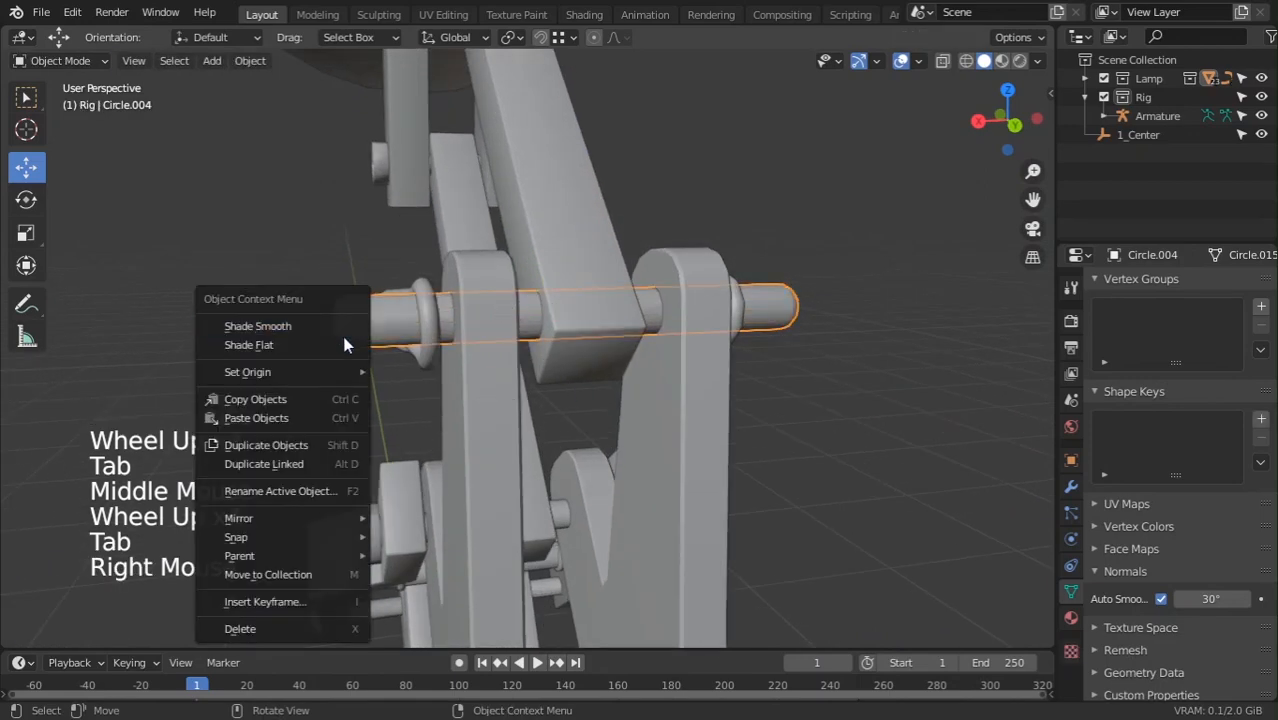
mouse_move(334, 373)
left_click(459, 394)
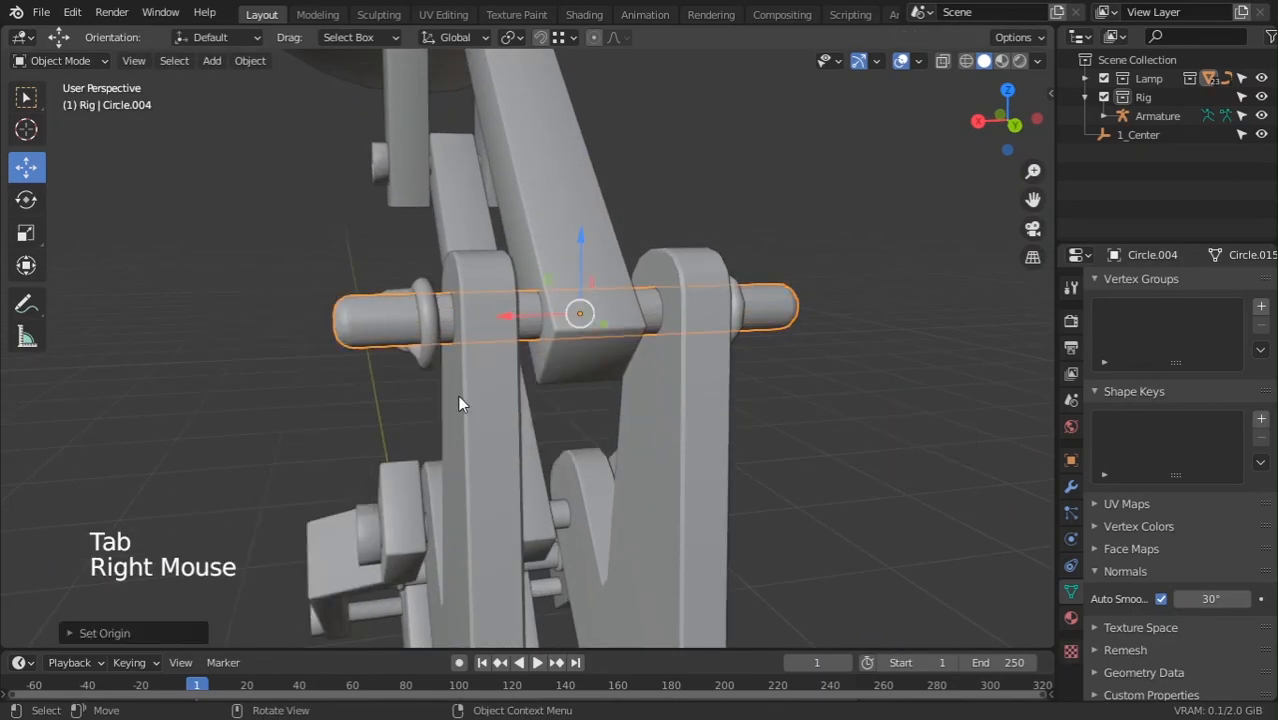
scroll(457, 400, "down", 5)
key("shift+s")
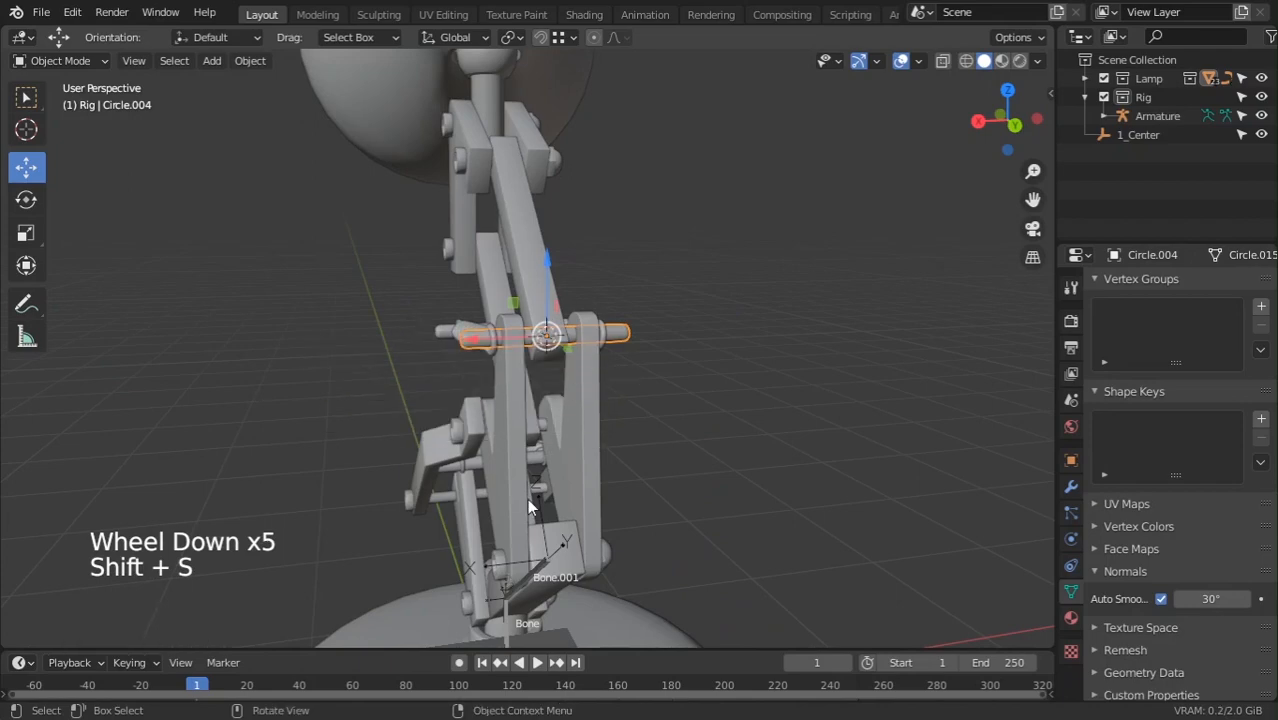
key("KP_1")
key("KP_3")
left_click(575, 570)
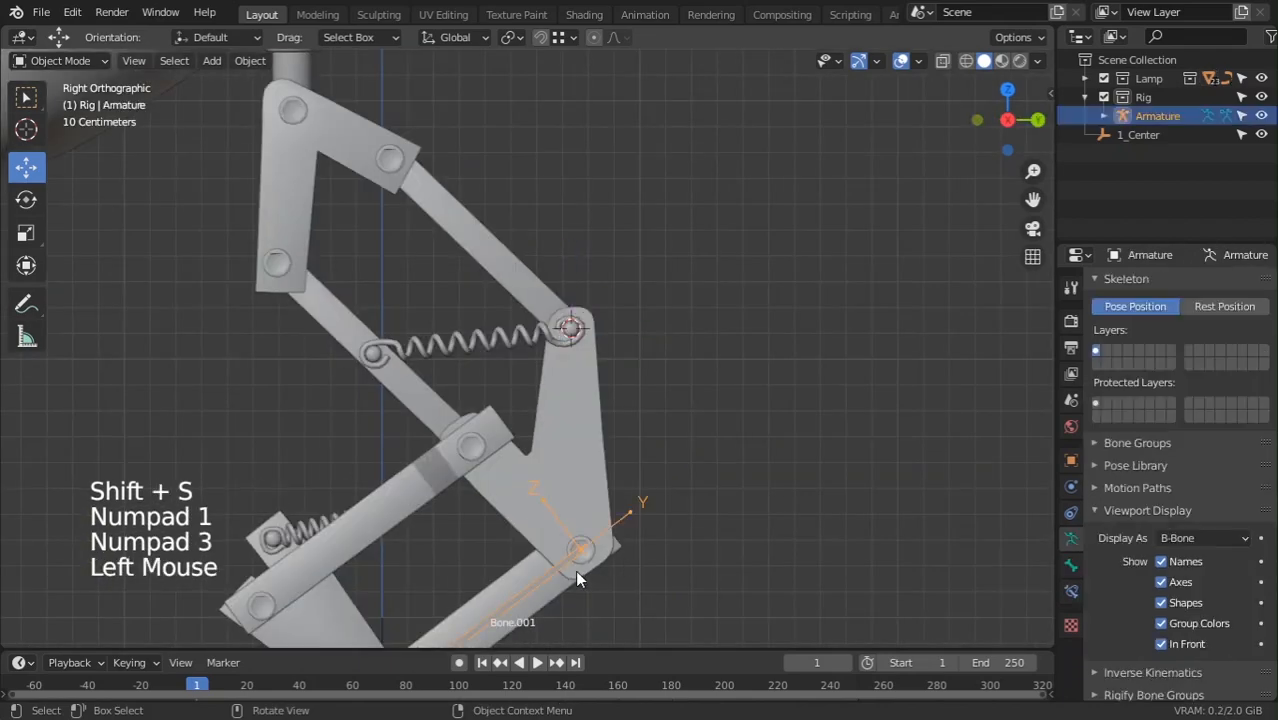
middle_click_drag(575, 570, 575, 528, "shift")
scroll(575, 528, "up", 4)
key("Tab")
middle_click_drag(615, 645, 567, 488, "shift")
left_click(567, 488)
scroll(568, 478, "down", 8)
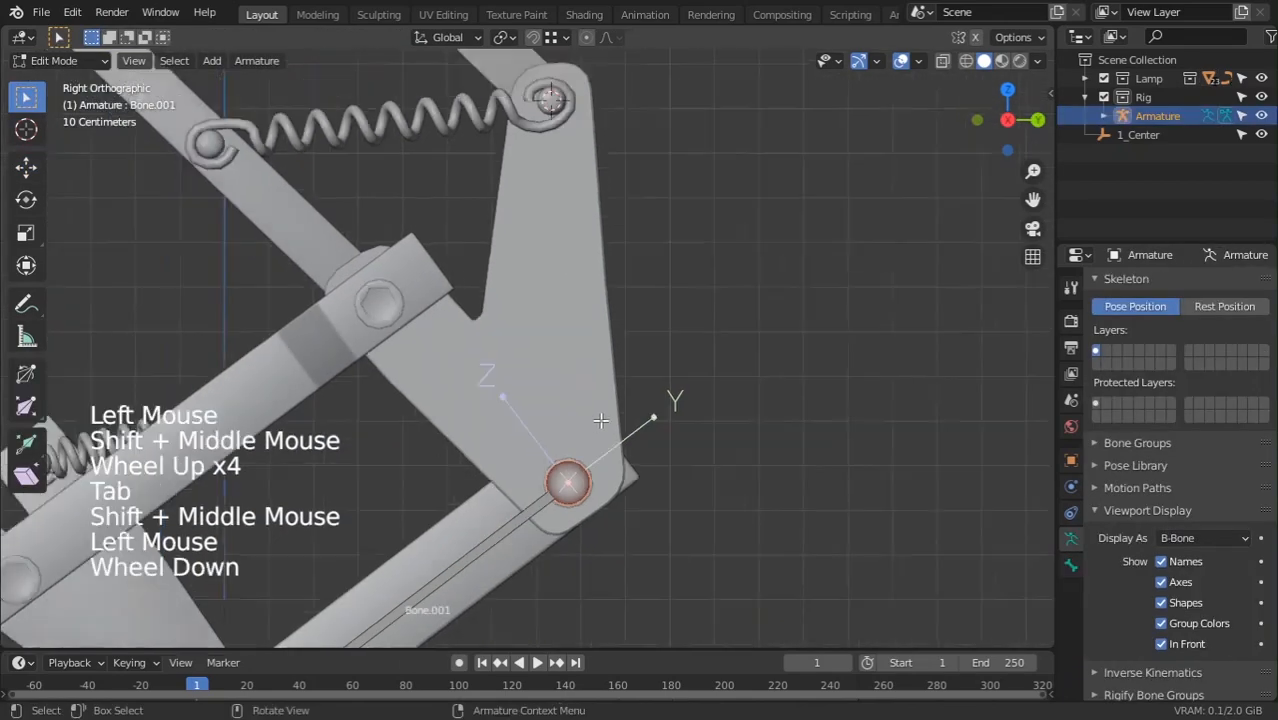
scroll(561, 451, "up", 3)
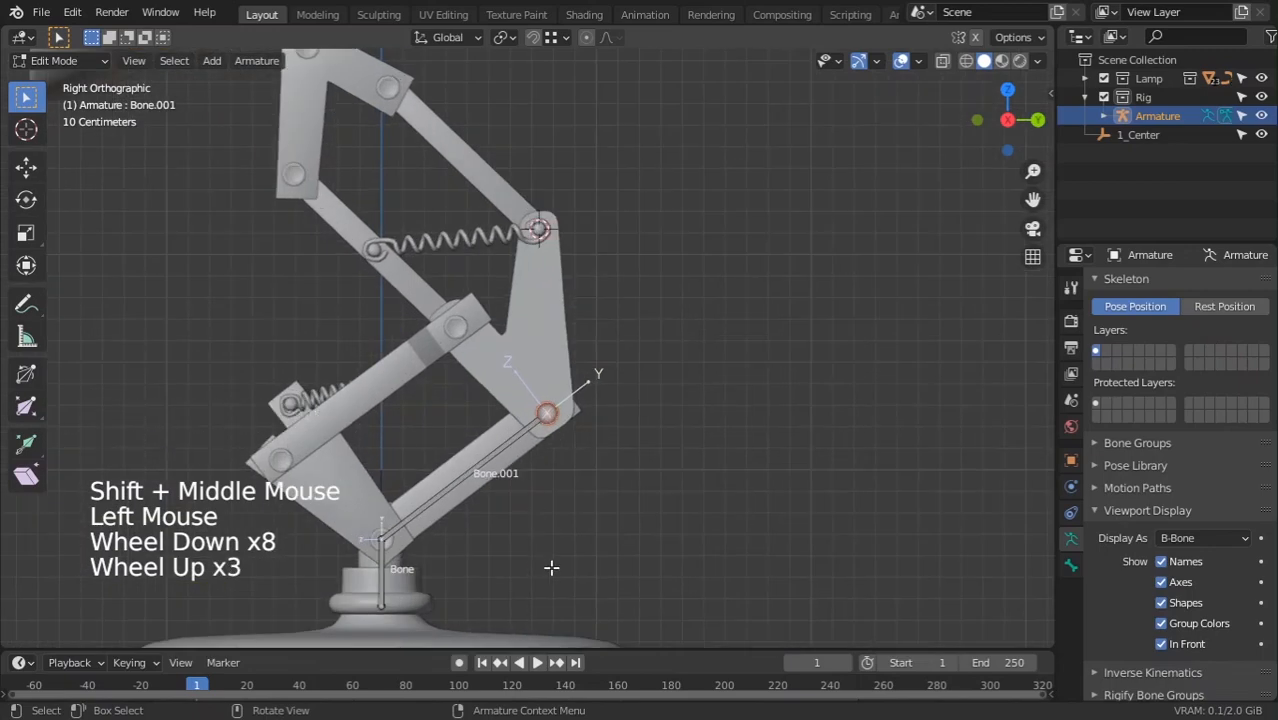
middle_click_drag(541, 514, 560, 500, "shift")
middle_click_drag(560, 500, 500, 360, "ctrl")
key("shift+s")
scroll(585, 477, "down", 3)
middle_click_drag(500, 360, 498, 312, "ctrl")
key("Tab")
left_click(502, 322)
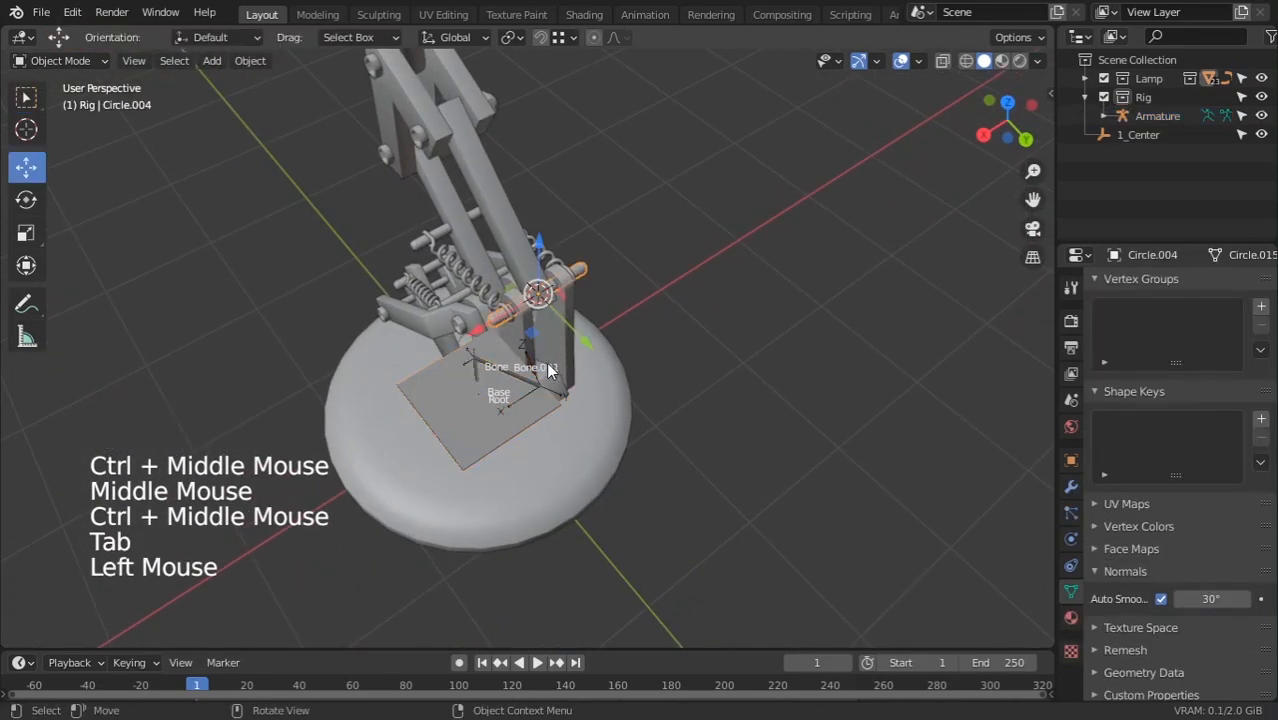
Move pin Circle.004's origin to the centre of its geometry
middle_click_drag(550, 368, 482, 368)
middle_click_drag(482, 368, 500, 270, "ctrl")
middle_click_drag(500, 270, 639, 389)
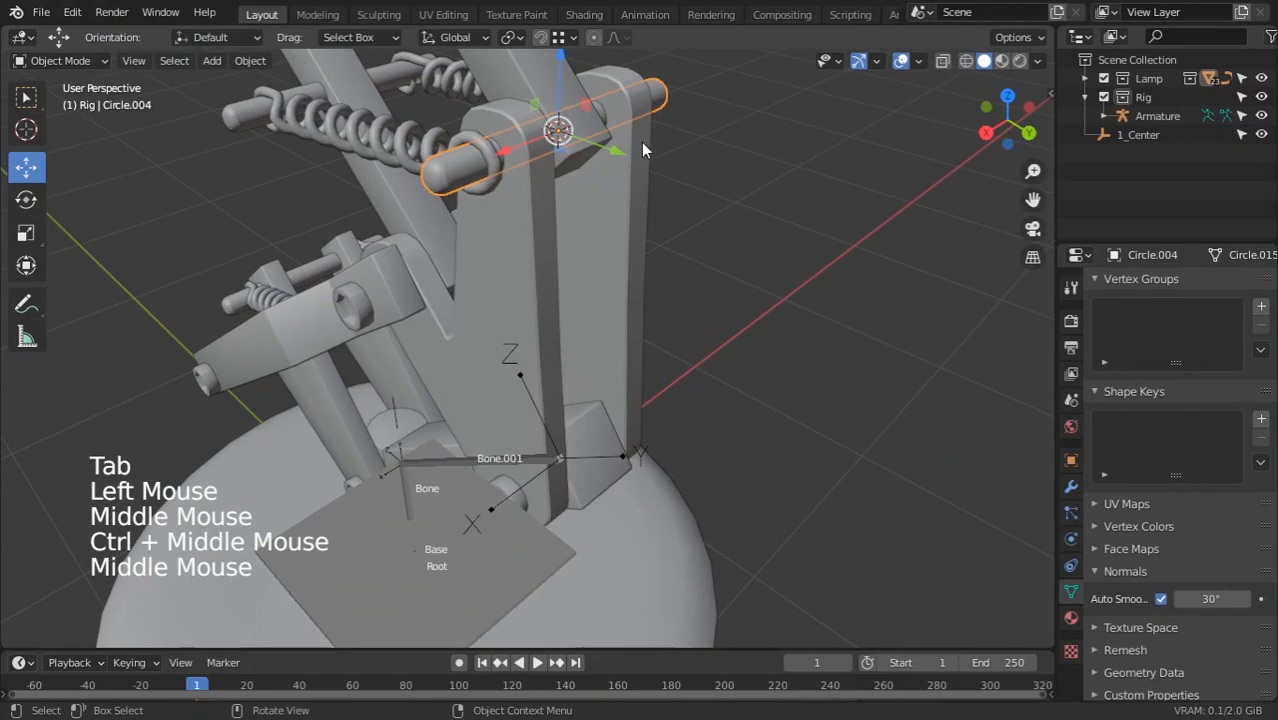
scroll(600, 158, "down", 2)
middle_click_drag(600, 158, 403, 295)
key("Tab")
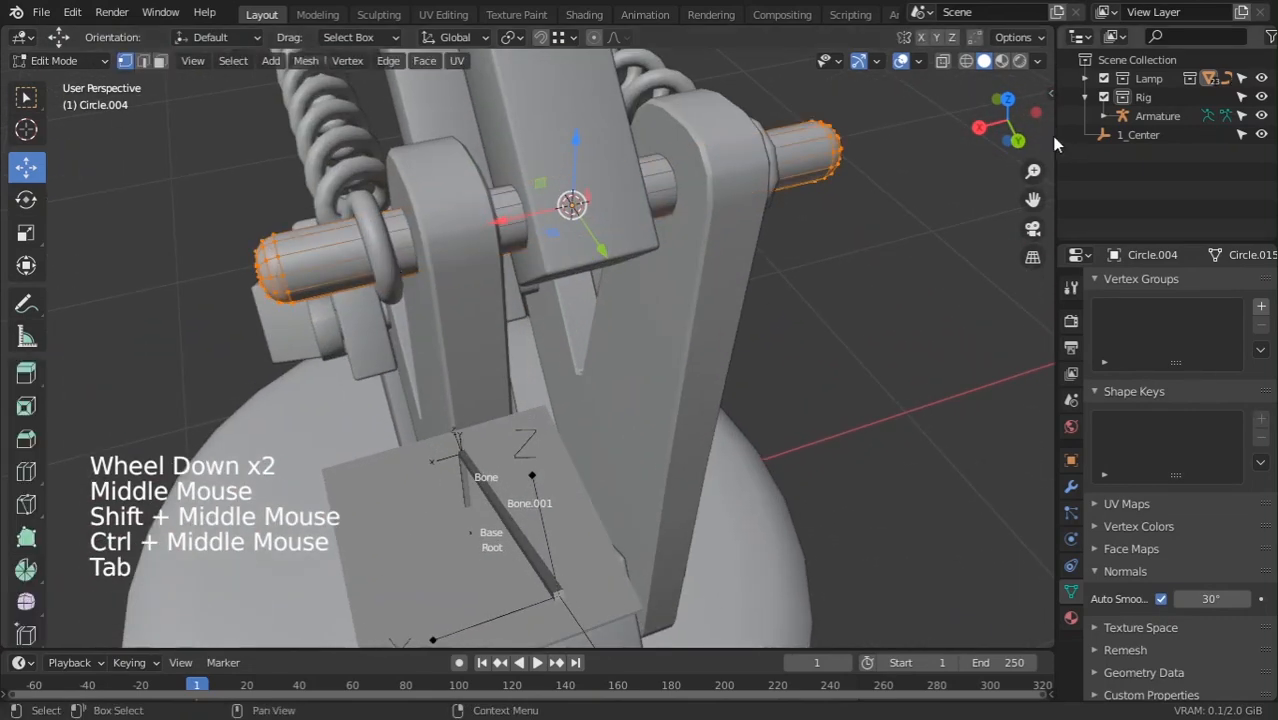
key("Tab")
right_click(300, 260)
mouse_move(292, 262)
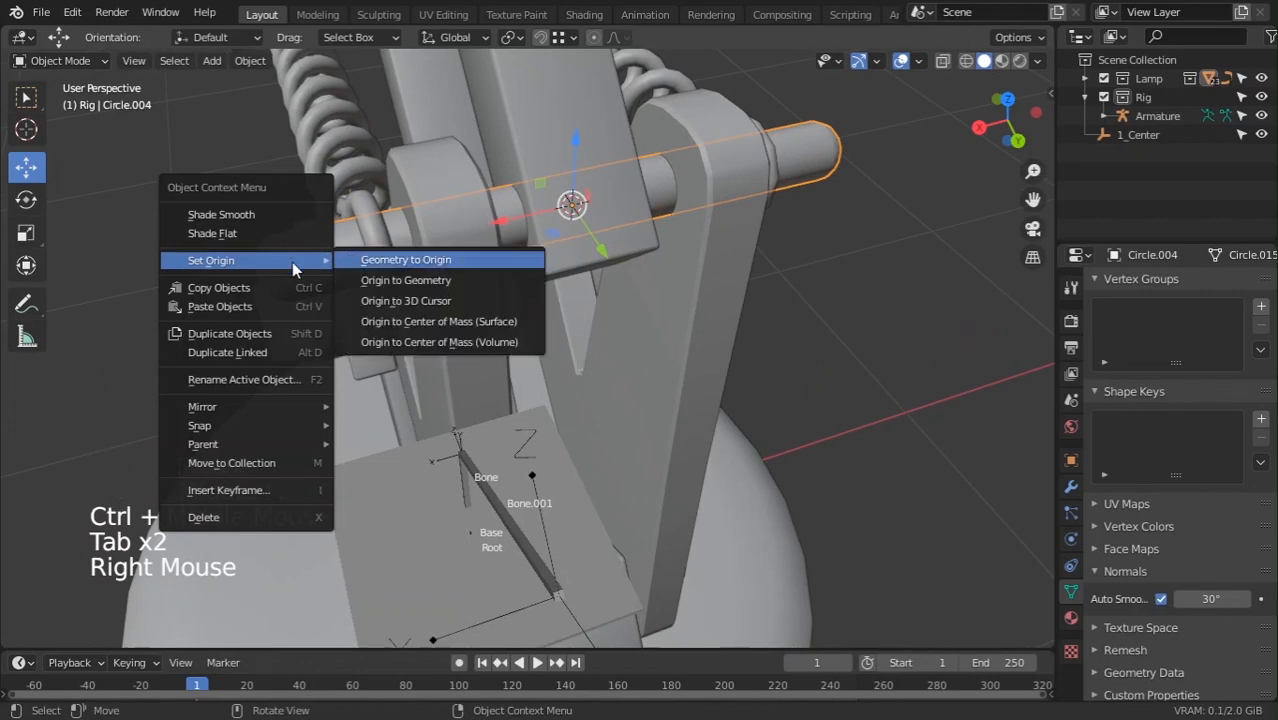
left_click(423, 283)
From the right side view, snap Circle.004 to the 3D cursor at the upper joint
scroll(502, 333, "down", 4)
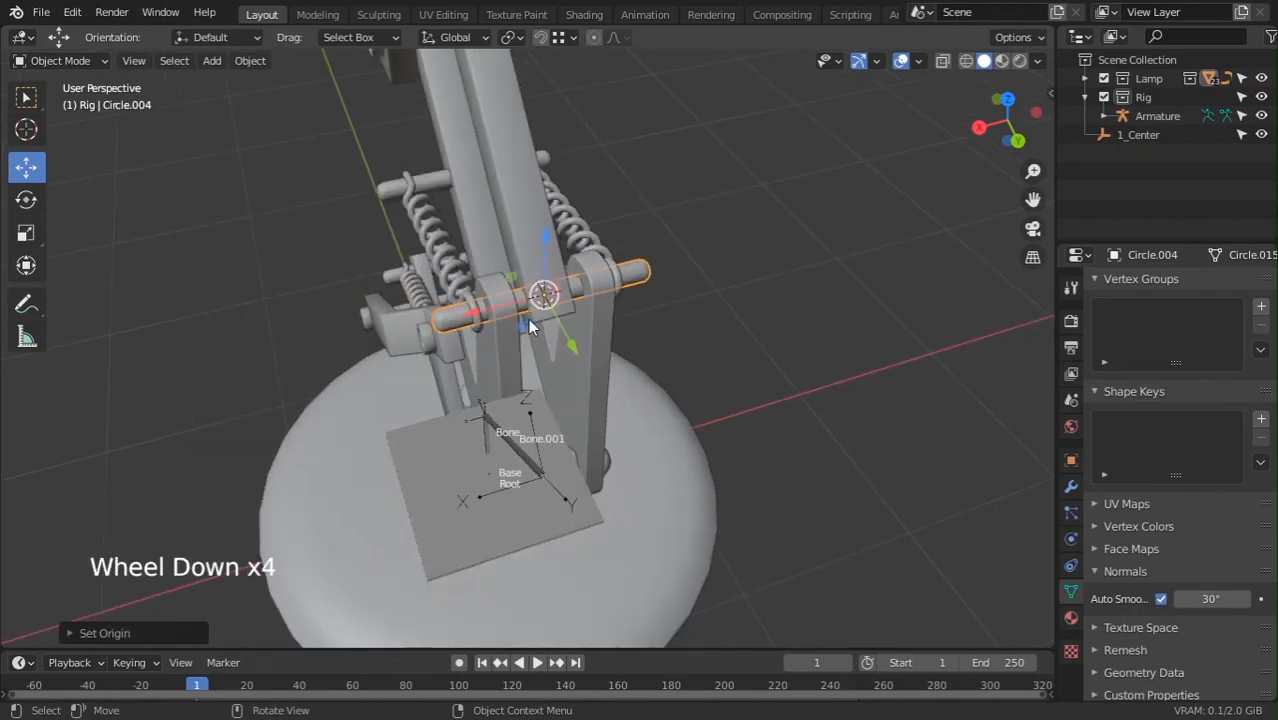
middle_click_drag(502, 333, 557, 313)
key("KP_2")
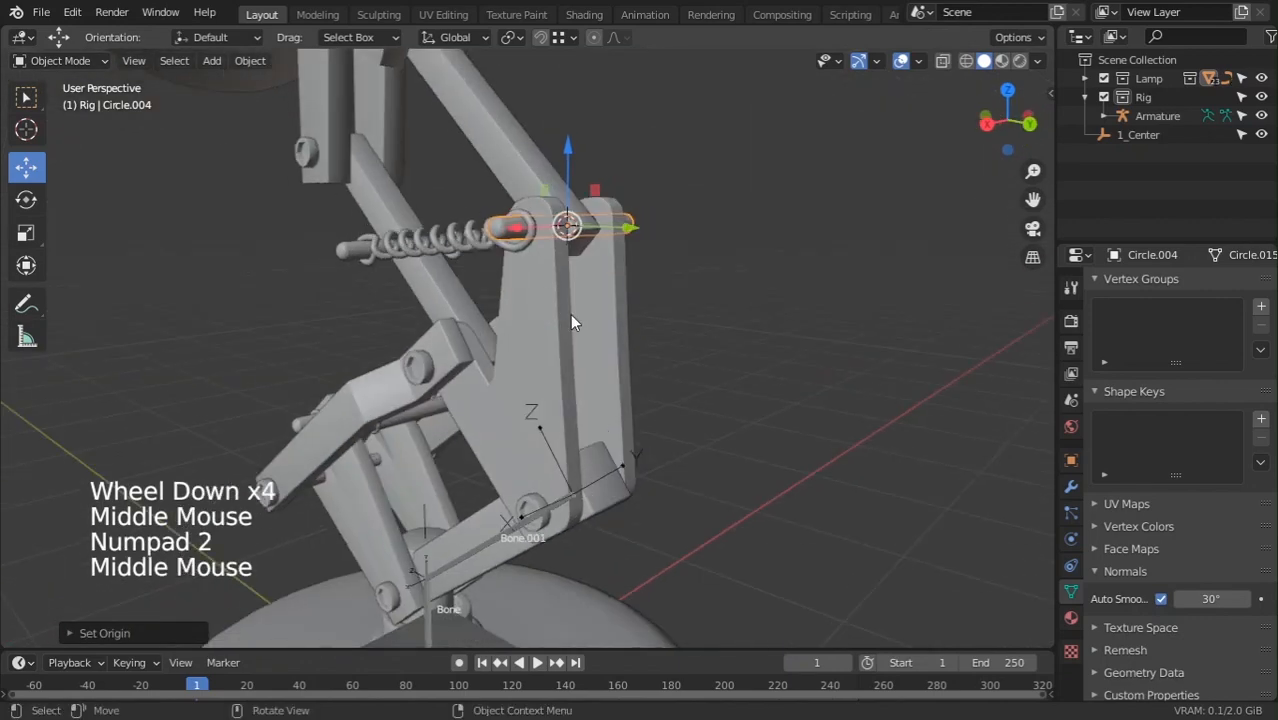
key("KP_1")
key("KP_3")
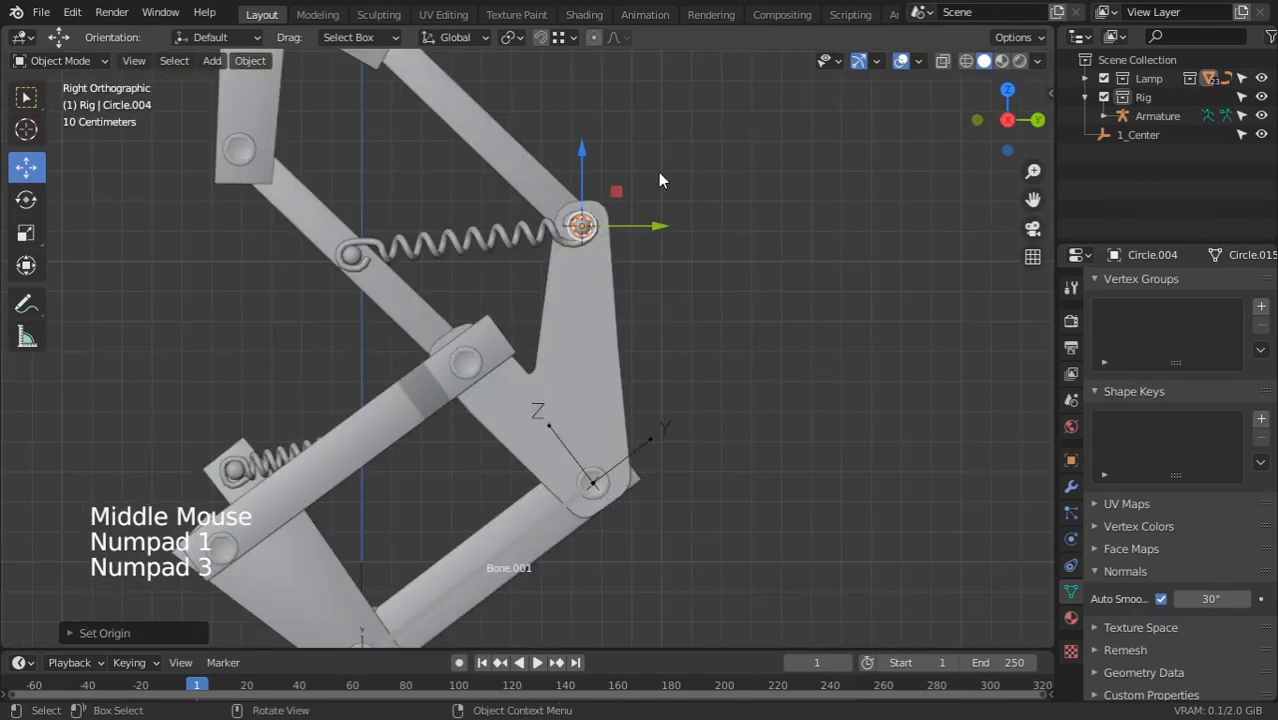
key("shift+s")
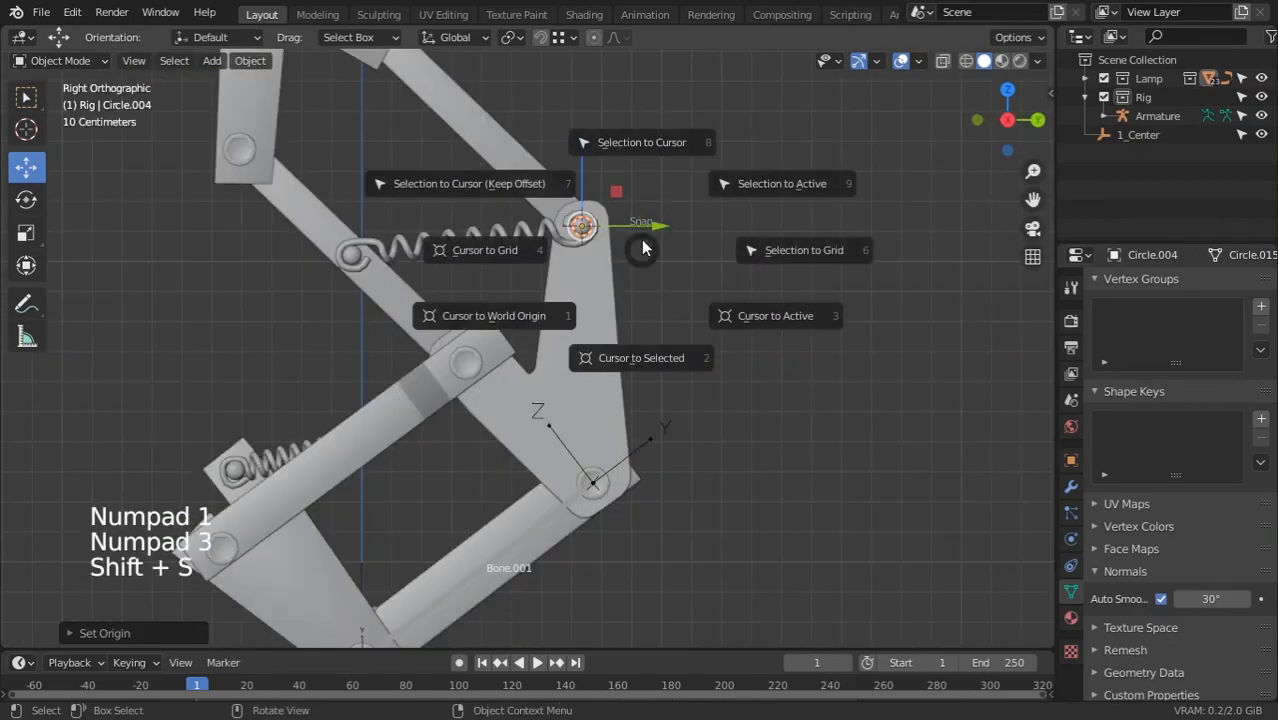
left_click(649, 142)
Extrude Bone.002 from Bone.001's tip and snap its tip onto the upper pin
left_click(592, 484)
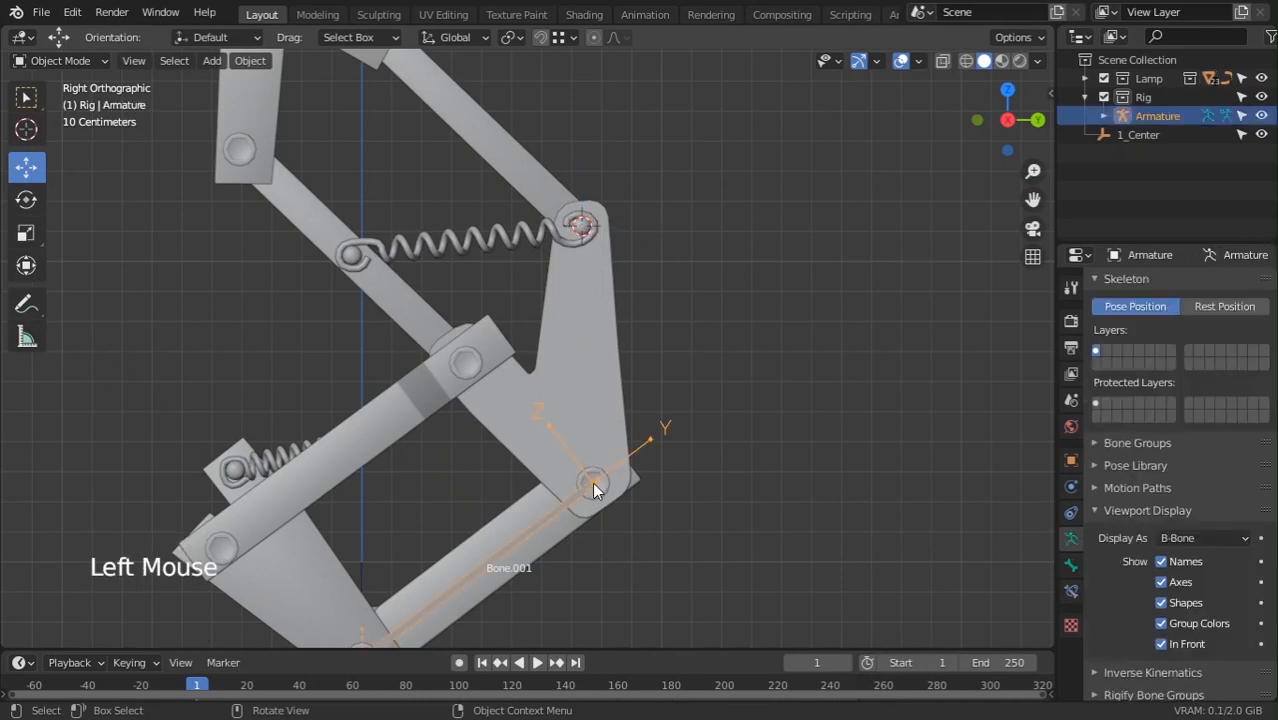
key("Tab")
left_click(595, 485)
key("e")
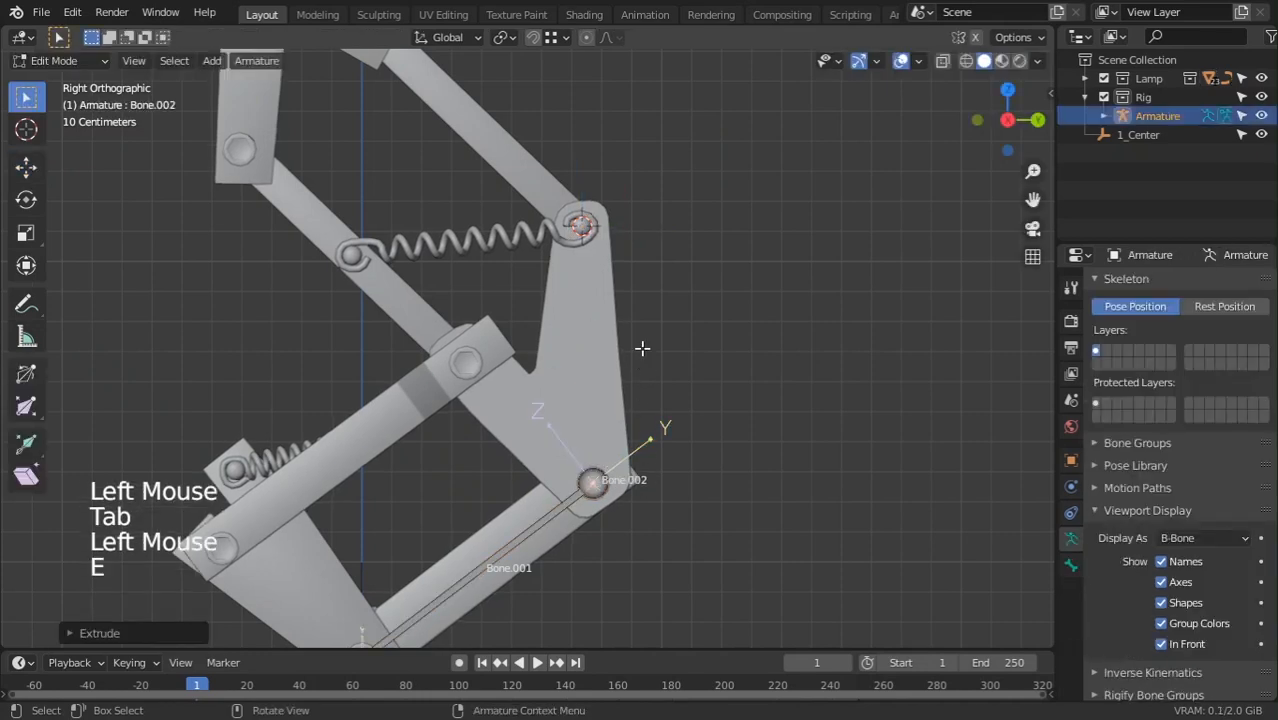
key("shift+s")
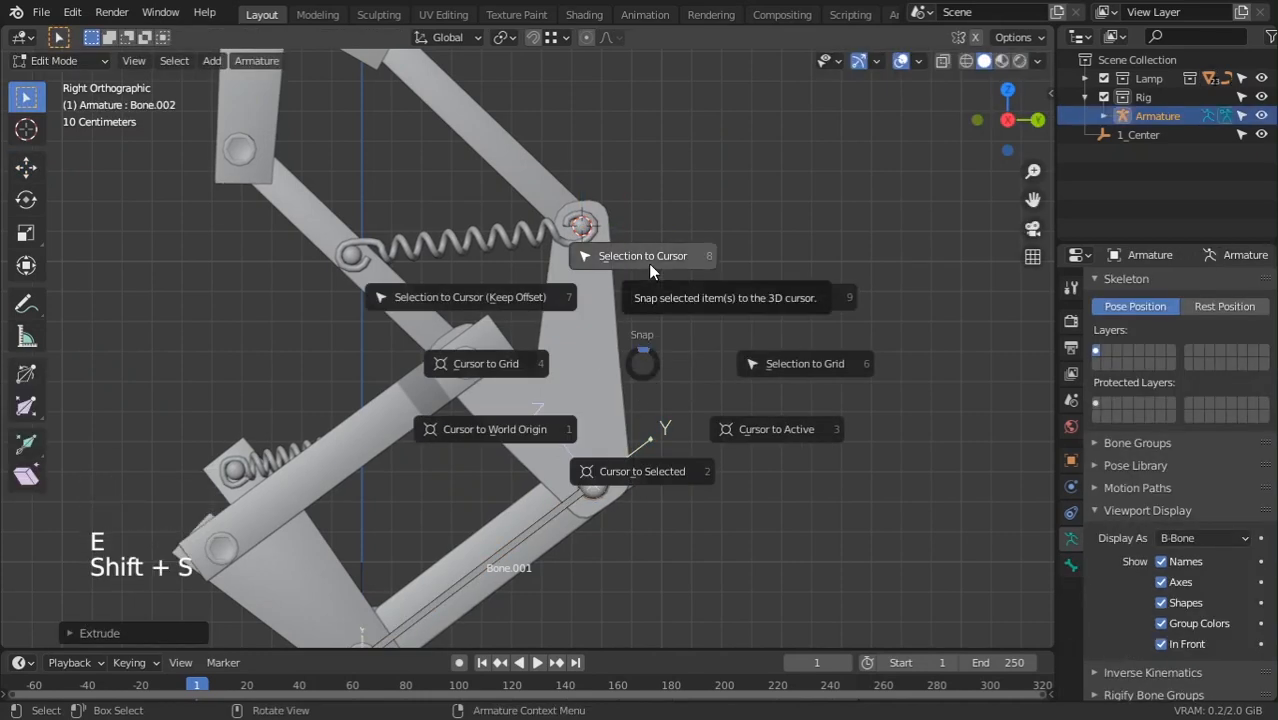
left_click(648, 263)
Place the 3D cursor on the next pin up the arm, Circle.005
middle_click_drag(605, 158, 736, 462, "shift")
key("Tab")
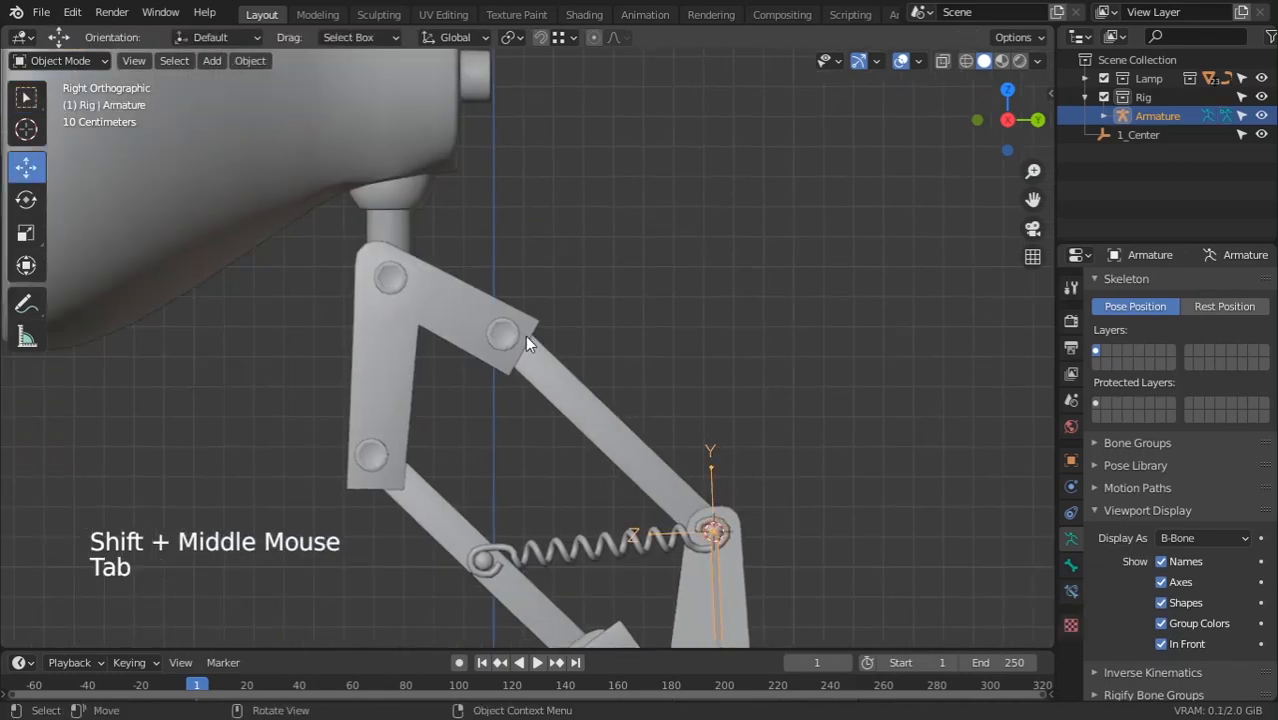
left_click(510, 334)
key("shift+s")
left_click(576, 343)
key("shift+s")
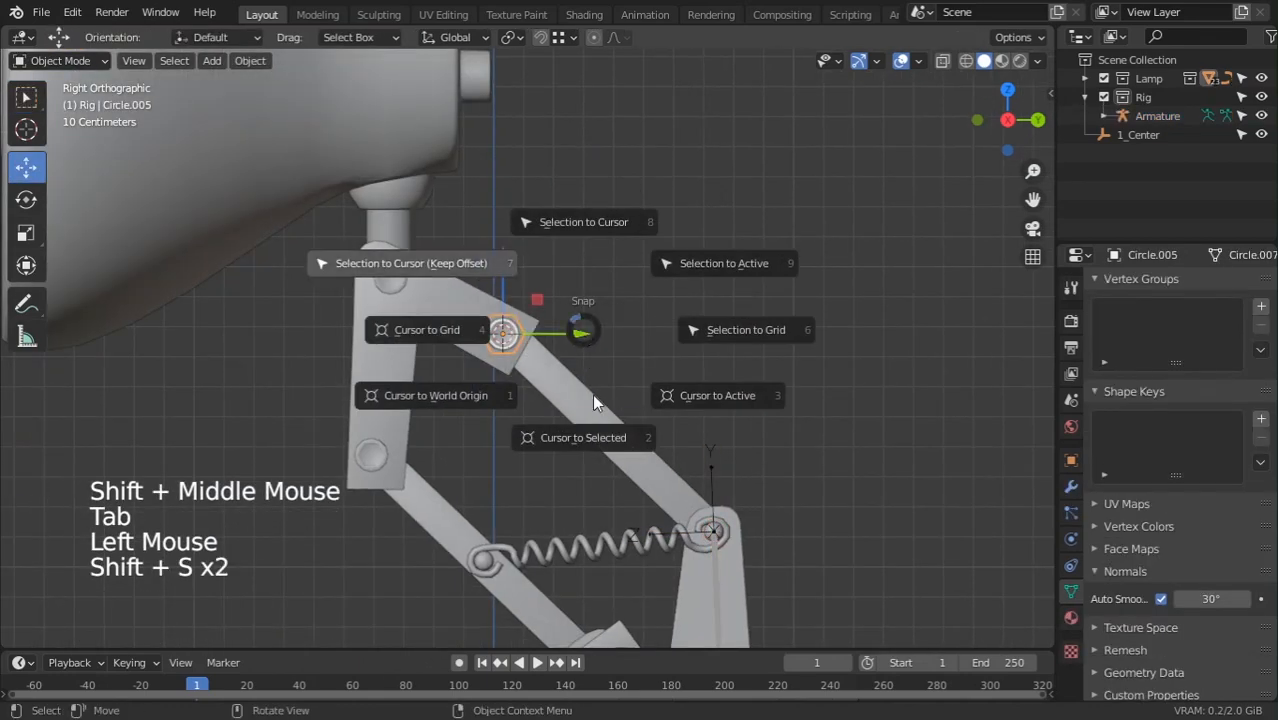
left_click(582, 452)
Extrude Bone.003 from Bone.002's tip and snap its tip to the cursor at Circle.005
left_click(717, 539)
key("Tab")
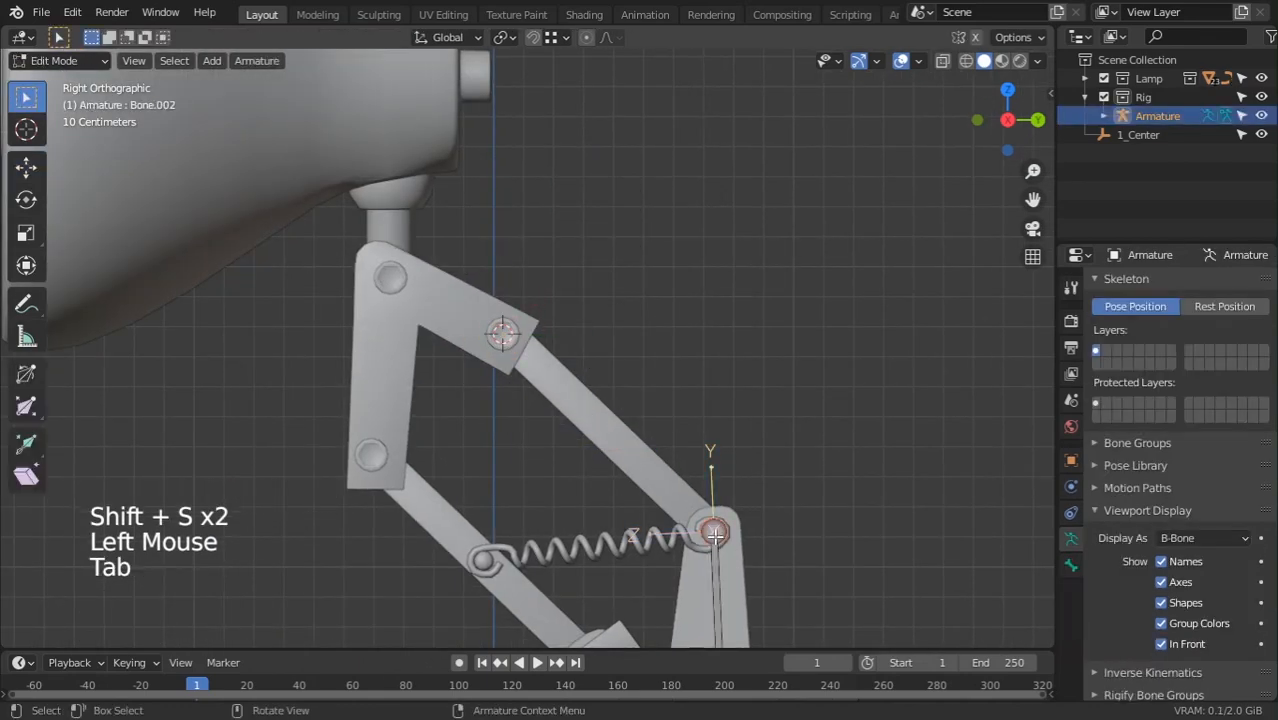
left_click(713, 533)
key("e")
key("shift+s")
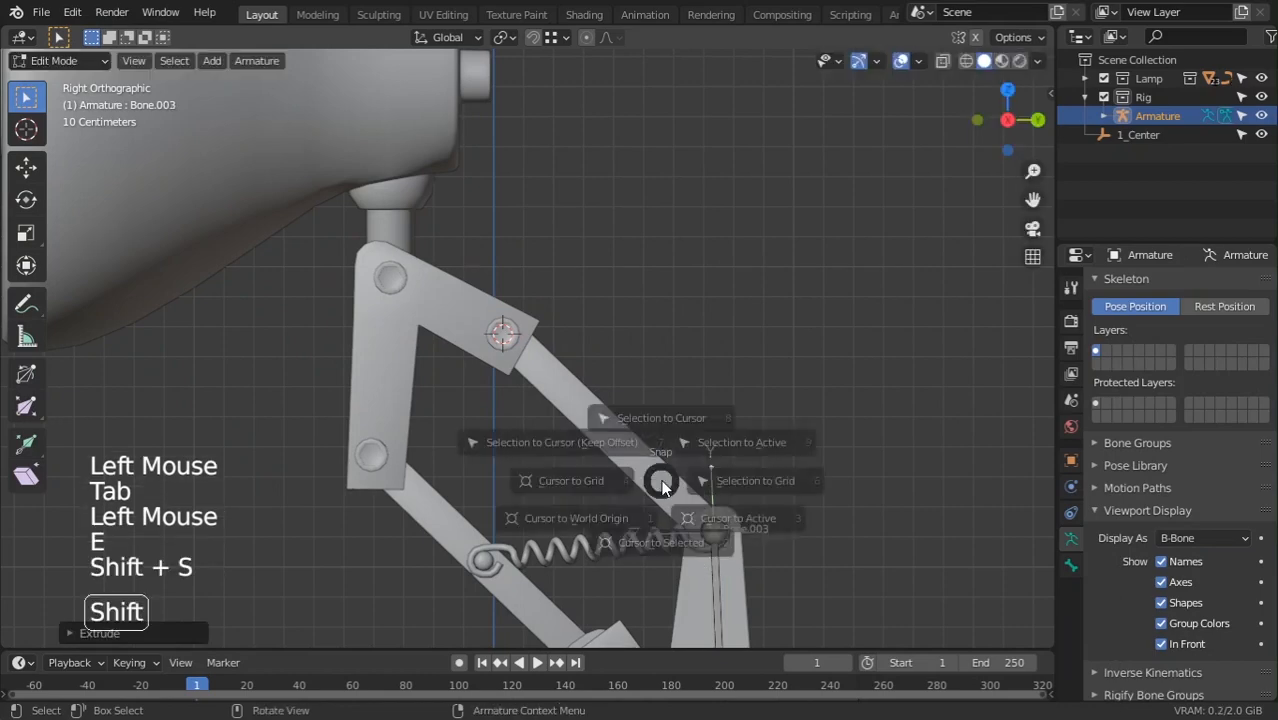
middle_click_drag(563, 391, 614, 398, "shift")
key("Tab")
middle_click_drag(520, 384, 571, 252, "shift")
scroll(600, 315, "down", 3)
middle_click_drag(641, 400, 640, 367, "shift")
middle_click_drag(640, 307, 600, 246, "ctrl")
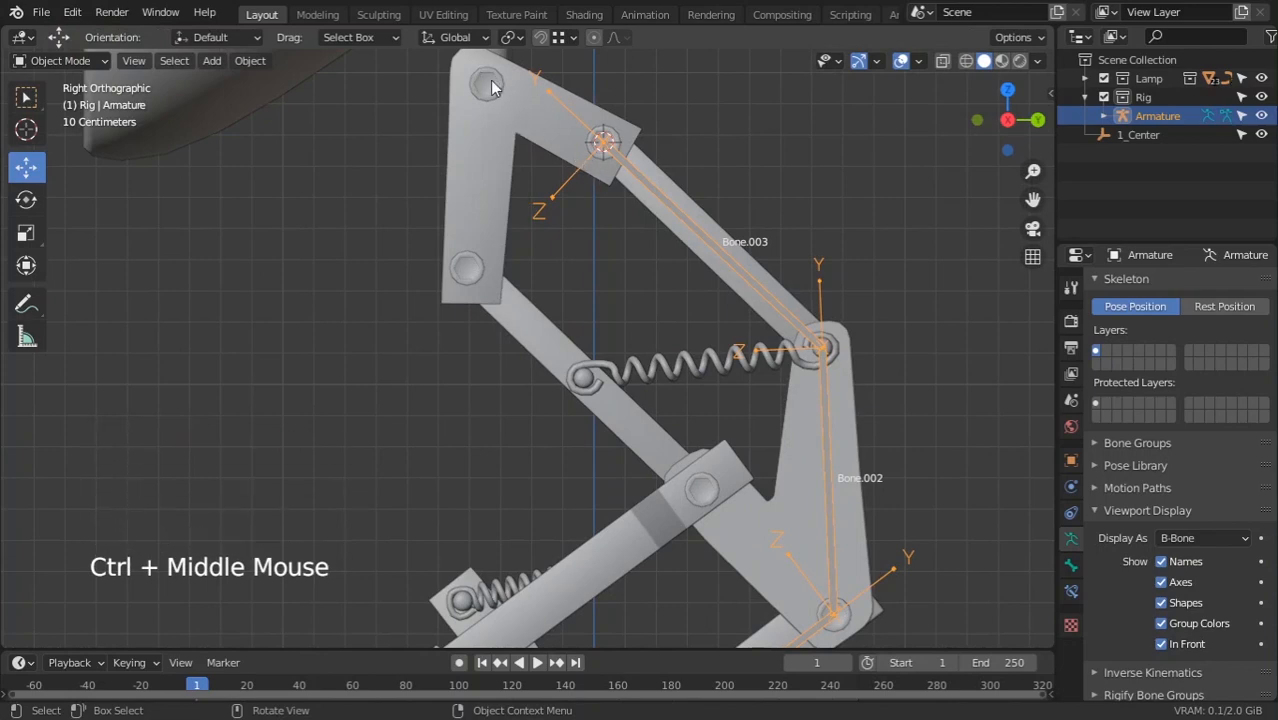
scroll(647, 238, "down", 3)
middle_click_drag(647, 238, 691, 212, "shift")
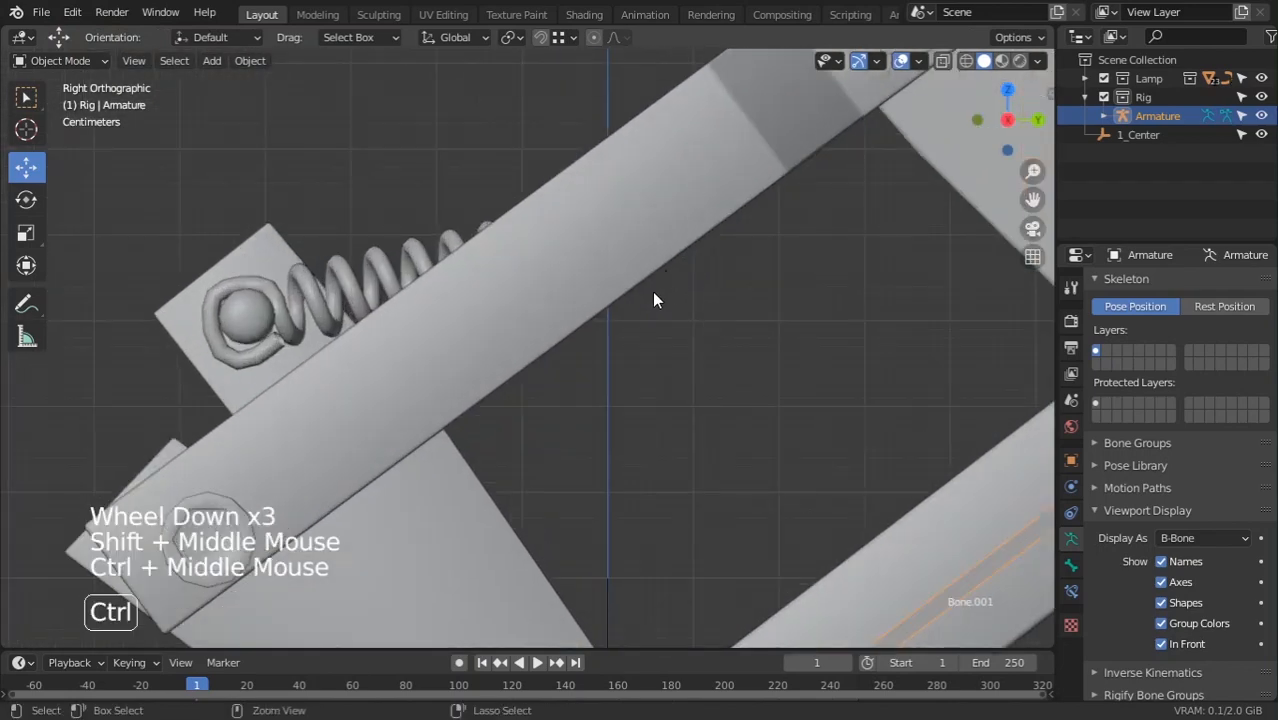
middle_click_drag(654, 300, 623, 407, "ctrl")
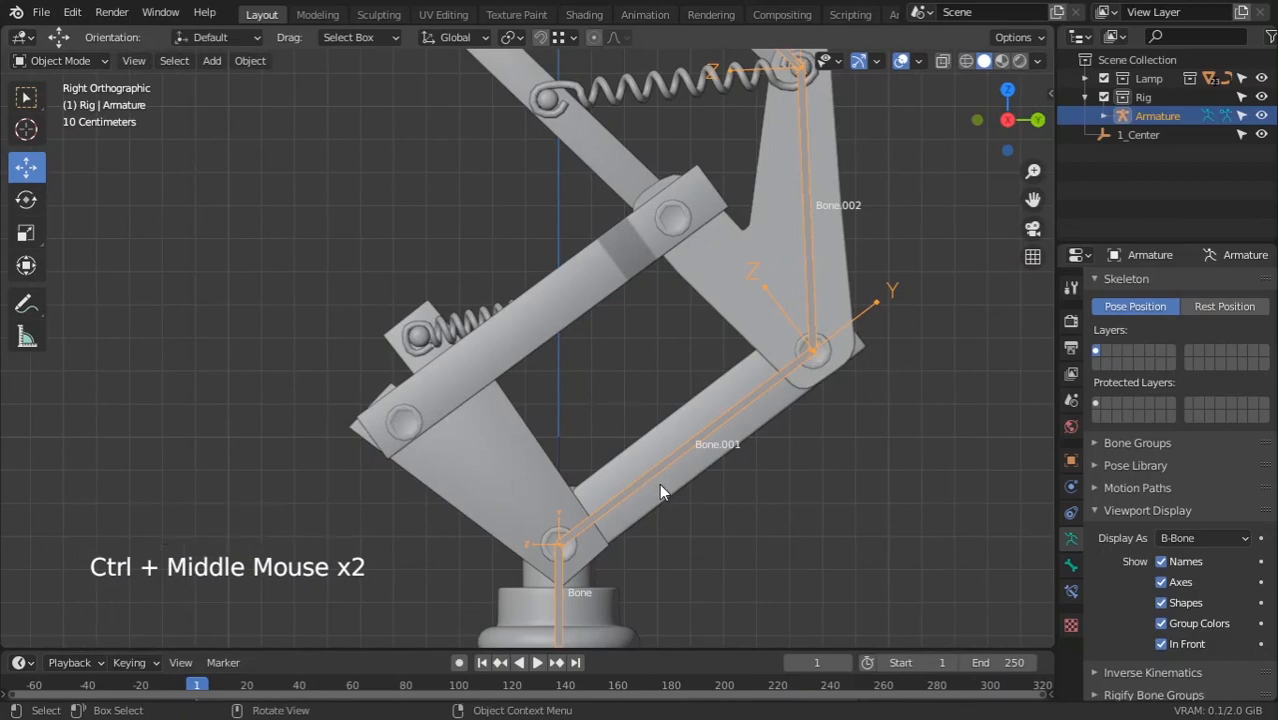
middle_click_drag(659, 490, 620, 375, "shift")
left_click(546, 492)
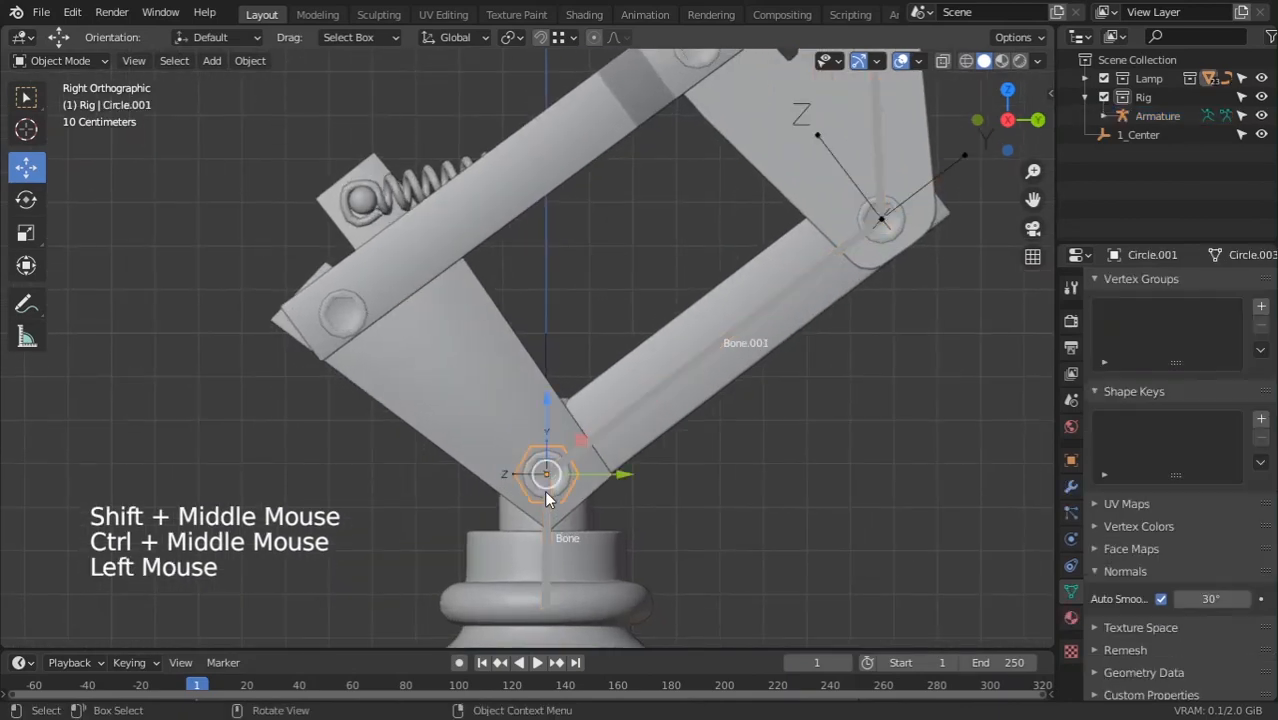
left_click(547, 536)
scroll(547, 536, "down", 4)
middle_click_drag(547, 536, 602, 316, "shift")
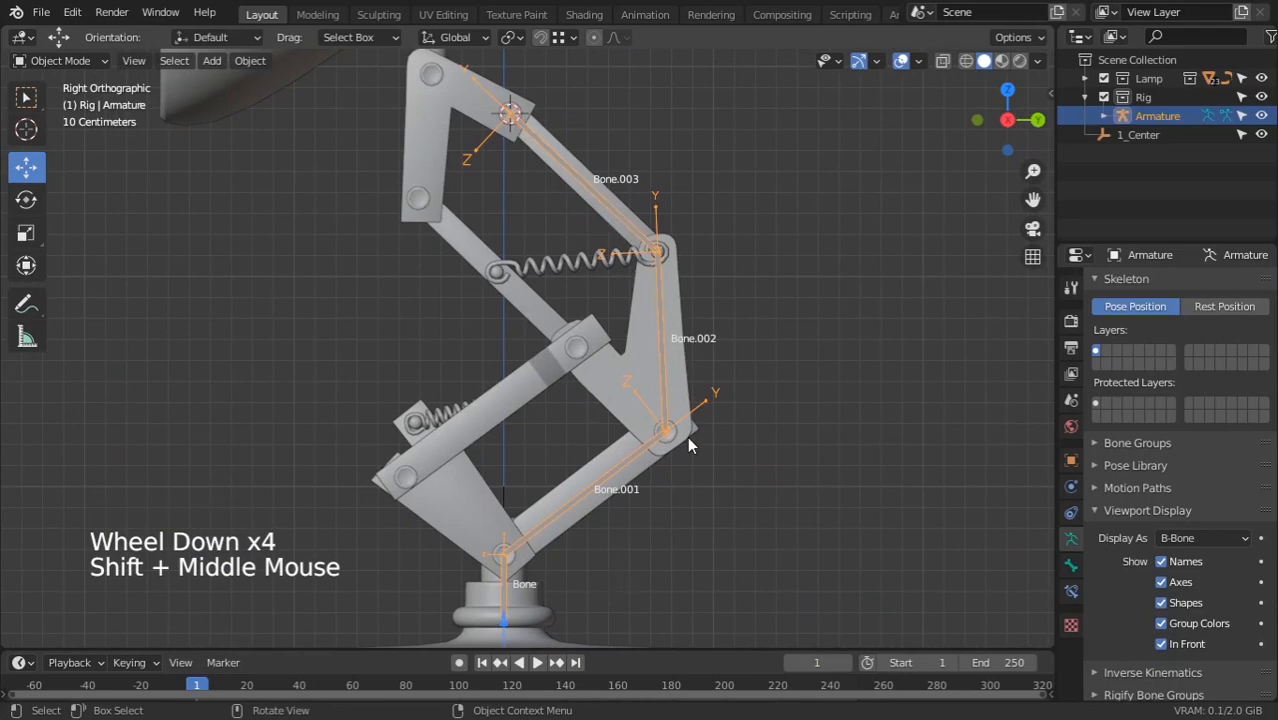
middle_click_drag(519, 570, 551, 452, "shift")
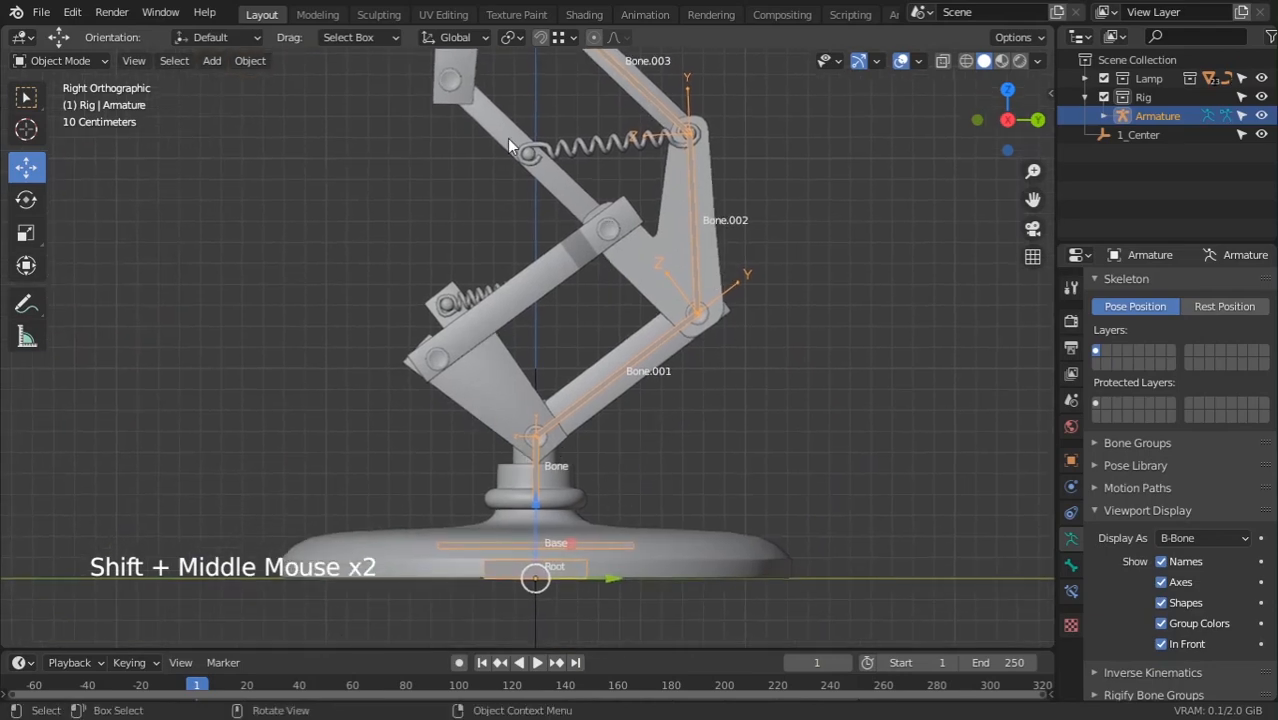
middle_click_drag(510, 146, 665, 278, "shift")
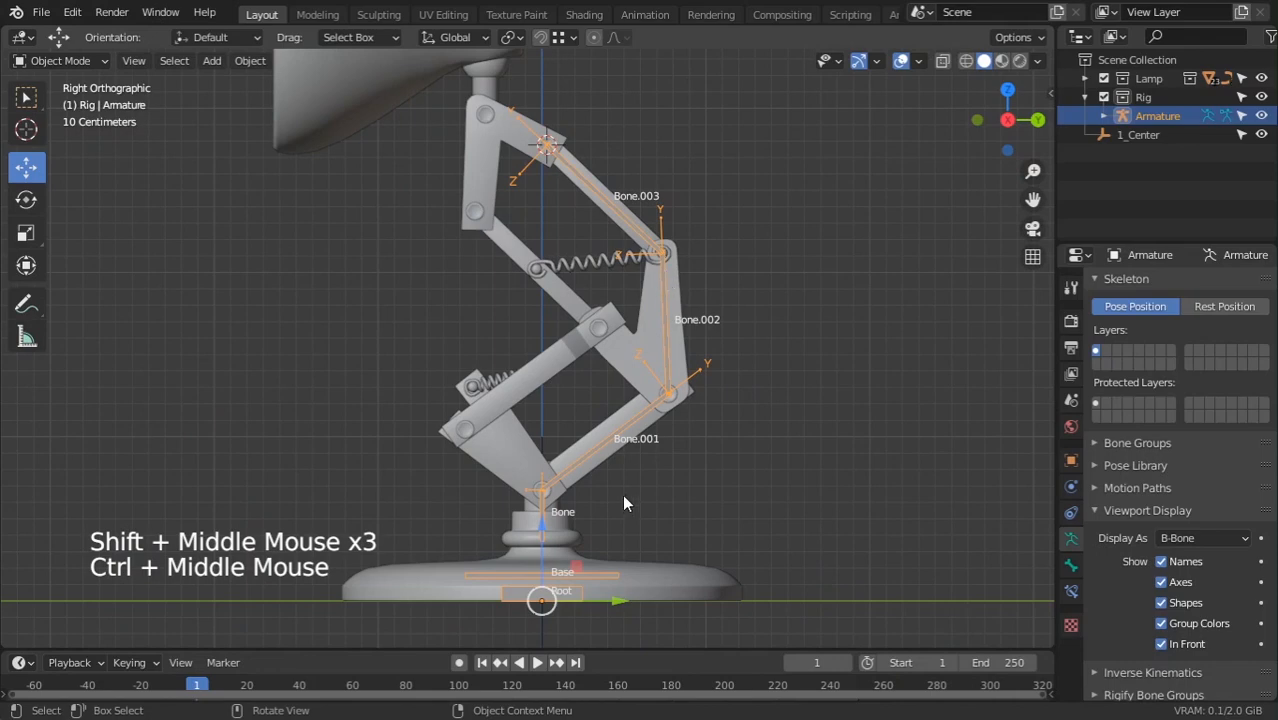
middle_click_drag(624, 503, 649, 418, "ctrl")
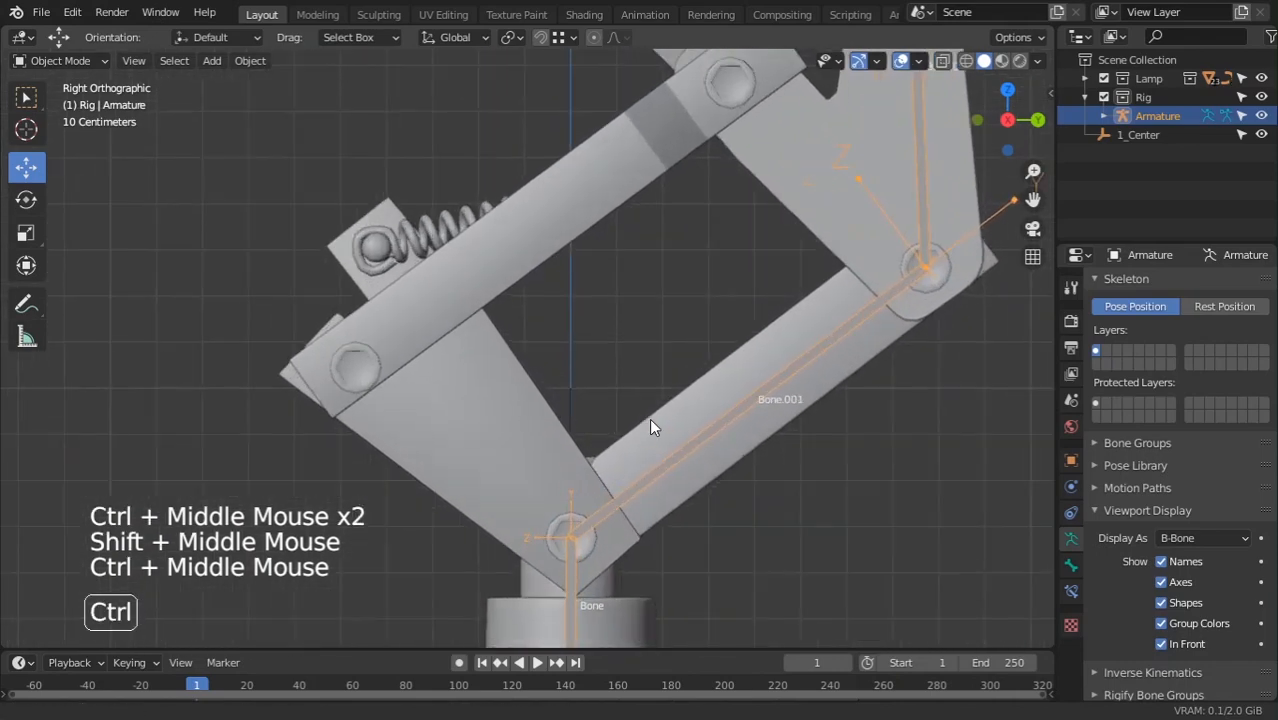
Place the 3D cursor on the lower-left pivot pin Circle
left_click(573, 551)
left_click(570, 561)
key("Tab")
left_click(575, 523)
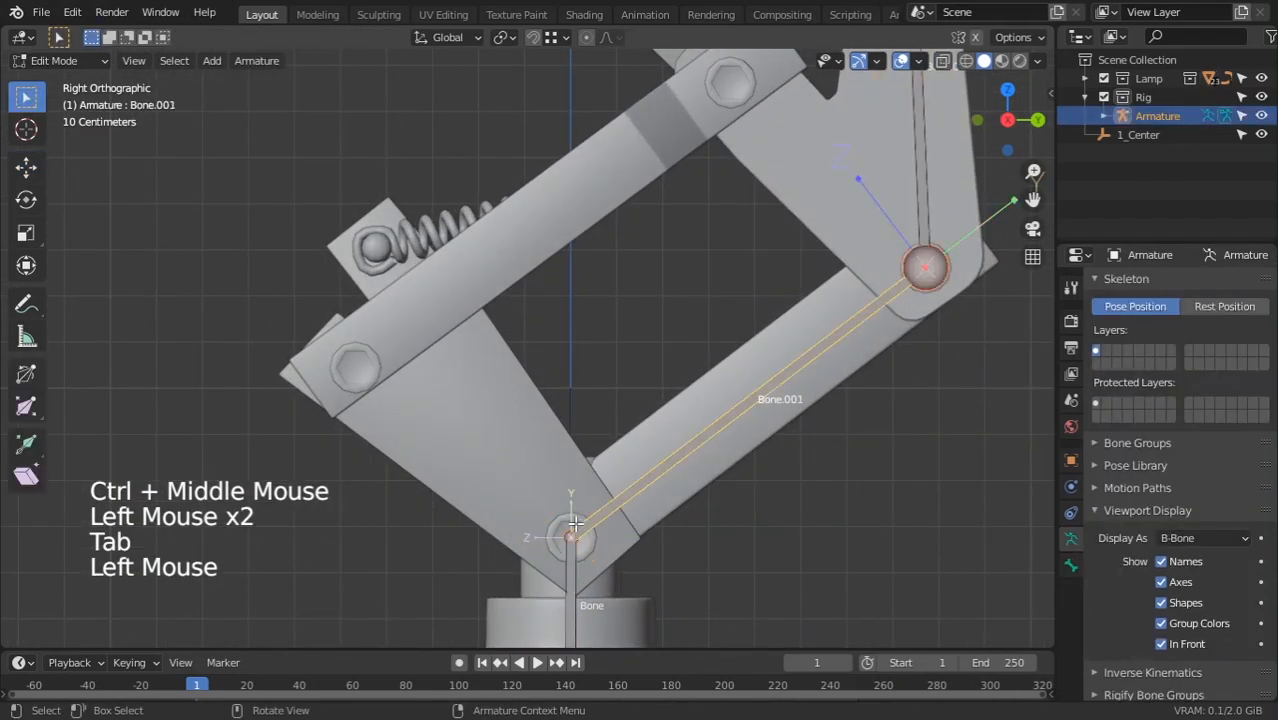
left_click(563, 539)
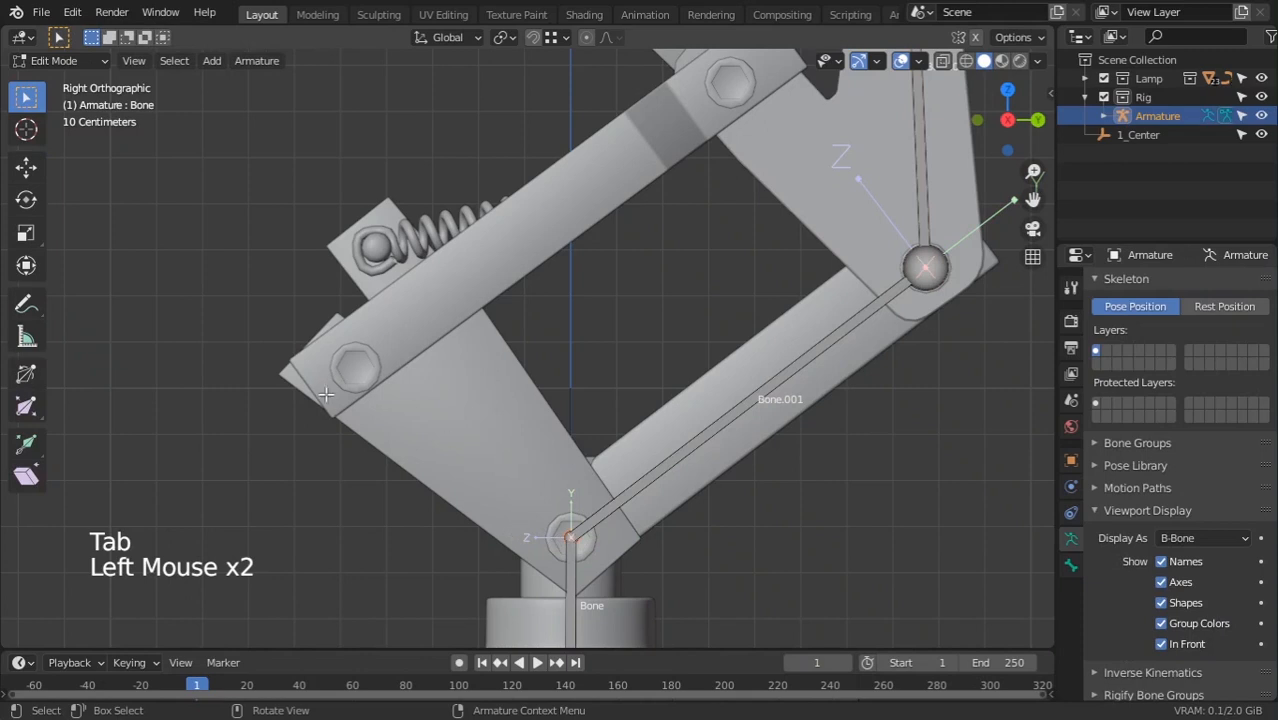
key("Tab")
left_click(365, 375)
key("shift+s")
left_click(406, 358)
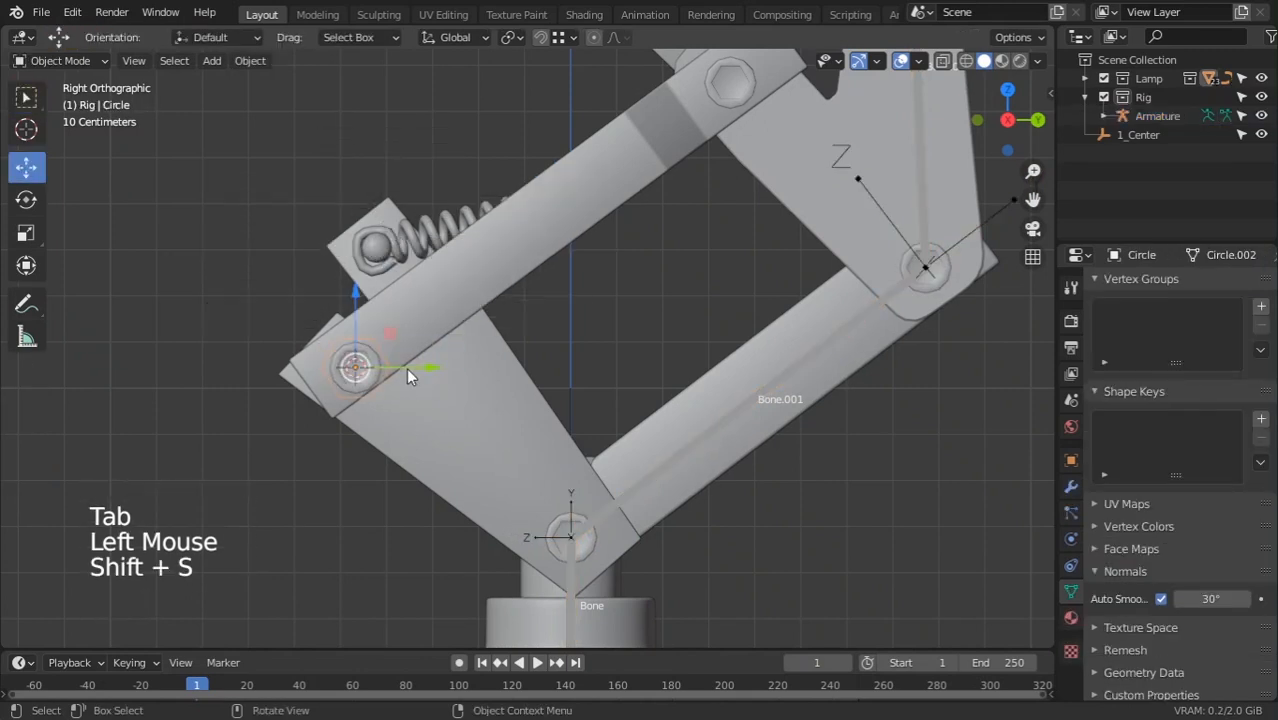
Extrude Bone.004 from the joint at Bone's tip and snap its tip onto the pivot pin
left_click(573, 533)
key("Tab")
left_click(569, 536)
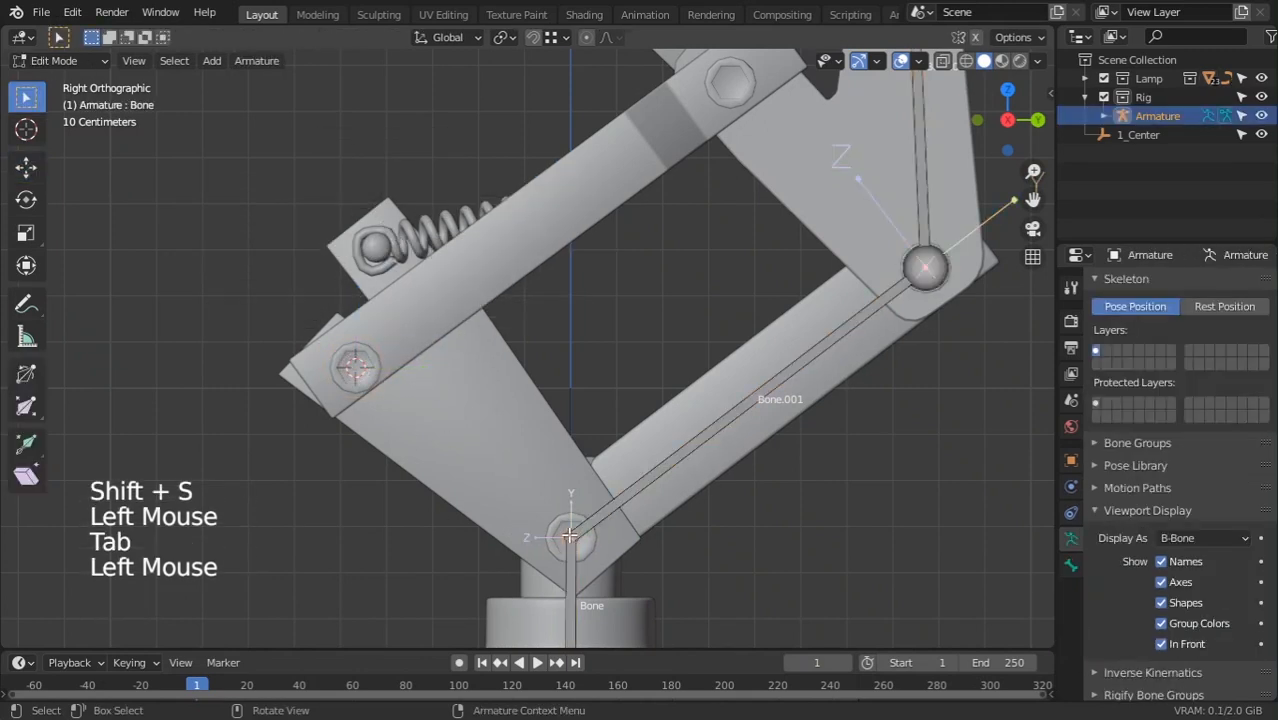
key("e")
right_click(488, 370)
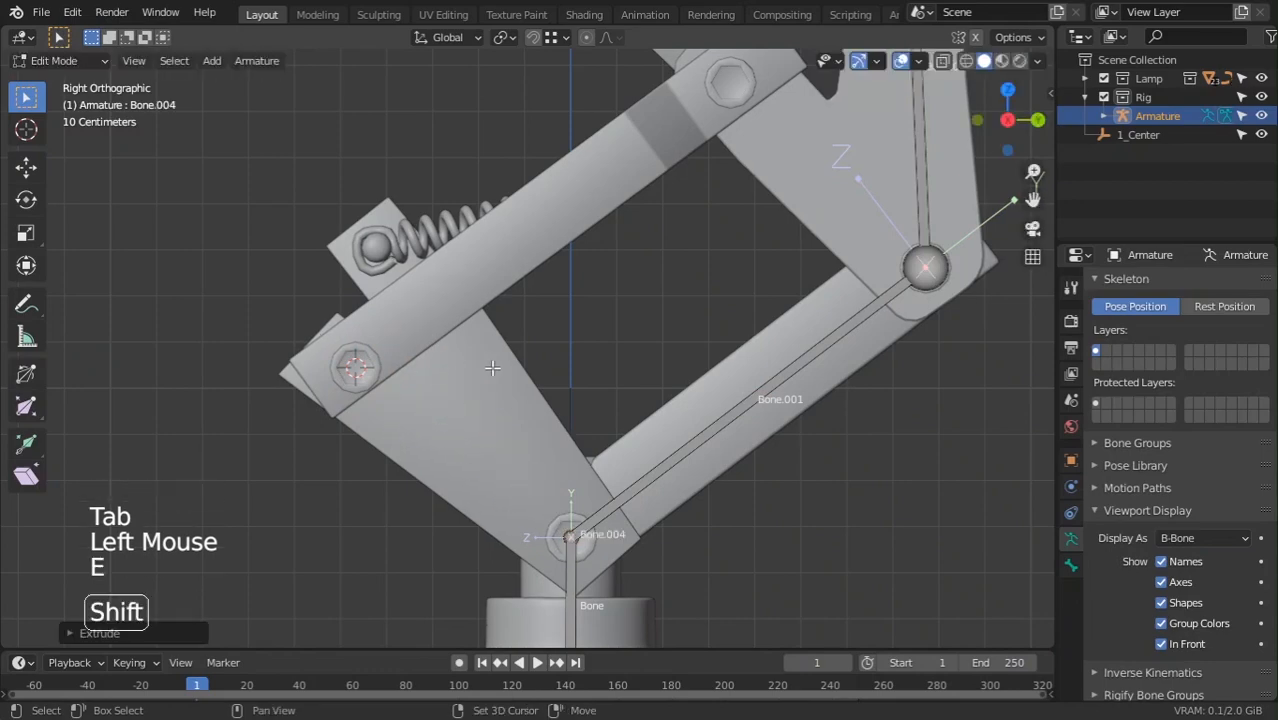
key("shift+s")
left_click(478, 262)
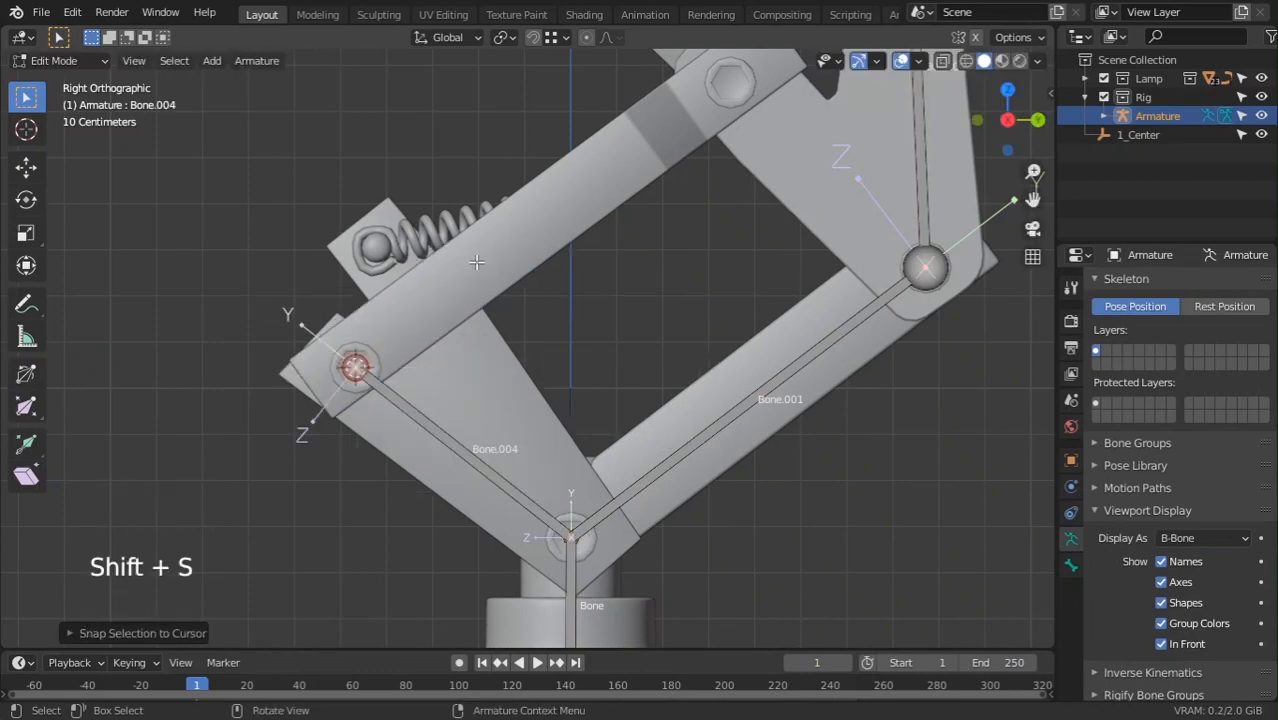
scroll(530, 300, "down", 3)
middle_click_drag(653, 186, 604, 235, "shift")
Put the 3D cursor on the middle-joint pivot pin and select Bone.004's tip
key("Tab")
left_click(598, 245)
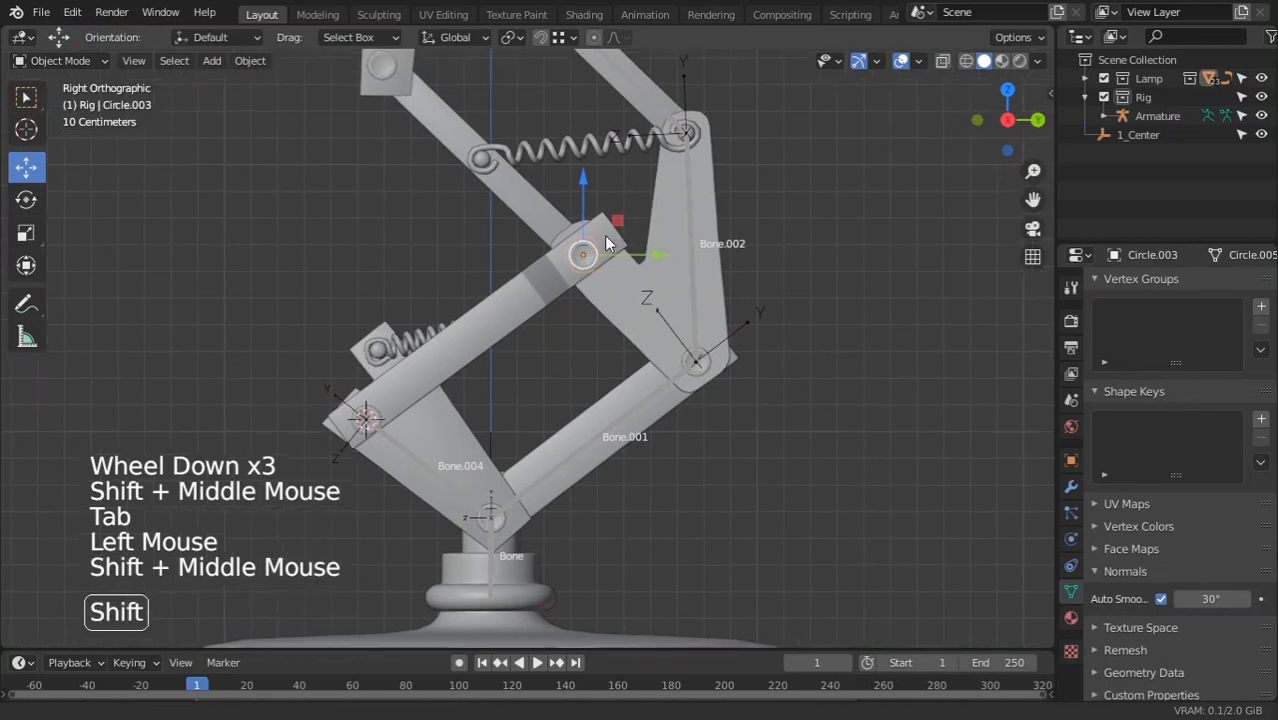
key("shift+s")
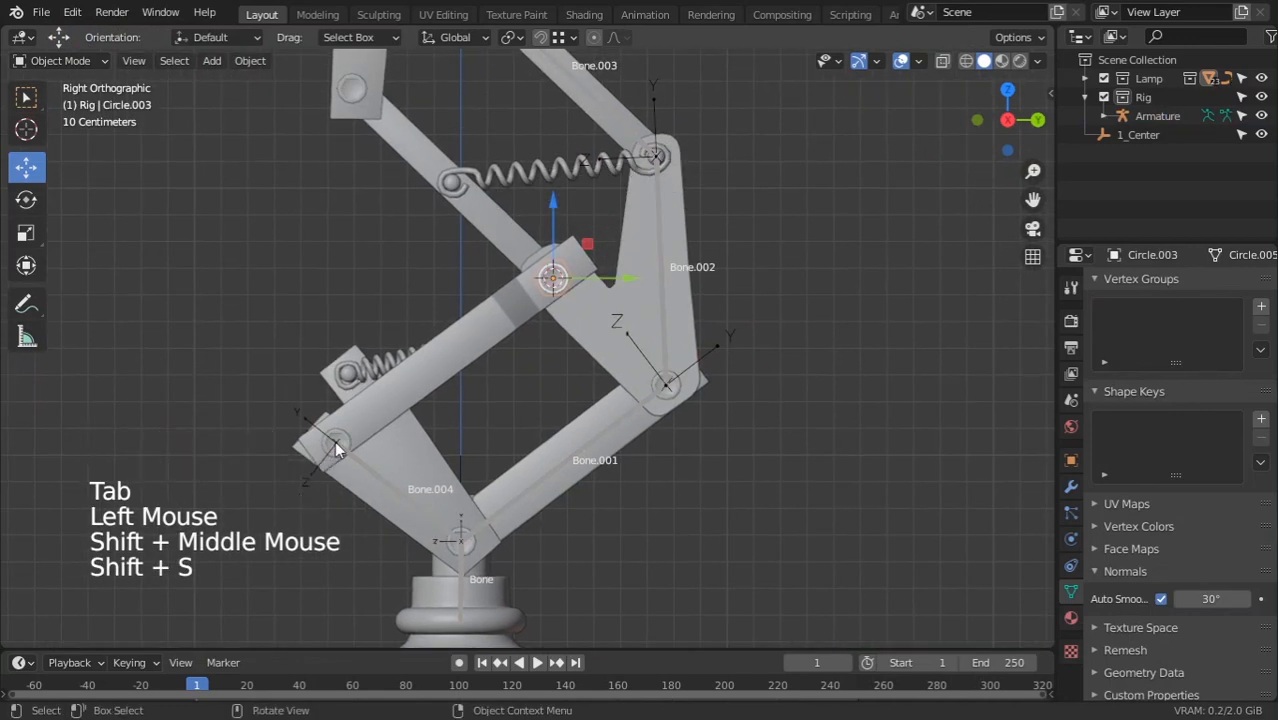
left_click(336, 444)
key("Tab")
left_click(338, 446)
Extrude Bone.005 from Bone.004's tip and snap its tip onto the middle pivot pin
middle_click_drag(396, 426, 390, 438, "shift")
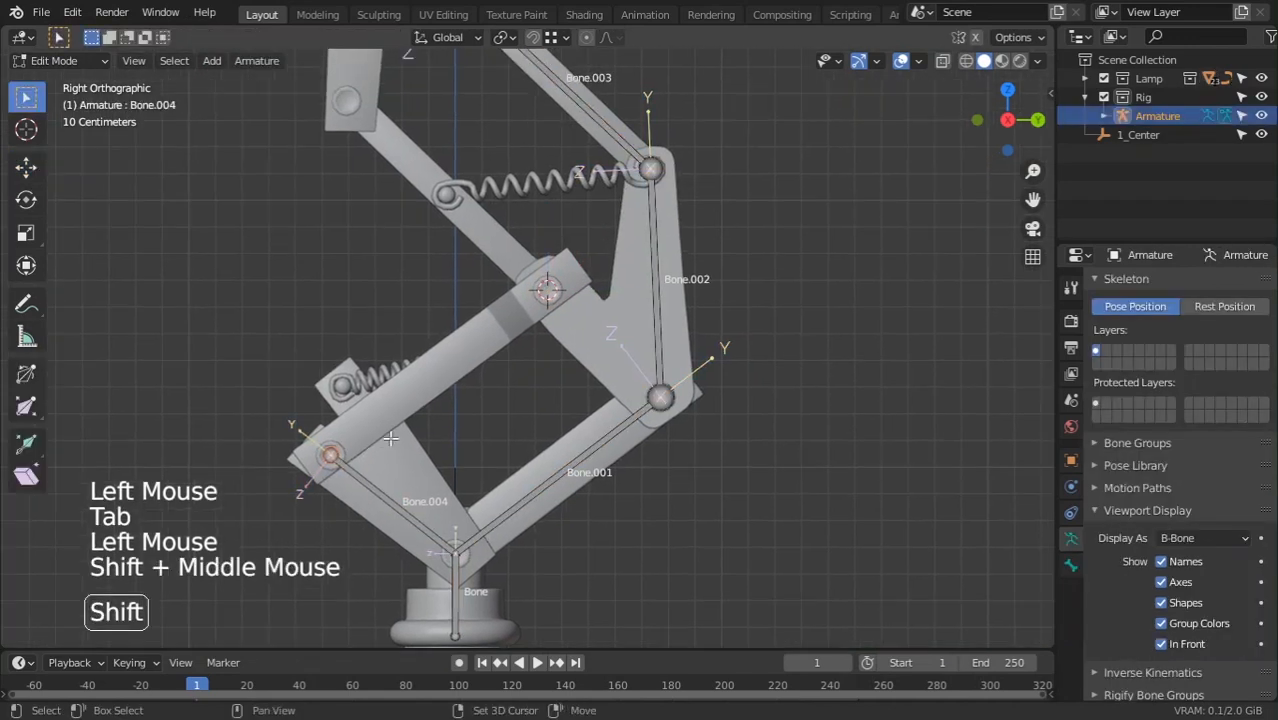
key("shift+s")
key("e")
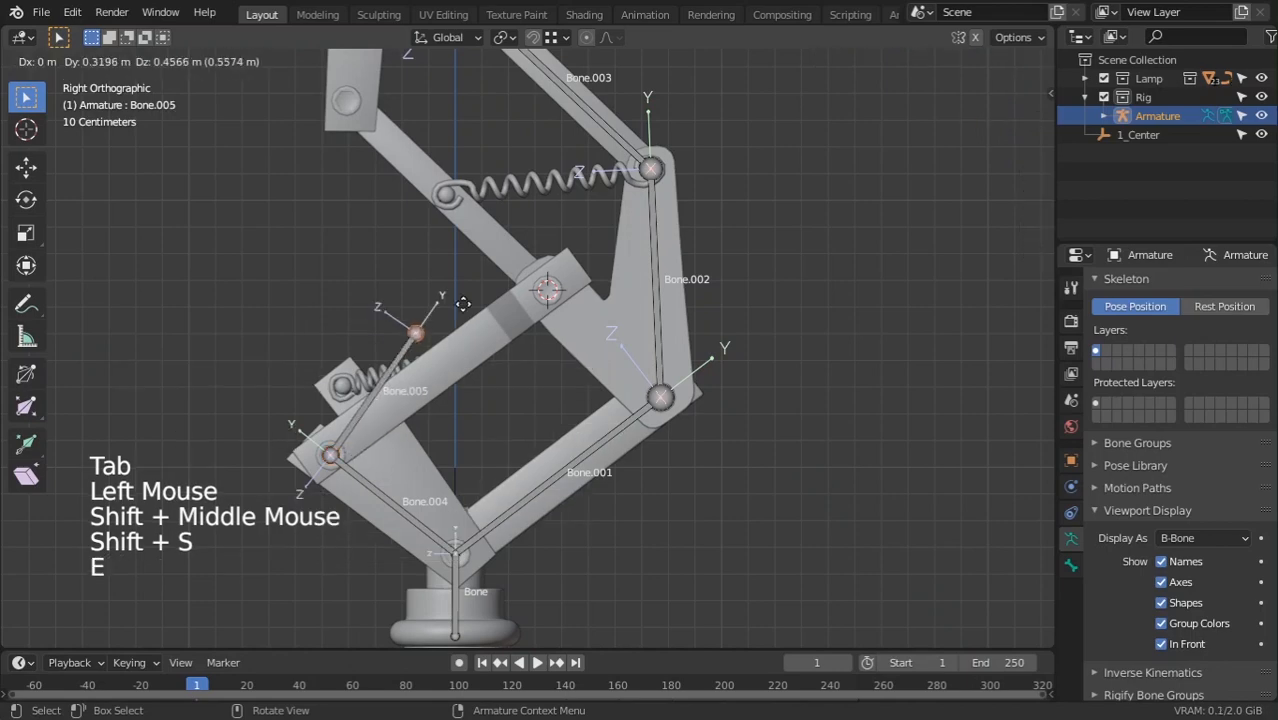
right_click(473, 285)
key("shift+s")
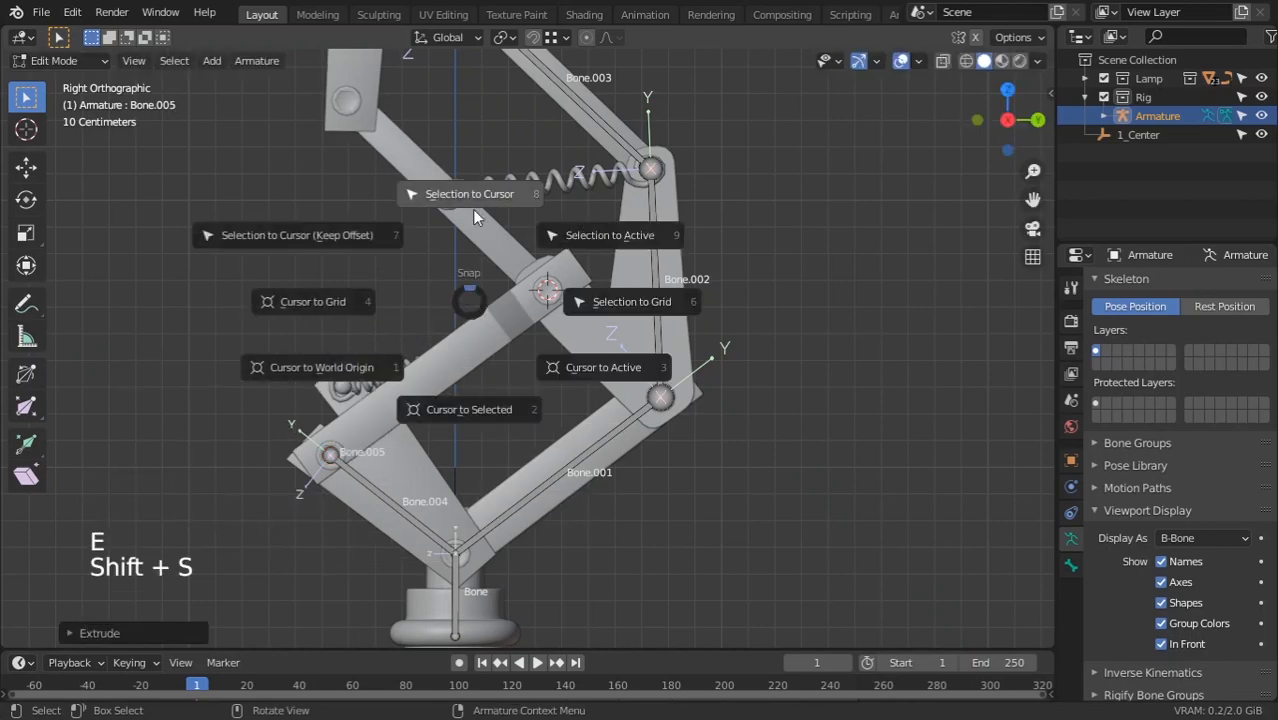
left_click(472, 209)
scroll(472, 209, "down", 3)
middle_click_drag(472, 209, 504, 471, "shift")
Check Bone.005's alignment from the front and right side views, zooming on the upper joints
key("KP_1")
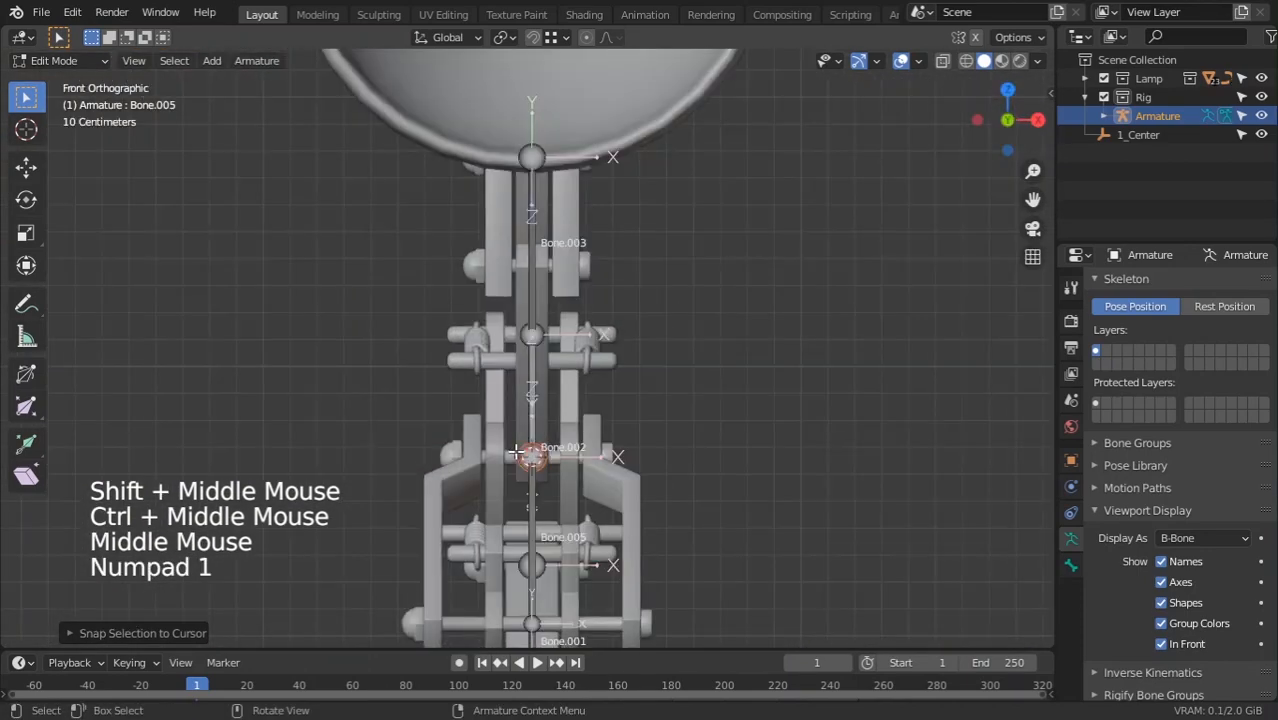
key("KP_3")
scroll(514, 452, "down", 3)
middle_click_drag(550, 560, 648, 521, "shift")
scroll(554, 536, "up", 6)
scroll(429, 393, "down", 1)
scroll(429, 393, "down", 2)
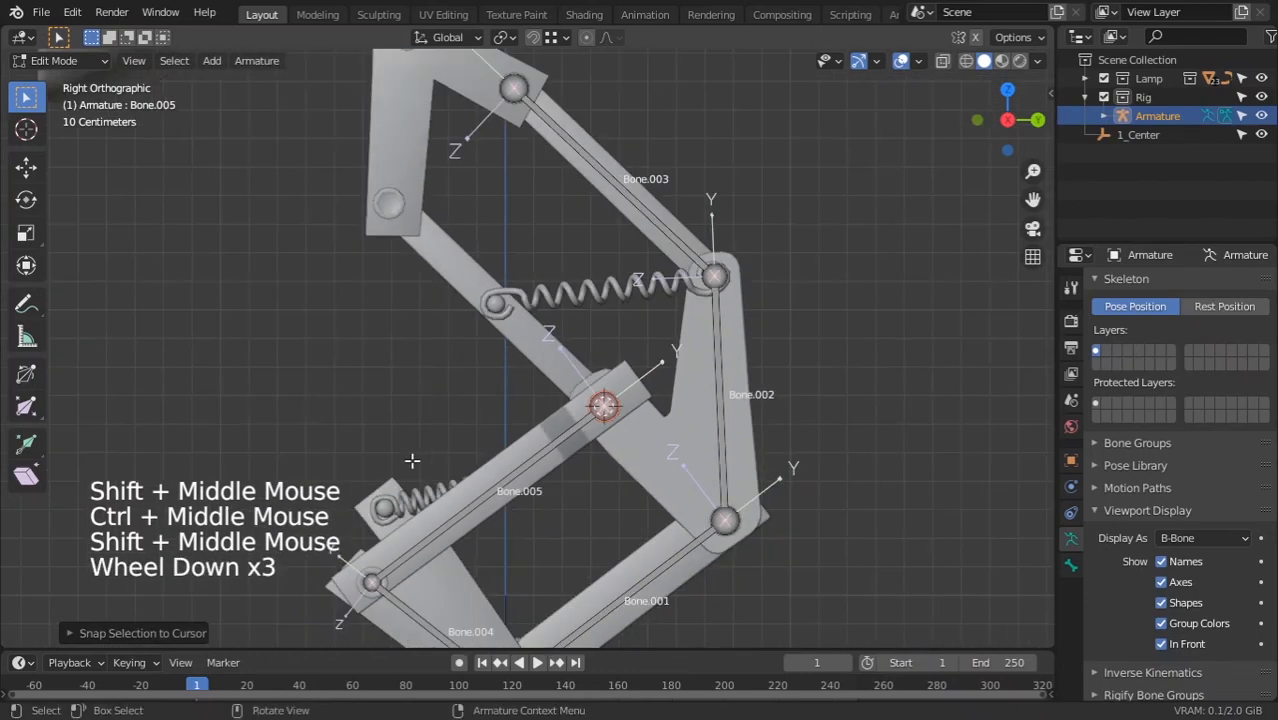
middle_click_drag(418, 330, 404, 253, "shift")
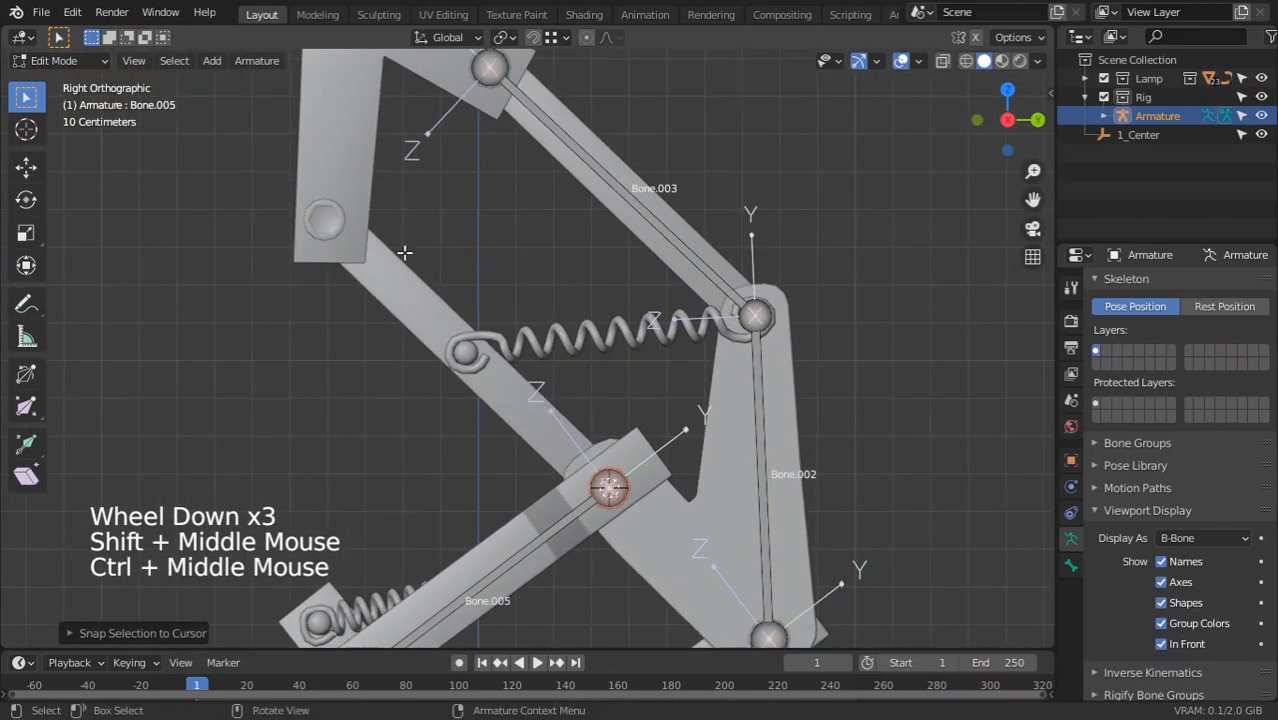
Select the upper-left pivot pin Circle.006 and move the 3D cursor onto it
key("Tab")
left_click(333, 232)
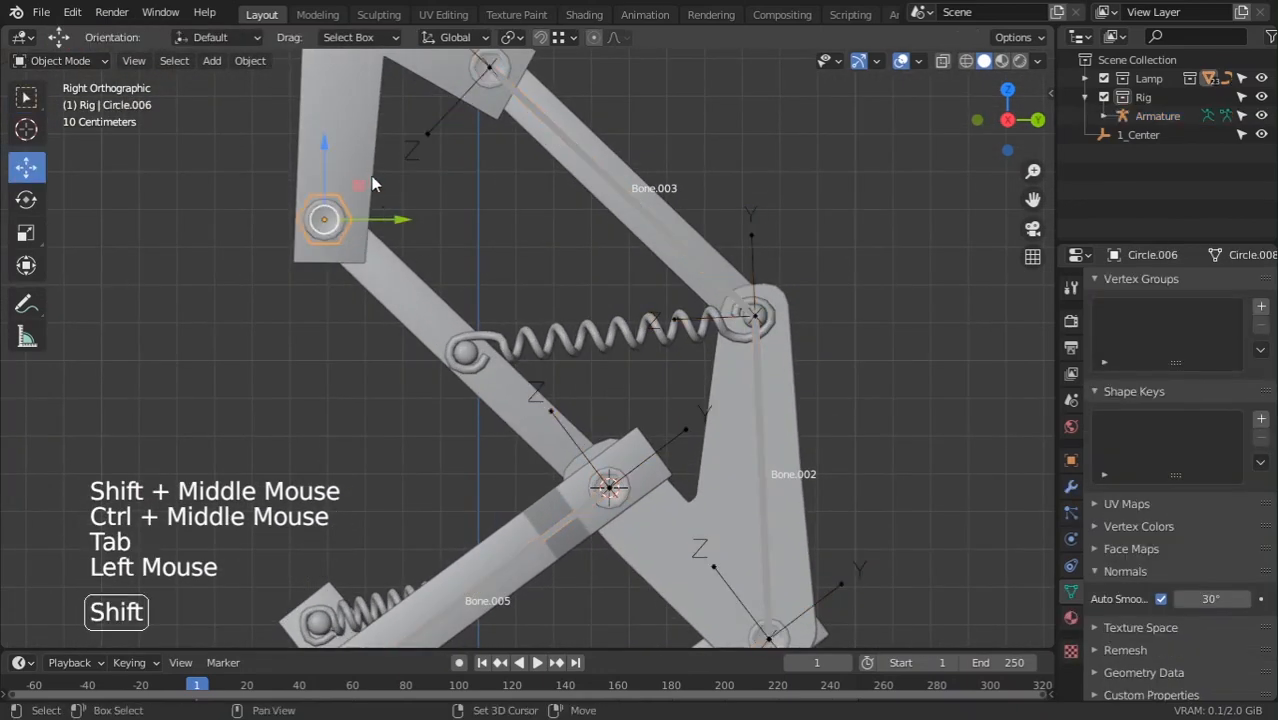
middle_click_drag(372, 184, 362, 320)
middle_click_drag(338, 373, 431, 420)
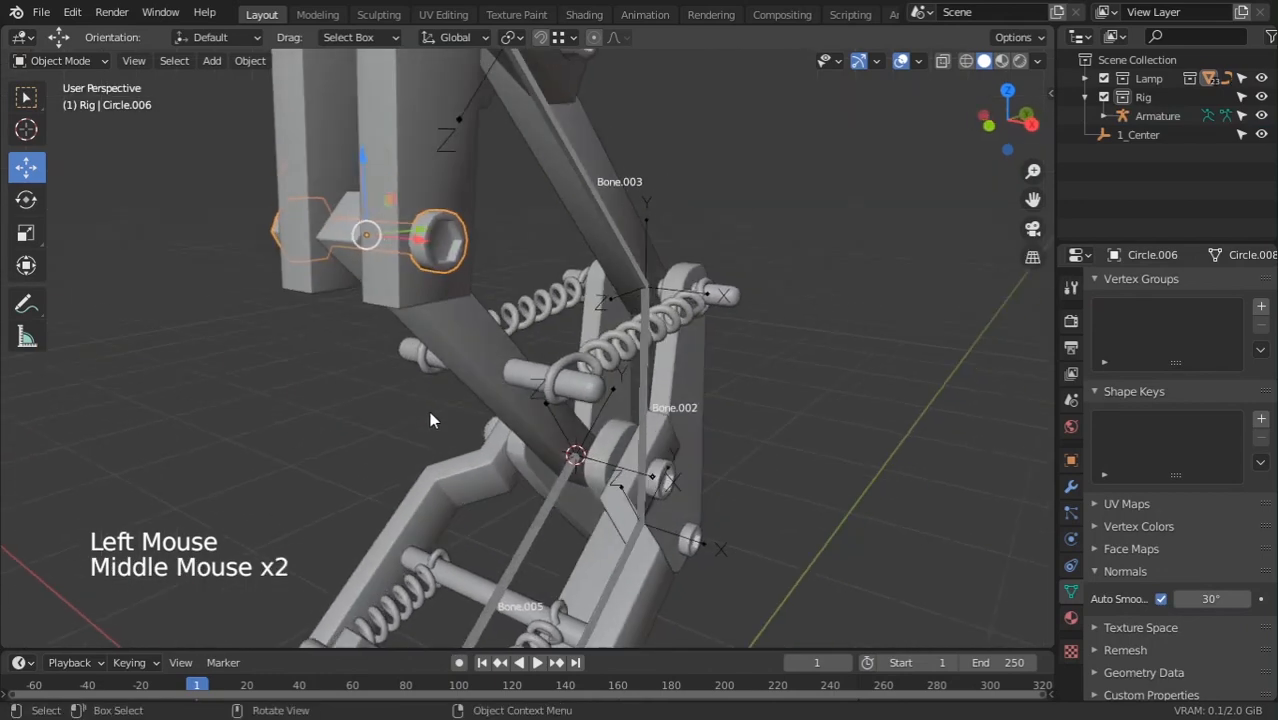
key("shift+s")
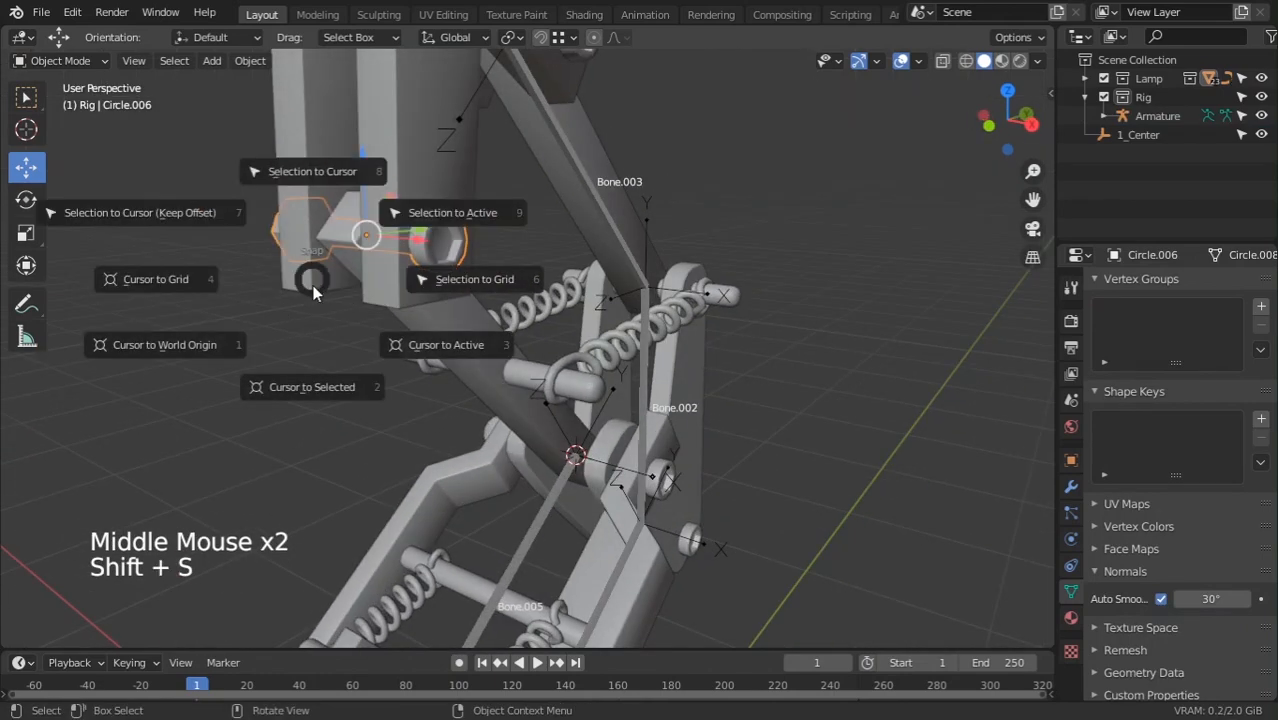
left_click(309, 288)
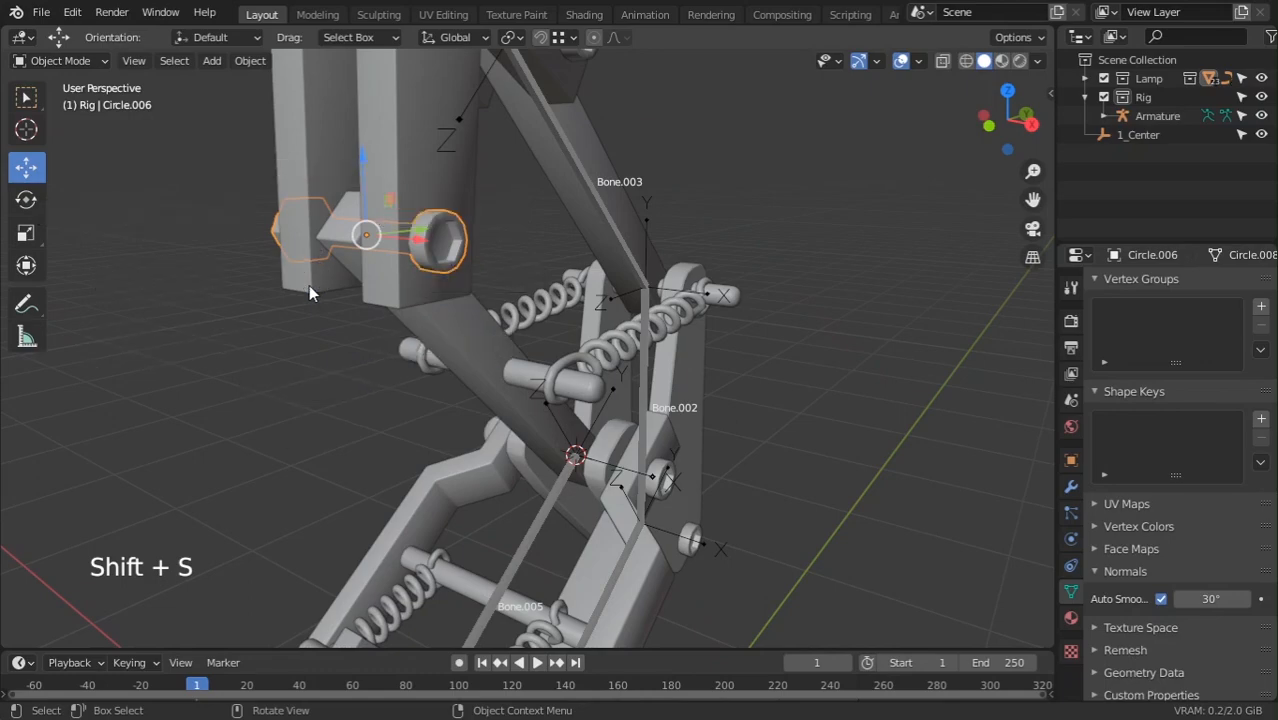
From the right side view, re-snap the 3D cursor to Circle.006's centre
scroll(526, 432, "down", 4)
middle_click_drag(526, 432, 480, 470)
middle_click_drag(480, 470, 536, 359, "ctrl")
key("KP_1")
key("KP_3")
scroll(409, 420, "down", 4)
key("shift+s")
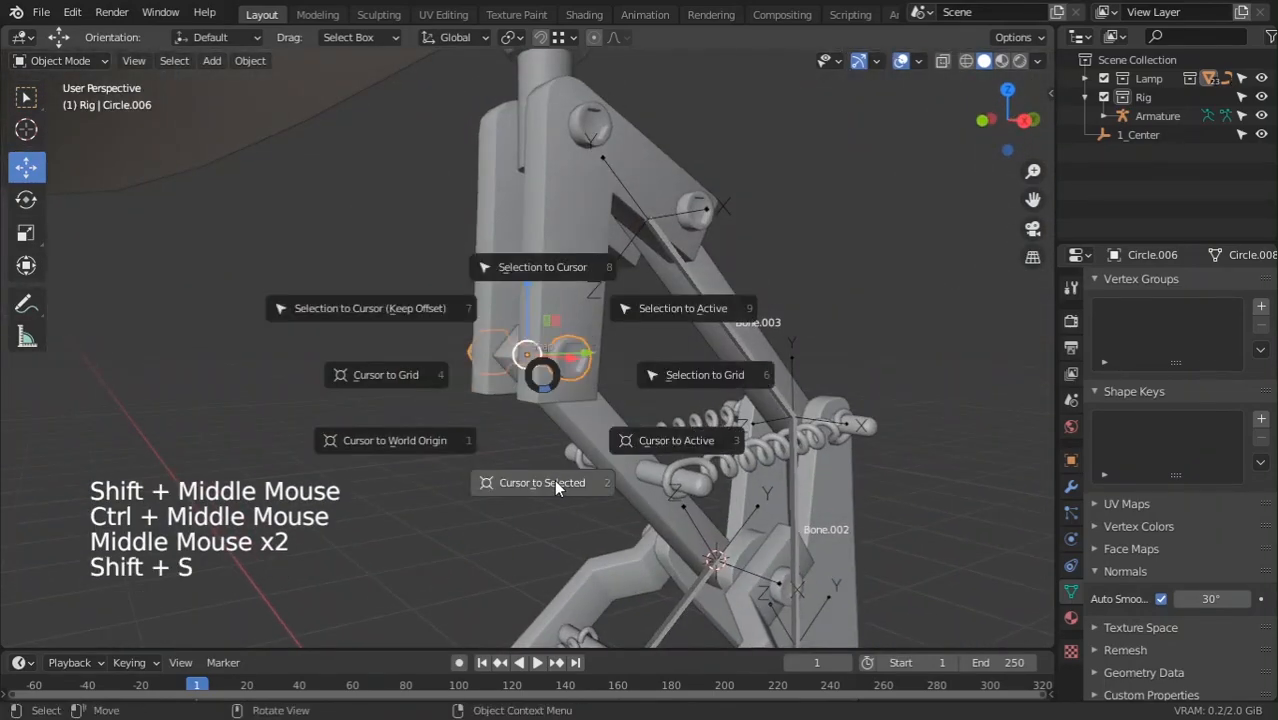
left_click(554, 479)
Verify the cursor position from front and right views, then reselect the Rig armature
scroll(600, 515, "down", 2)
middle_click_drag(637, 553, 554, 344)
key("KP_1")
key("KP_3")
scroll(600, 522, "up", 1)
scroll(620, 515, "down", 3)
left_click(568, 333)
scroll(624, 338, "up", 3)
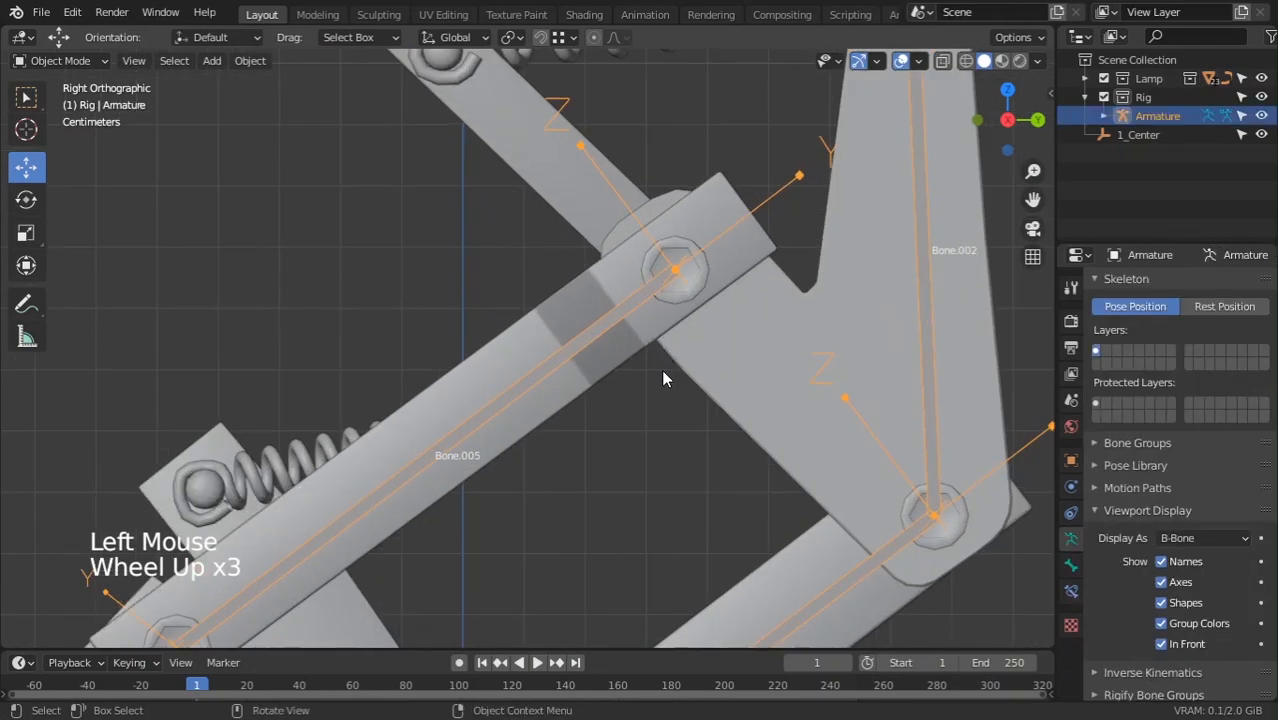
Extrude Bone.006 from Bone.005's tip and snap its tip onto the cursor at Circle.006
middle_click_drag(685, 350, 622, 396, "shift")
key("Tab")
left_click(648, 320)
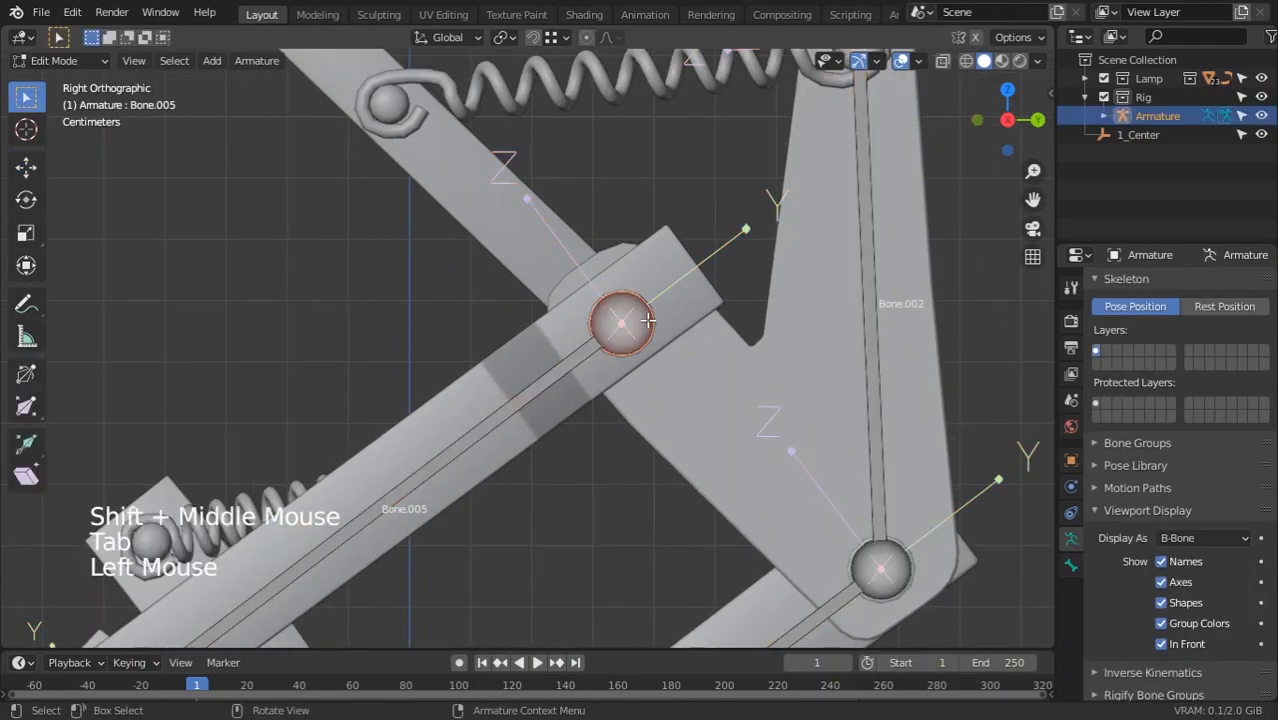
scroll(648, 320, "down", 2)
middle_click_drag(648, 320, 768, 383, "shift")
key("e")
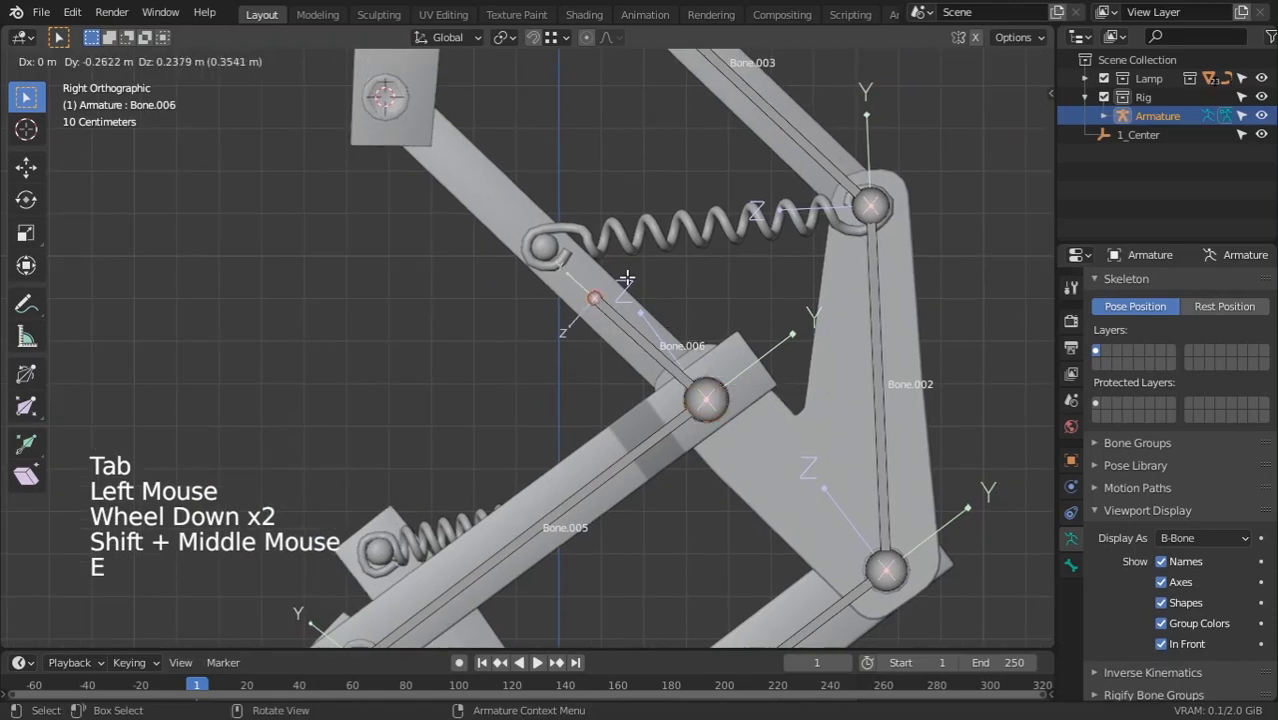
left_click(626, 278)
key("shift+s")
left_click(662, 186)
Deselect the joint and inspect the finished bone chain from front and right side views
middle_click_drag(654, 225, 661, 424, "shift")
scroll(567, 297, "down", 4)
left_click(770, 291)
scroll(492, 385, "down", 5)
key("KP_1")
key("KP_3")
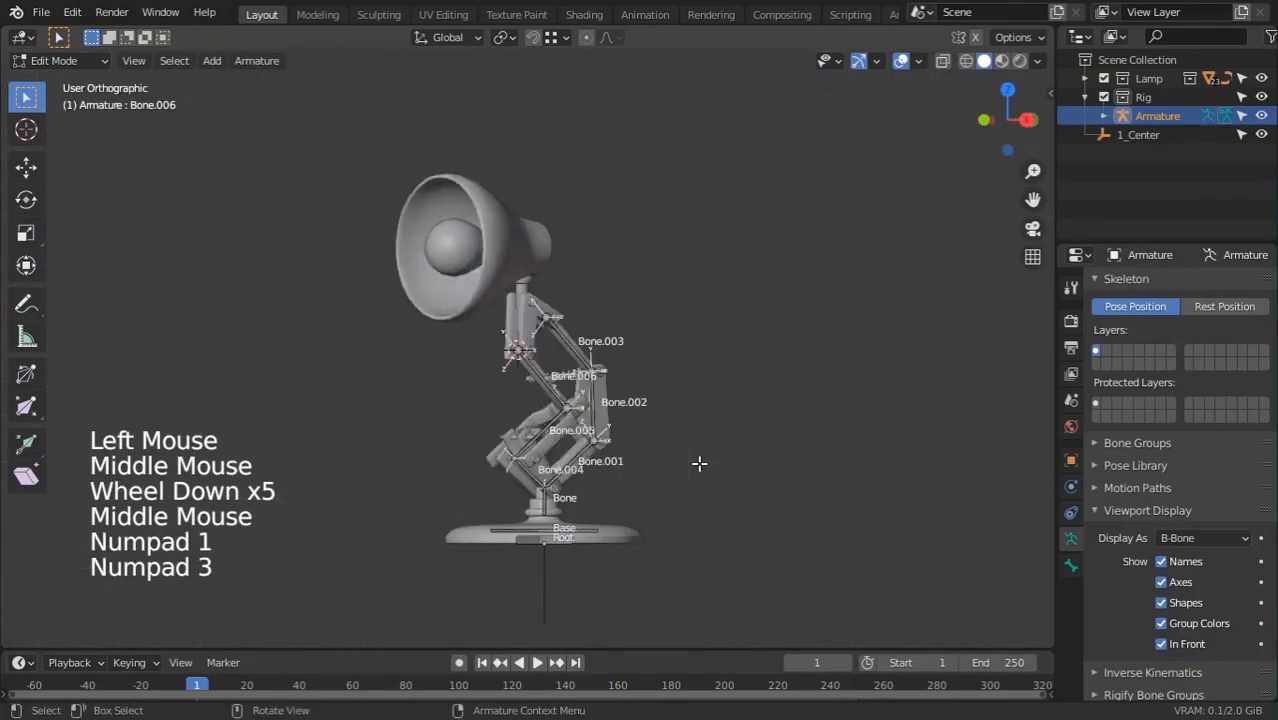
Uncheck Names in the Rig's Viewport Display so bone labels disappear over the lamp arm
scroll(688, 514, "up", 2)
middle_click_drag(688, 514, 668, 408, "shift")
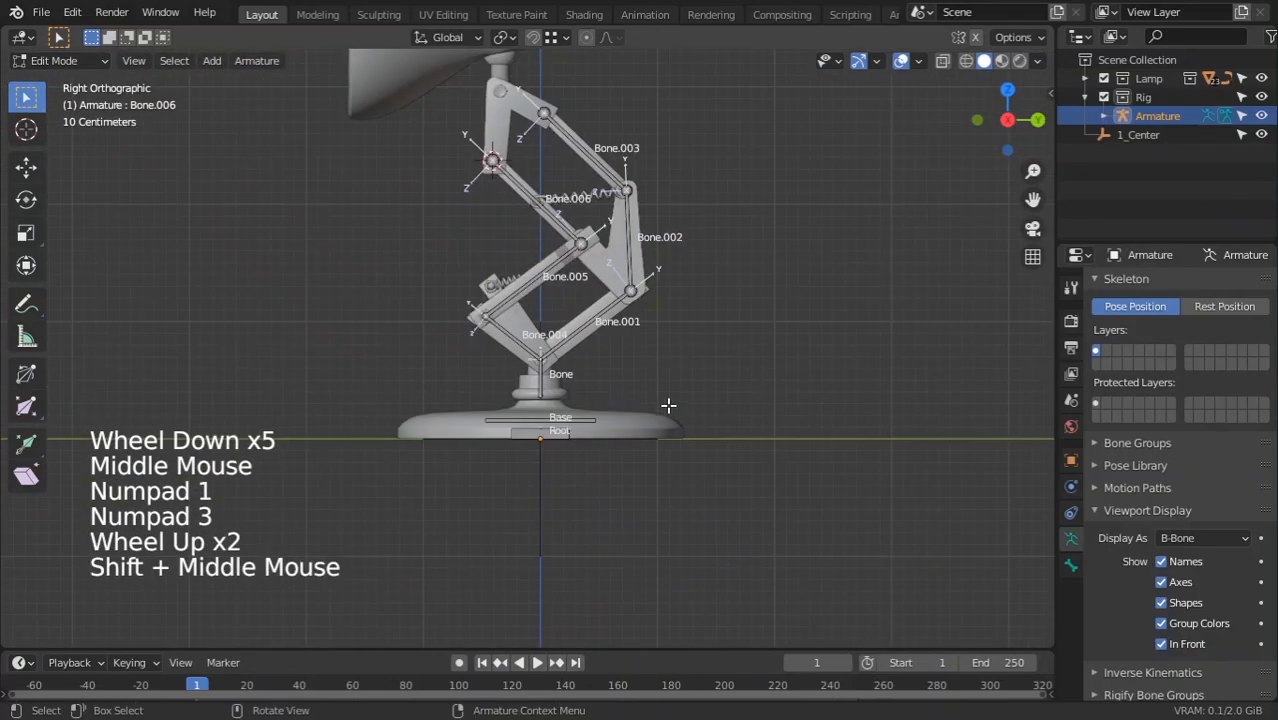
left_click(1161, 561)
middle_click_drag(633, 348, 315, 351, "shift")
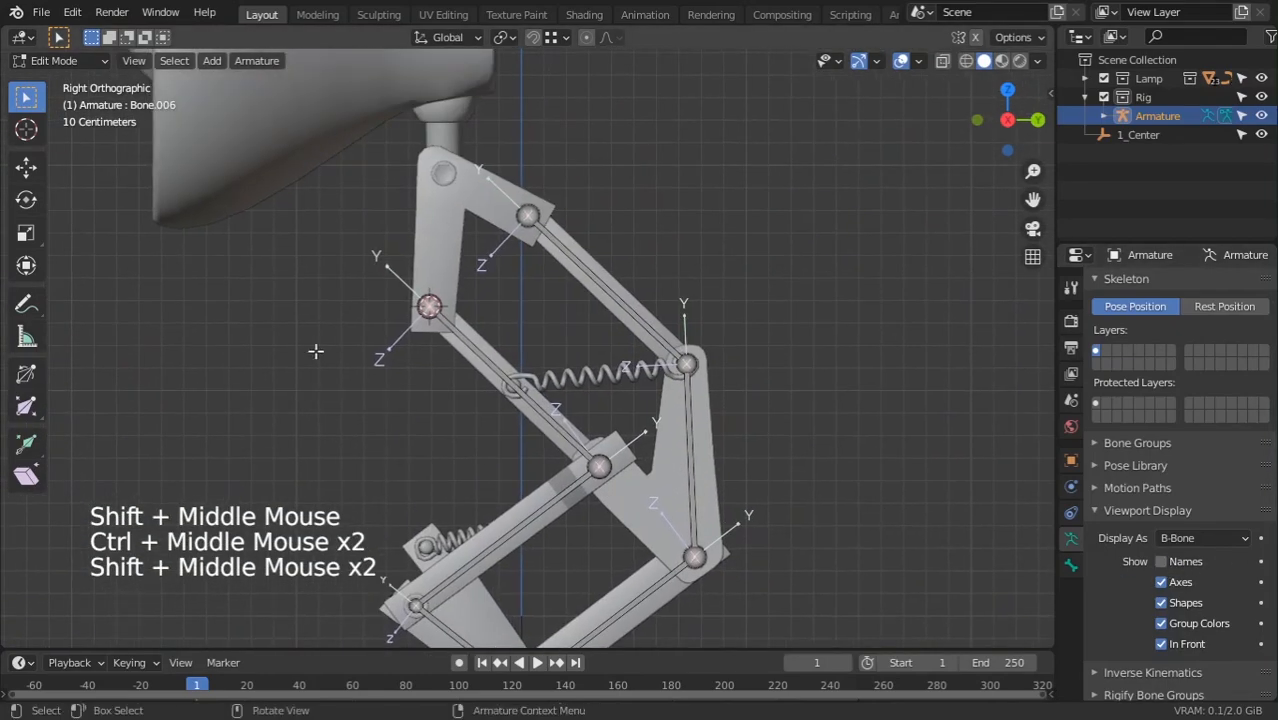
scroll(534, 492, "down", 3)
scroll(533, 499, "up", 3)
scroll(533, 499, "down", 2)
middle_click_drag(533, 499, 544, 615, "shift")
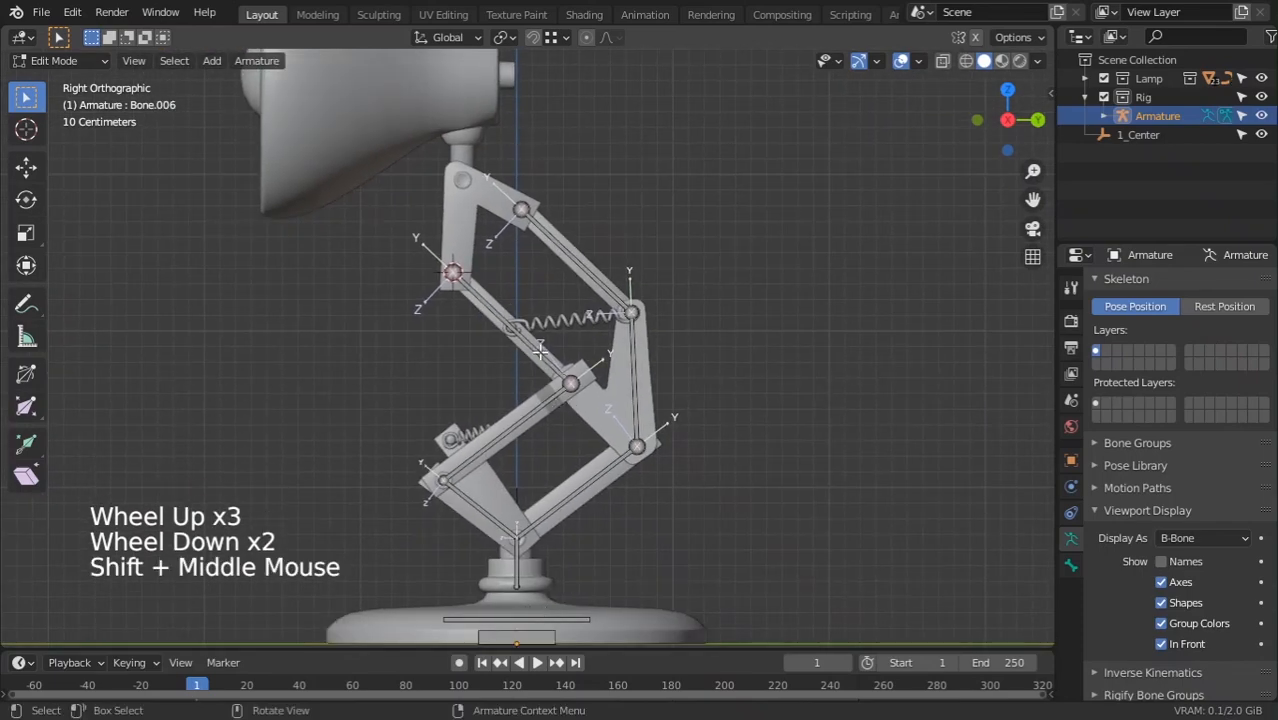
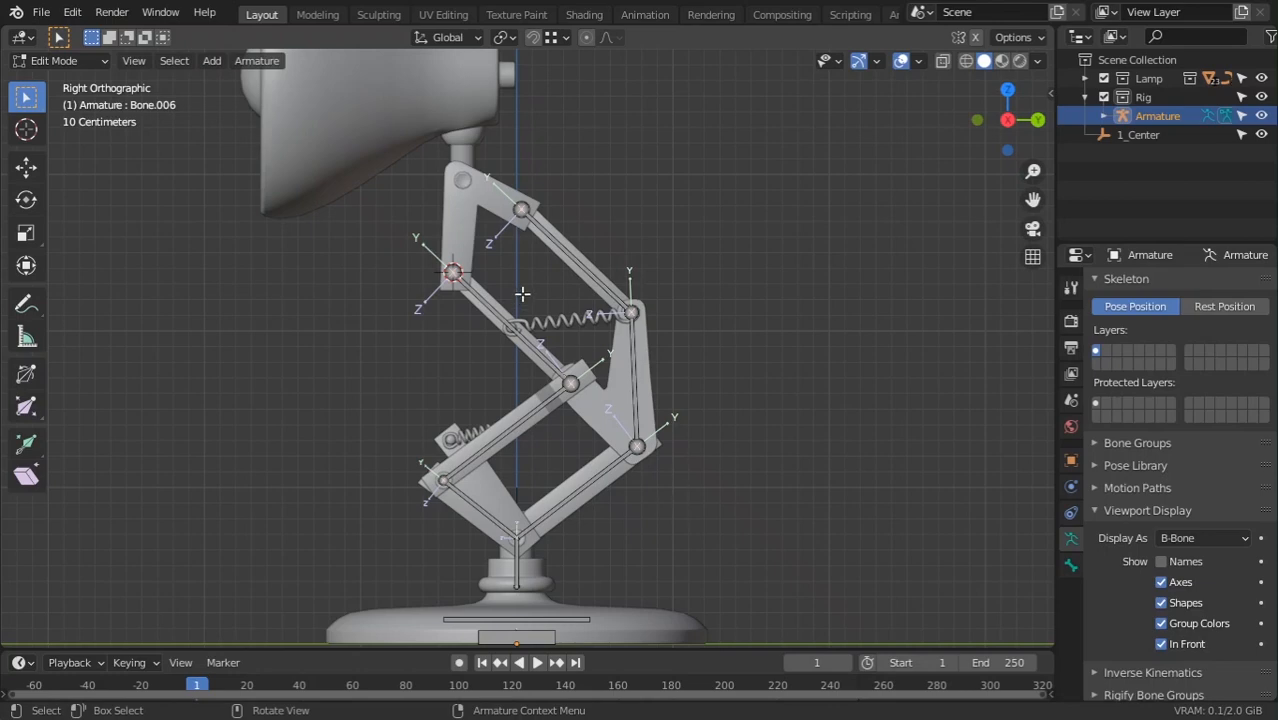
Select the upper arm joint bone and center the view on the upper arm joints
scroll(522, 228, "up", 1)
left_click(522, 178)
middle_click_drag(522, 178, 522, 292, "shift")
scroll(418, 402, "up", 3)
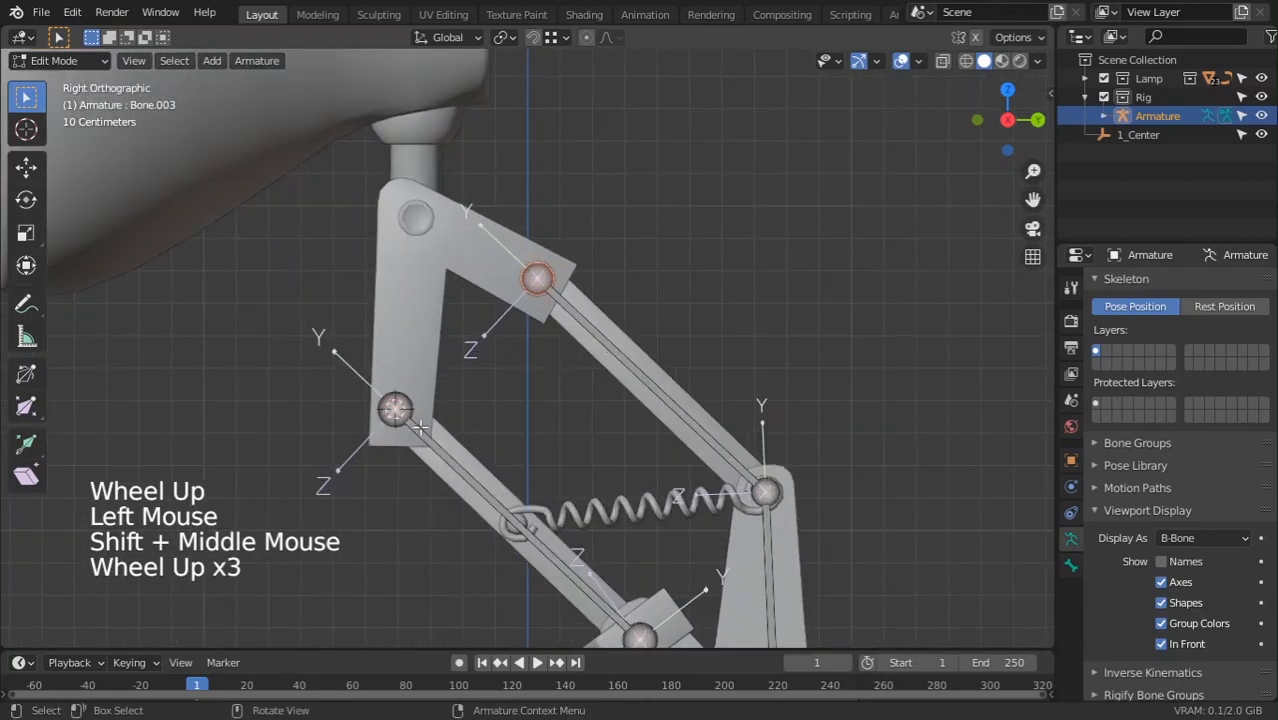
left_click(418, 402)
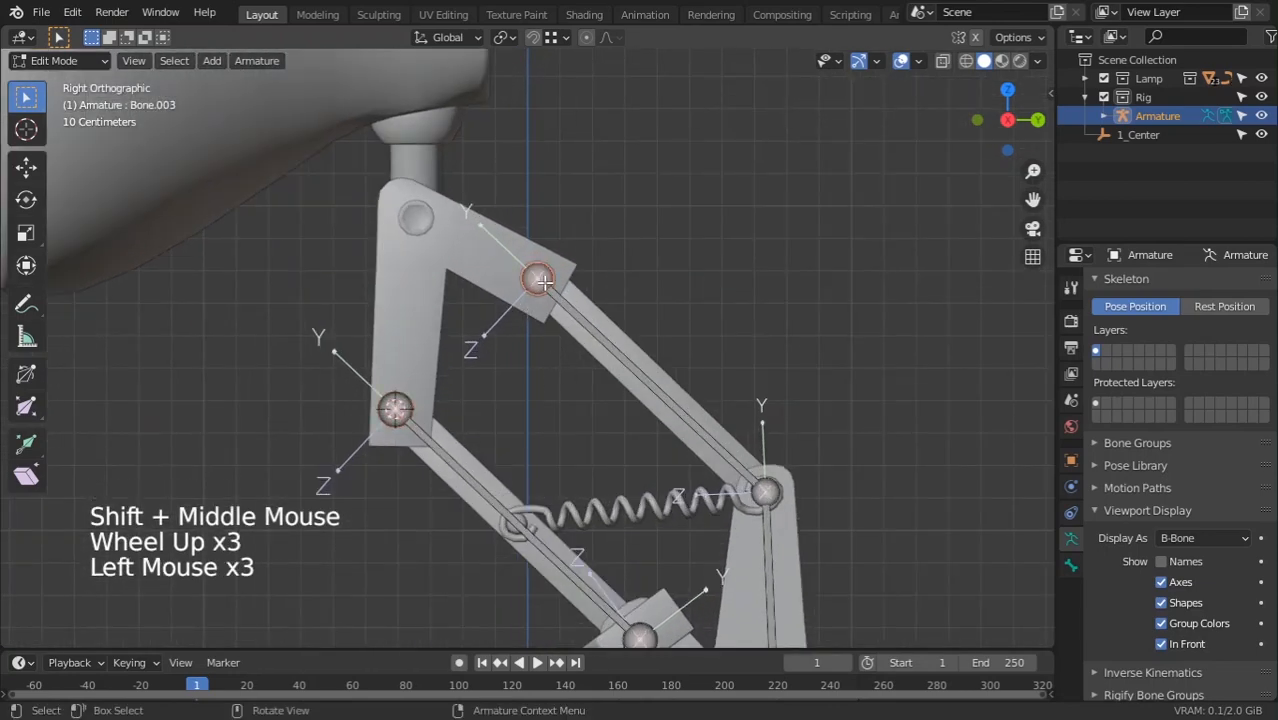
middle_click_drag(492, 257, 552, 337, "shift")
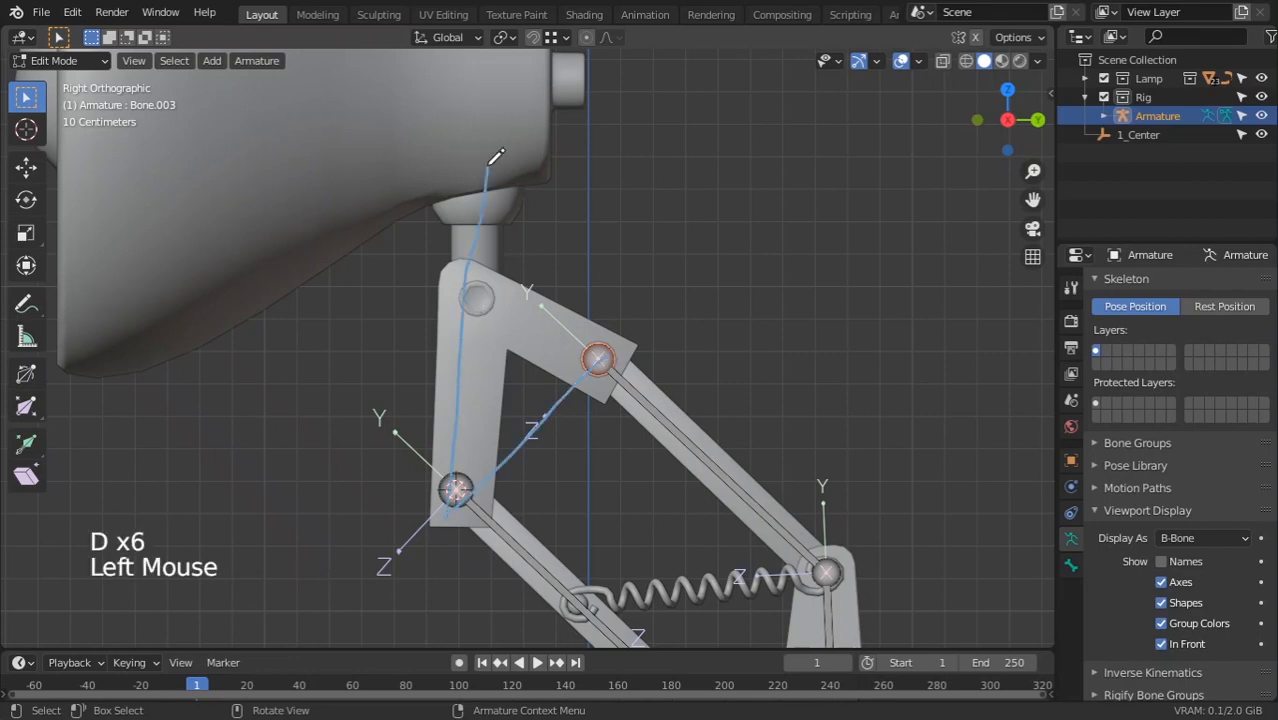
Sketch an annotation guide line from joint to head, then delete it in the side panel
key("d")
key("d")
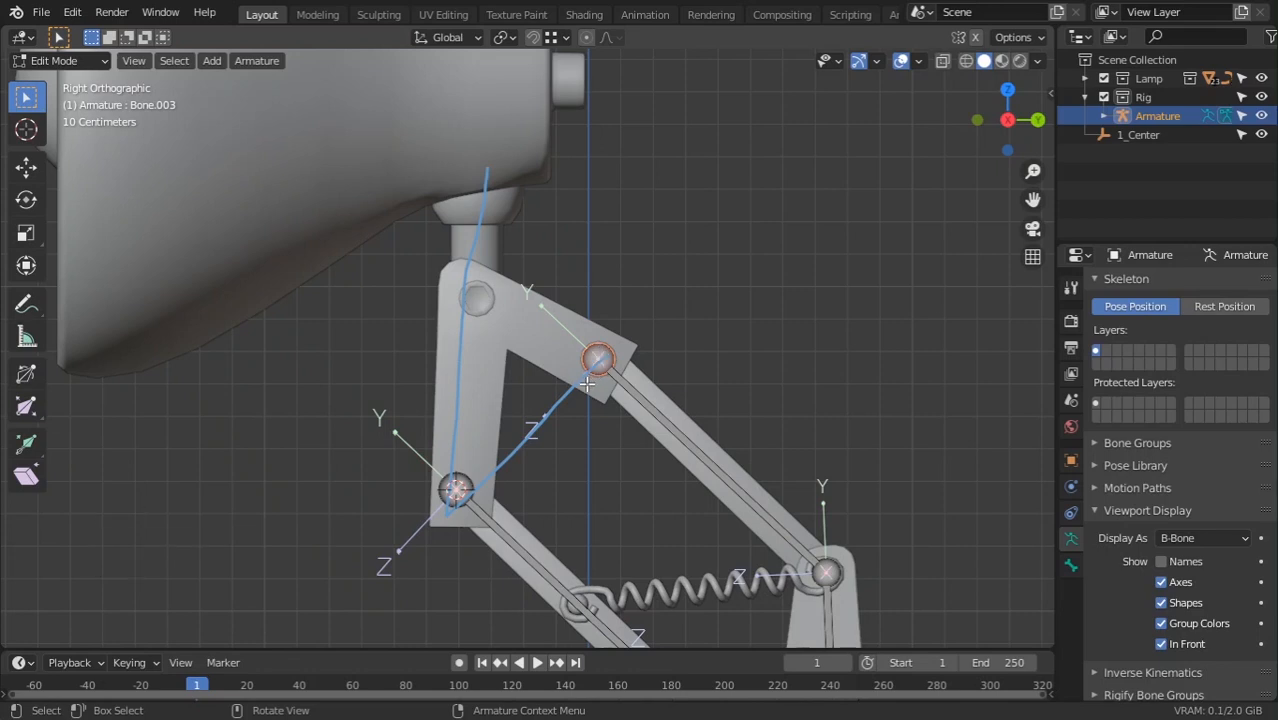
key("n")
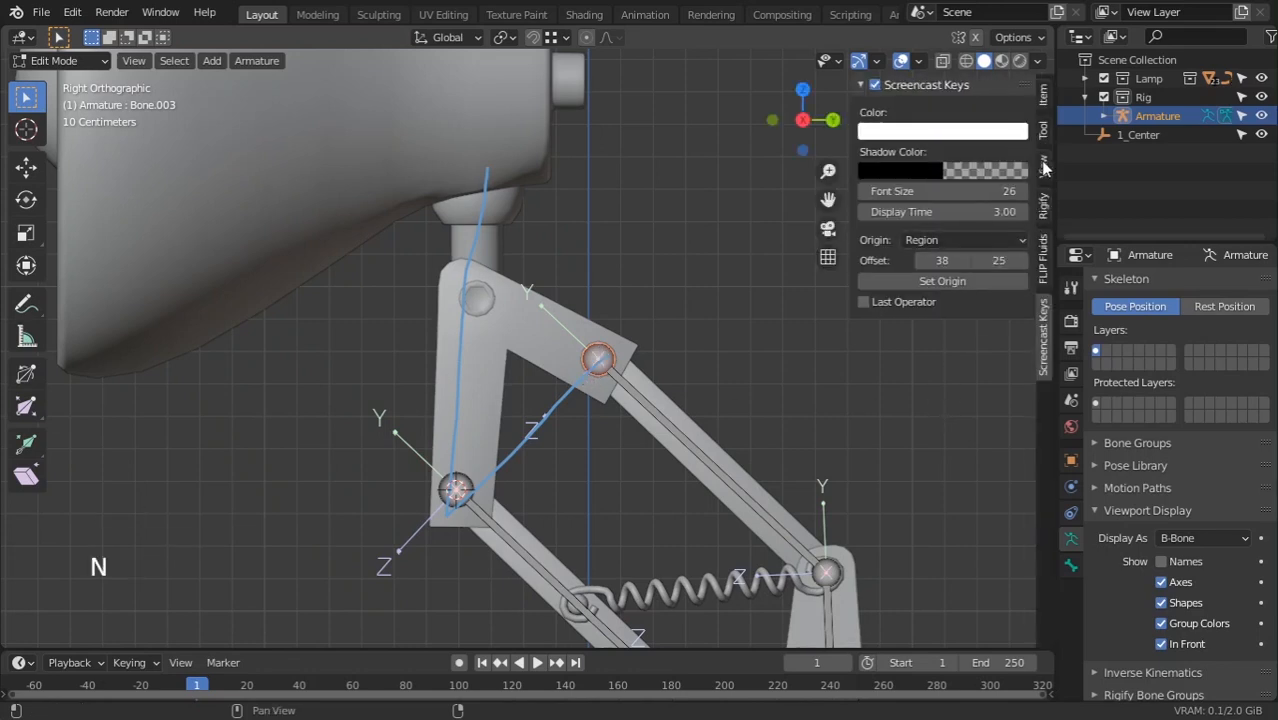
left_click(1043, 166)
left_click(884, 581)
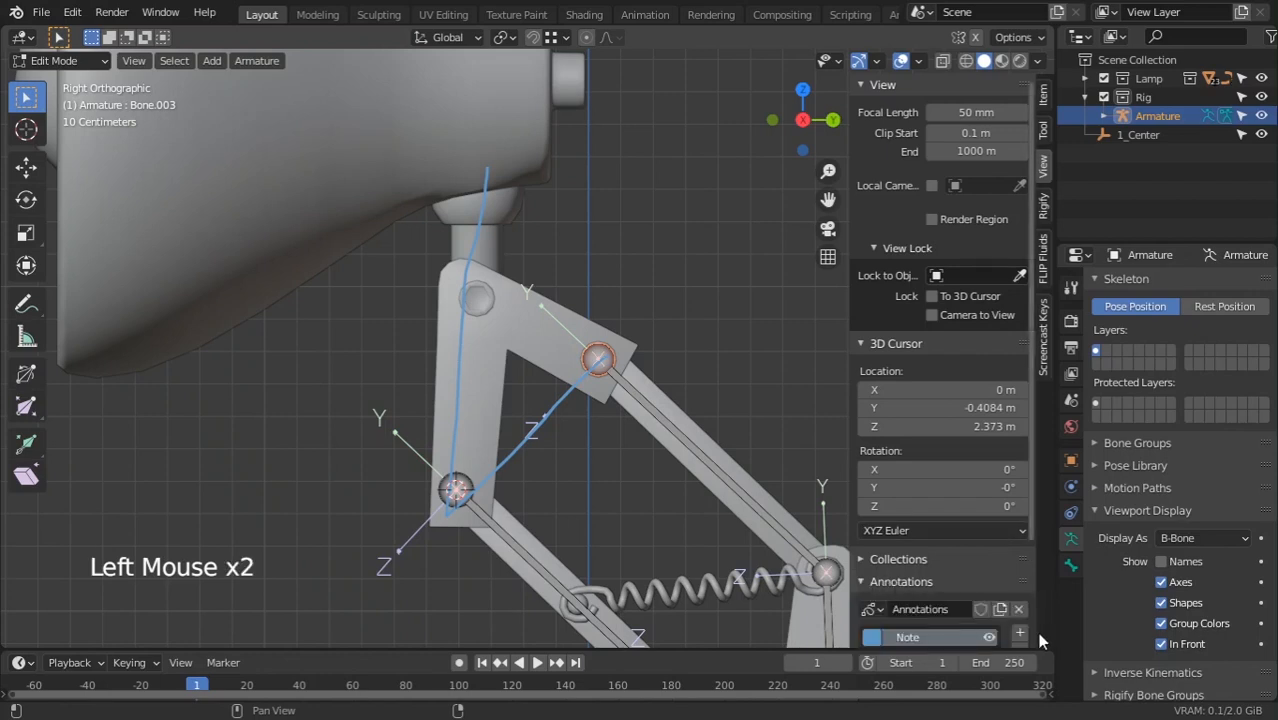
scroll(900, 560, "down", 3)
left_click(1019, 531)
key("n")
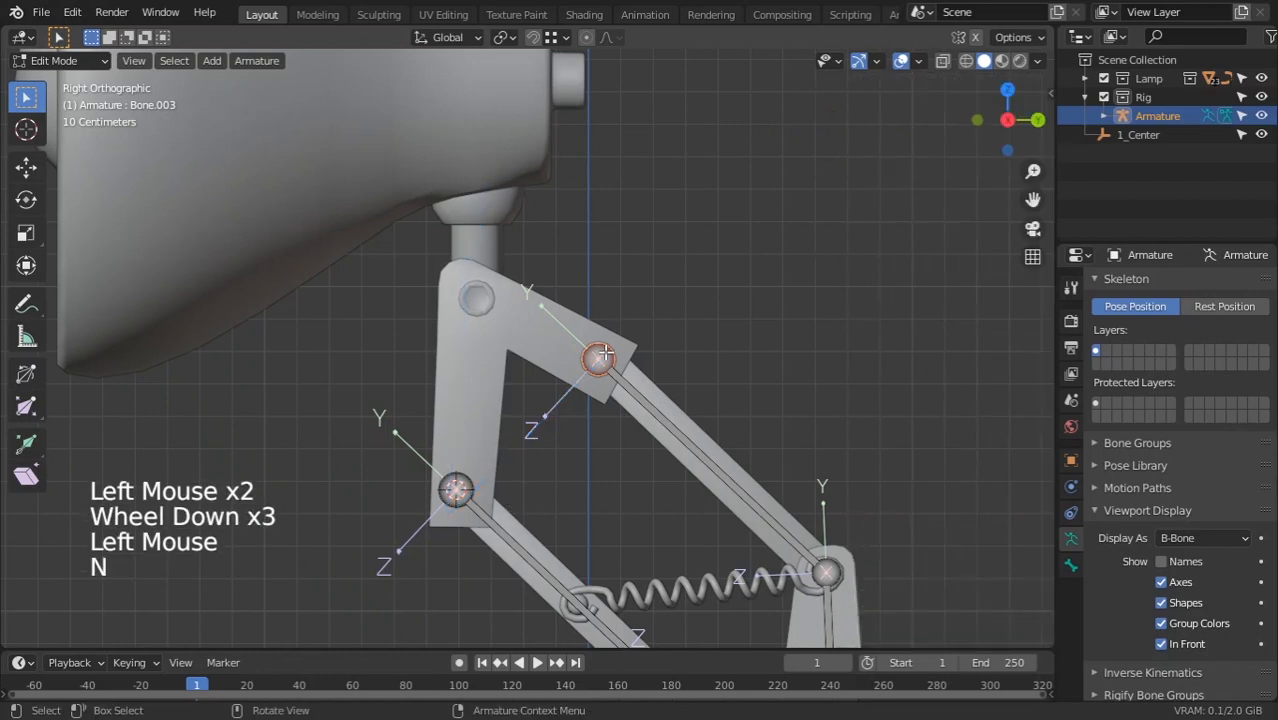
Extrude a bone from the upper arm joint and snap its tip to the 3D cursor
key("e")
right_click(612, 312)
key("shift+s")
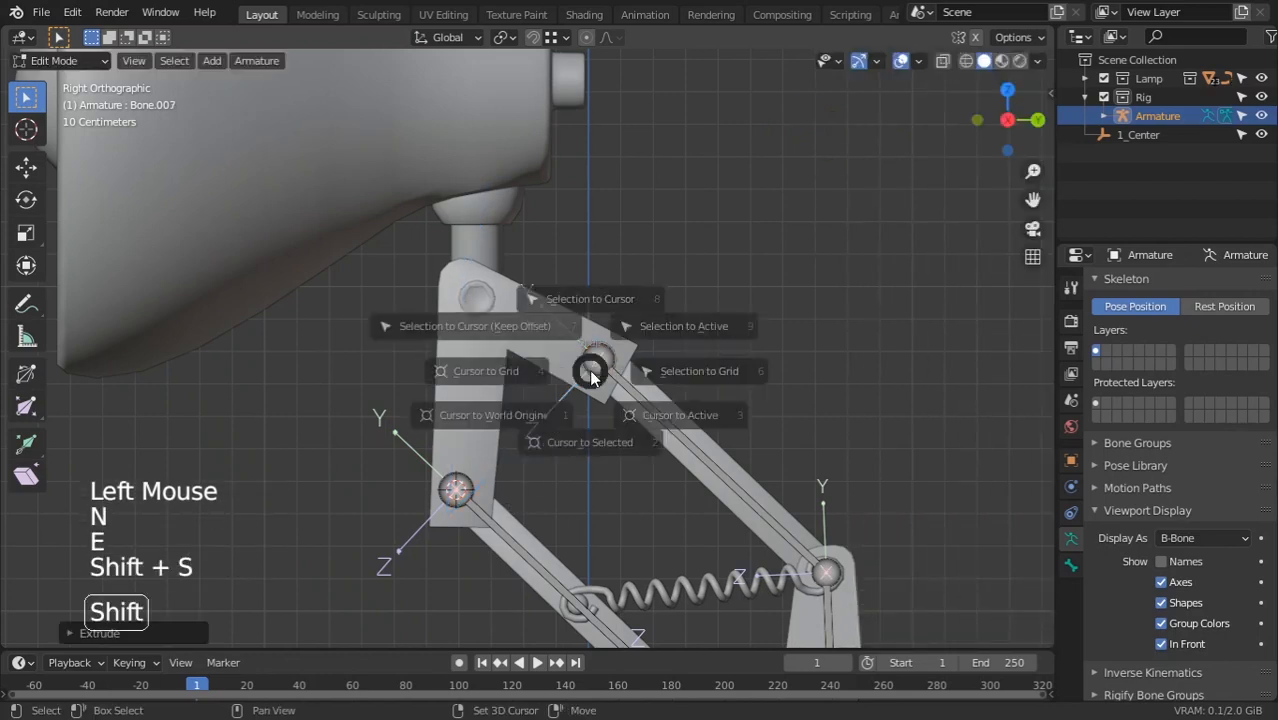
left_click(604, 284)
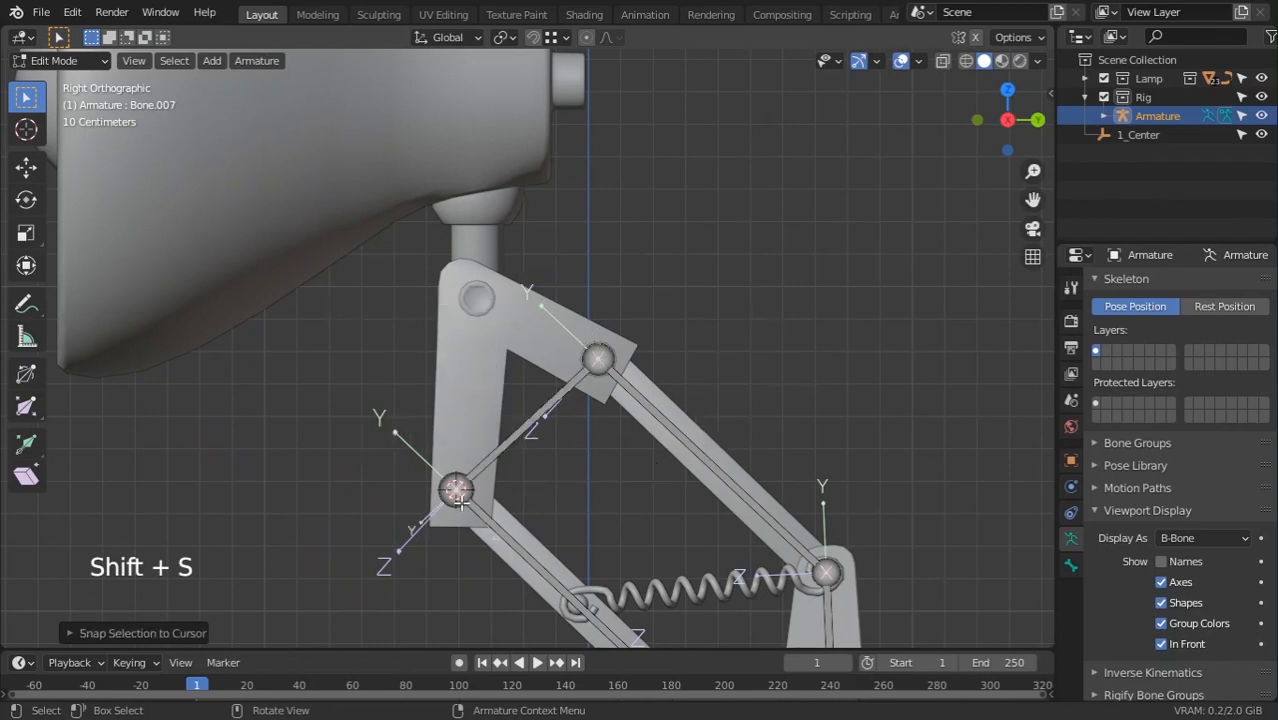
Place the 3D cursor at the top pivot bolt, Circle.007
key("Tab")
left_click(476, 303)
key("Tab")
key("Tab")
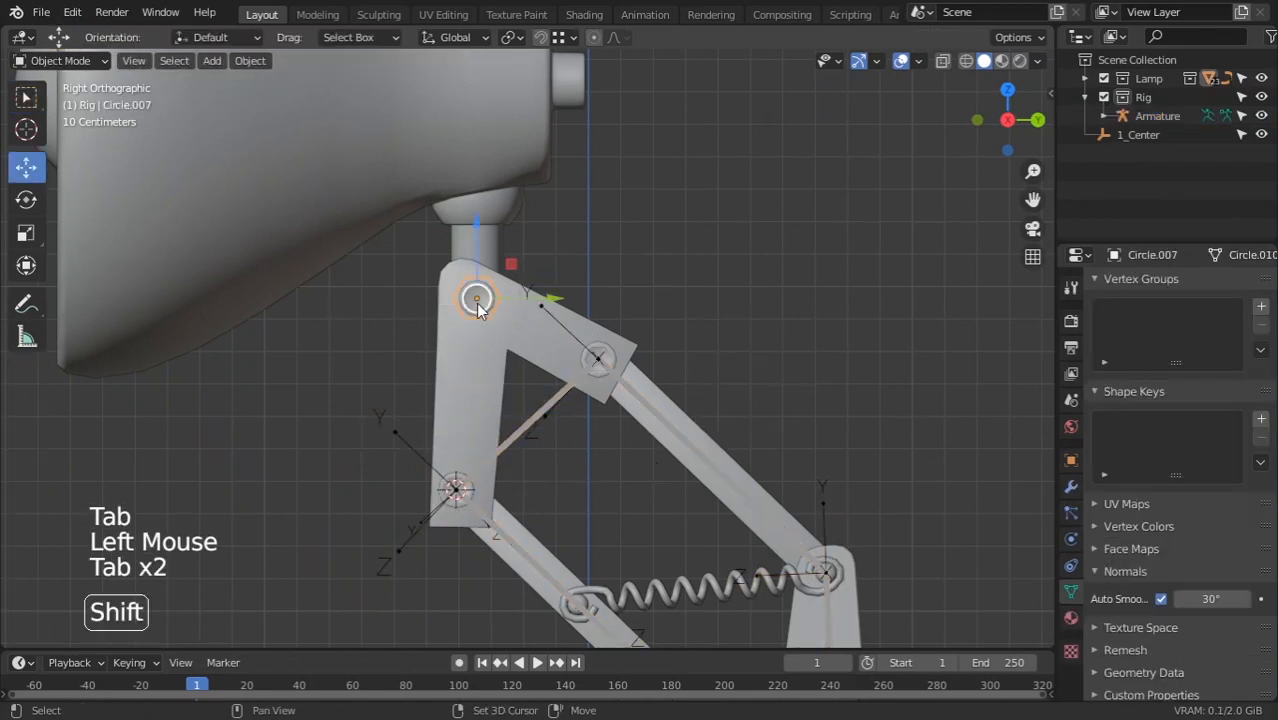
key("shift+s")
key("shift+s")
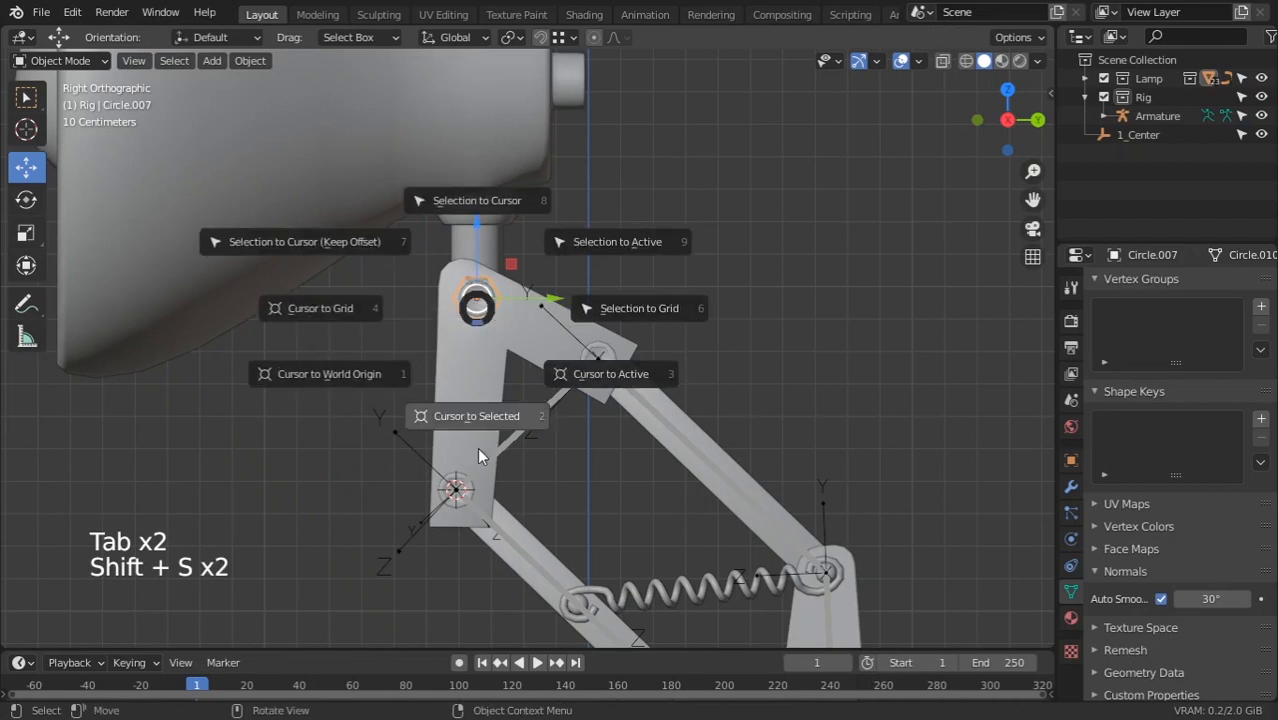
left_click(458, 484)
Select the lower arm joint in wireframe, undoing a mistaken filled bone
key("Tab")
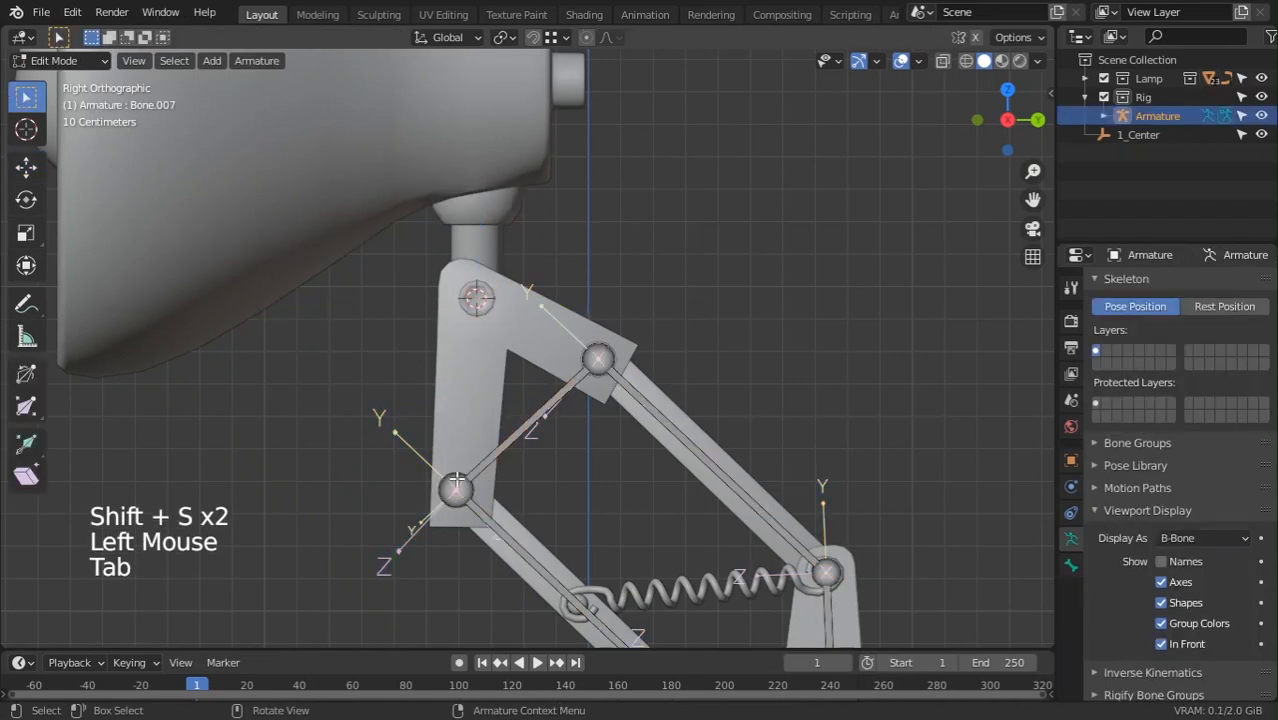
left_click(457, 468)
key("g")
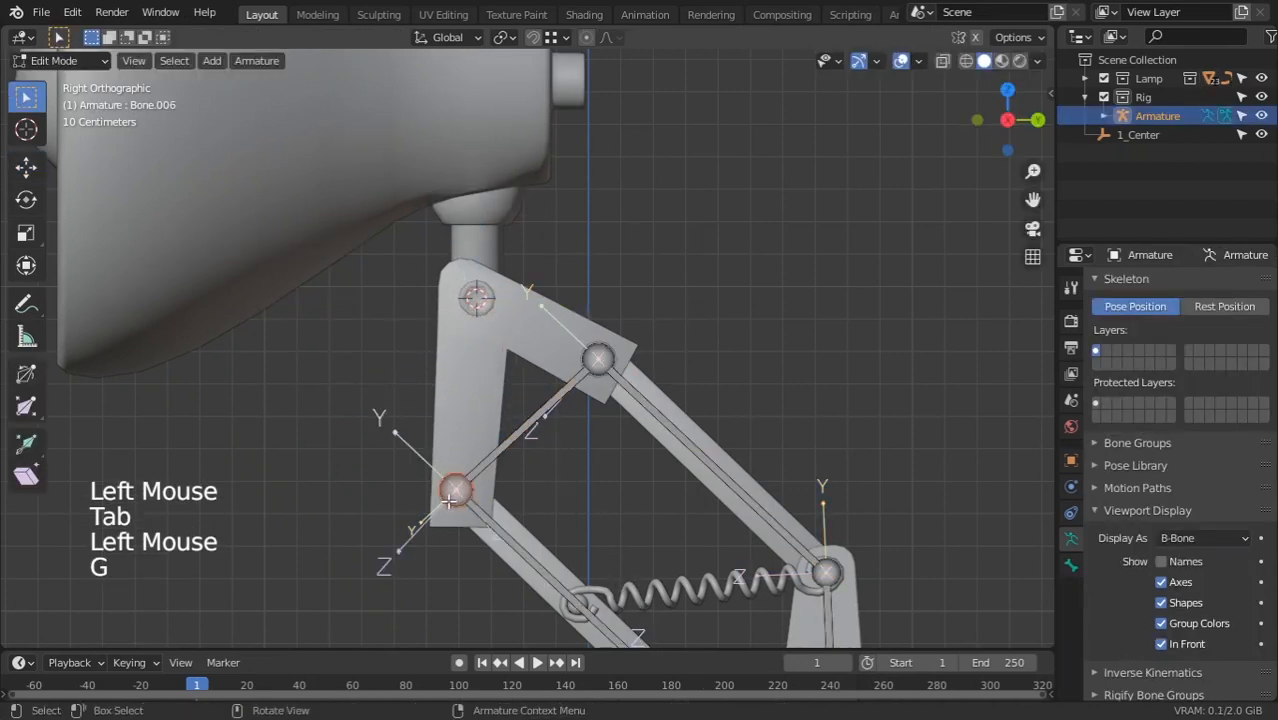
left_click(463, 488)
key("z")
middle_click_drag(453, 490, 471, 383, "shift")
scroll(474, 396, "up", 2)
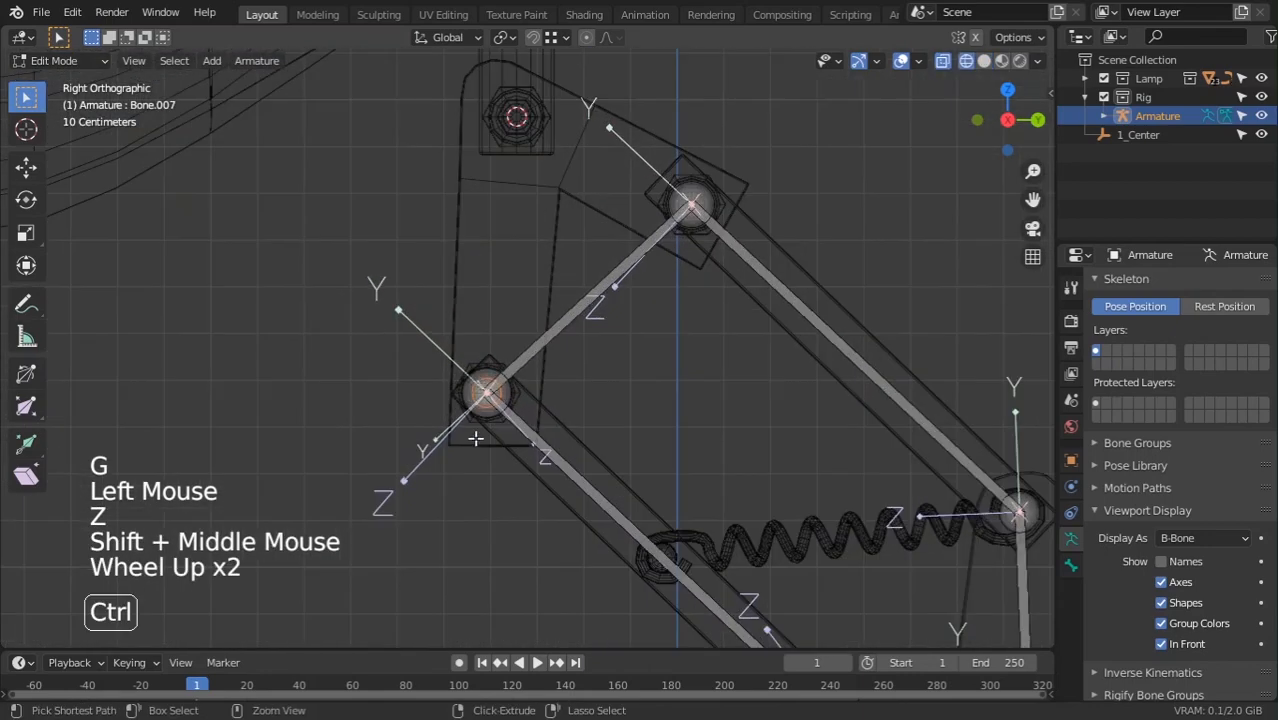
key("f")
key("ctrl+z")
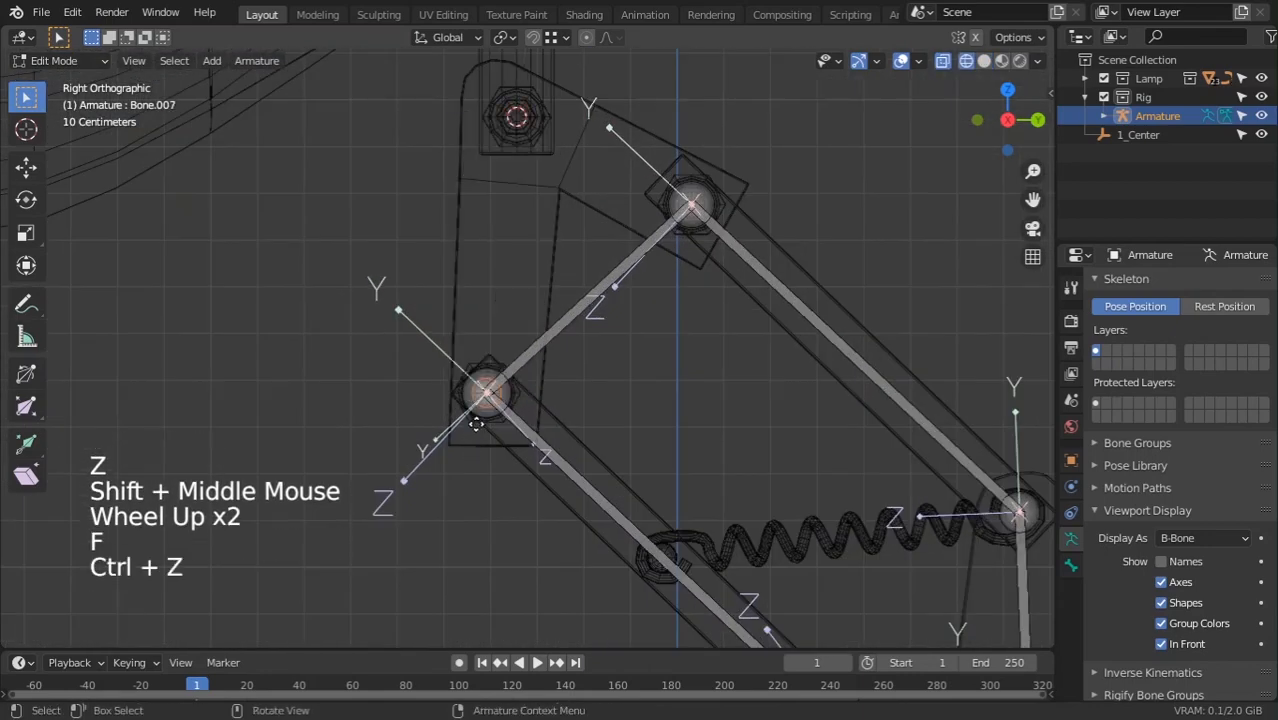
key("g")
right_click(496, 355)
middle_click_drag(504, 359, 524, 478, "shift")
Extrude Bone.008 from the lower joint and snap its tip to the pivot cursor
key("e")
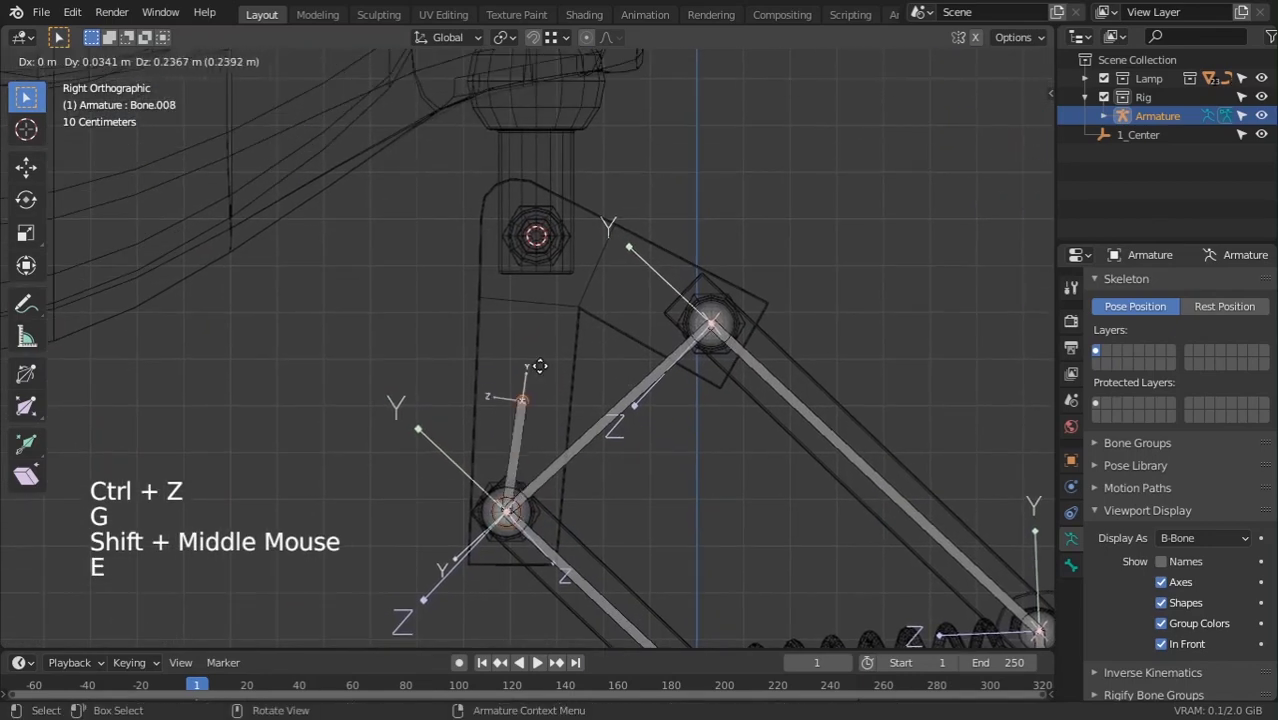
left_click(548, 335)
key("shift+s")
left_click(553, 240)
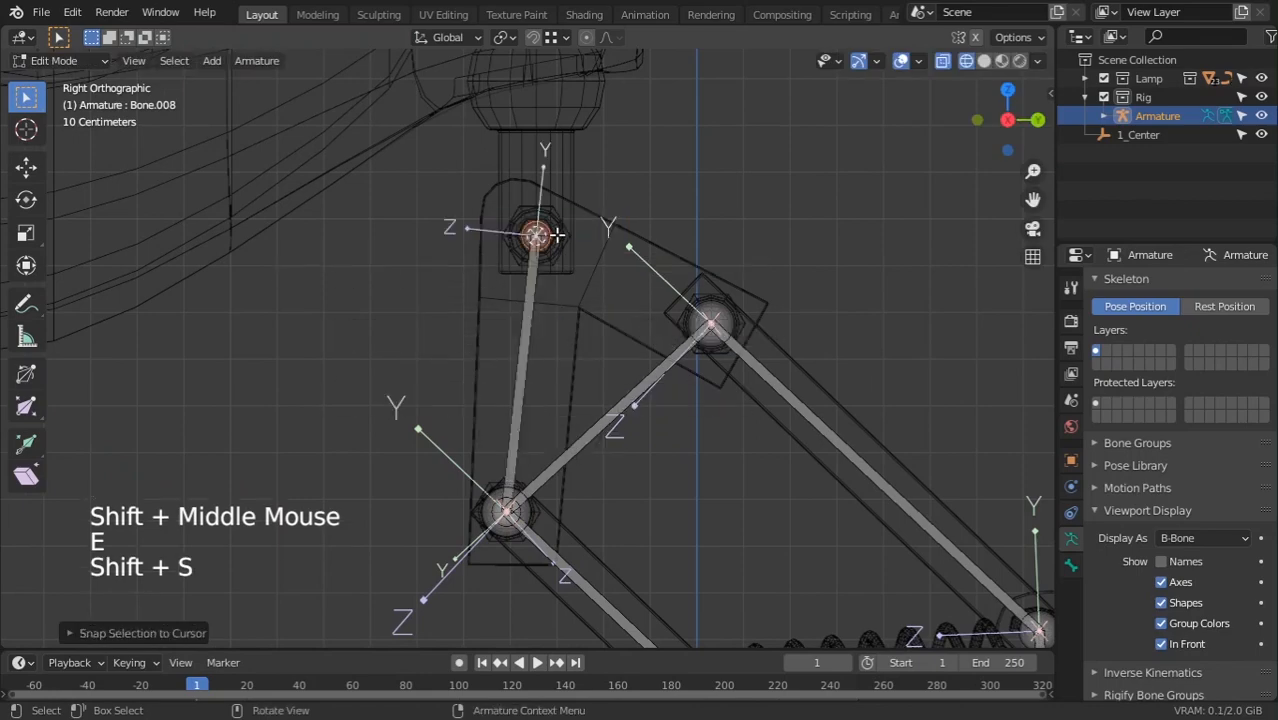
Return to Object Mode with solid shading, deselect, and check front and right views
scroll(541, 370, "down", 3)
key("Tab")
key("z")
scroll(747, 325, "down", 4)
mouse_move(747, 325)
middle_mouse_down()
mouse_move(816, 403)
mouse_move(646, 389)
mouse_move(658, 376)
mouse_move(645, 265)
mouse_move(602, 479)
mouse_move(579, 351)
middle_mouse_up()
left_click(812, 412)
scroll(646, 389, "up", 1)
scroll(646, 389, "down", 5)
key("KP_1")
key("KP_3")
scroll(645, 395, "down", 4)
scroll(579, 351, "down", 1, "shift")
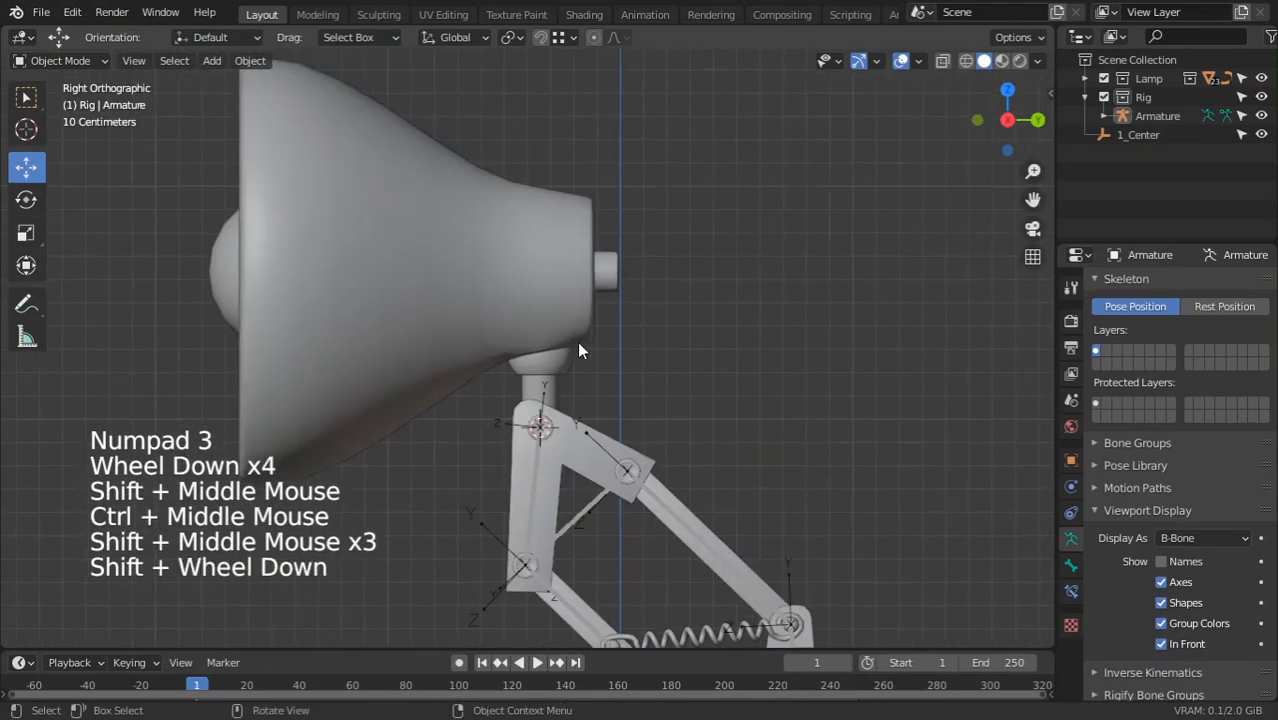
Move the 3D cursor to the centre of Circle.009's rim loop beneath the lamp head
scroll(548, 505, "up", 4)
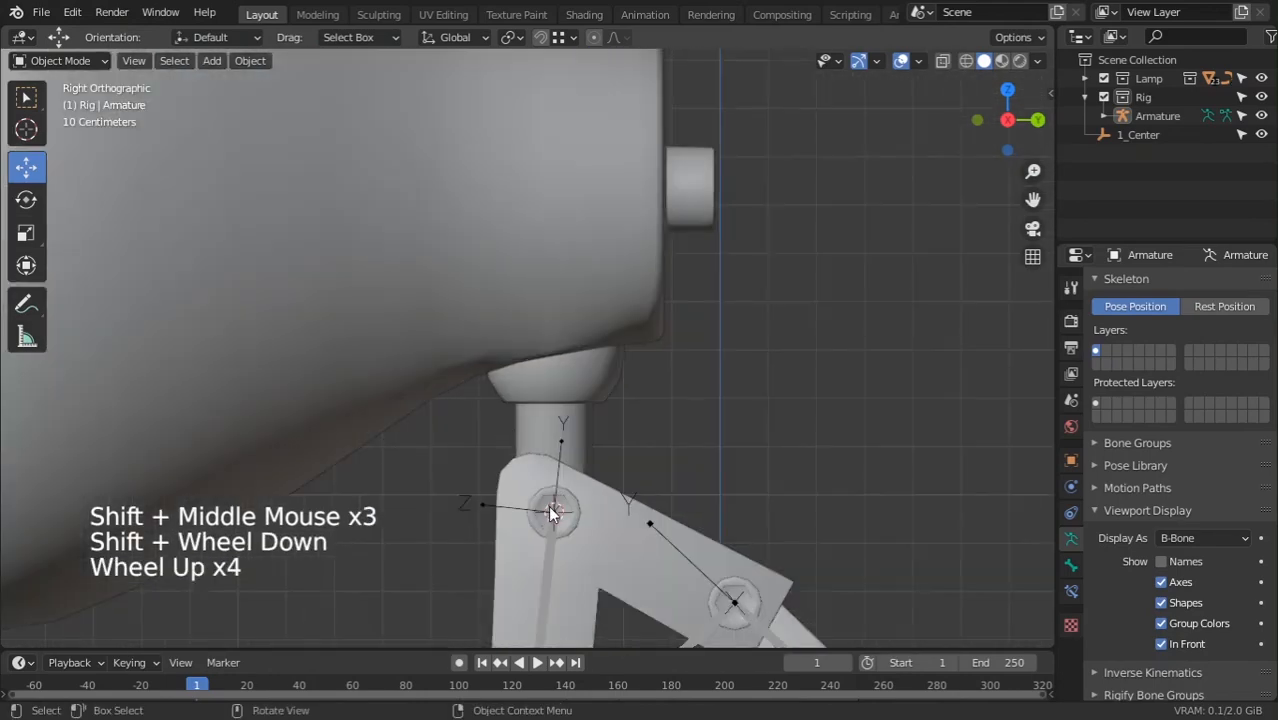
left_click(552, 508)
left_click(573, 404)
middle_click_drag(573, 404, 636, 285)
key("Tab")
scroll(557, 392, "up", 1)
left_click(561, 369, "alt")
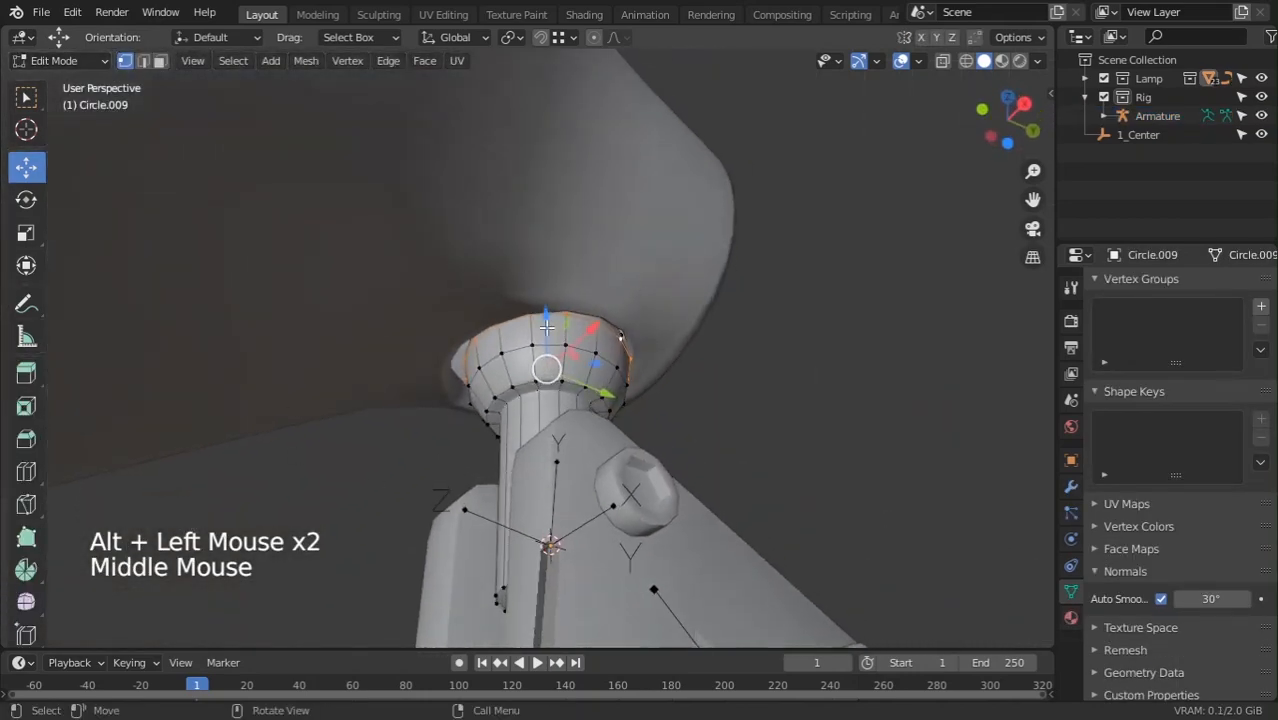
middle_click_drag(547, 325, 487, 381)
key("shift+s")
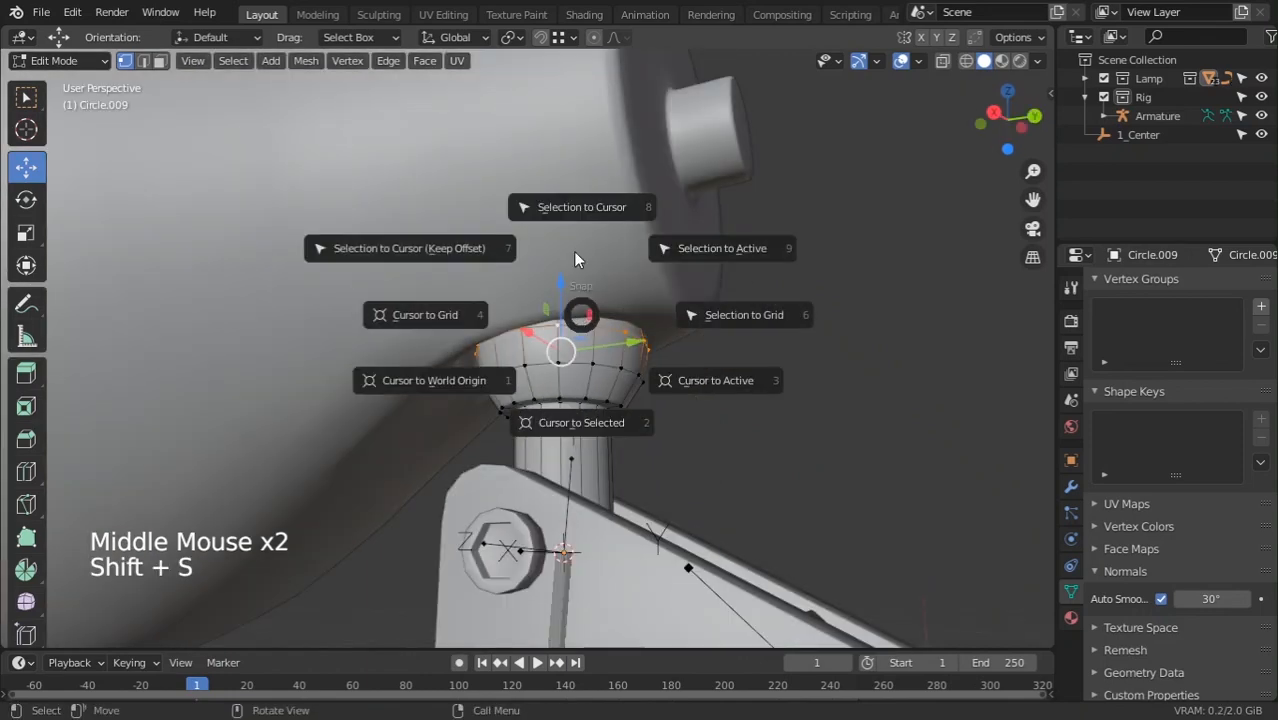
left_click(593, 425)
key("Tab")
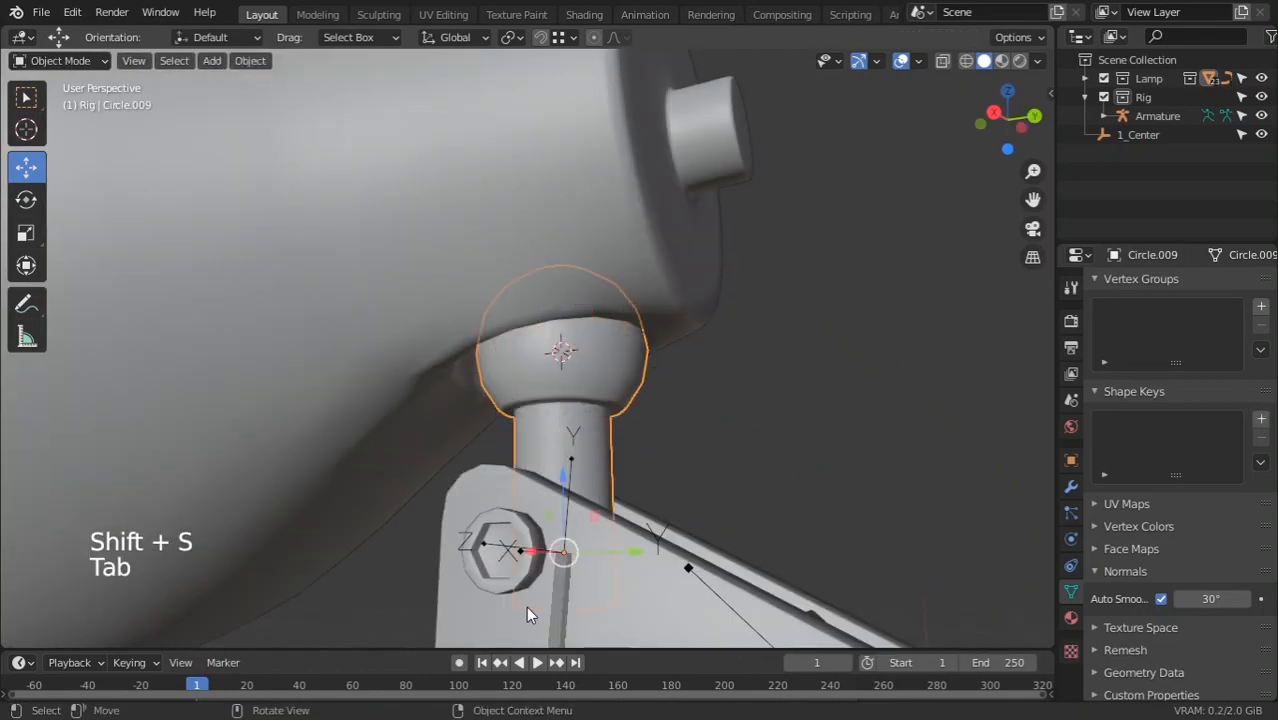
Extrude Bone.009 from Bone.008's pivot tip and snap its tip to the cup centre
scroll(540, 566, "down", 1)
middle_click_drag(542, 559, 578, 546)
left_click(559, 540)
key("Tab")
left_click(583, 542)
key("e")
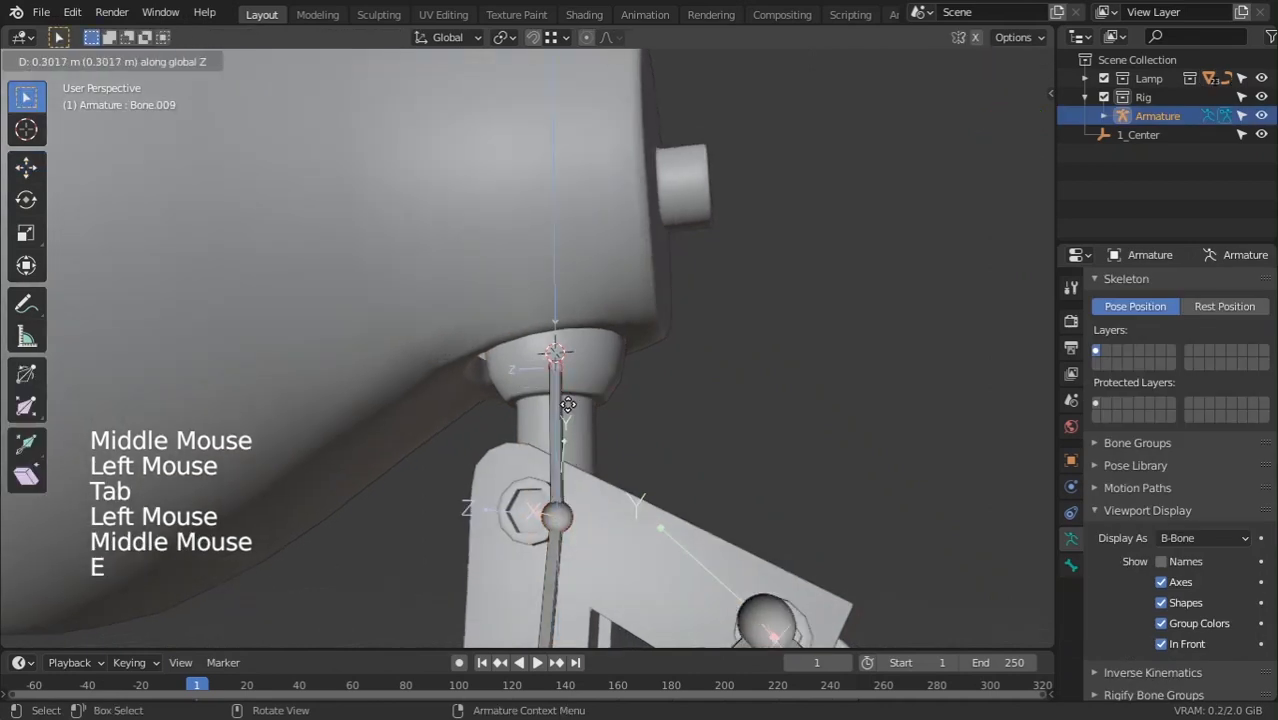
left_click(568, 427)
key("shift+s")
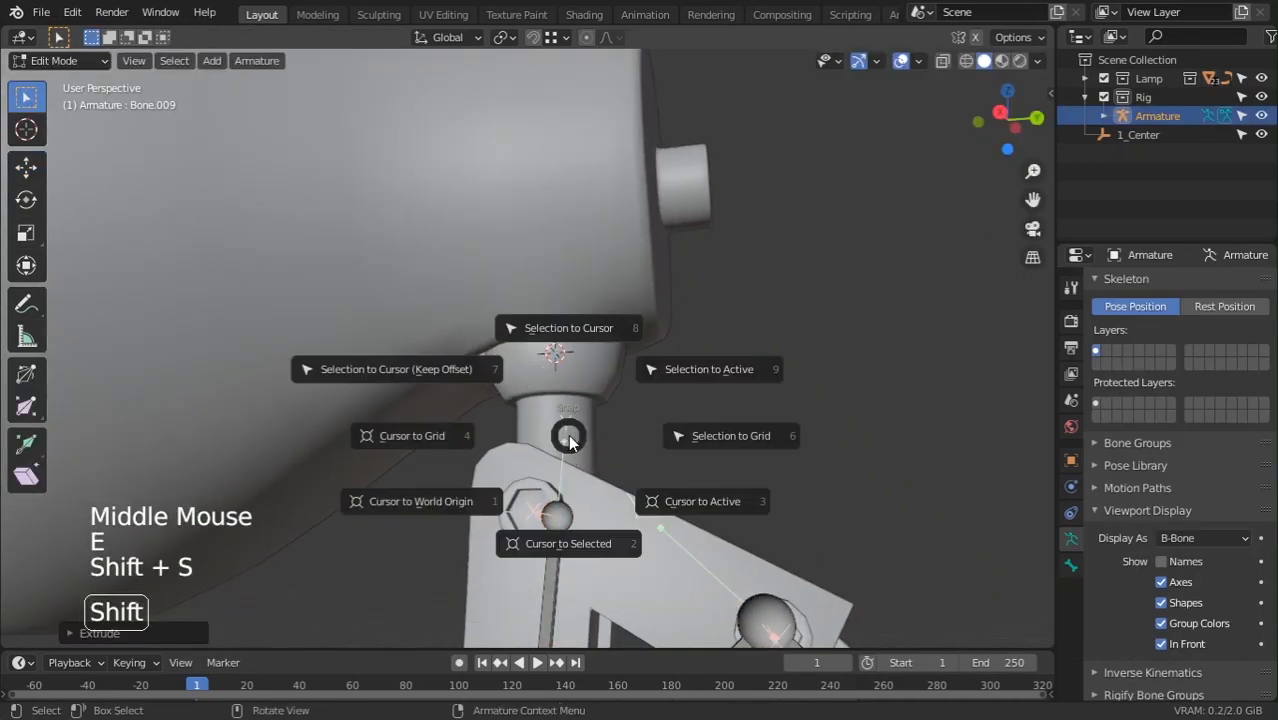
left_click(566, 335)
Inspect the new bone from the front and right side views
scroll(580, 423, "down", 4)
middle_click_drag(580, 423, 592, 416)
key("KP_1")
key("KP_3")
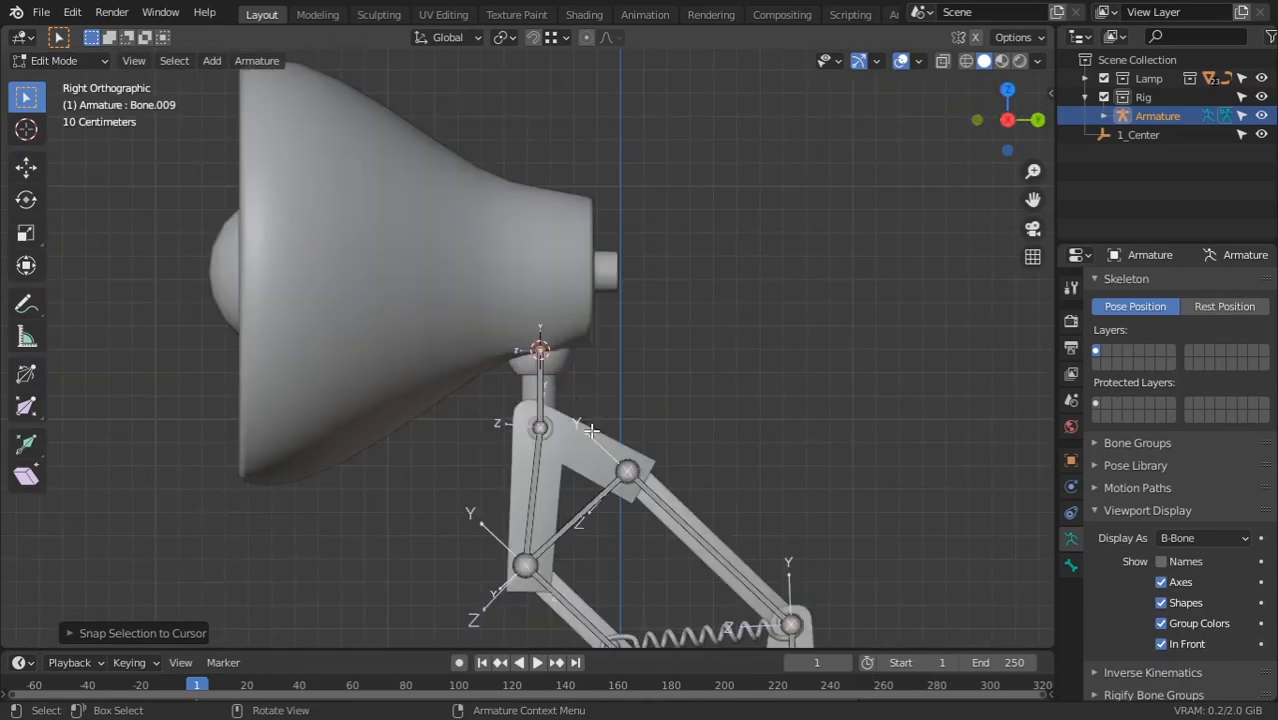
Select the bulb sphere's pole vertex, then undo an accidental snap of it to the cursor
middle_click_drag(162, 280, 215, 275)
left_click(215, 275)
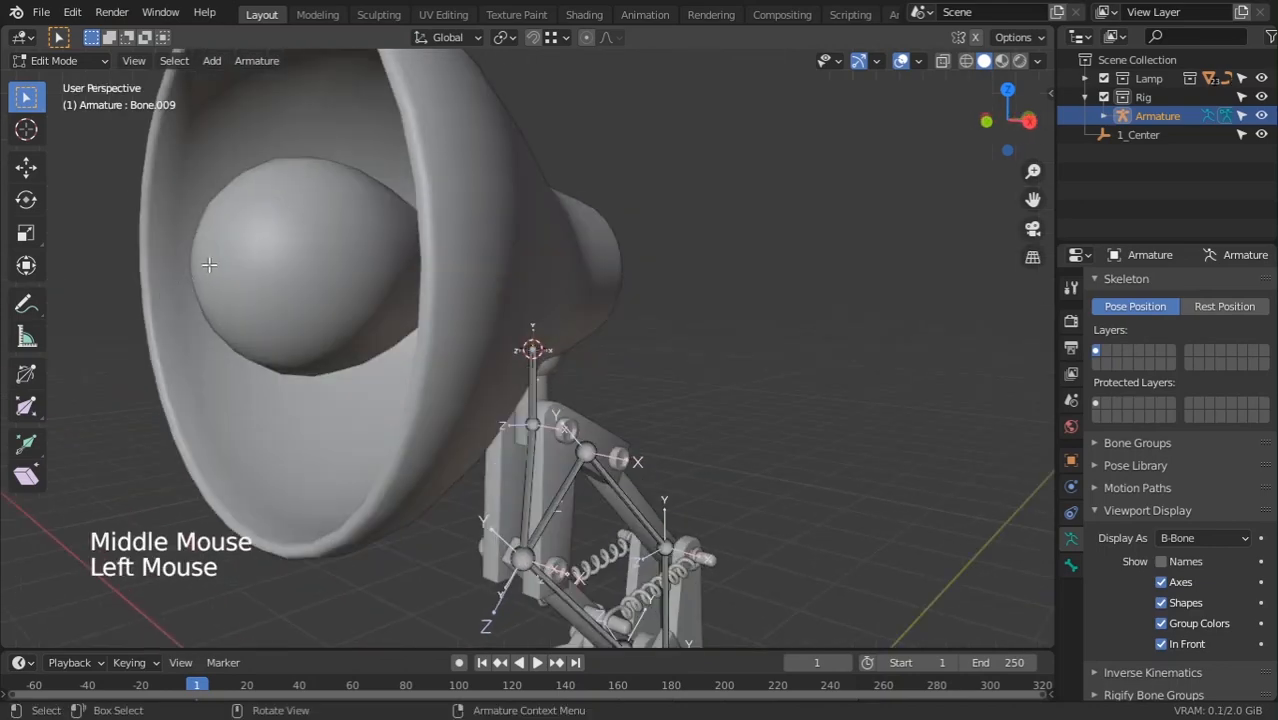
key("Tab")
left_click(220, 290)
key("Tab")
left_click(205, 266)
middle_click_drag(475, 270, 426, 335)
key("shift+s")
left_click(441, 262)
key("Tab")
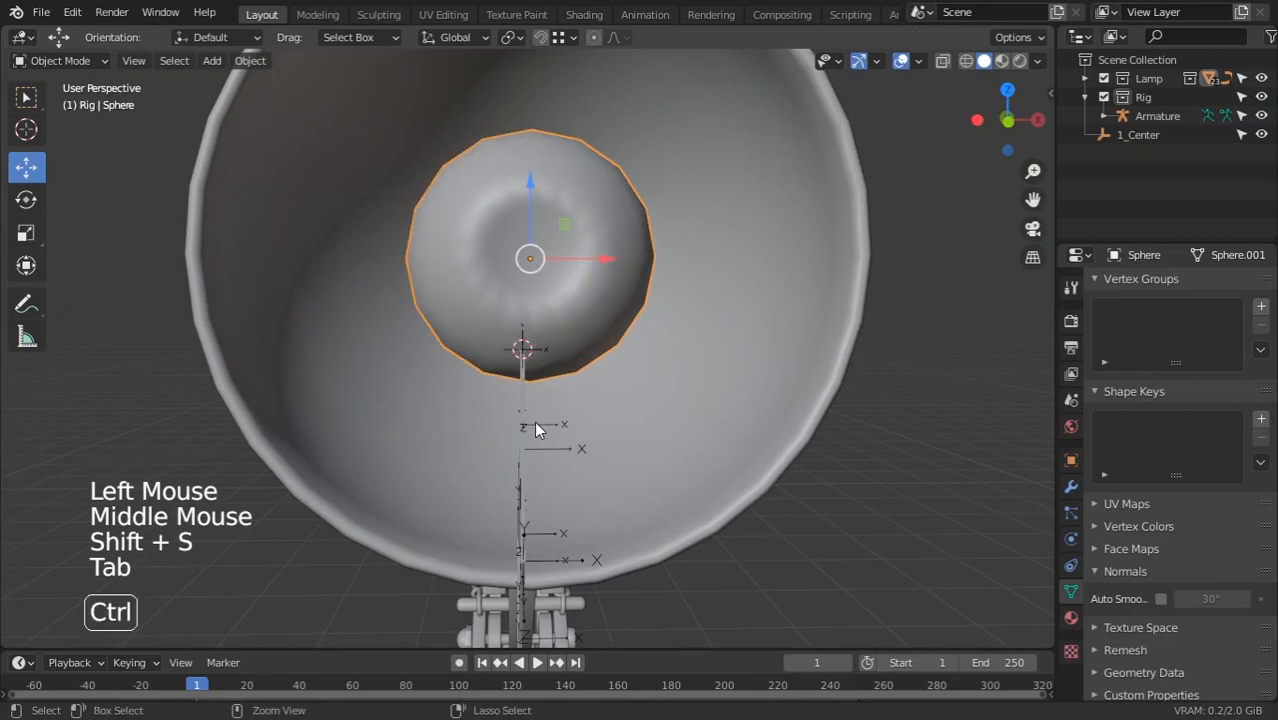
key("ctrl+z")
key("ctrl+z")
key("ctrl+z")
Orbit around the bulb sphere and leave its mesh Edit Mode
key("shift+s")
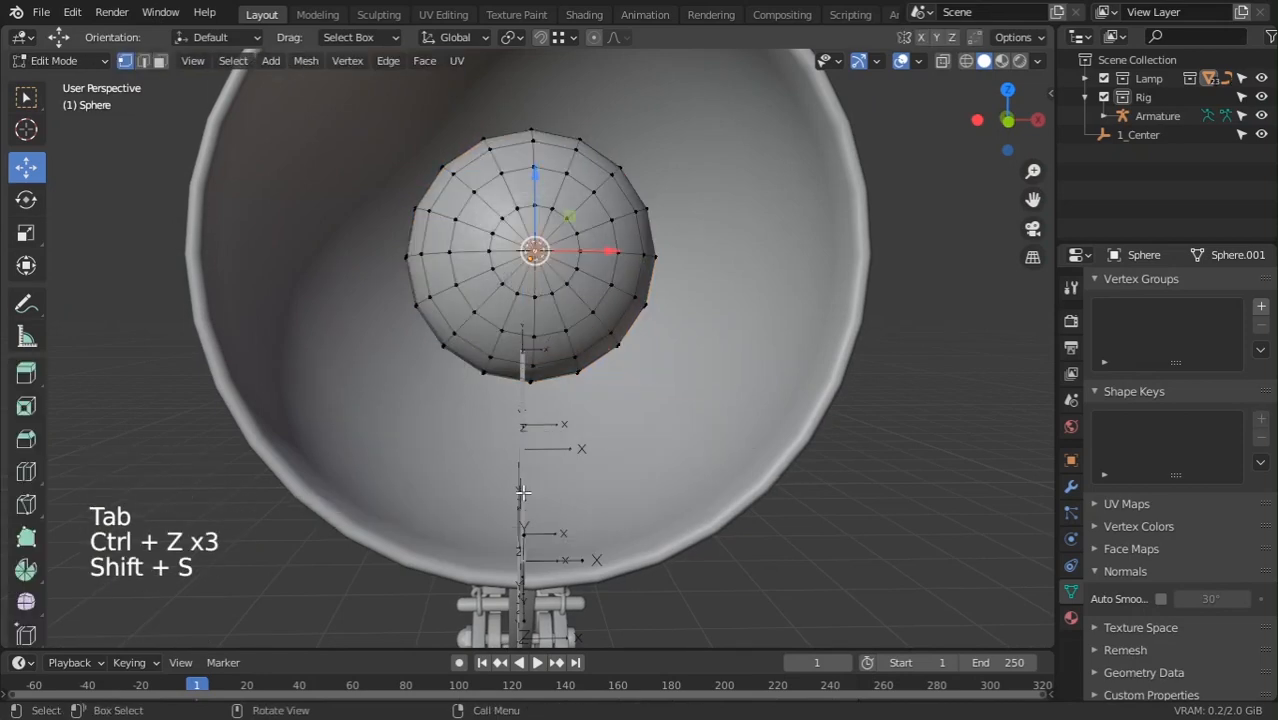
middle_click_drag(524, 495, 552, 412)
scroll(613, 500, "down", 4)
scroll(417, 528, "up", 3)
key("Tab")
scroll(552, 412, "up", 1)
Select the top neck bone's tip in armature Edit Mode and frame the lamp shade
left_click(540, 363)
middle_click_drag(540, 363, 542, 380)
scroll(542, 380, "up", 3)
key("Tab")
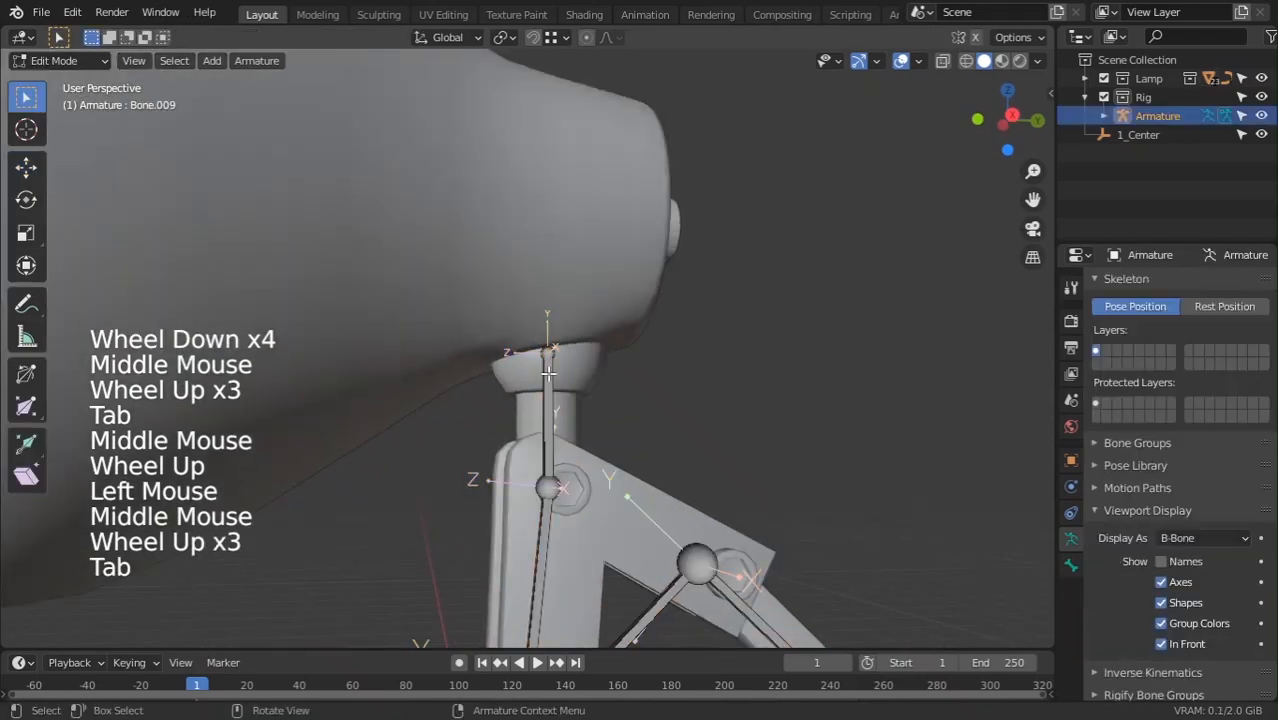
left_click(546, 352)
scroll(345, 456, "down", 2)
middle_click_drag(344, 456, 320, 430)
middle_click_drag(320, 430, 258, 502)
middle_click_drag(338, 499, 422, 502)
Extrude Bone.010 from the neck joint, snap its tip to the bulb-centre cursor, and view from front
key("e")
right_click(346, 493)
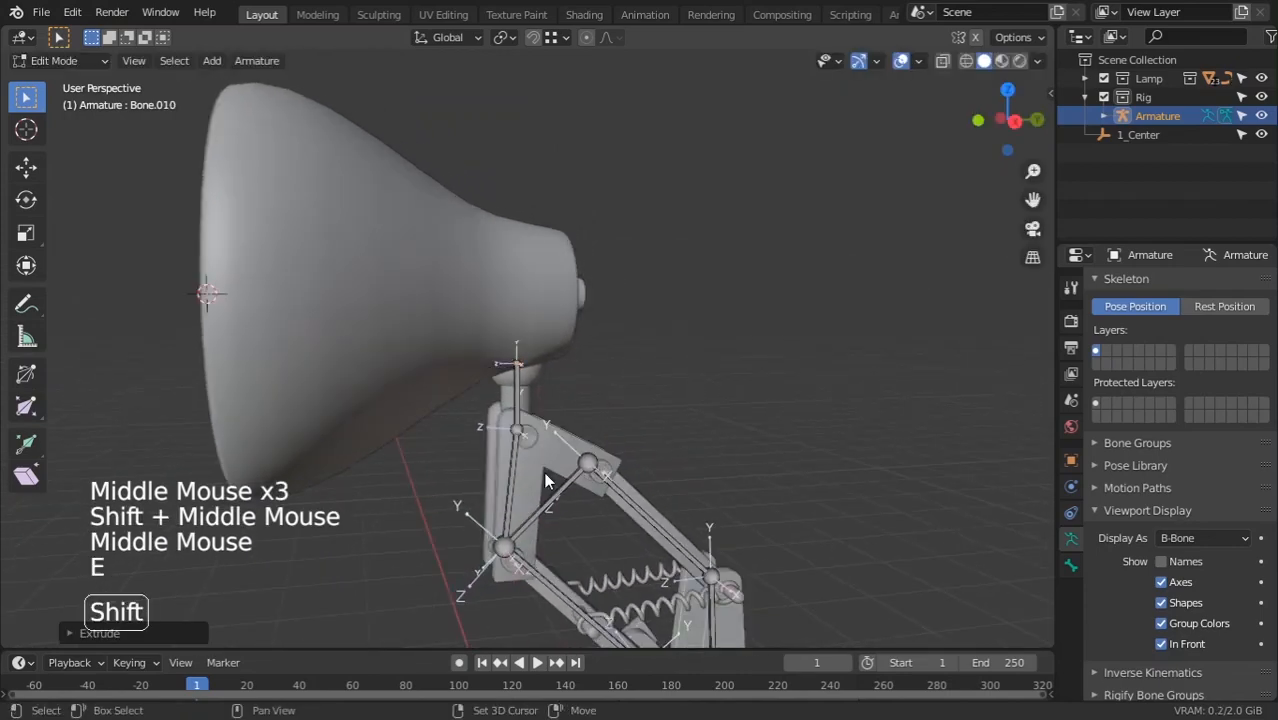
key("shift+s")
scroll(555, 440, "down", 5)
key("KP_1")
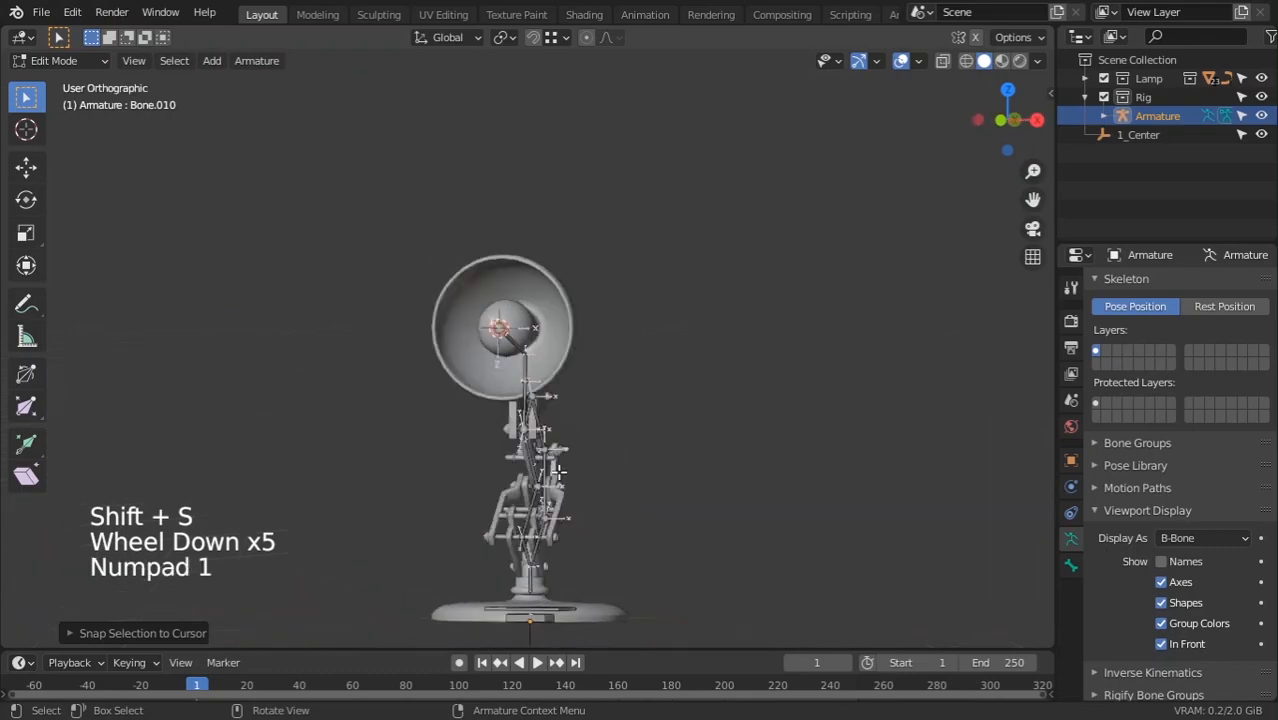
key("KP_3")
scroll(560, 470, "down", 3)
middle_click_drag(584, 627, 400, 445, "shift")
middle_click_drag(400, 445, 474, 514)
key("KP_1")
key("KP_3")
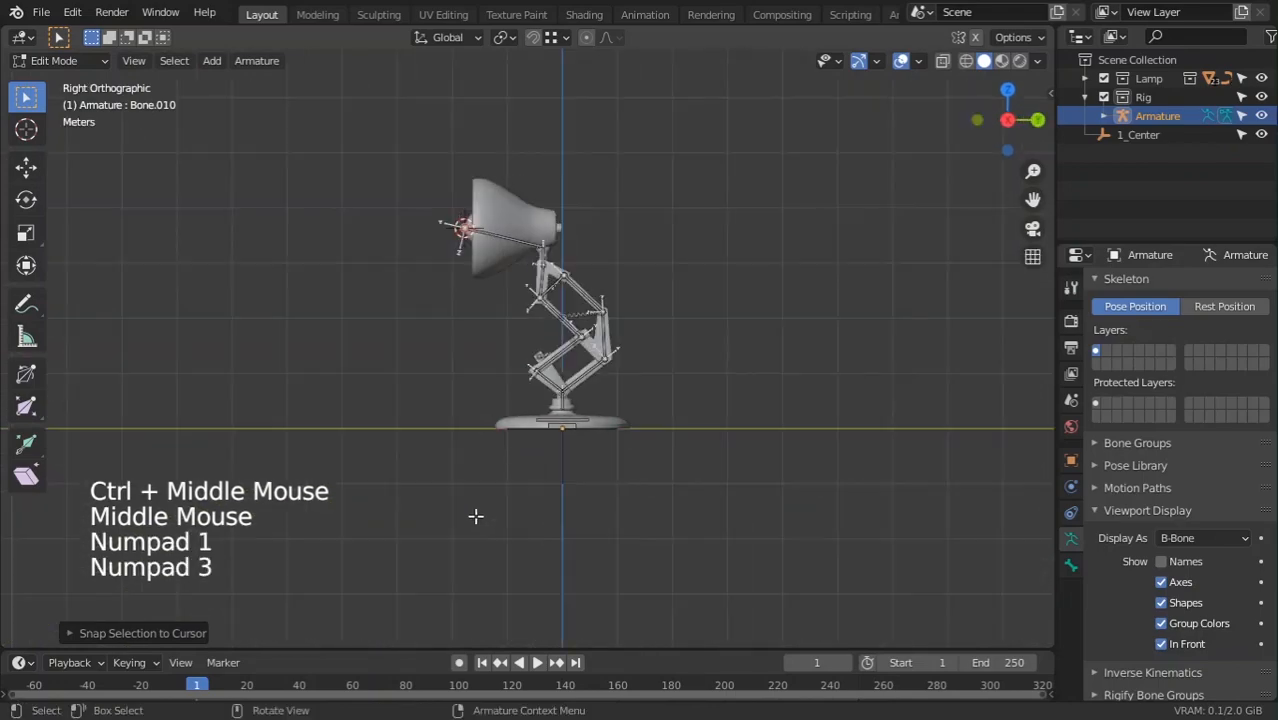
scroll(475, 516, "up", 4)
middle_click_drag(519, 560, 545, 517, "shift")
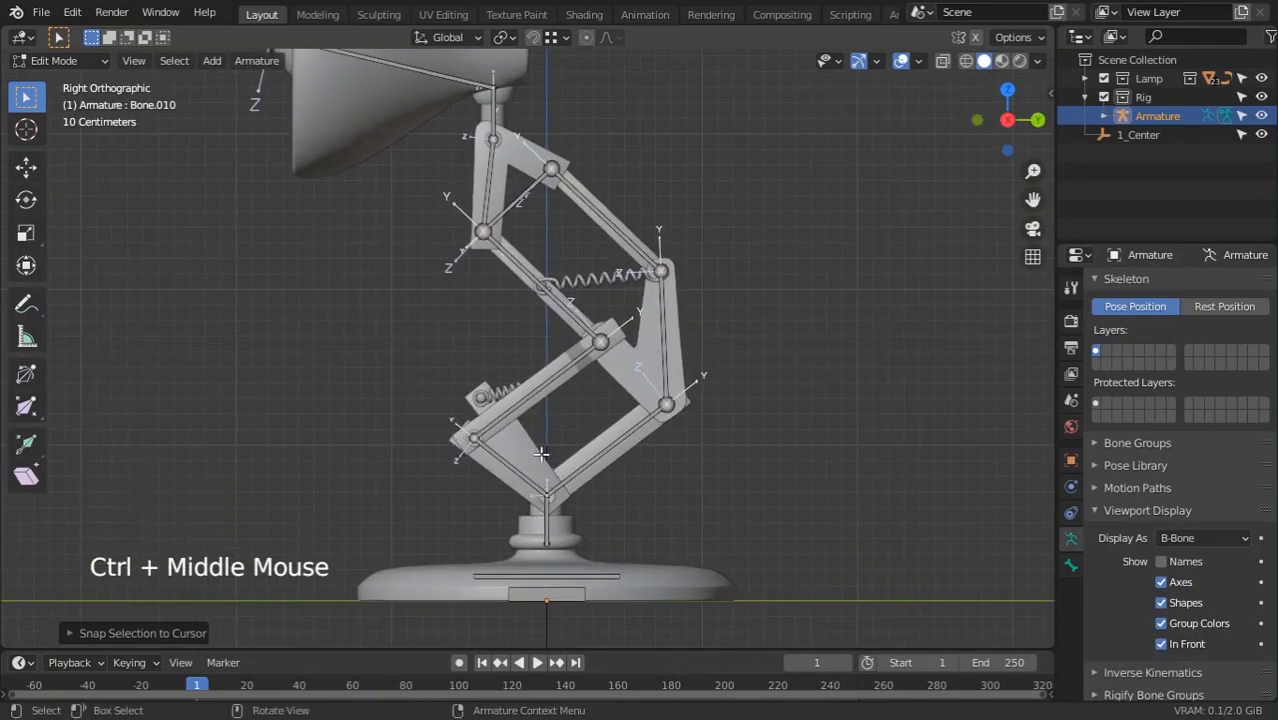
middle_click_drag(545, 505, 607, 543, "shift")
scroll(607, 543, "down", 3)
key("KP_1")
key("KP_3")
scroll(613, 540, "up", 4)
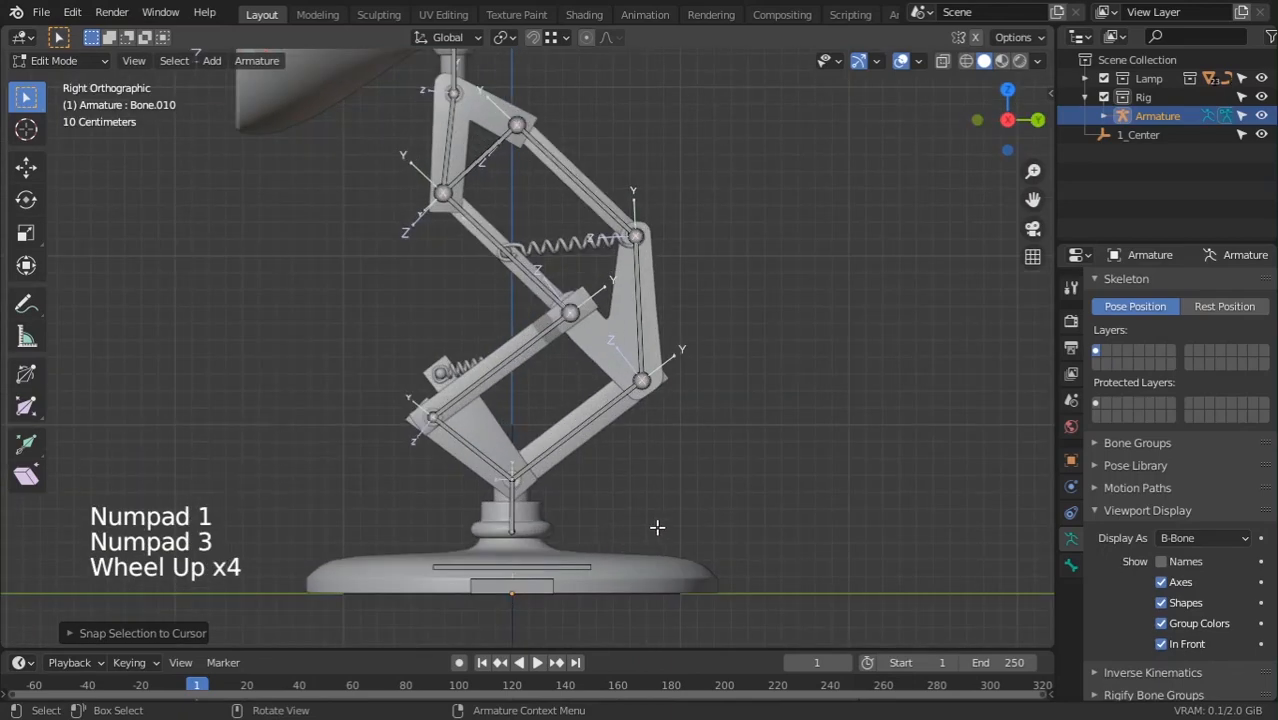
middle_click_drag(657, 526, 631, 552, "ctrl")
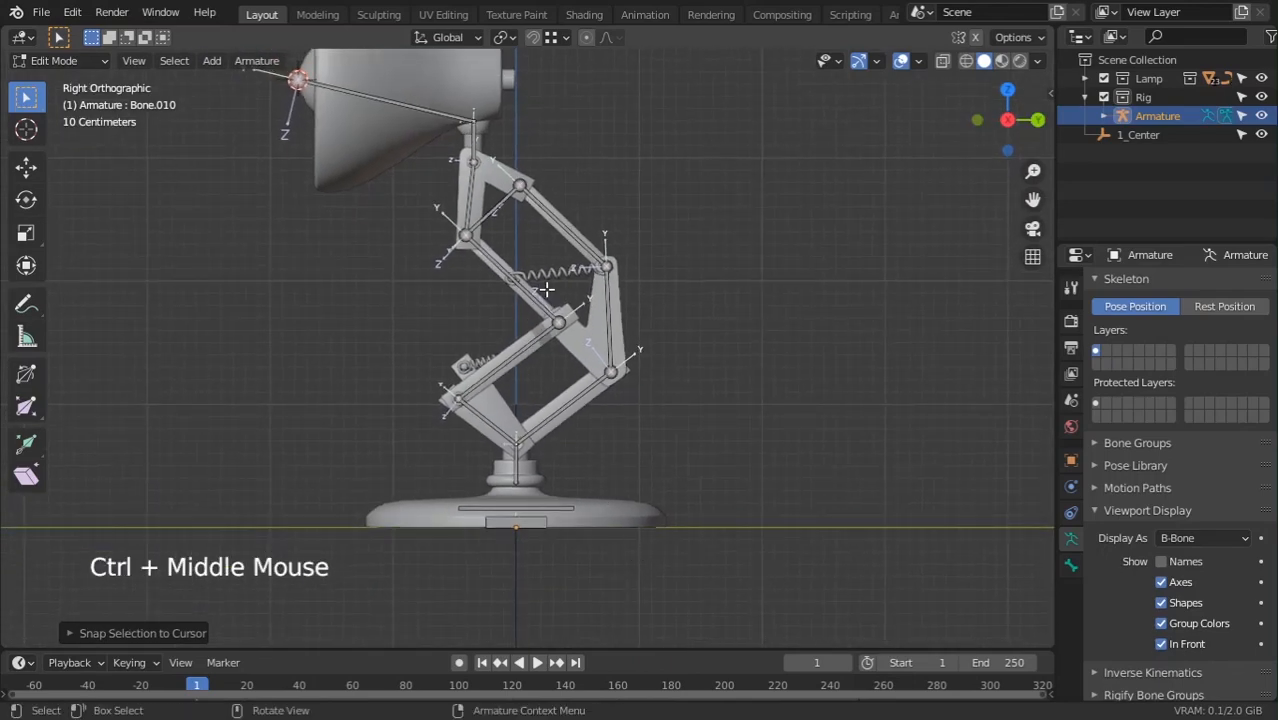
middle_click_drag(546, 289, 474, 442, "shift")
middle_click_drag(514, 499, 525, 435, "shift")
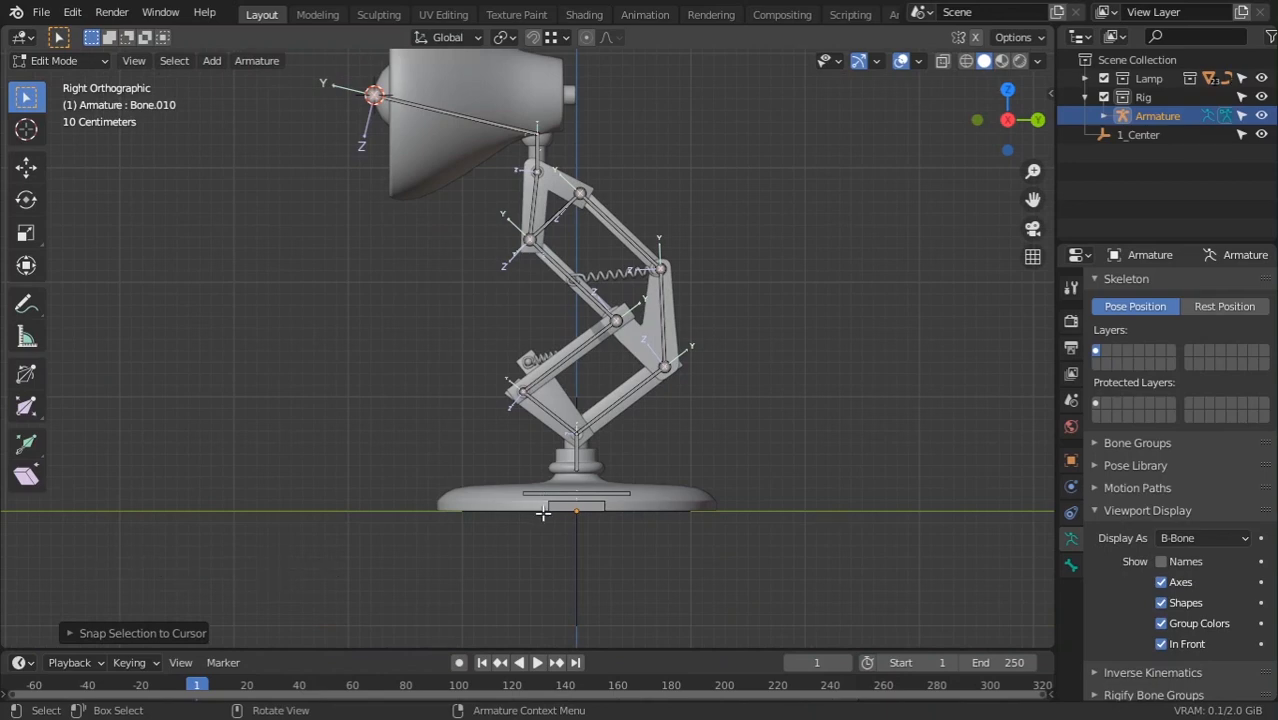
mouse_move(540, 519)
middle_mouse_down("shift")
mouse_move(516, 533)
mouse_move(528, 531)
mouse_move(534, 461)
mouse_move(676, 374)
middle_mouse_up("shift")
scroll(673, 437, "down", 4)
middle_click_drag(673, 437, 670, 516)
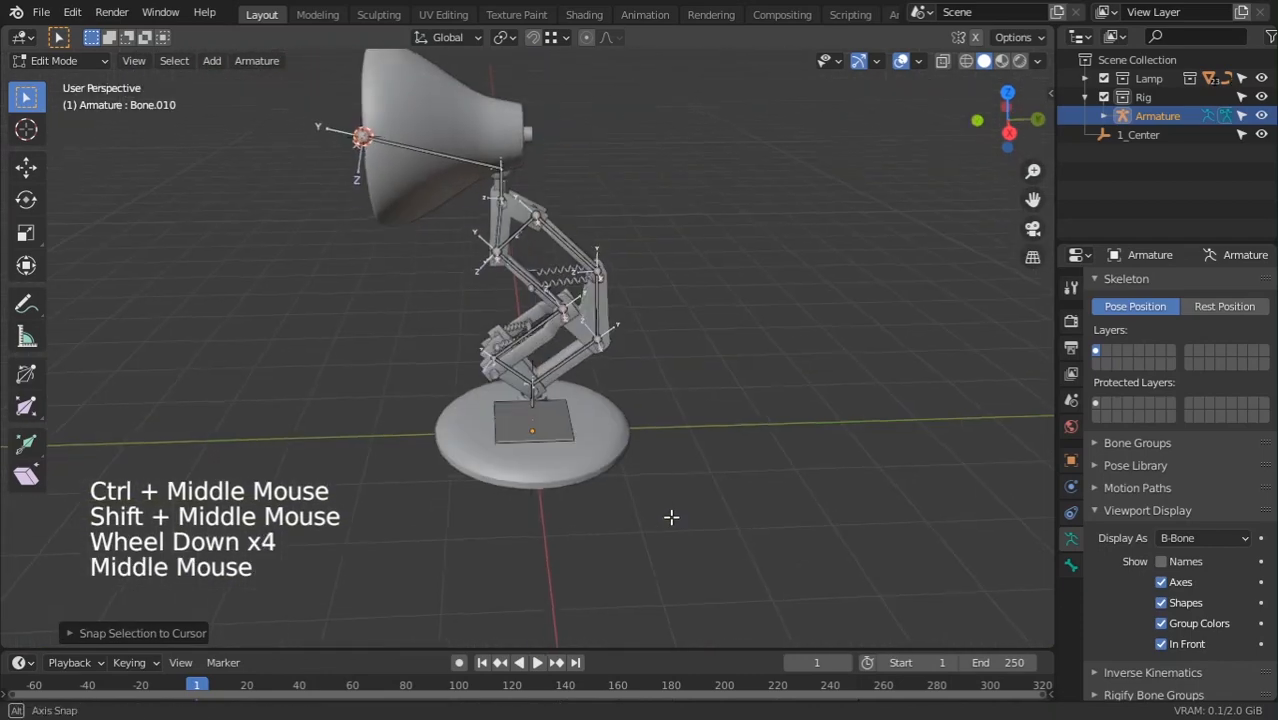
key("z")
Return to Object Mode and select the armature and the lamp's Base mesh to inspect them
key("Tab")
middle_click_drag(666, 464, 555, 470)
left_click(641, 530)
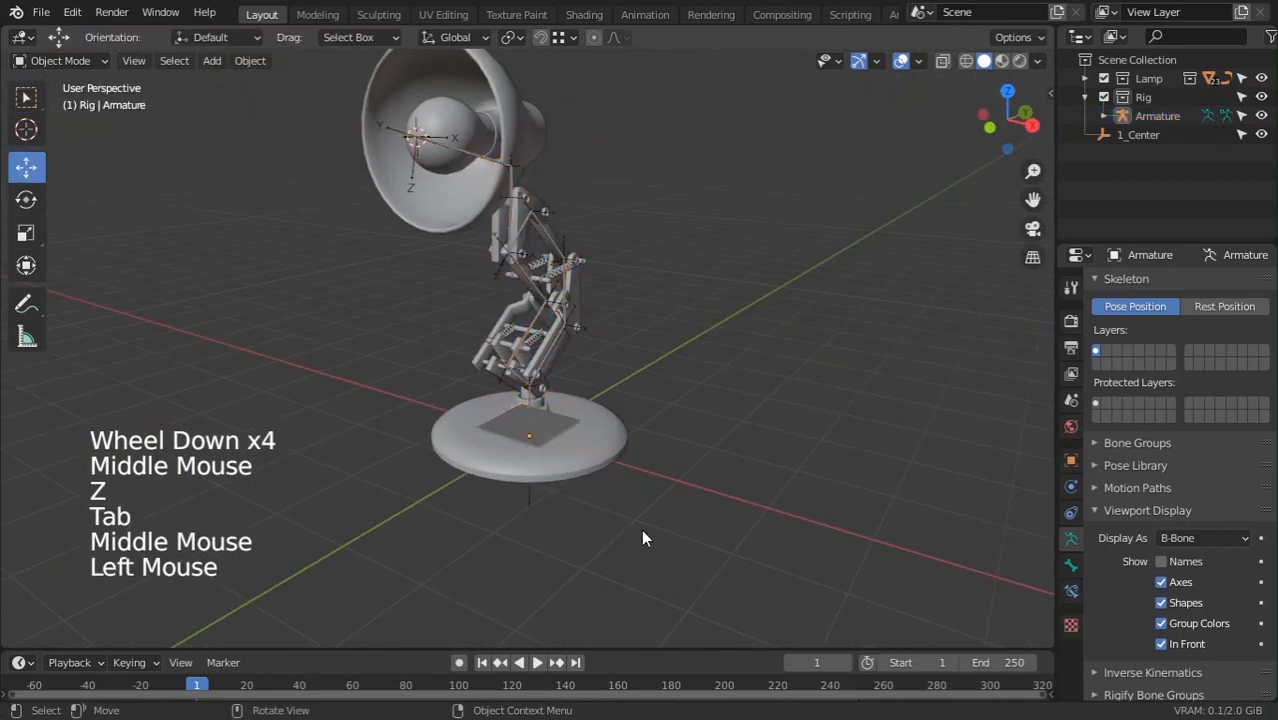
middle_click_drag(641, 530, 580, 533)
scroll(580, 535, "up", 1)
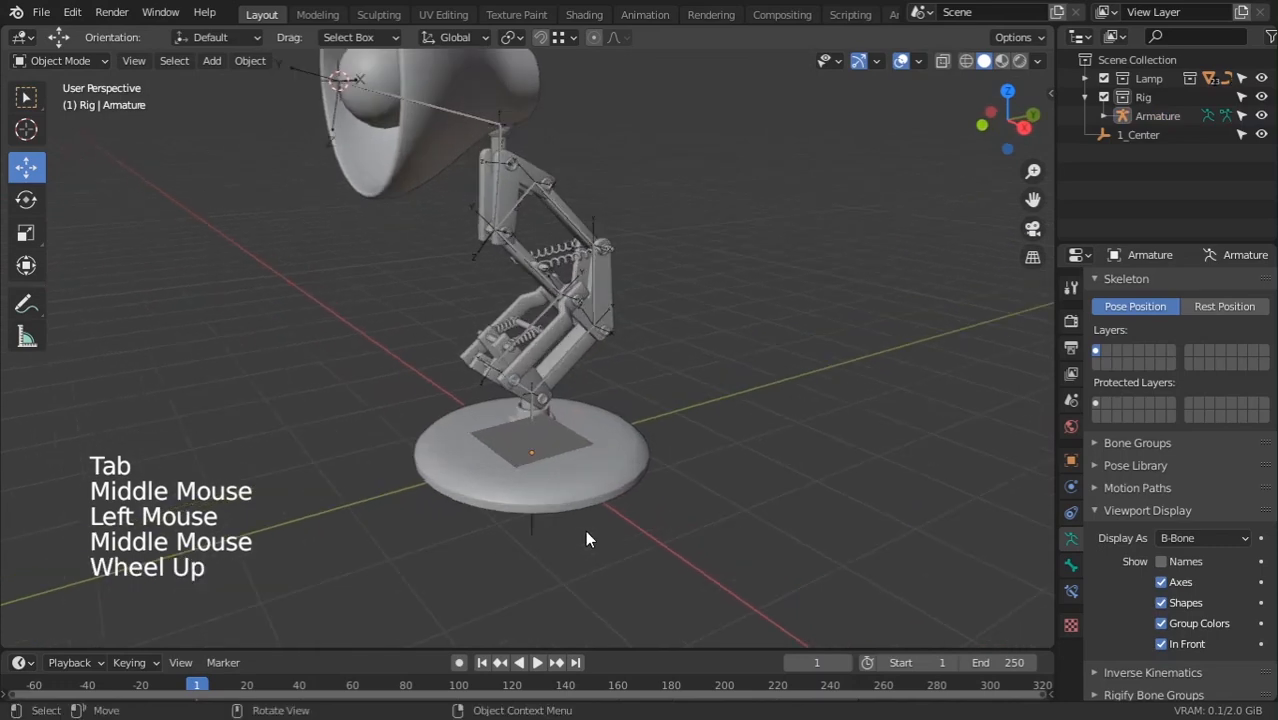
scroll(585, 530, "up", 3)
middle_click_drag(587, 514, 602, 576, "ctrl")
left_click(537, 490)
left_click(603, 575)
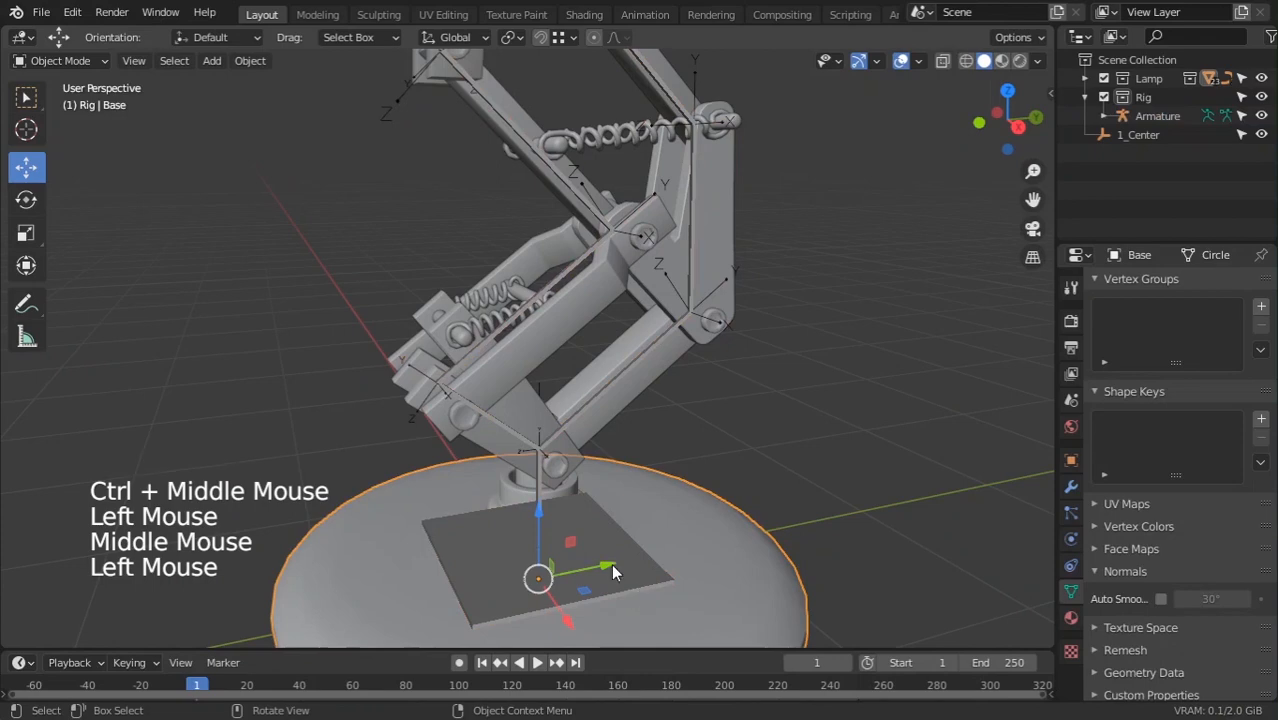
left_click(612, 566)
Compare the front and right-side views of the rig, zooming in on the lamp head
scroll(601, 566, "down", 3)
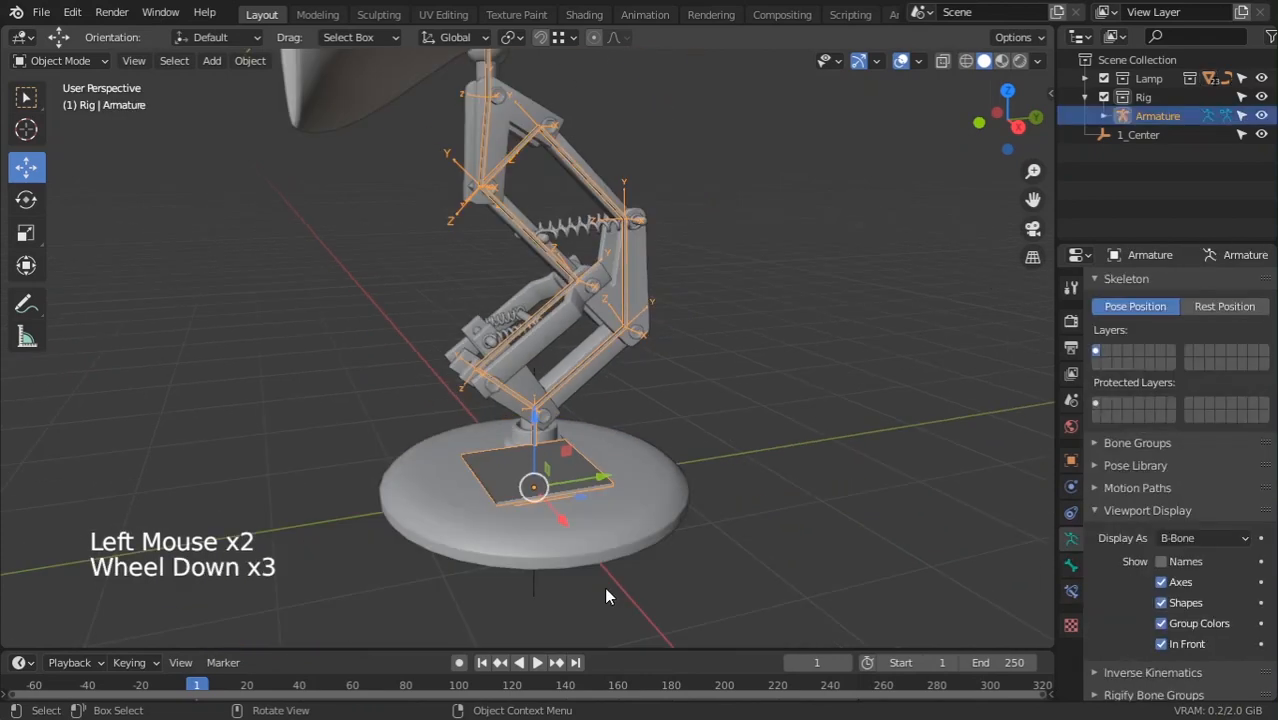
middle_click_drag(604, 587, 573, 577)
key("KP_1")
key("KP_3")
scroll(586, 351, "down", 4)
middle_click_drag(586, 351, 620, 374, "shift")
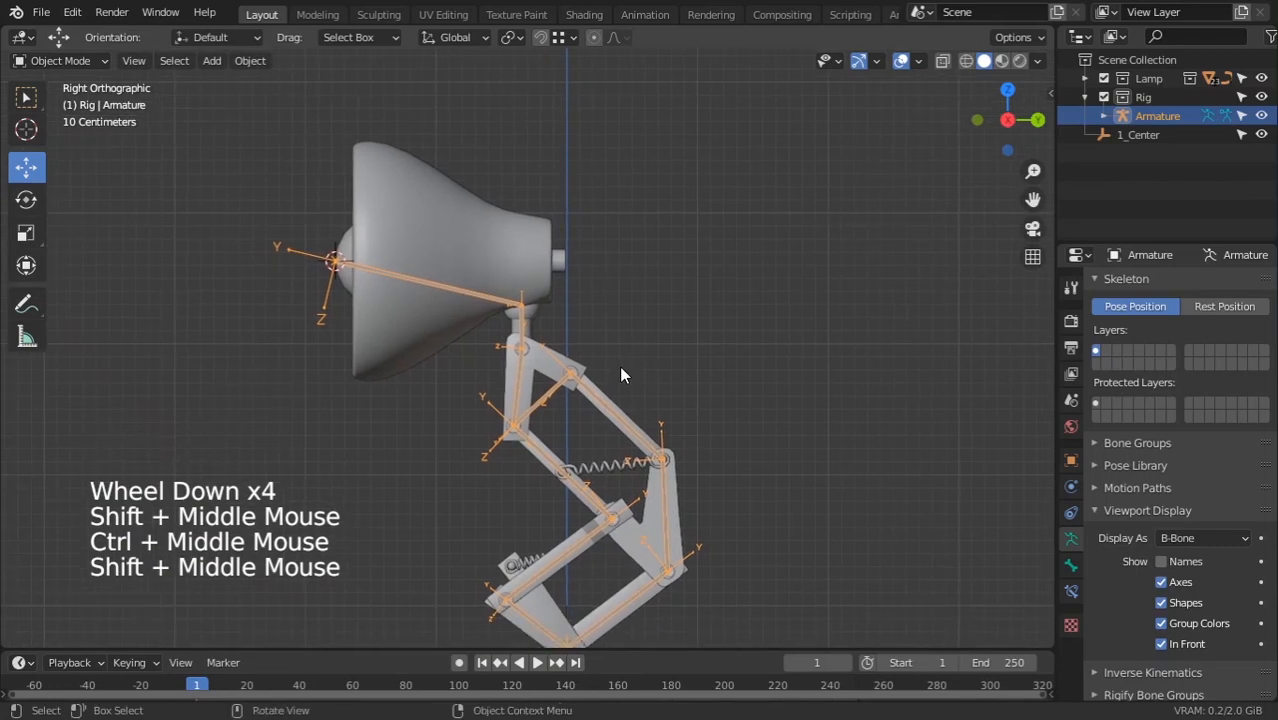
scroll(549, 243, "down", 1)
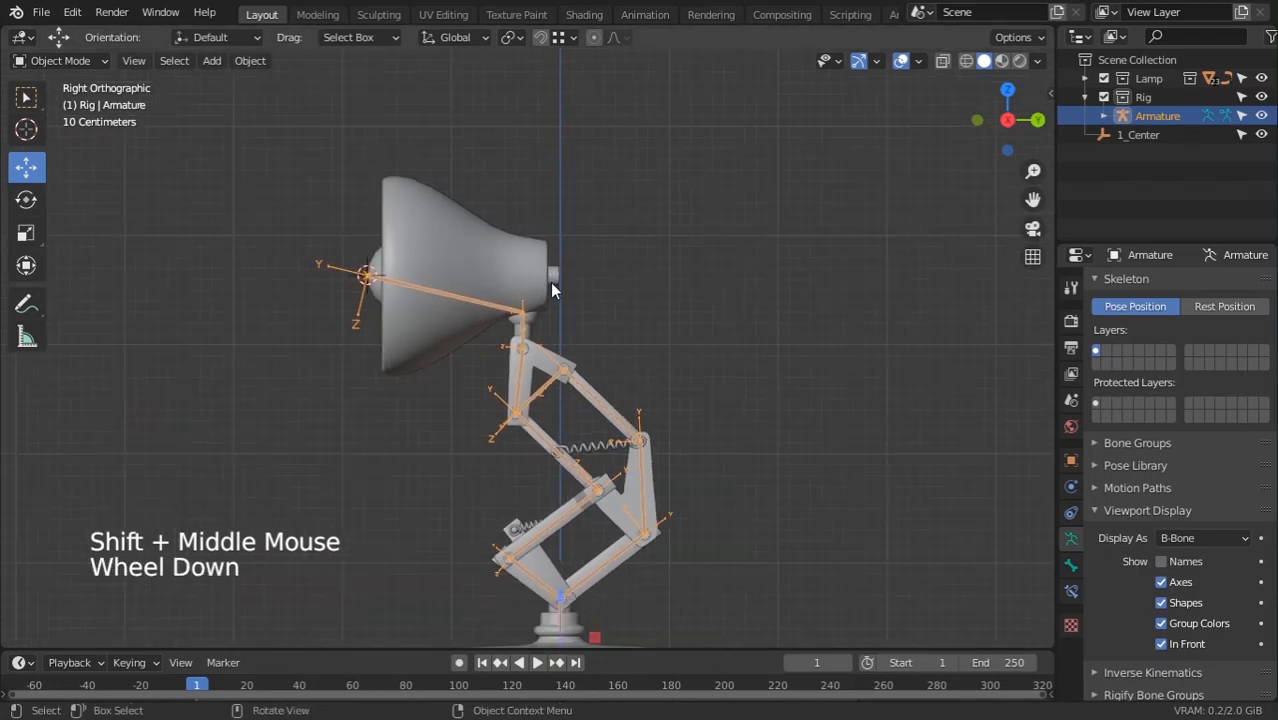
scroll(563, 266, "down", 3)
Orbit around the lamp arm, recheck front and right views, and zoom onto the arm
middle_click_drag(575, 303, 540, 375)
scroll(422, 434, "down", 2)
middle_click_drag(540, 375, 620, 390, "ctrl")
middle_click_drag(620, 390, 479, 377, "shift")
key("KP_1")
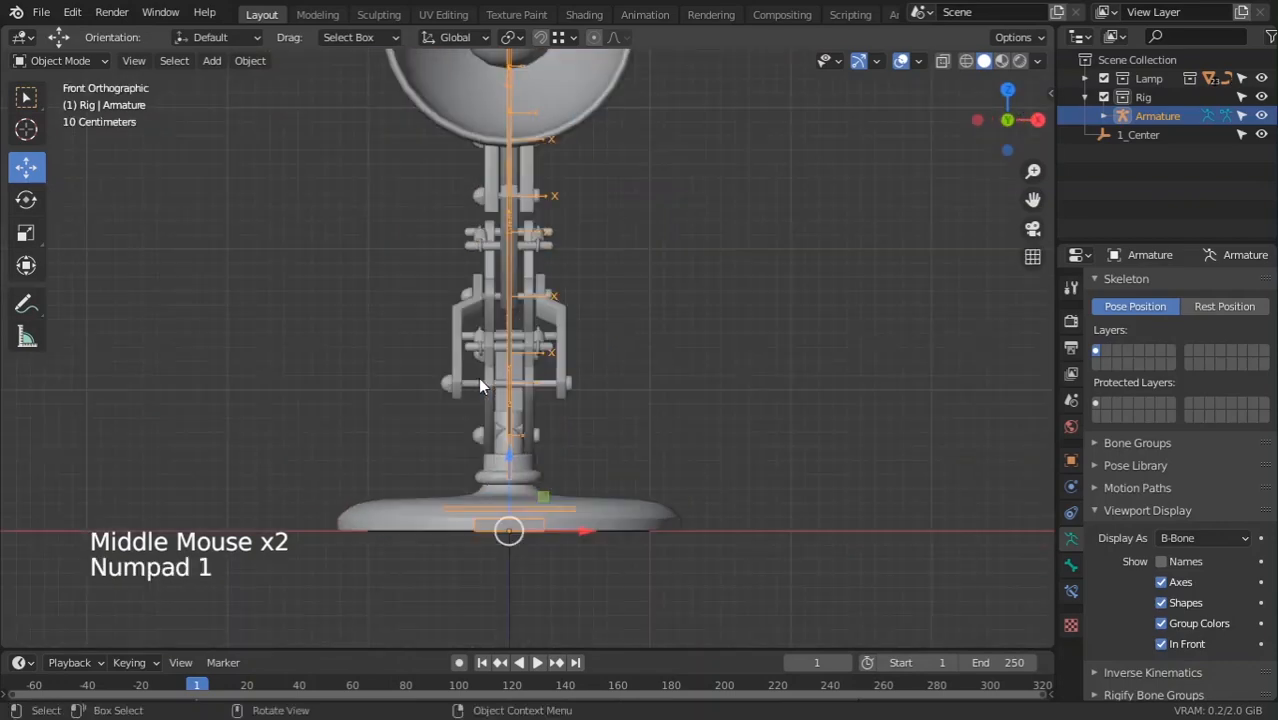
key("KP_3")
middle_click_drag(523, 309, 523, 322, "shift")
middle_click_drag(523, 322, 549, 387, "ctrl")
scroll(549, 385, "down", 2)
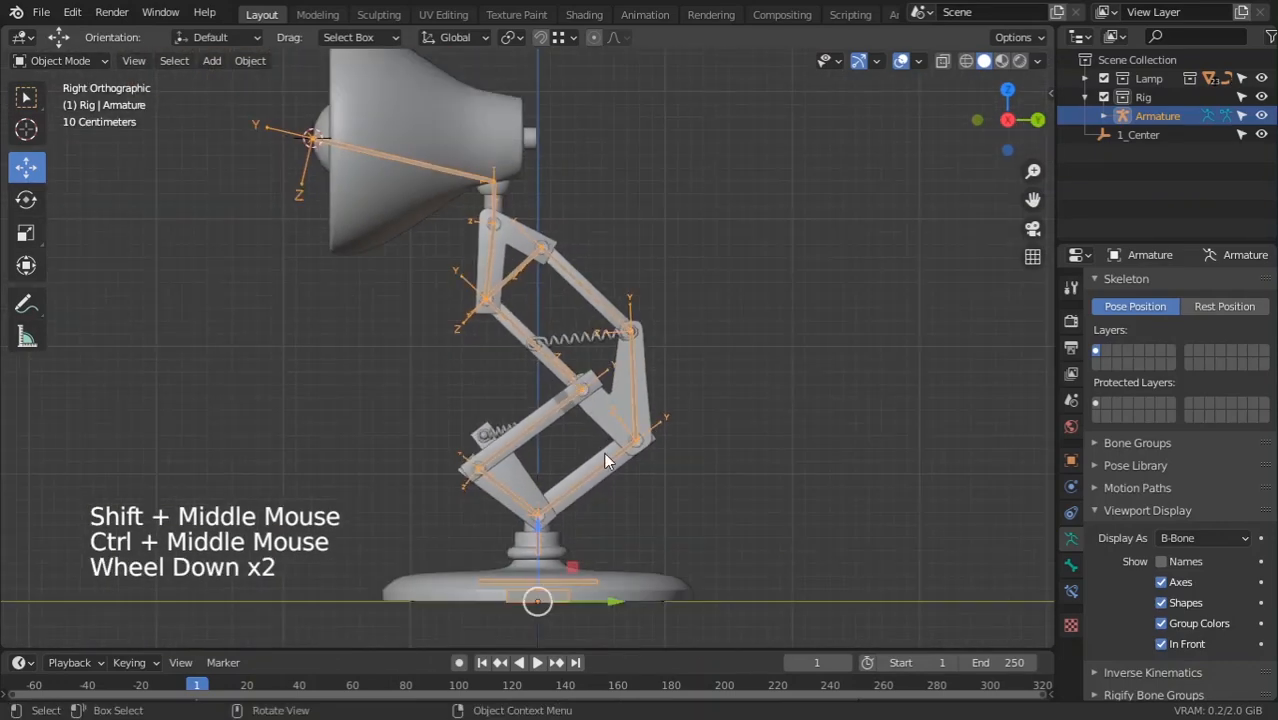
Select the lower arm plate mesh and the armature near the base joint to check them
left_click(594, 484)
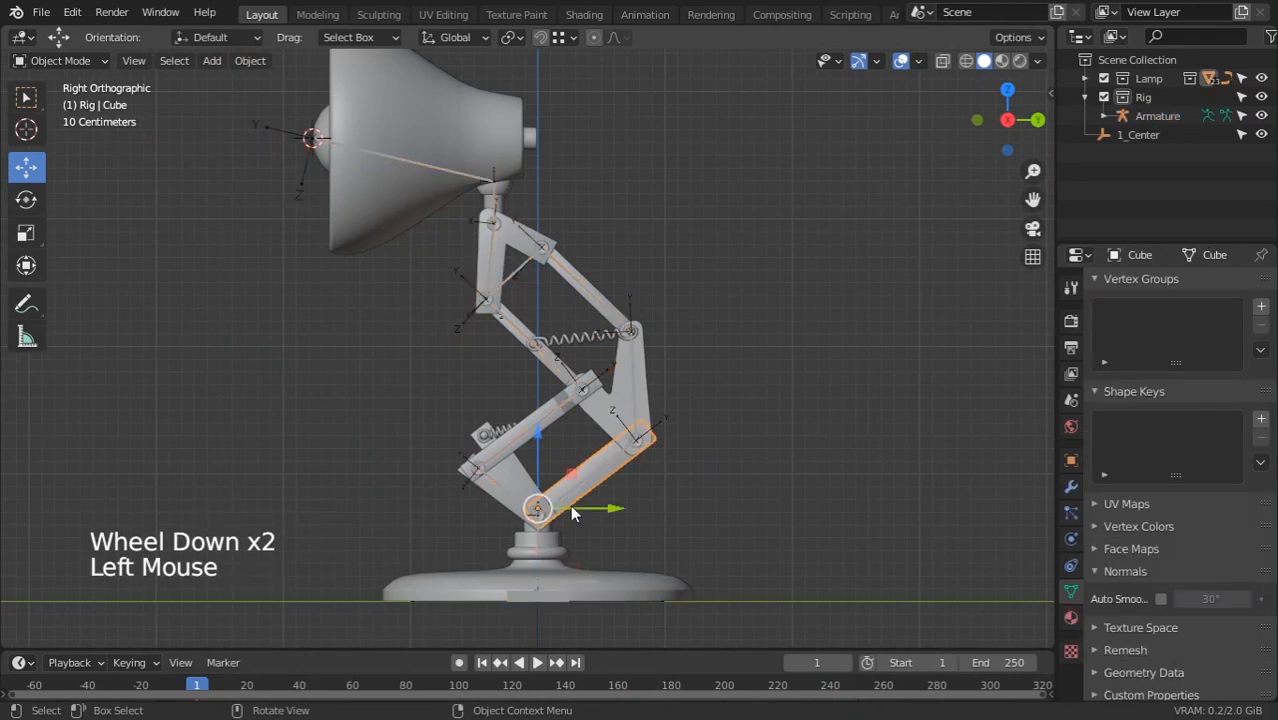
left_click(502, 467)
middle_click_drag(578, 528, 552, 472, "shift")
middle_click_drag(552, 472, 585, 440, "ctrl")
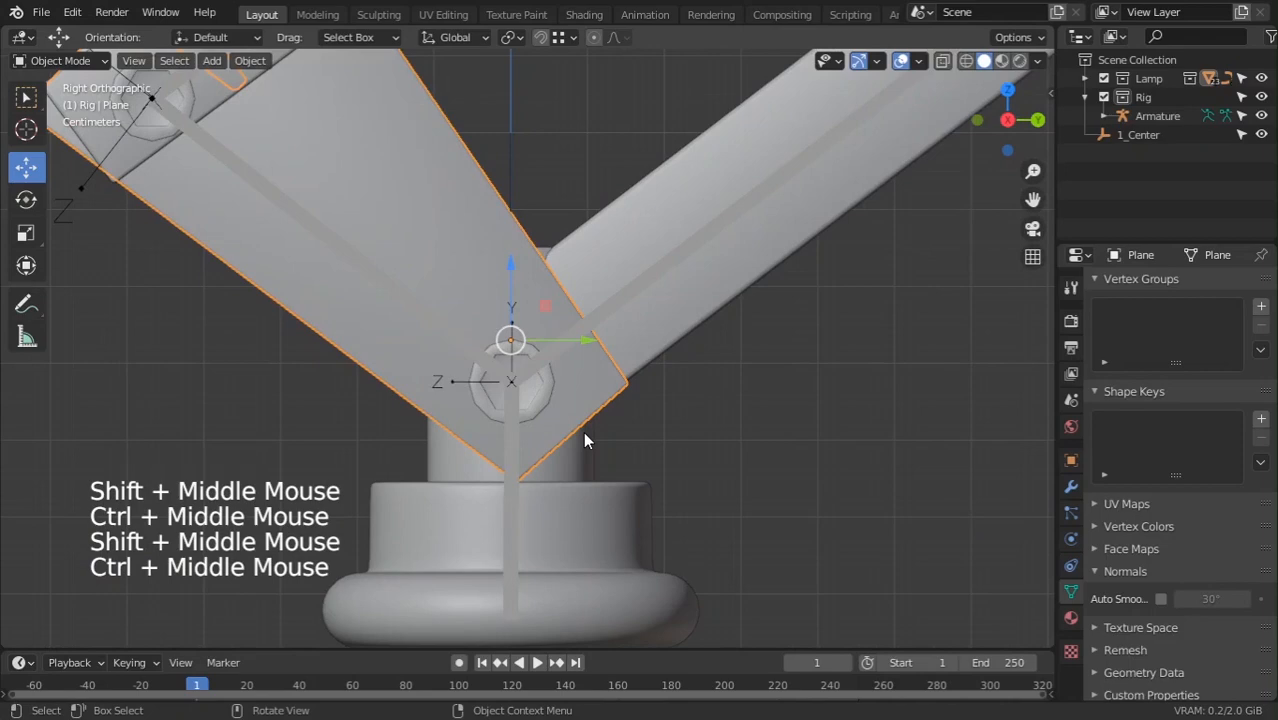
left_click(512, 483)
scroll(600, 520, "down", 3)
middle_click_drag(618, 526, 559, 403)
scroll(520, 535, "down", 3)
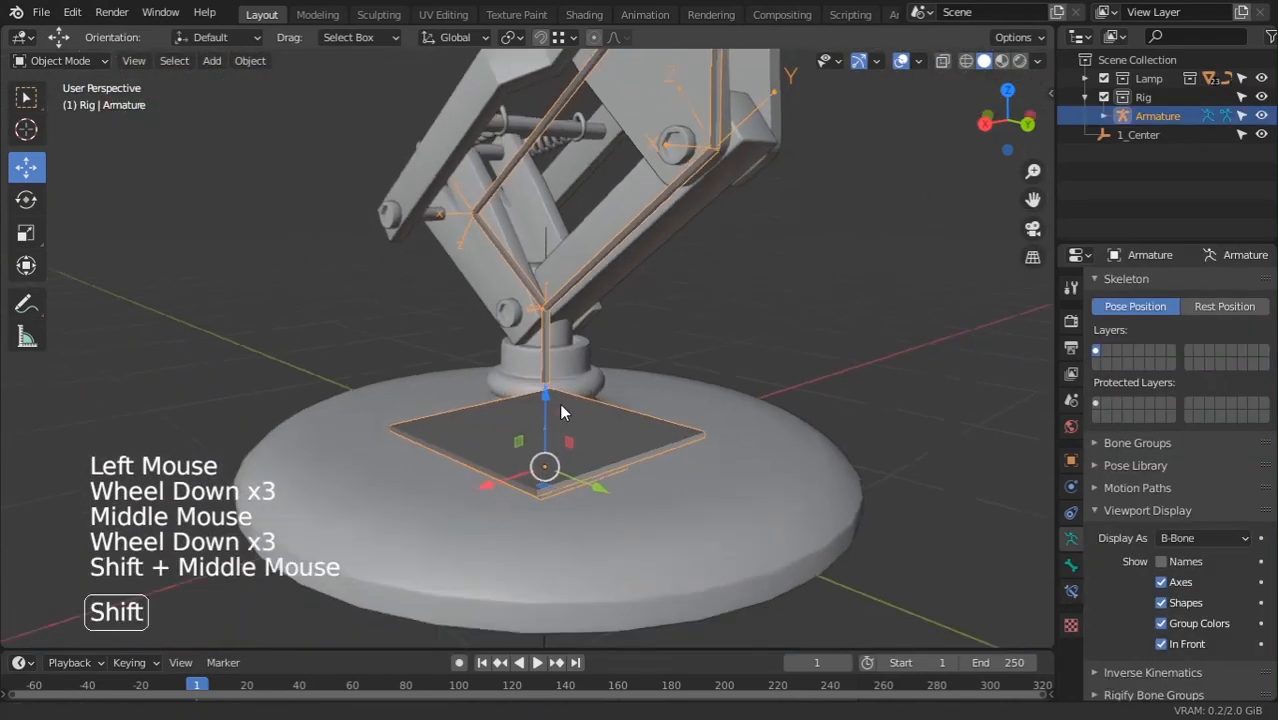
left_click(608, 474)
Inspect the lamp from underneath and in front/right views, then select the Base mesh
middle_click_drag(608, 474, 529, 422)
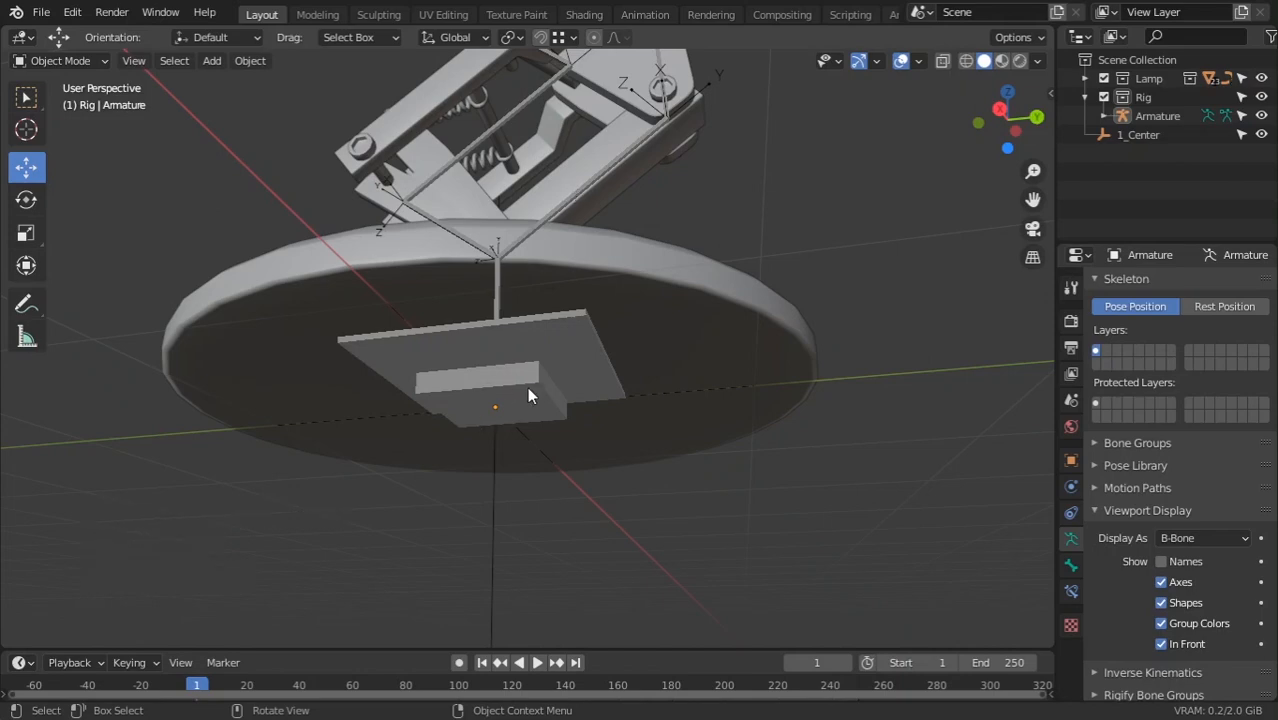
scroll(490, 388, "down", 3)
key("KP_1")
key("KP_3")
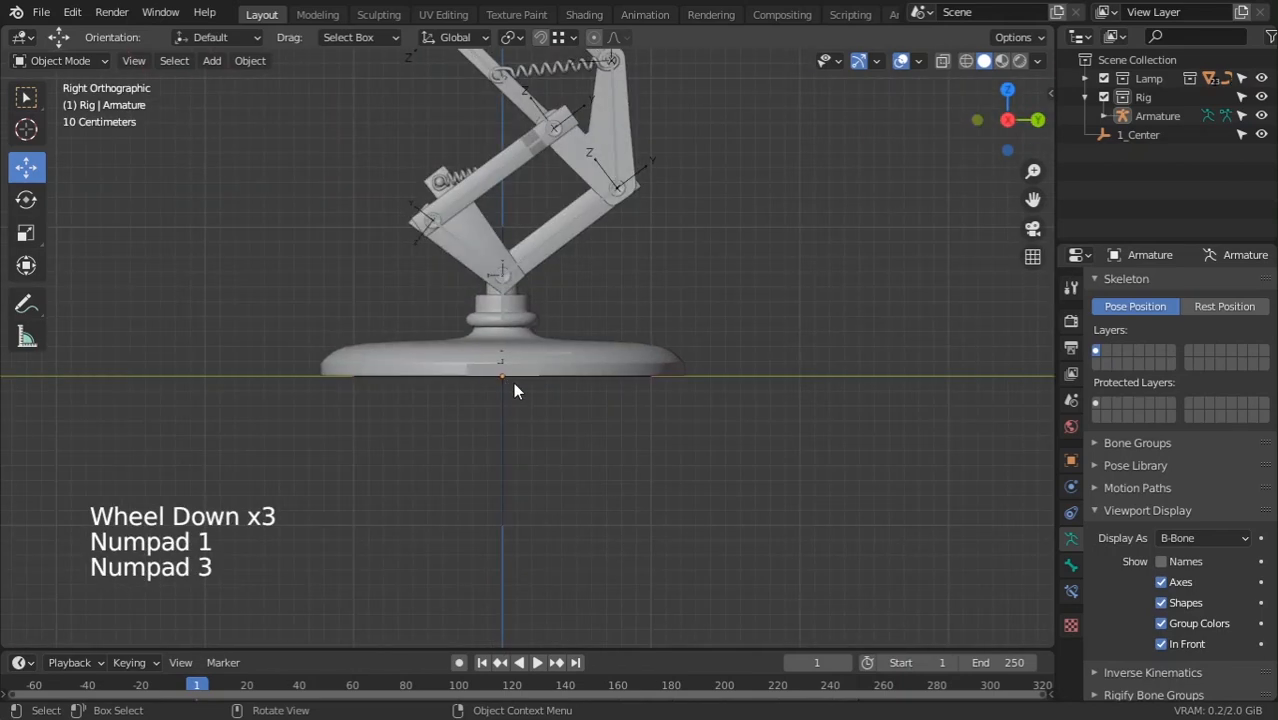
key("z")
scroll(530, 363, "up", 3)
left_click(531, 367)
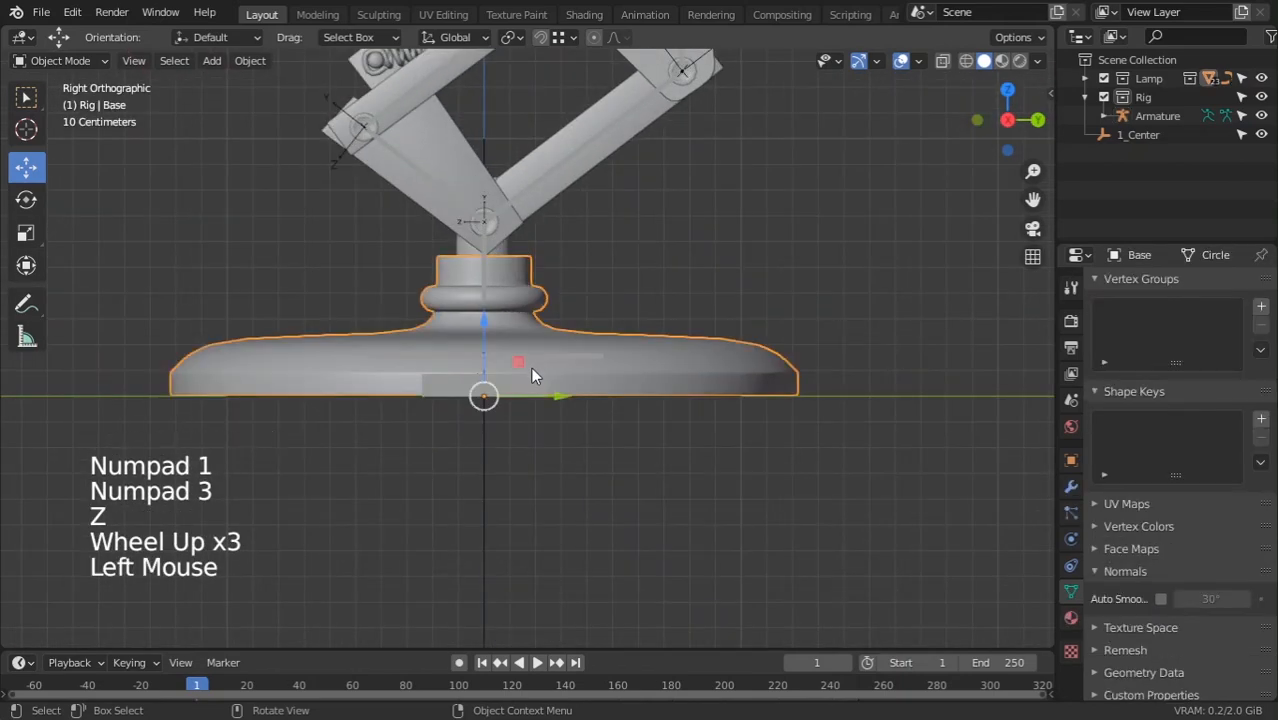
Select the armature's Base bone in Edit Mode and open the viewport overlay settings
key("Tab")
key("Tab")
left_click(528, 361)
key("Tab")
left_click(528, 358)
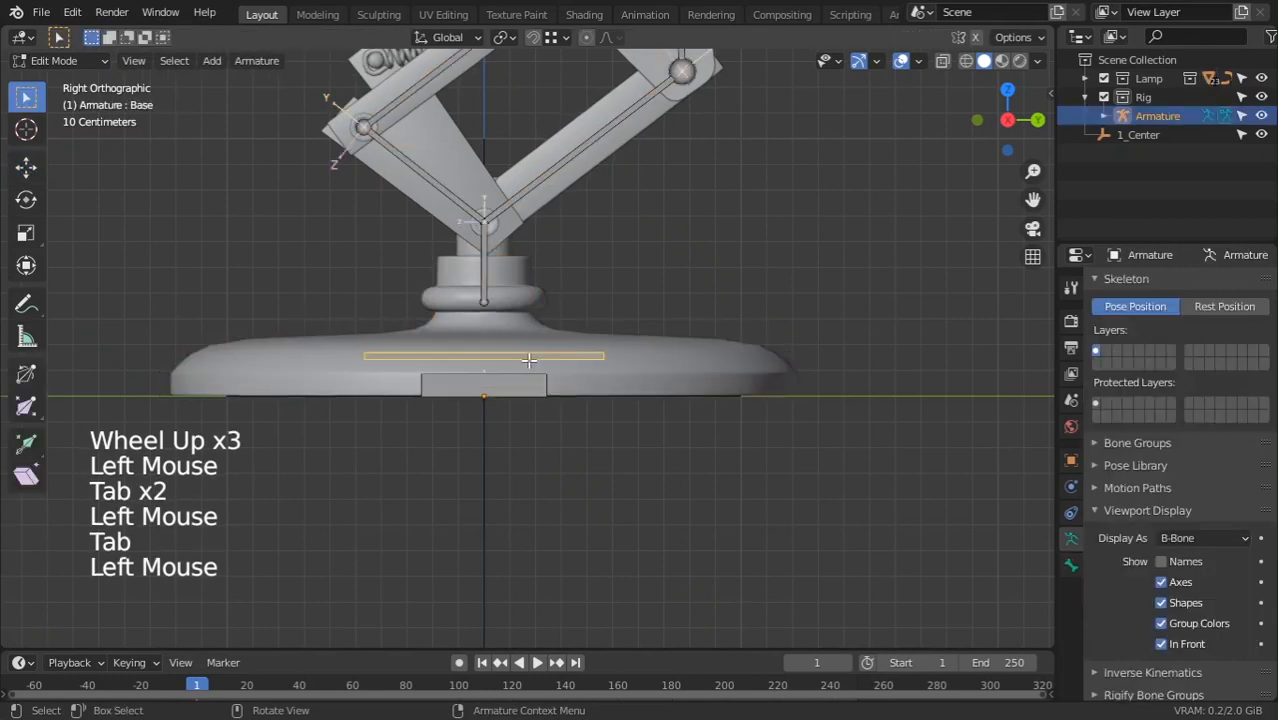
scroll(528, 347, "up", 3)
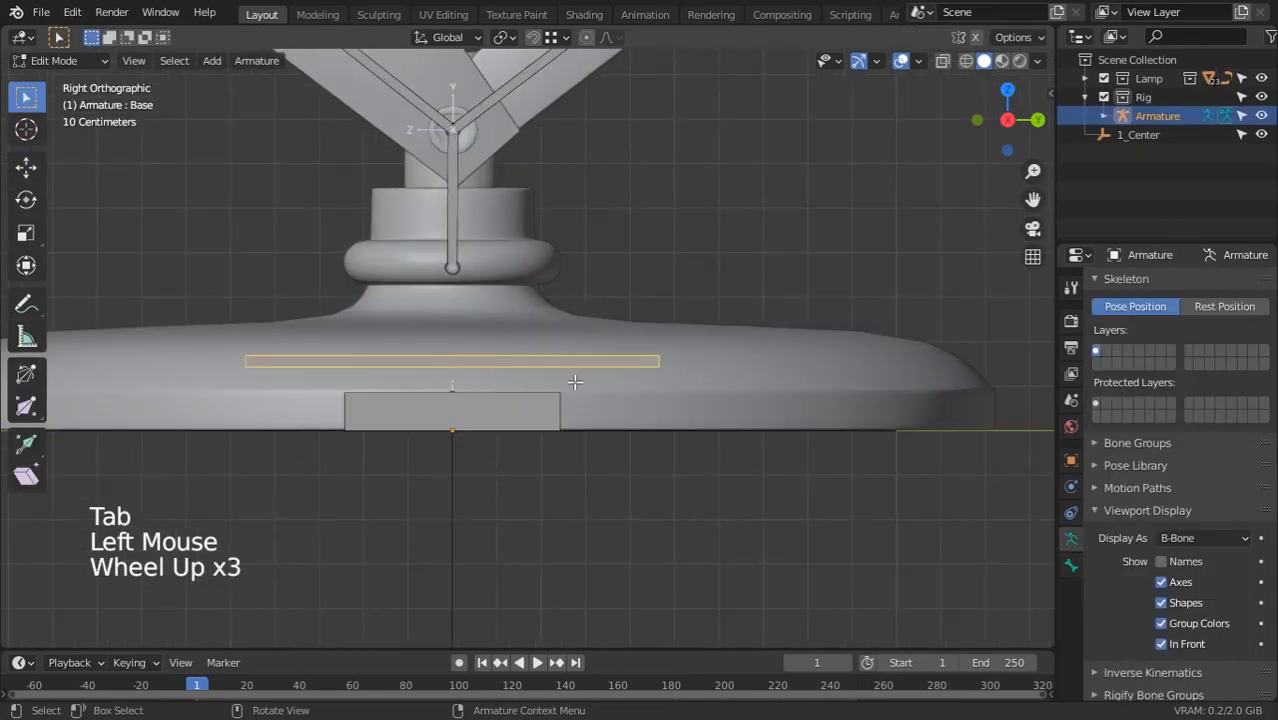
left_click(918, 61)
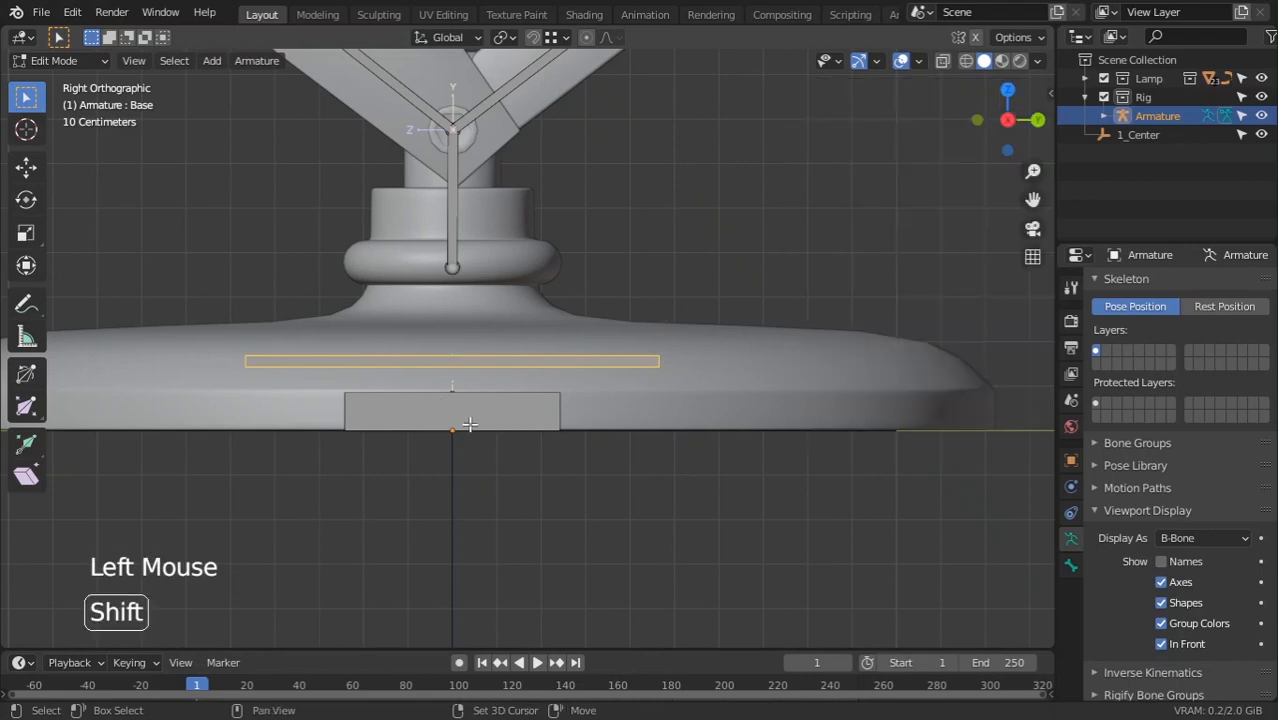
Parent the Base bone and the upright bone above it to Root with Keep Offset
left_click(469, 424, "shift")
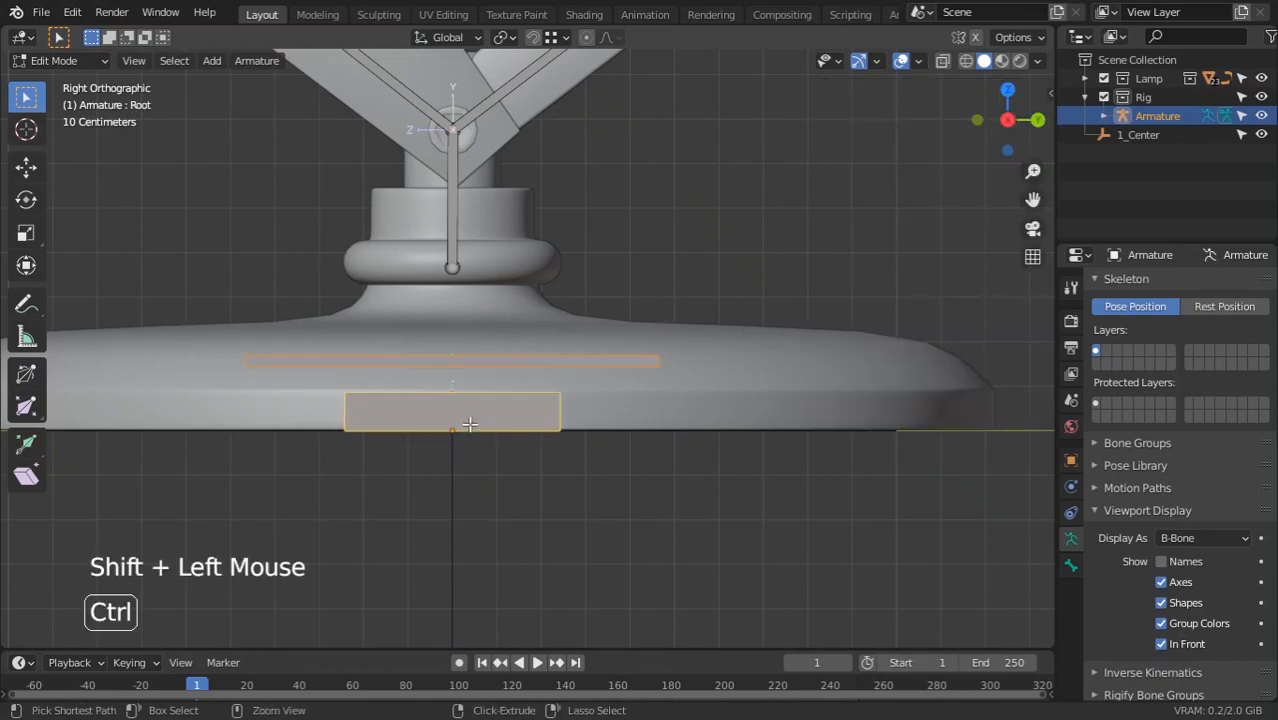
key("ctrl+p")
left_click(447, 442)
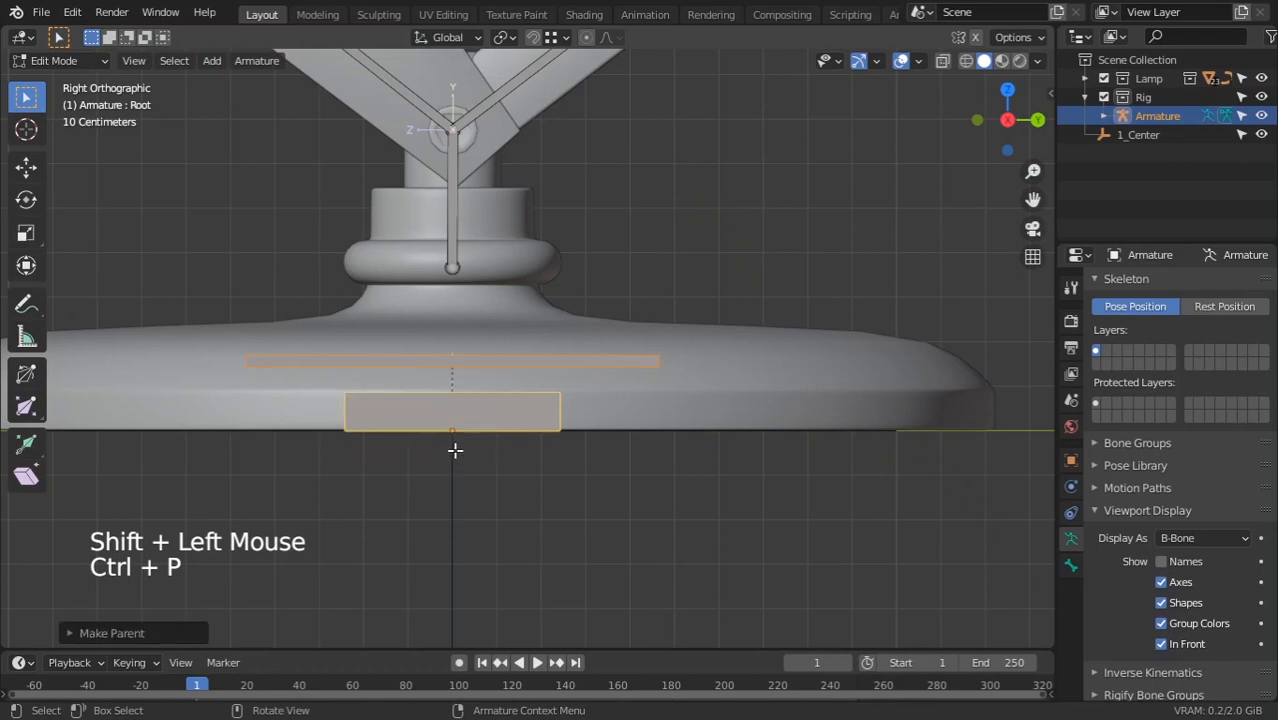
left_click(466, 438)
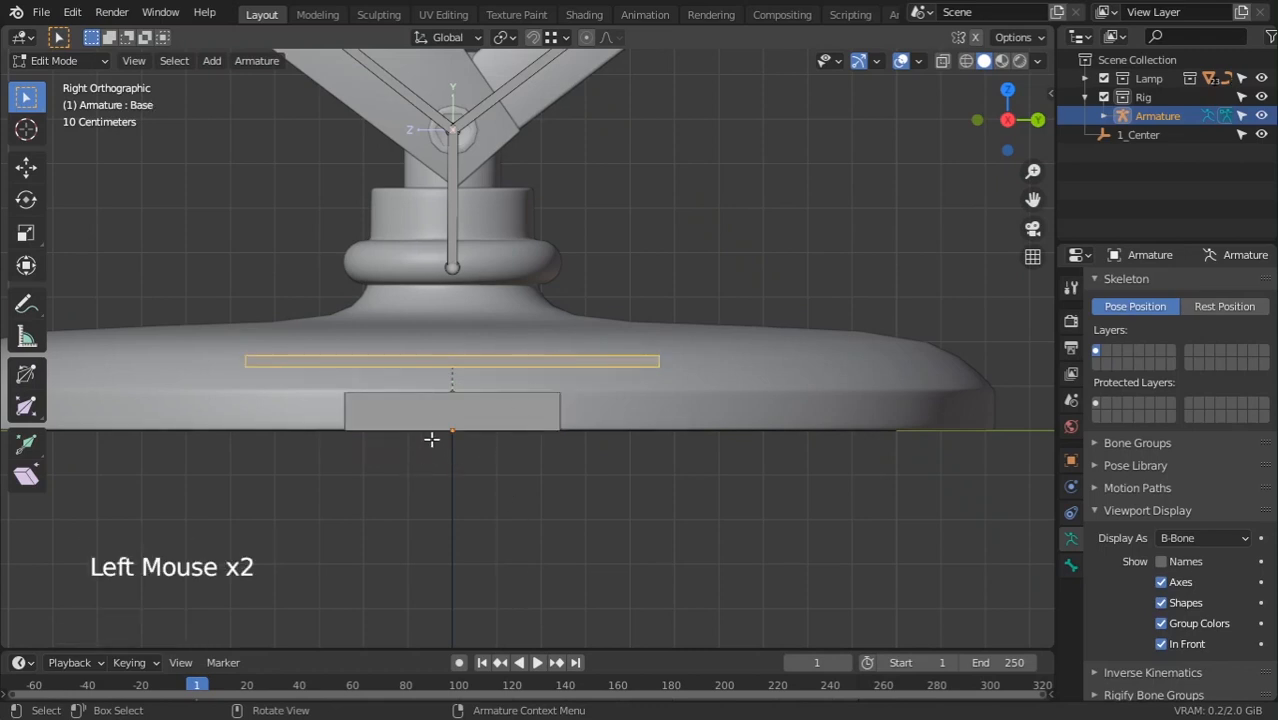
left_click(455, 190)
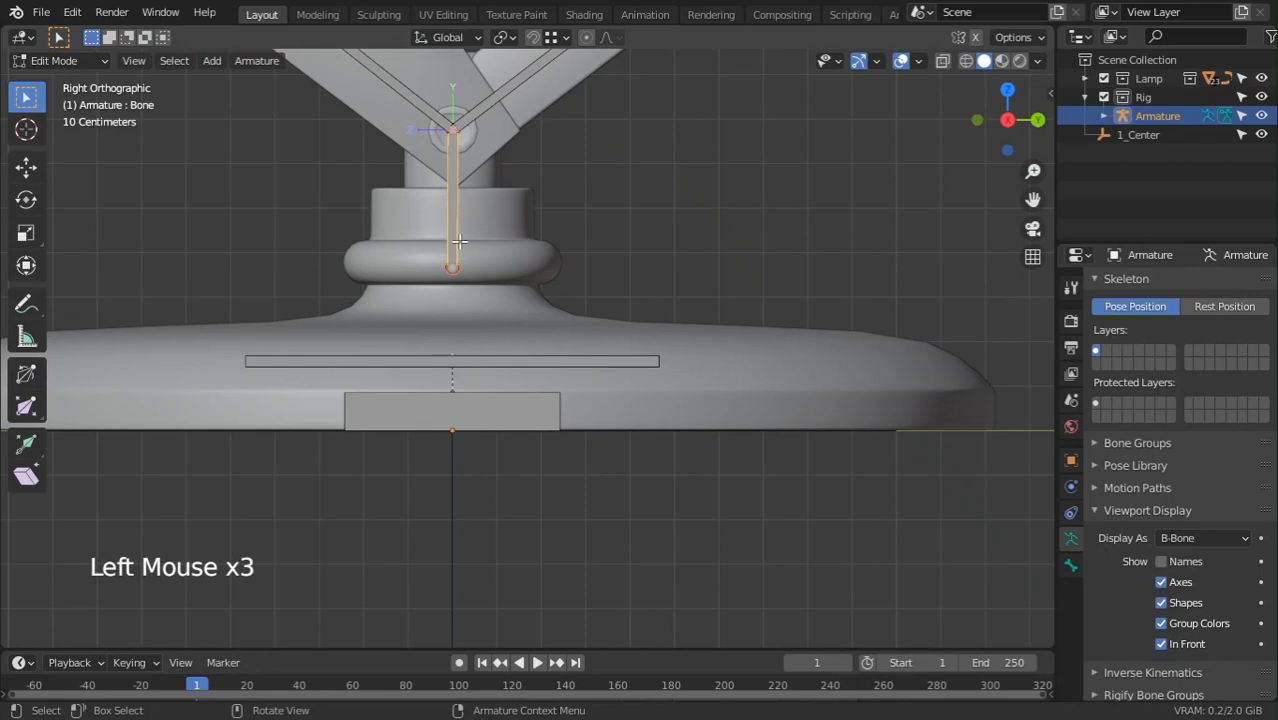
left_click(459, 420, "shift")
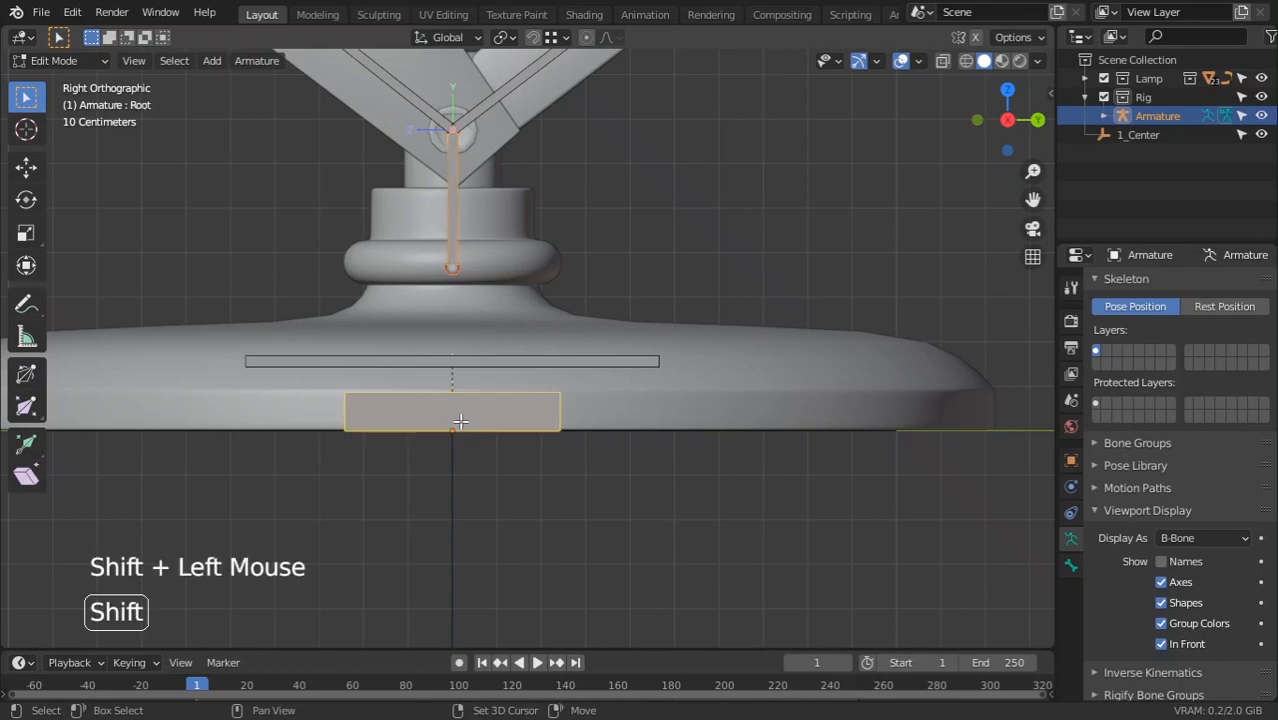
key("ctrl+p")
left_click(460, 422)
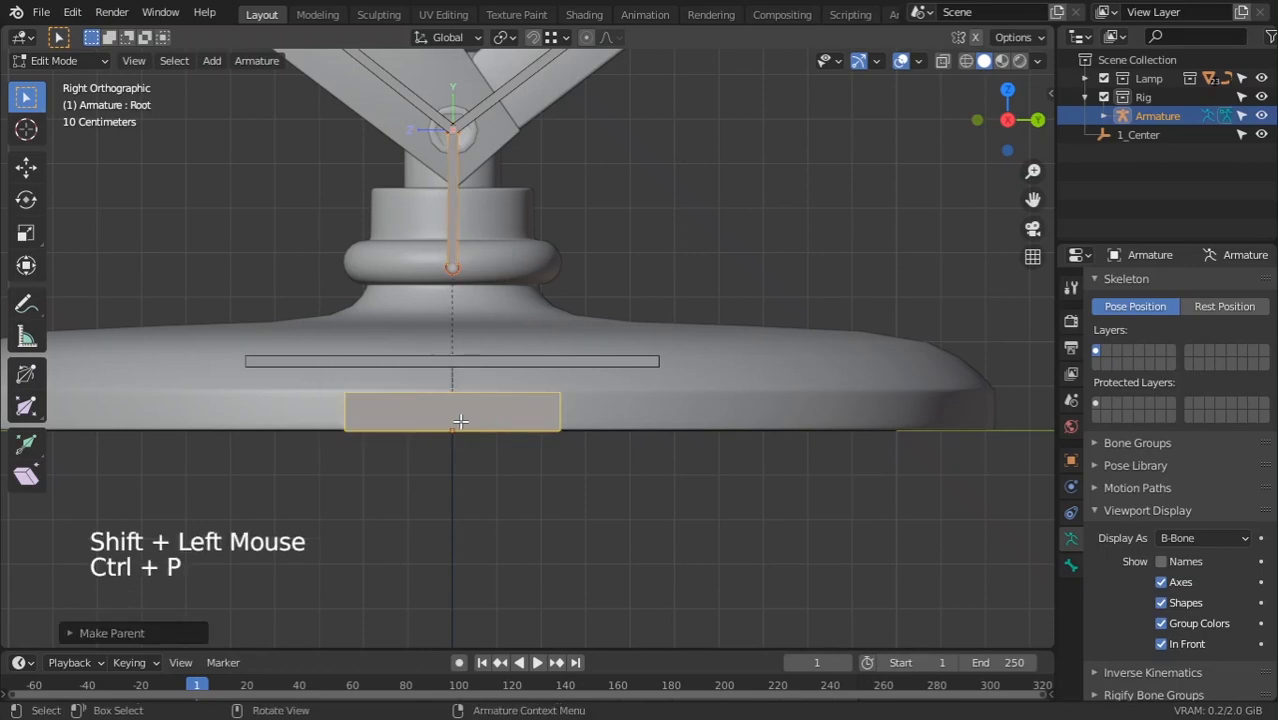
Pan along the lamp arm back to the Root bone and switch the armature to Object Mode
scroll(460, 422, "down", 2)
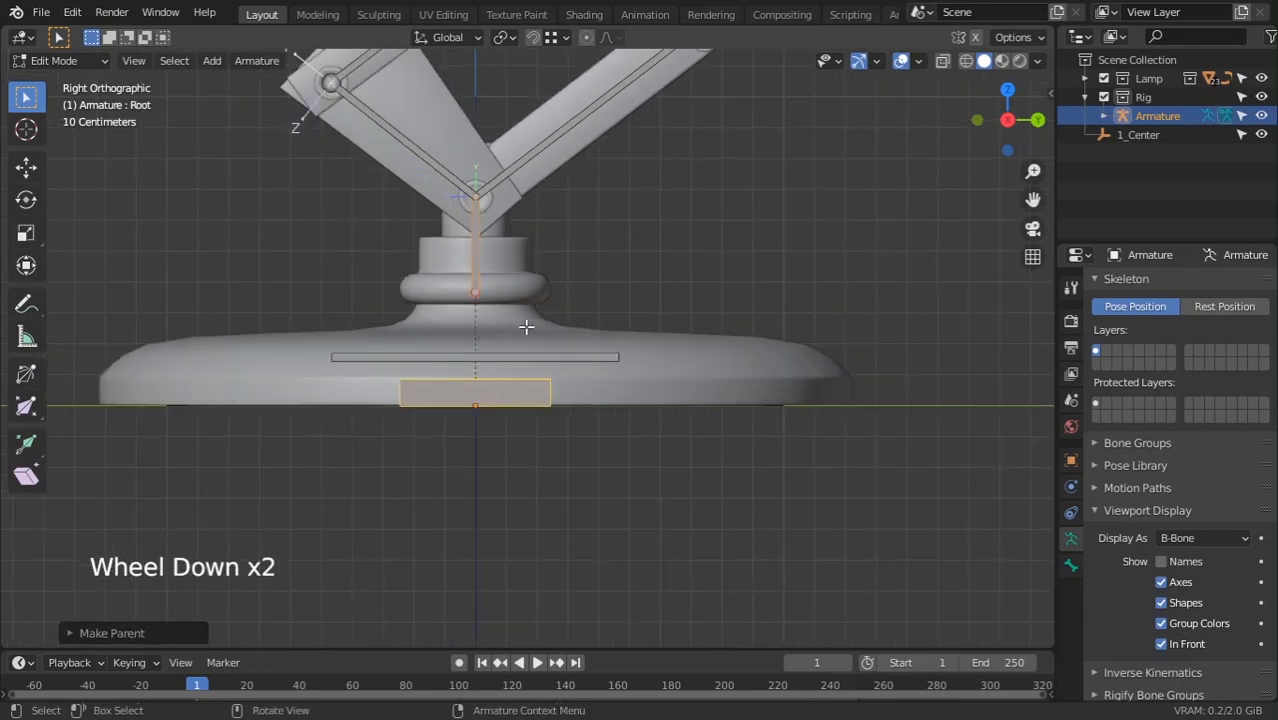
middle_click_drag(549, 316, 556, 443, "shift")
middle_click_drag(559, 194, 525, 510, "shift")
scroll(511, 519, "down", 2)
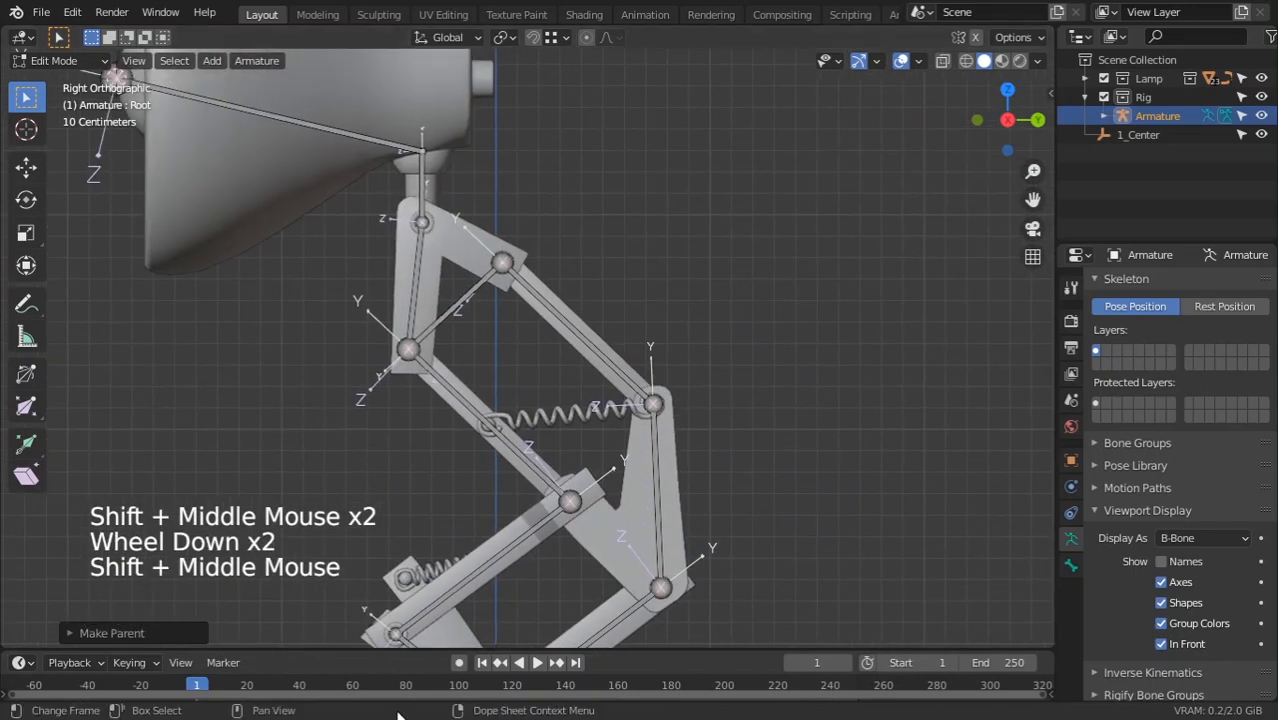
middle_click_drag(667, 618, 642, 280, "shift")
scroll(645, 456, "down", 1)
middle_click_drag(642, 280, 577, 262, "ctrl")
scroll(691, 354, "down", 4, "ctrl")
scroll(645, 320, "down", 3)
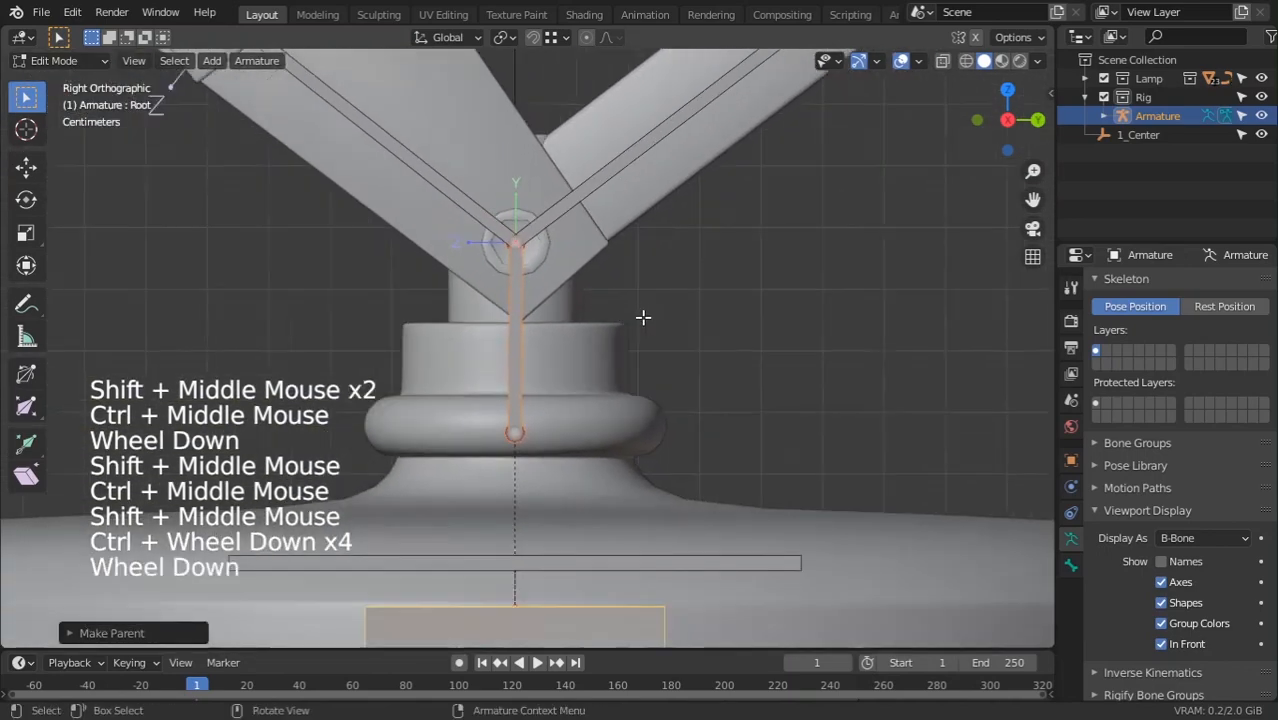
left_click(68, 59)
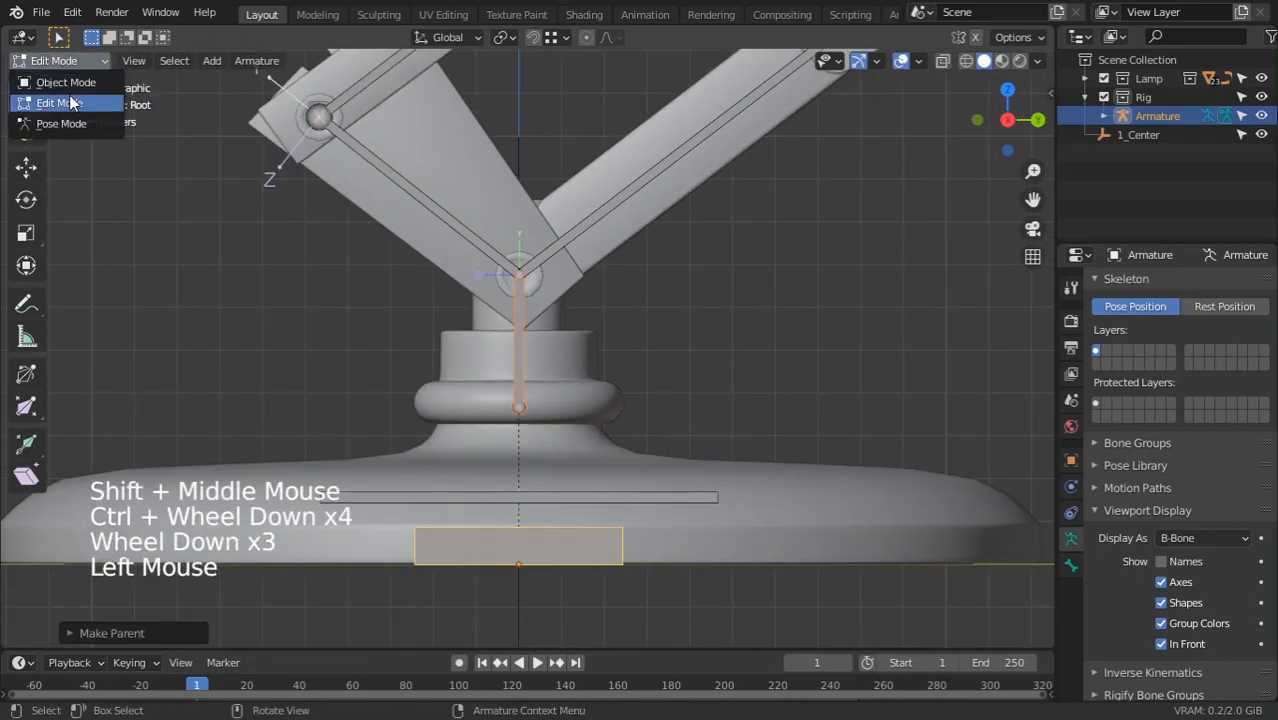
left_click(66, 83)
left_click(56, 62)
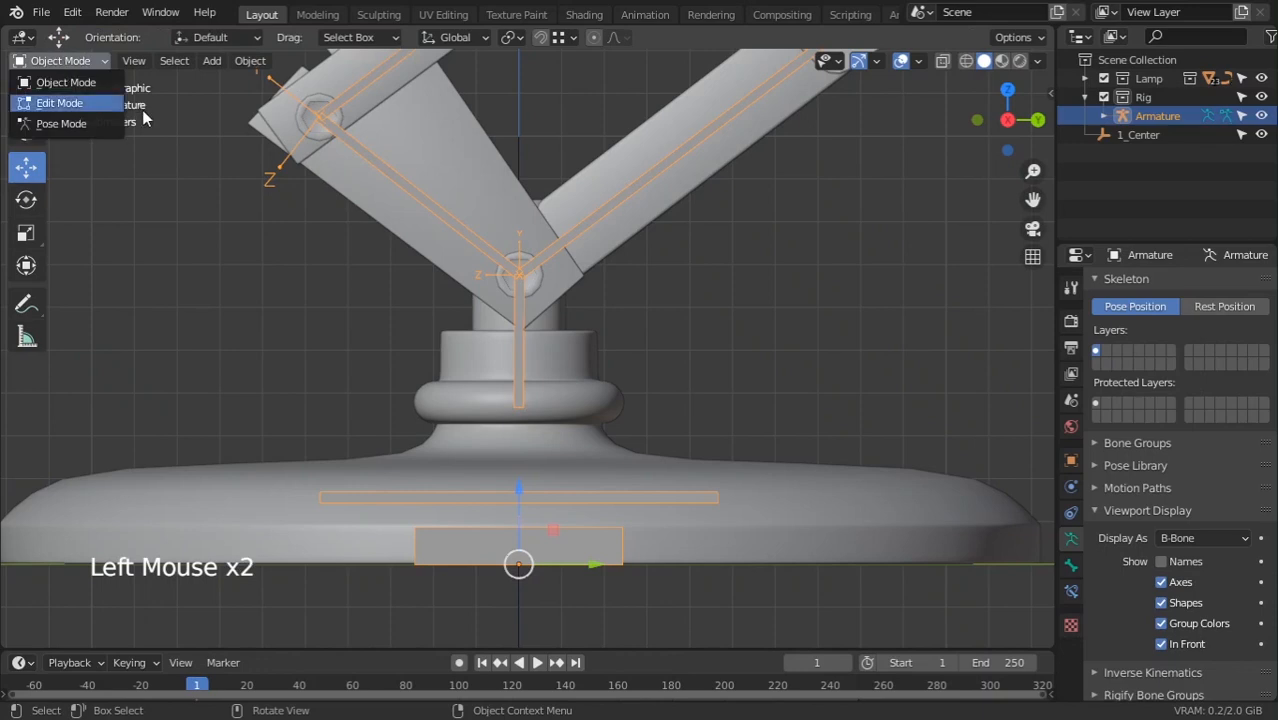
In Pose Mode, Bone-parent the lamp's base mesh to the Base bone
left_click(72, 12)
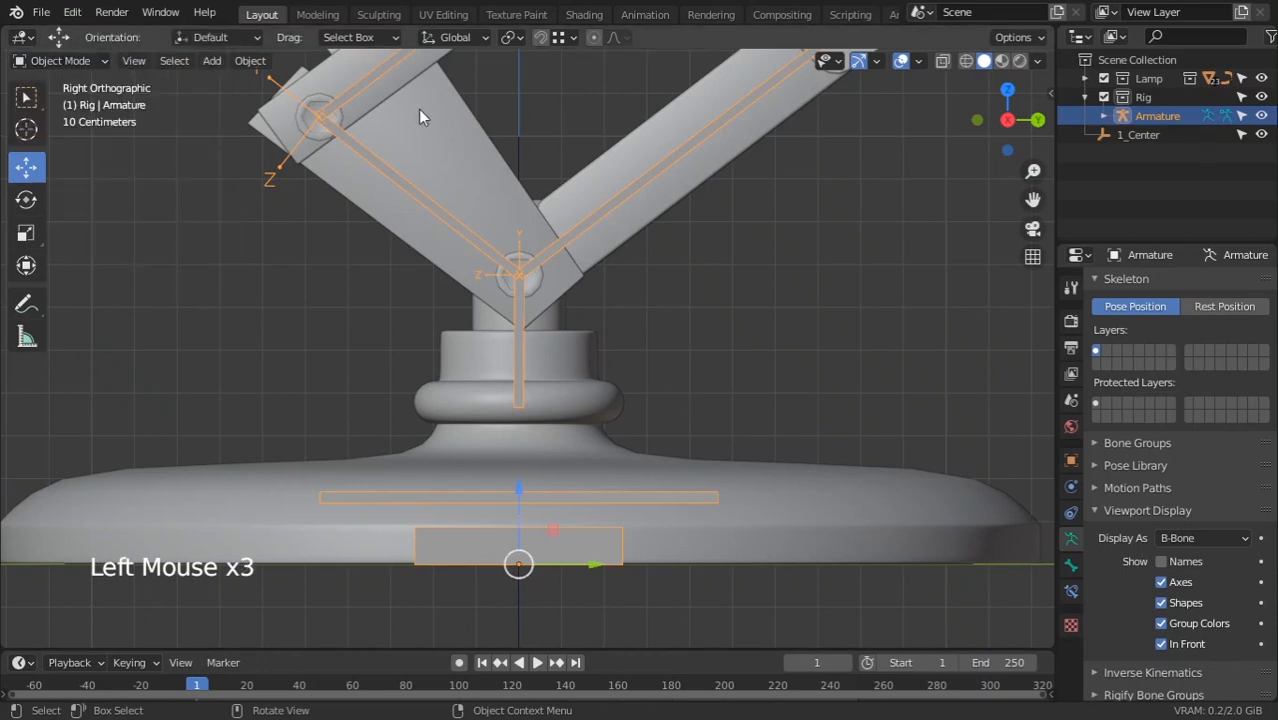
left_click(57, 60)
left_click(66, 124)
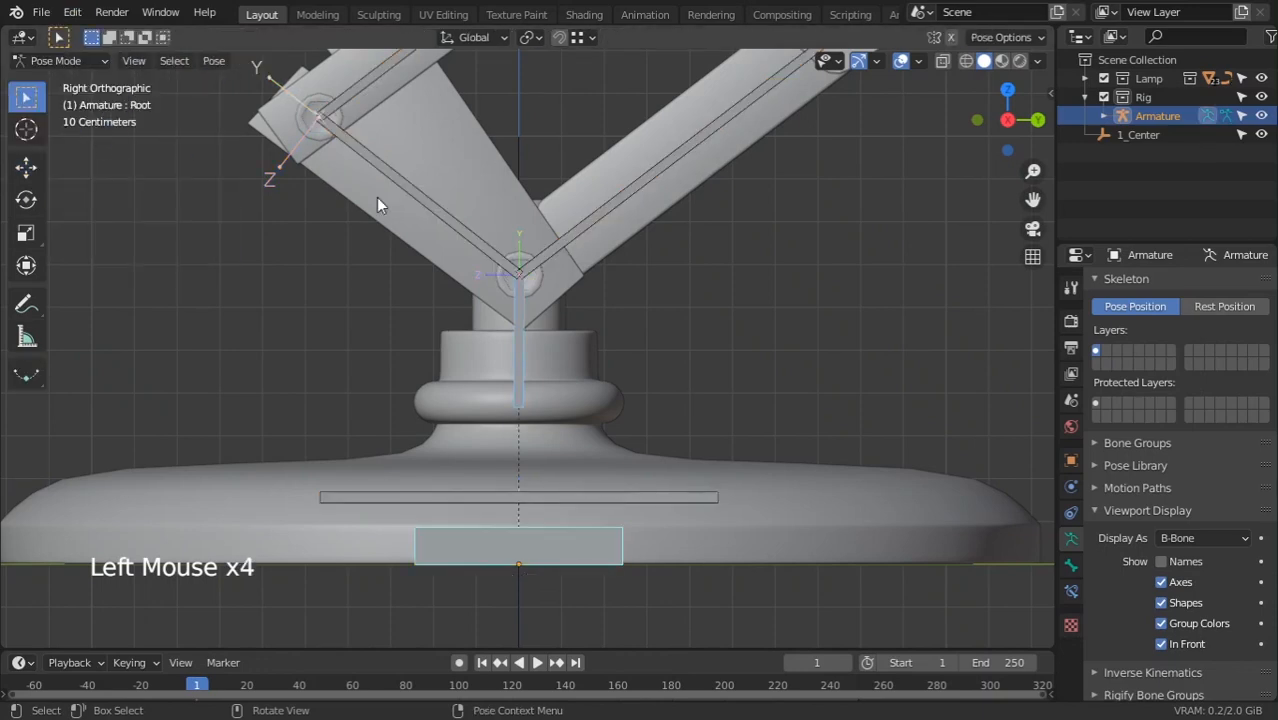
left_click(623, 458)
left_click(630, 499, "shift")
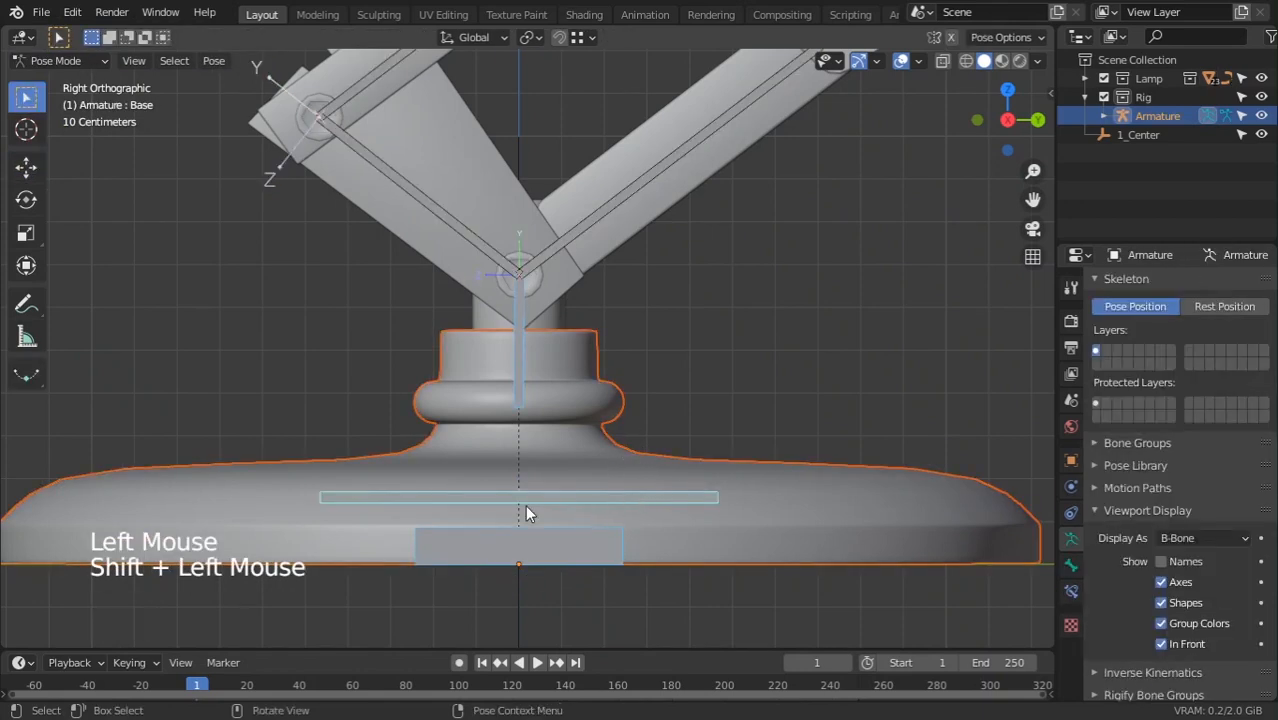
left_click(672, 497)
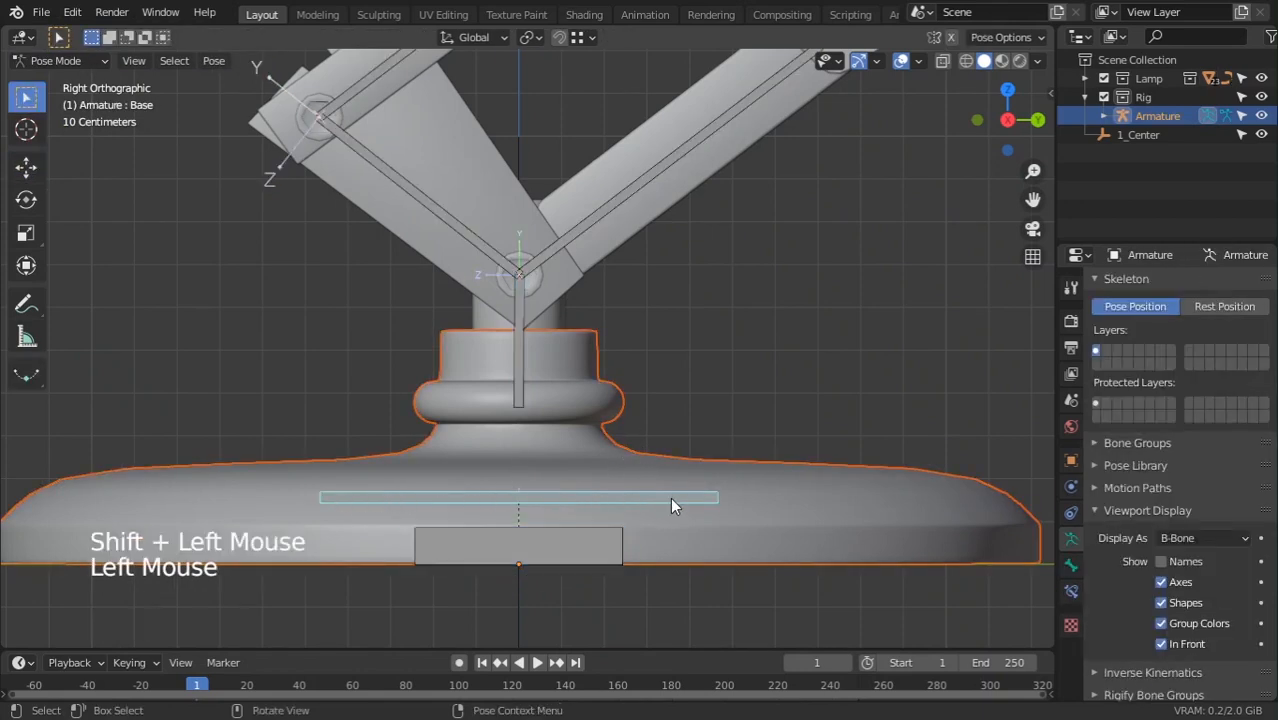
key("ctrl+p")
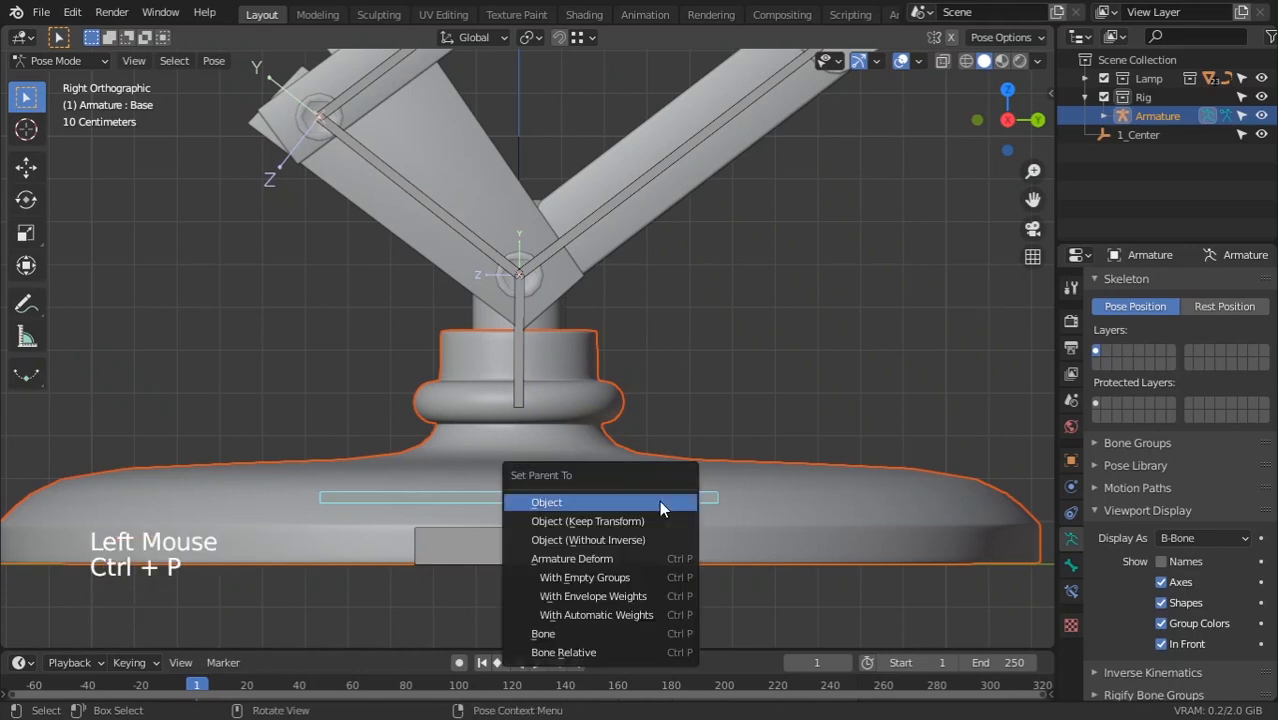
left_click(660, 636)
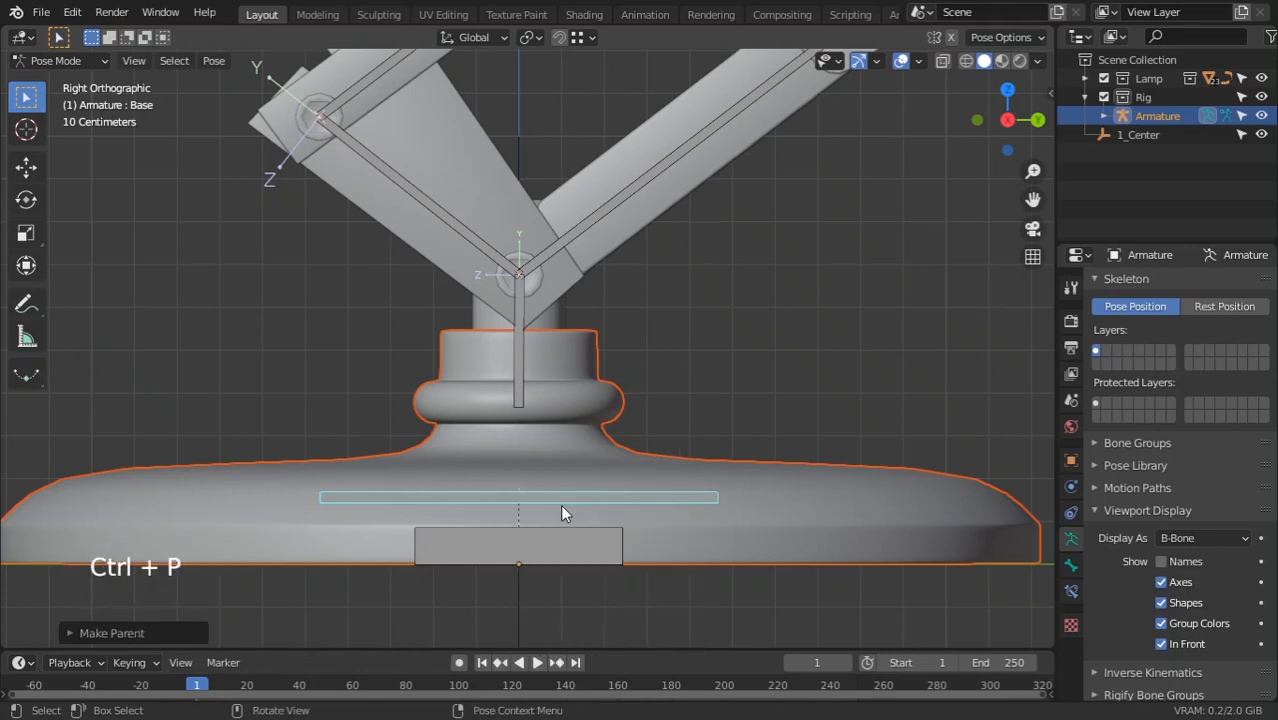
left_click(650, 539)
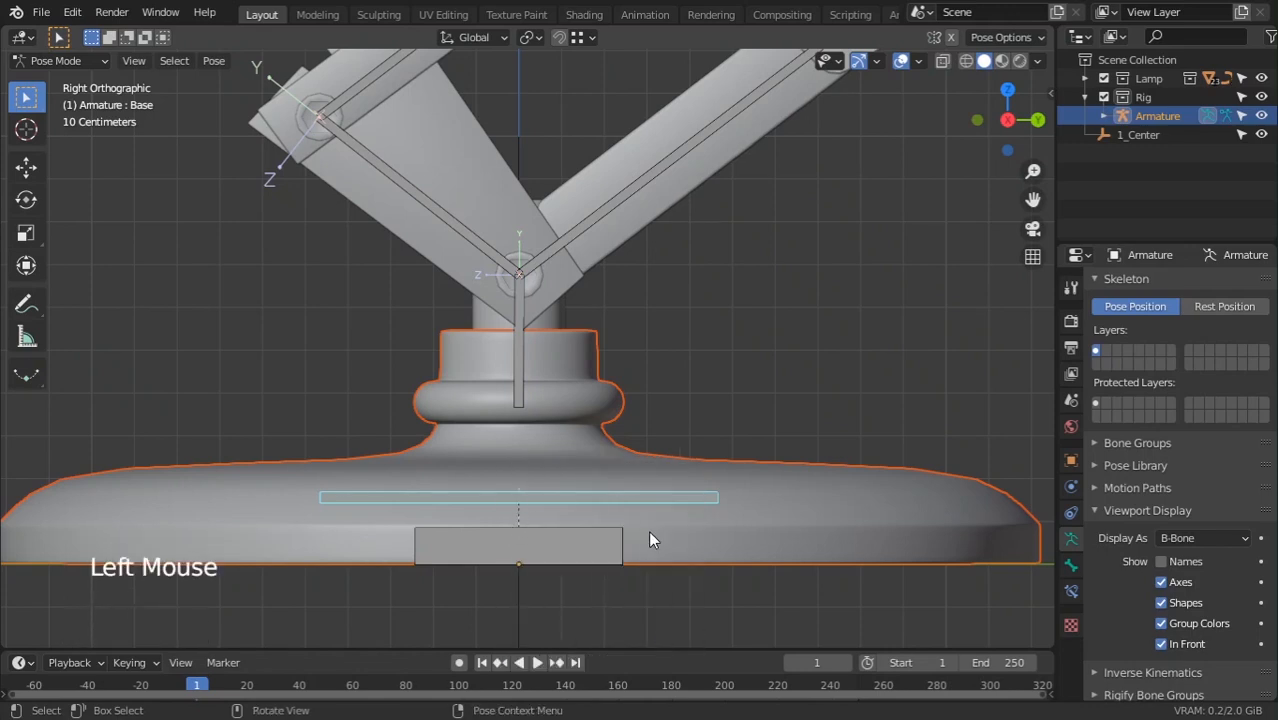
Tilt the Base bone with the Rotate tool to test the base follows, then cancel
left_click(26, 166)
left_click(26, 199)
left_click(551, 442)
left_click_drag(551, 442, 562, 279)
right_click(562, 279)
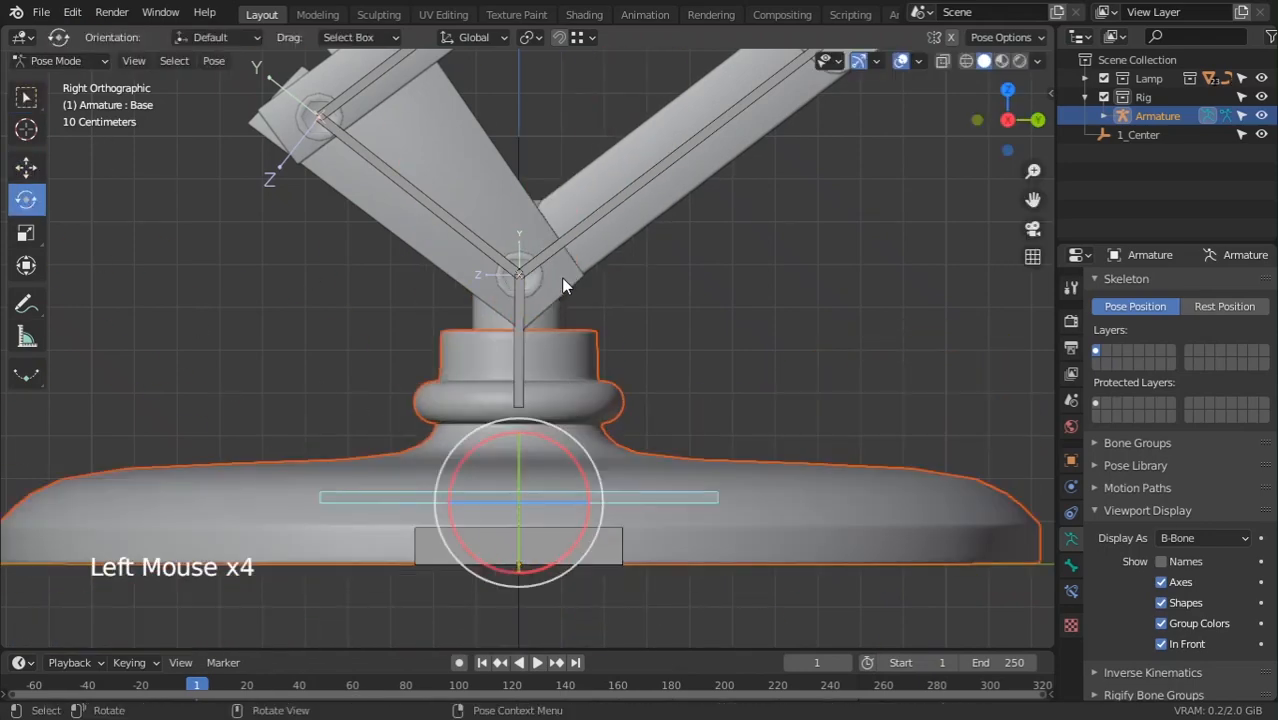
left_click(517, 338)
middle_click_drag(534, 339, 576, 340, "shift")
Bone-parent the lower arm plate mesh to Bone
left_click(576, 345)
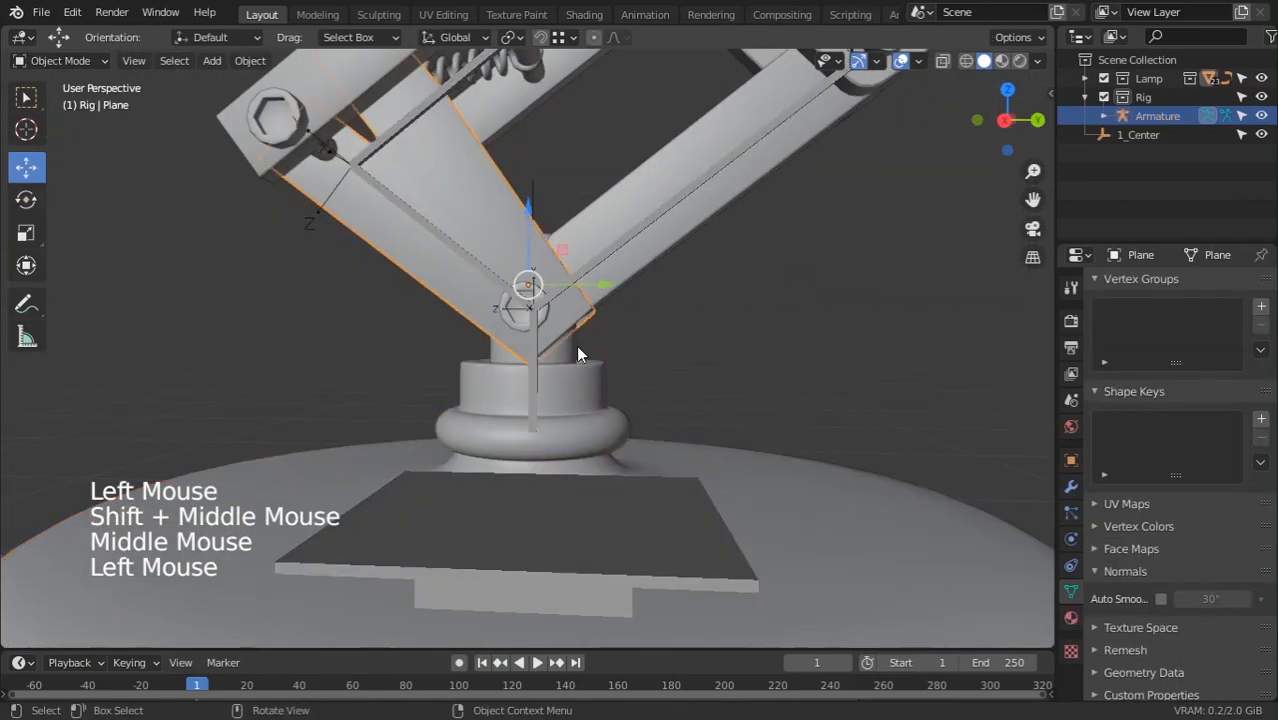
scroll(590, 356, "up", 2)
left_click(588, 344)
left_click(533, 380, "shift")
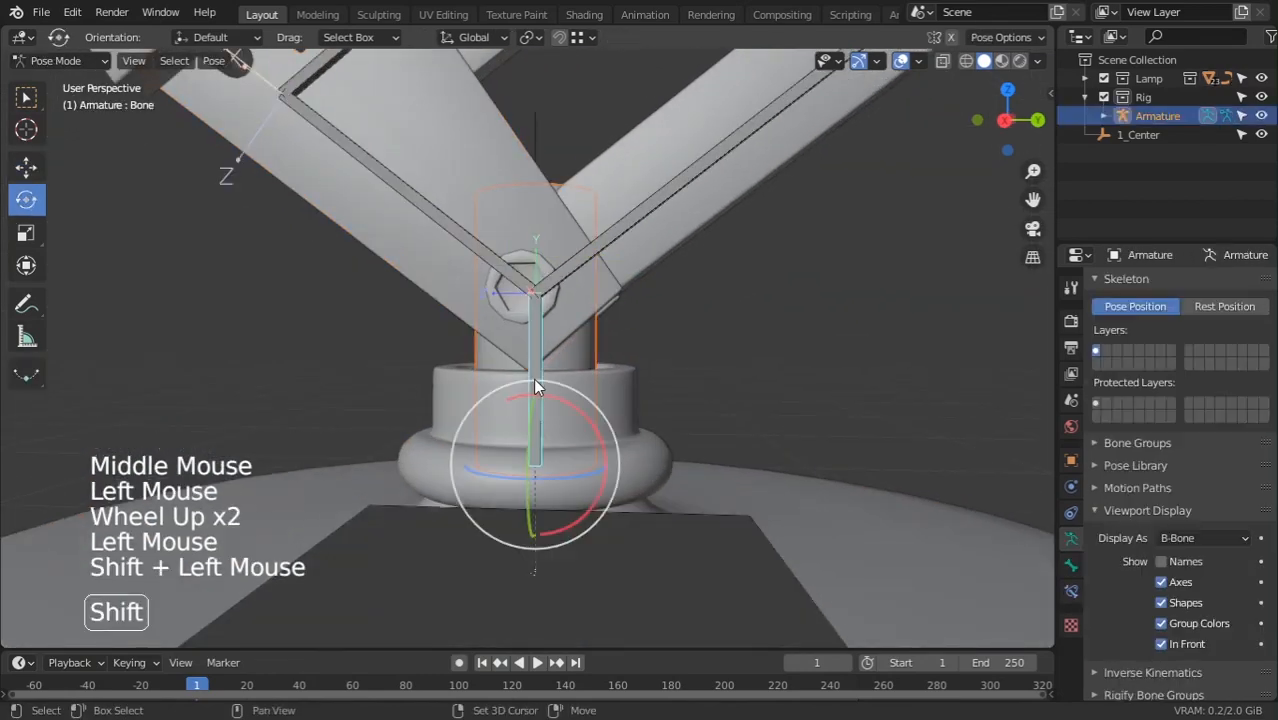
key("ctrl+p")
left_click(535, 376)
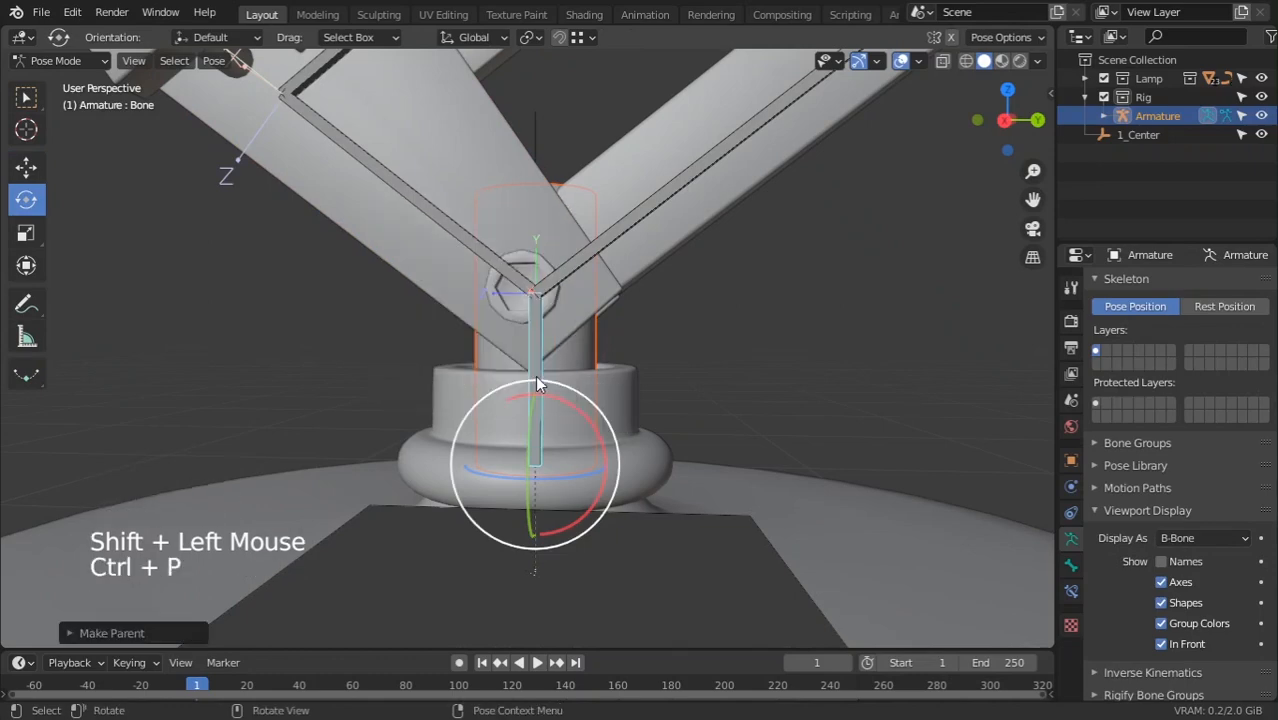
Rotate Bone to confirm the arm plate follows, then orbit around the arm joint
mouse_move(535, 375)
middle_mouse_down("shift")
mouse_move(572, 352)
mouse_move(511, 380)
middle_mouse_up("shift")
left_click(511, 380)
left_click_drag(527, 498, 474, 482)
scroll(505, 462, "down", 5)
left_click_drag(546, 415, 611, 462)
middle_click_drag(611, 462, 679, 404, "shift")
scroll(628, 334, "down", 3)
scroll(645, 454, "up", 2)
middle_click_drag(645, 454, 616, 433)
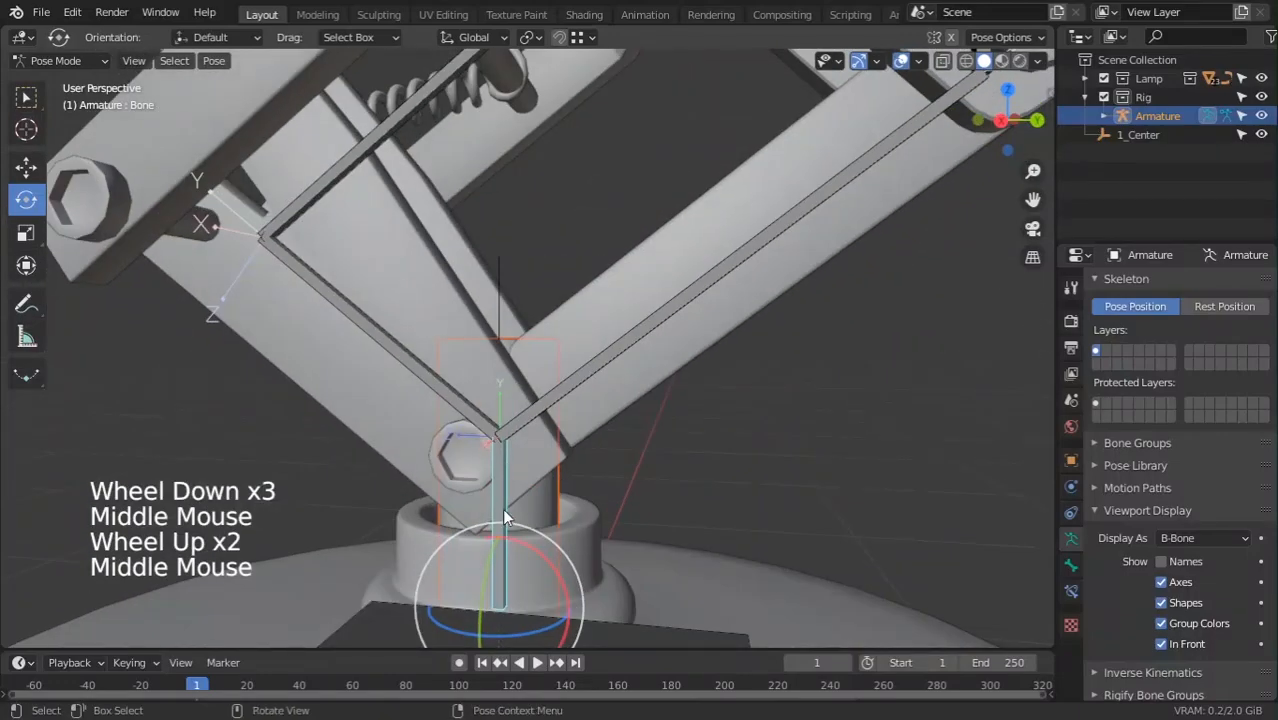
middle_click_drag(502, 508, 550, 479)
middle_click_drag(451, 482, 515, 485)
Bone-parent the Circle.001 joint ring to Bone
left_click(466, 480)
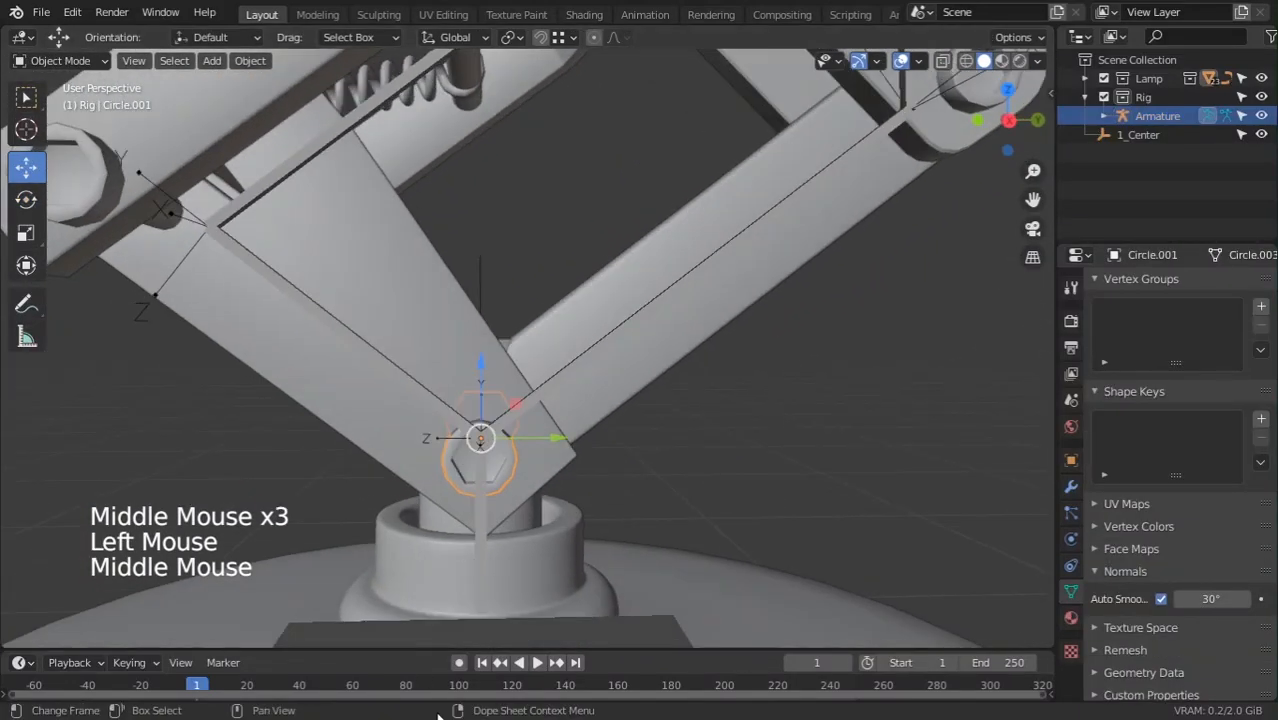
middle_click_drag(513, 558, 512, 470, "shift")
middle_click_drag(512, 470, 468, 444, "ctrl")
left_click(468, 444, "shift")
key("ctrl+Tab")
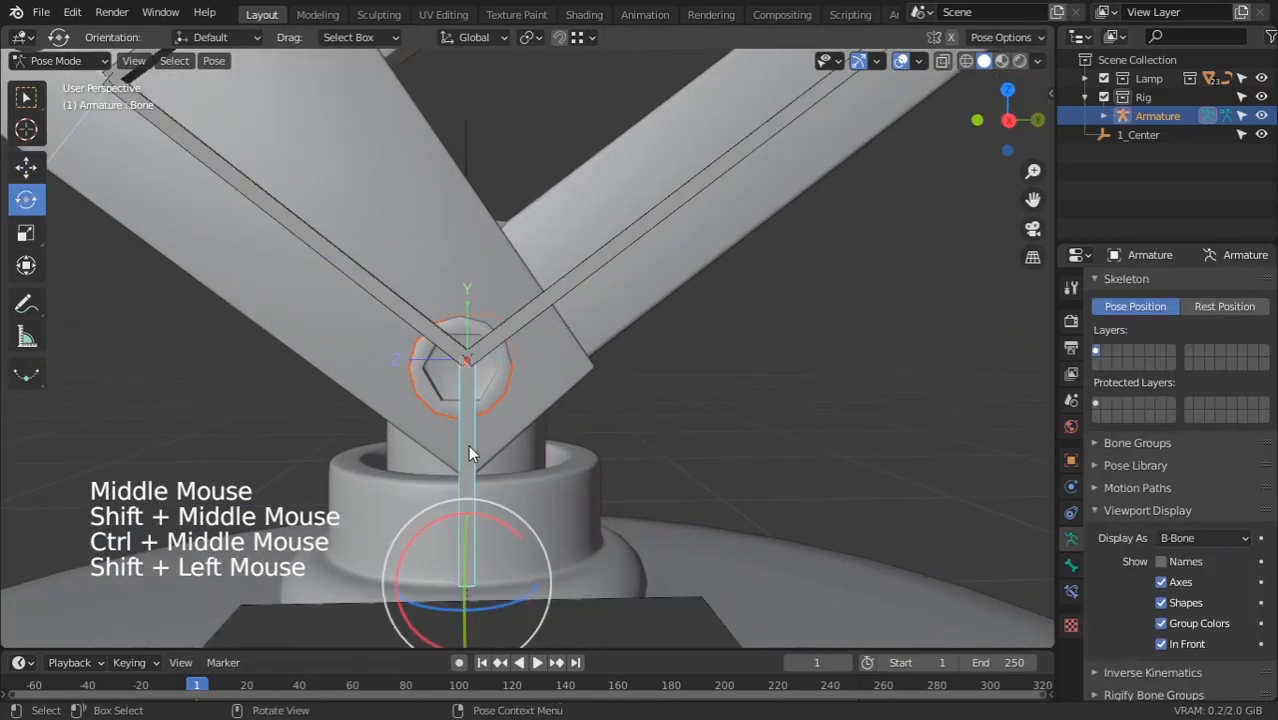
key("ctrl+p")
left_click(468, 445)
Bone-parent the long arm mesh to Bone.001 and the left arm plate to Bone.004
scroll(460, 413, "down", 3)
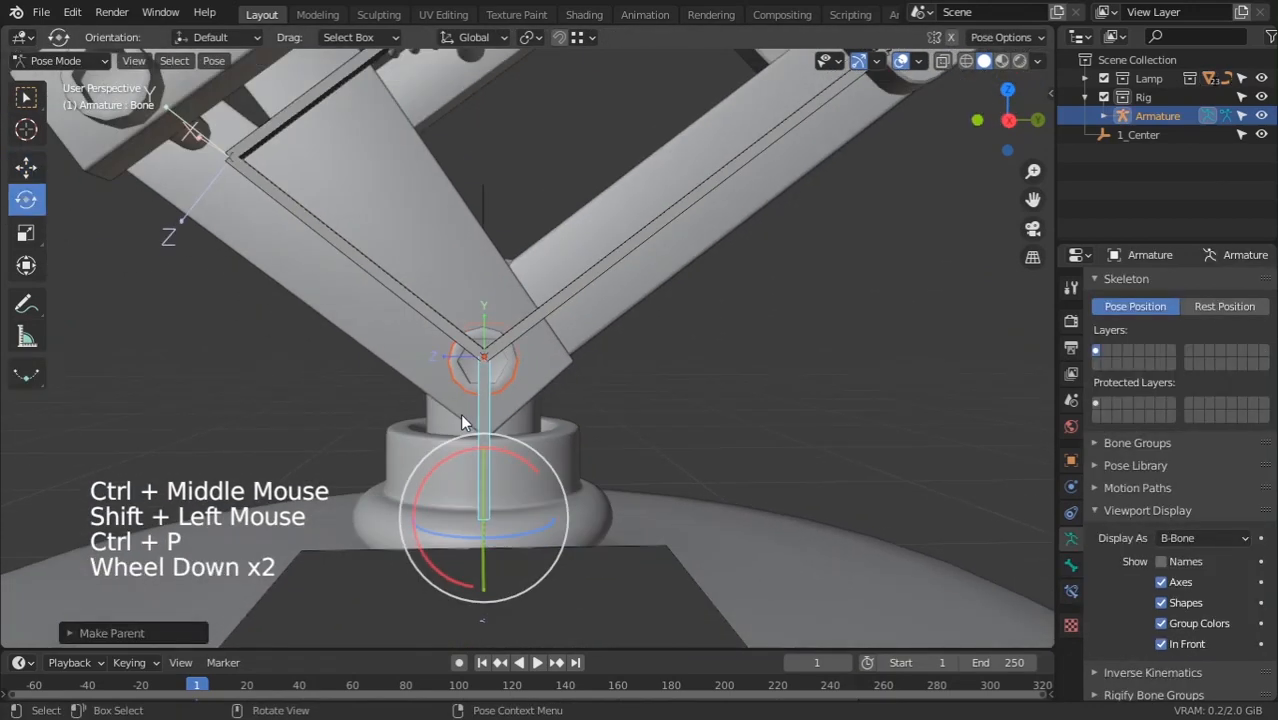
middle_click_drag(460, 413, 480, 405)
middle_click_drag(480, 405, 498, 396, "shift")
left_click(595, 292)
left_click(603, 317, "shift")
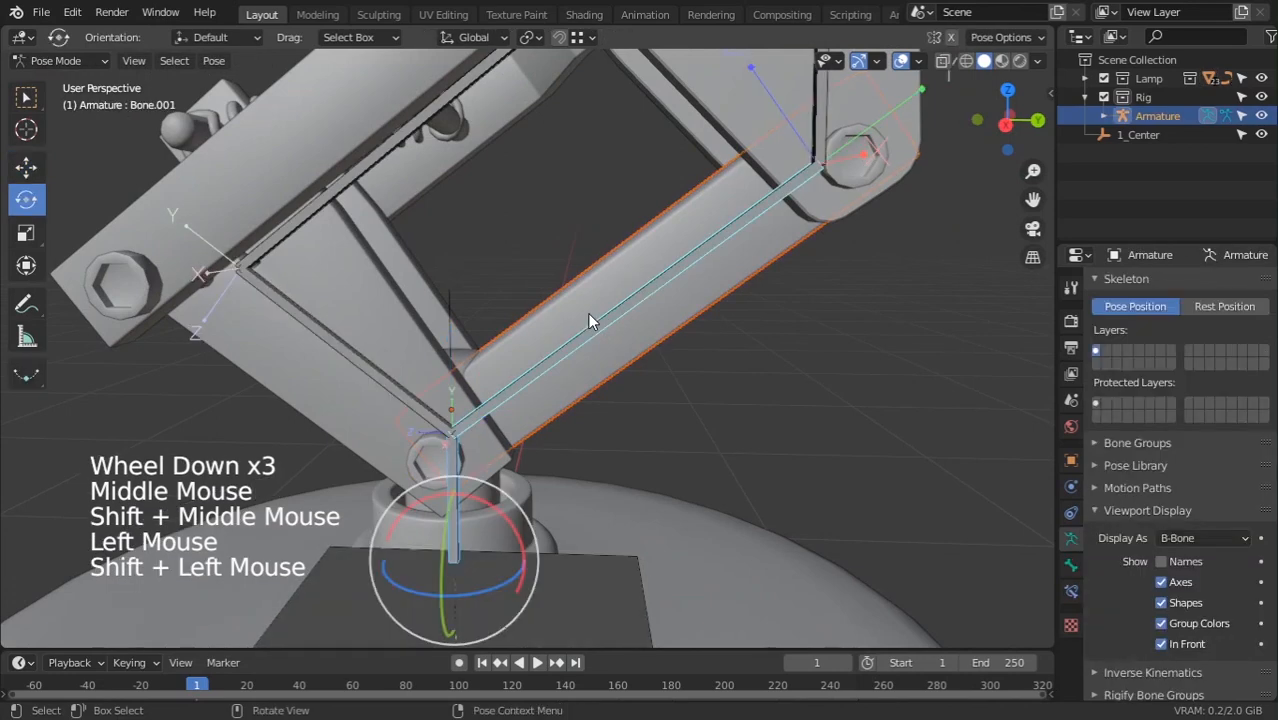
key("ctrl+p")
left_click(589, 316)
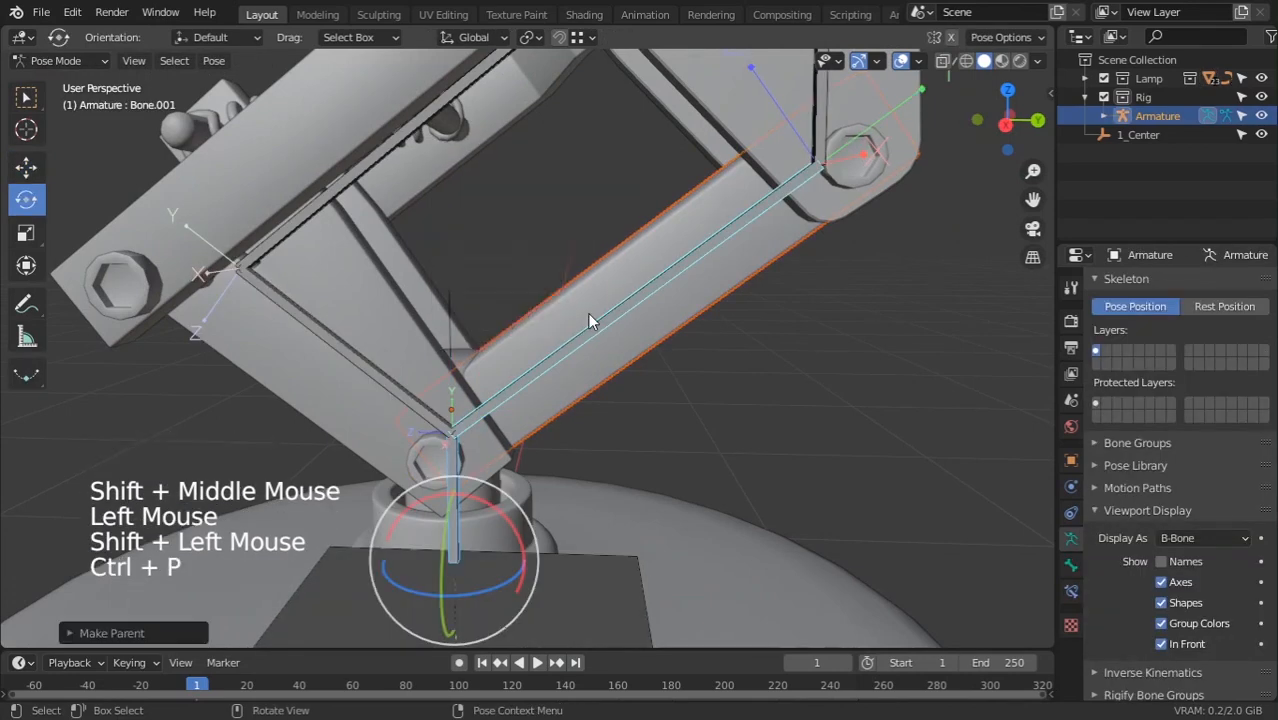
left_click(423, 323)
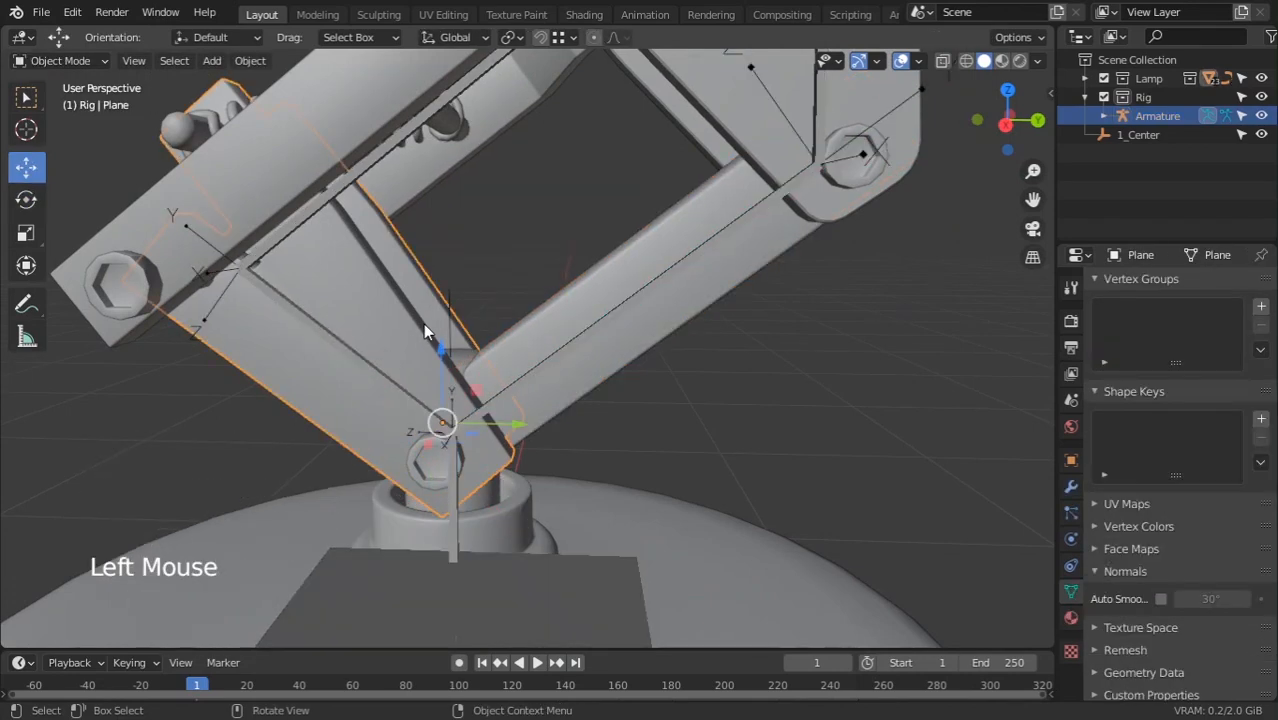
left_click(371, 367, "shift")
key("ctrl+p")
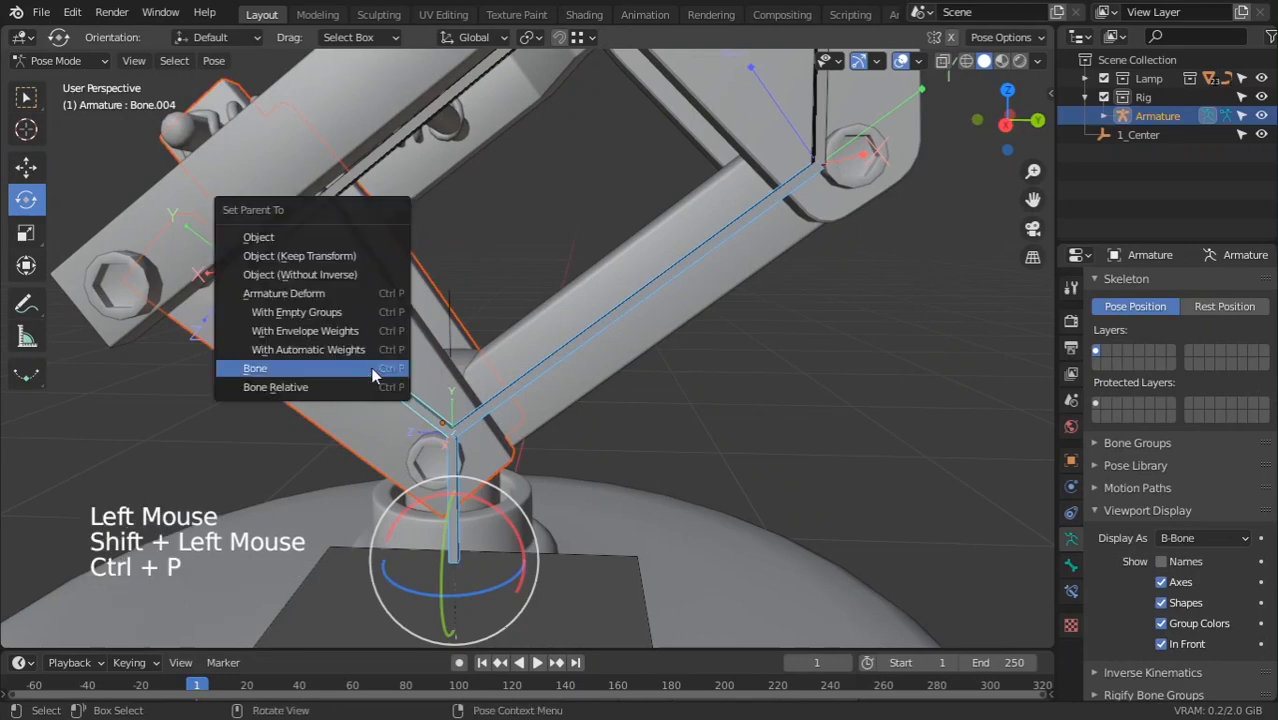
left_click(371, 367)
Orbit around the arm and select the other arm plate mesh
scroll(273, 359, "down", 2)
middle_click_drag(273, 359, 377, 382)
left_click(420, 440)
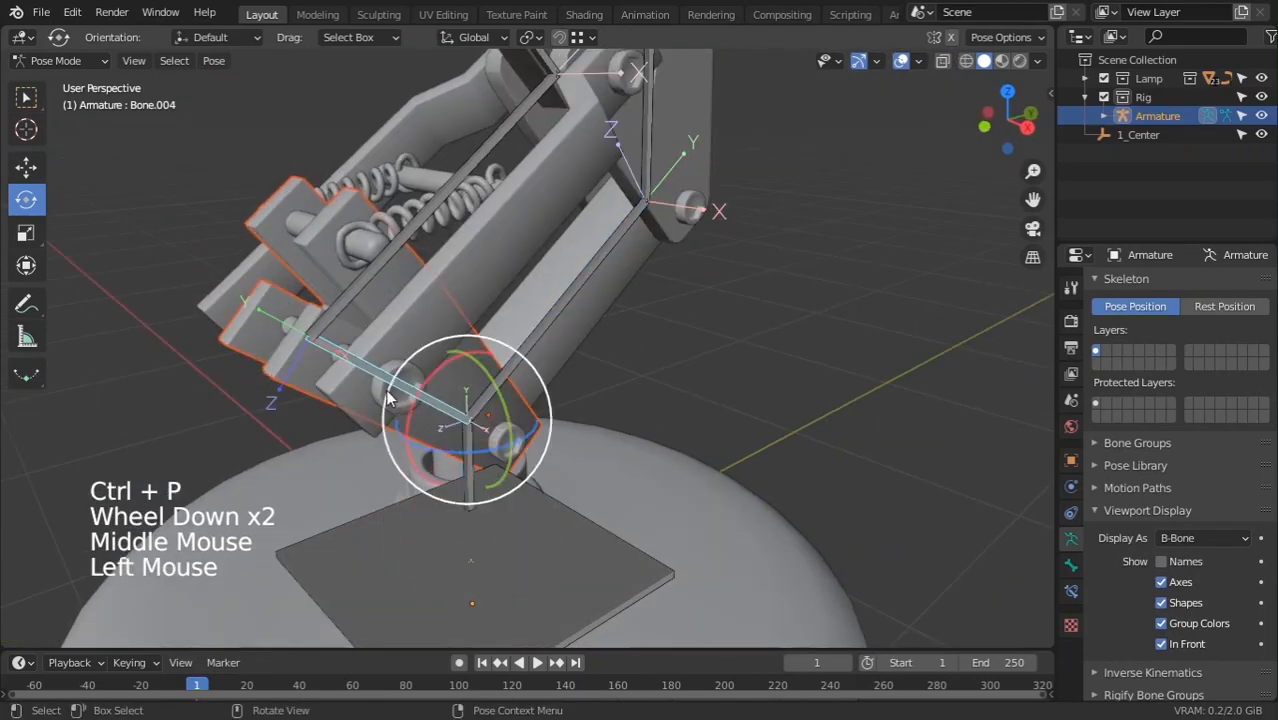
middle_click_drag(420, 440, 474, 397)
left_click(356, 351)
left_click(388, 341)
middle_click_drag(388, 341, 439, 343)
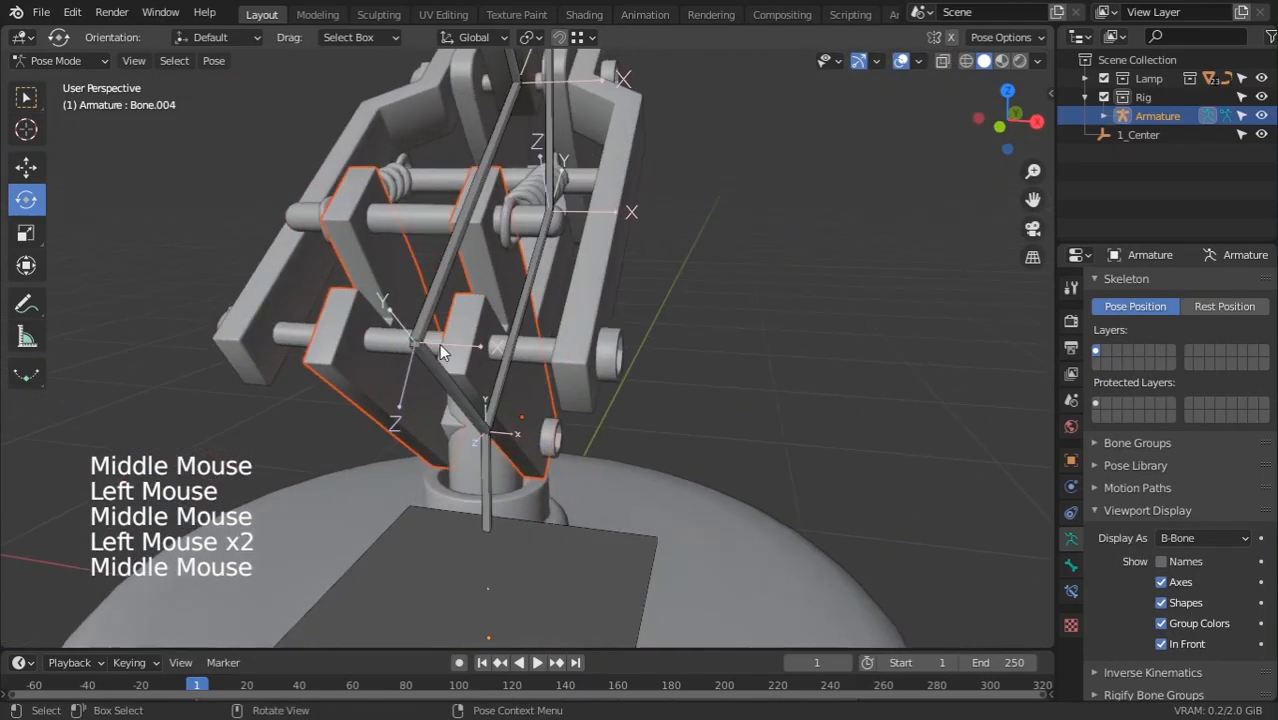
left_click(400, 347)
left_click(396, 341)
left_click(351, 347)
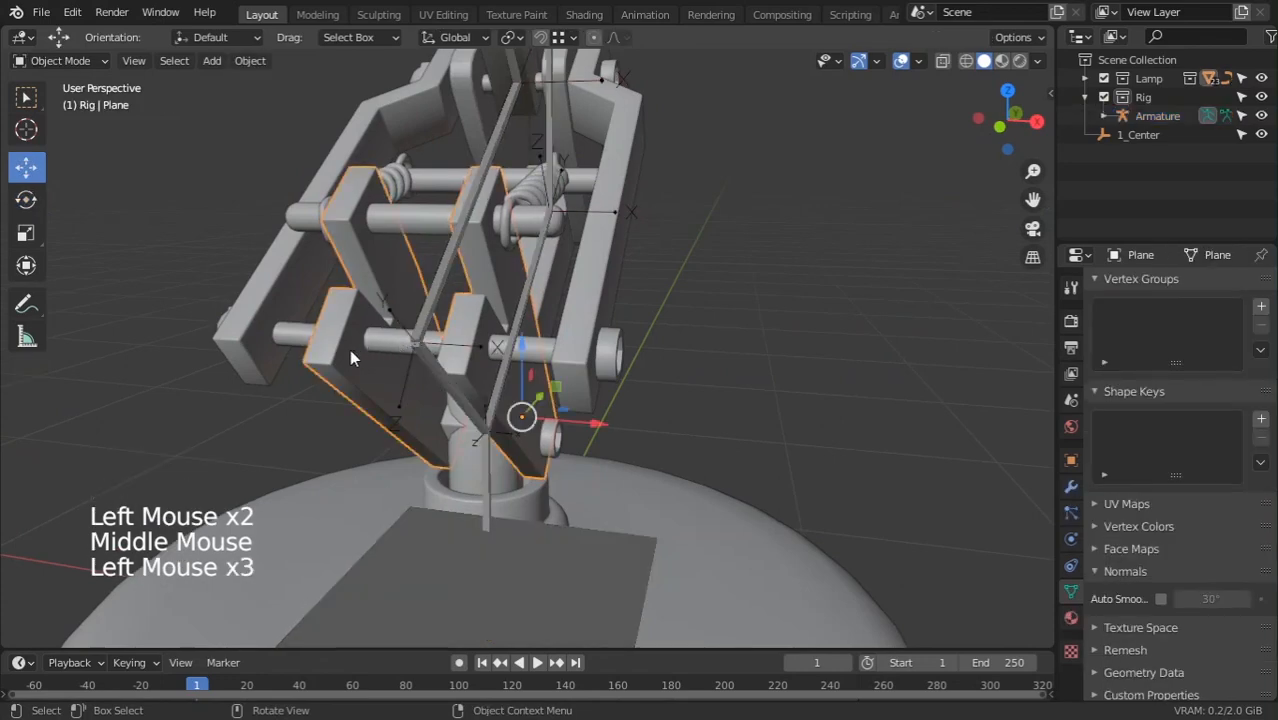
scroll(349, 349, "down", 3)
middle_click_drag(349, 349, 440, 354)
scroll(361, 341, "up", 2)
Bone-parent the other arm plate to Bone.004 and rotate Bone.004 to check it follows
left_click(440, 354, "shift")
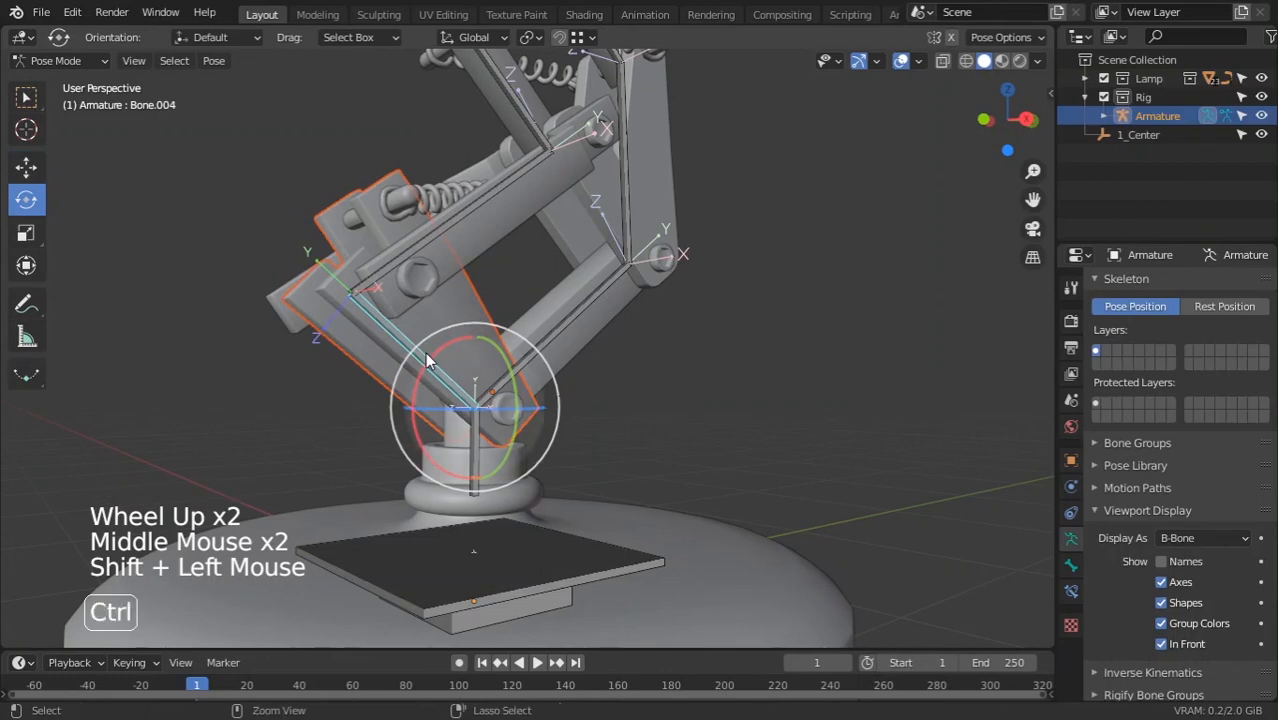
key("ctrl+p")
left_click(425, 352)
middle_click_drag(425, 352, 432, 354)
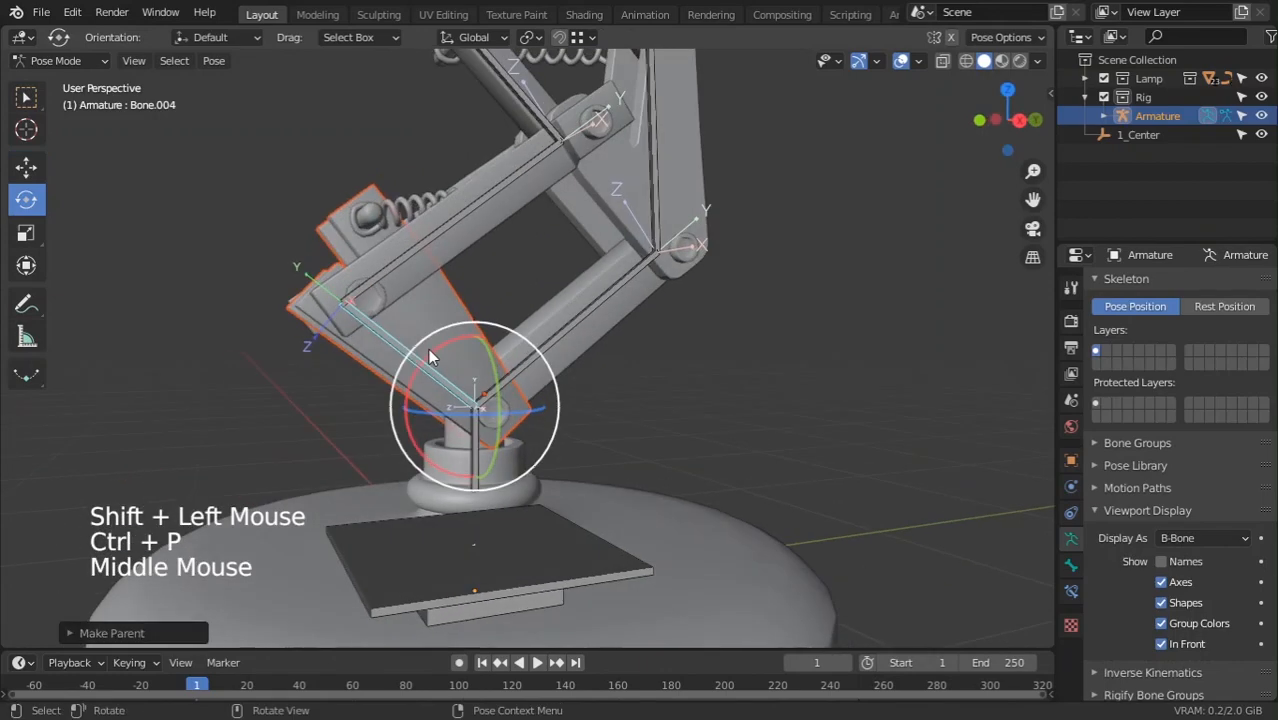
left_click_drag(432, 354, 433, 410)
left_click(526, 353)
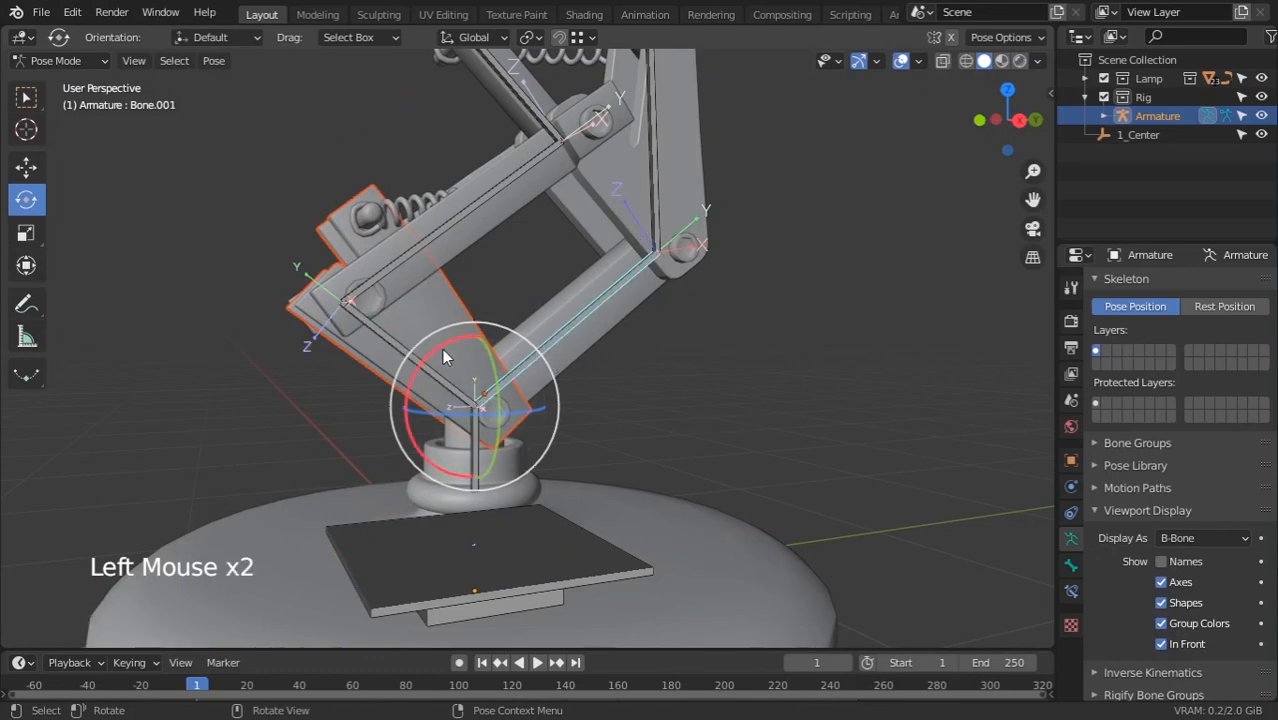
Bone-parent the upper arm plate Plane.002 to Bone.002 and test-rotate it
mouse_move(442, 348)
left_mouse_down()
mouse_move(500, 338)
mouse_move(456, 332)
left_mouse_up()
middle_click_drag(456, 332, 710, 300)
middle_click_drag(710, 300, 706, 339, "ctrl")
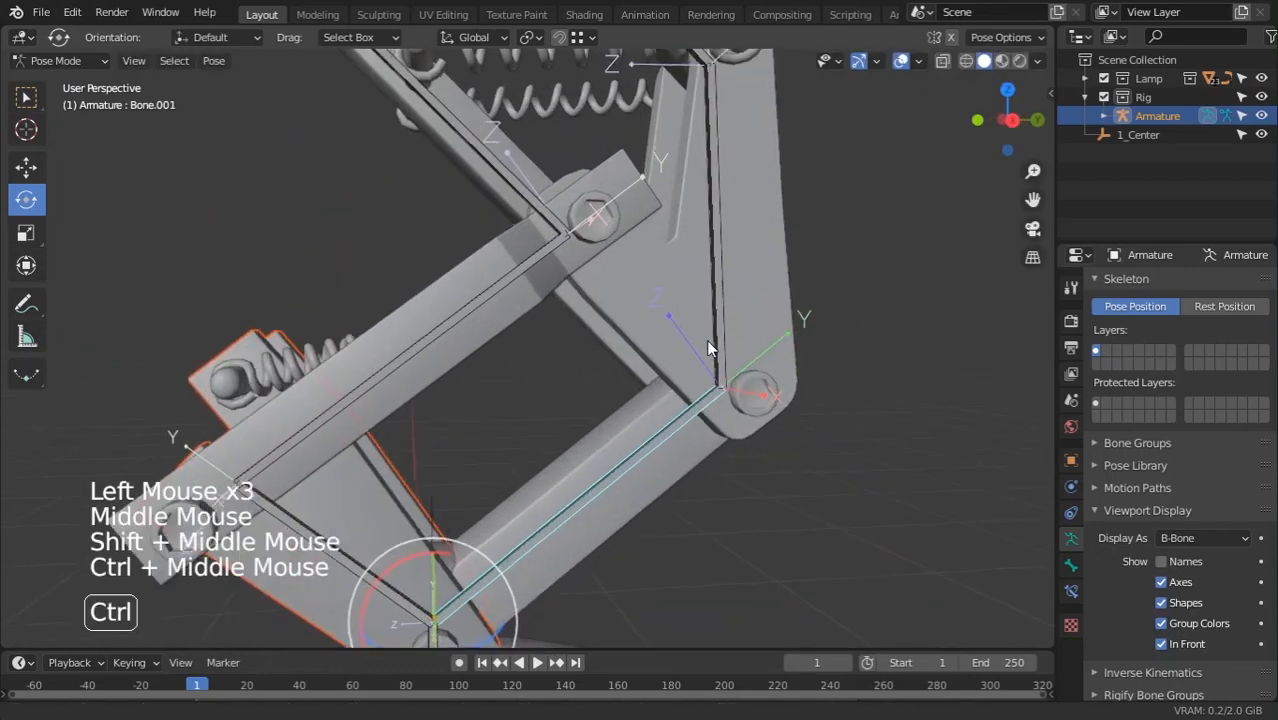
left_click(716, 265)
left_click(635, 296)
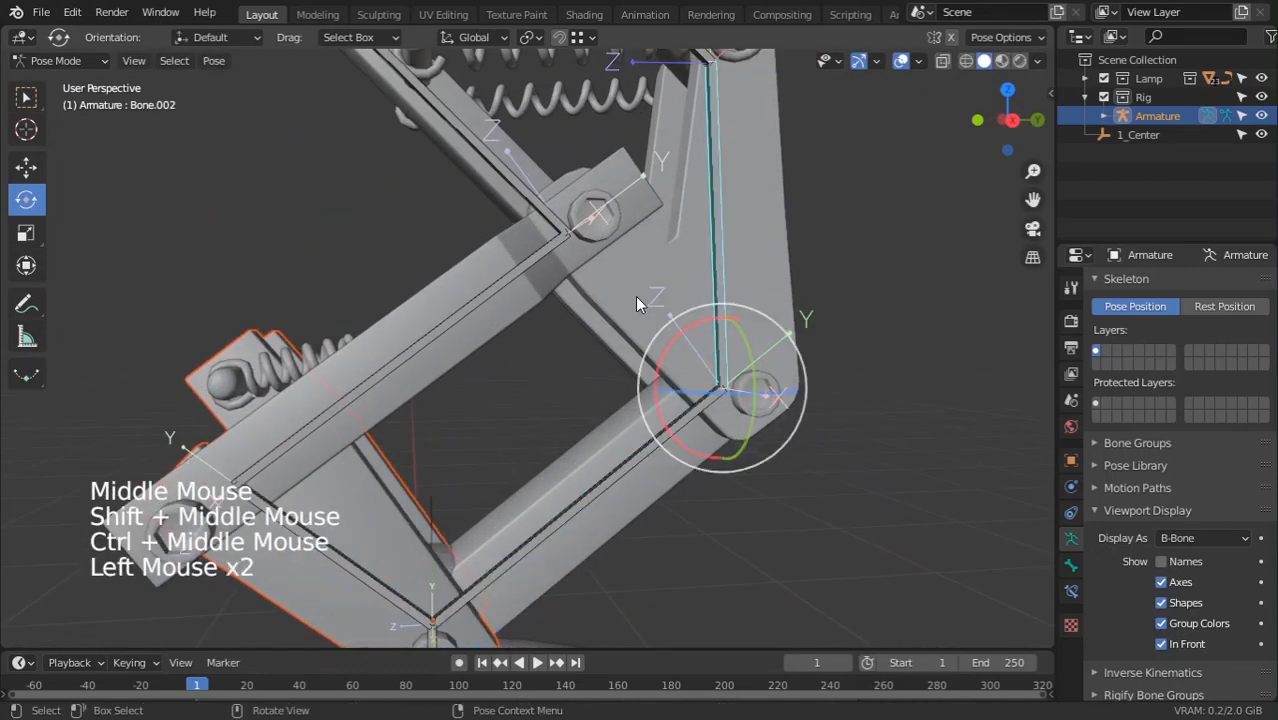
left_click(717, 231, "shift")
key("ctrl+p")
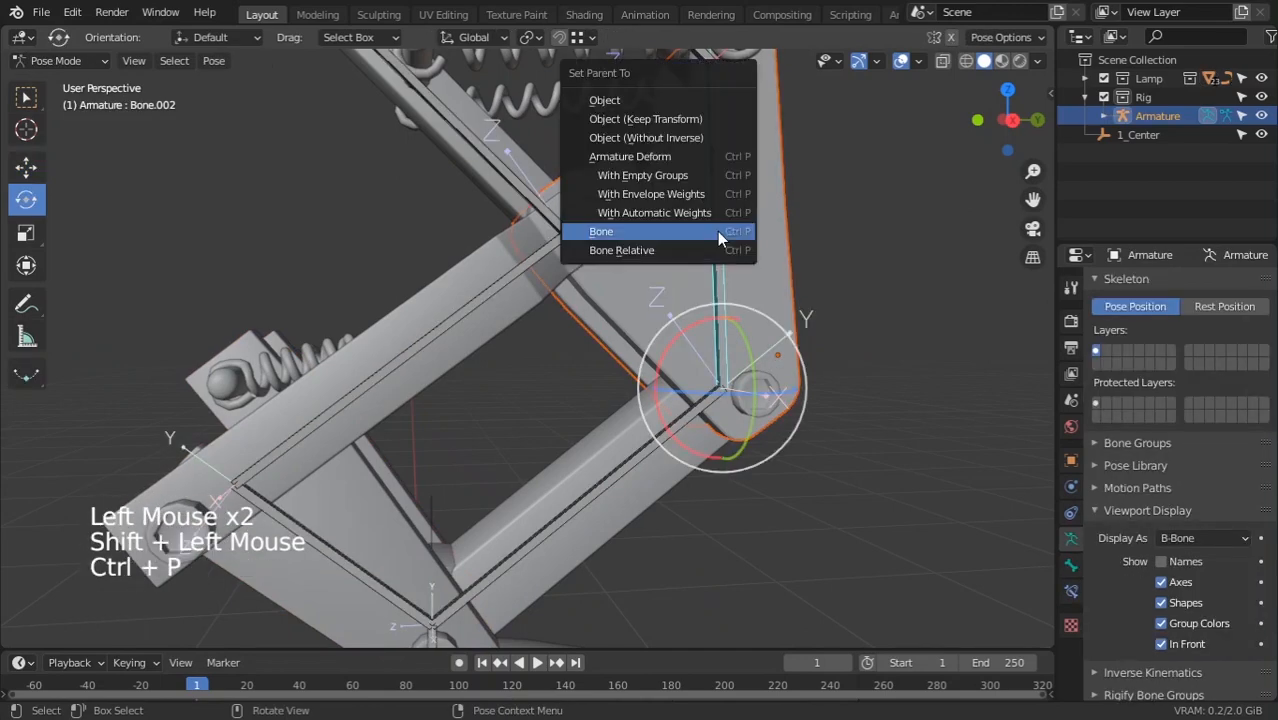
left_click(711, 226)
scroll(672, 326, "down", 2)
mouse_move(678, 320)
left_mouse_down()
mouse_move(695, 310)
mouse_move(670, 312)
left_mouse_up()
Bone-parent the joint pin Circle.002 to Bone.001 and rotate it to confirm
left_click(572, 482)
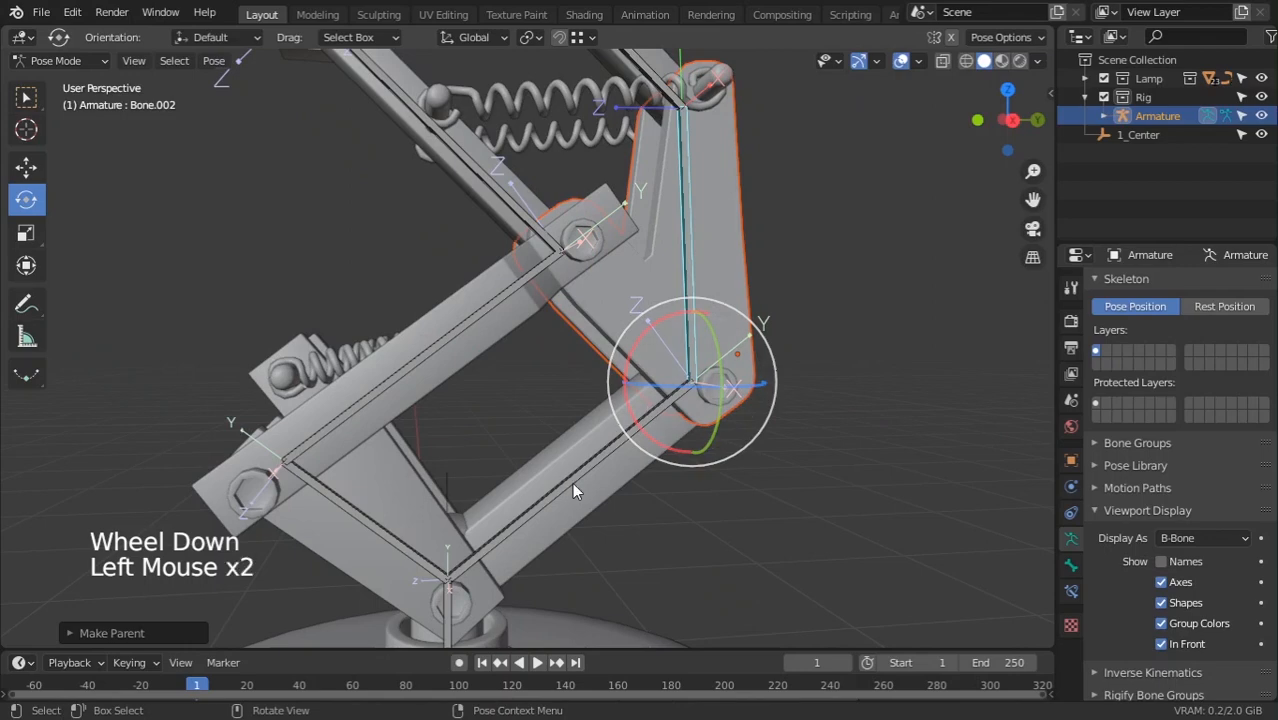
mouse_move(451, 512)
left_mouse_down()
mouse_move(477, 514)
mouse_move(458, 496)
left_mouse_up()
right_click(458, 496)
left_click(745, 385)
left_click(705, 399)
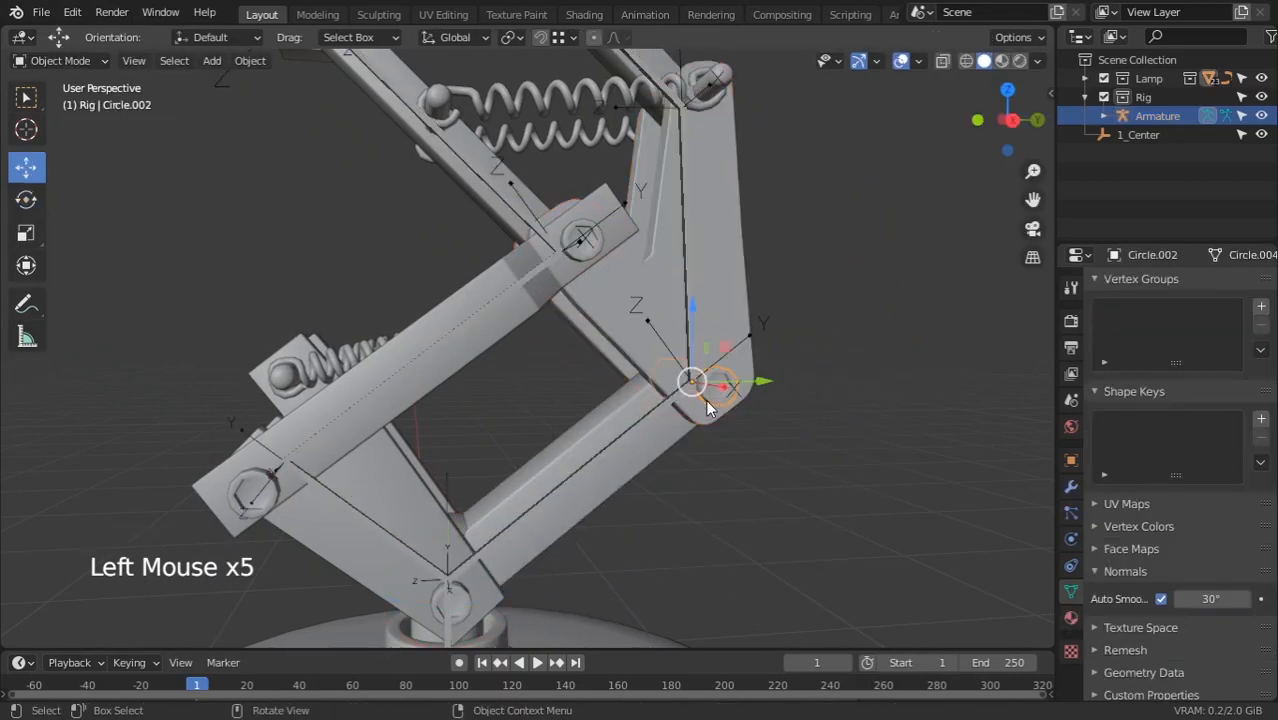
left_click(633, 431, "shift")
key("ctrl+p")
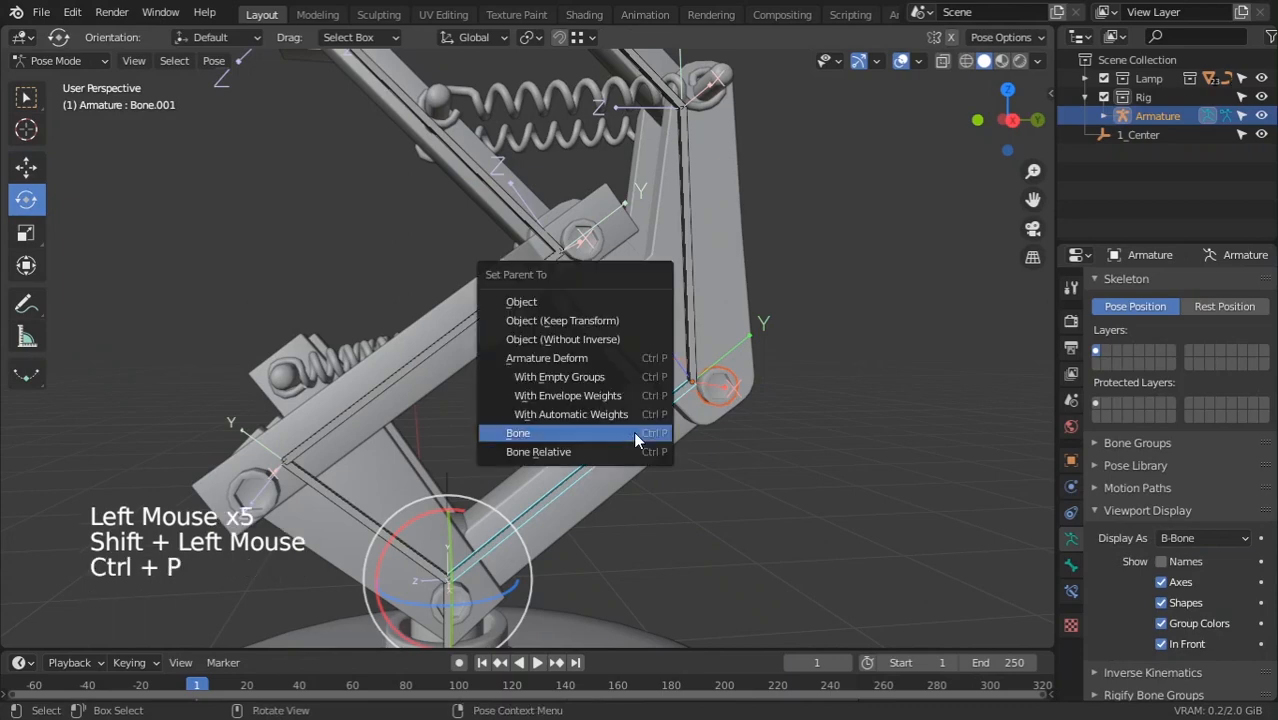
left_click(517, 433)
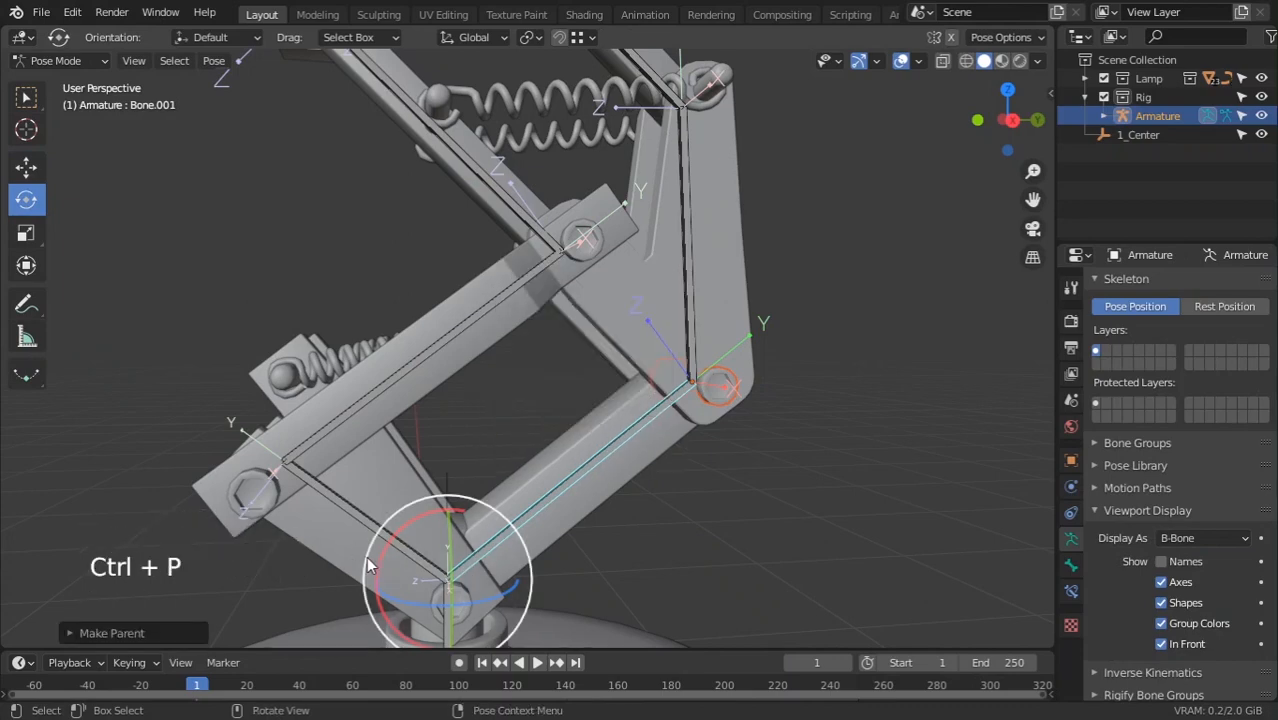
left_click_drag(368, 566, 415, 509)
scroll(415, 509, "down", 3)
middle_click_drag(415, 509, 503, 404)
Bone-parent the lower arm side plate Plane.001 to Bone.005 and test-rotate it
left_click(503, 404)
left_click(626, 410, "shift")
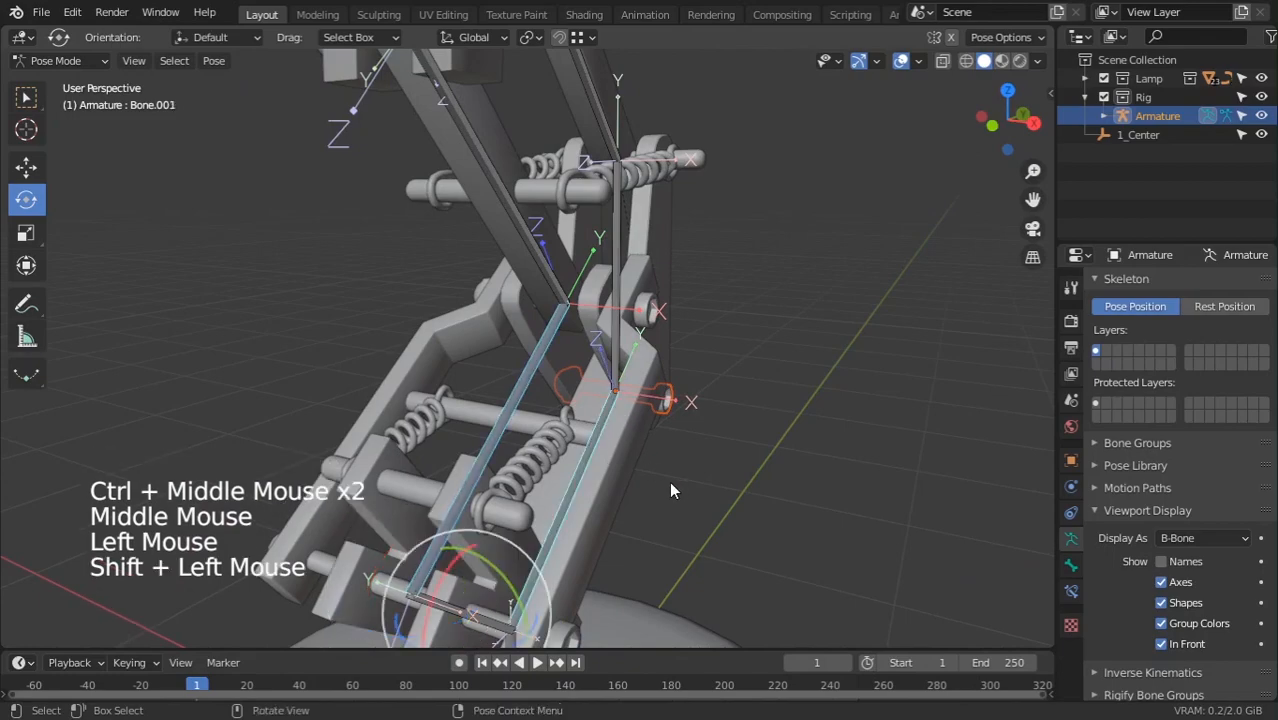
middle_click_drag(671, 490, 822, 530)
left_click(822, 530)
left_click(474, 451)
middle_click_drag(485, 474, 462, 407)
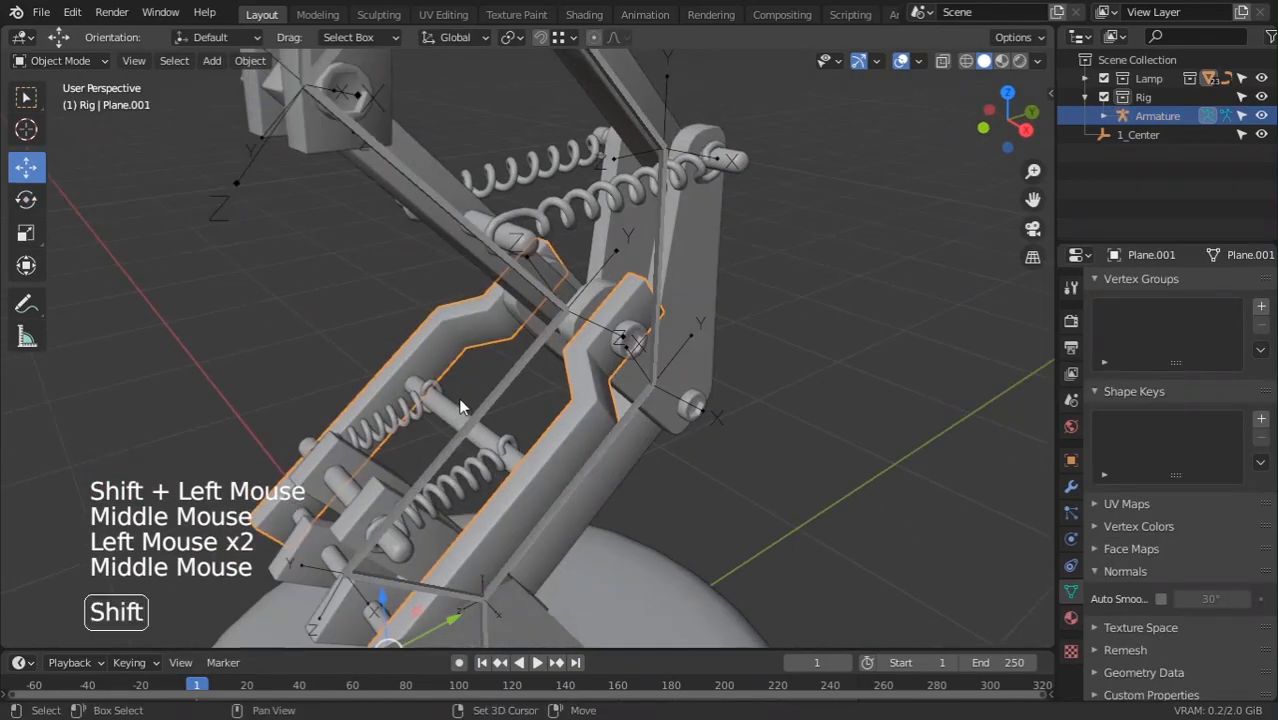
left_click(503, 374, "shift")
key("ctrl+p")
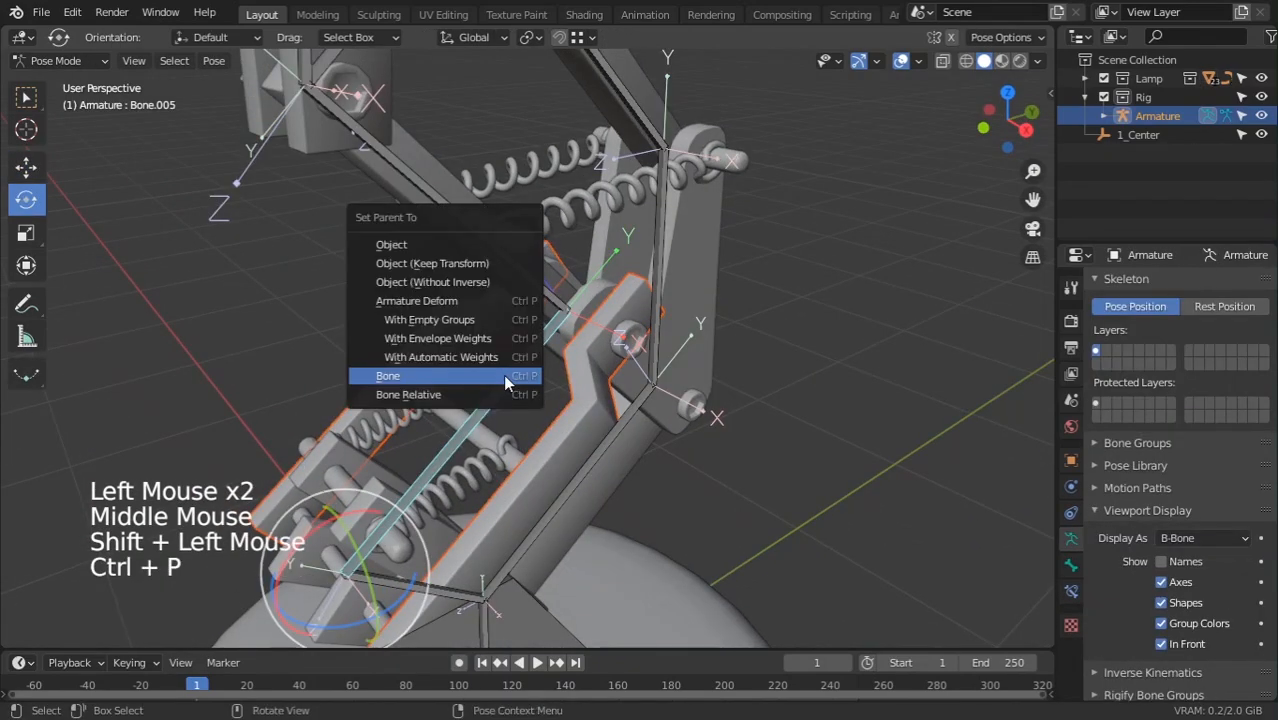
left_click(503, 374)
left_click_drag(336, 500, 382, 480)
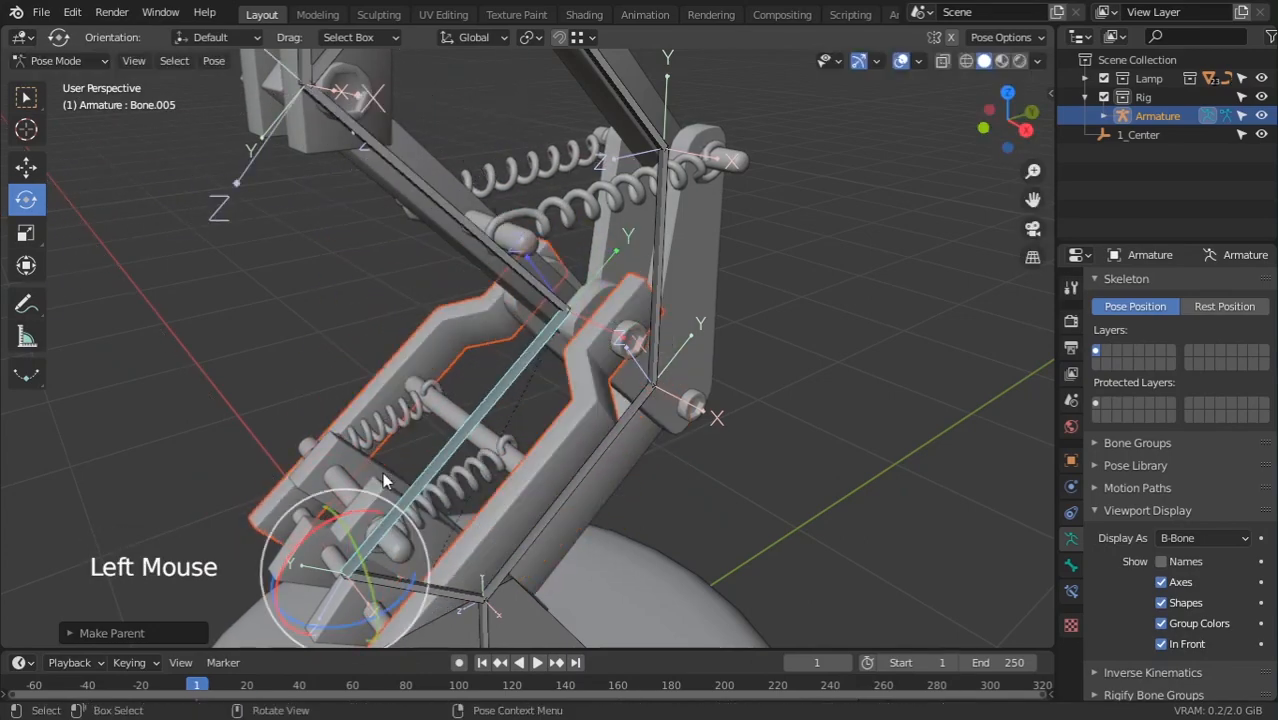
Bone-parent the rod Circle.012 to Bone.005, then test-rotate and cancel
middle_click_drag(382, 472, 458, 473)
scroll(458, 473, "up", 3)
left_click(423, 481)
scroll(424, 485, "down", 2)
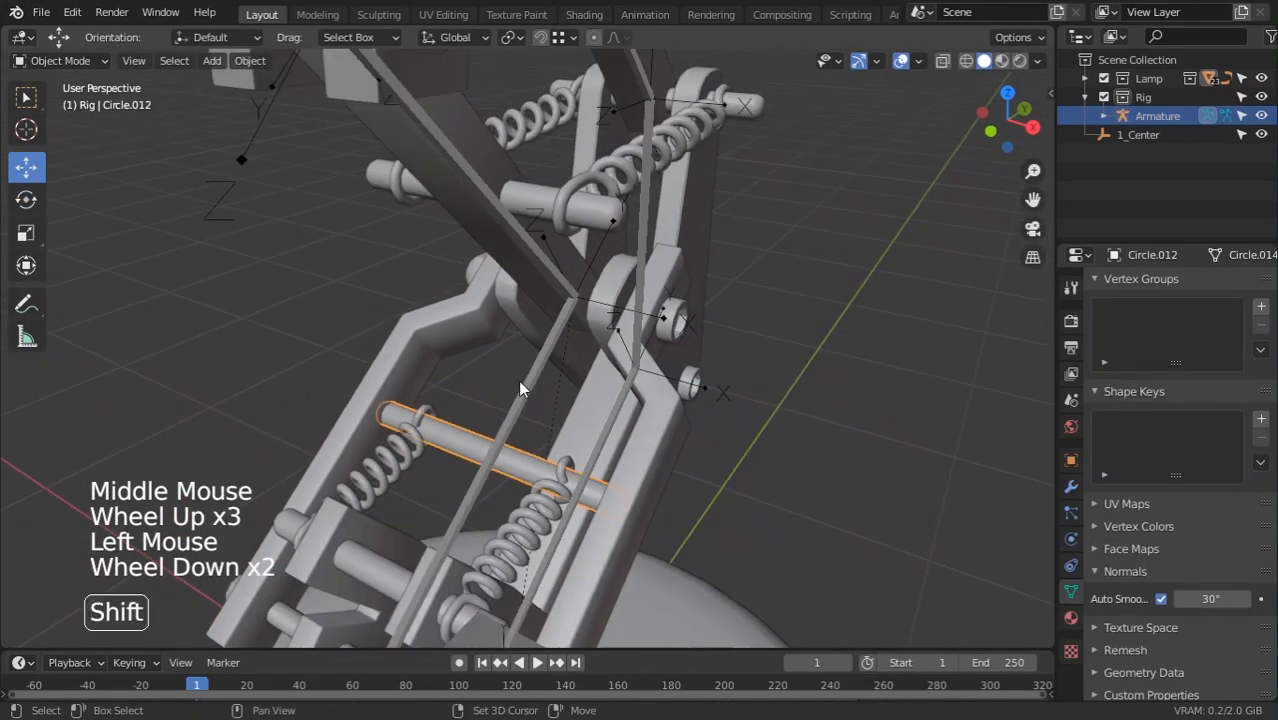
left_click(519, 381, "shift")
key("ctrl+p")
left_click(519, 380)
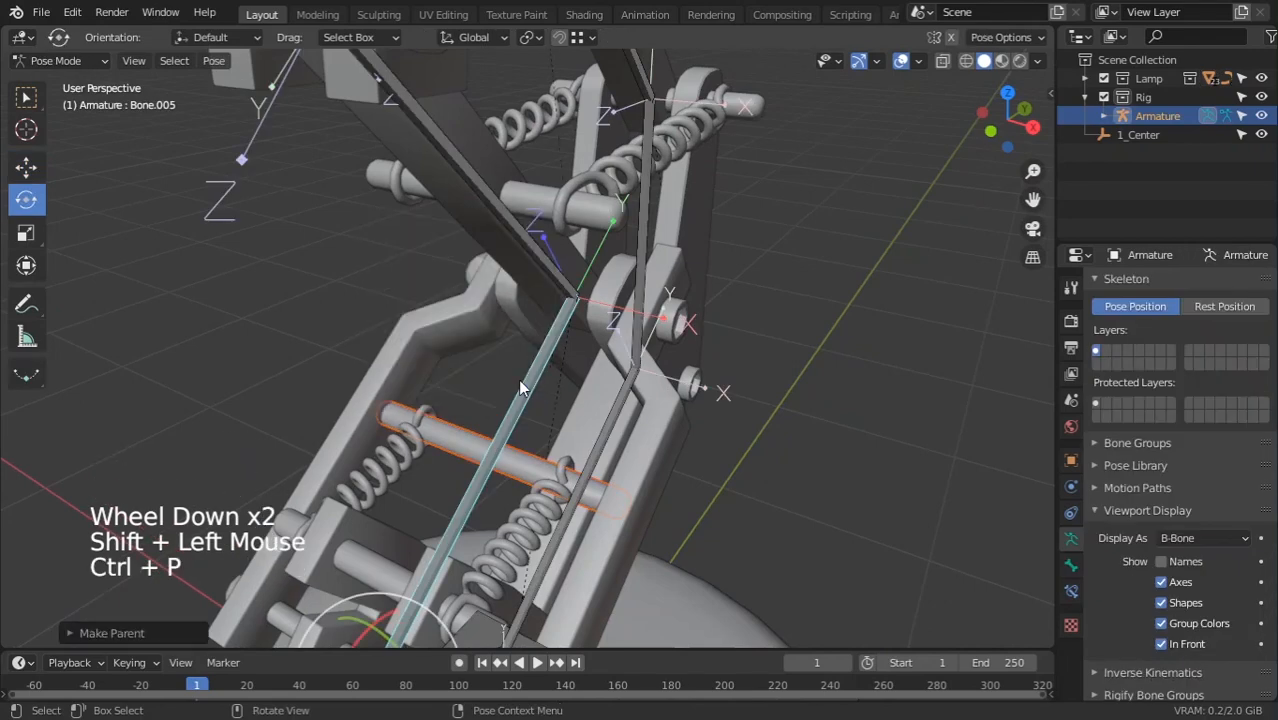
left_click(490, 434)
scroll(484, 492, "down", 2)
middle_click_drag(484, 492, 456, 484)
left_click_drag(408, 507, 437, 535)
right_click(437, 535)
middle_click_drag(437, 535, 361, 431)
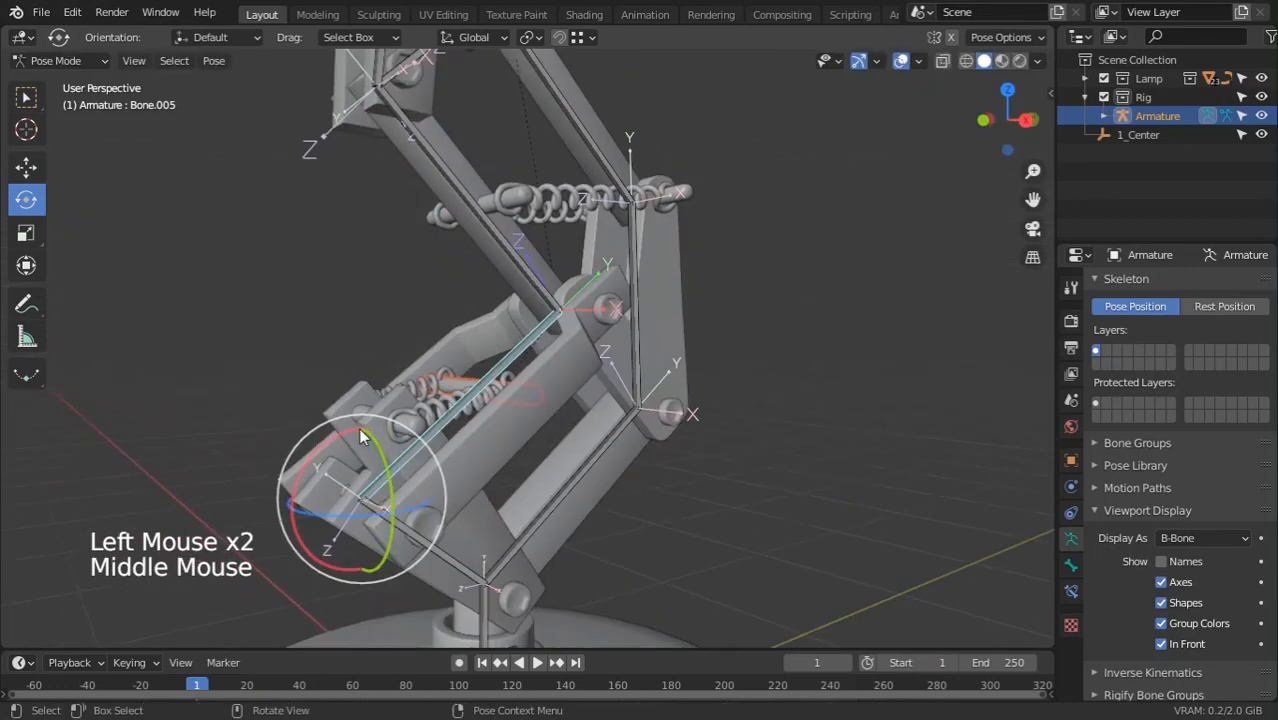
mouse_move(361, 431)
left_mouse_down()
mouse_move(349, 456)
mouse_move(364, 453)
left_mouse_up()
right_click(364, 453)
Bone-parent the plate near the base to Bone.004 and check it follows
left_click(445, 539)
middle_click_drag(445, 539, 390, 531)
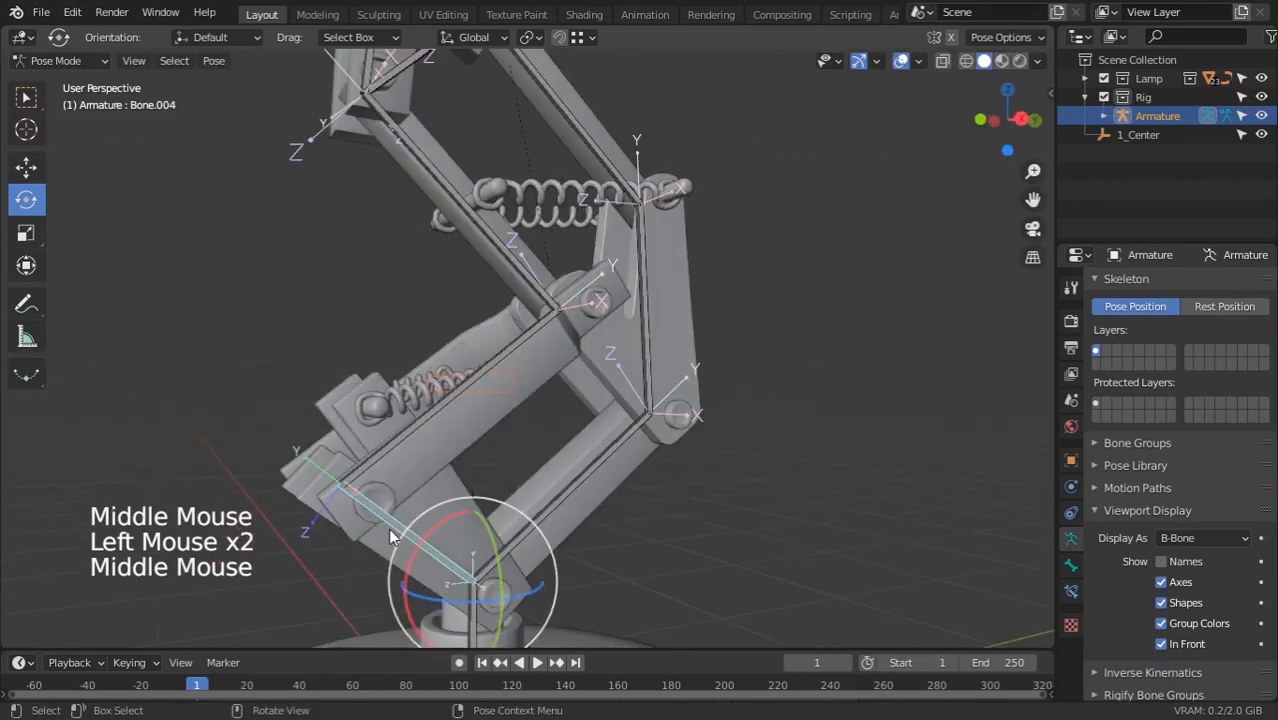
left_click_drag(392, 534, 429, 524)
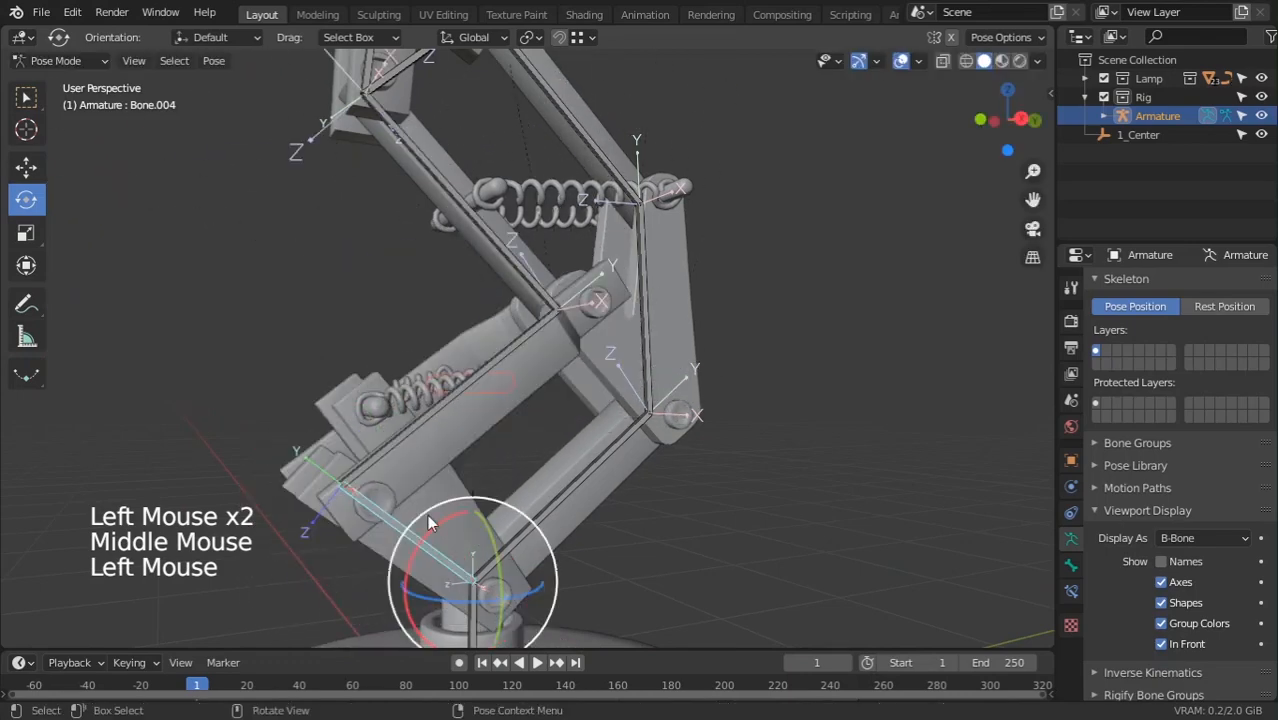
left_click(377, 495)
left_click(383, 490)
left_click(386, 487)
left_click(389, 494)
left_click(392, 500)
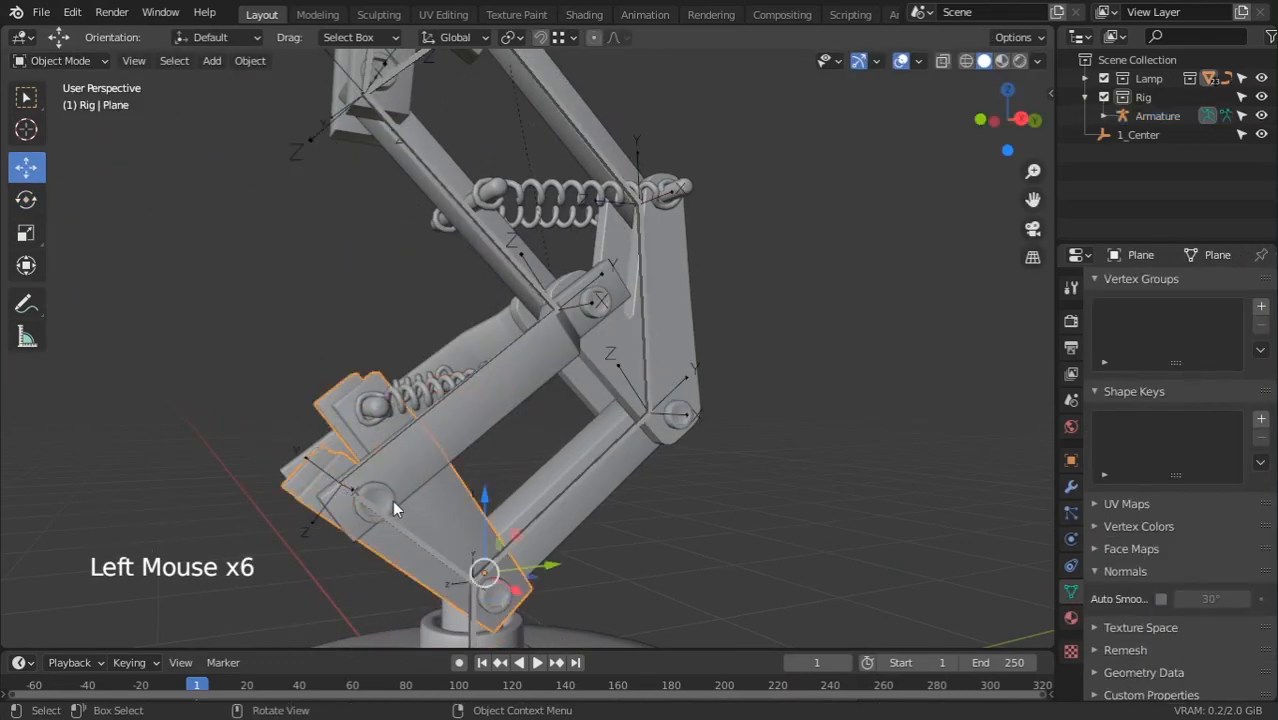
left_click(389, 497)
left_click(393, 491)
left_click(408, 543, "shift")
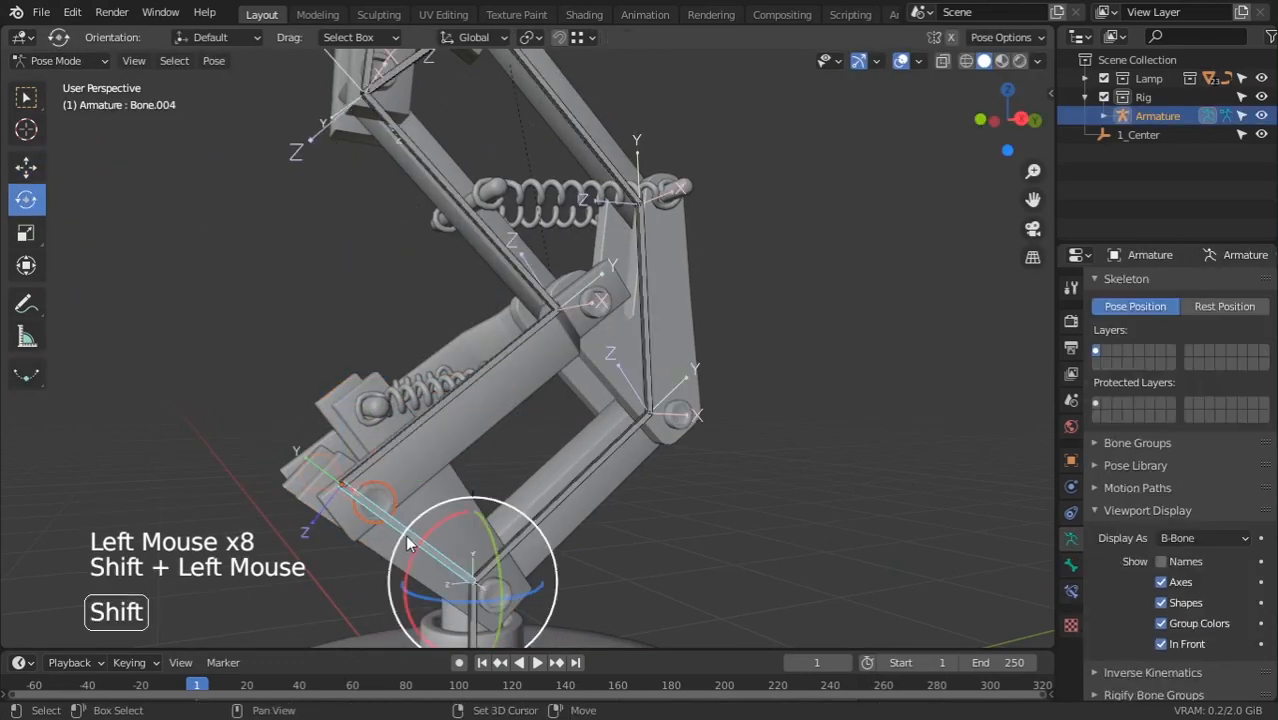
key("ctrl+p")
left_click(406, 535)
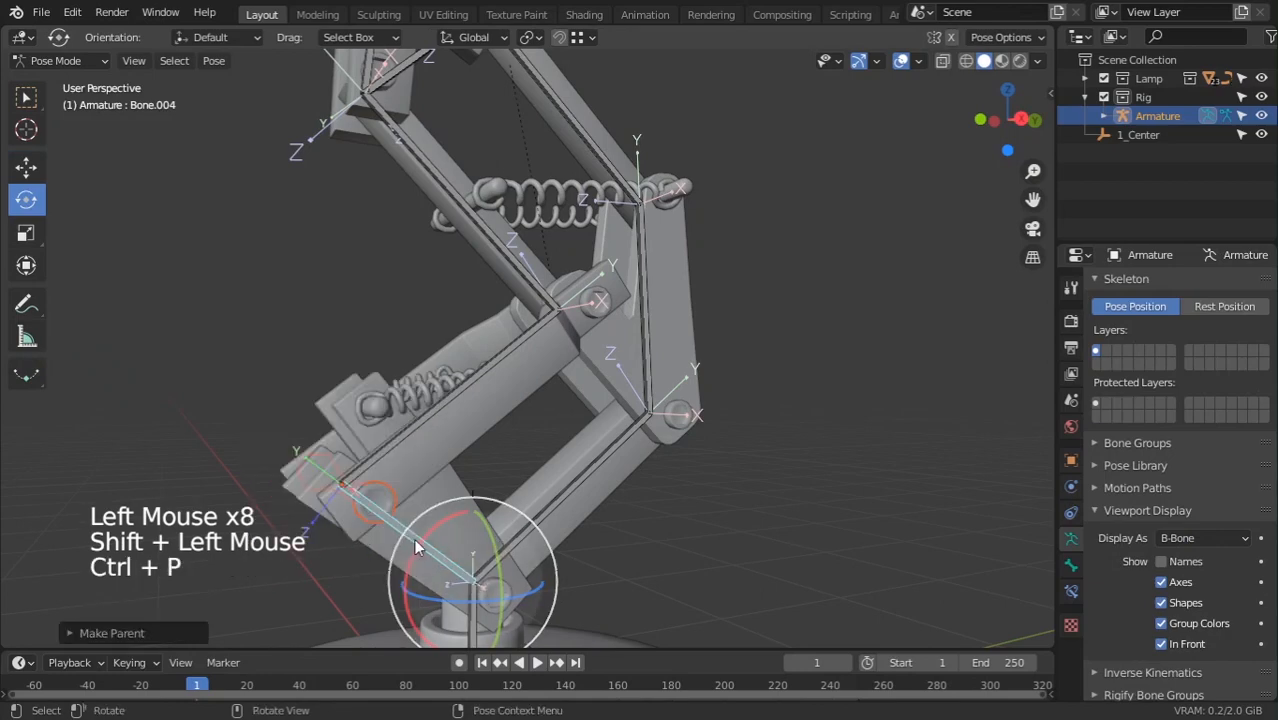
left_click(407, 539)
mouse_move(407, 539)
left_mouse_down()
mouse_move(424, 578)
mouse_move(427, 537)
left_mouse_up()
scroll(452, 508, "down", 3)
middle_click_drag(453, 510, 695, 519)
Rotate the lowest bone to test the whole rig
left_click(686, 476)
middle_click_drag(679, 440, 676, 433)
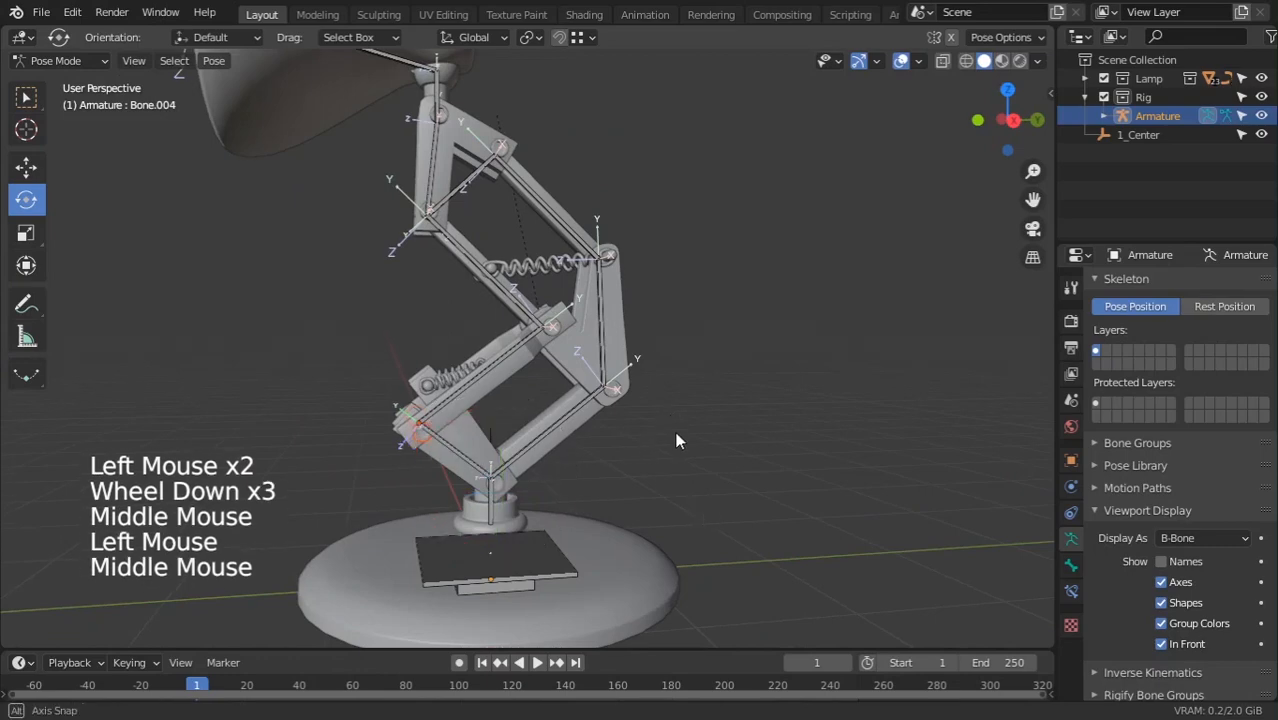
scroll(434, 521, "up", 2)
left_click(458, 515)
left_click_drag(444, 506, 440, 514)
Bone-parent the spring Plane.005 and rod Circle.010 to Bone.005
left_click(423, 437)
middle_click_drag(423, 437, 431, 452)
scroll(431, 452, "up", 2)
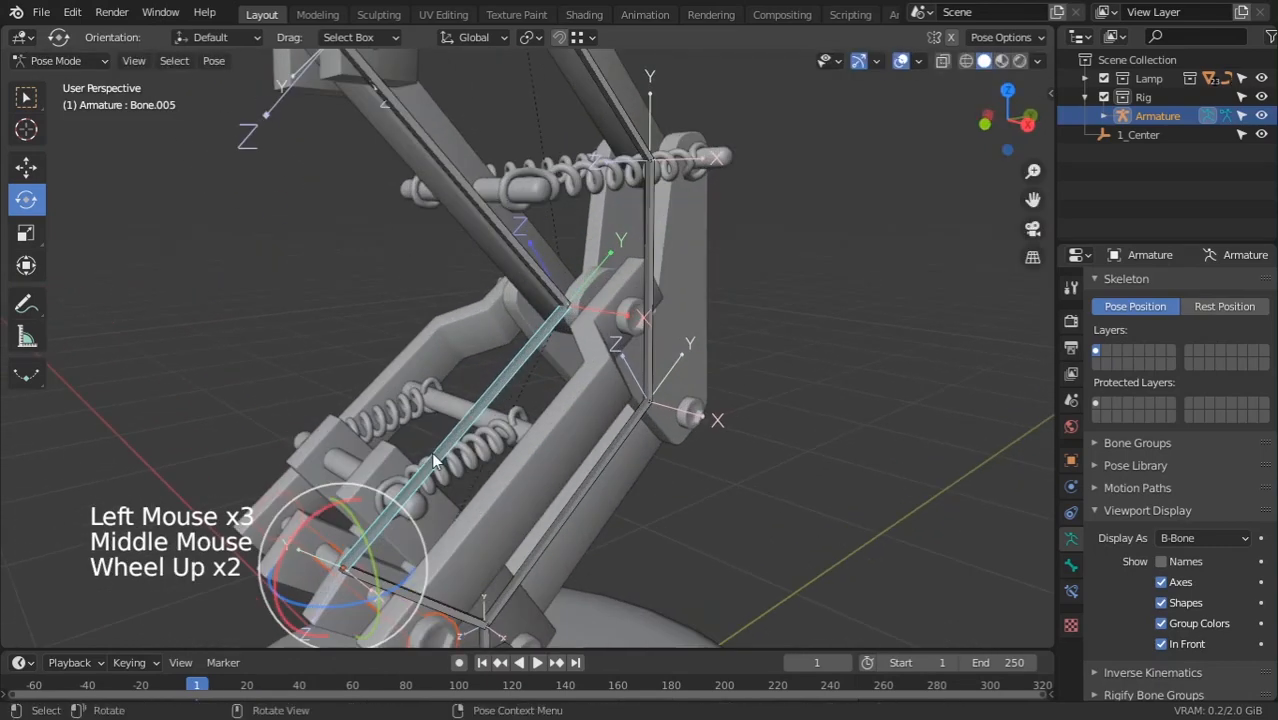
left_click(408, 499)
left_click(411, 505)
left_click(413, 507)
left_click(435, 473)
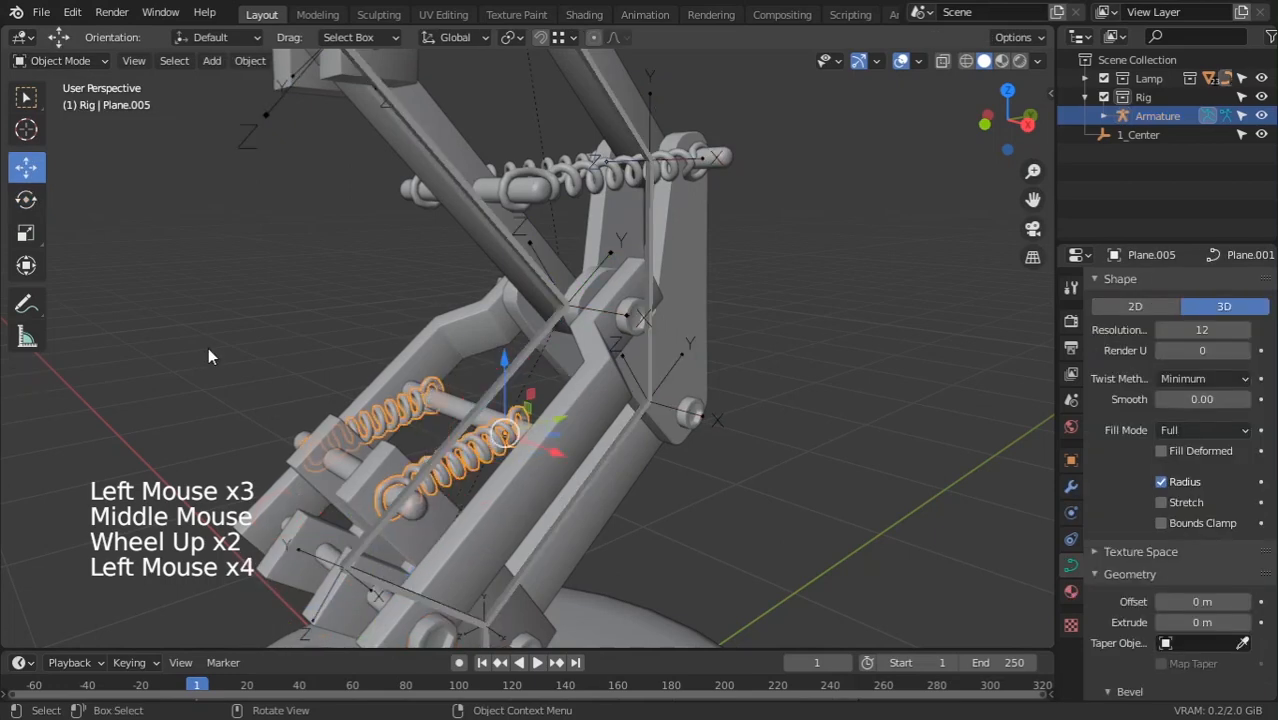
left_click(406, 503)
left_click(410, 505)
left_click(415, 506)
left_click(427, 505)
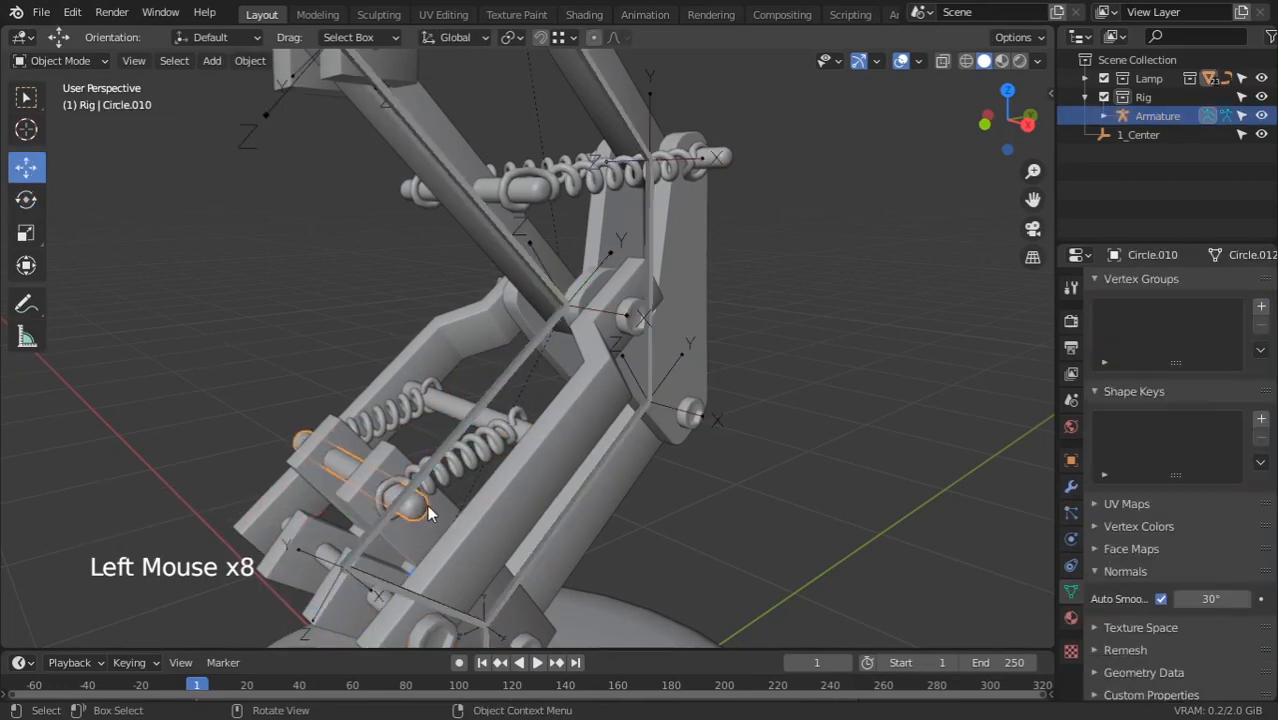
key("shift")
left_click(513, 327, "shift")
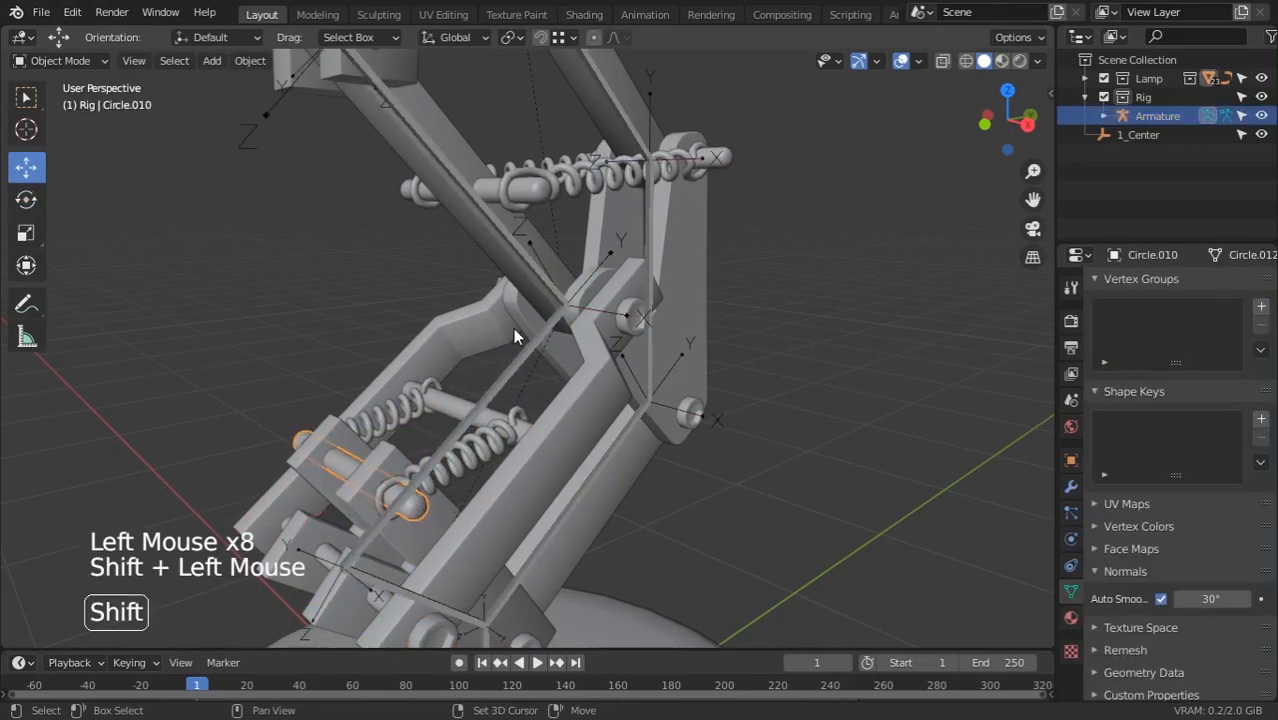
key("ctrl+z")
left_click(518, 360, "shift")
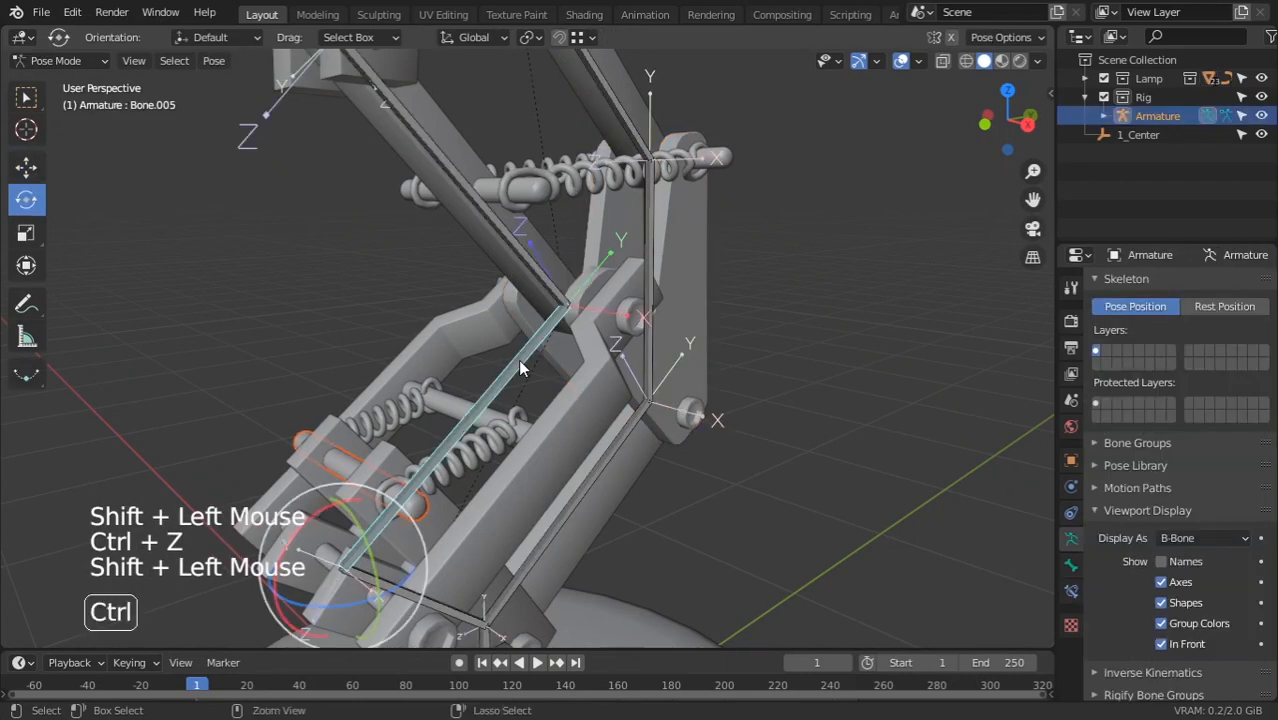
key("ctrl+p")
left_click(518, 359)
scroll(514, 381, "down", 1)
scroll(514, 381, "down", 2)
middle_click_drag(514, 381, 455, 402)
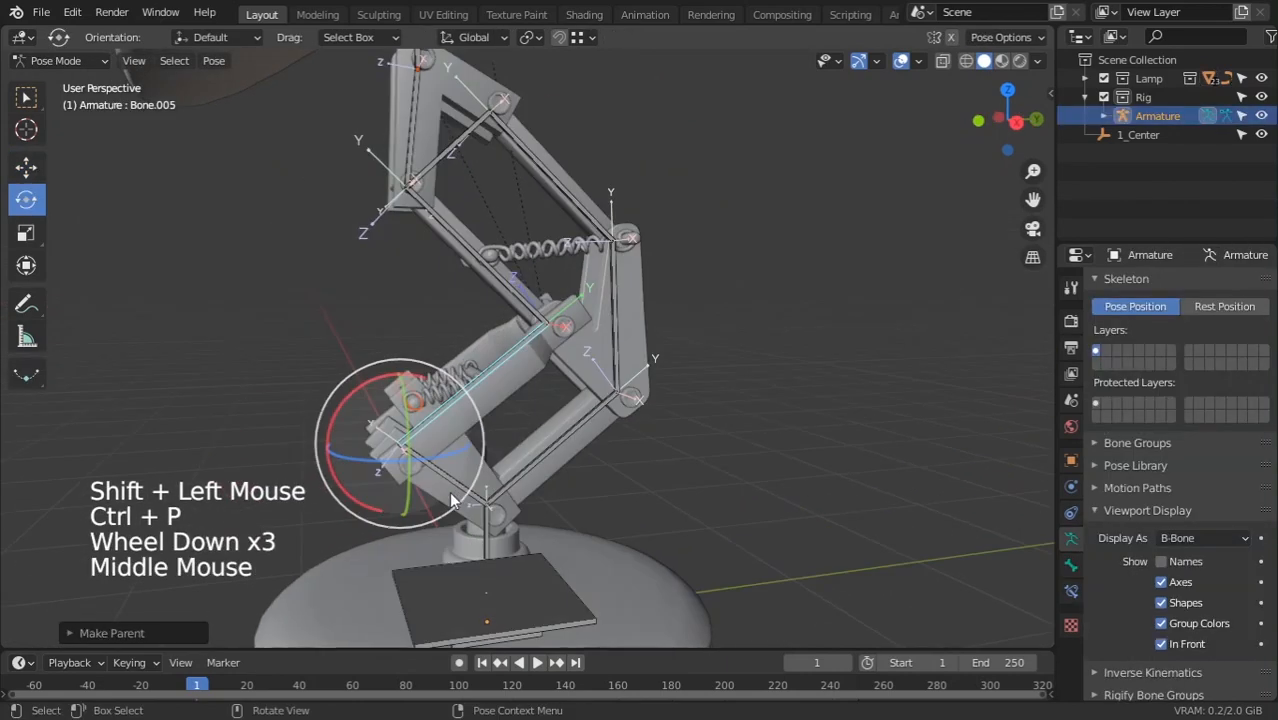
Bone-parent the arm bar Cube.002 to Bone.006 and rotate it to confirm
left_click(460, 492)
left_click_drag(442, 463, 517, 418)
middle_click_drag(517, 418, 432, 372)
left_click(426, 364)
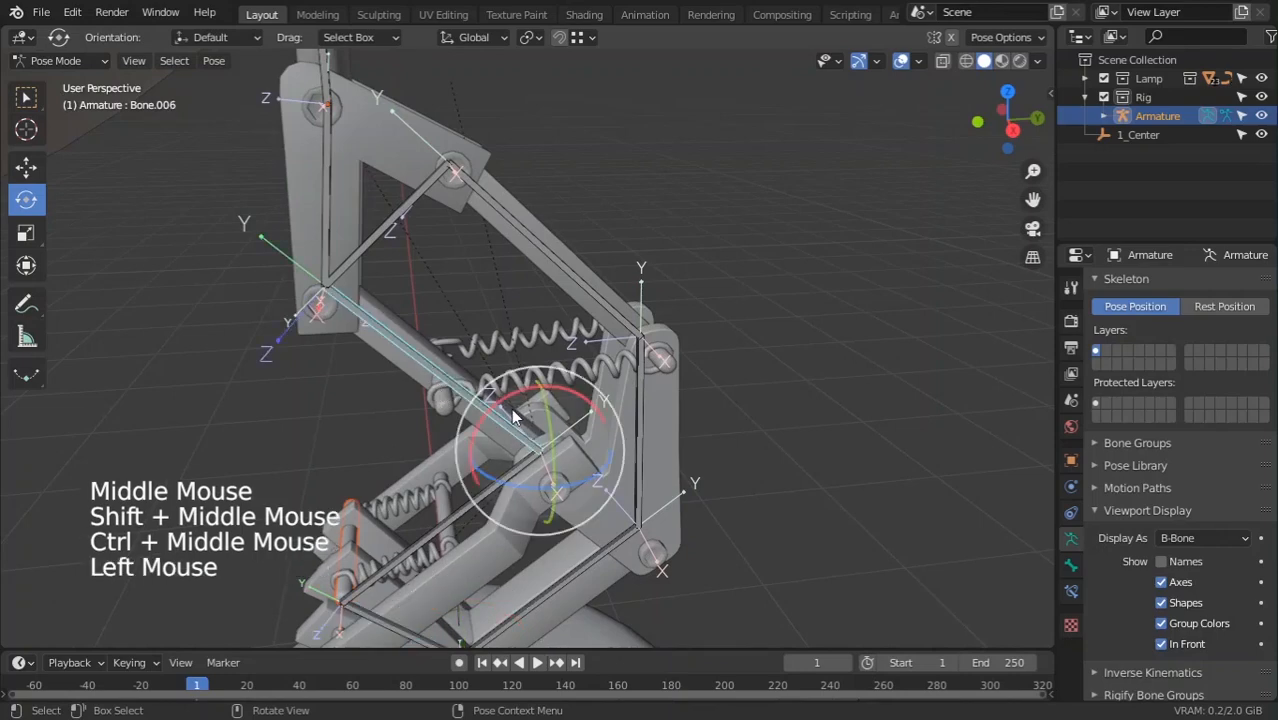
mouse_move(511, 408)
left_mouse_down()
mouse_move(486, 423)
mouse_move(508, 405)
left_mouse_up()
left_click(399, 368)
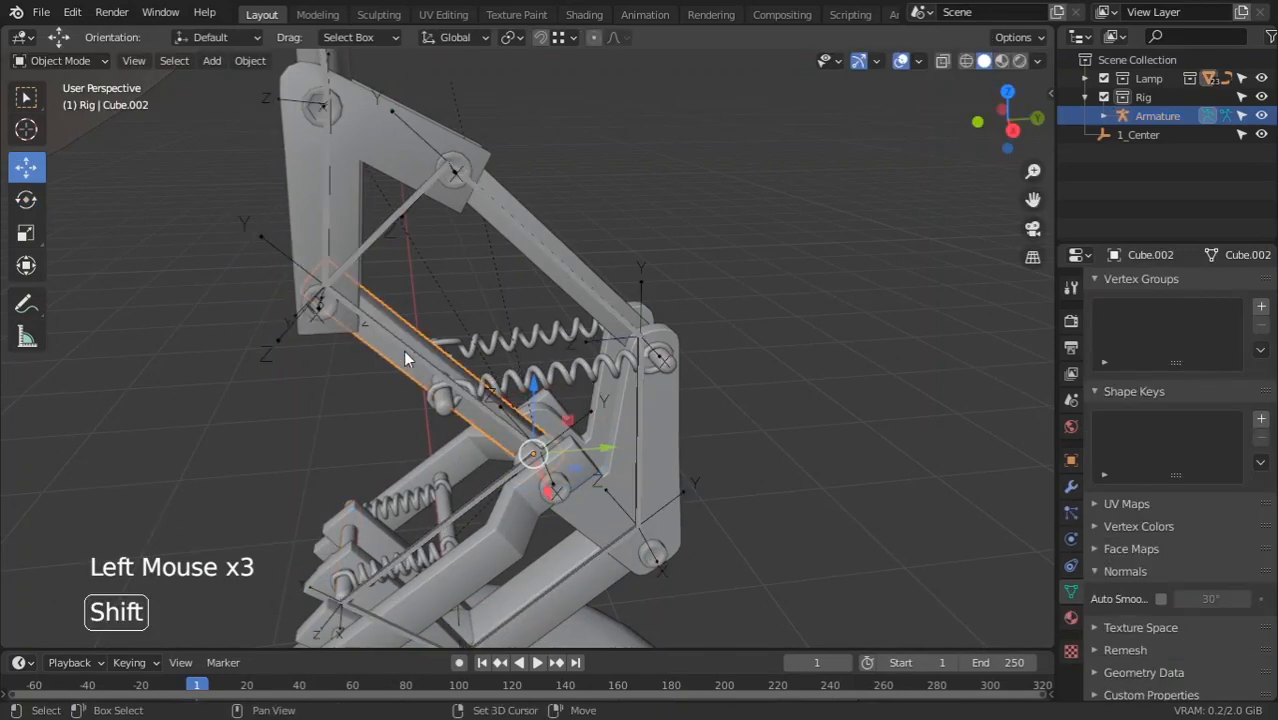
left_click(405, 340, "shift")
key("ctrl+p")
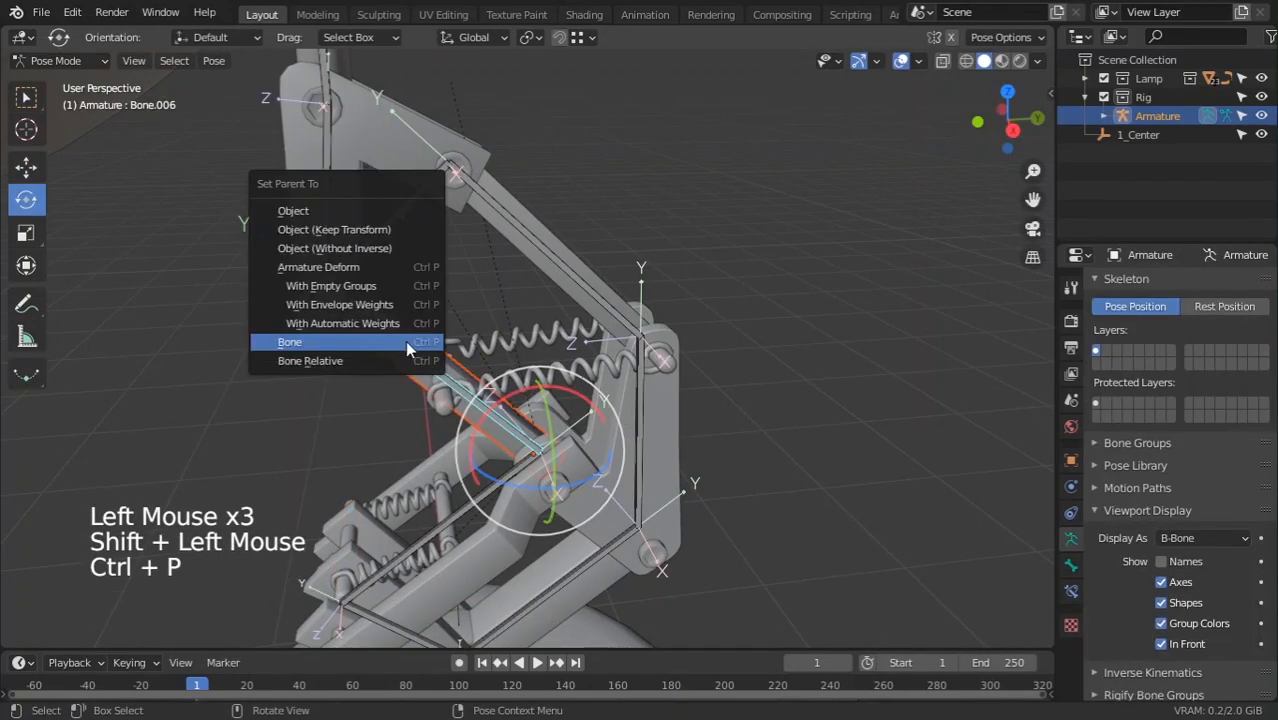
left_click(405, 340)
left_click_drag(550, 430, 492, 400)
Test-rotate Bone.002, then bone-parent the upper arm bar to Bone.003
left_click(631, 409)
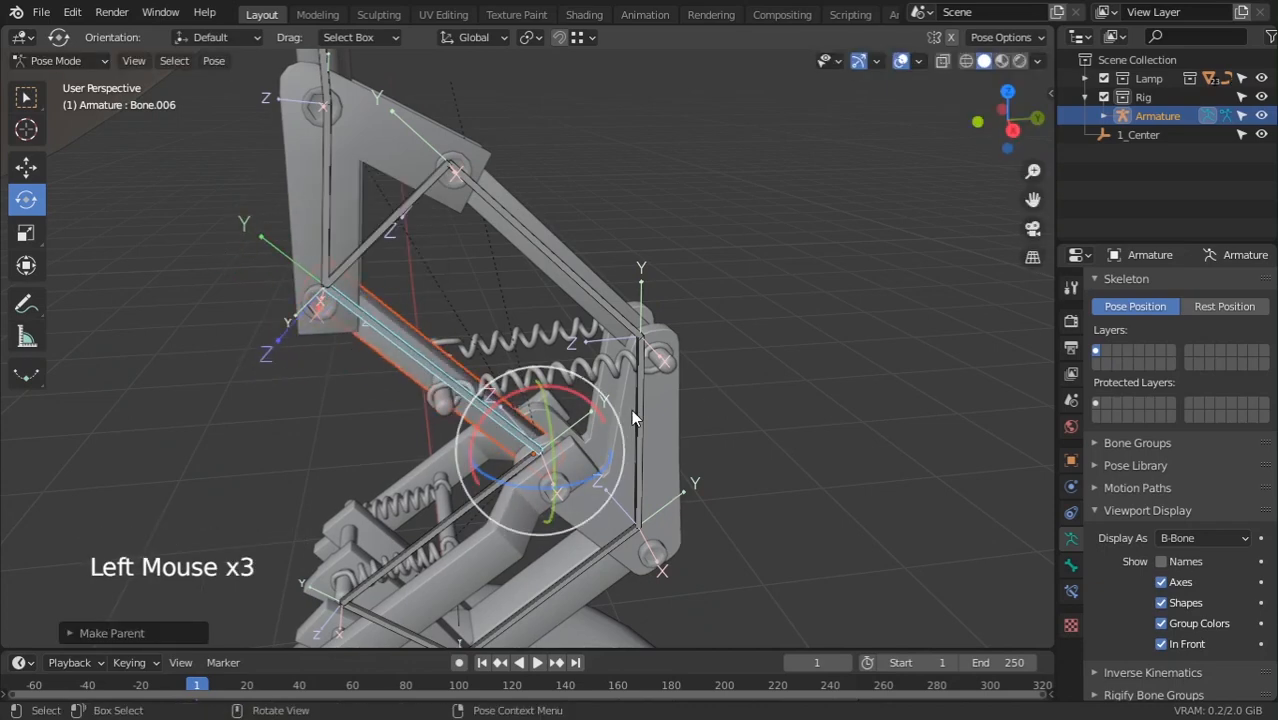
left_click_drag(625, 469, 637, 449)
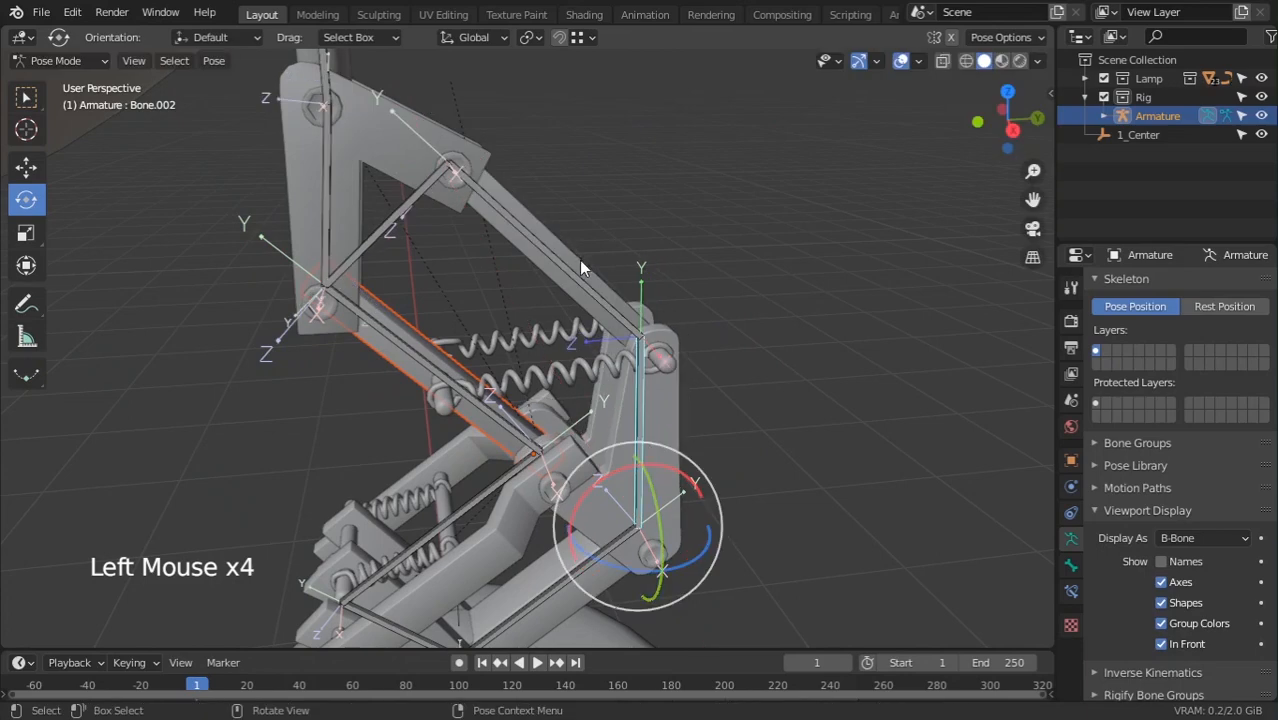
left_click(574, 275)
left_click(572, 277, "shift")
key("ctrl+p")
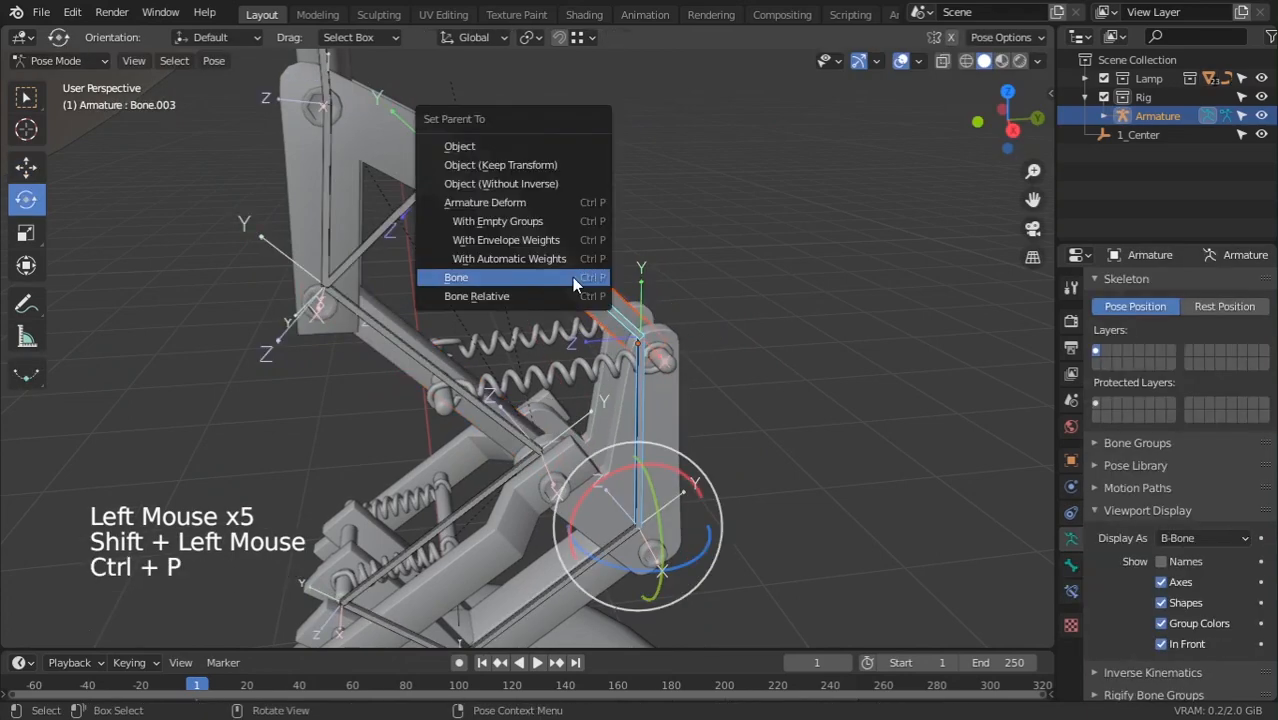
left_click(572, 278)
Navigate along the arm and try selecting the spring pin
middle_click_drag(572, 281, 630, 418, "shift")
scroll(476, 227, "up", 2)
left_click(618, 450)
left_click(608, 398)
scroll(640, 422, "up", 2)
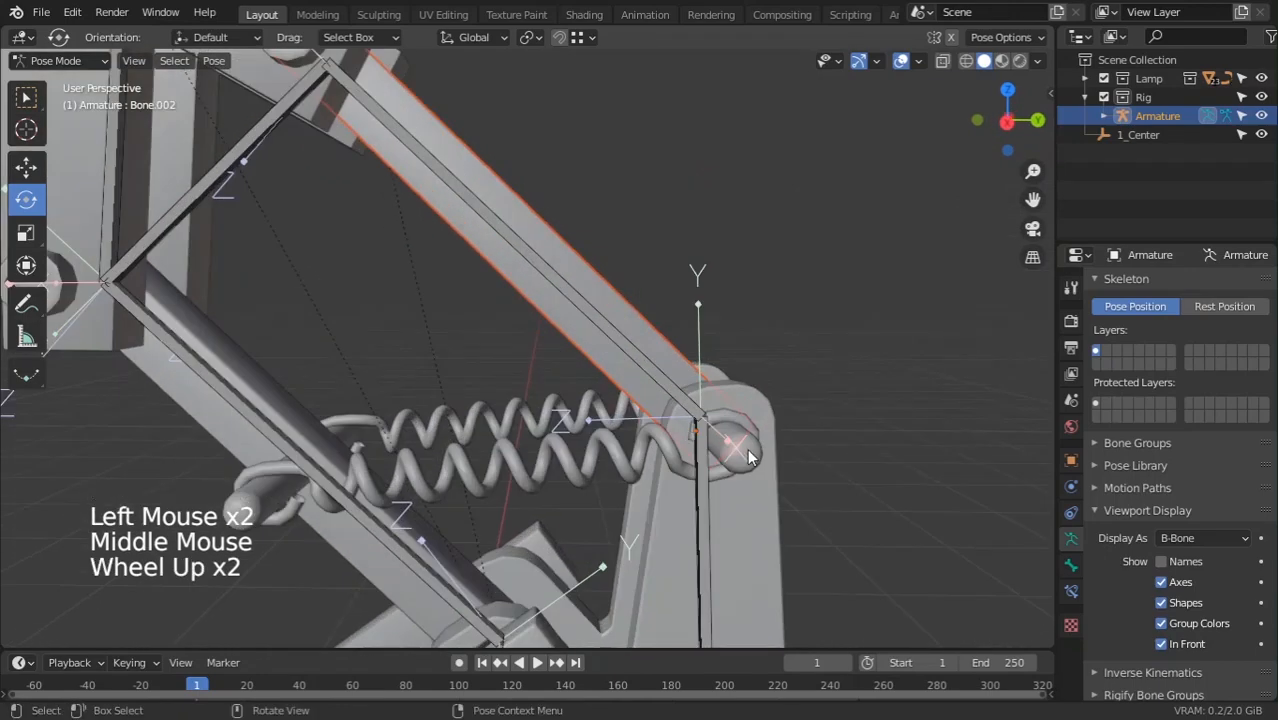
left_click(774, 486)
middle_click_drag(774, 486, 805, 465, "shift")
middle_click_drag(805, 465, 840, 441)
left_click(818, 337)
left_click(824, 341)
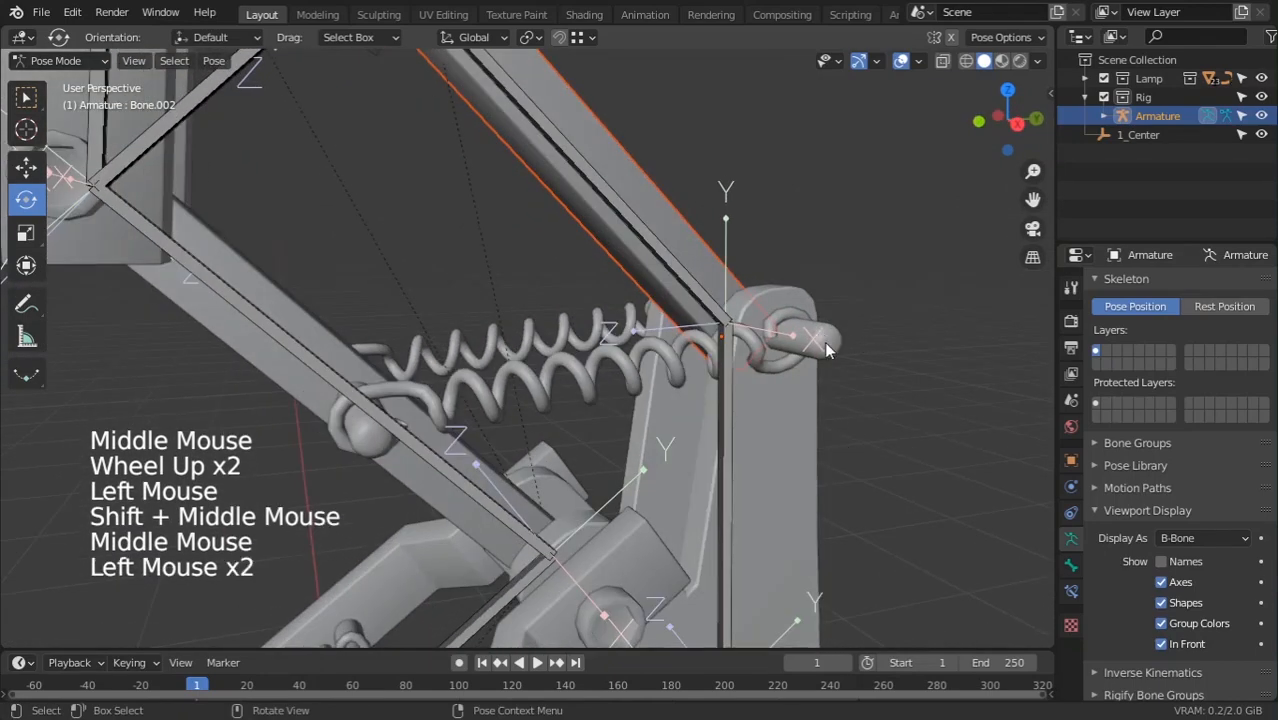
left_click(824, 341)
left_click(824, 341)
left_click(824, 341)
left_click(824, 341)
left_click(824, 341)
middle_click_drag(824, 341, 838, 425)
left_click(838, 425)
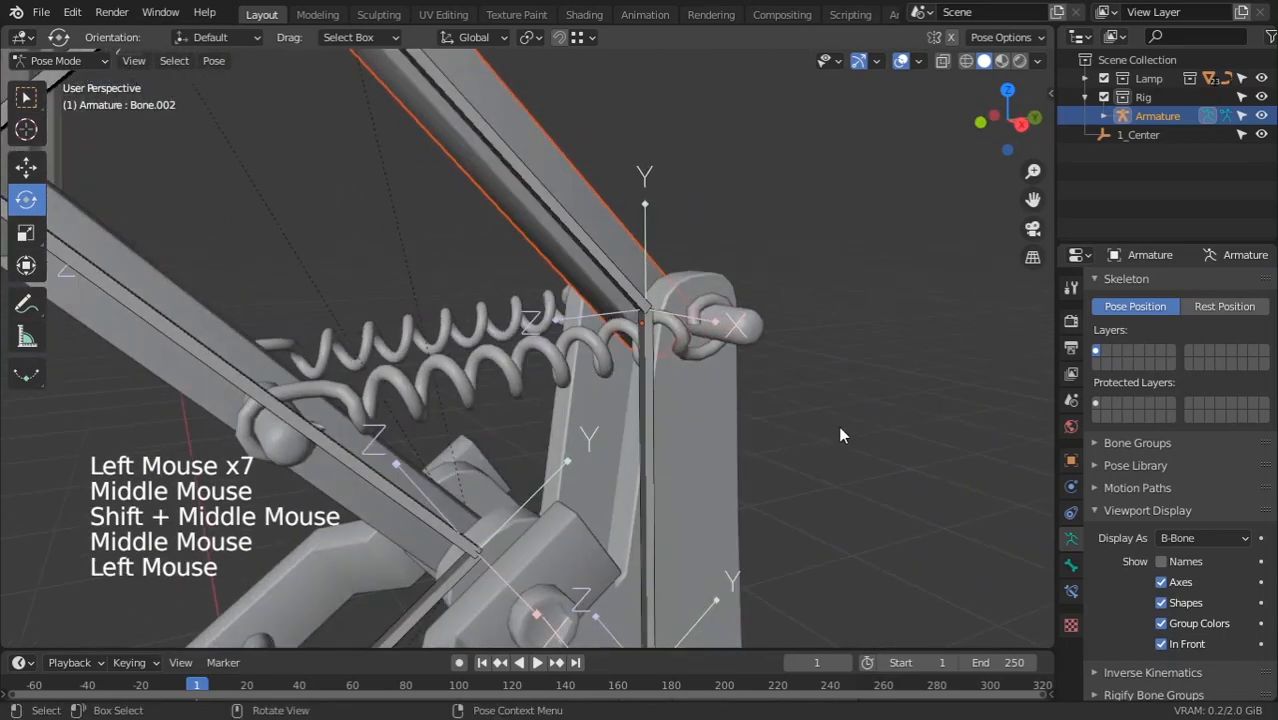
left_click(730, 335)
Orbit to view the whole lamp and switch the armature into Object Mode from the mode menu
scroll(730, 335, "down", 6)
middle_click_drag(602, 408, 650, 400)
left_click(589, 446)
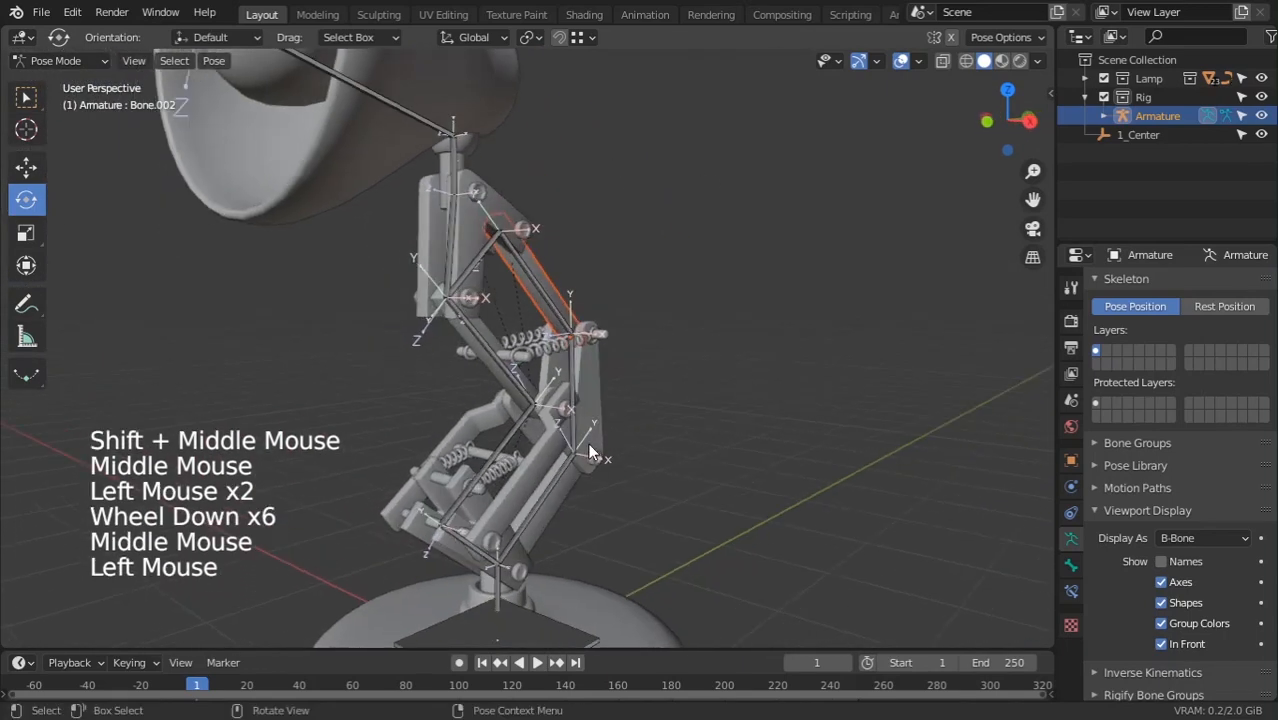
left_click(583, 432)
left_click(575, 397)
left_click(575, 397)
left_click(575, 397)
left_click(66, 61)
left_click(66, 82)
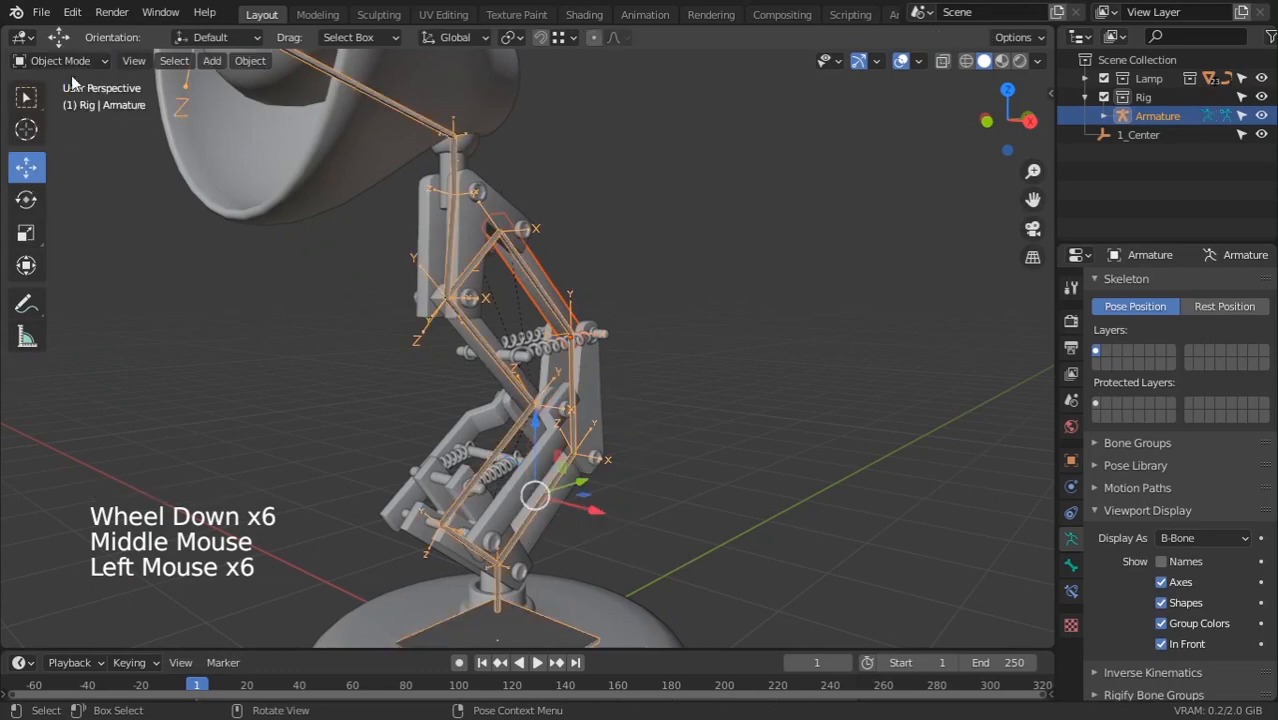
left_click(56, 61)
left_click(61, 123)
Bone-parent the spring pin on the vertical arm to Bone.002
left_click(432, 272)
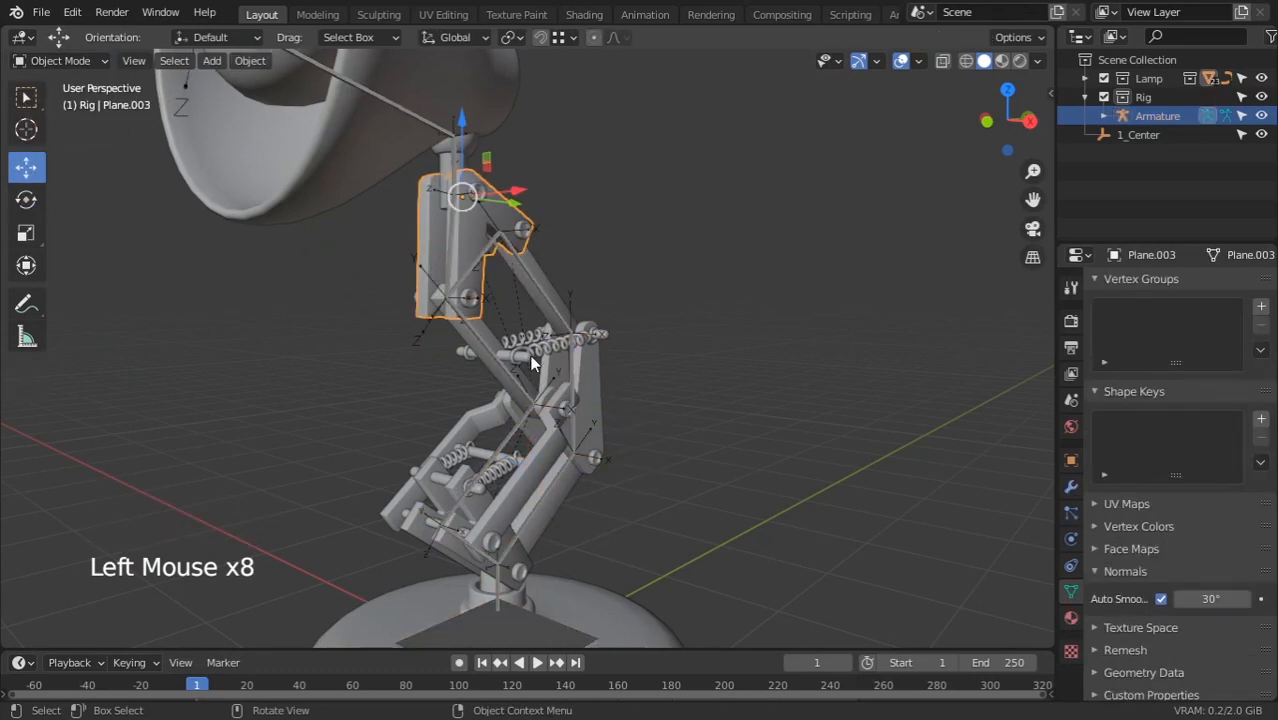
middle_click_drag(529, 354, 673, 390)
left_click(685, 318)
left_click(688, 306)
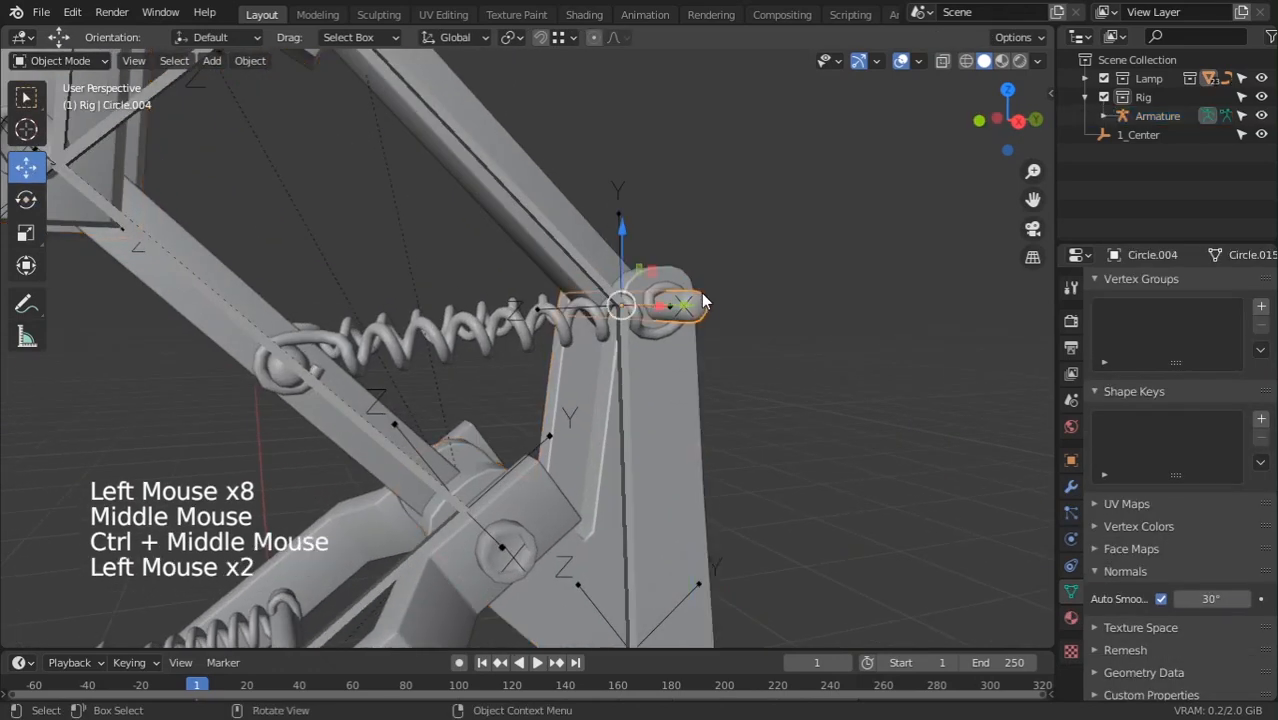
left_click(637, 386, "shift")
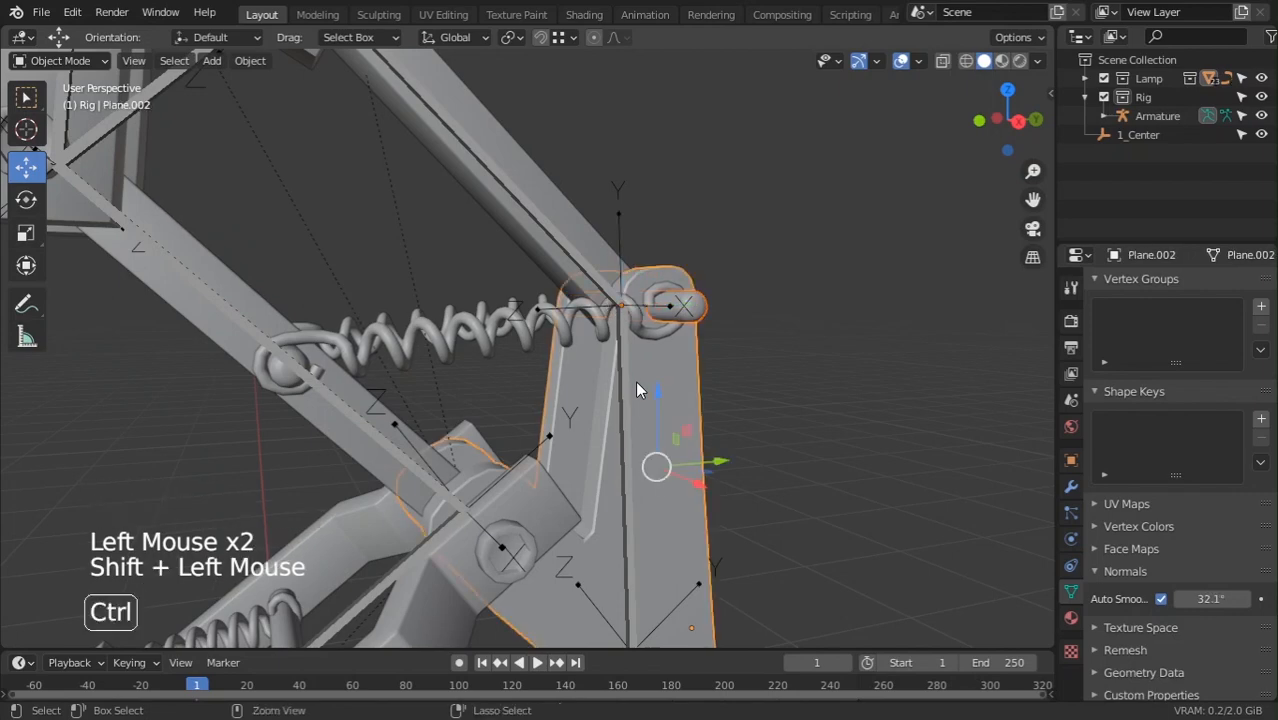
key("ctrl+z")
left_click(620, 395, "shift")
key("ctrl+p")
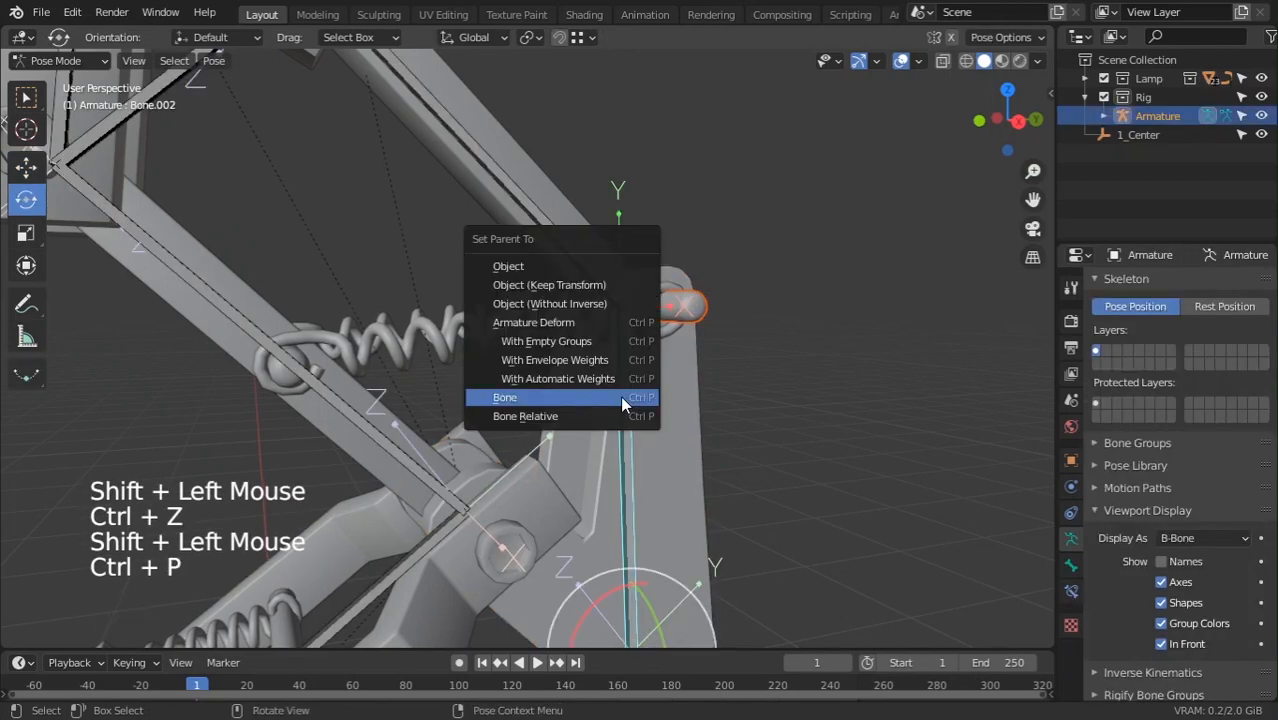
left_click(620, 397)
Zoom in on the lower hinge and select the hinge bolt Circle.003
scroll(620, 395, "down", 3)
left_click(518, 443)
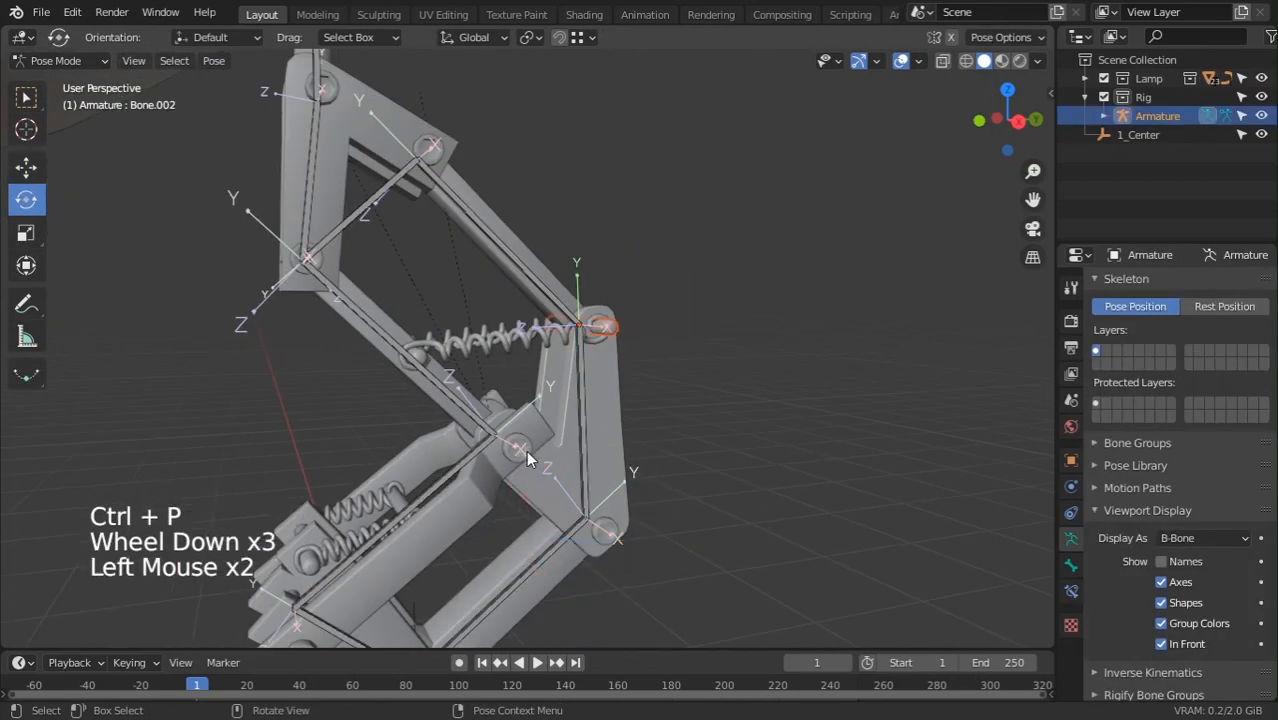
middle_click_drag(527, 453, 537, 447)
middle_click_drag(537, 447, 543, 418, "shift")
middle_click_drag(543, 418, 700, 428, "shift")
double_click(552, 380)
double_click(552, 381)
middle_click_drag(700, 428, 671, 391, "ctrl")
triple_click(647, 355)
double_click(669, 391)
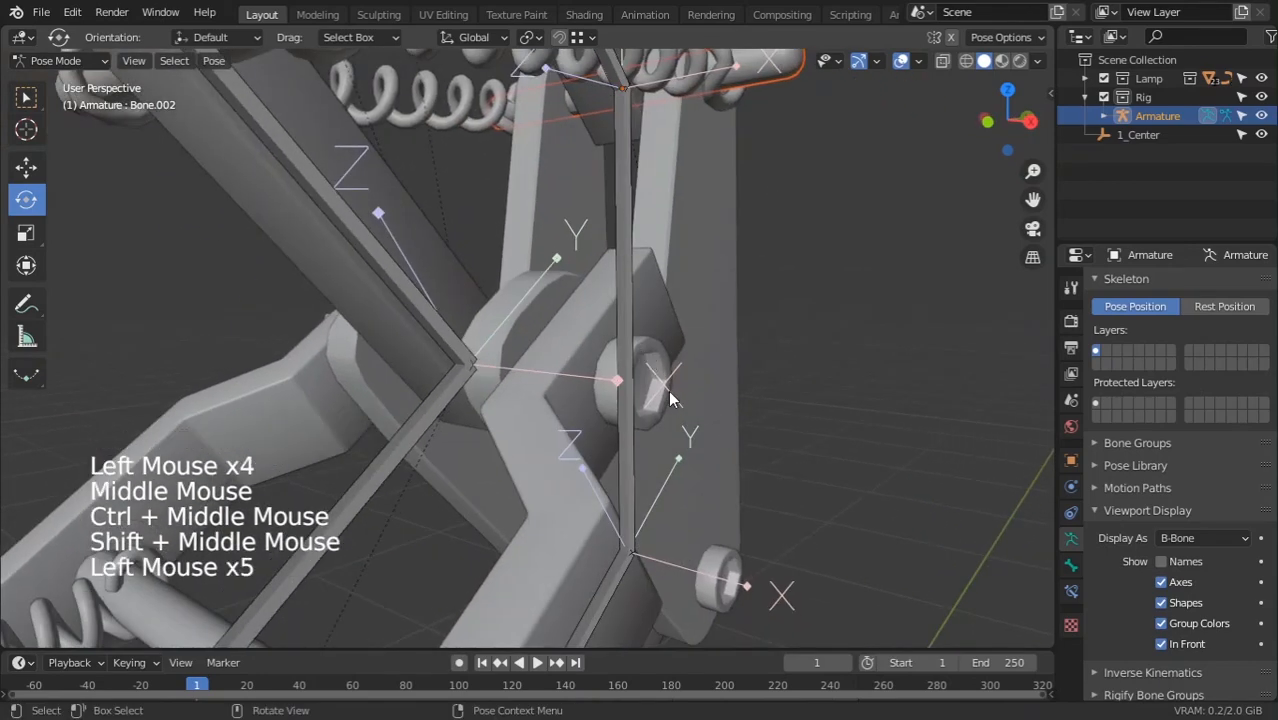
left_click(32, 103)
left_click(607, 359)
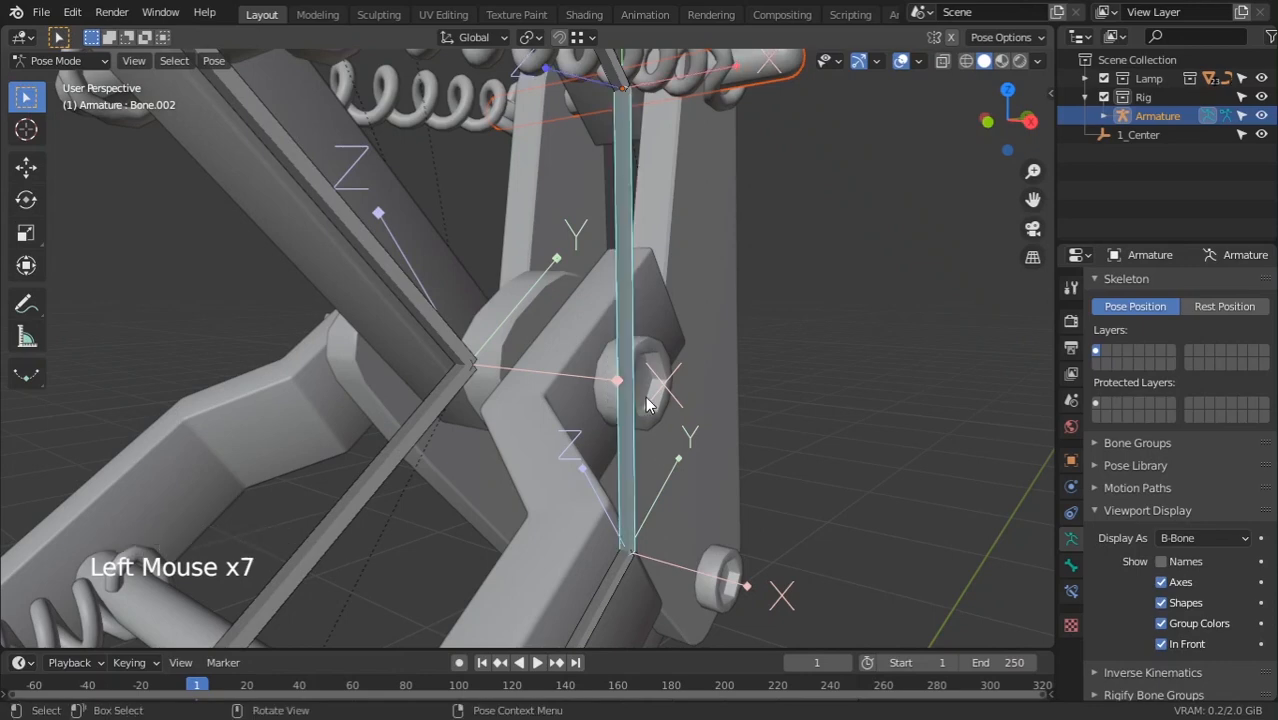
left_click(607, 359)
left_click(628, 370)
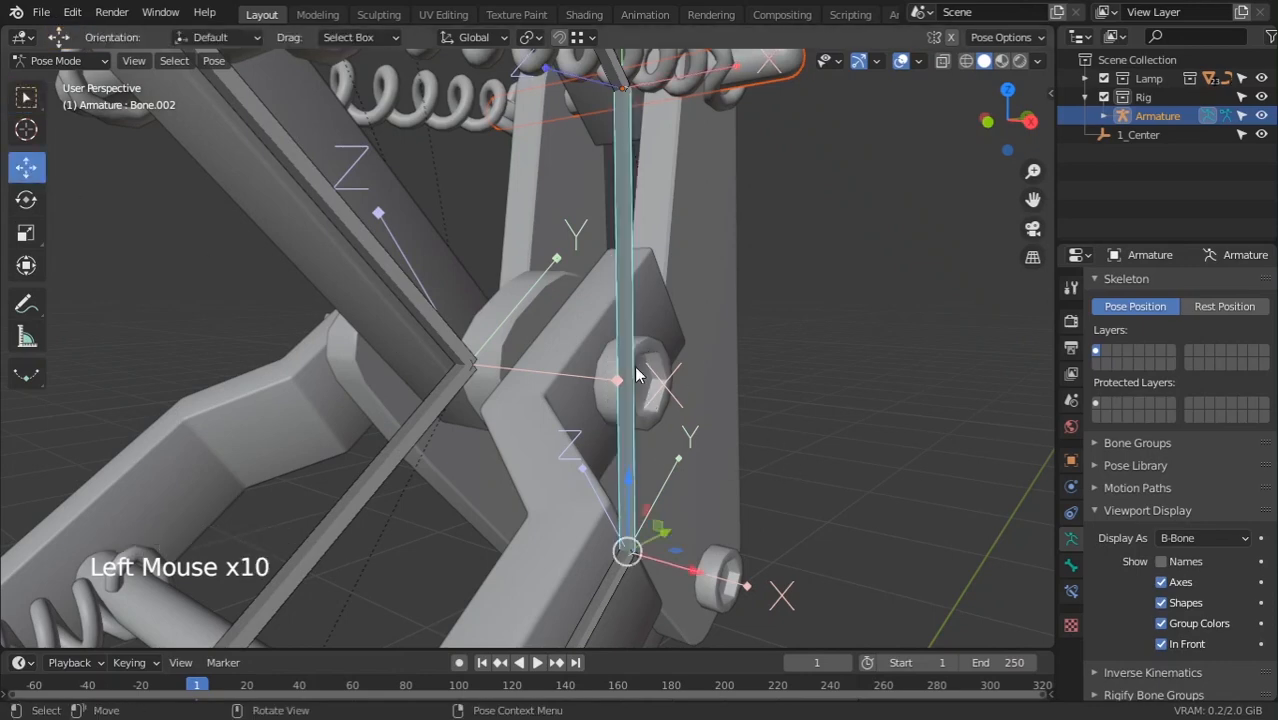
mouse_move(58, 60)
left_mouse_down()
mouse_move(87, 106)
mouse_move(62, 83)
left_mouse_up()
left_click(624, 347)
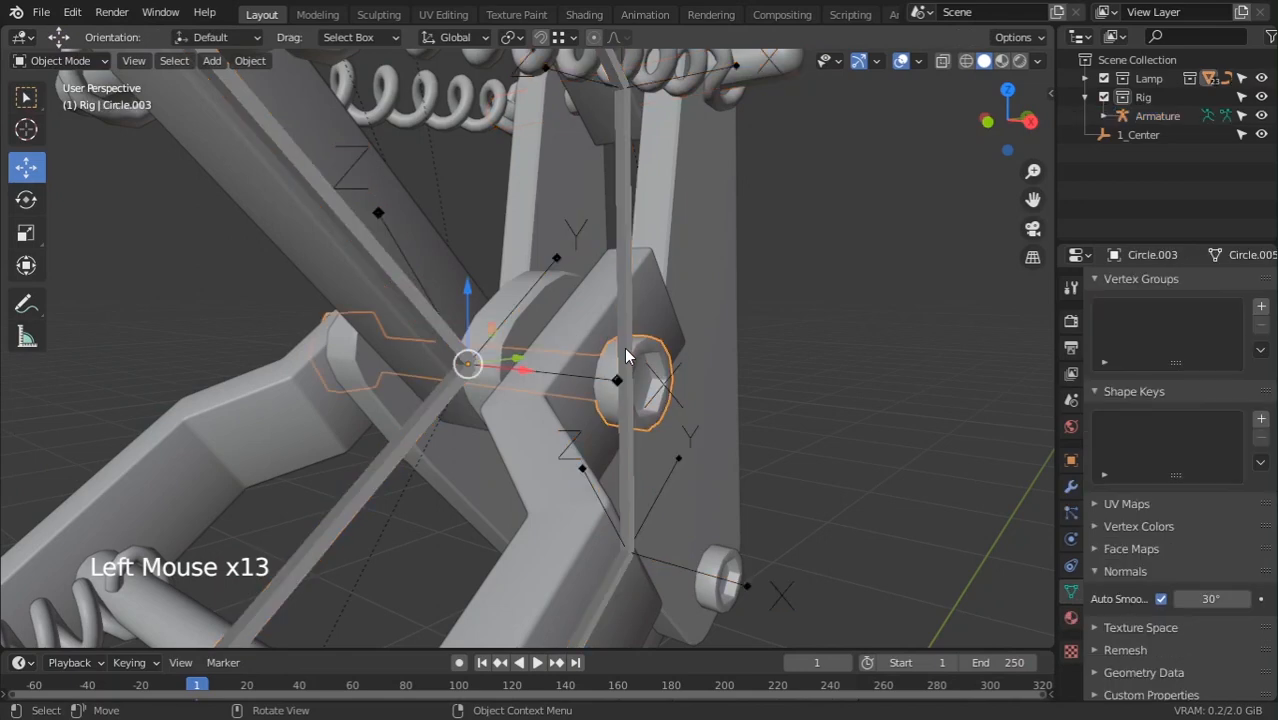
Add the armature, pick Bone.005 in Pose Mode, and bone-parent Circle.003 to it
left_click(70, 62)
left_click(483, 290, "shift")
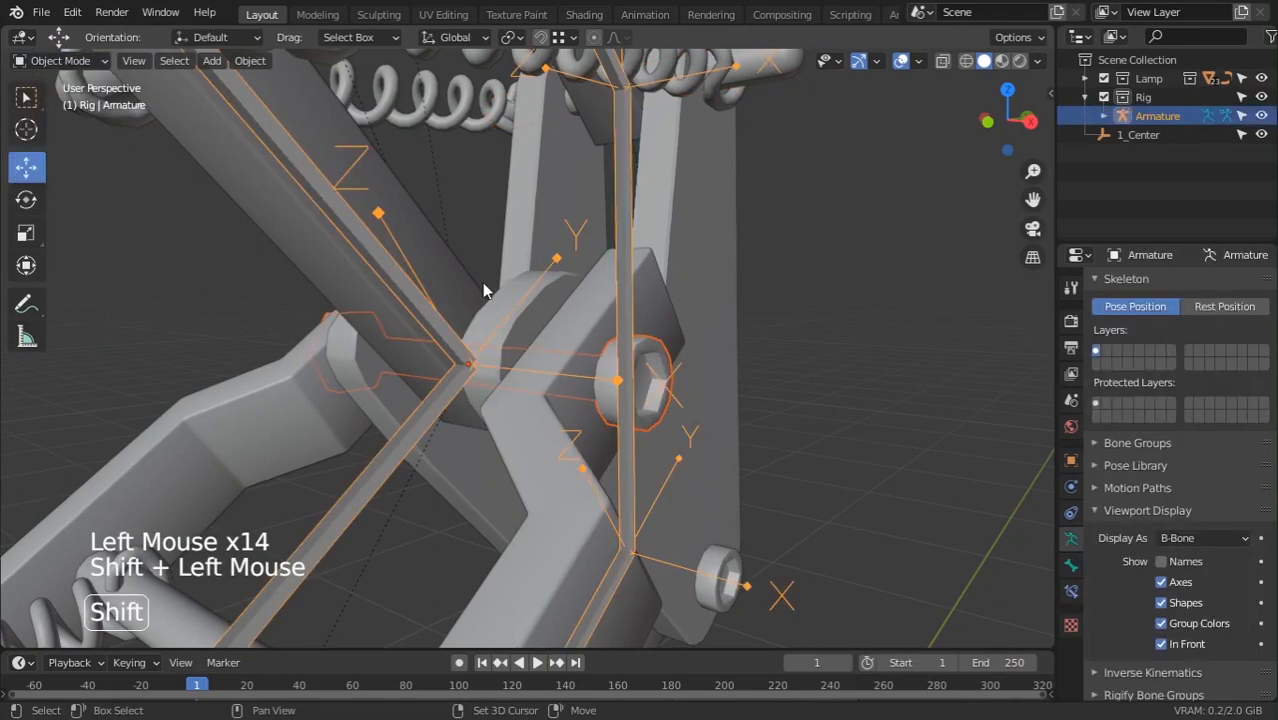
key("ctrl+Tab")
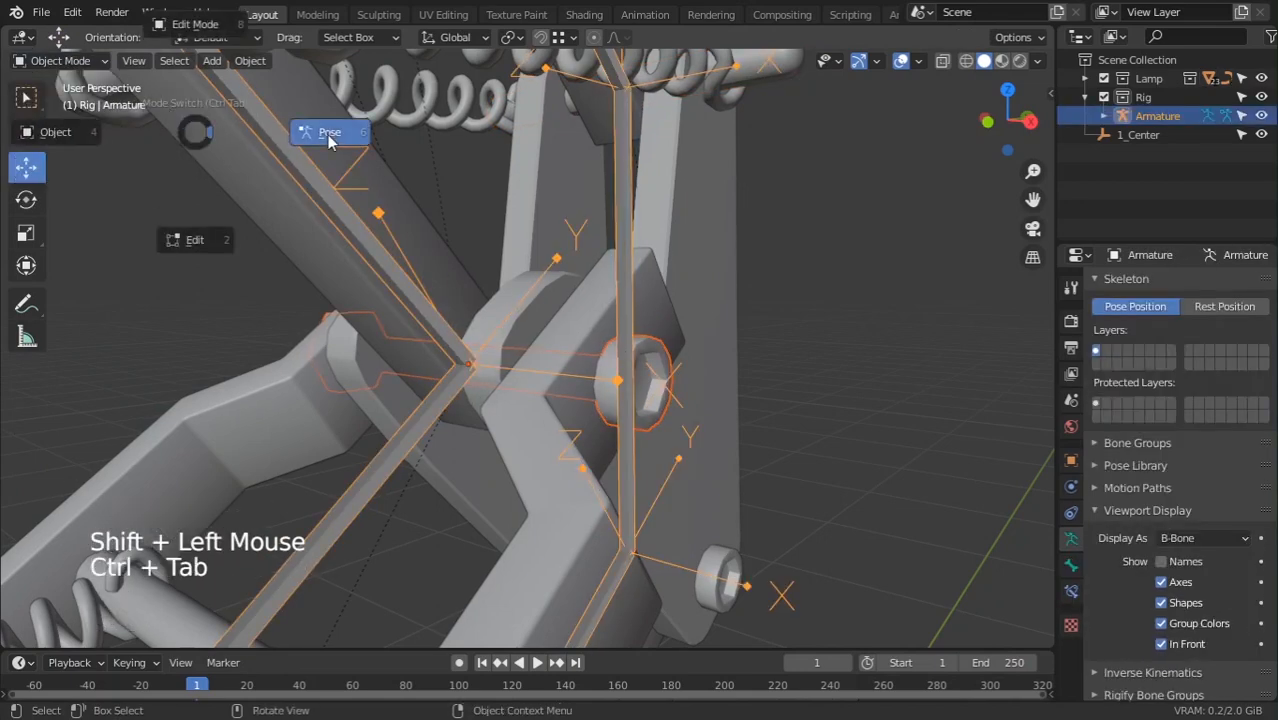
middle_click_drag(330, 140, 352, 393)
scroll(680, 344, "down", 2)
left_click(340, 393)
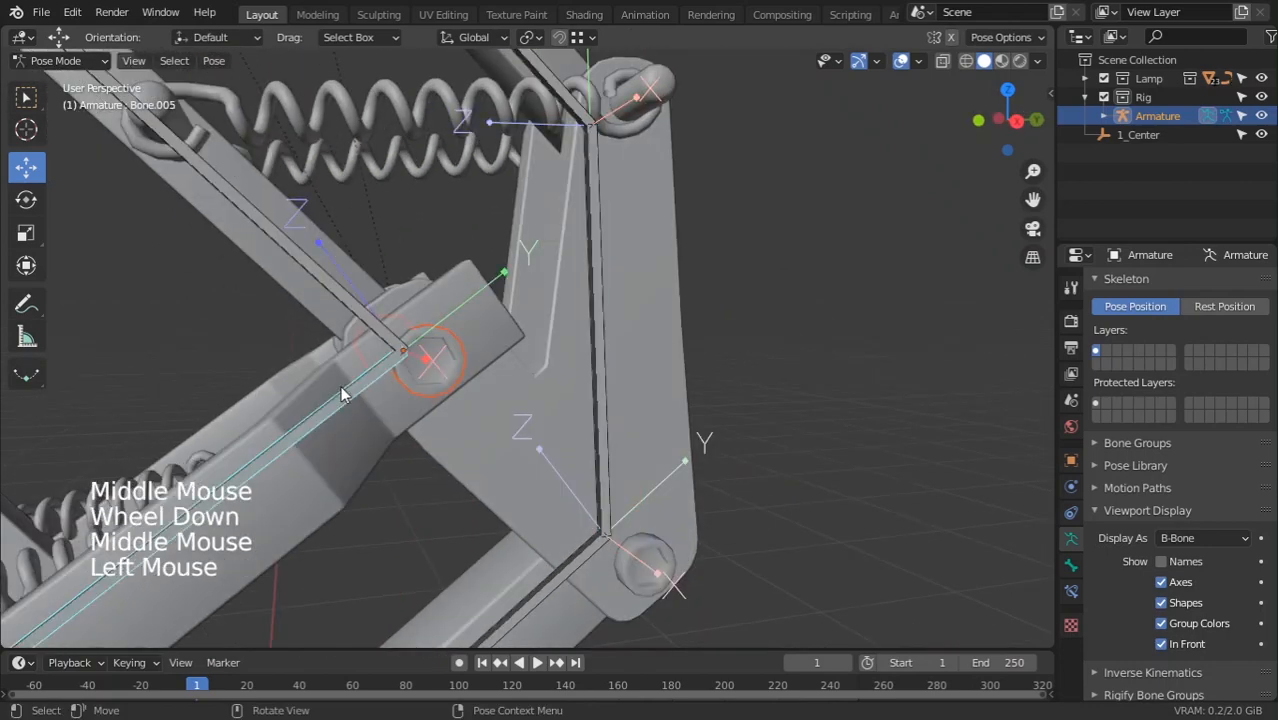
key("ctrl+p")
left_click(341, 393)
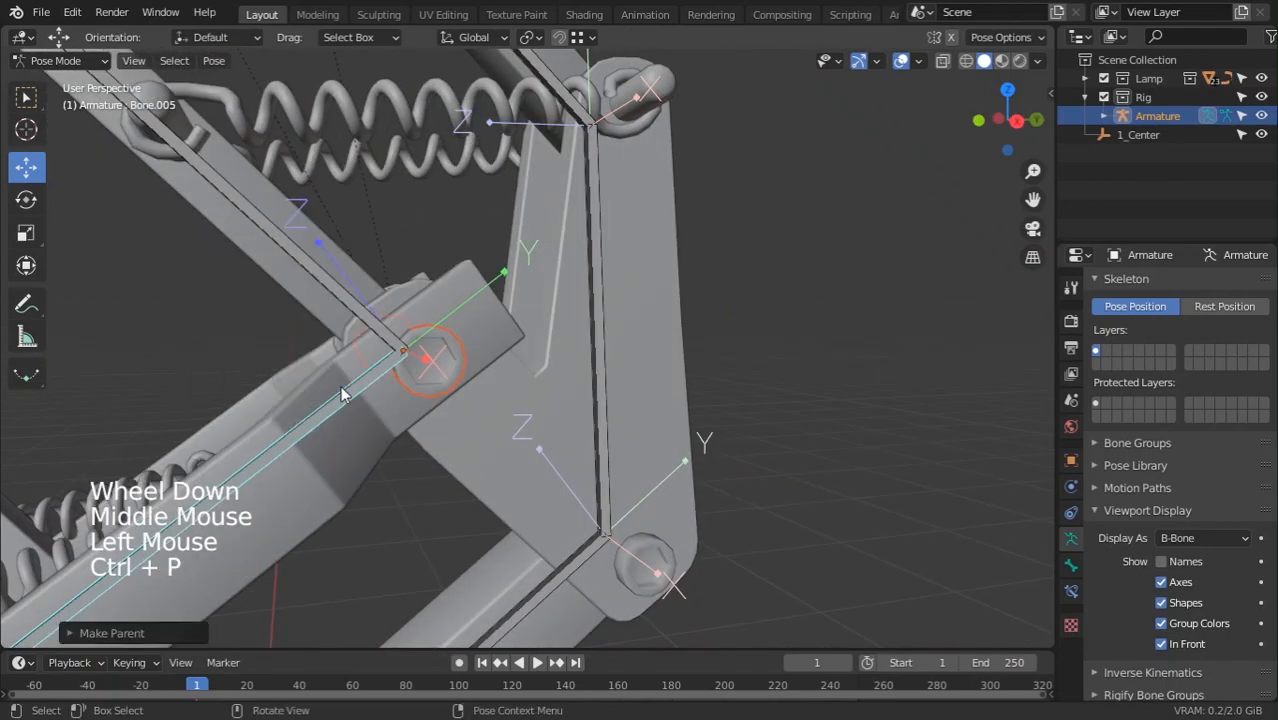
scroll(236, 522, "down", 5)
Test-rotate Bone.005 and cancel, then rotate lower arm Bone.001 about -38° and try Bone.006
key("r")
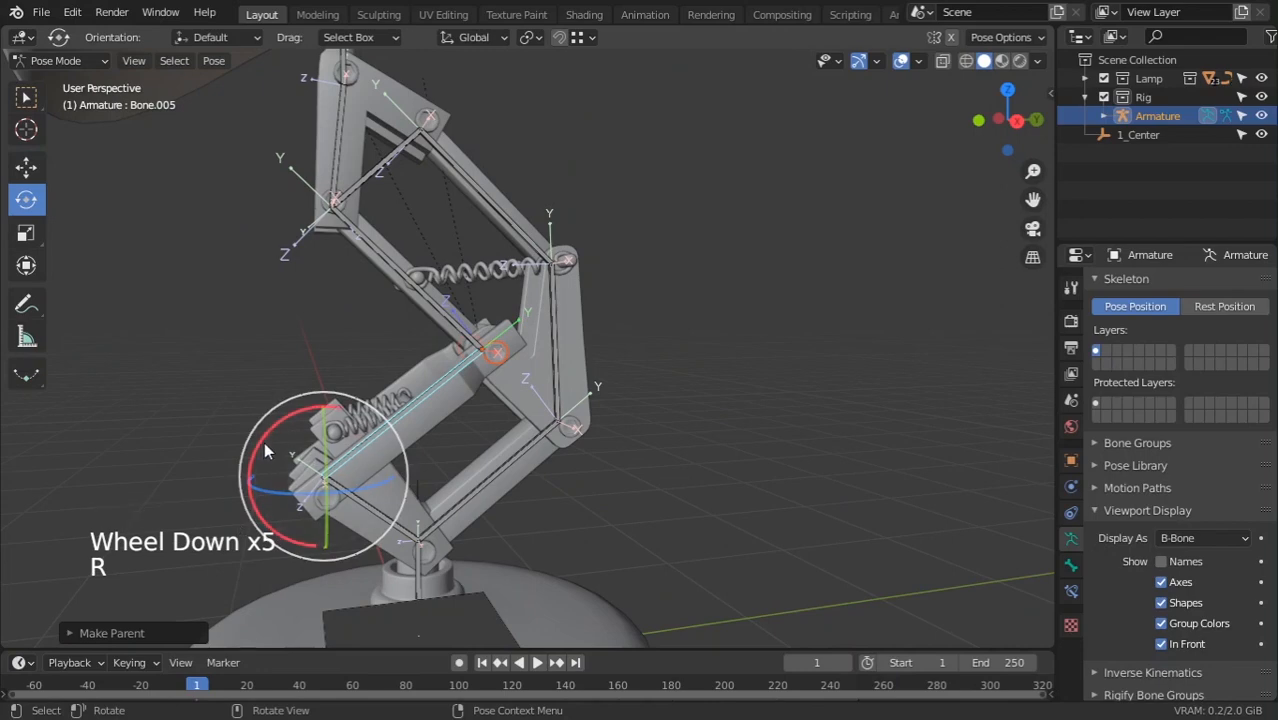
left_click_drag(264, 442, 297, 422)
right_click(297, 422)
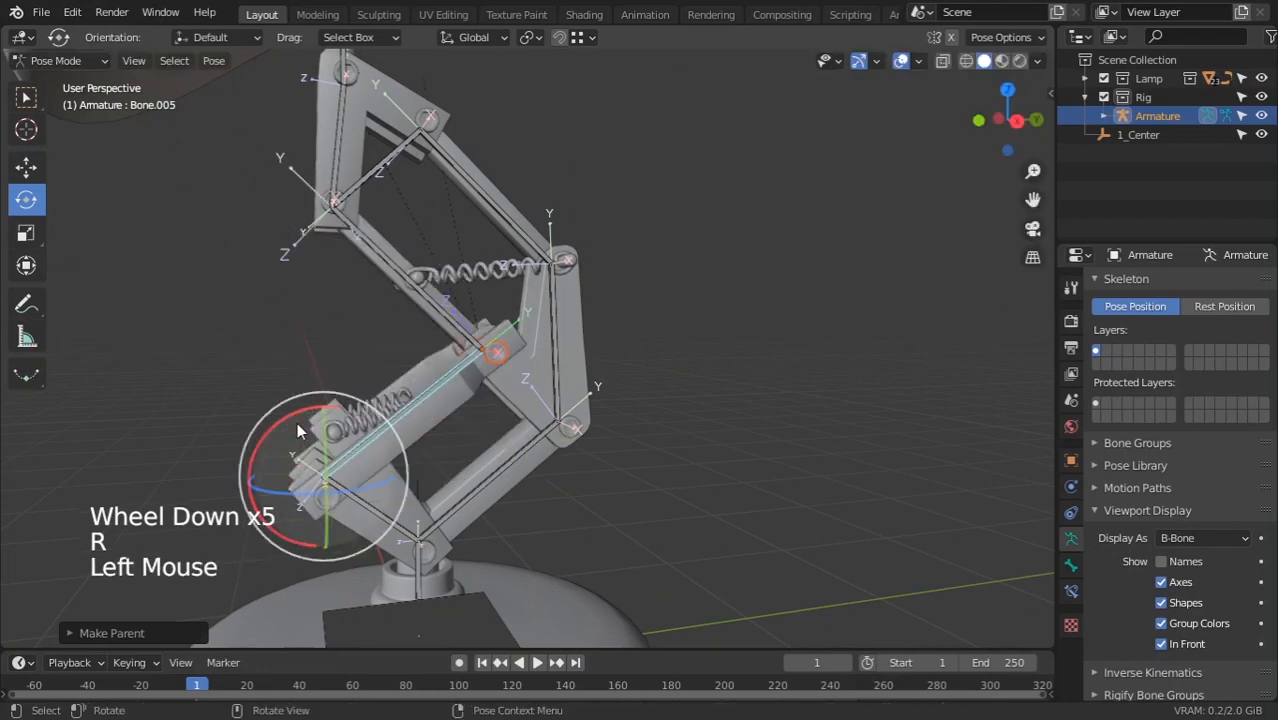
left_click(510, 455)
left_click_drag(372, 505, 389, 355)
left_click(418, 295)
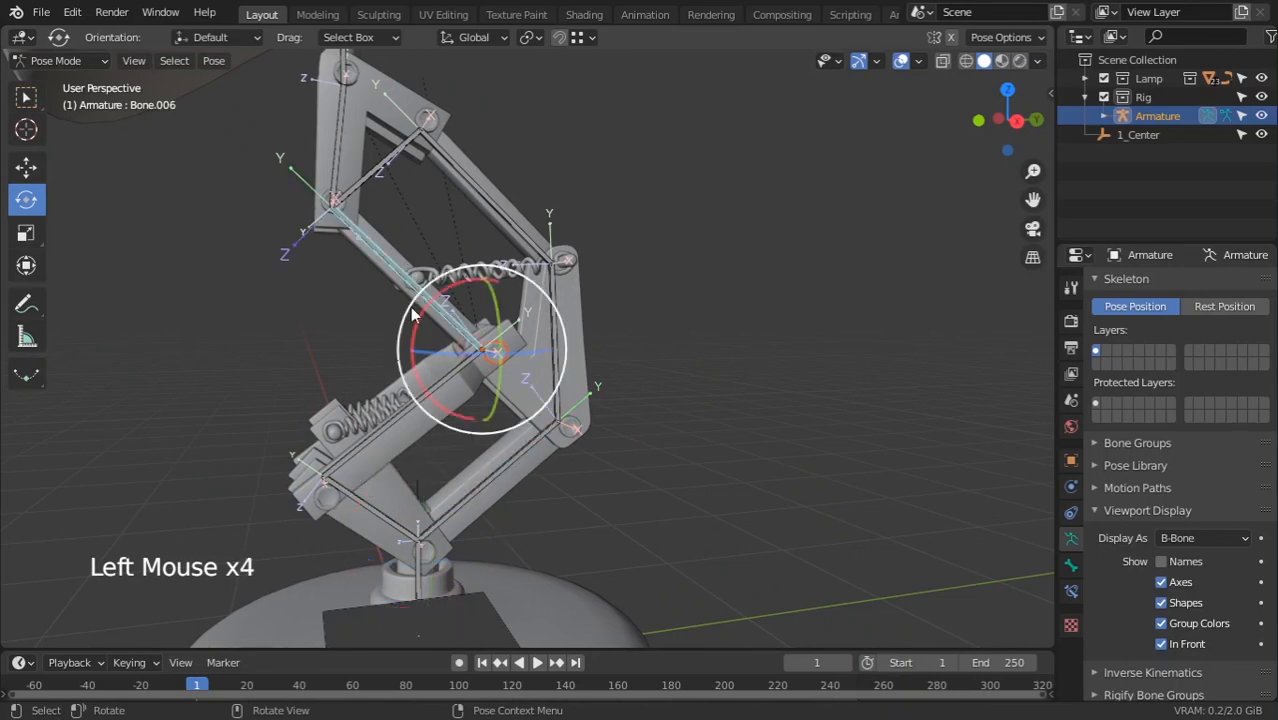
left_click_drag(432, 296, 440, 295)
Bone-parent the upper joint bolt Circle.006 to Bone.006 and test-rotate the bone
middle_click_drag(438, 296, 520, 418, "shift")
middle_click_drag(520, 418, 543, 449, "shift")
left_click(490, 383)
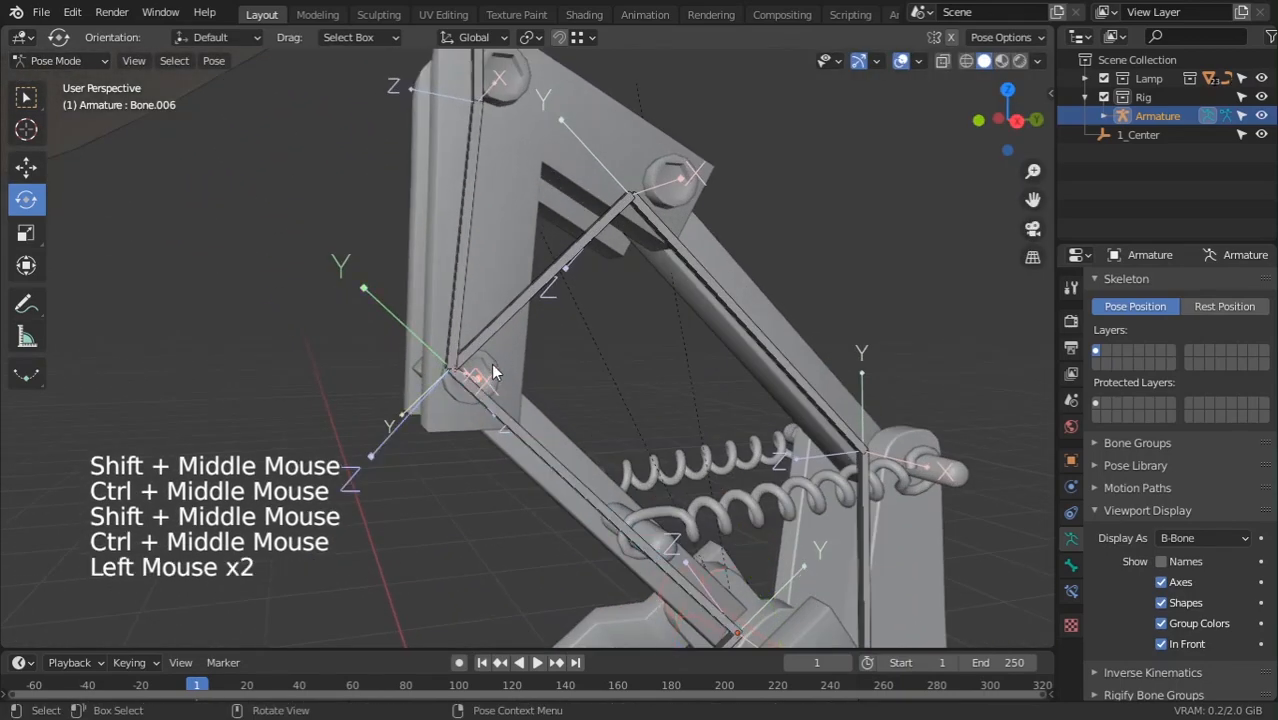
middle_click_drag(493, 357, 512, 430)
scroll(514, 460, "up", 4)
left_click(536, 456)
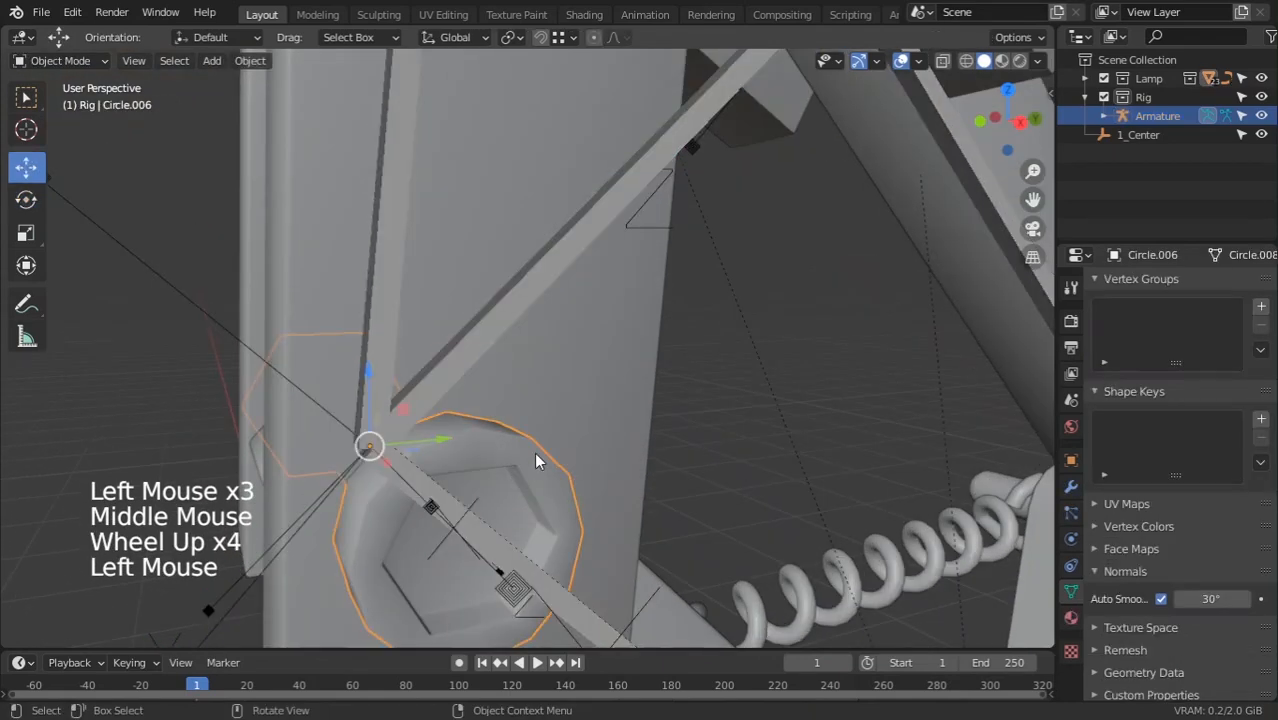
scroll(560, 465, "down", 2)
left_click(573, 529, "shift")
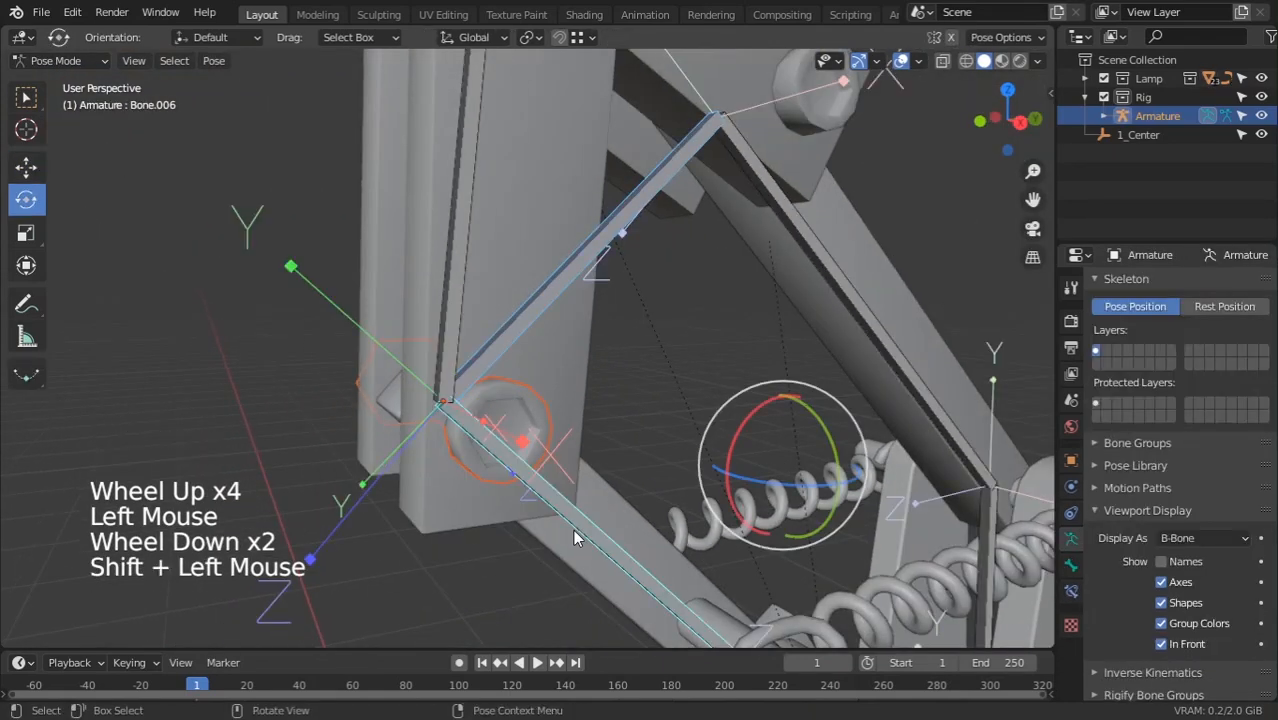
left_click(573, 528)
key("ctrl+p")
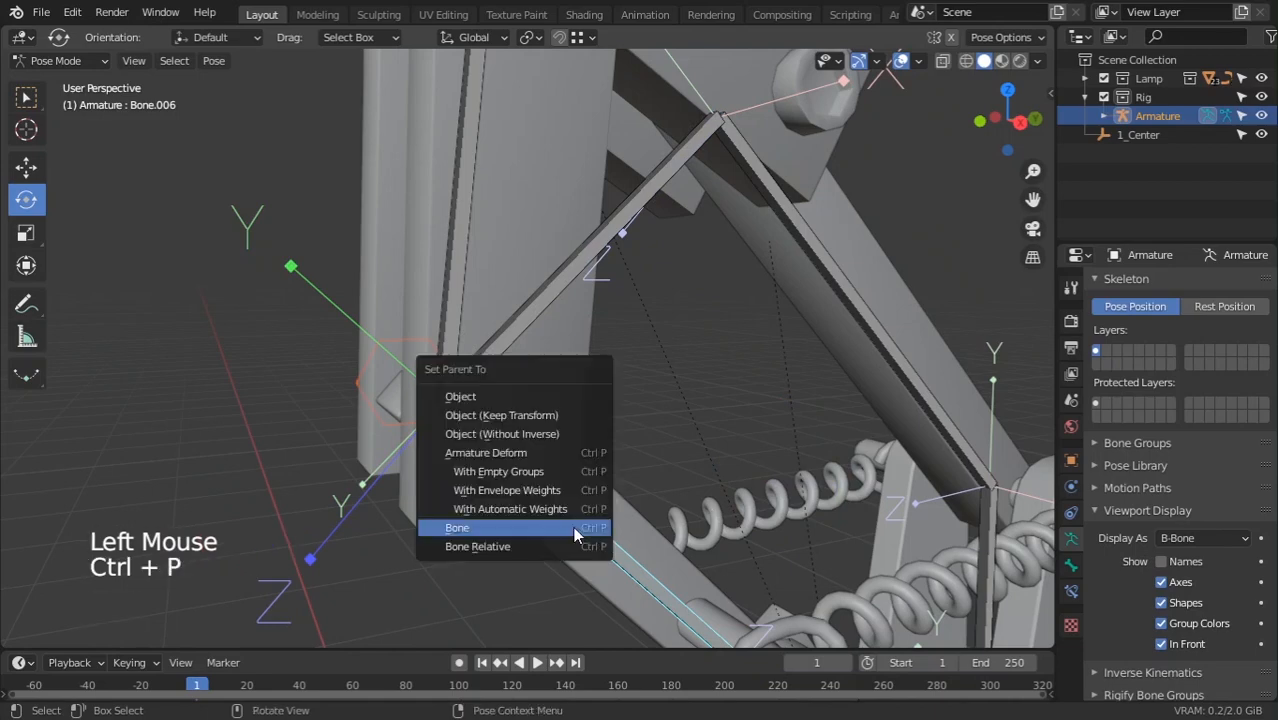
left_click(573, 527)
scroll(573, 536, "down", 3)
left_click_drag(641, 551, 645, 547)
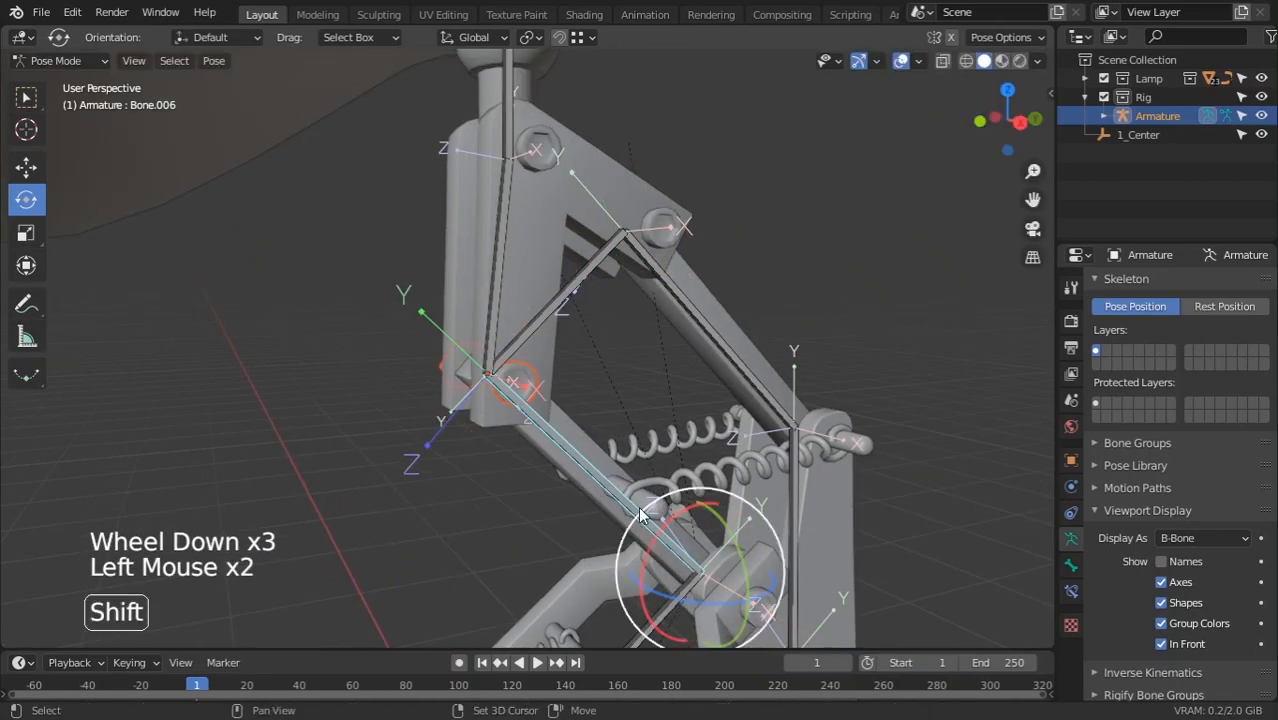
Bone-parent the spring rod Circle.011 to Bone.006, then test-rotate and cancel
middle_click_drag(641, 515, 658, 440, "shift")
middle_click_drag(658, 440, 630, 366)
left_click(630, 366)
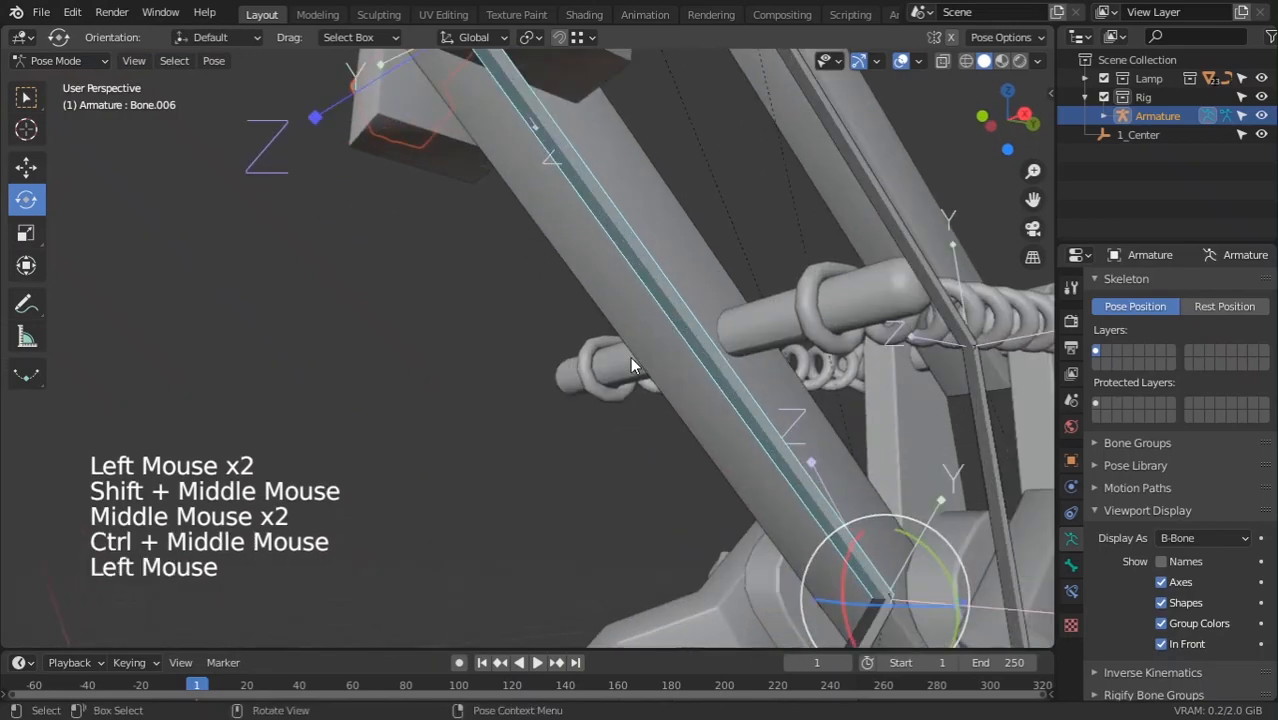
left_click(626, 368)
left_click(703, 346, "shift")
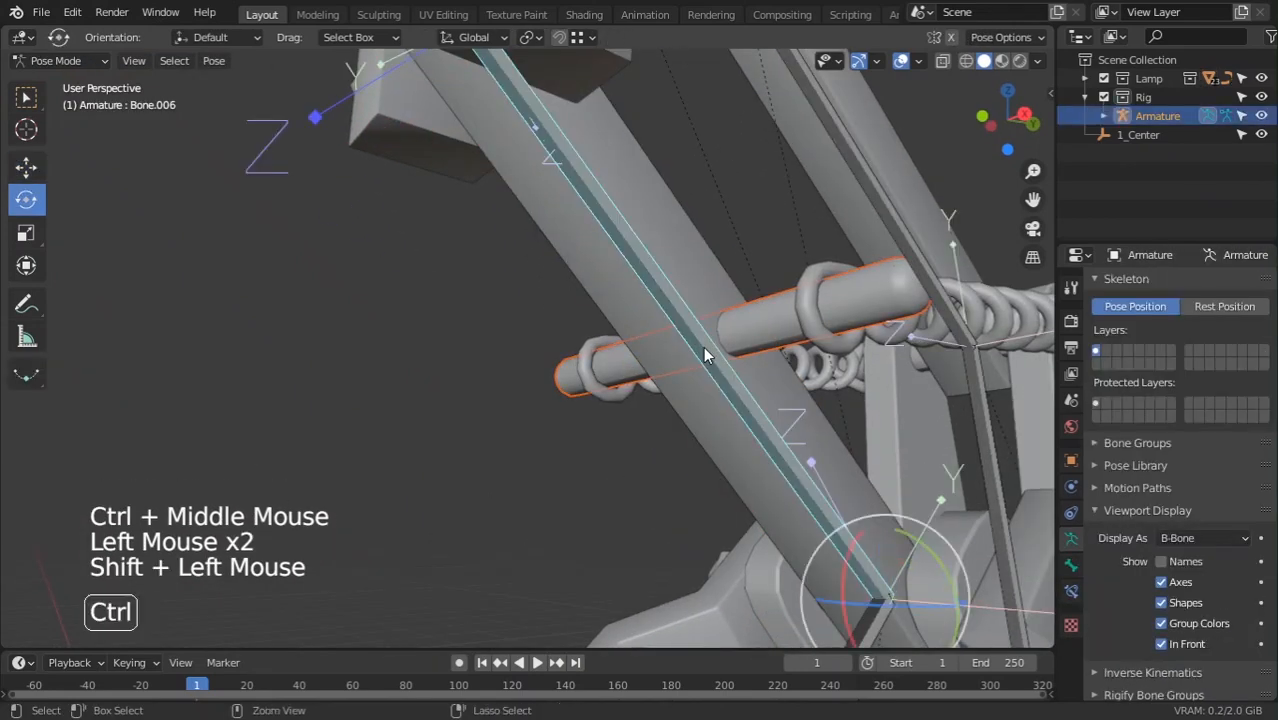
key("ctrl+p")
left_click(703, 346)
scroll(710, 424, "down", 3)
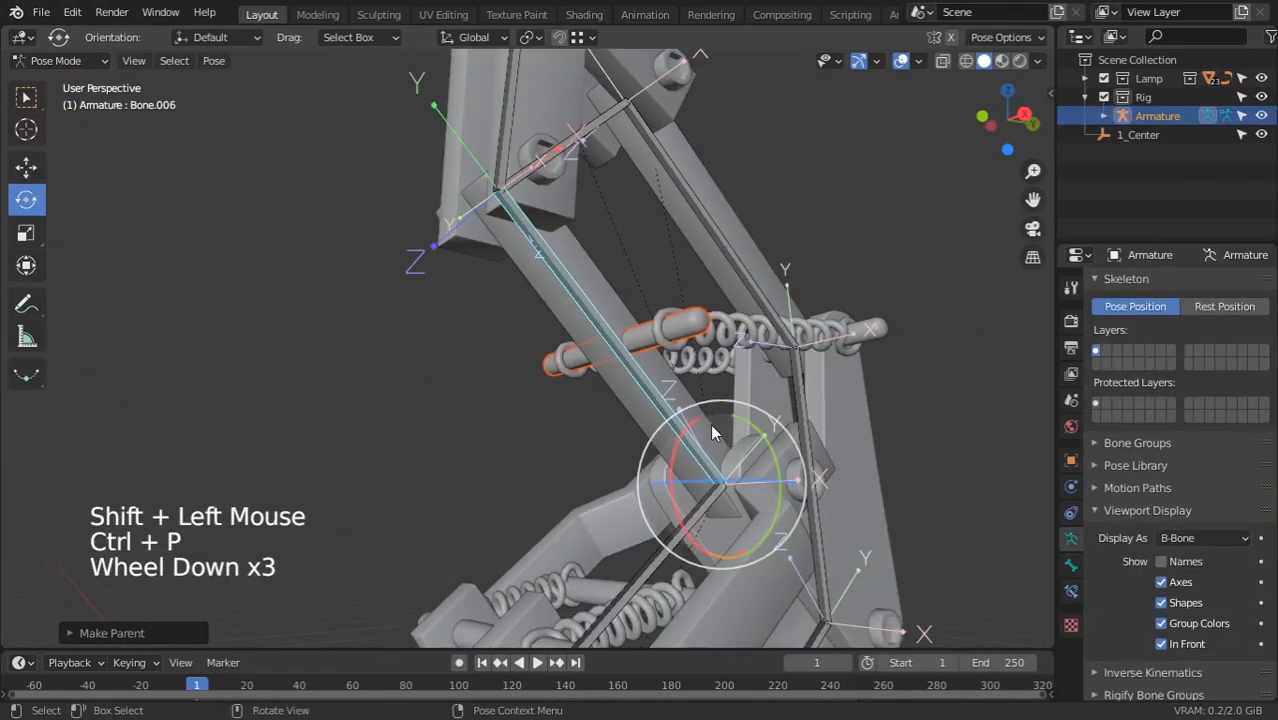
left_click_drag(675, 449, 681, 457)
right_click(681, 457)
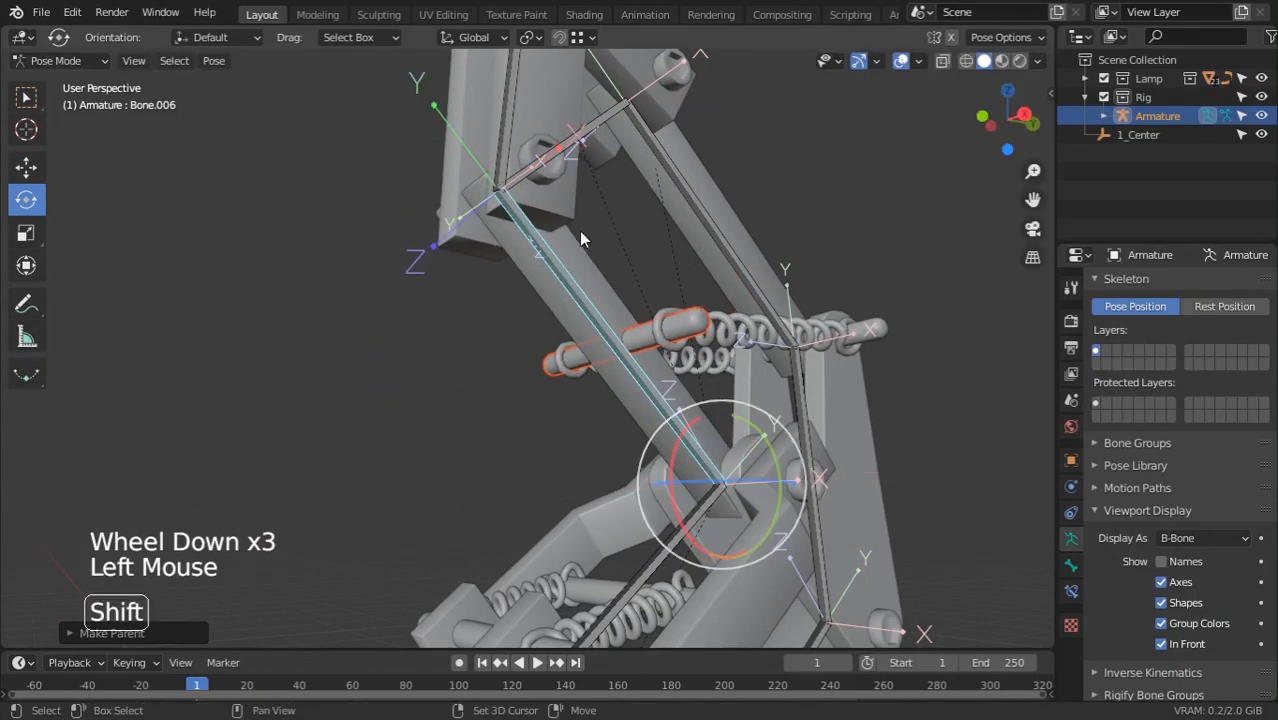
middle_click_drag(581, 248, 581, 288, "shift")
middle_click_drag(586, 308, 562, 330, "ctrl")
Select the upright Bone.008, then test-rotate the long arm bone
middle_click_drag(562, 330, 539, 232)
left_click(501, 368)
scroll(514, 401, "down", 3)
scroll(296, 334, "down", 2)
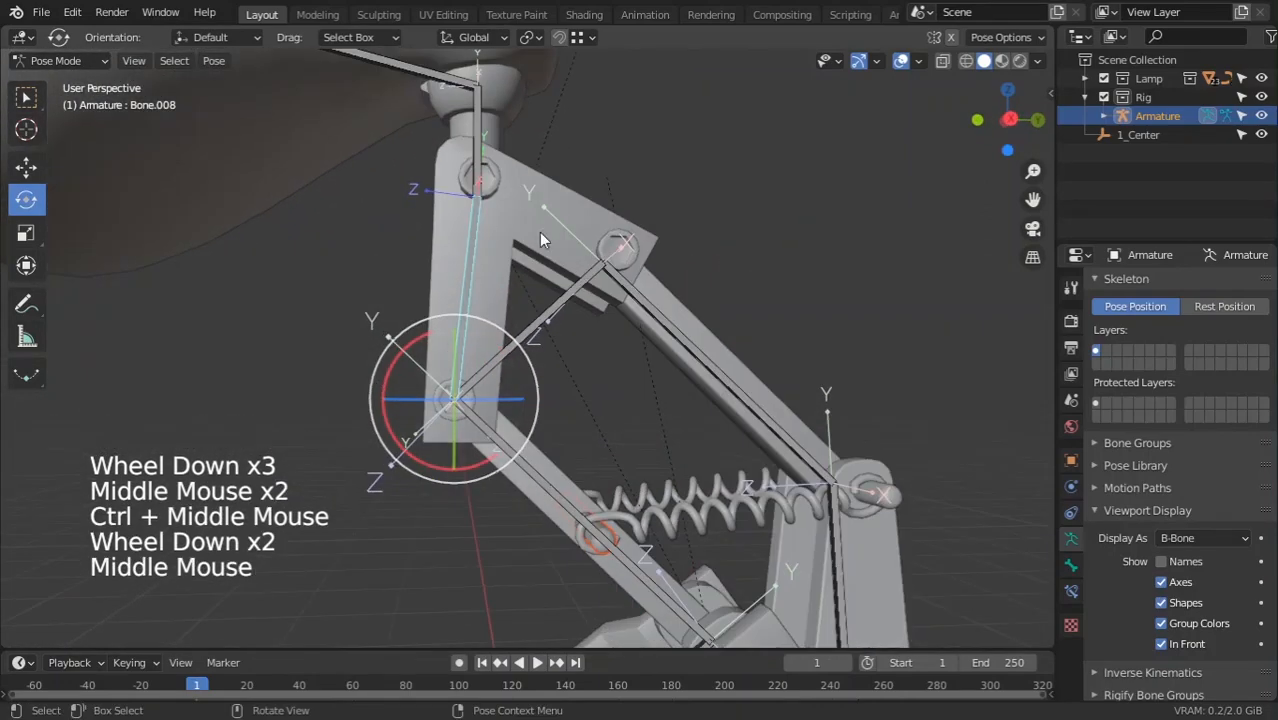
middle_click_drag(546, 372, 526, 347)
scroll(680, 437, "down", 2)
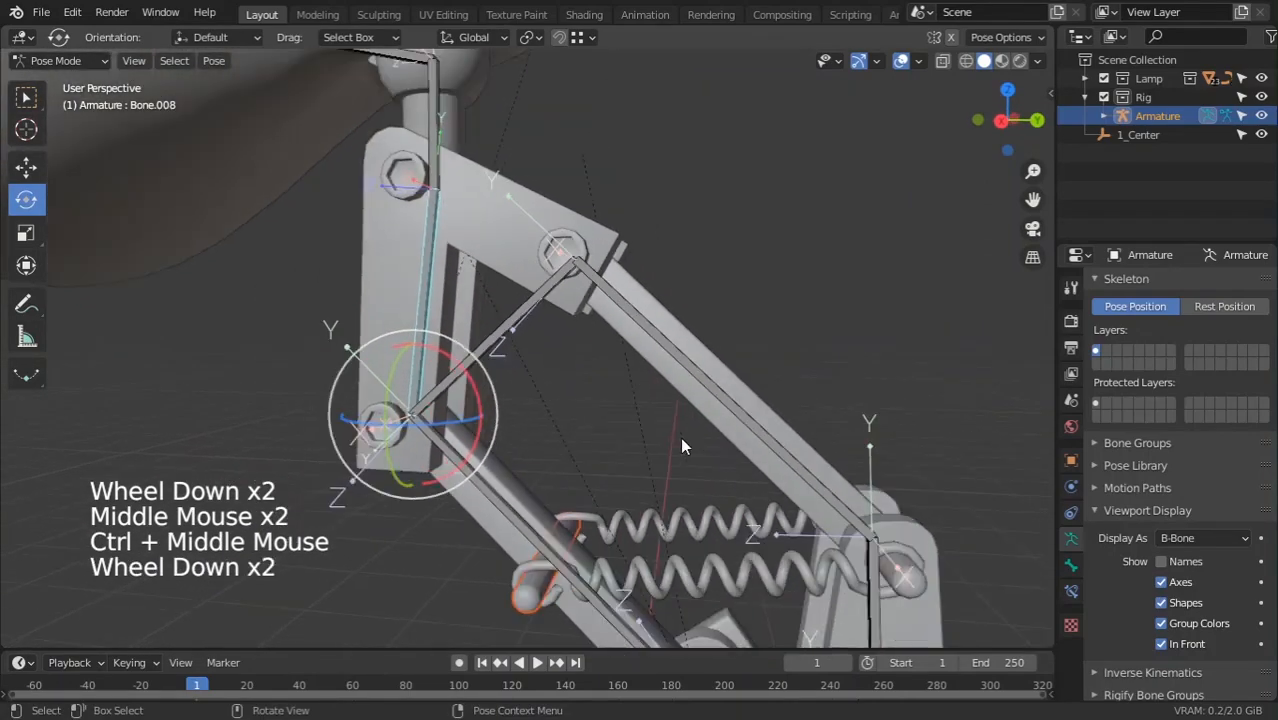
left_click(743, 420)
left_click_drag(927, 492, 933, 506)
scroll(590, 261, "up", 2)
Parent the upper-joint bolt Circle.005 to the diagonal arm bone and check it follows
left_click(521, 74)
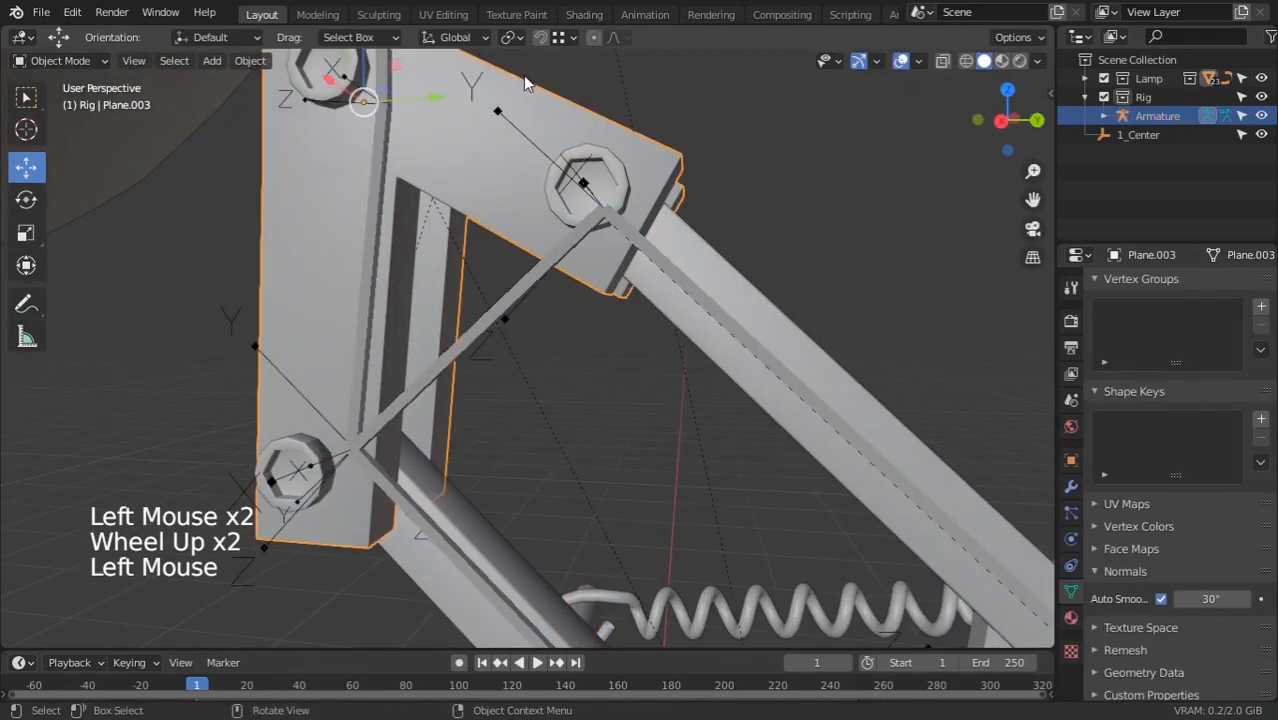
left_click(588, 165)
left_click(590, 156)
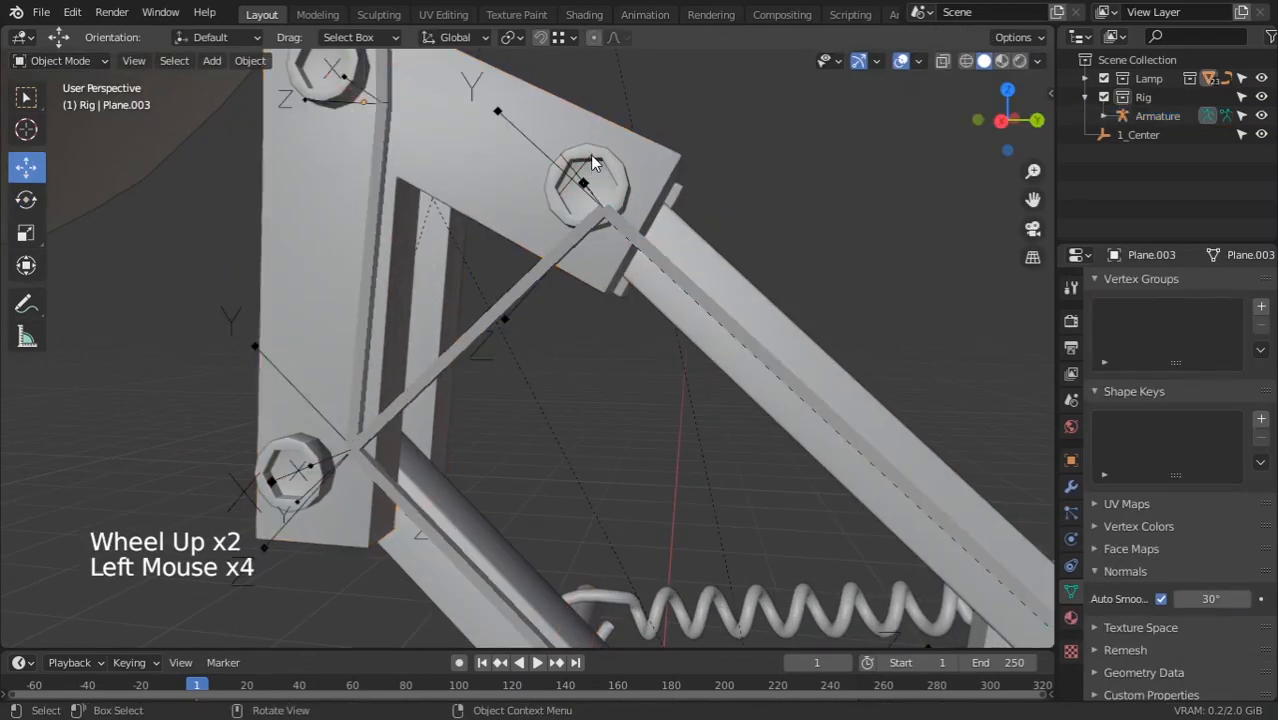
triple_click(590, 156)
middle_click_drag(624, 188, 707, 390)
scroll(835, 449, "down", 3)
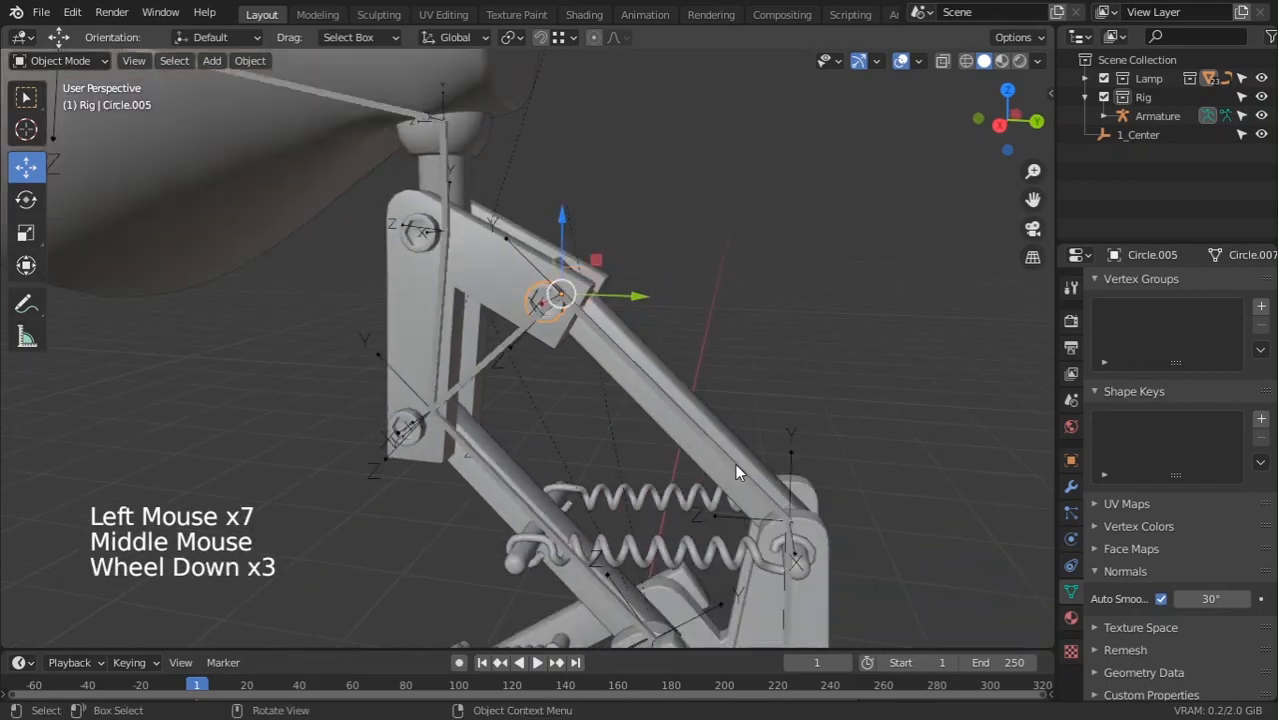
left_click(668, 403, "shift")
key("ctrl+p")
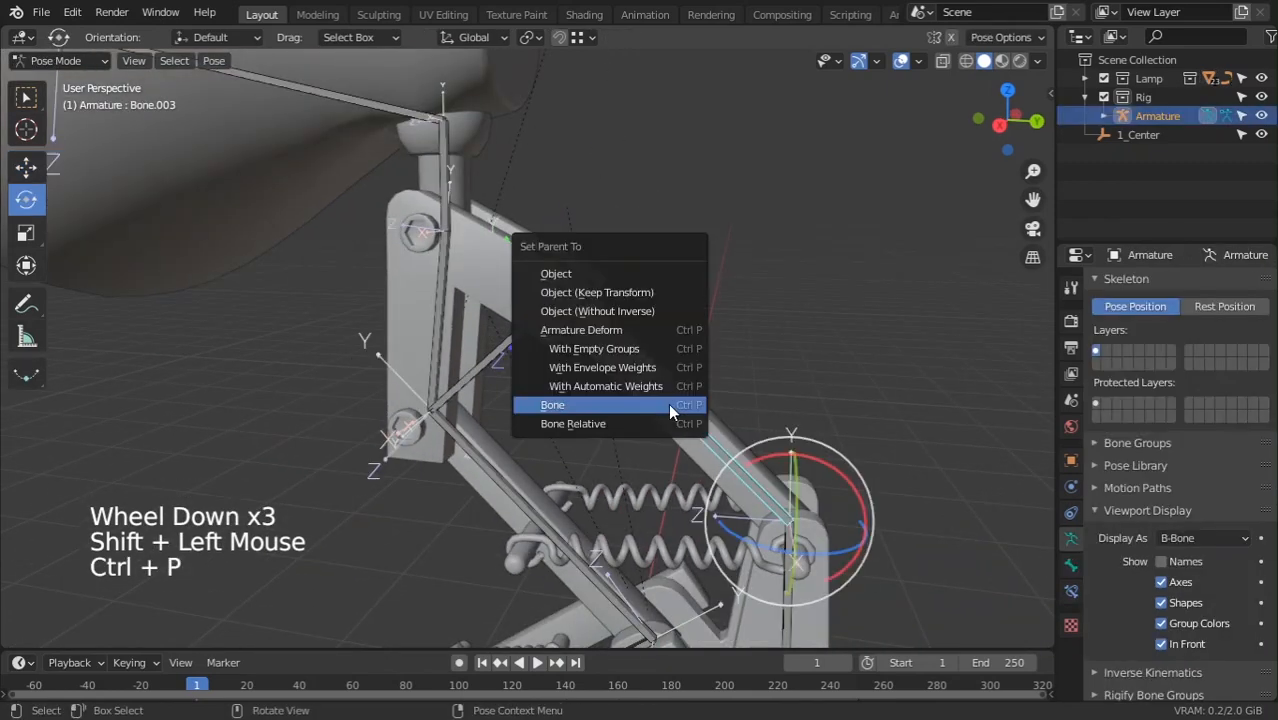
left_click(668, 403)
scroll(733, 437, "down", 2)
left_click_drag(737, 398, 754, 421)
scroll(534, 345, "up", 1)
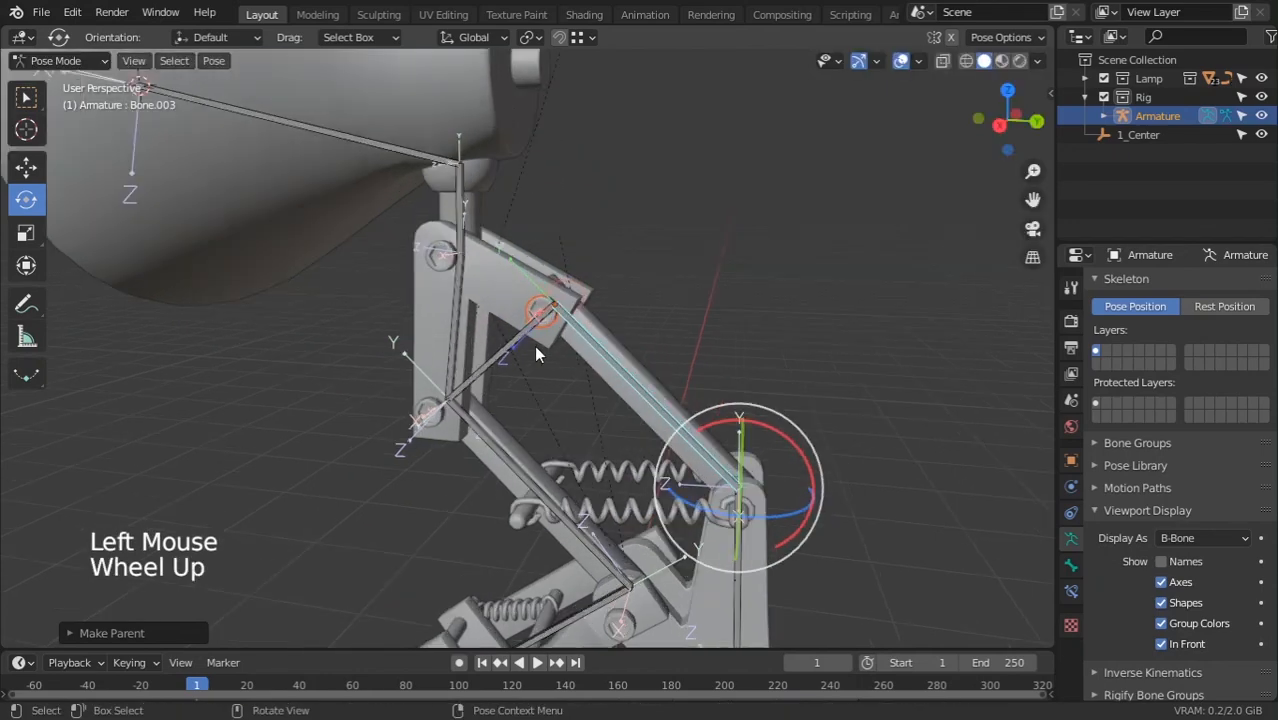
Parent the side plate Plane.003 to Bone.007 and test-rotate to confirm it follows
left_click(519, 252)
scroll(518, 252, "up", 2)
scroll(517, 252, "up", 1)
left_click(484, 358, "shift")
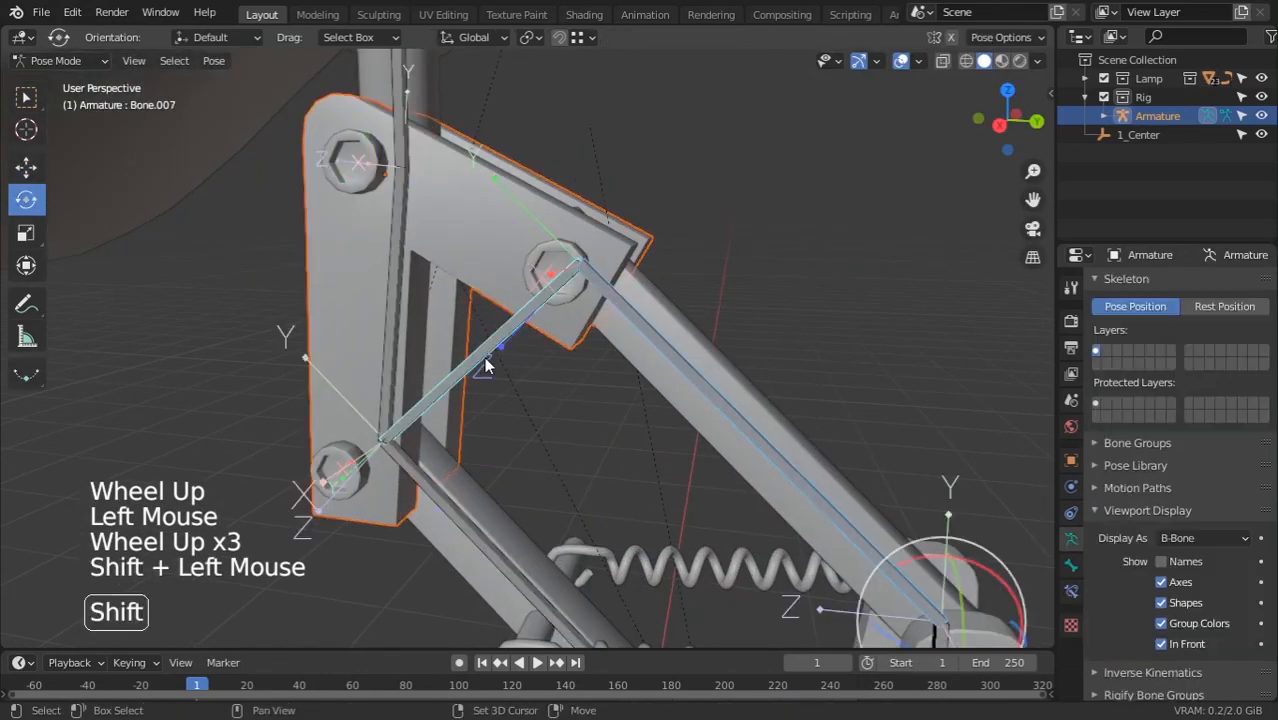
key("ctrl+p")
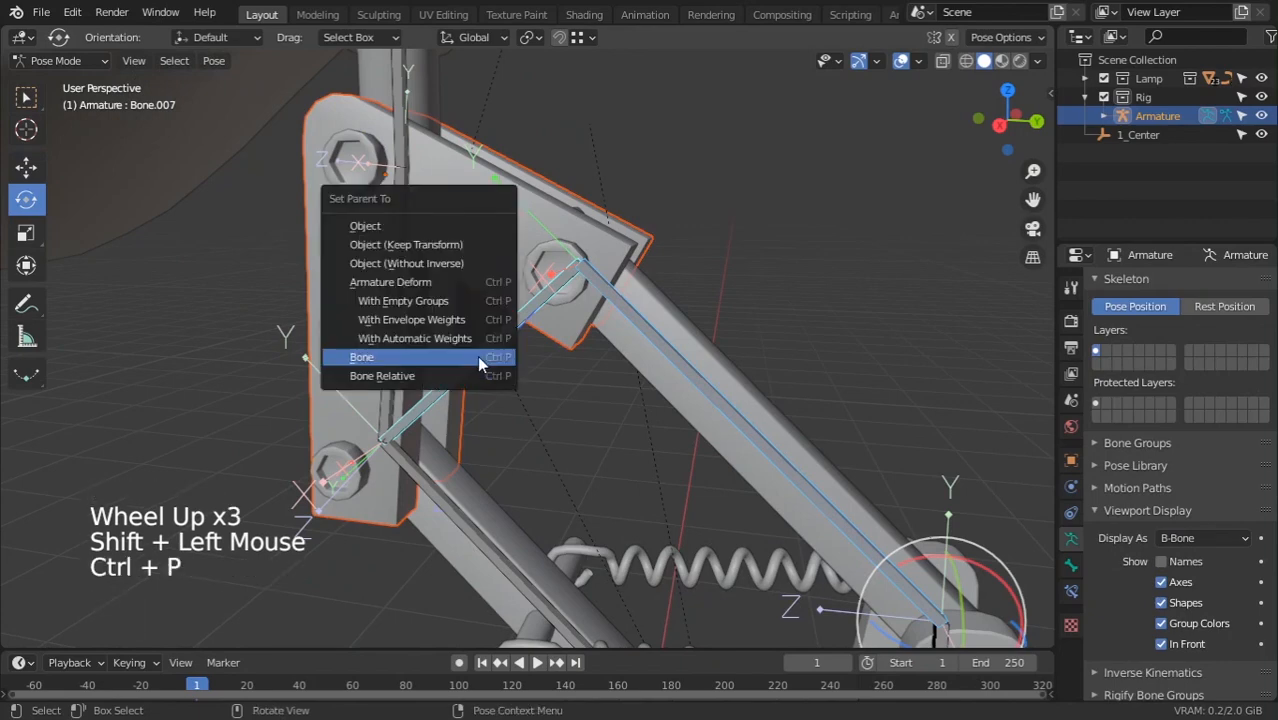
left_click(478, 358)
left_click(497, 333)
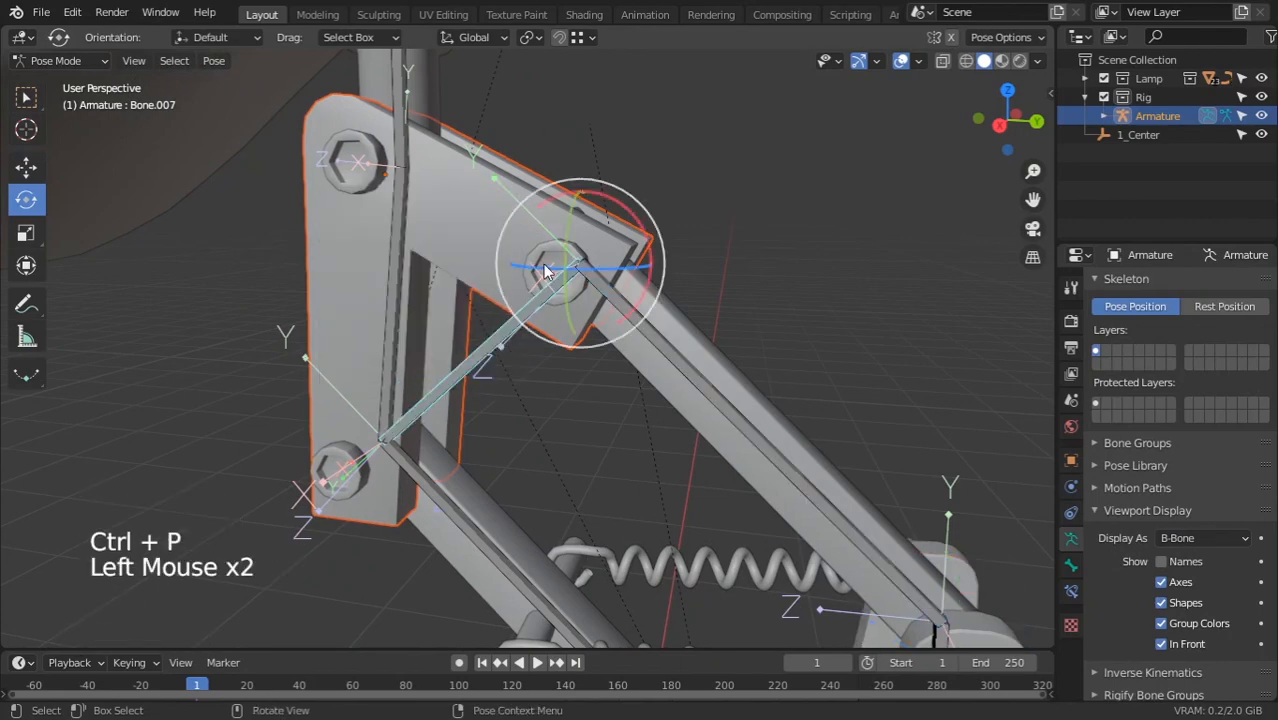
left_click_drag(629, 211, 642, 252)
right_click(642, 252)
Select the hex nut Circle.006 at the lower joint
middle_click_drag(400, 350, 404, 428)
left_click(493, 436)
left_click(404, 428)
left_click(404, 437)
left_click(311, 456)
left_click(315, 451)
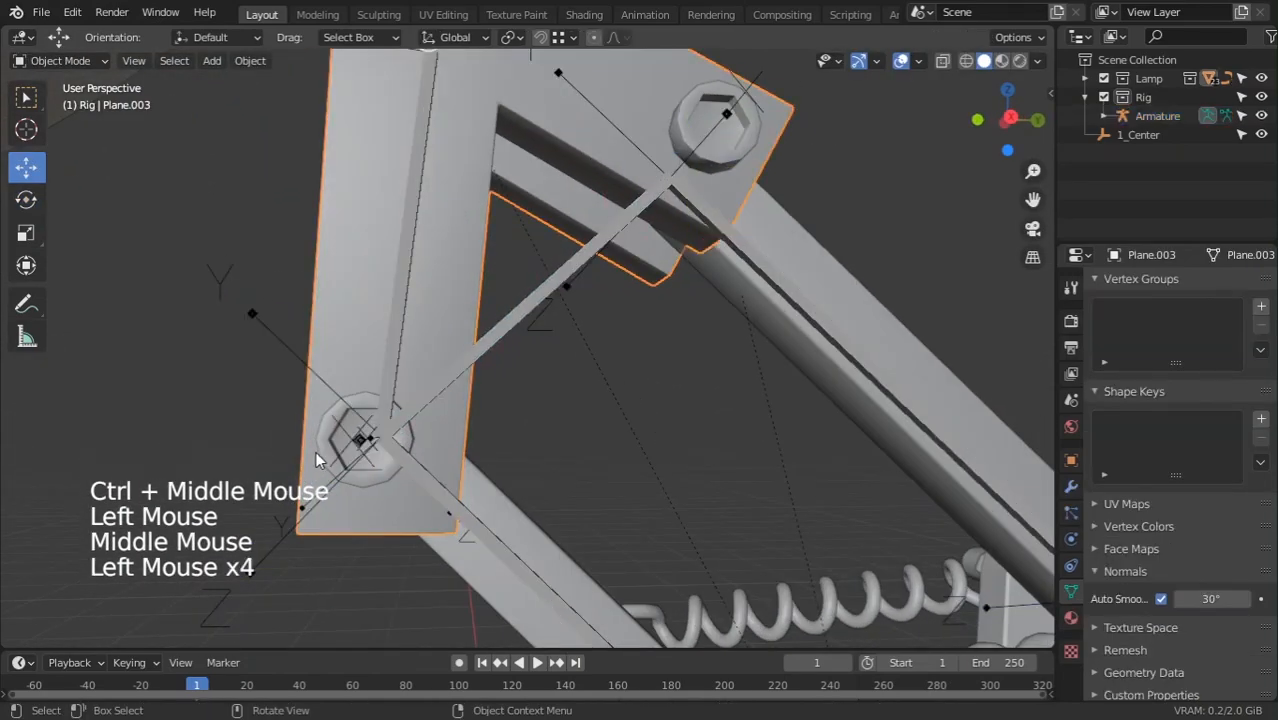
left_click(315, 451)
middle_click_drag(315, 451, 259, 299)
scroll(319, 407, "up", 1, "ctrl")
left_click(160, 302)
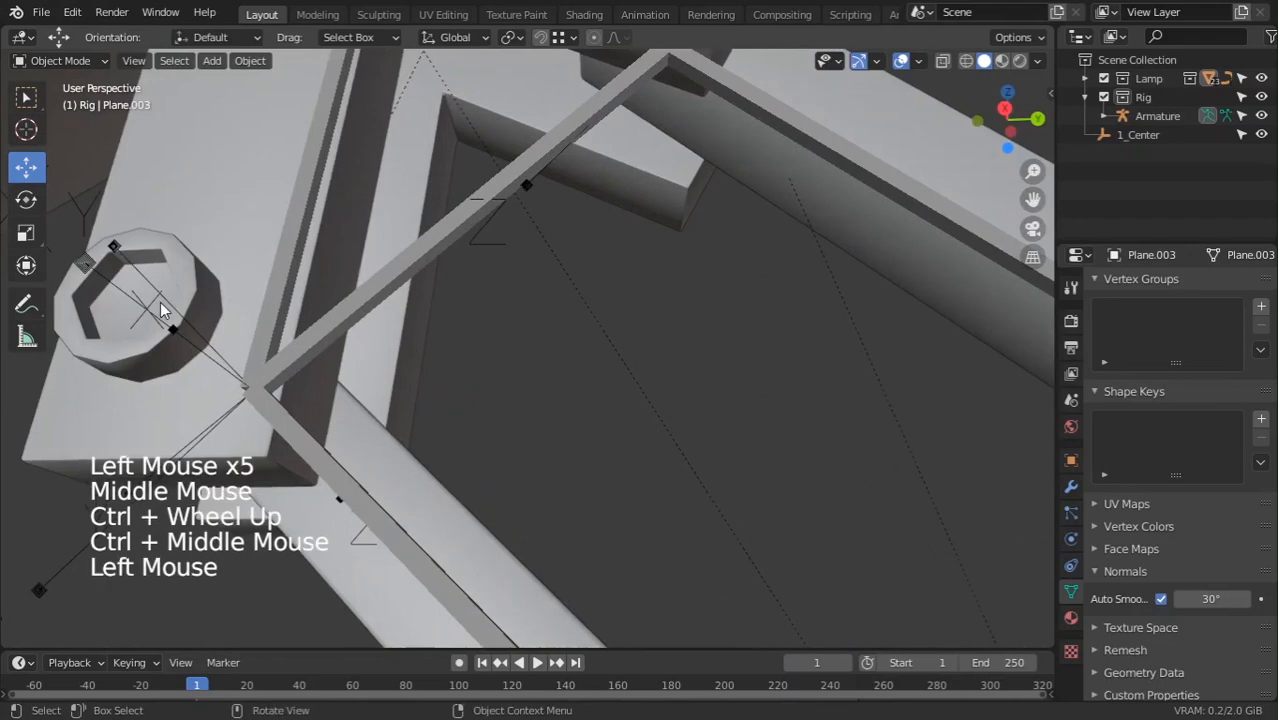
left_click(160, 302)
scroll(257, 364, "down", 2)
Parent the hex nut Circle.006 to Bone.006
middle_click_drag(257, 364, 406, 280)
left_click(406, 280, "shift")
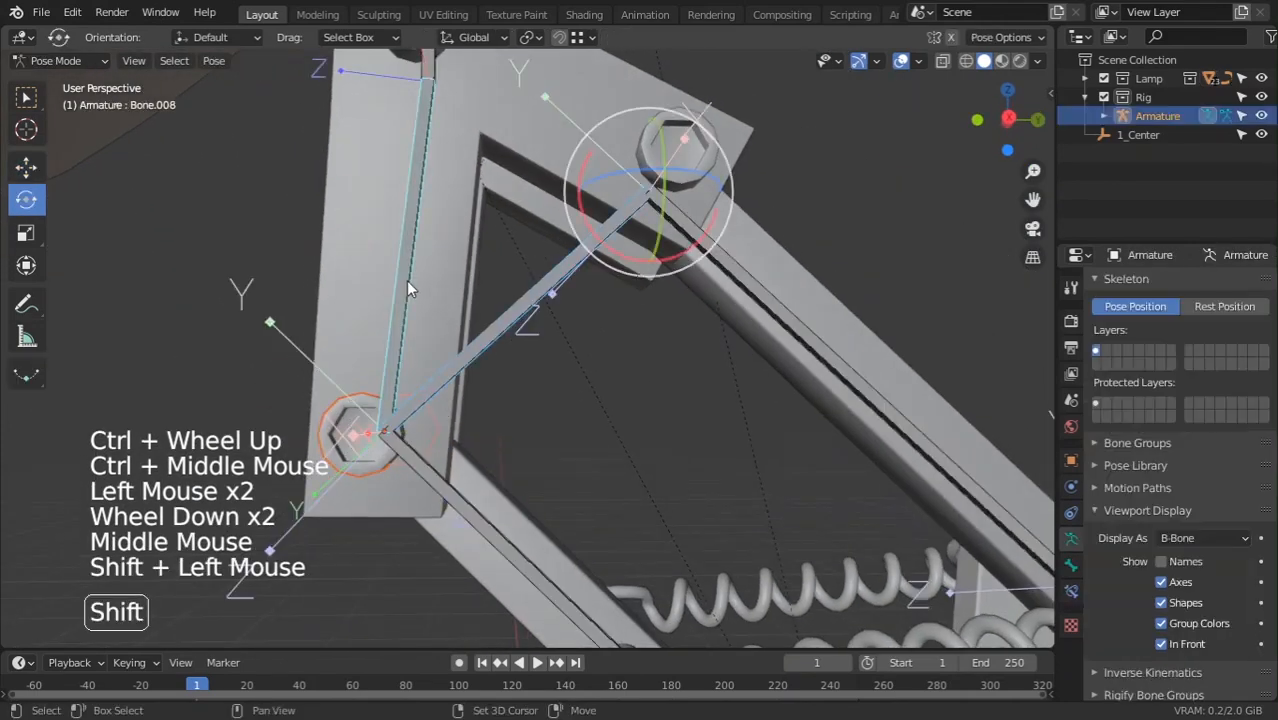
left_click(425, 465, "shift")
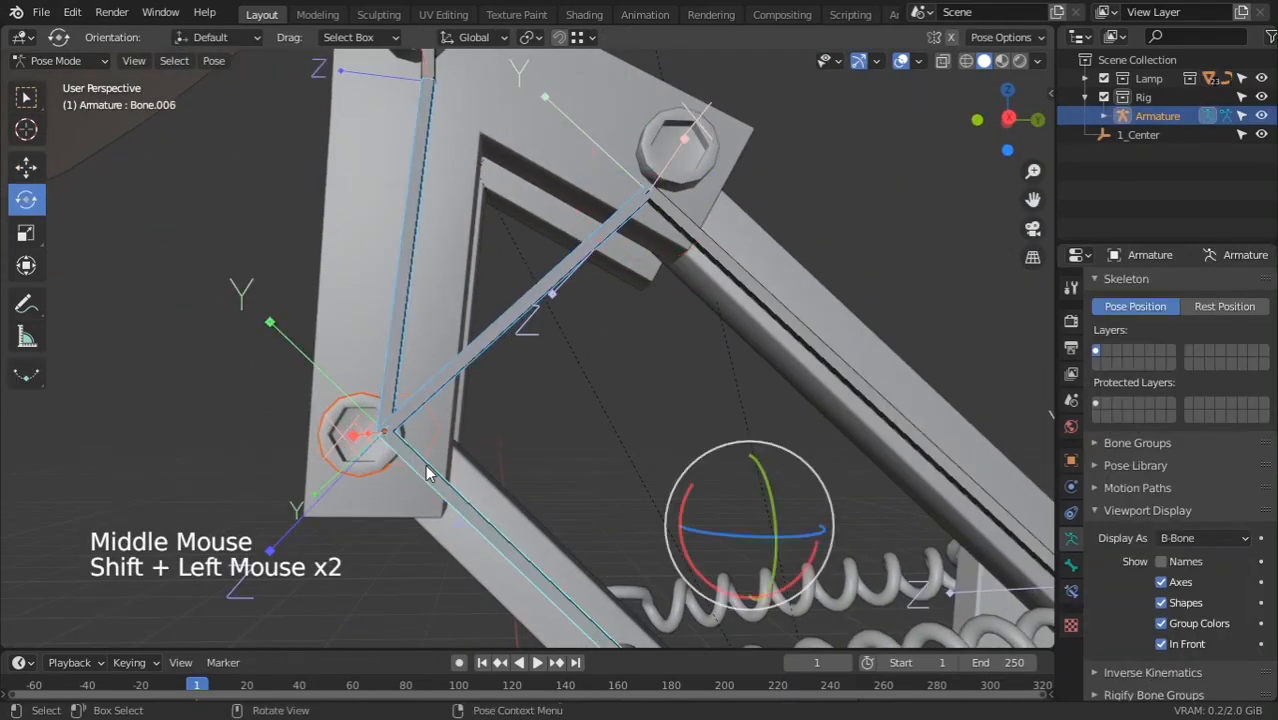
left_click(426, 473)
key("ctrl+p")
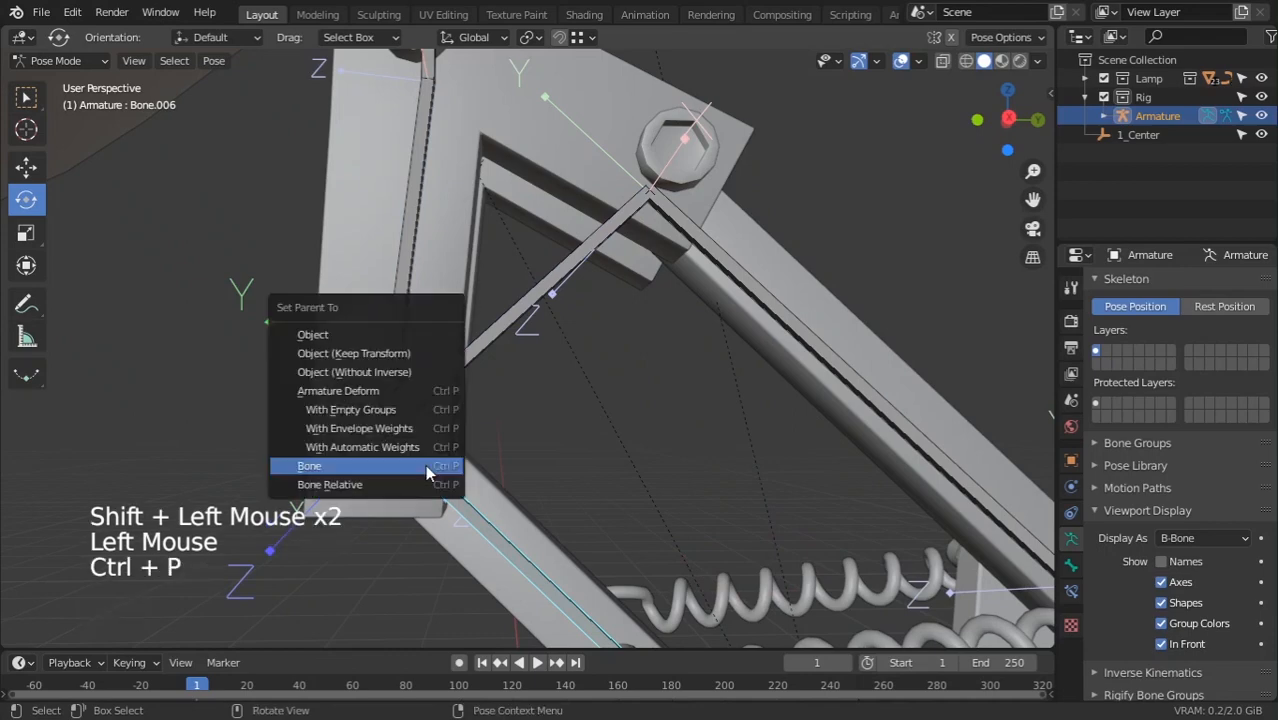
left_click(425, 464)
Rotate the long arm bone to test the linkage around the joints
scroll(571, 410, "down", 4)
left_click(621, 342)
left_click(547, 456)
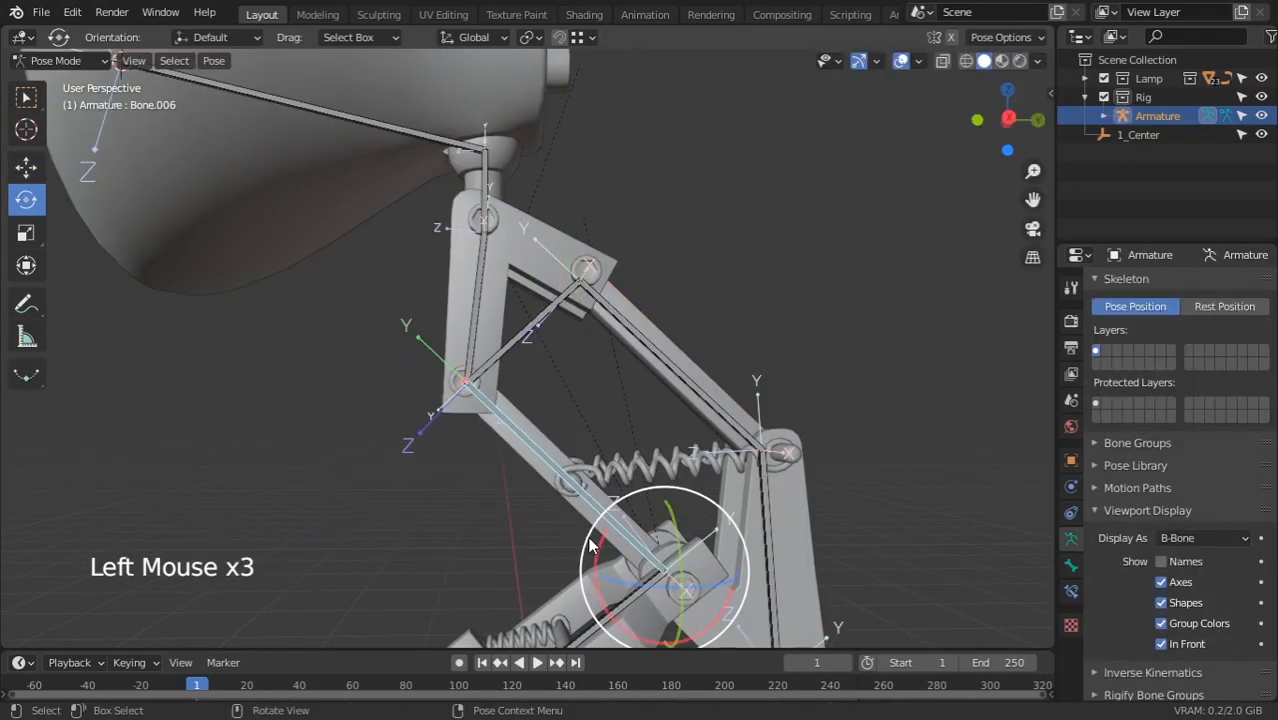
left_click(651, 352)
mouse_move(697, 428)
left_mouse_down()
mouse_move(712, 370)
mouse_move(698, 422)
left_mouse_up()
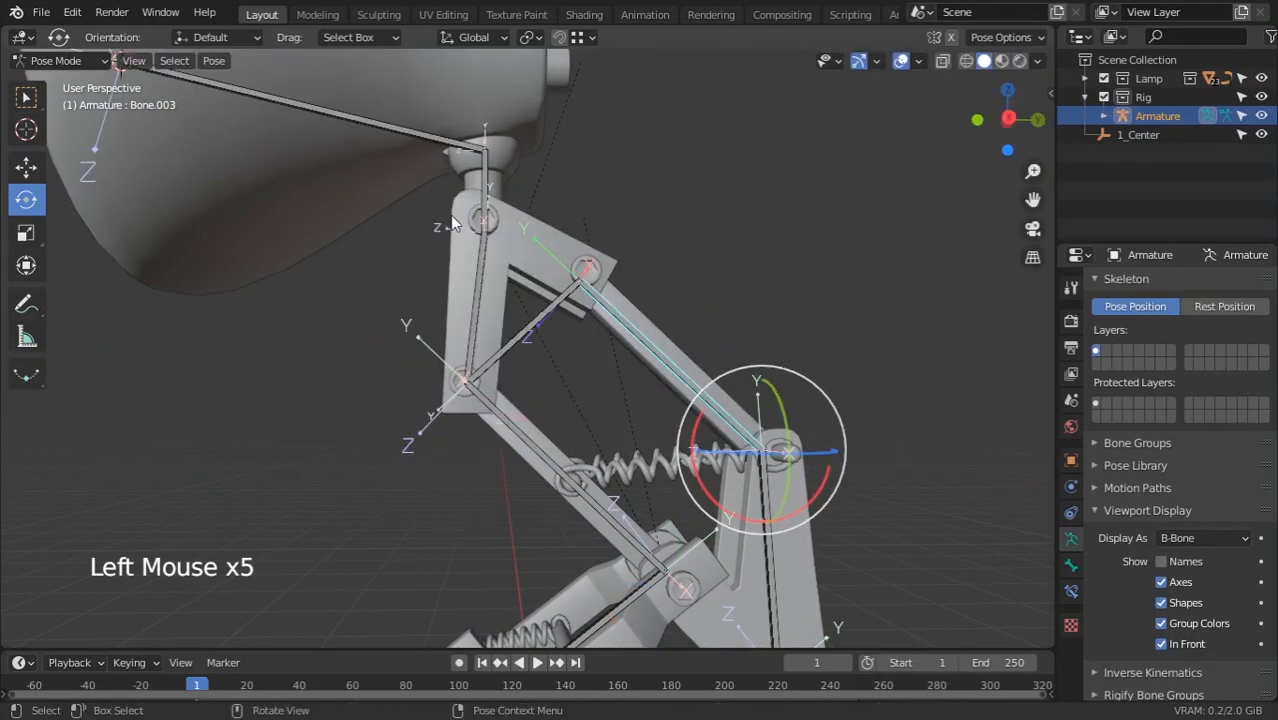
middle_click_drag(450, 215, 488, 252)
middle_click_drag(488, 252, 468, 230, "ctrl")
middle_click_drag(468, 230, 455, 265, "shift")
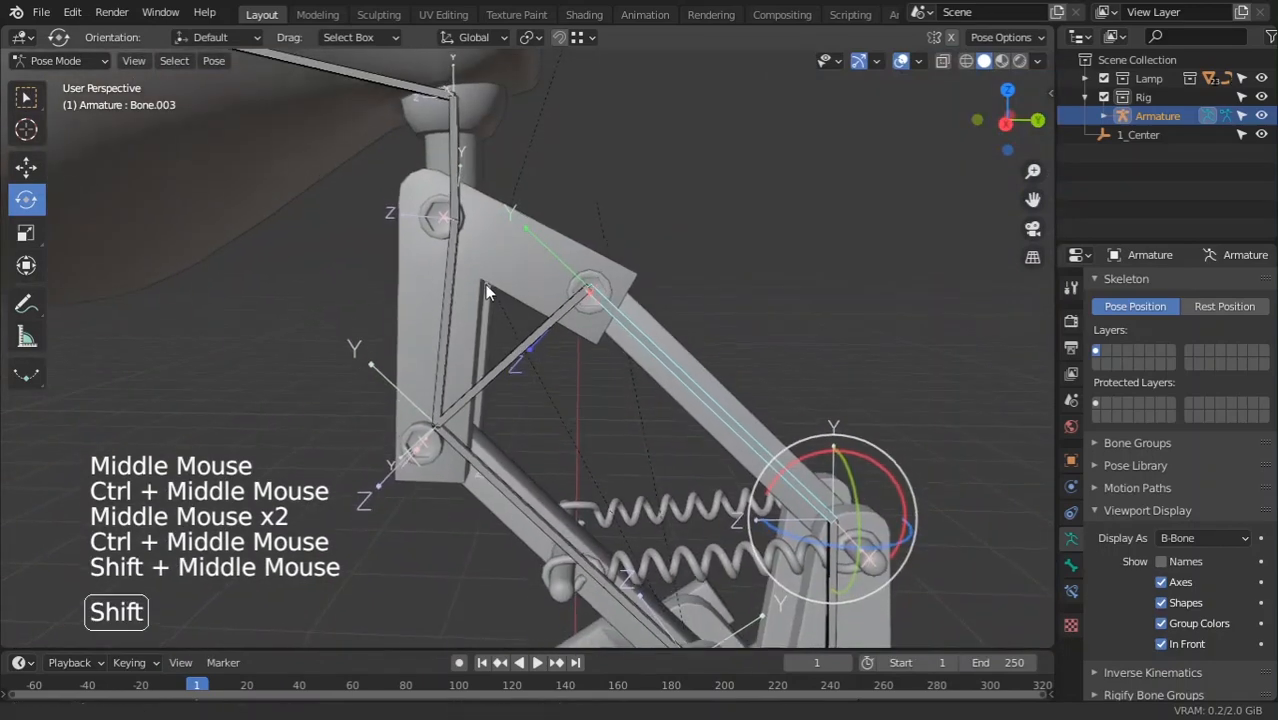
Parent the top-joint nut to the upright bone Bone.008
left_click(455, 270)
double_click(428, 210)
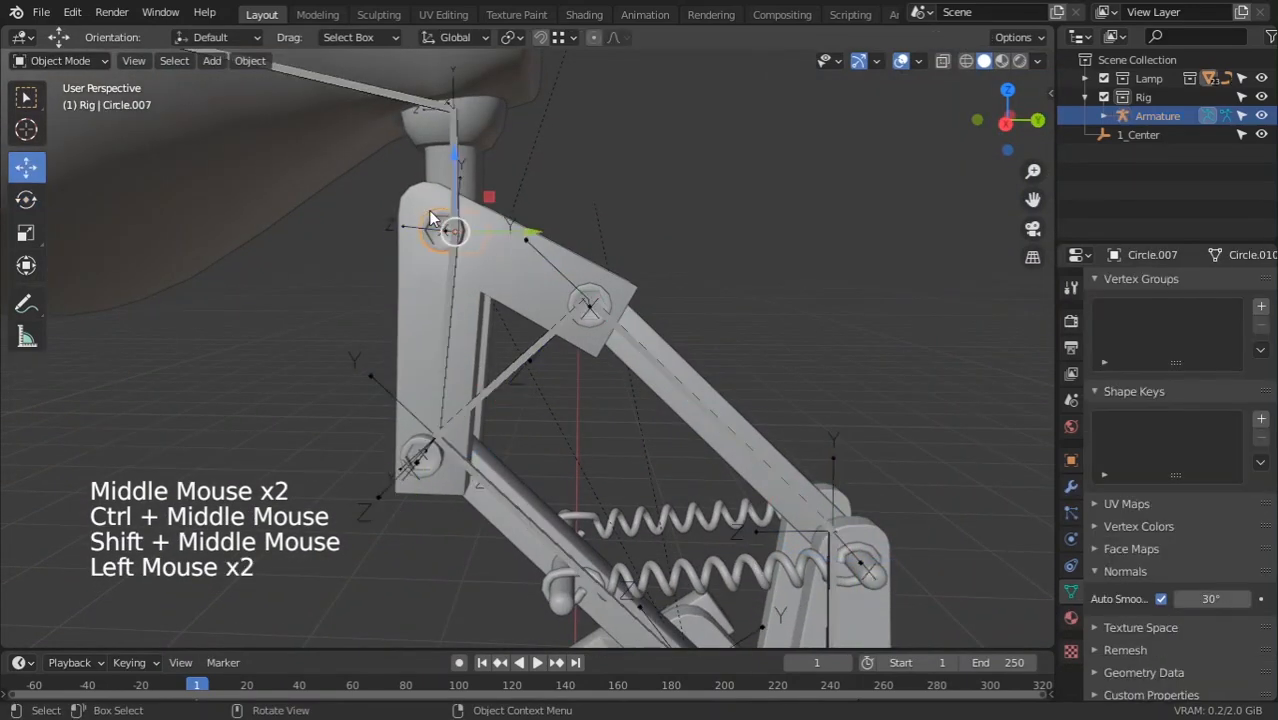
left_click(446, 295, "shift")
key("ctrl+p")
left_click(447, 297)
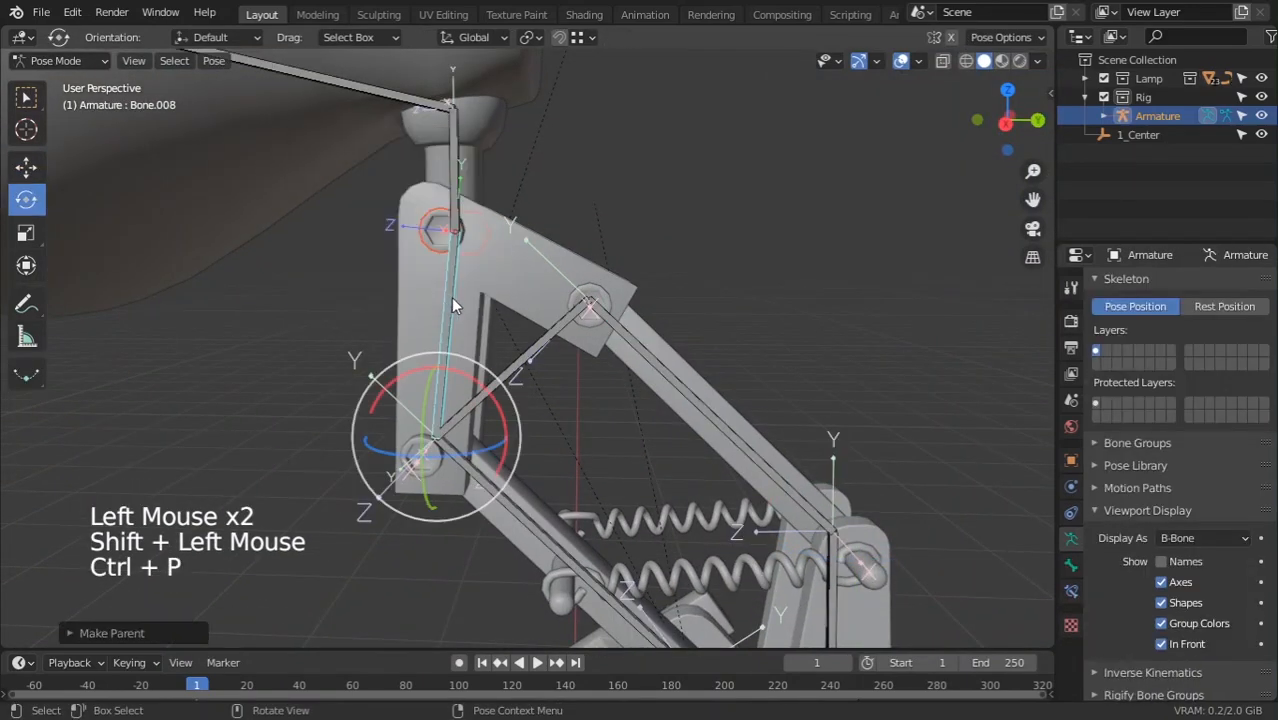
Parent the neck piece Circle.009 to the neck bone Bone.009
middle_click_drag(646, 288, 763, 360, "shift")
scroll(763, 360, "up", 3)
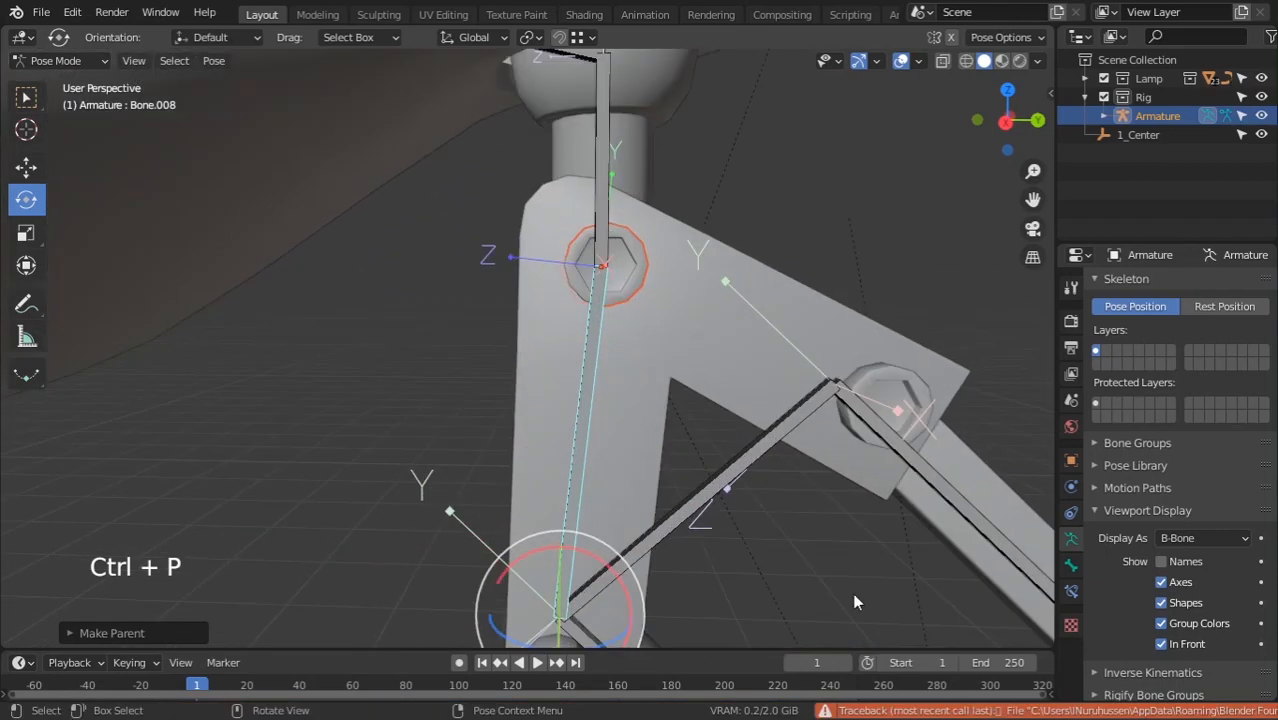
middle_click_drag(674, 370, 689, 545, "shift")
scroll(655, 380, "up", 1)
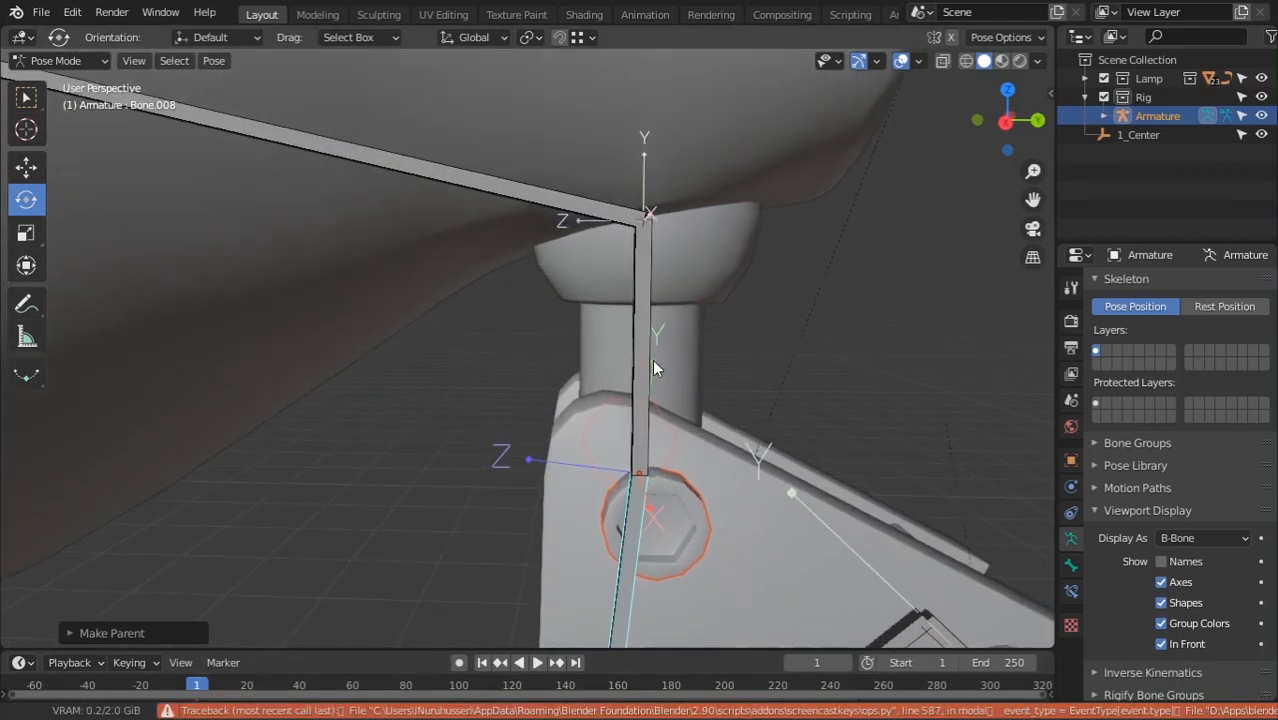
left_click(651, 359)
left_click(723, 266)
left_click(636, 333, "shift")
key("ctrl+Tab")
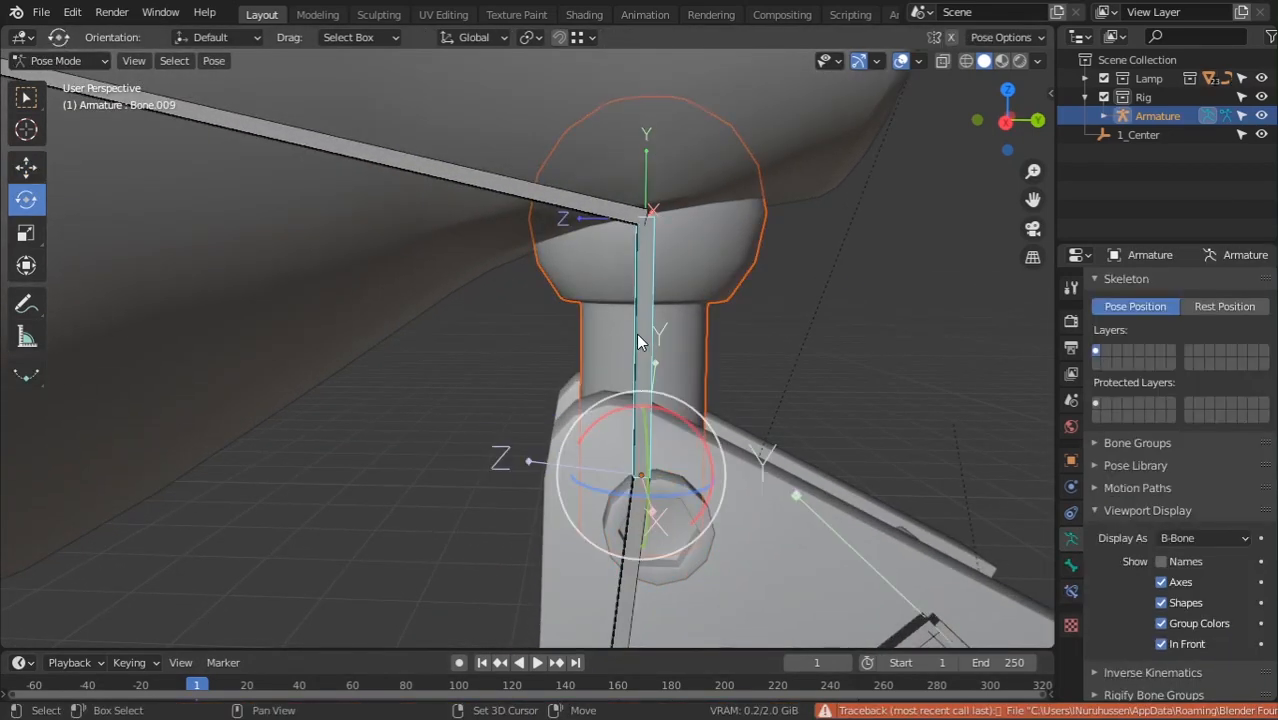
key("ctrl+p")
left_click(638, 335)
scroll(643, 347, "down", 5)
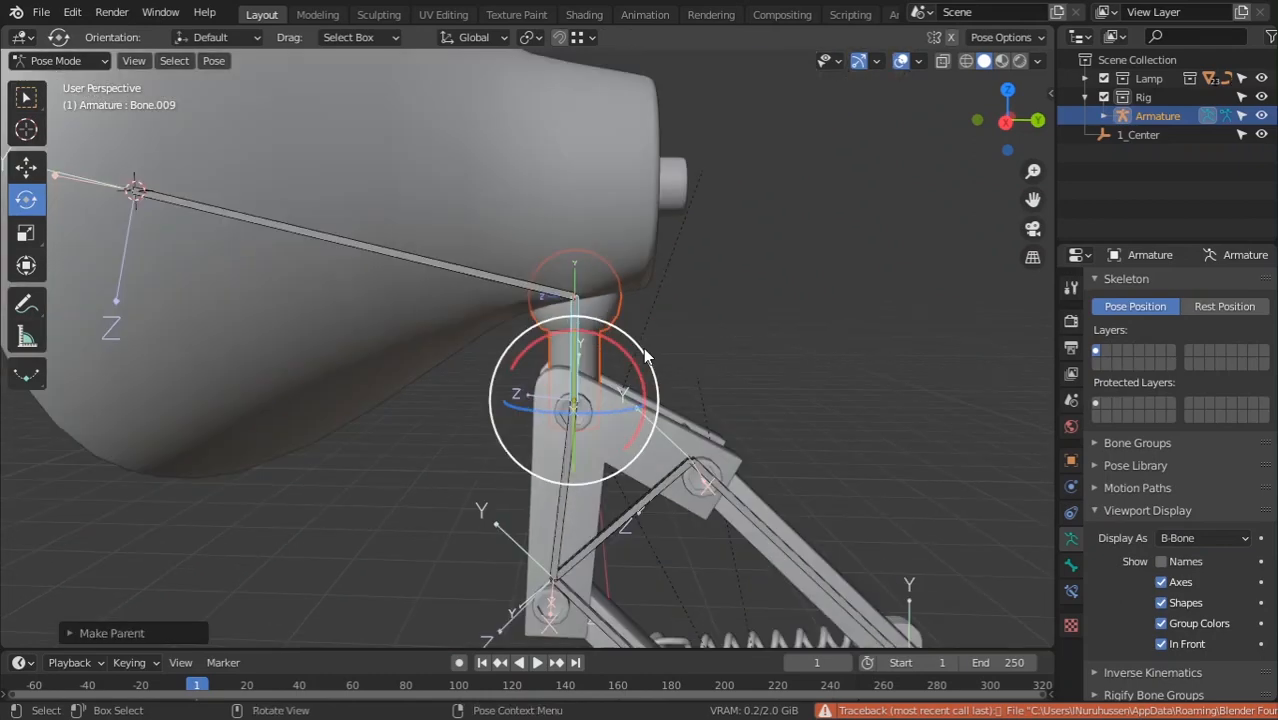
Parent the lamp shade and bulb to Bone.010, then test-rotate the head bones
left_click(420, 272)
middle_click_drag(383, 298, 505, 299)
left_click(272, 222)
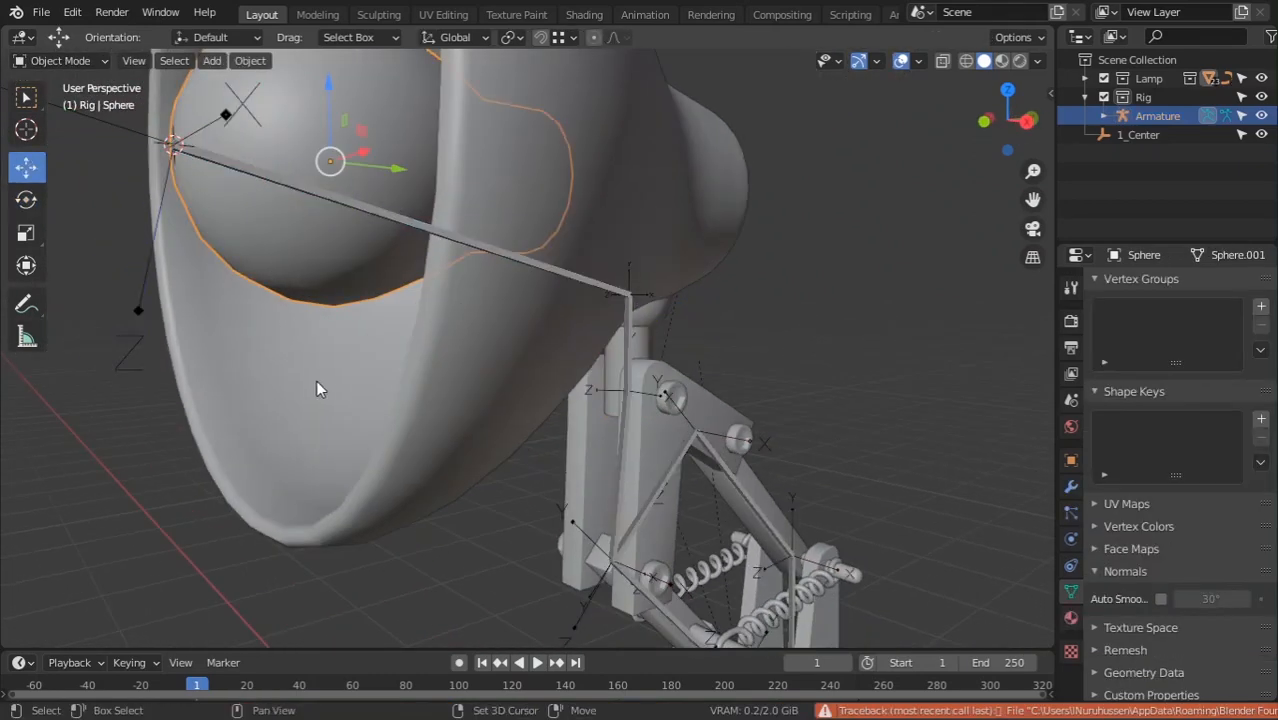
left_click(316, 380, "shift")
middle_click_drag(651, 361, 563, 350)
left_click(497, 286, "shift")
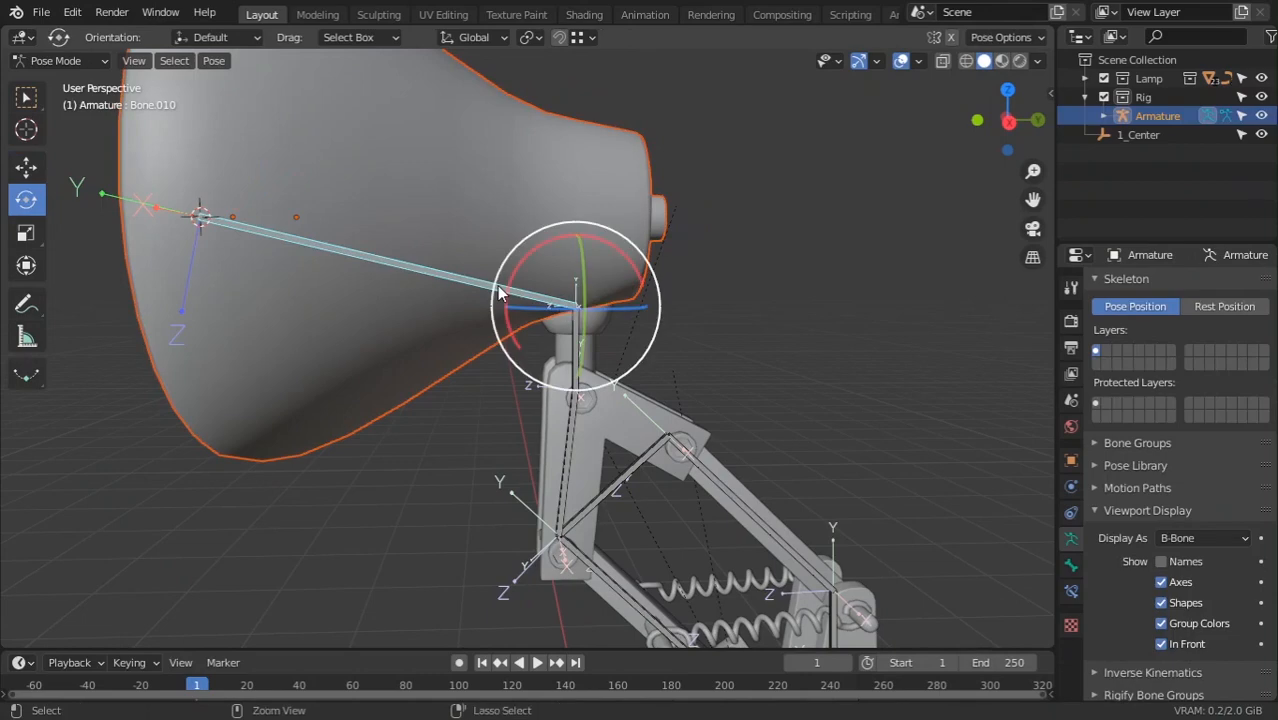
key("ctrl+p")
left_click(497, 285)
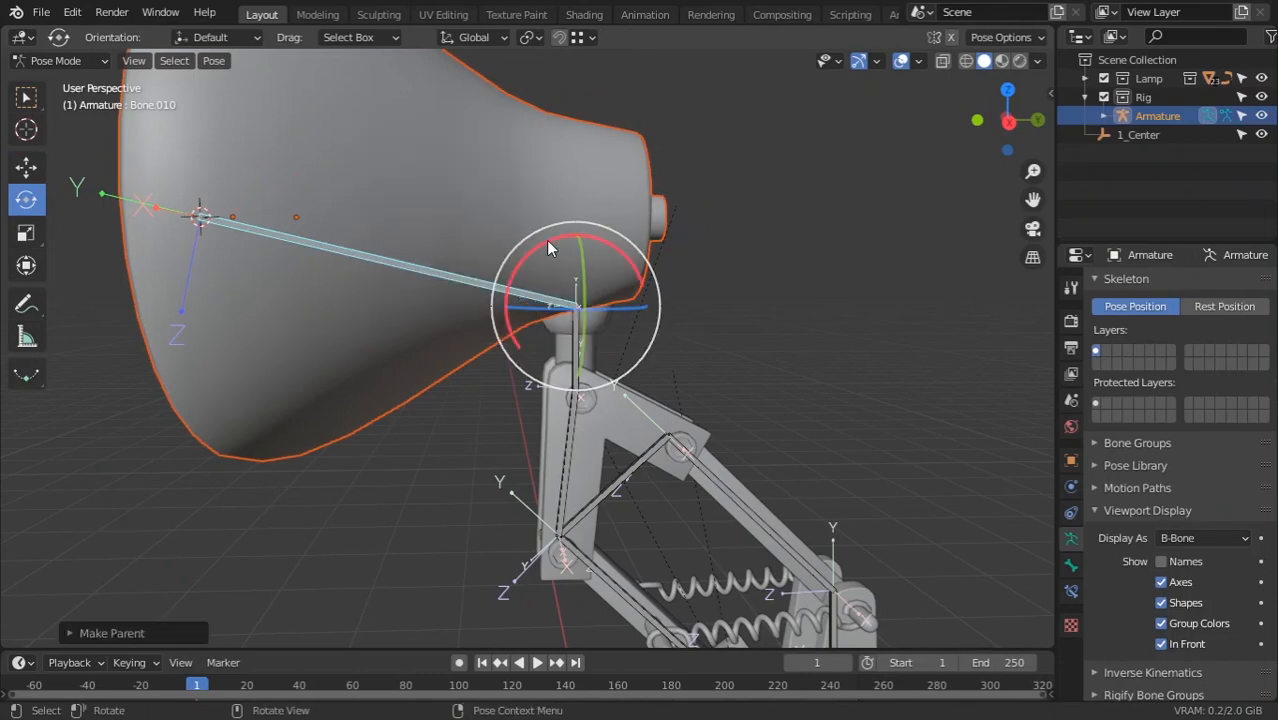
left_click_drag(546, 240, 595, 244)
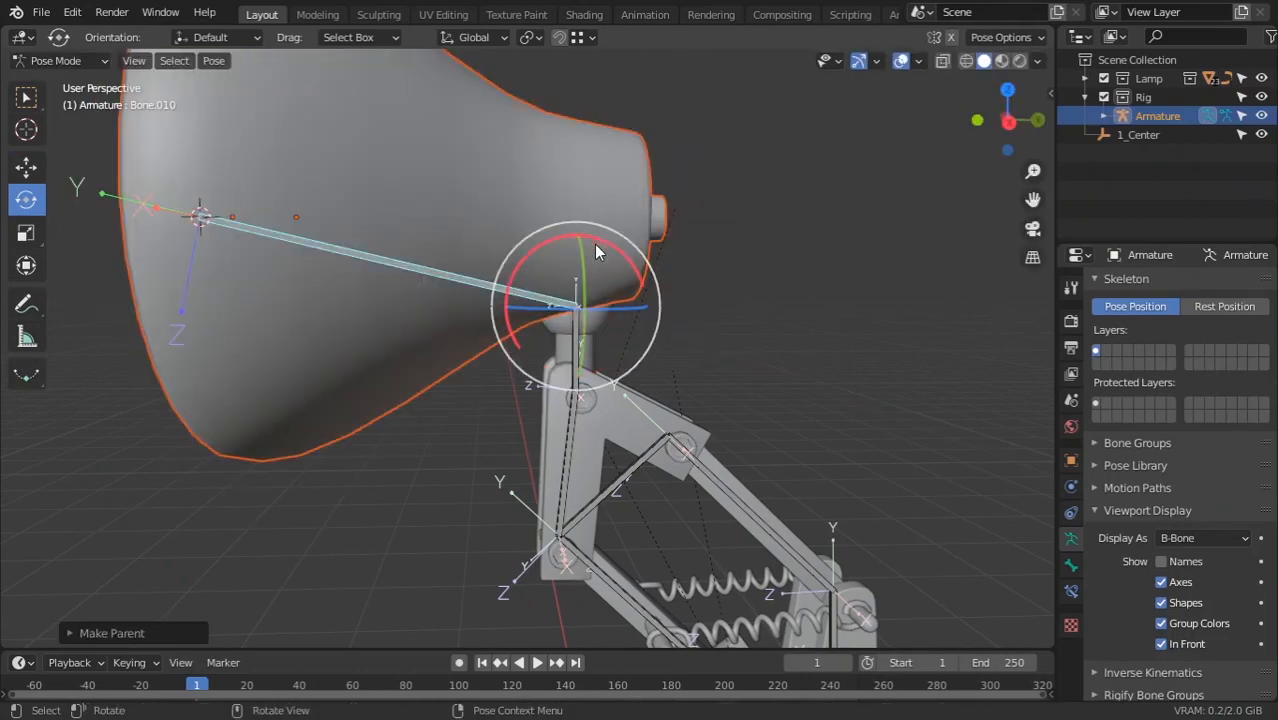
left_click(573, 320)
left_click_drag(567, 326, 541, 328)
right_click(541, 328)
scroll(555, 370, "down", 3)
middle_click_drag(590, 470, 568, 256, "shift")
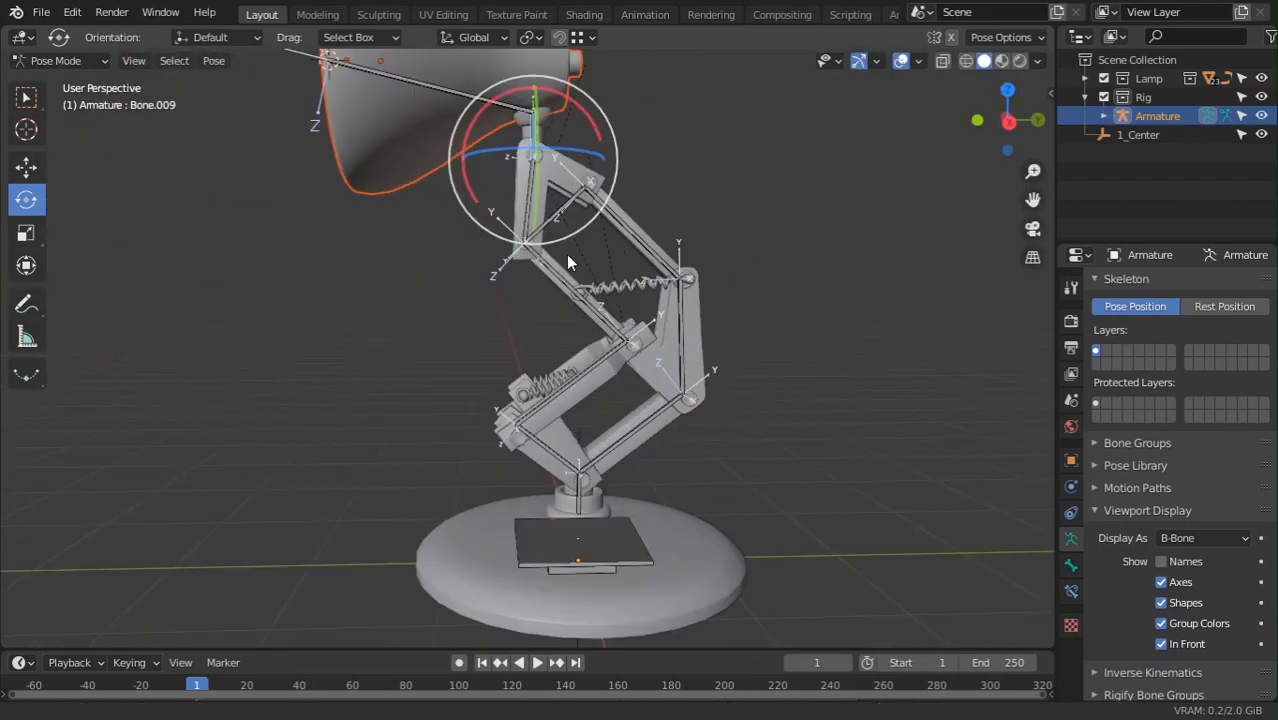
scroll(560, 400, "down", 1)
middle_click_drag(543, 565, 522, 440, "shift")
left_click(578, 390)
left_click_drag(588, 331, 571, 380)
right_click(589, 366)
right_click(571, 380)
scroll(590, 383, "up", 3)
middle_click_drag(592, 384, 476, 406)
left_click_drag(557, 379, 591, 478)
right_click(591, 478)
middle_click_drag(591, 481, 604, 474)
left_click_drag(587, 364, 597, 358)
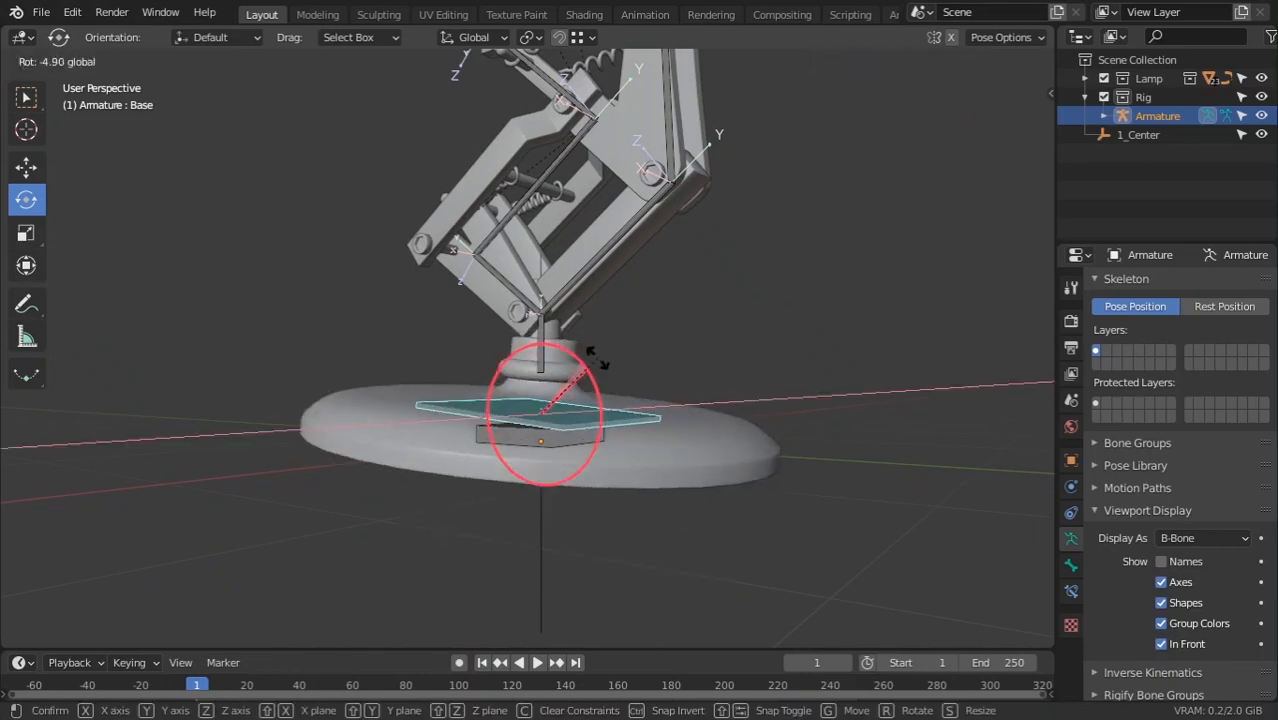
right_click(600, 362)
middle_click_drag(687, 464, 563, 382)
left_click(551, 332)
mouse_move(613, 349)
left_mouse_down()
mouse_move(607, 332)
mouse_move(625, 350)
left_mouse_up()
right_click(625, 350)
scroll(637, 450, "up", 1)
mouse_move(638, 490)
middle_mouse_down()
mouse_move(641, 466)
mouse_move(650, 480)
middle_mouse_up()
middle_click_drag(630, 560, 616, 463, "shift")
scroll(600, 472, "up", 3)
left_click(575, 467)
left_click(567, 343)
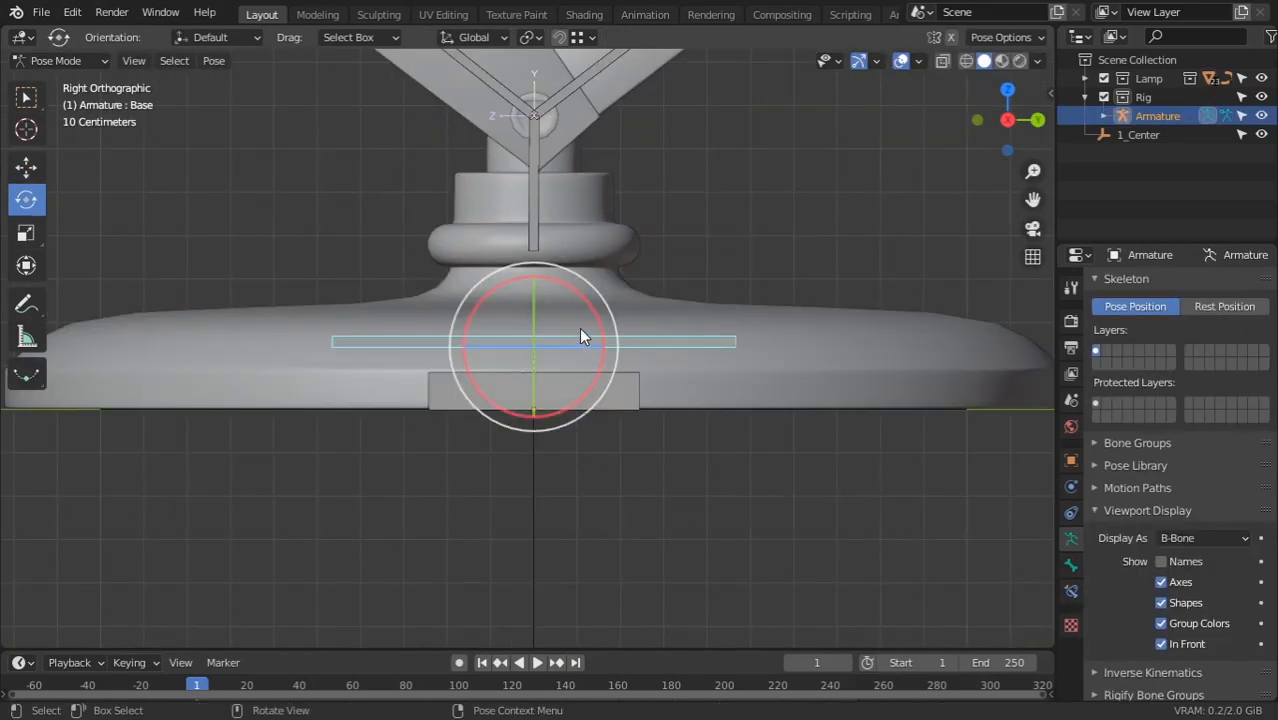
middle_click_drag(487, 149, 487, 187, "shift")
left_click(55, 60)
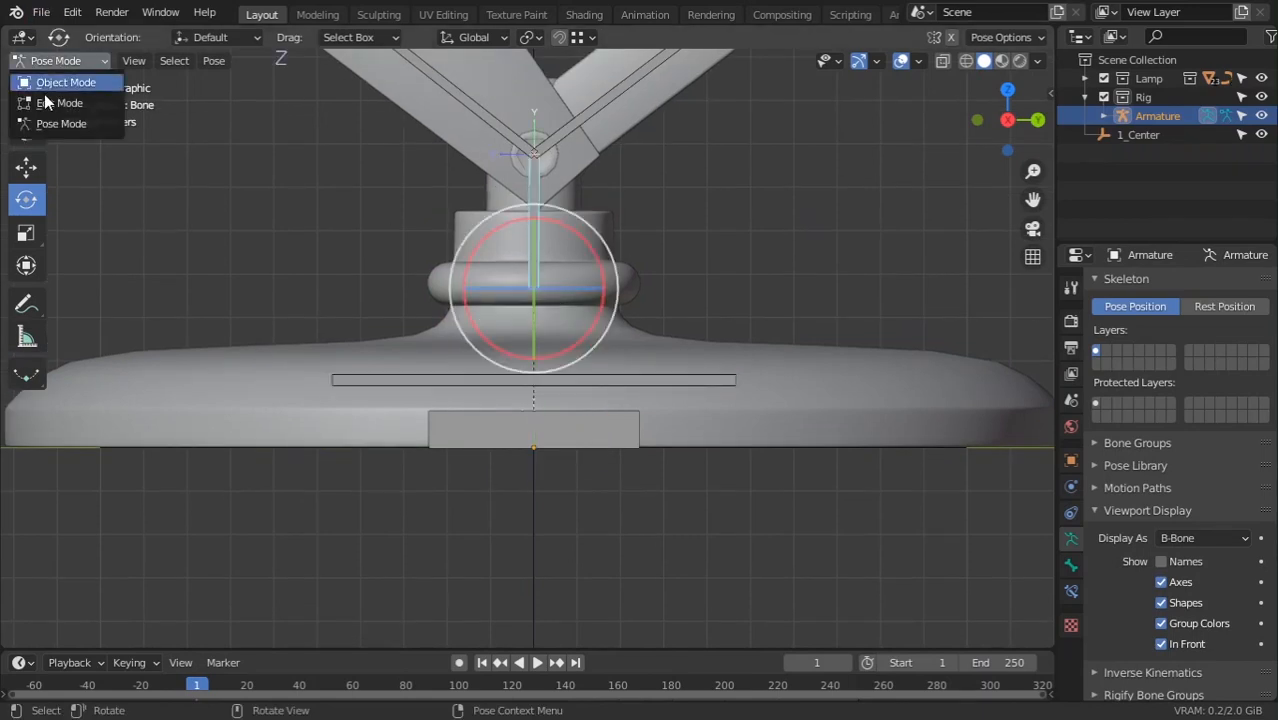
In Edit Mode, parent the vertical bone to Base with Keep Offset
left_click(45, 104)
scroll(571, 311, "up", 2)
scroll(571, 311, "up", 1)
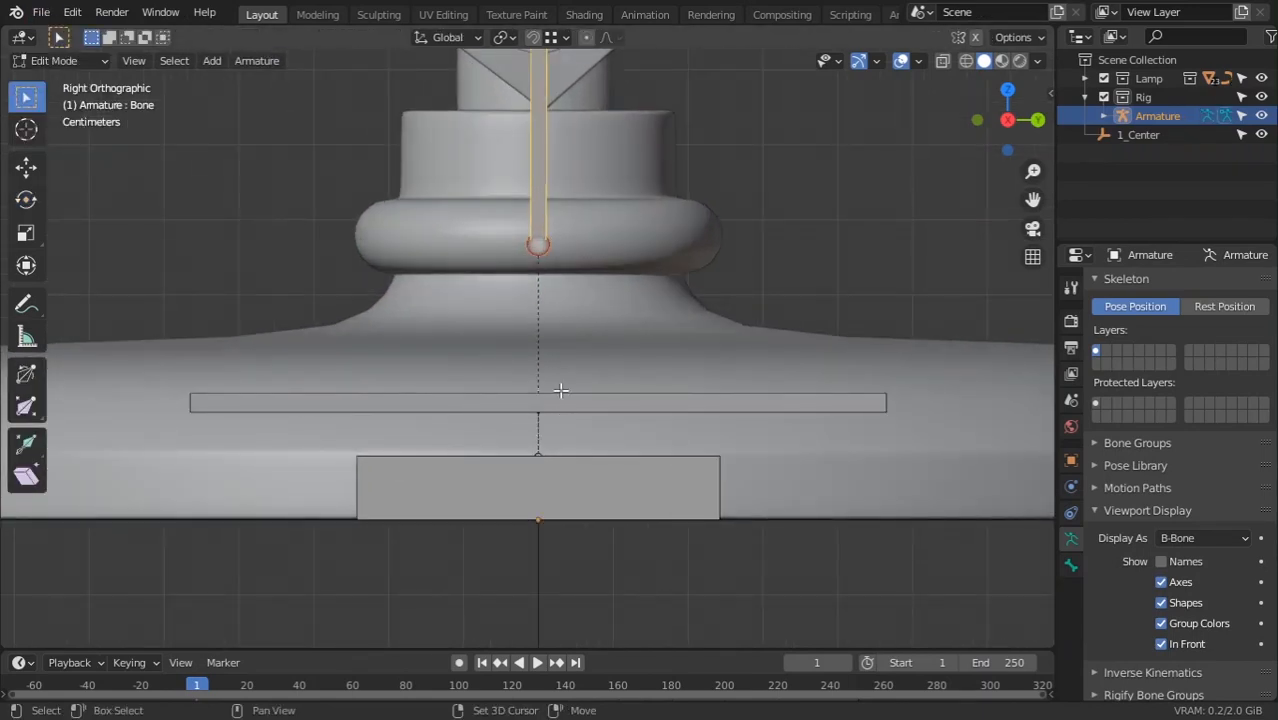
key("ctrl+p")
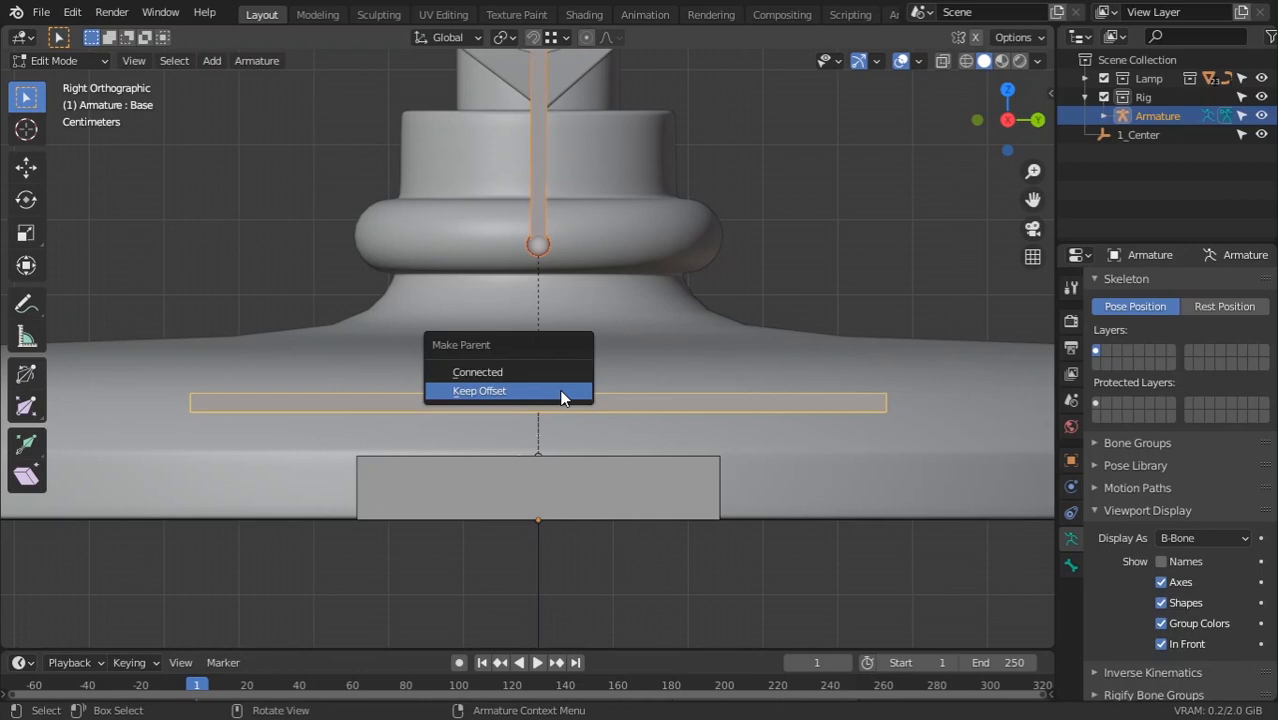
left_click(557, 391)
scroll(541, 218, "down", 2)
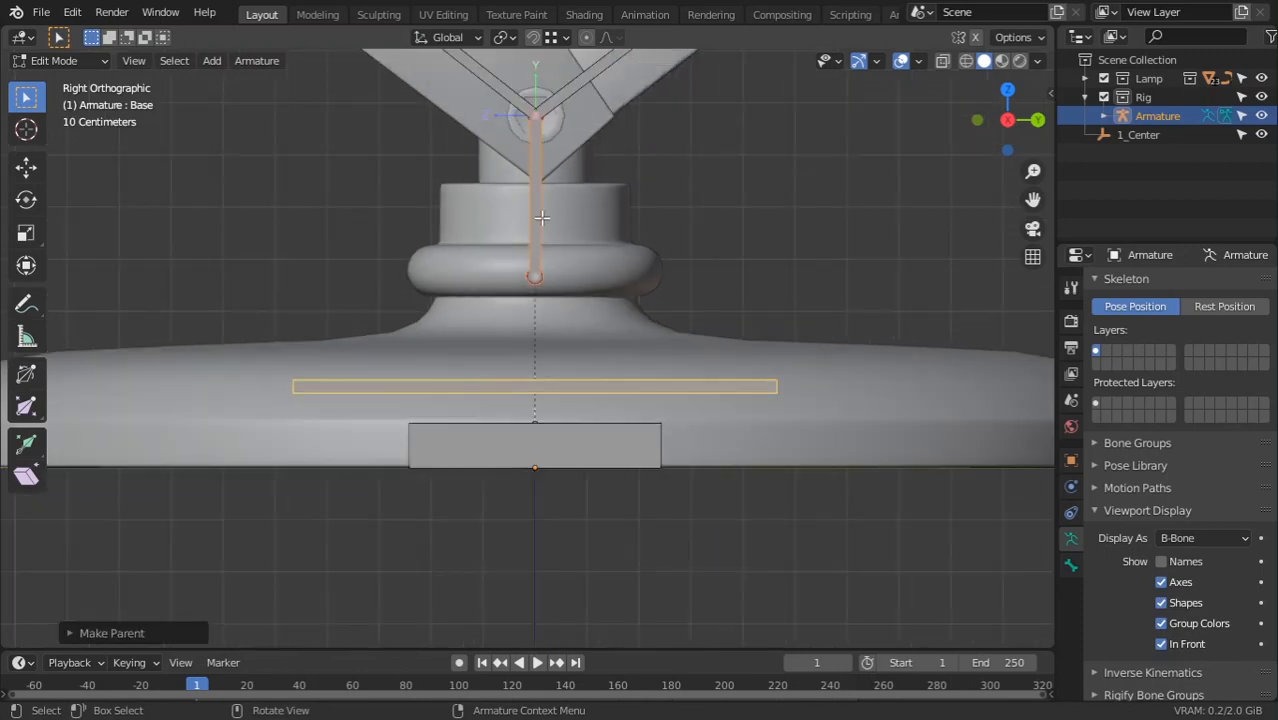
In Pose Mode, test-rotate the vertical bone and Base, cancelling each rotation
left_click(541, 218)
left_click(55, 61)
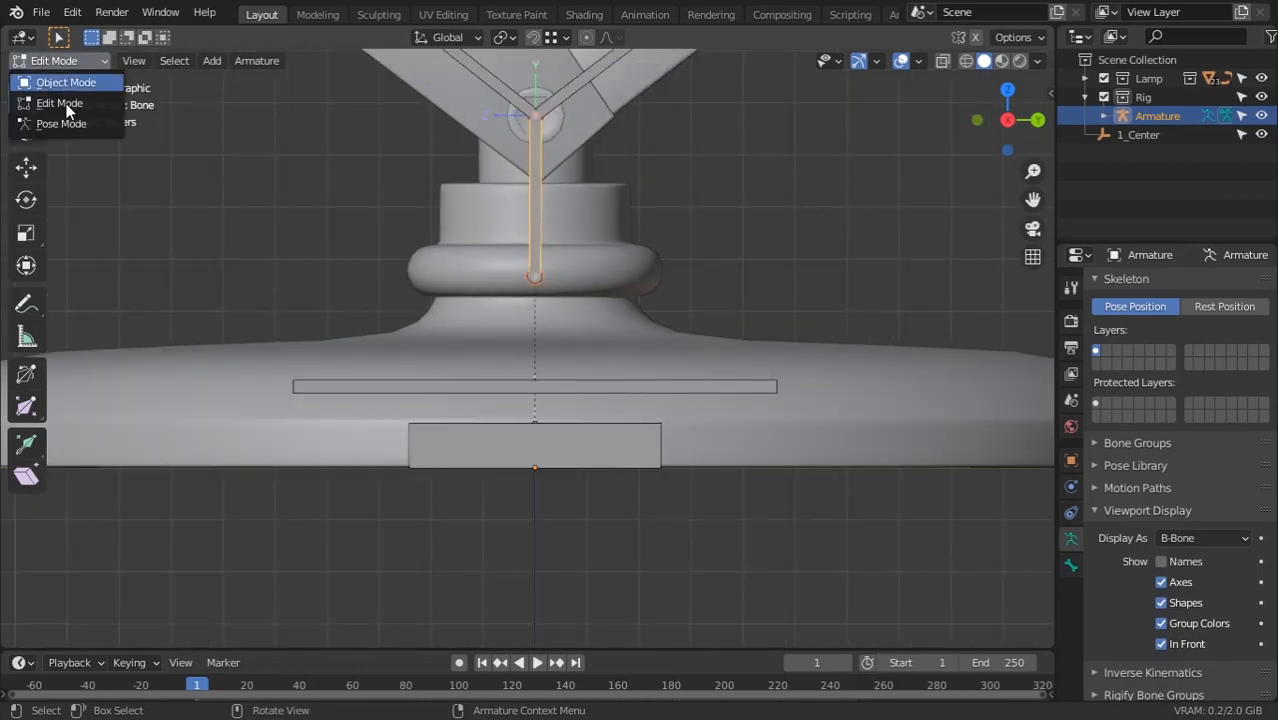
left_click(67, 120)
key("r")
key("r")
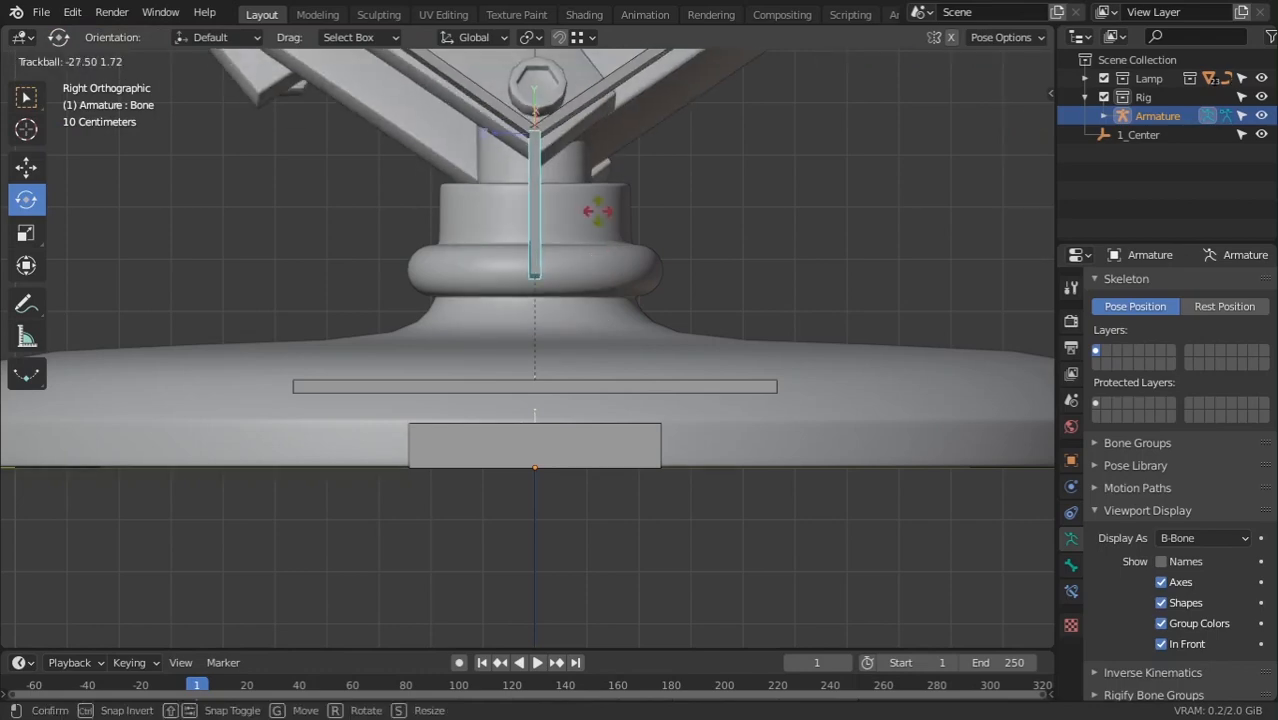
right_click(599, 218)
mouse_move(591, 236)
left_mouse_down()
mouse_move(587, 205)
mouse_move(582, 228)
left_mouse_up()
right_click(582, 228)
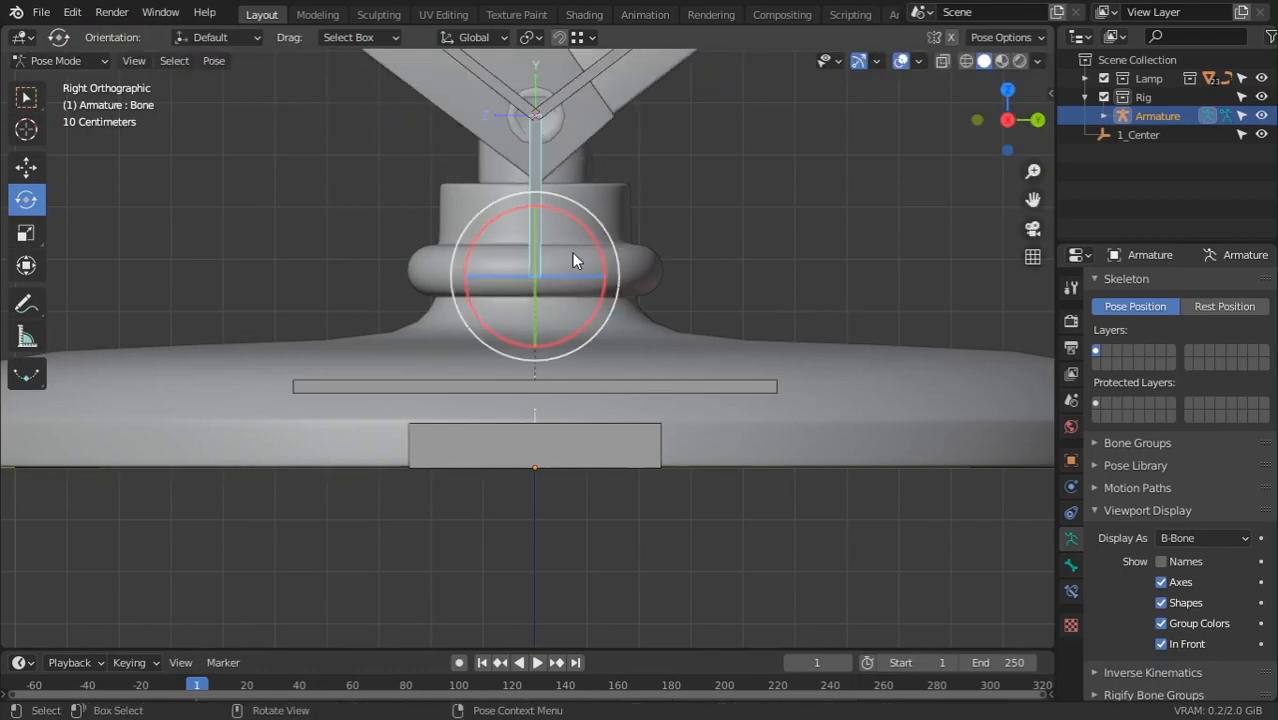
left_click(565, 386)
left_click_drag(588, 352, 595, 388)
right_click(595, 388)
Test-rotate Bone with the lamp arm again, then select the Base bone
left_click(544, 221)
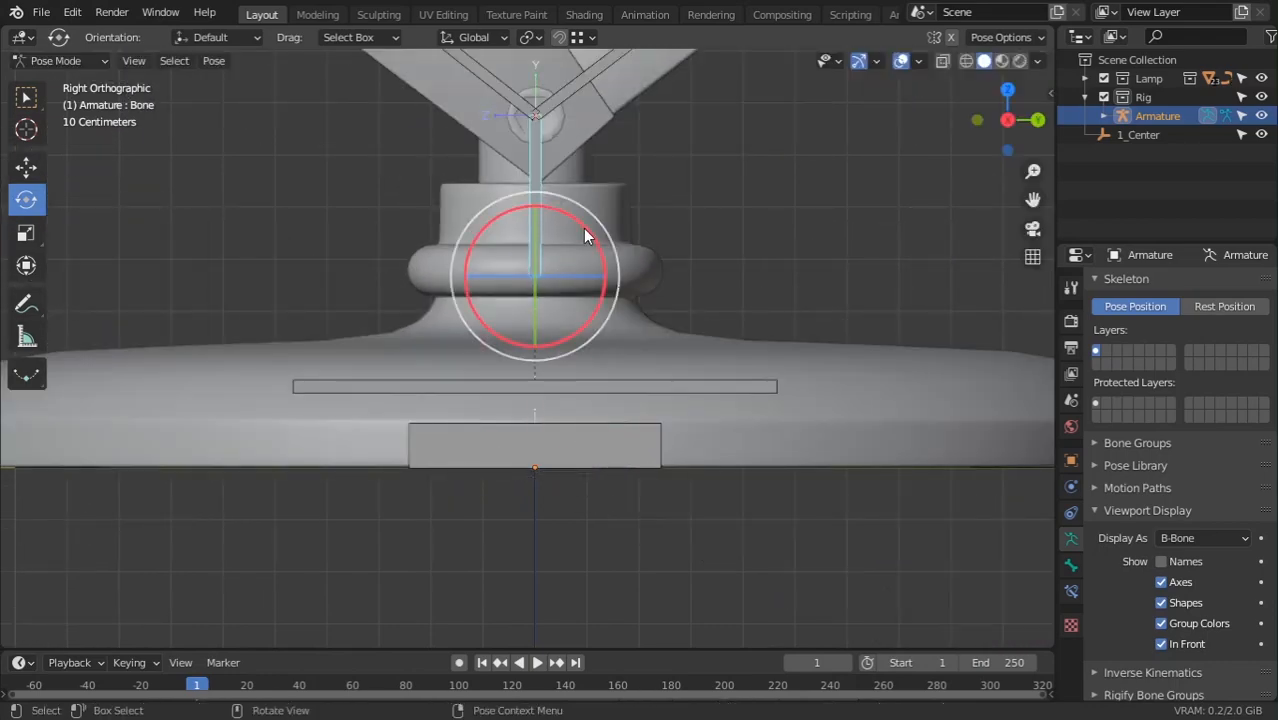
left_click_drag(585, 233, 597, 208)
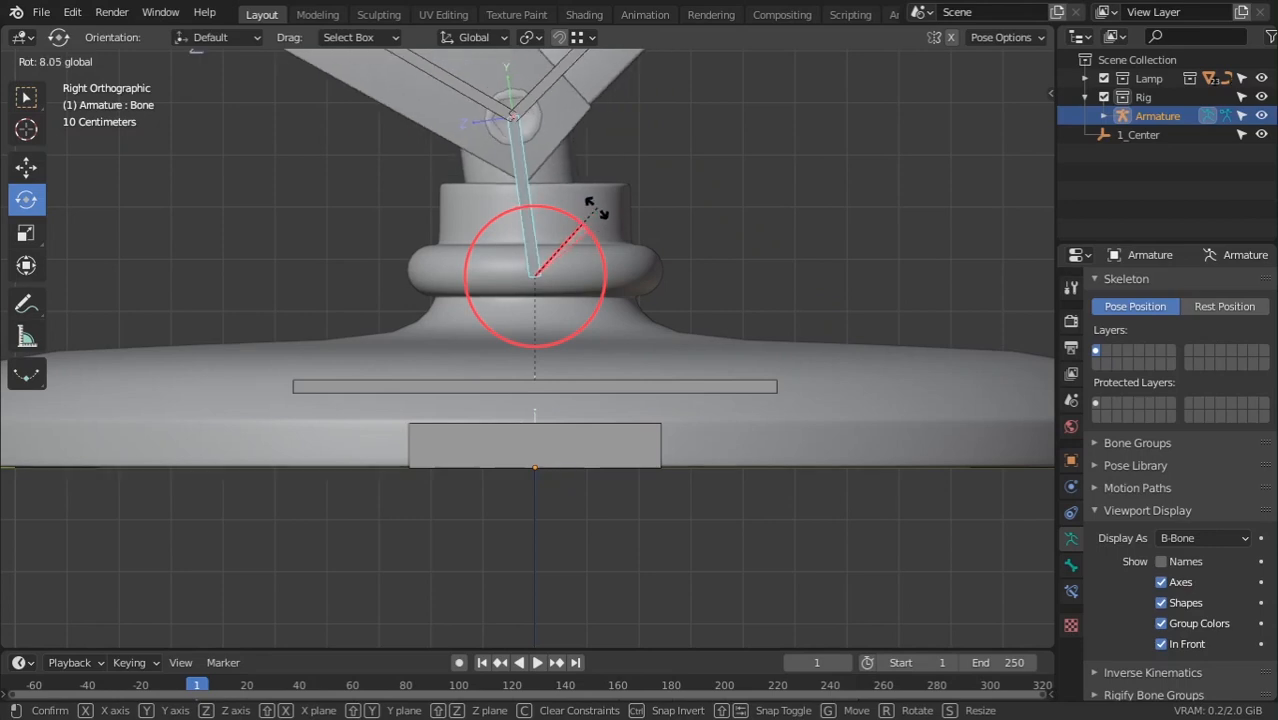
right_click(597, 208)
scroll(612, 230, "down", 1)
middle_click_drag(612, 275, 611, 316, "shift")
left_click(591, 415)
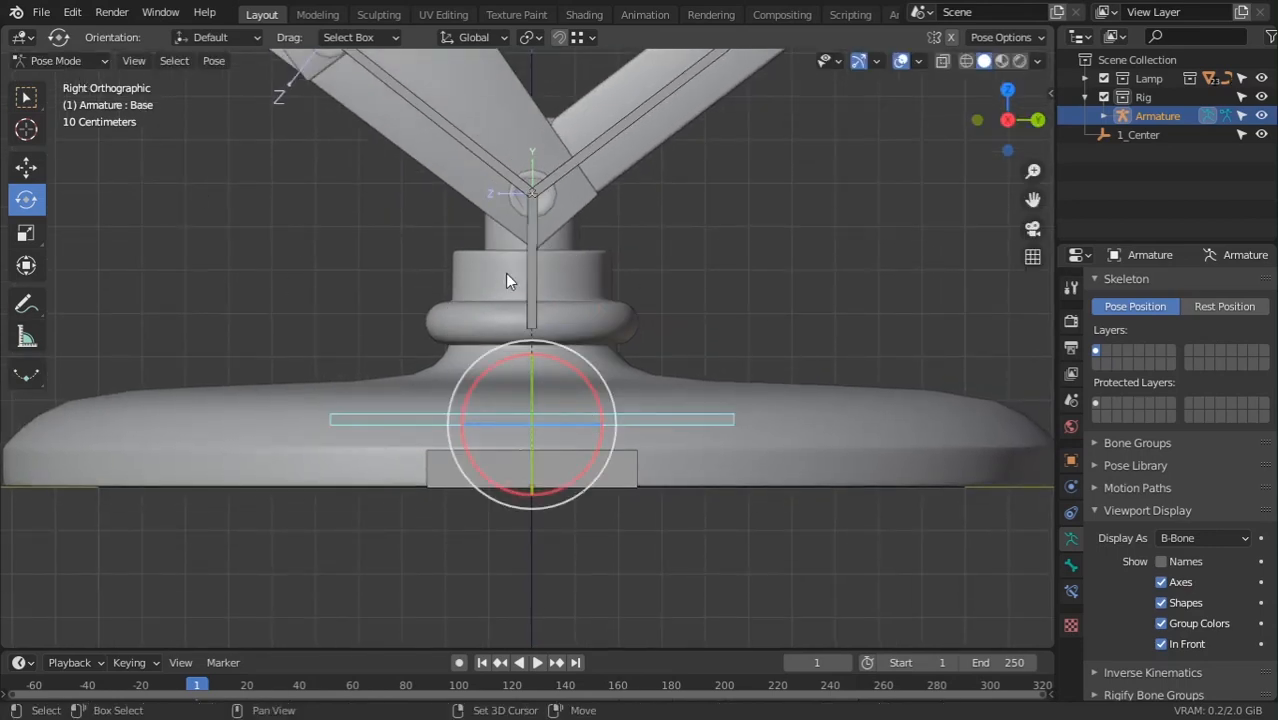
left_click(81, 63)
Parent the selected bones with Keep Offset, then test-rotate the vertical bone in Pose Mode
left_click(60, 104)
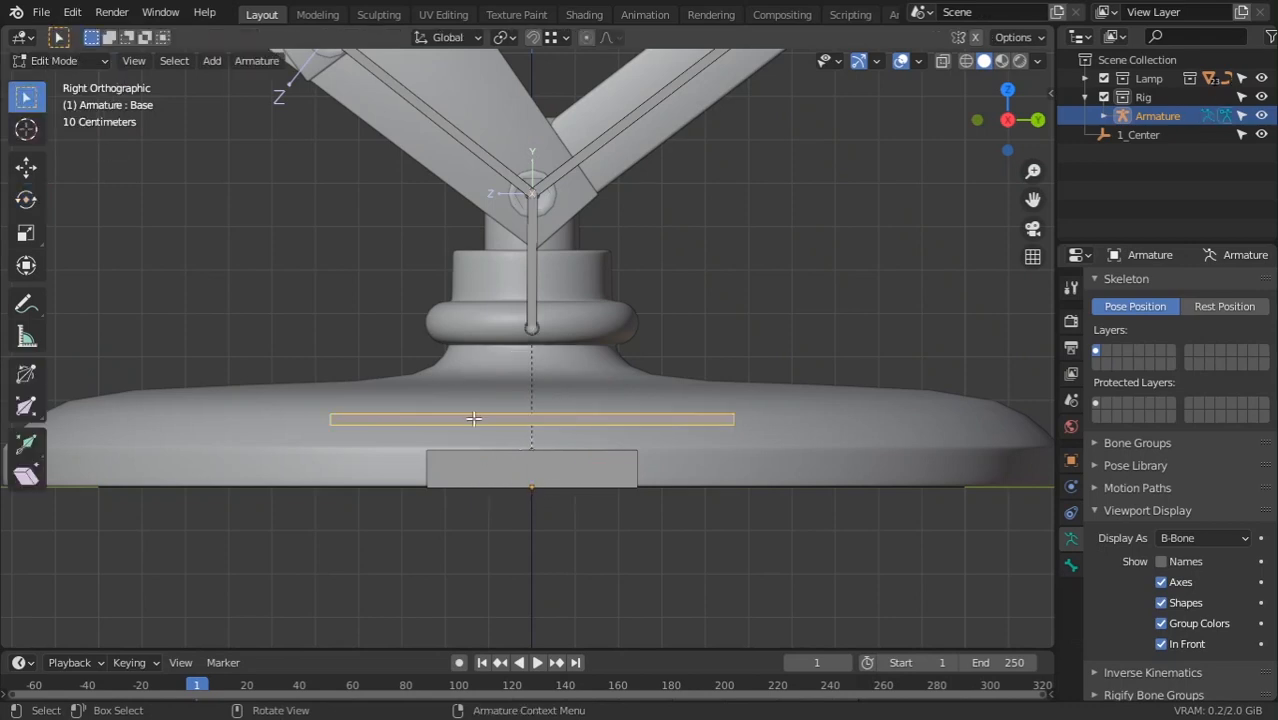
key("ctrl+p")
left_click(541, 268)
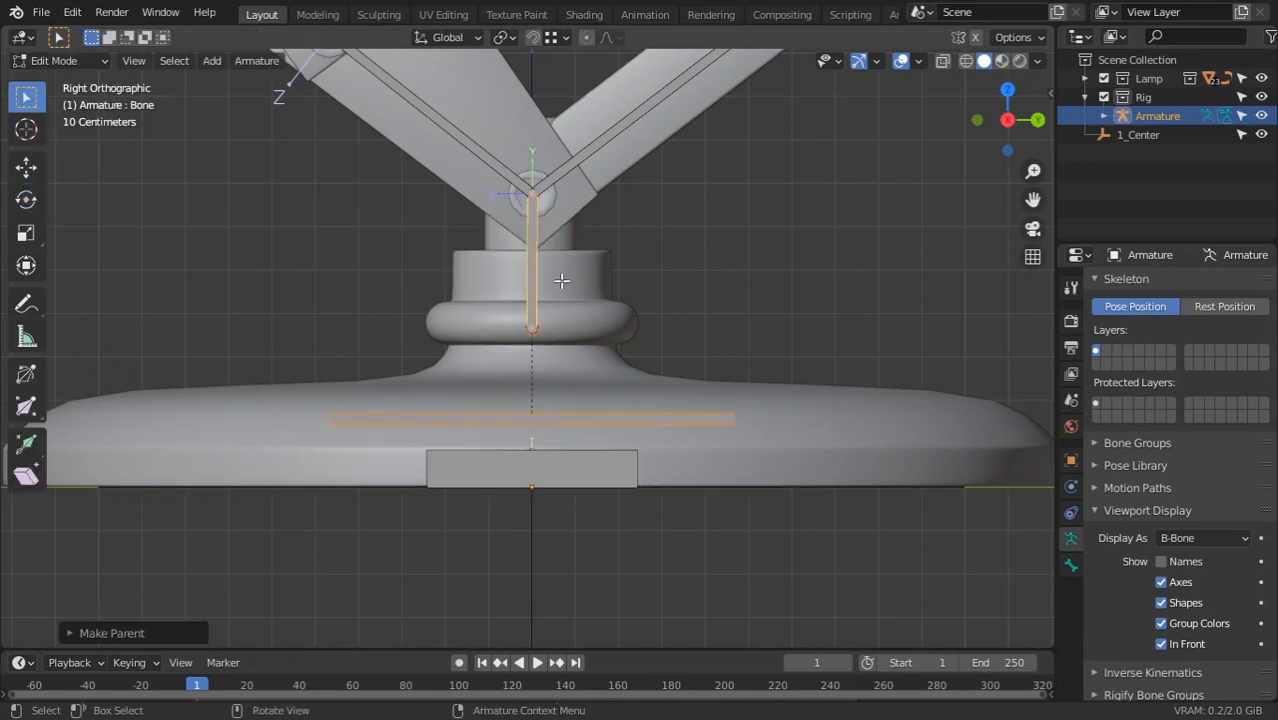
key("alt+a")
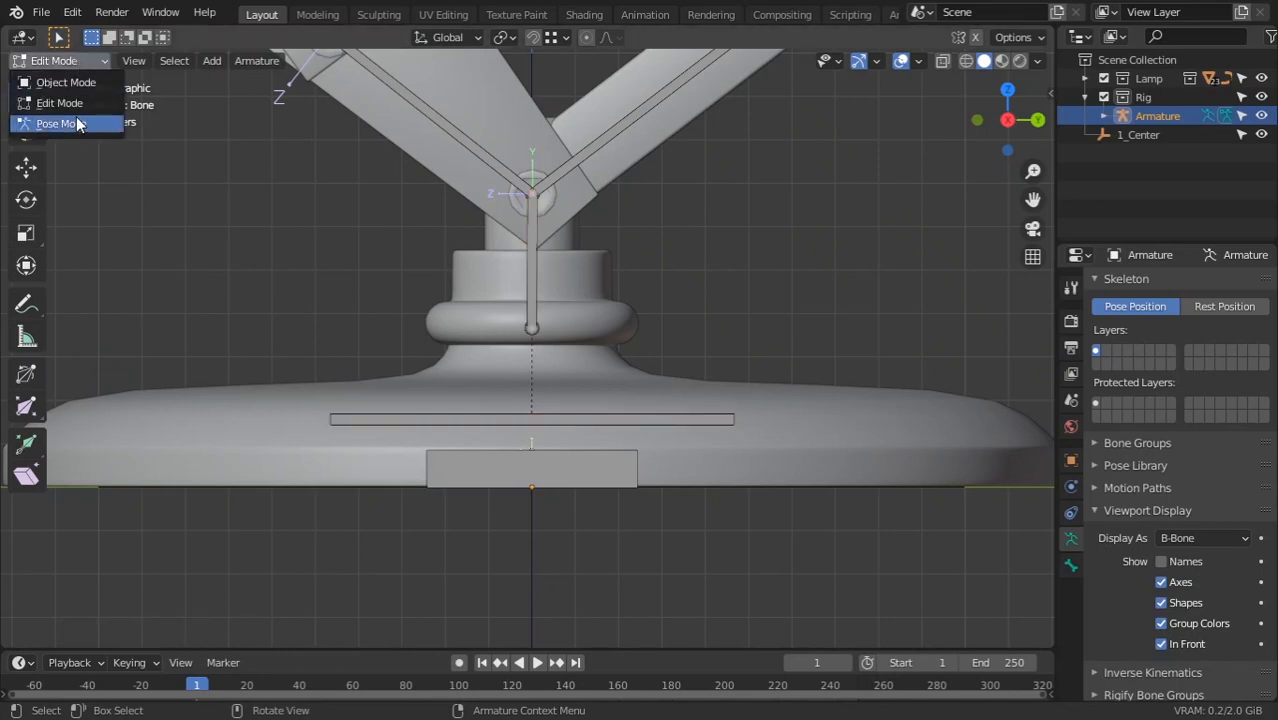
left_click(77, 123)
left_click(62, 61)
left_click(78, 104)
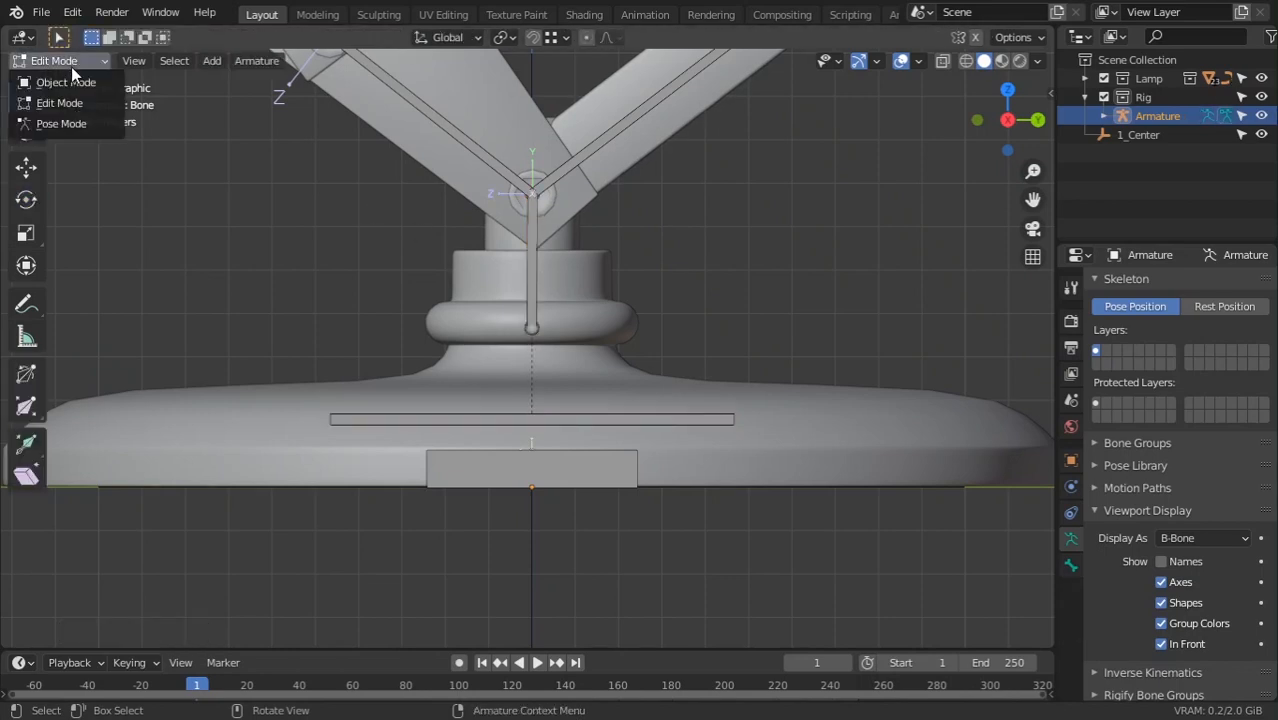
left_click(61, 123)
left_click(544, 251)
left_click_drag(573, 270, 586, 293)
right_click(586, 293)
Select the Root bone and try moving it, cancelling the move
left_click(609, 426)
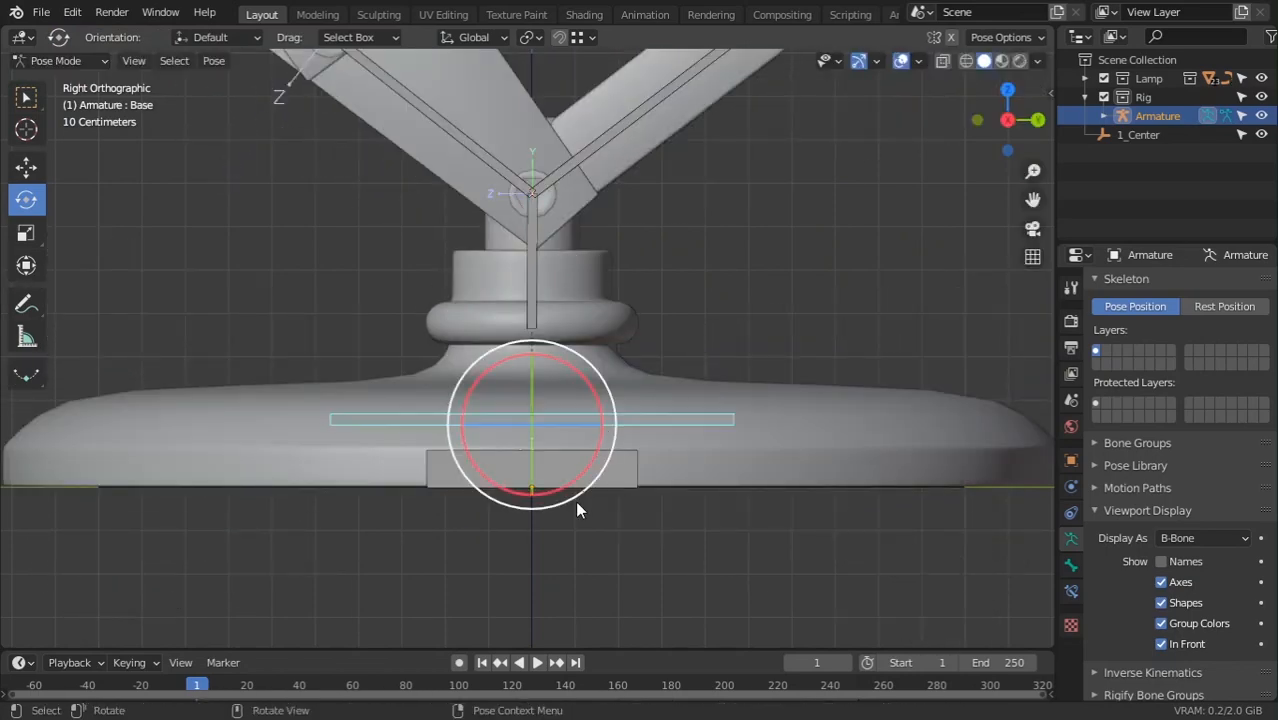
left_click(574, 490)
key("shift+space")
key("g")
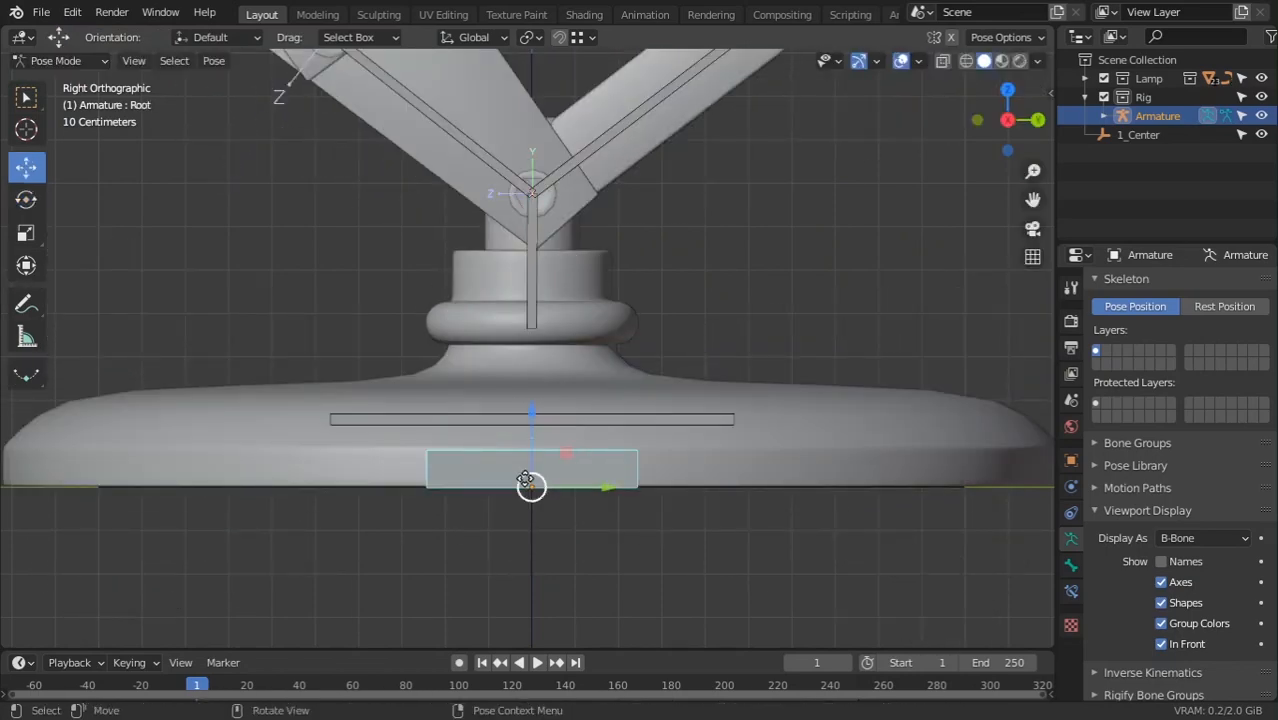
mouse_move(523, 477)
left_mouse_down()
mouse_move(542, 428)
mouse_move(538, 478)
left_mouse_up()
right_click(538, 478)
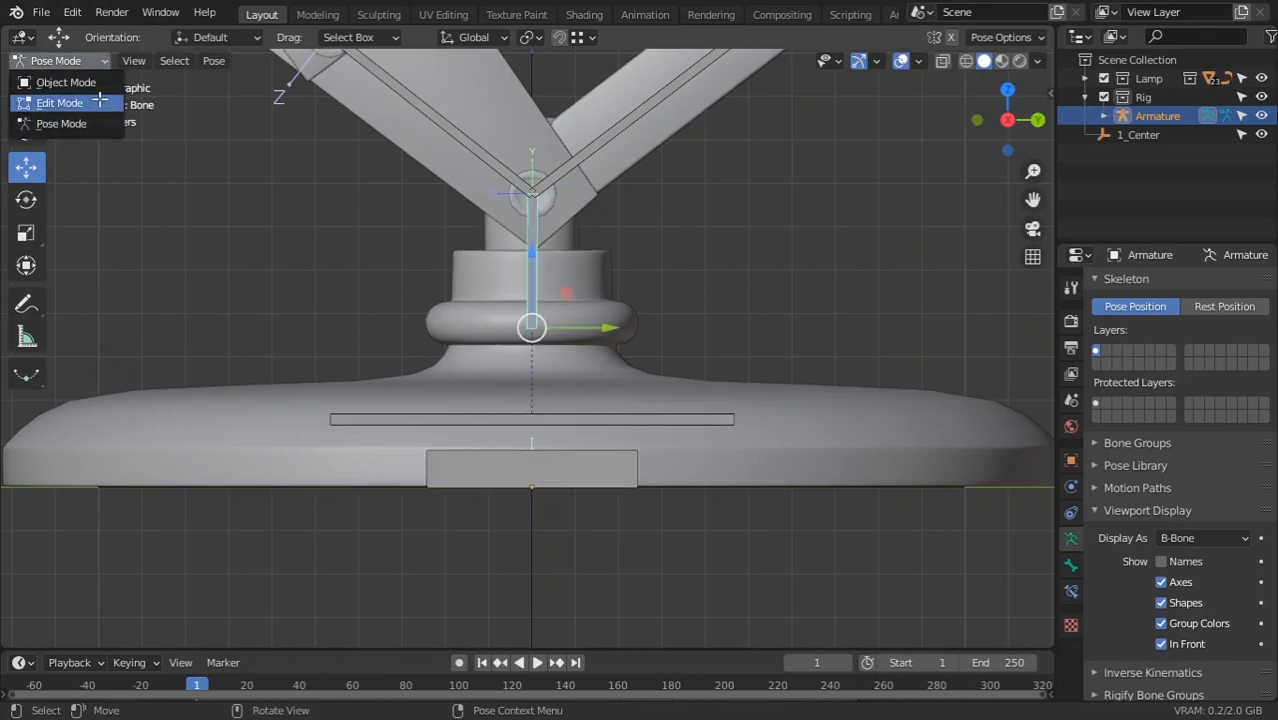
Parent Bone to Root with Keep Offset and move Root to confirm the whole lamp follows
left_click(100, 102)
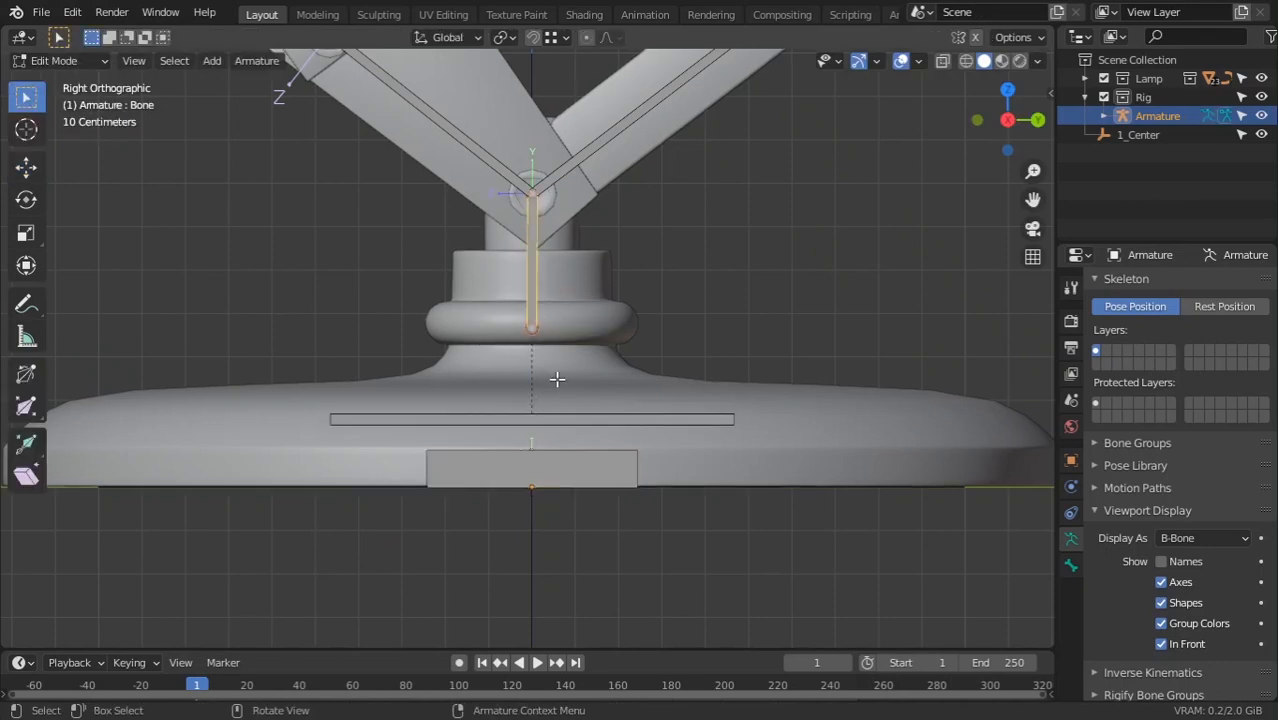
key("ctrl+p")
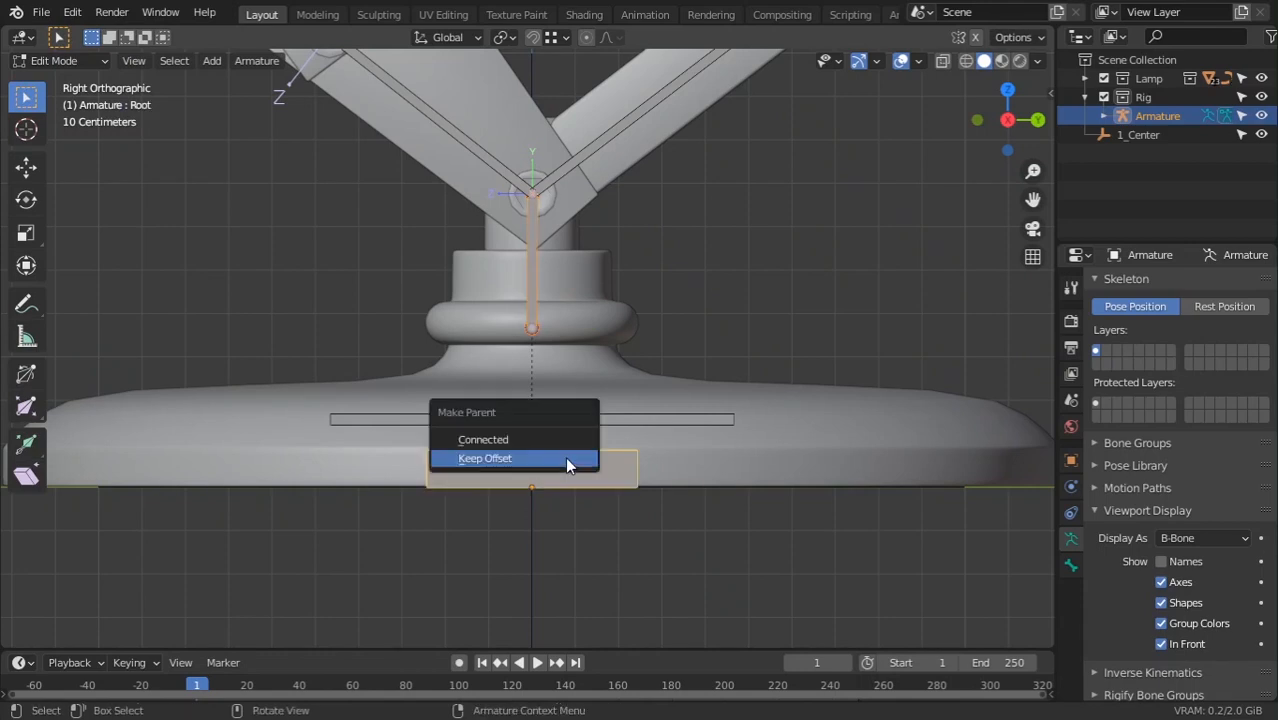
left_click(565, 458)
left_click(62, 123)
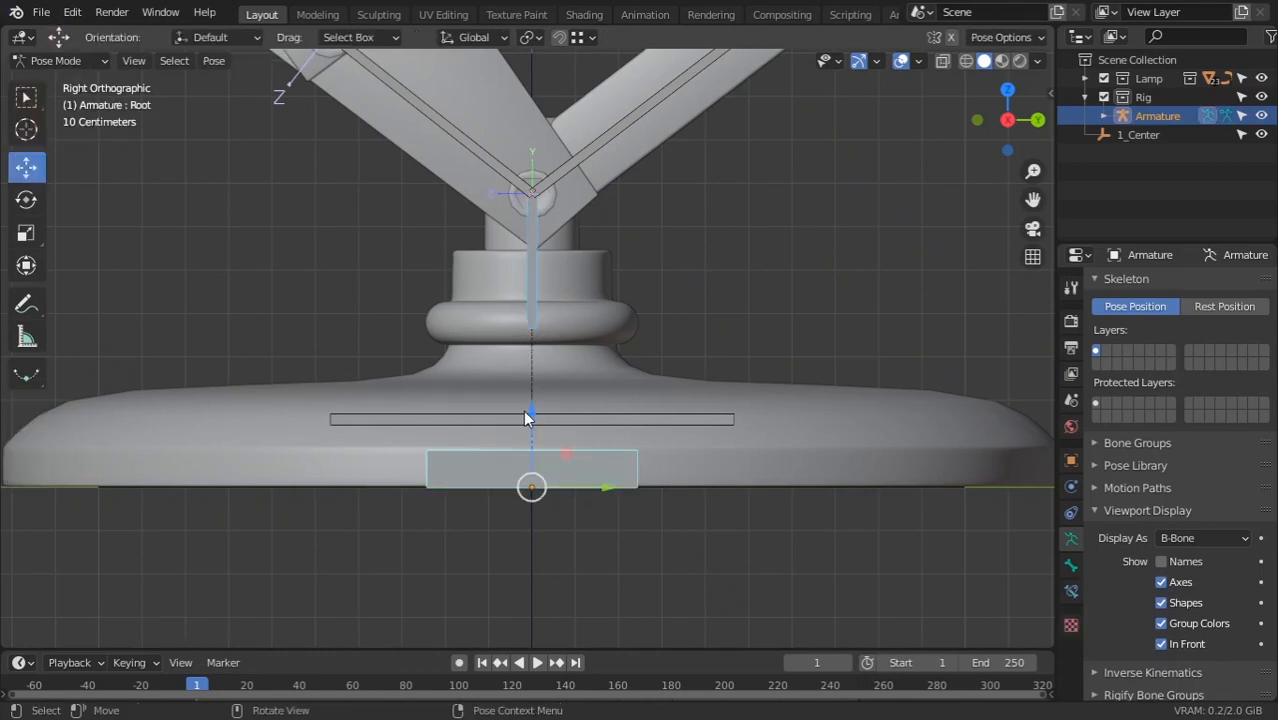
key("g")
right_click(533, 484)
scroll(535, 430, "down", 7)
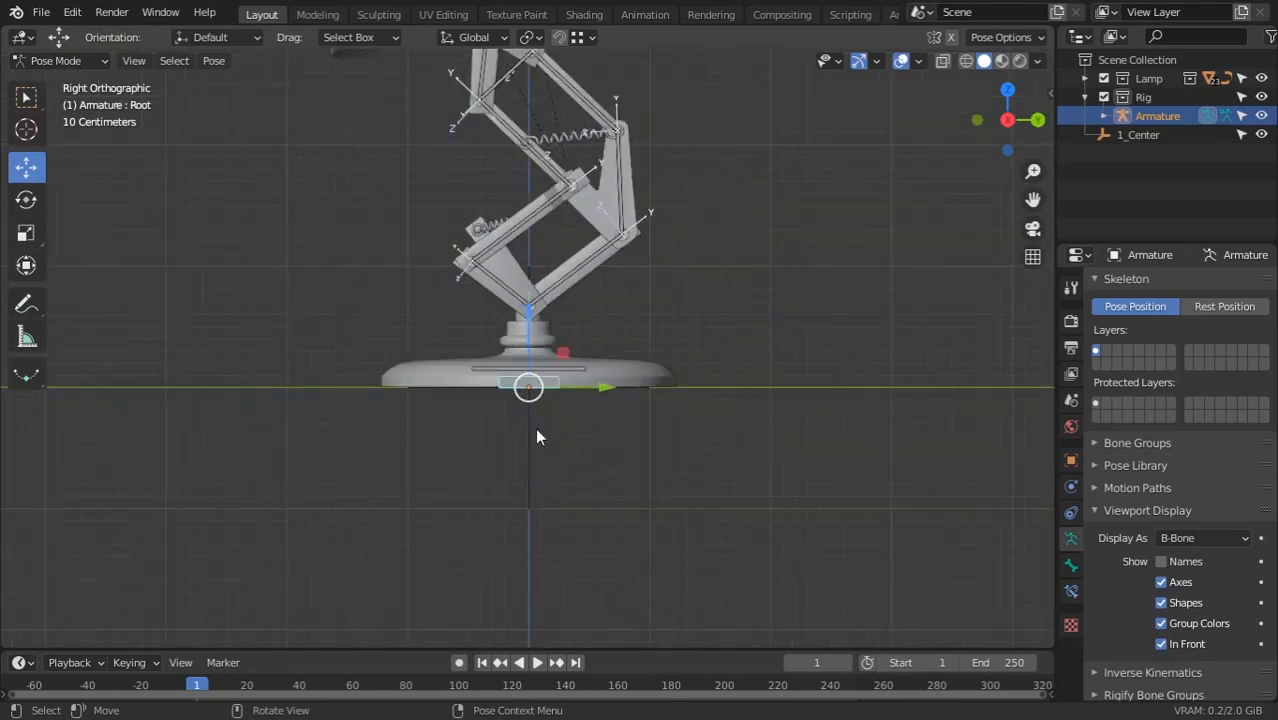
key("g")
right_click(560, 358)
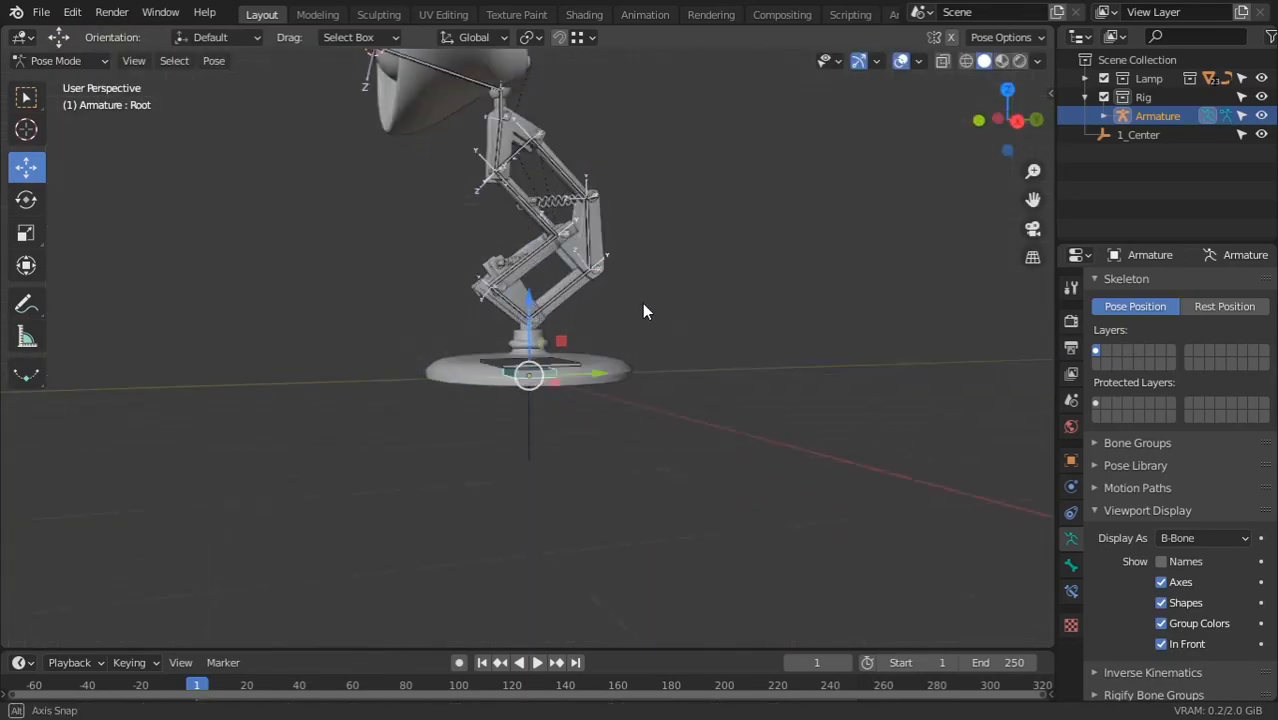